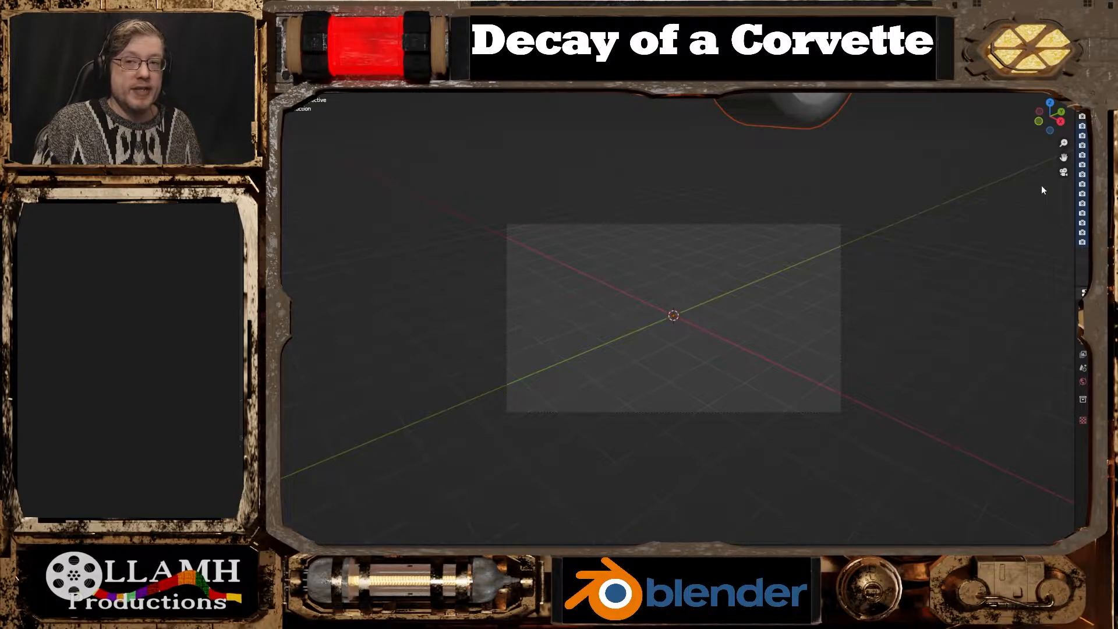
- Scale and move the selected Corvette parts so the whole car sits inside the camera frame, and preview it in rendered shading
{"action": "key", "text": "s"}
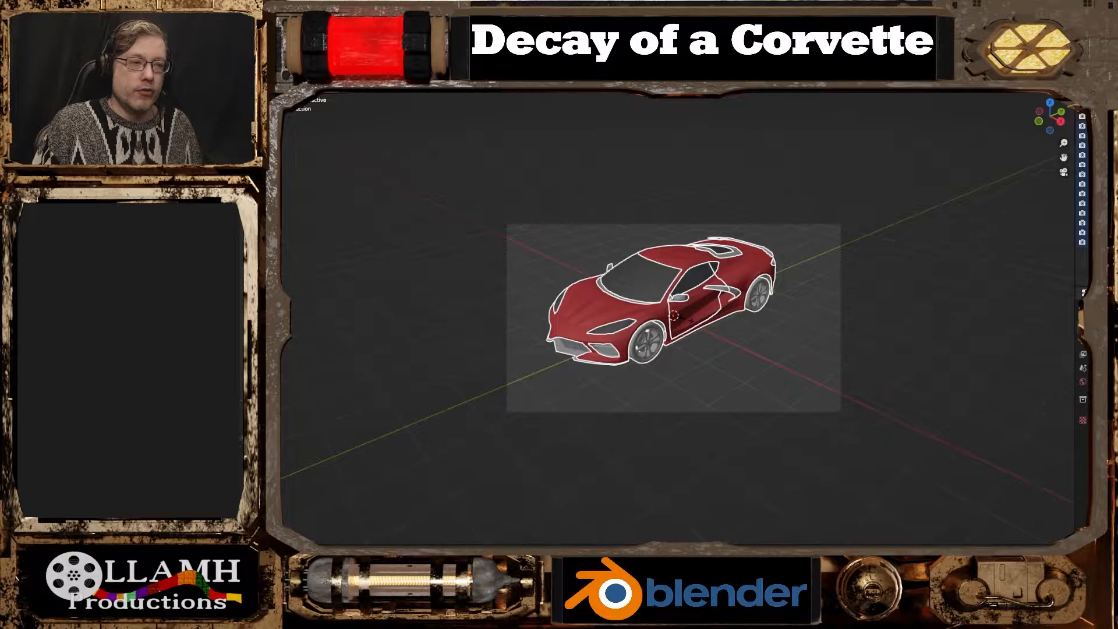
{"action": "left_click", "coordinate": [690, 323]}
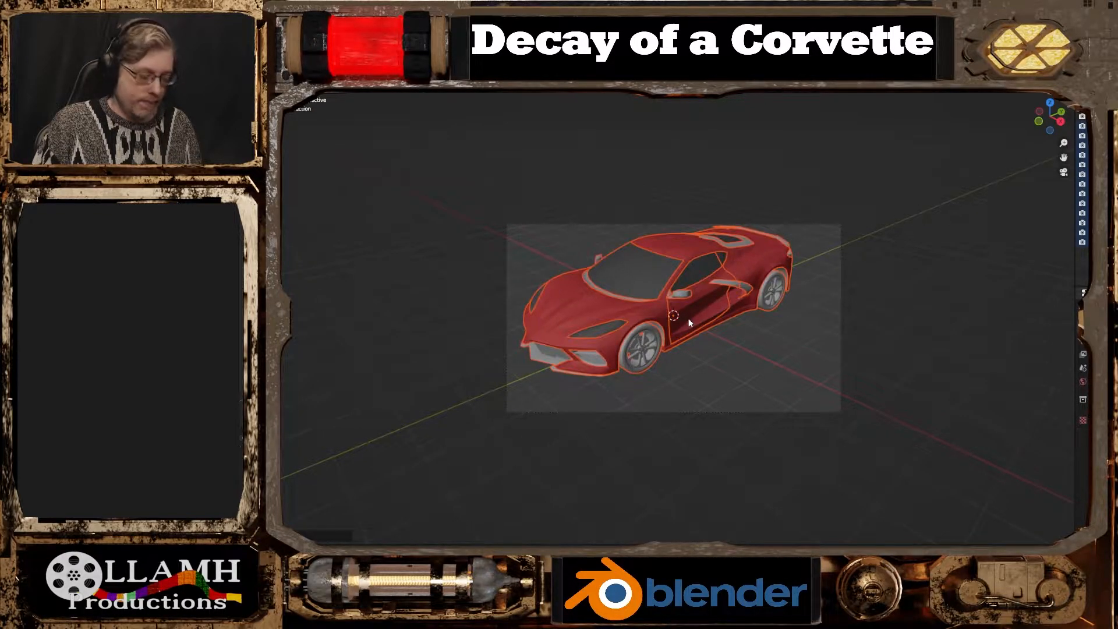
{"action": "key", "text": "g"}
{"action": "left_click", "coordinate": [709, 340]}
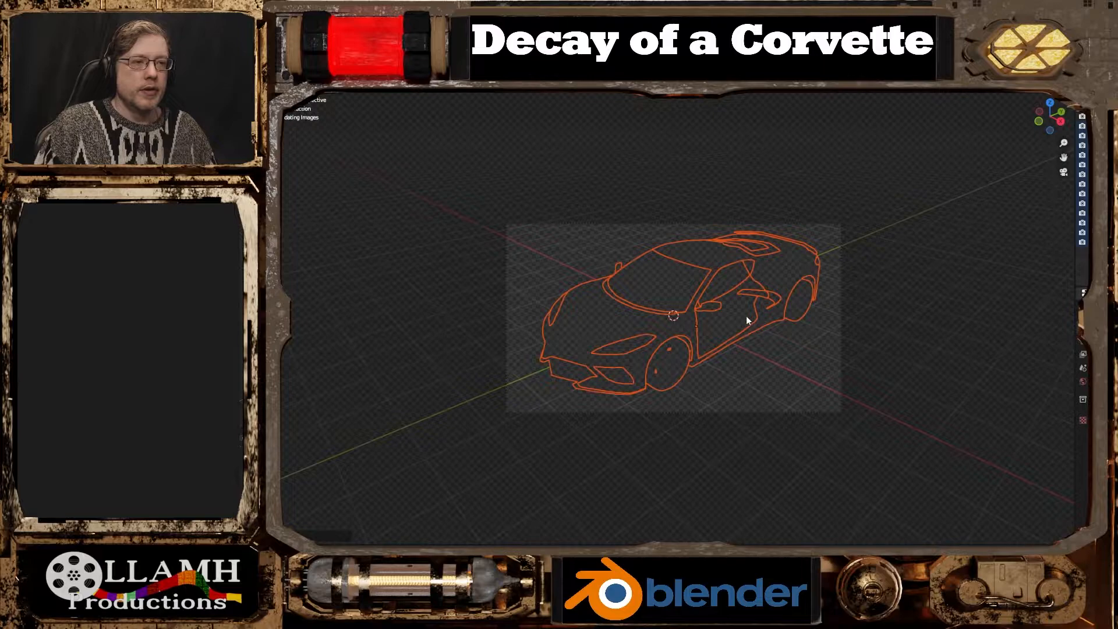
{"action": "scroll", "coordinate": [746, 316], "scroll_direction": "up", "scroll_amount": 5}
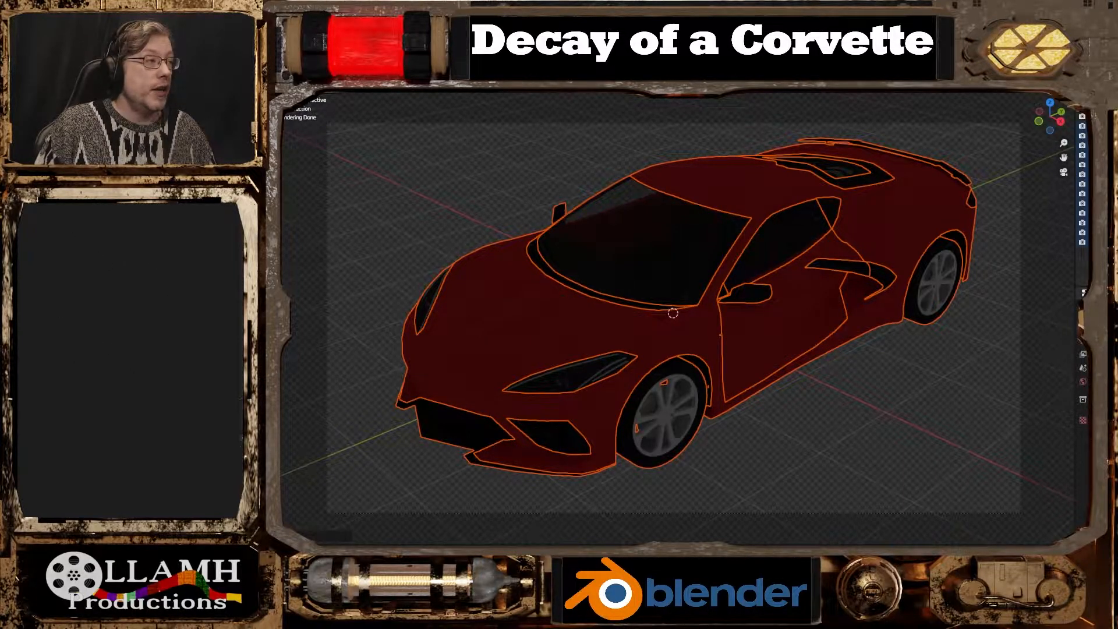
- Show the World shader nodes and add an Environment Texture node in front of the Background node
{"action": "left_click", "coordinate": [43, 180]}
{"action": "left_click", "coordinate": [44, 204]}
{"action": "middle_click_drag", "start_coordinate": [92, 255], "coordinate": [153, 323]}
{"action": "scroll", "coordinate": [177, 381], "scroll_direction": "down", "scroll_amount": 1}
{"action": "middle_click_drag", "start_coordinate": [177, 381], "coordinate": [200, 398]}
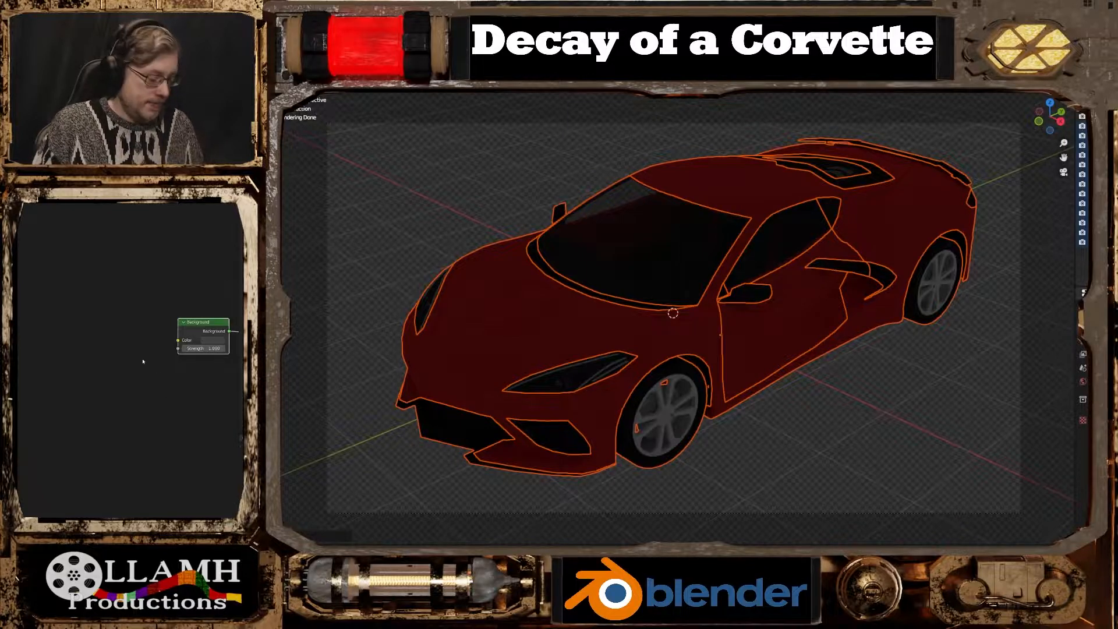
{"action": "key", "text": "shift+a"}
{"action": "left_click", "coordinate": [124, 344]}
{"action": "type", "text": "env"}
{"action": "key", "text": "Return"}
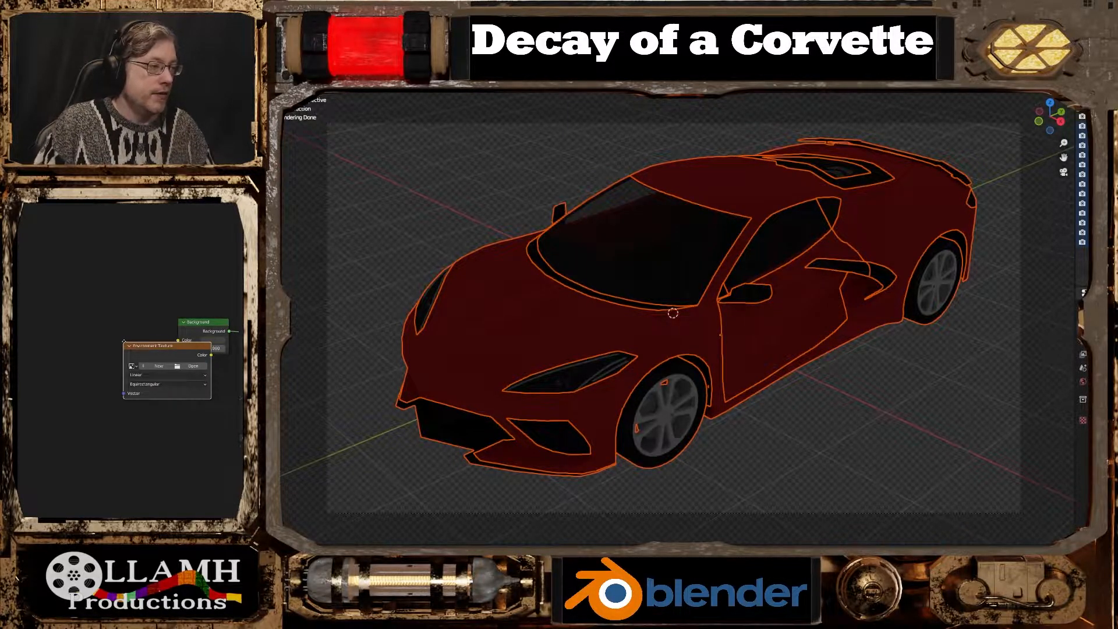
{"action": "left_click", "coordinate": [63, 319]}
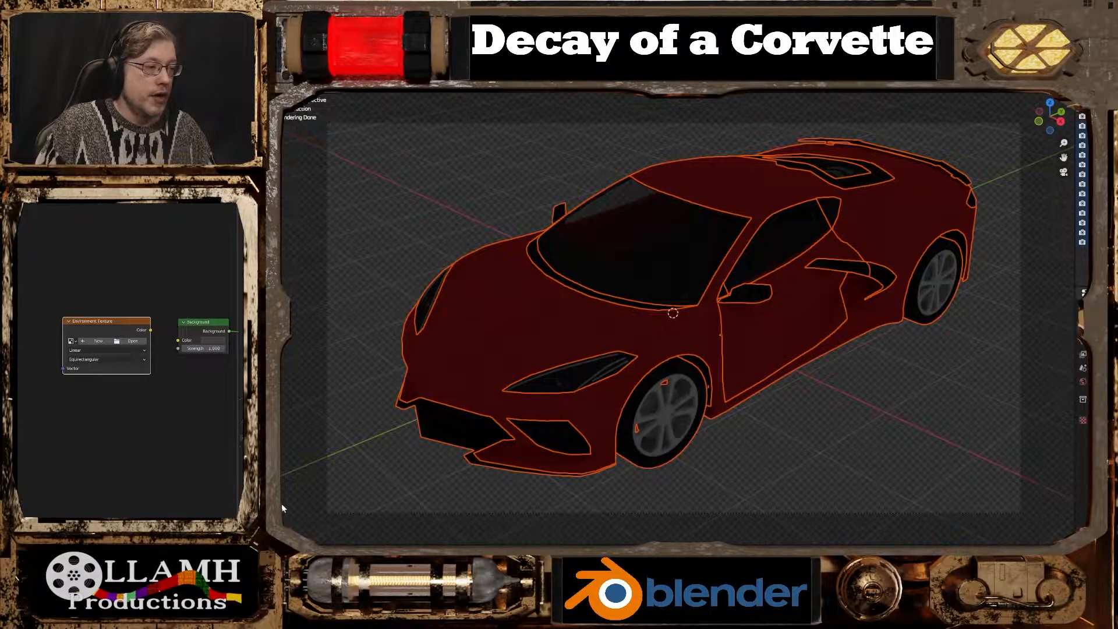
- Load the empty_warehouse HDR image into the Environment Texture node and connect its Color output to the Background's Color input
{"action": "double_click", "coordinate": [396, 282]}
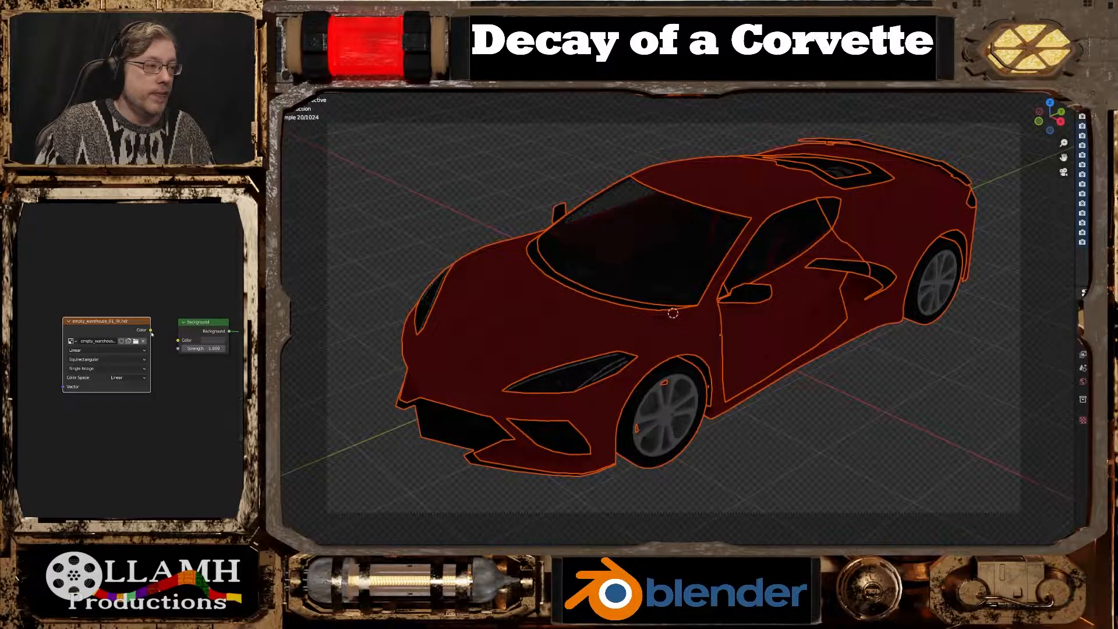
{"action": "left_click_drag", "start_coordinate": [150, 330], "coordinate": [178, 340]}
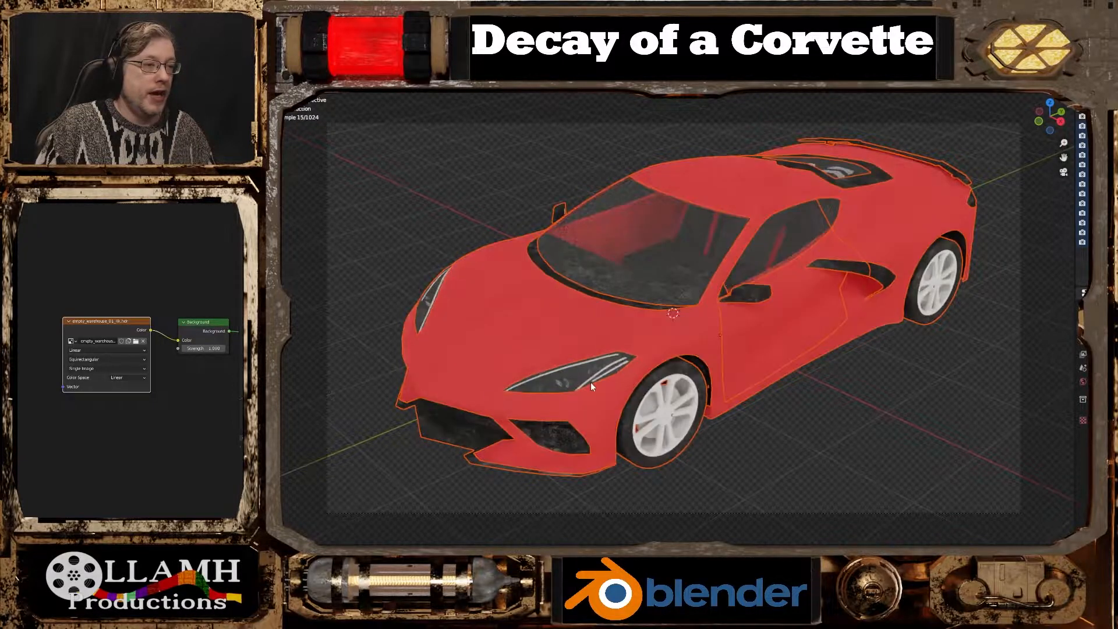
{"action": "scroll", "coordinate": [596, 382], "scroll_direction": "down", "scroll_amount": 1}
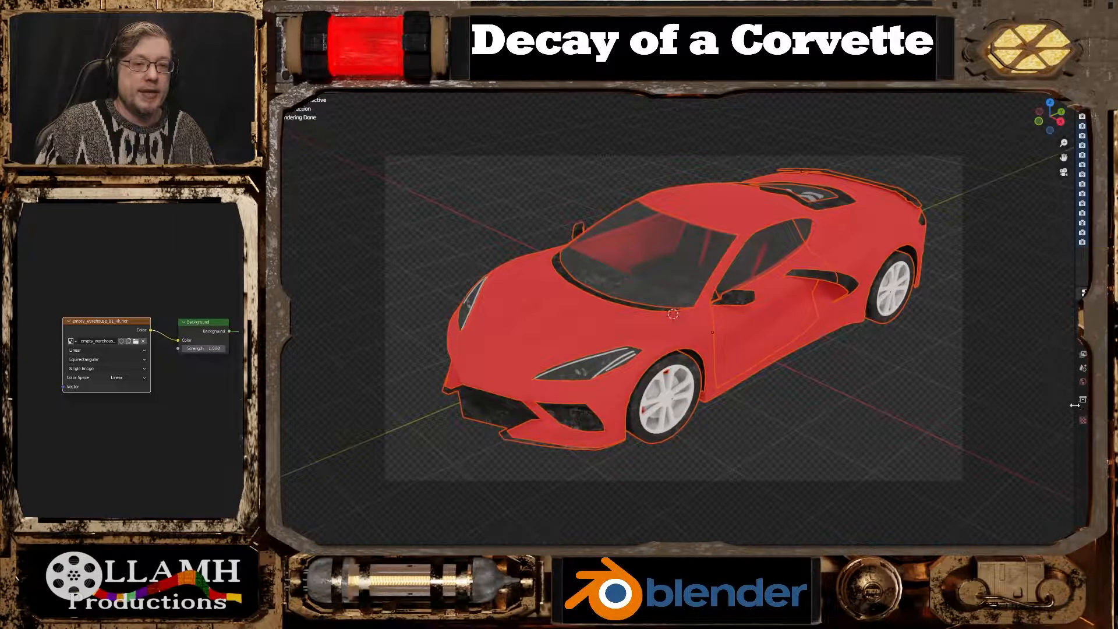
- Turn off the transparent film in the render settings so the warehouse environment is rendered behind the car
{"action": "left_click_drag", "start_coordinate": [1075, 405], "coordinate": [936, 332]}
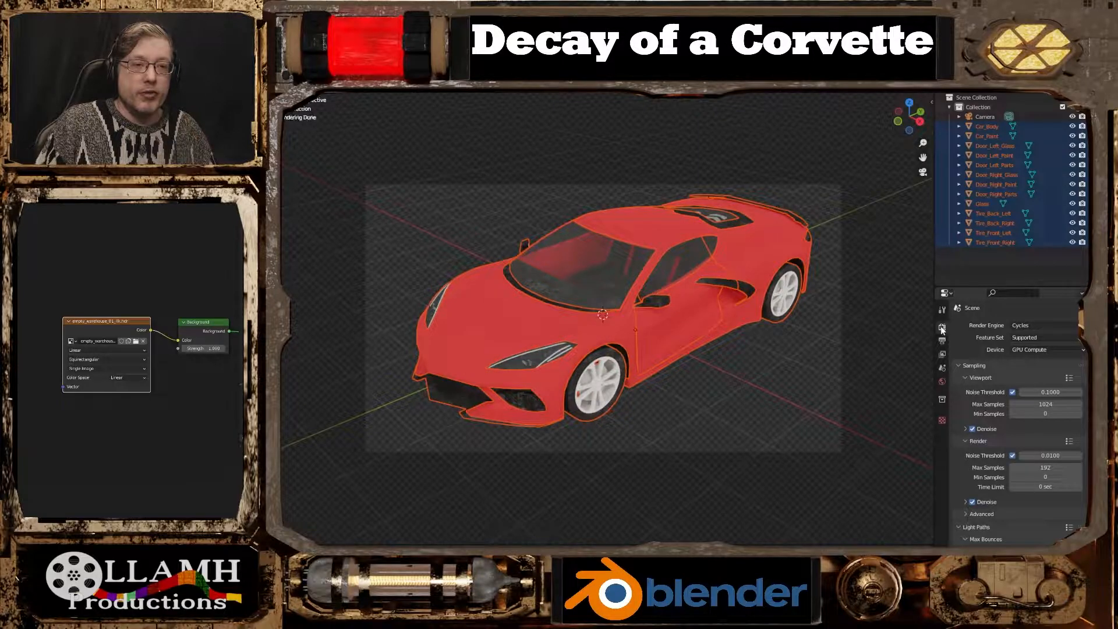
{"action": "scroll", "coordinate": [969, 414], "scroll_direction": "down", "scroll_amount": 5}
{"action": "scroll", "coordinate": [1020, 423], "scroll_direction": "down", "scroll_amount": 2}
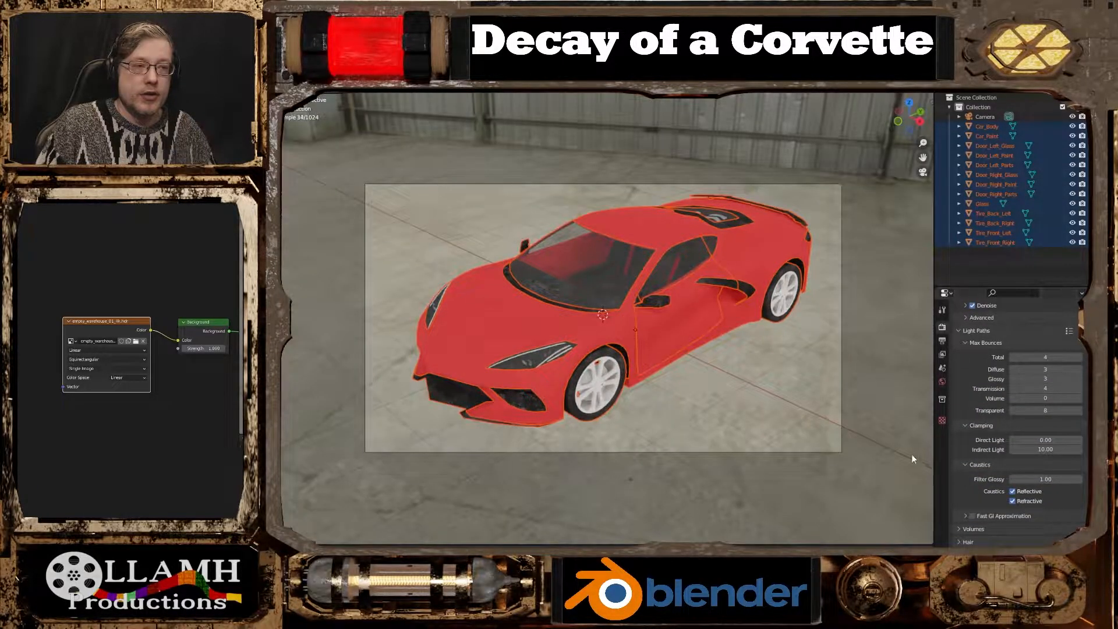
{"action": "left_click_drag", "start_coordinate": [949, 341], "coordinate": [1076, 341]}
- Set the Background node's strength to 0.5
{"action": "middle_click_drag", "start_coordinate": [679, 349], "coordinate": [731, 321]}
{"action": "left_click", "coordinate": [215, 348]}
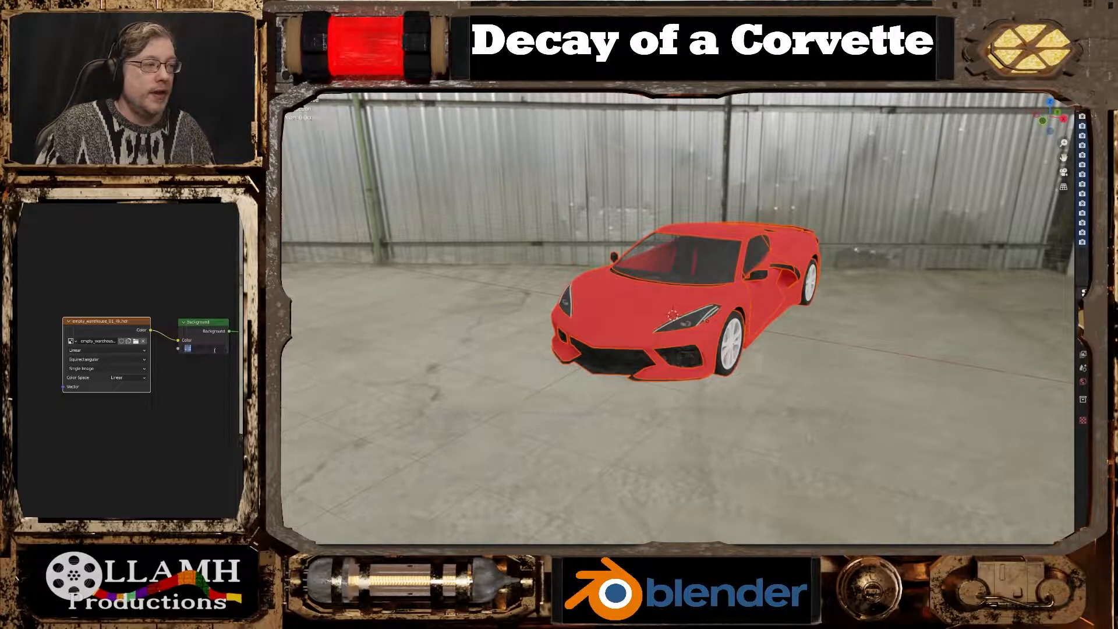
{"action": "type", "text": "0.5"}
{"action": "key", "text": "Return"}
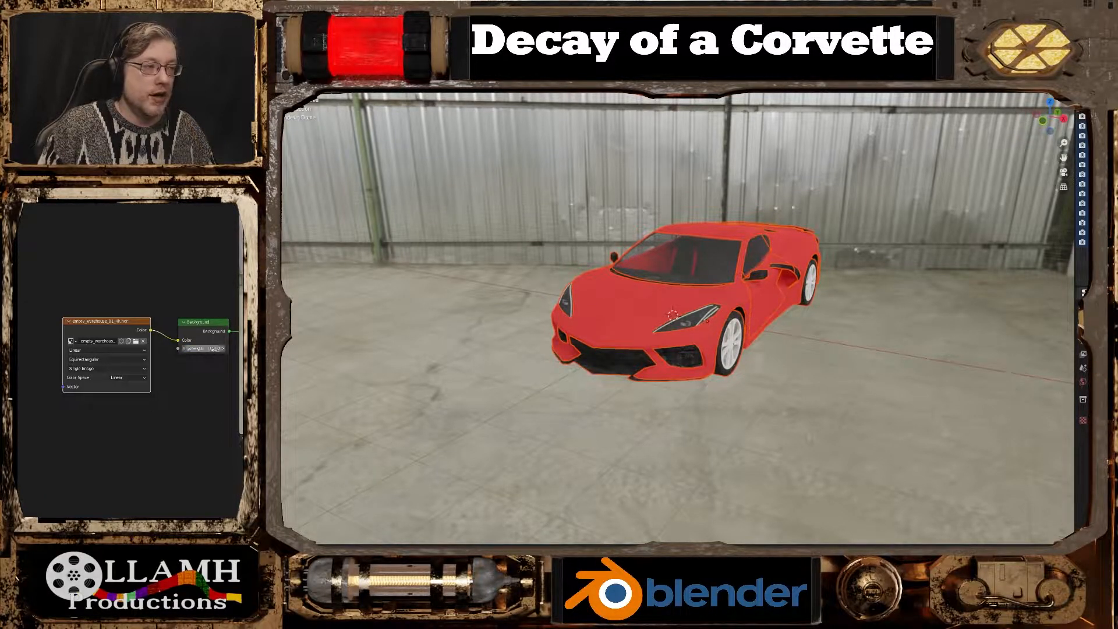
- Frame the car from a more frontal angle and align the camera to that view
{"action": "scroll", "coordinate": [655, 247], "scroll_direction": "down", "scroll_amount": 2}
{"action": "middle_click_drag", "start_coordinate": [655, 247], "coordinate": [692, 234]}
{"action": "scroll", "coordinate": [691, 240], "scroll_direction": "up", "scroll_amount": 3}
{"action": "scroll", "coordinate": [692, 233], "scroll_direction": "down", "scroll_amount": 1}
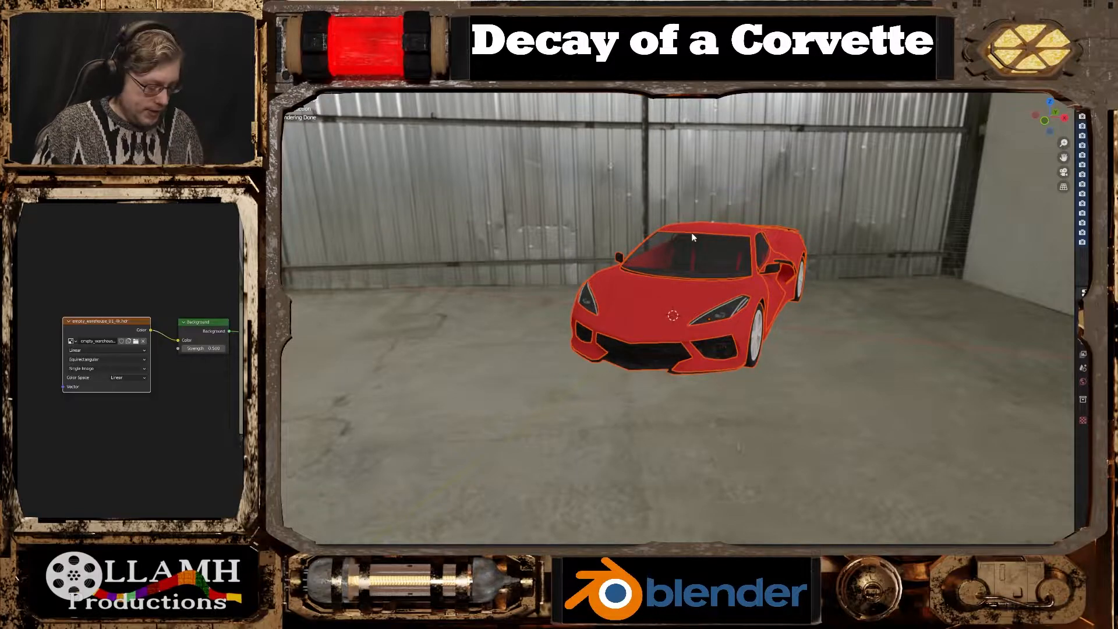
{"action": "key", "text": "KP_0"}
{"action": "scroll", "coordinate": [691, 232], "scroll_direction": "down", "scroll_amount": 3}
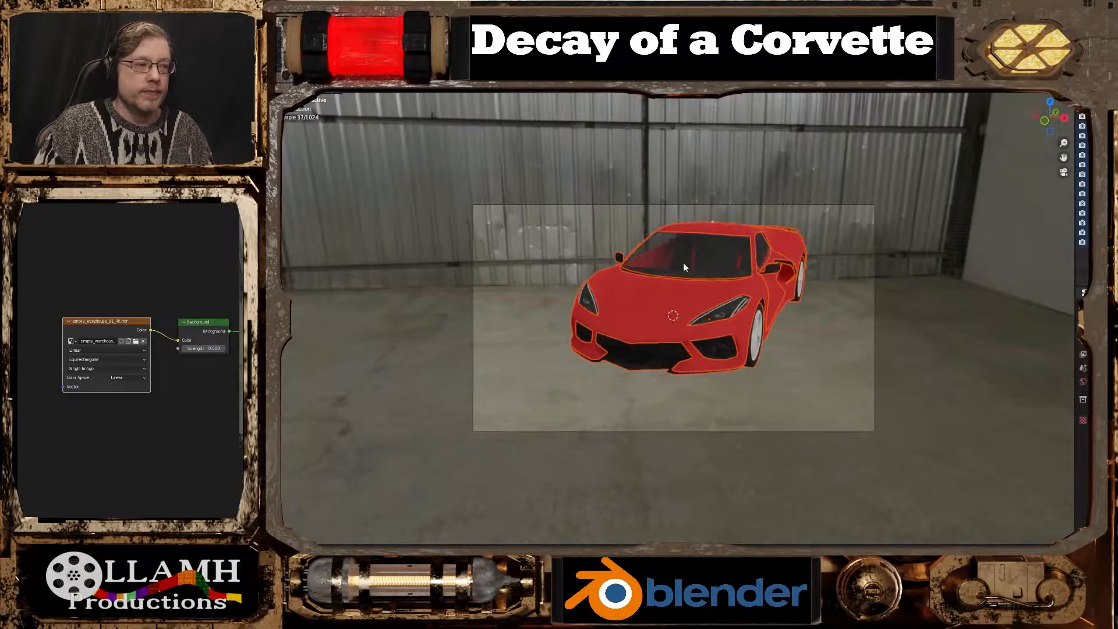
- Add Mapping and Texture Coordinate nodes to the environment texture, and rotate the warehouse about Z to place its pillars behind the car
{"action": "scroll", "coordinate": [145, 399], "scroll_direction": "down", "scroll_amount": 1}
{"action": "middle_click_drag", "start_coordinate": [145, 399], "coordinate": [191, 416]}
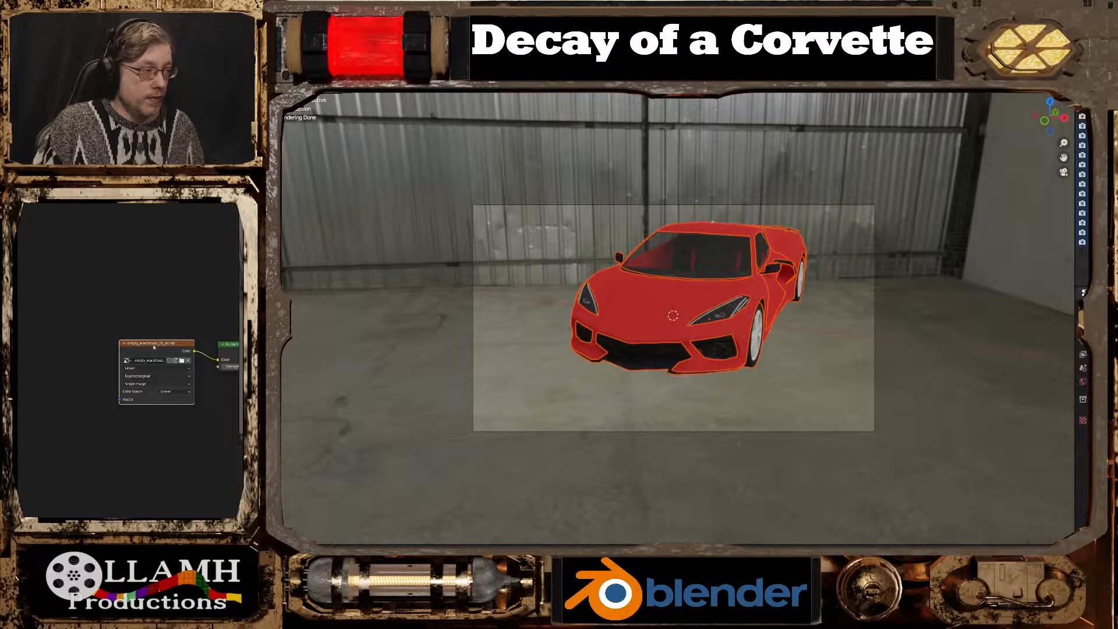
{"action": "key", "text": "ctrl+t"}
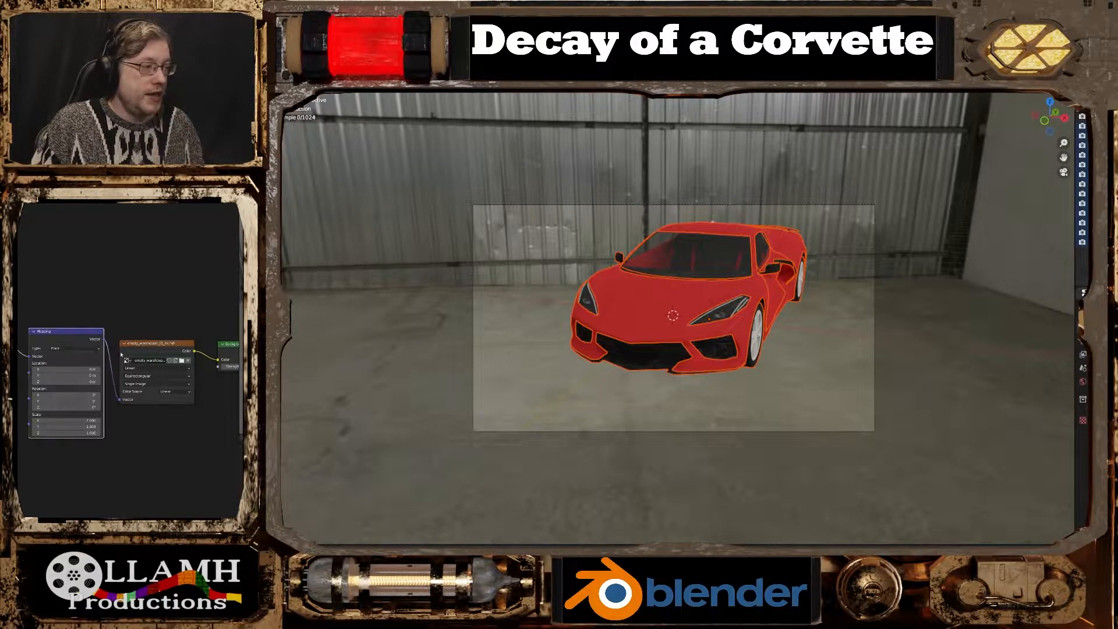
{"action": "middle_click_drag", "start_coordinate": [96, 391], "coordinate": [145, 395]}
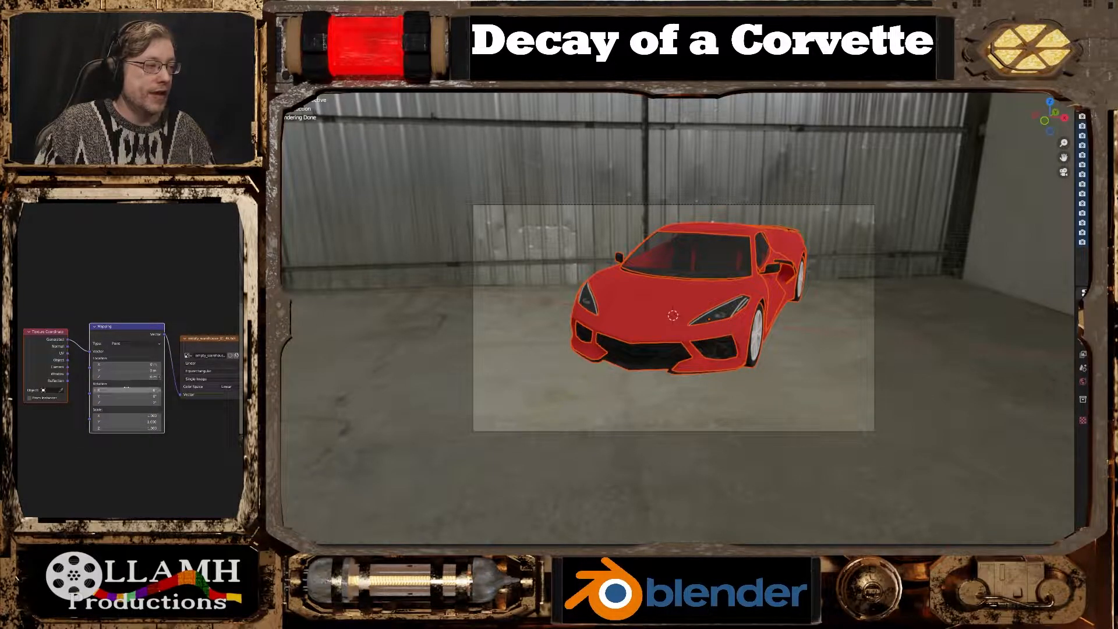
{"action": "left_click_drag", "start_coordinate": [125, 402], "coordinate": [199, 402]}
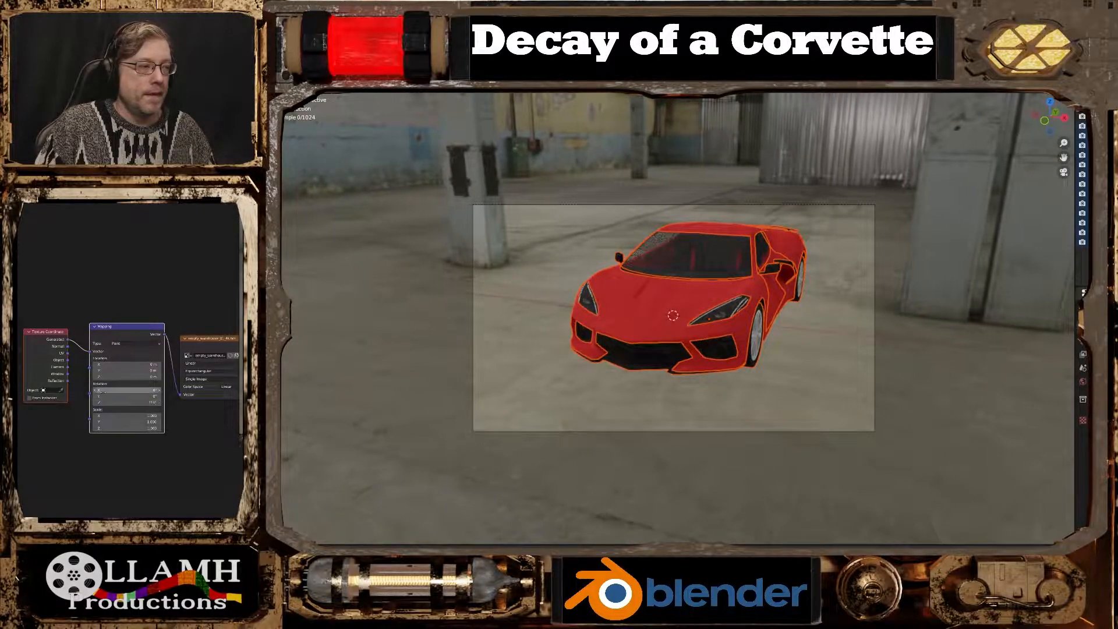
- Adjust the environment Mapping node's scale and Z location to fit the warehouse floor and horizon to the car
{"action": "left_click_drag", "start_coordinate": [128, 422], "coordinate": [120, 425]}
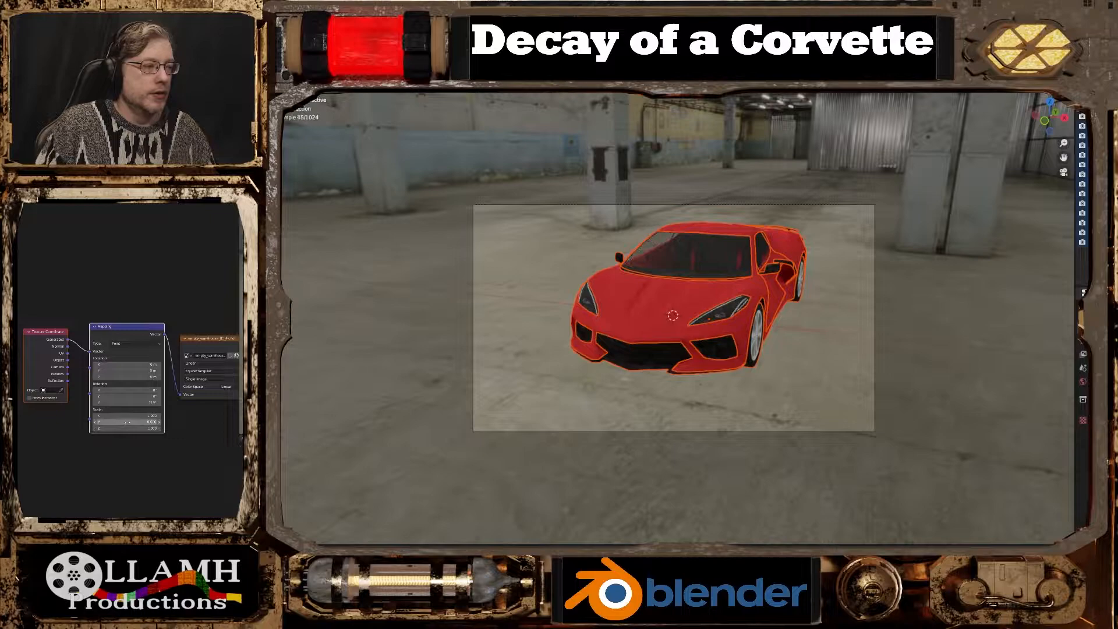
{"action": "left_click", "coordinate": [159, 422]}
{"action": "left_click", "coordinate": [159, 423]}
{"action": "left_click", "coordinate": [159, 422]}
{"action": "left_click", "coordinate": [159, 422]}
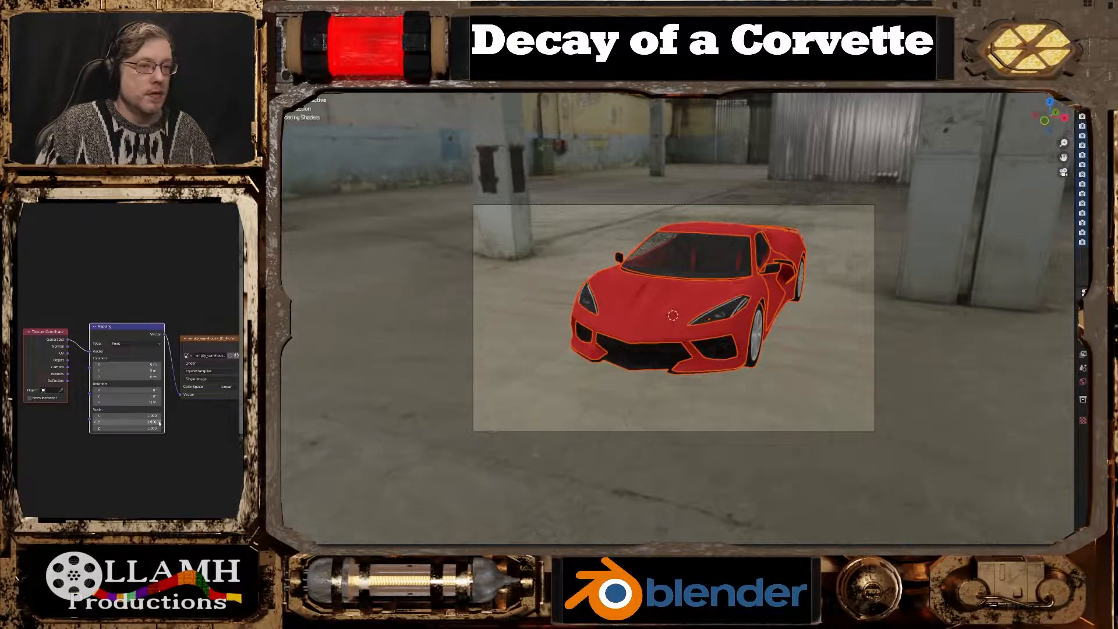
{"action": "left_click", "coordinate": [159, 423]}
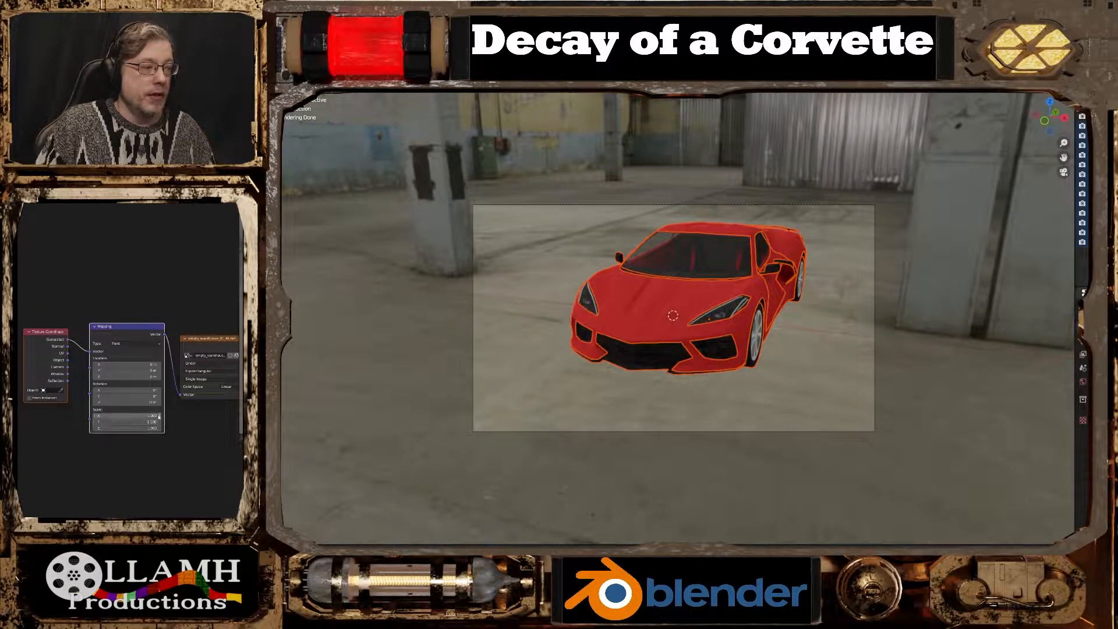
{"action": "left_click", "coordinate": [159, 416]}
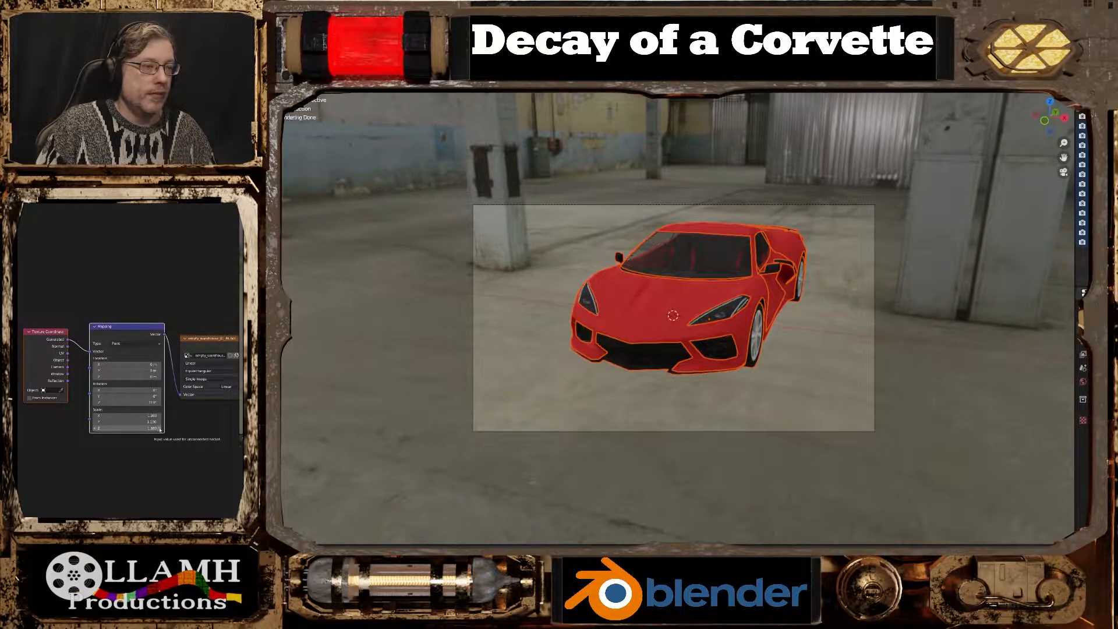
{"action": "left_click", "coordinate": [159, 428]}
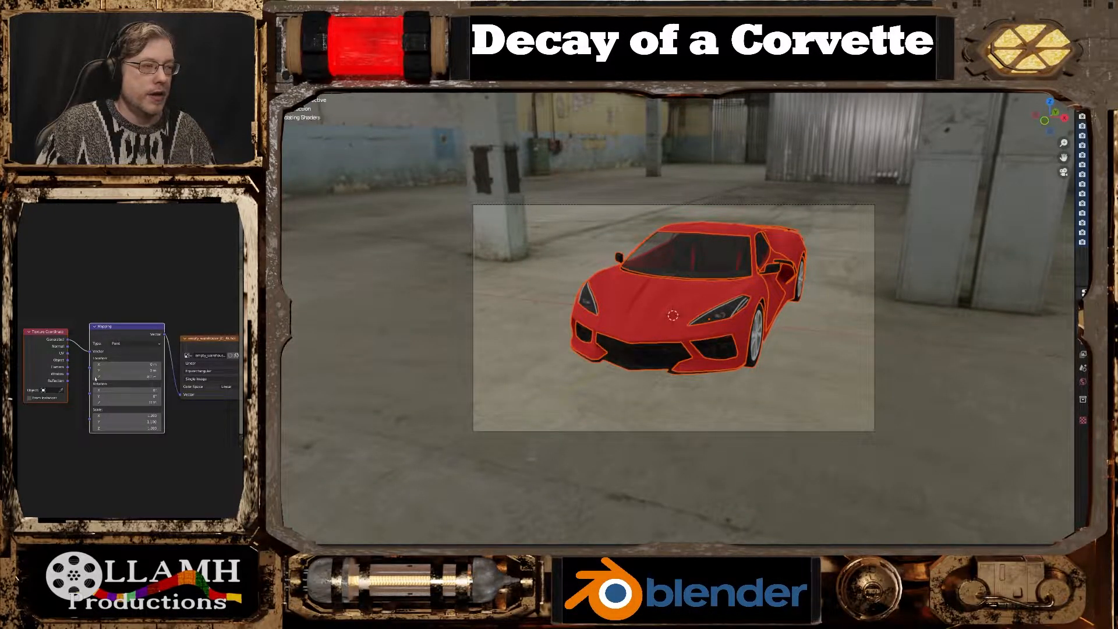
{"action": "left_click", "coordinate": [160, 377]}
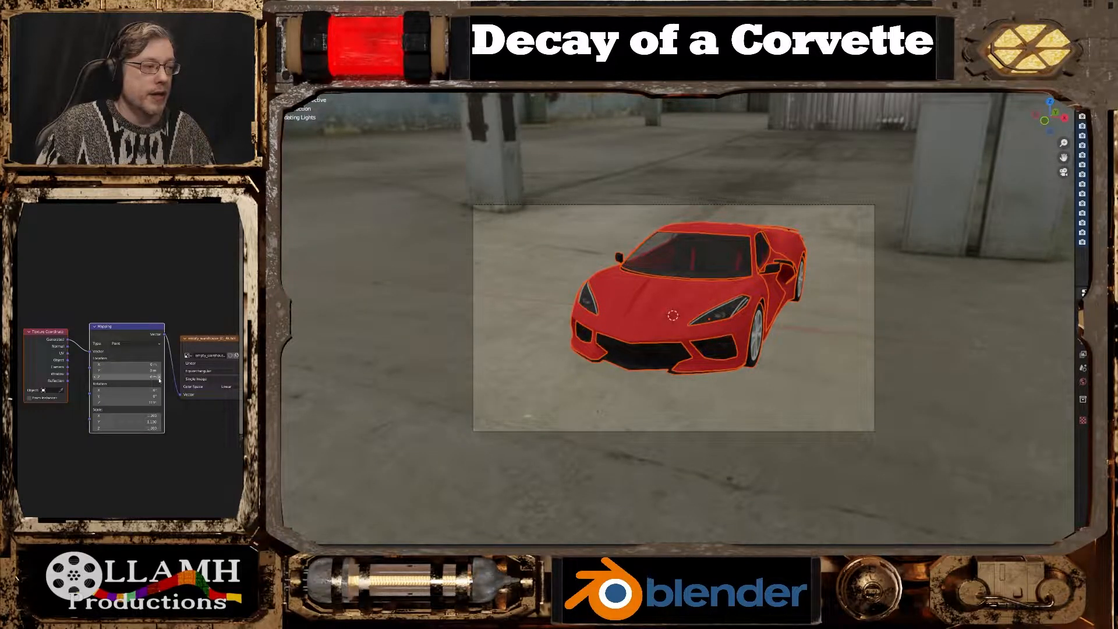
{"action": "left_click", "coordinate": [159, 378]}
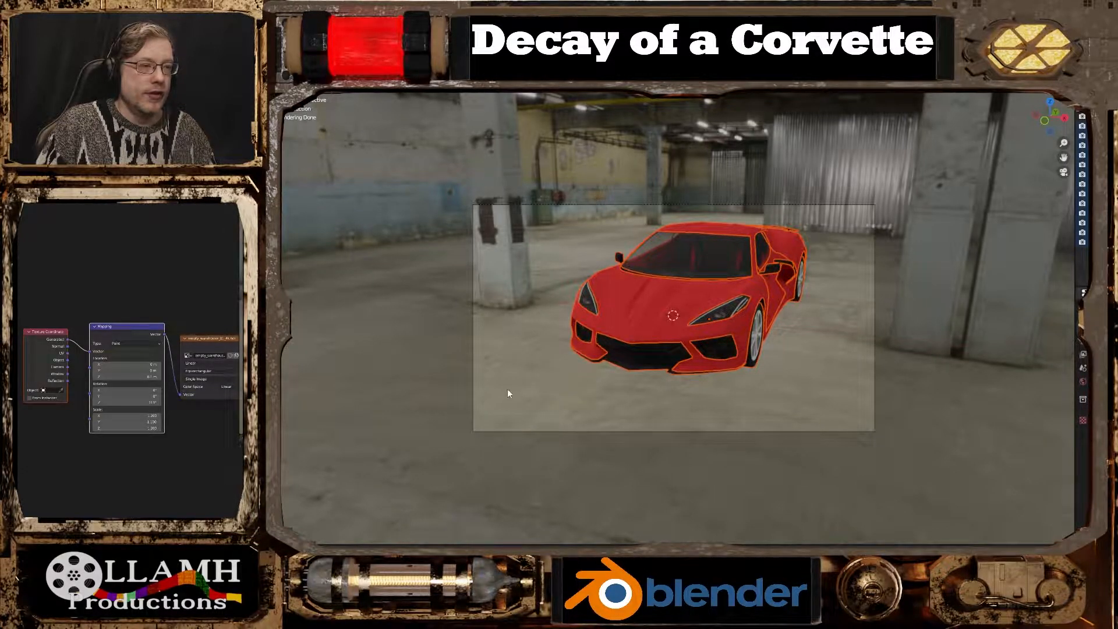
- Fine-tune the environment Mapping node's Z and Y rotation to shift and level the warehouse behind the car
{"action": "left_click", "coordinate": [159, 404]}
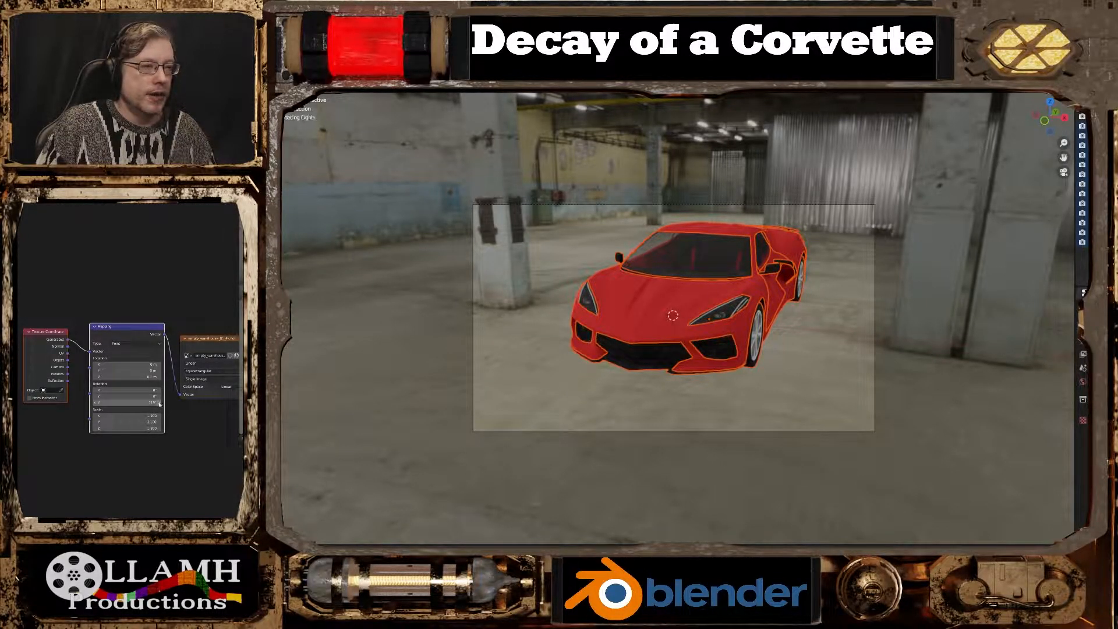
{"action": "left_click", "coordinate": [159, 404]}
{"action": "left_click", "coordinate": [159, 403]}
{"action": "left_click", "coordinate": [160, 403]}
{"action": "left_click", "coordinate": [159, 404]}
{"action": "left_click", "coordinate": [160, 403]}
{"action": "left_click", "coordinate": [159, 403]}
{"action": "left_click", "coordinate": [160, 404]}
{"action": "left_click", "coordinate": [159, 403]}
{"action": "left_click", "coordinate": [160, 404]}
{"action": "left_click", "coordinate": [159, 404]}
{"action": "left_click", "coordinate": [160, 404]}
{"action": "left_click", "coordinate": [160, 404]}
{"action": "left_click", "coordinate": [160, 397]}
{"action": "left_click", "coordinate": [160, 397]}
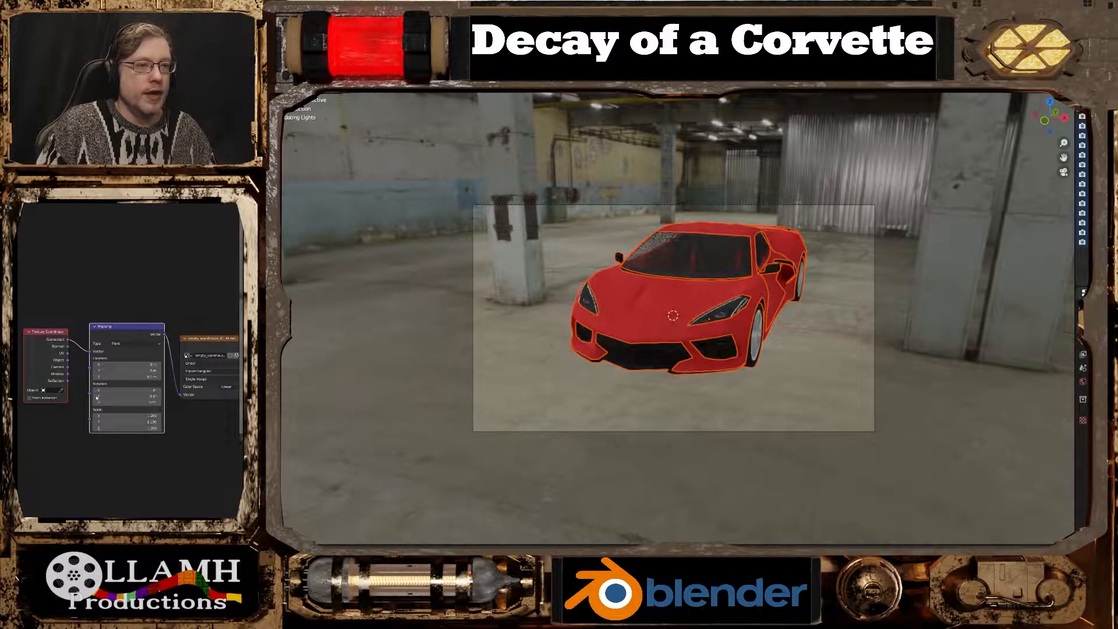
{"action": "left_click_drag", "start_coordinate": [161, 398], "coordinate": [157, 398]}
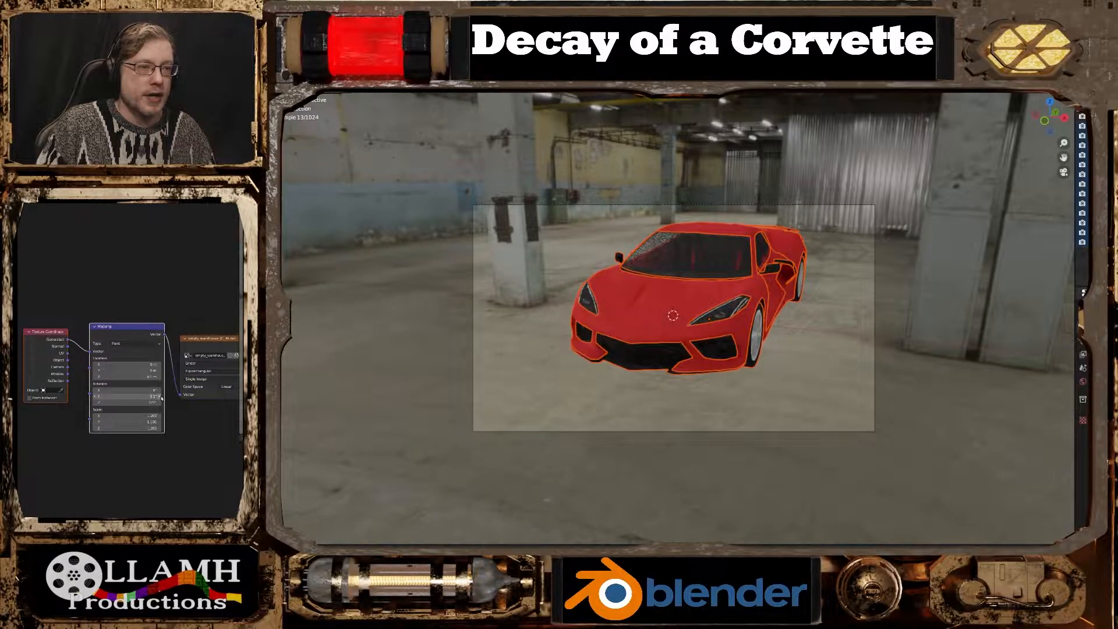
- Add a plane at the world origin and scale it up into a floor extending beyond the camera frame under the car
{"action": "key", "text": "shift+a"}
{"action": "mouse_move", "coordinate": [745, 317]}
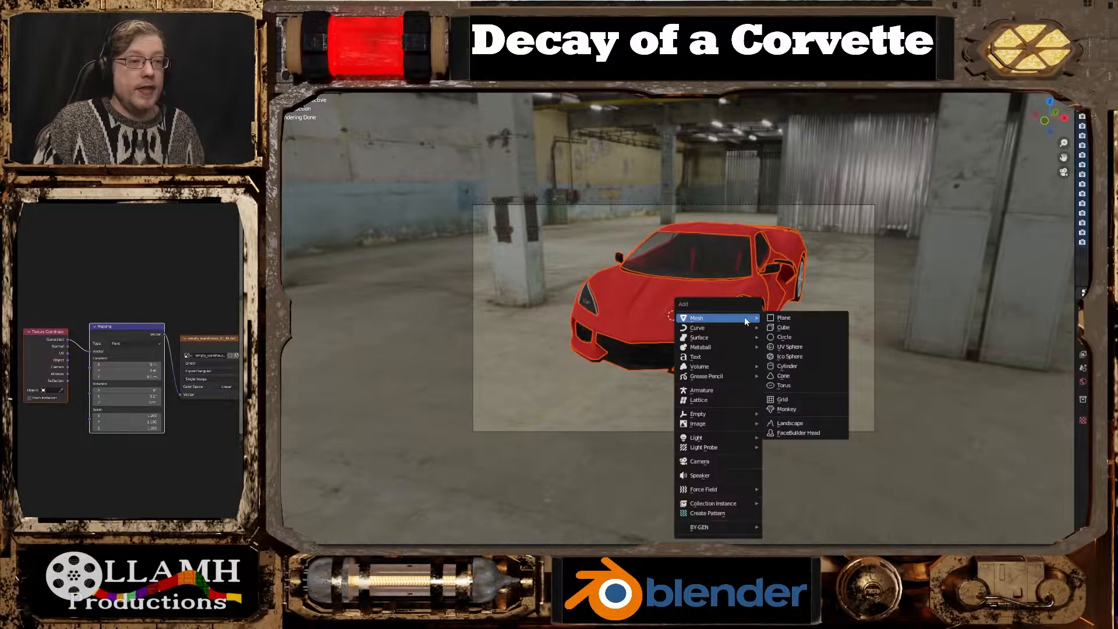
{"action": "left_click", "coordinate": [795, 323]}
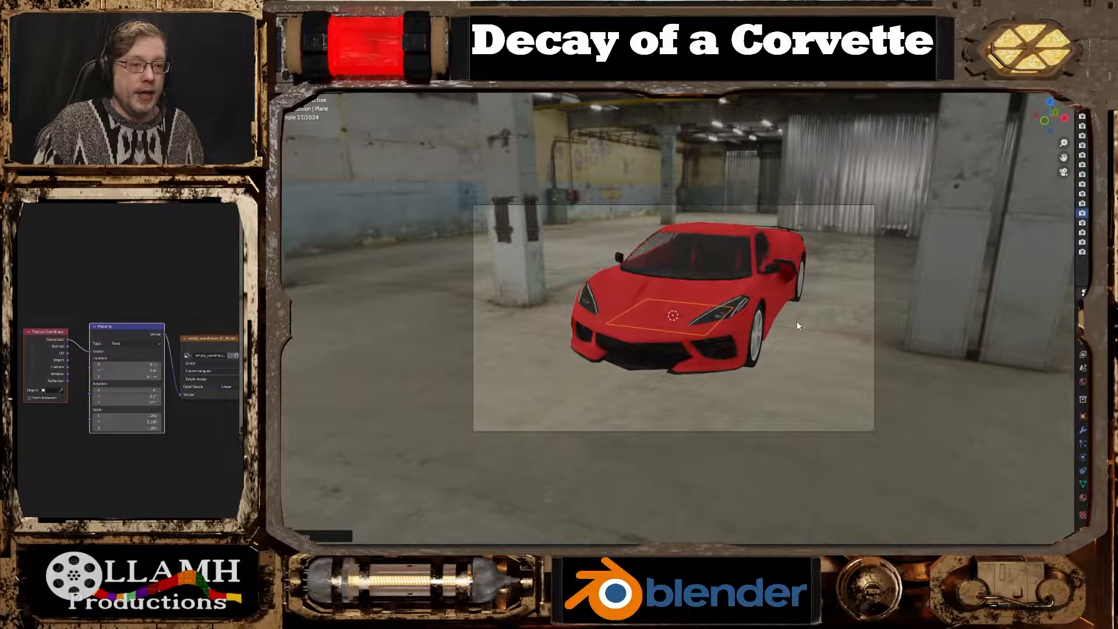
{"action": "key", "text": "s"}
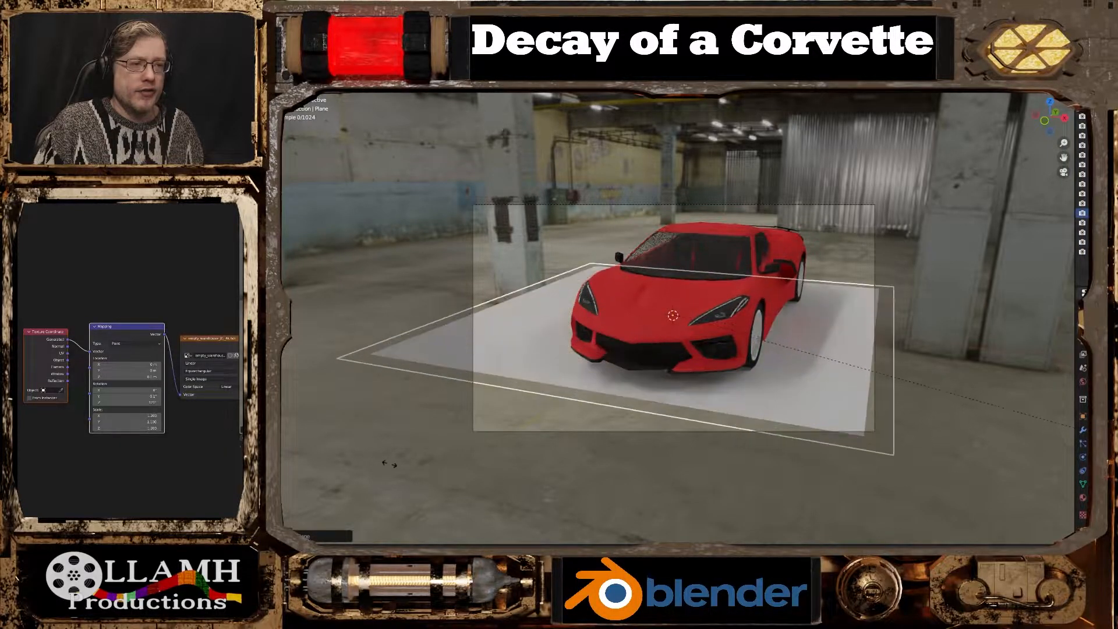
{"action": "left_click", "coordinate": [556, 520]}
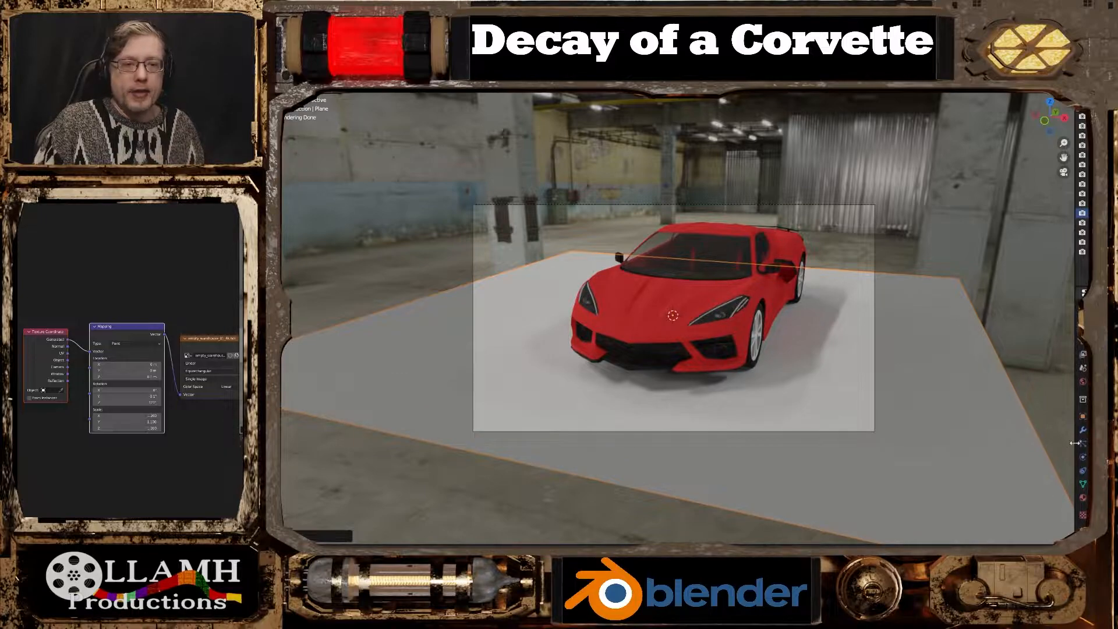
- Make the floor plane a shadow catcher in its object visibility settings and deselect it
{"action": "left_click_drag", "start_coordinate": [1076, 442], "coordinate": [939, 443]}
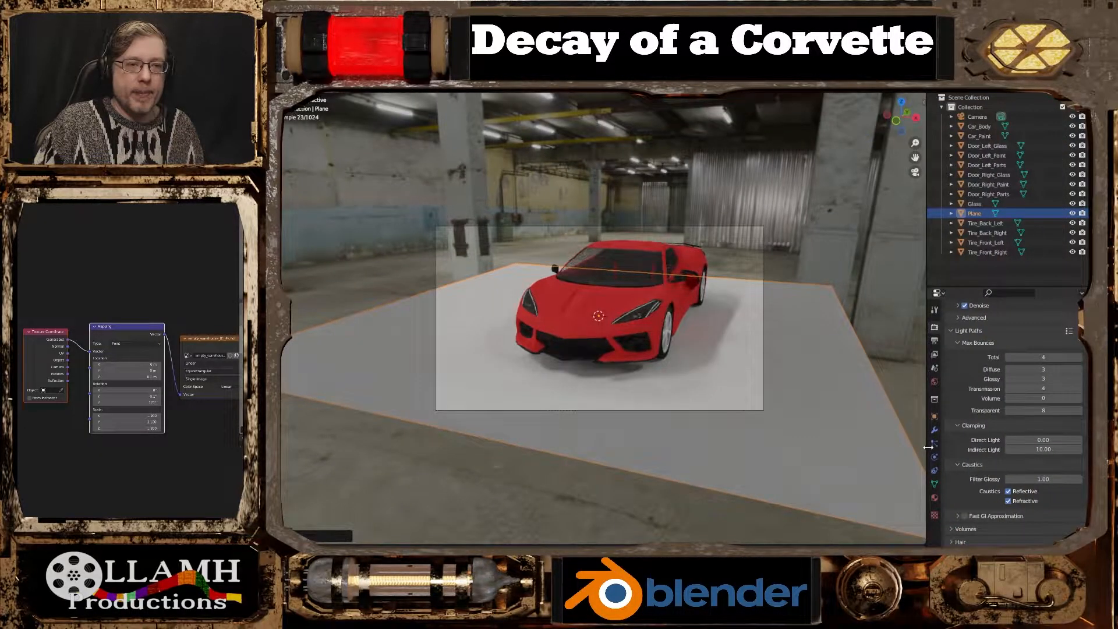
{"action": "left_click", "coordinate": [934, 416]}
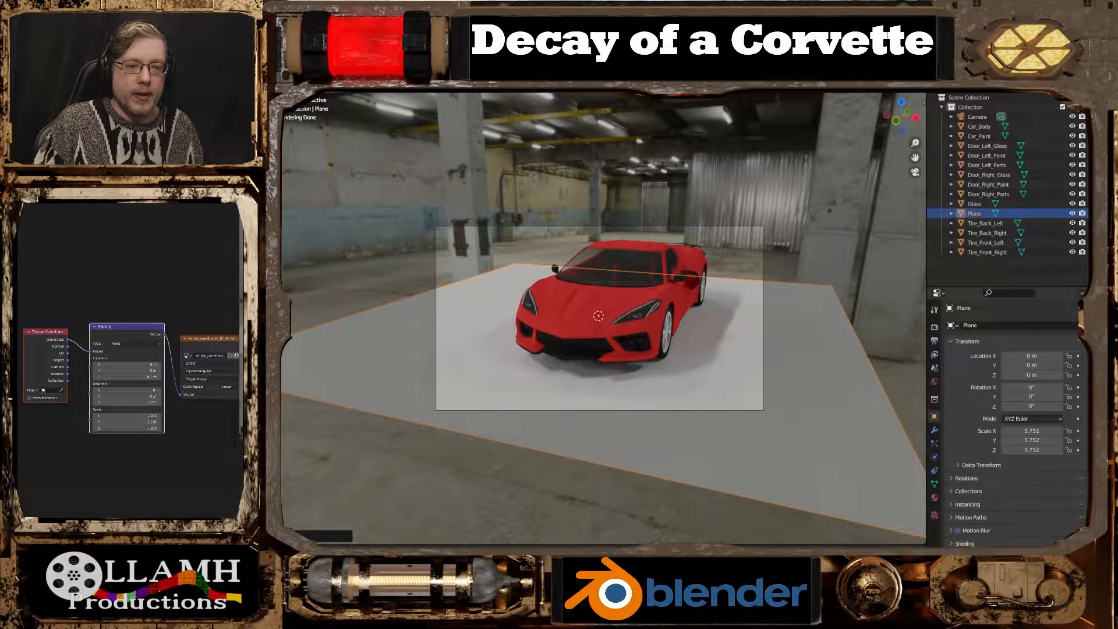
{"action": "scroll", "coordinate": [1007, 530], "scroll_direction": "down", "scroll_amount": 3}
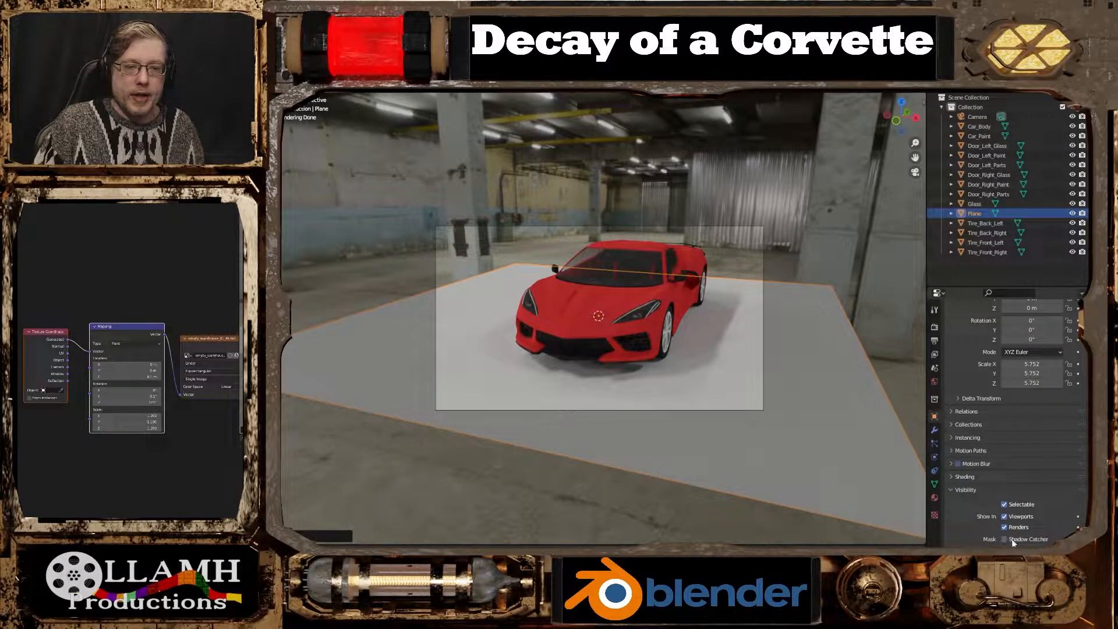
{"action": "left_click", "coordinate": [1005, 538]}
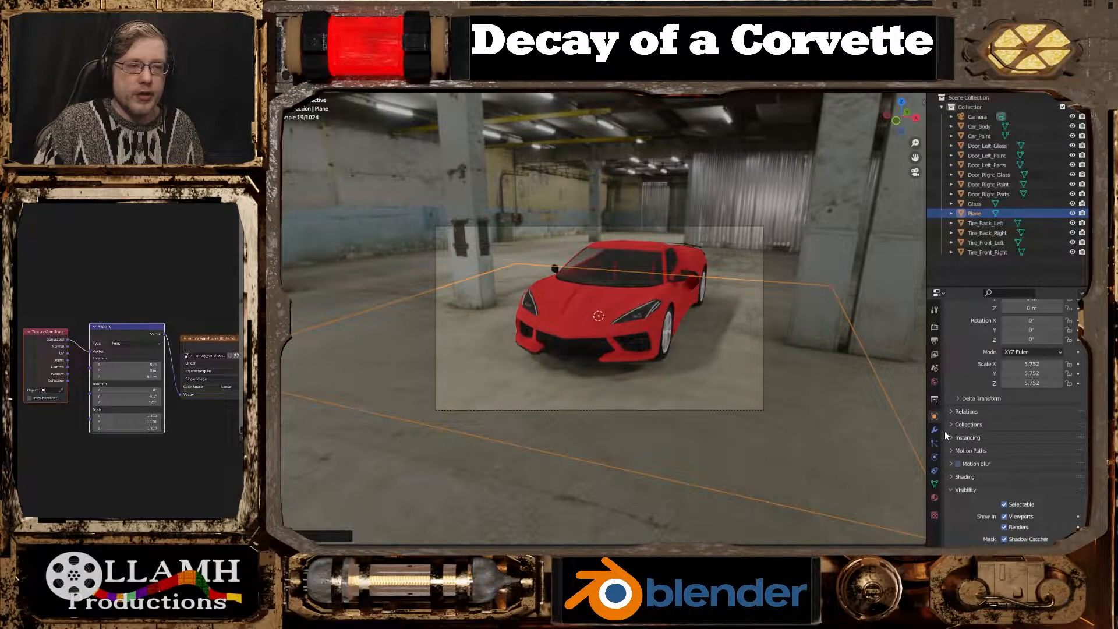
{"action": "left_click_drag", "start_coordinate": [937, 420], "coordinate": [1076, 421]}
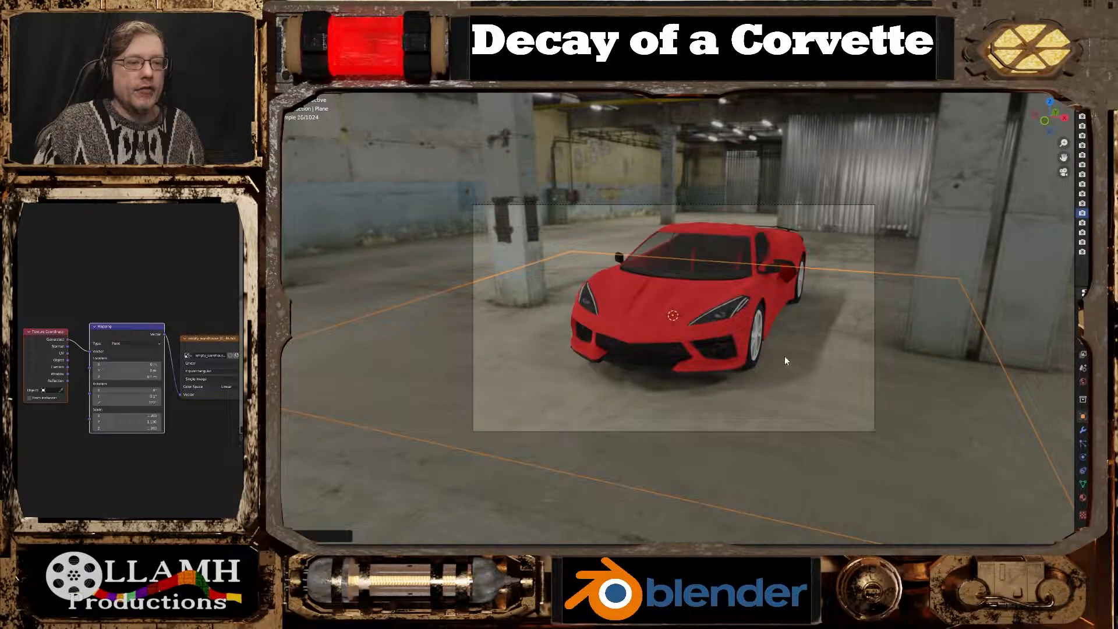
{"action": "left_click", "coordinate": [840, 257]}
{"action": "scroll", "coordinate": [816, 284], "scroll_direction": "up", "scroll_amount": 1}
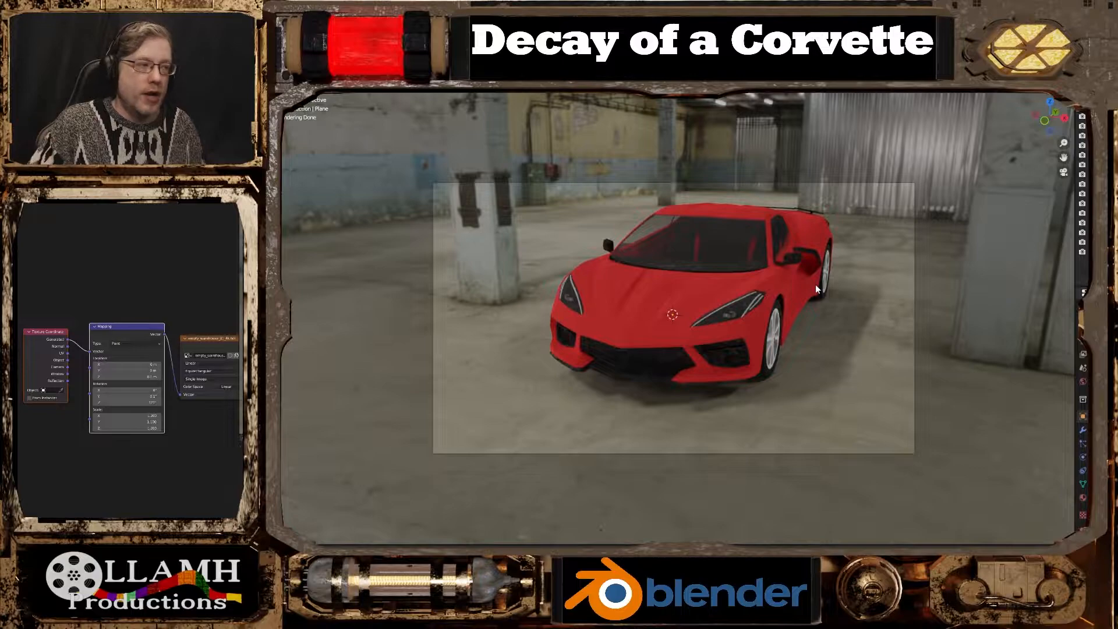
- Select the Car_Paint object and switch the shader editor from the World nodes to its object material
{"action": "left_click", "coordinate": [670, 279]}
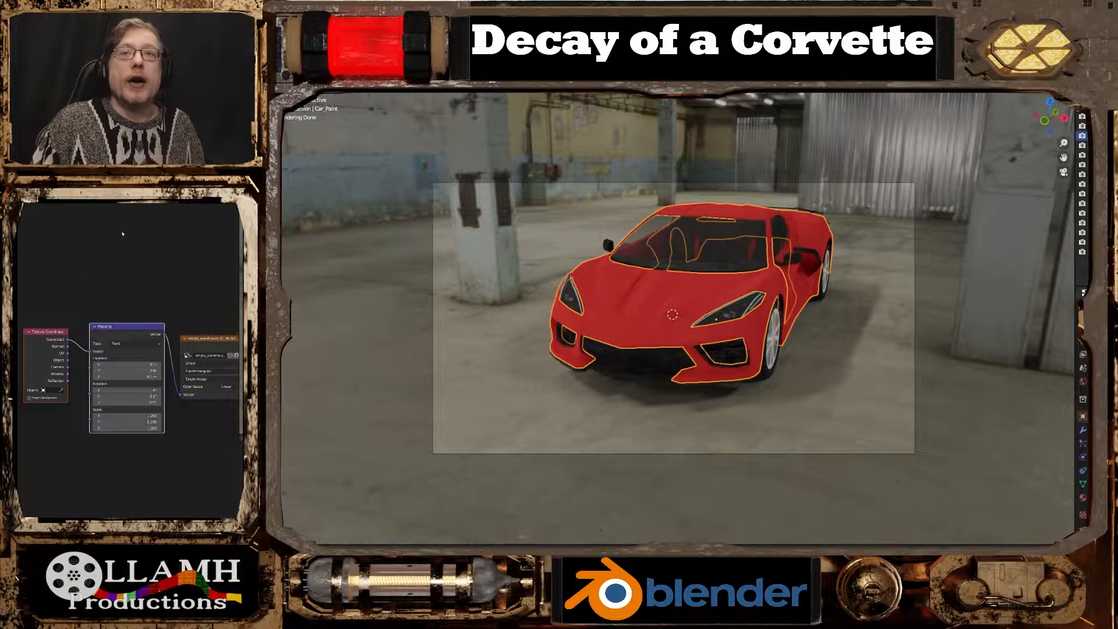
{"action": "left_click", "coordinate": [42, 192]}
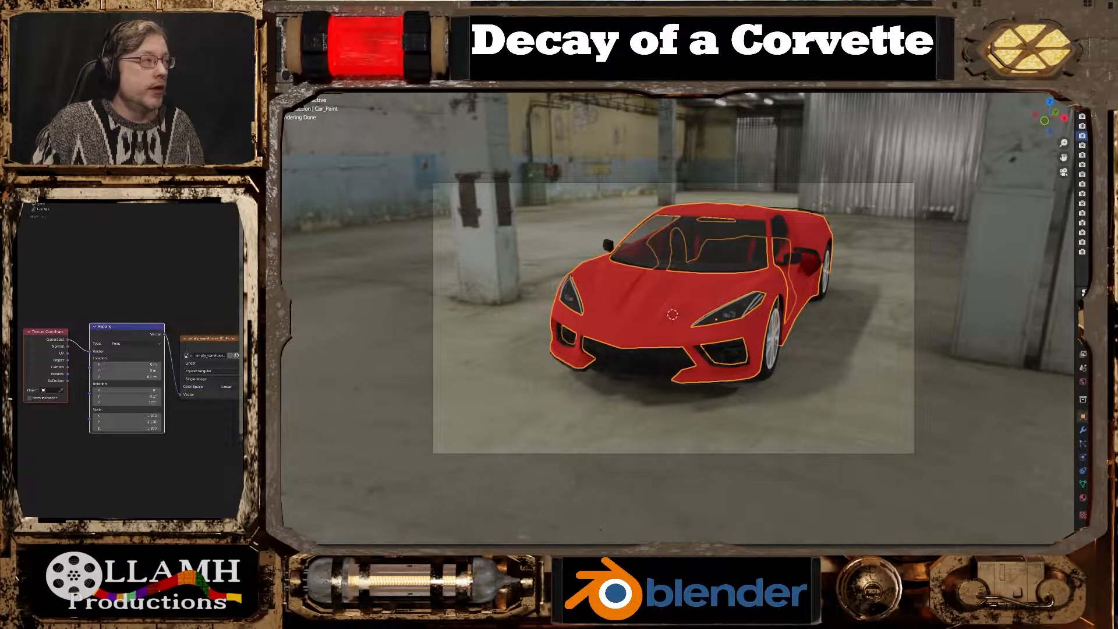
{"action": "left_click", "coordinate": [42, 209]}
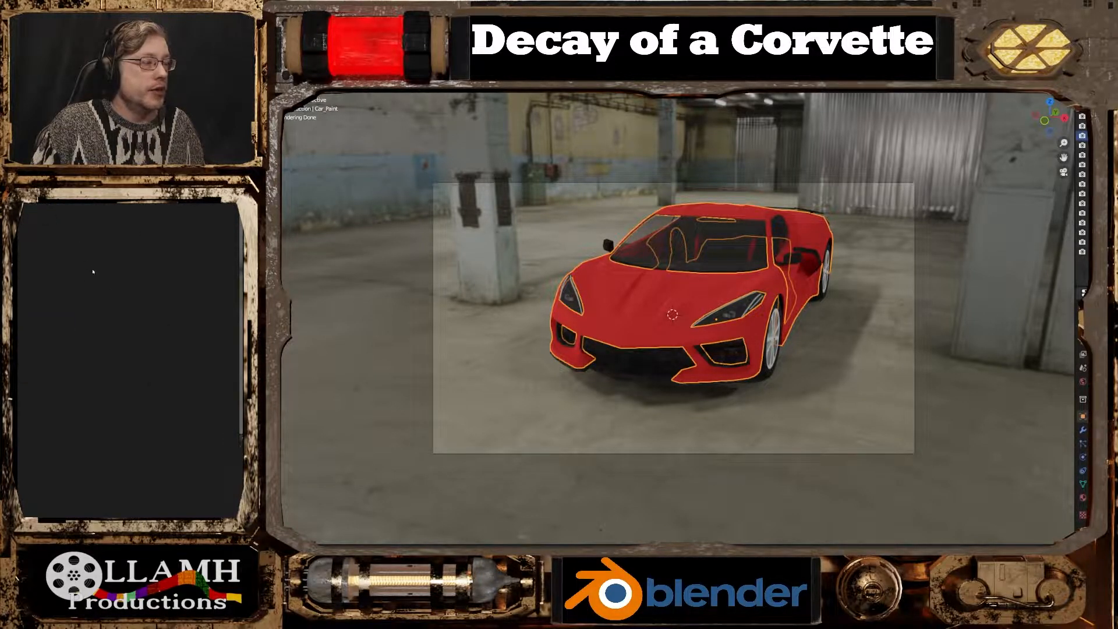
{"action": "scroll", "coordinate": [116, 318], "scroll_direction": "down", "scroll_amount": 5}
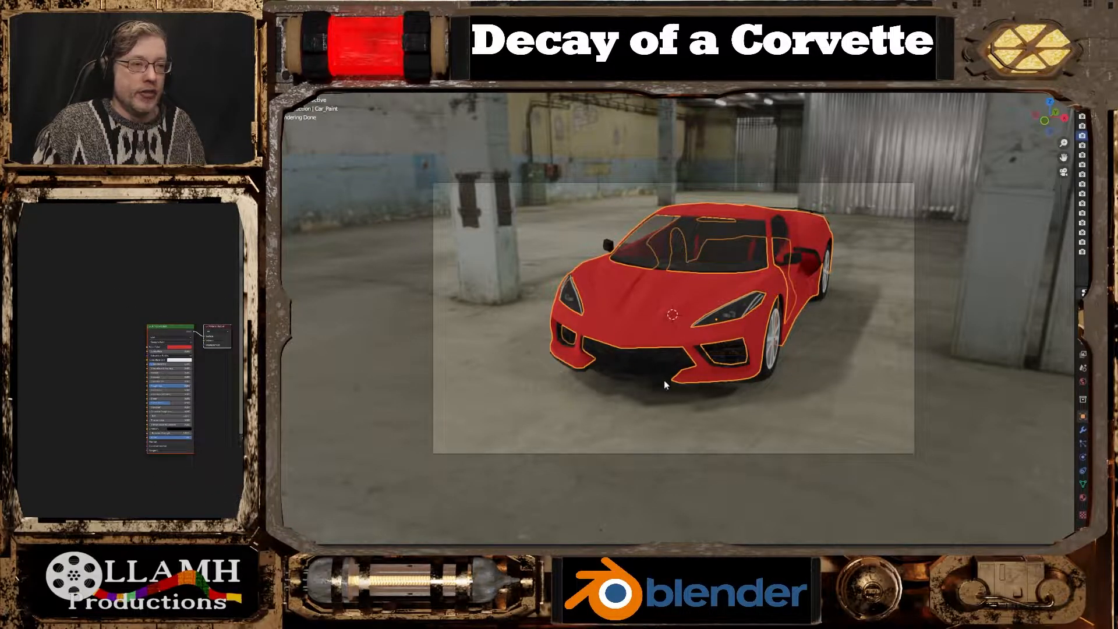
{"action": "middle_click_drag", "start_coordinate": [93, 360], "coordinate": [132, 369]}
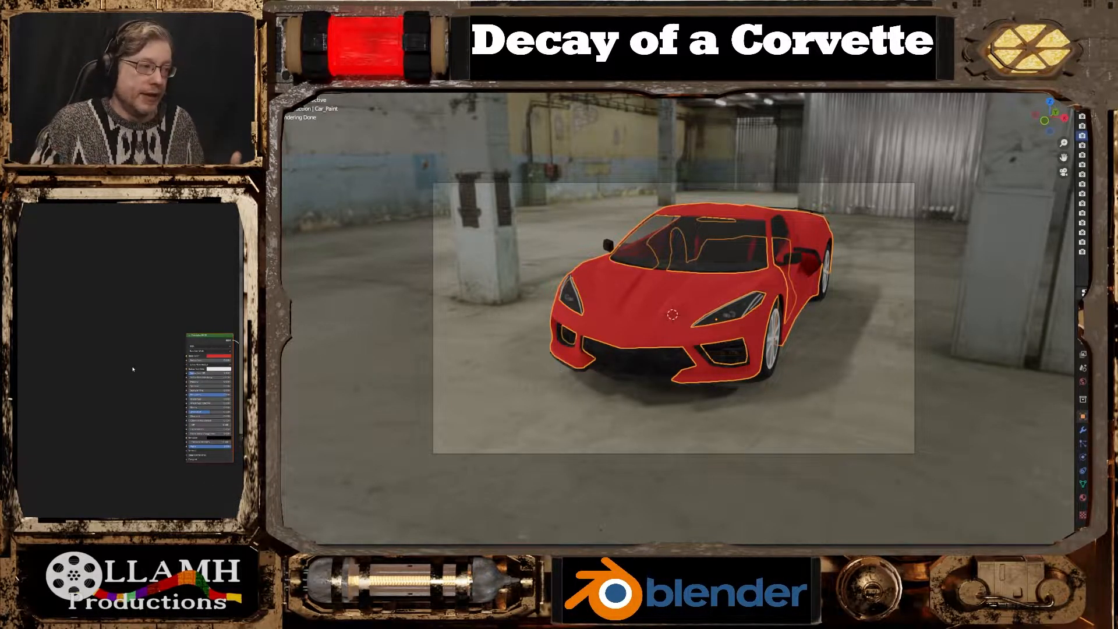
{"action": "middle_click_drag", "start_coordinate": [63, 371], "coordinate": [116, 375]}
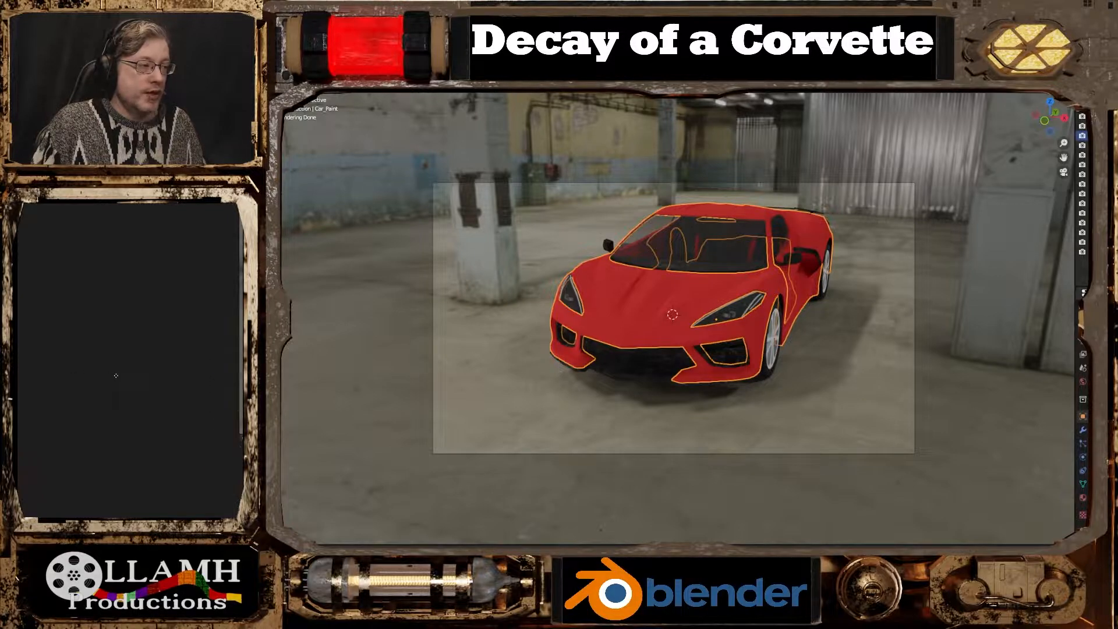
- Add a Geometry node to the car paint material
{"action": "key", "text": "shift+a"}
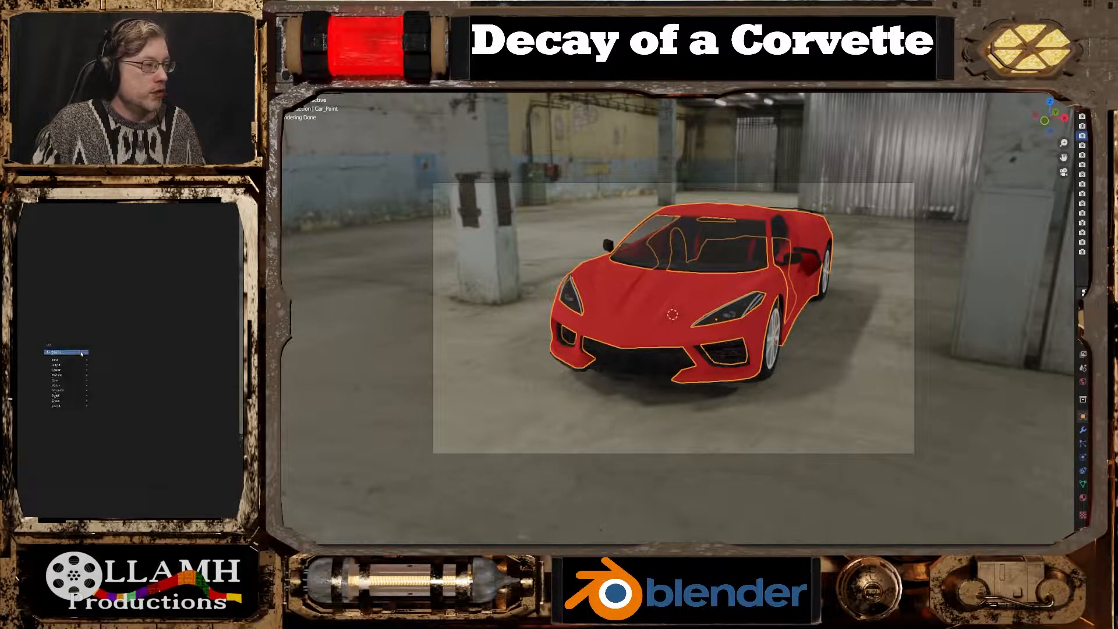
{"action": "left_click", "coordinate": [80, 352]}
{"action": "type", "text": "geo"}
{"action": "key", "text": "Return"}
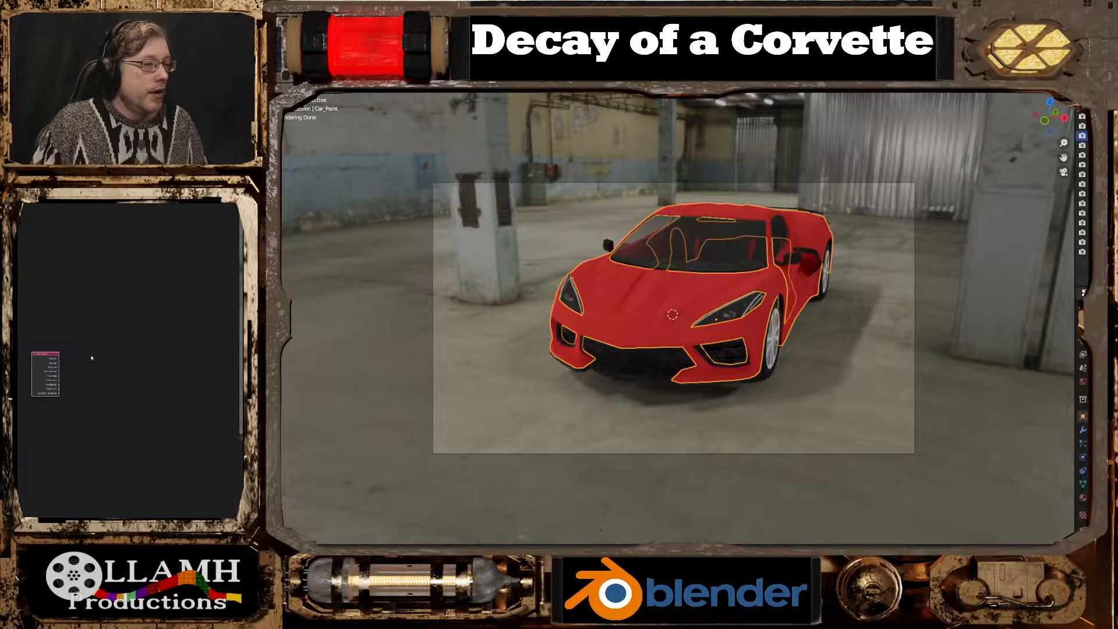
{"action": "scroll", "coordinate": [631, 299], "scroll_direction": "up", "scroll_amount": 4}
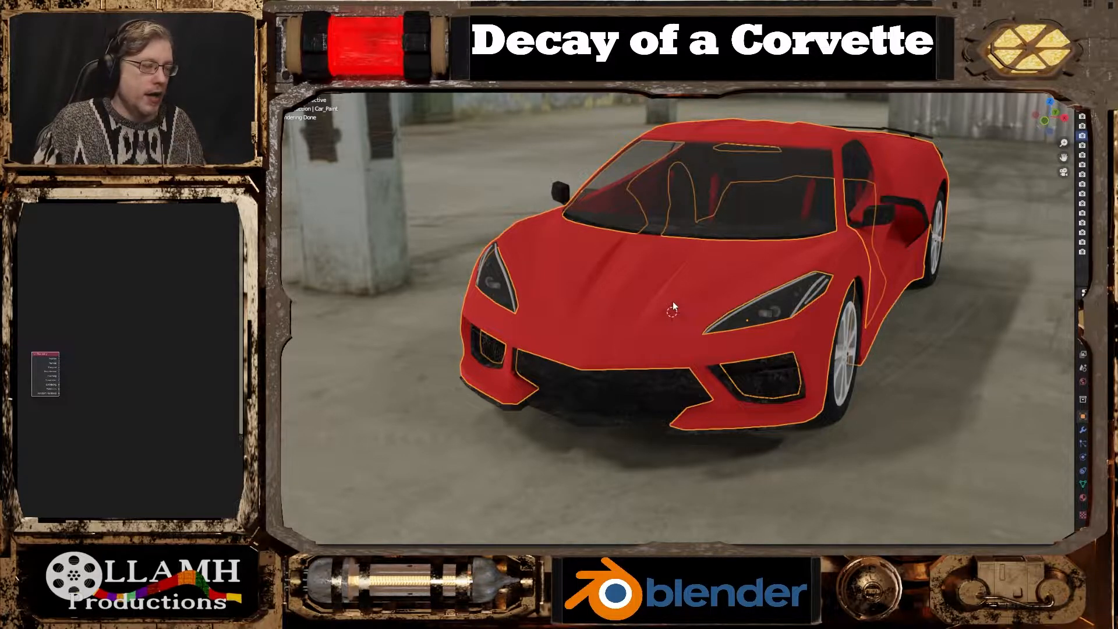
{"action": "key", "text": "n"}
{"action": "key", "text": "n"}
- Add a Bevel node and connect the Geometry node's Normal output to its Normal input
{"action": "middle_click_drag", "start_coordinate": [159, 353], "coordinate": [193, 365]}
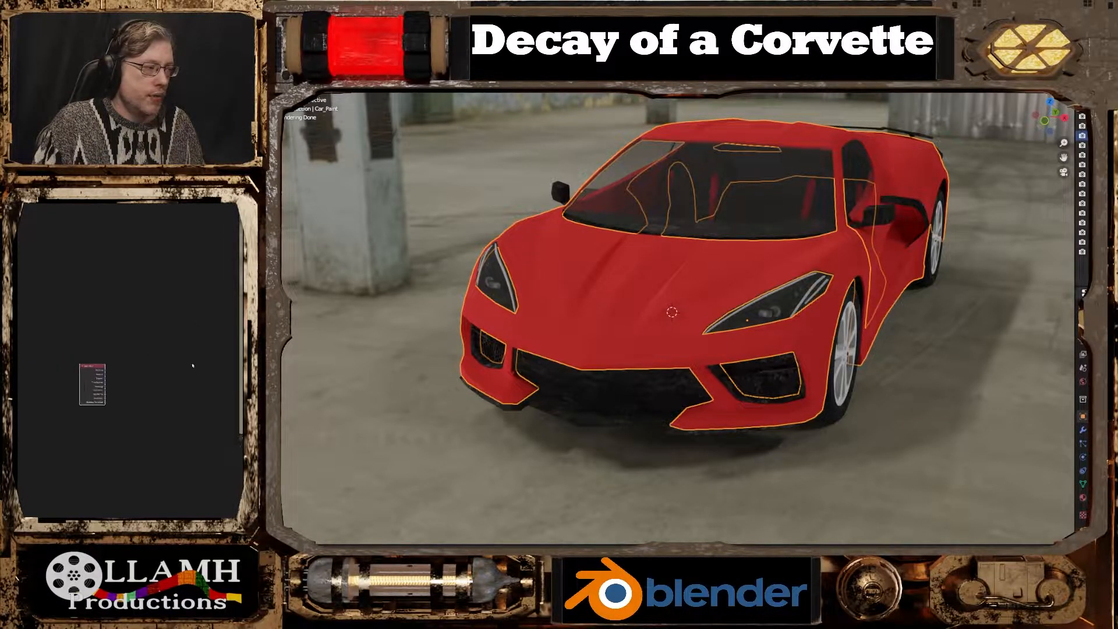
{"action": "scroll", "coordinate": [190, 366], "scroll_direction": "up", "scroll_amount": 2}
{"action": "key", "text": "shift+a"}
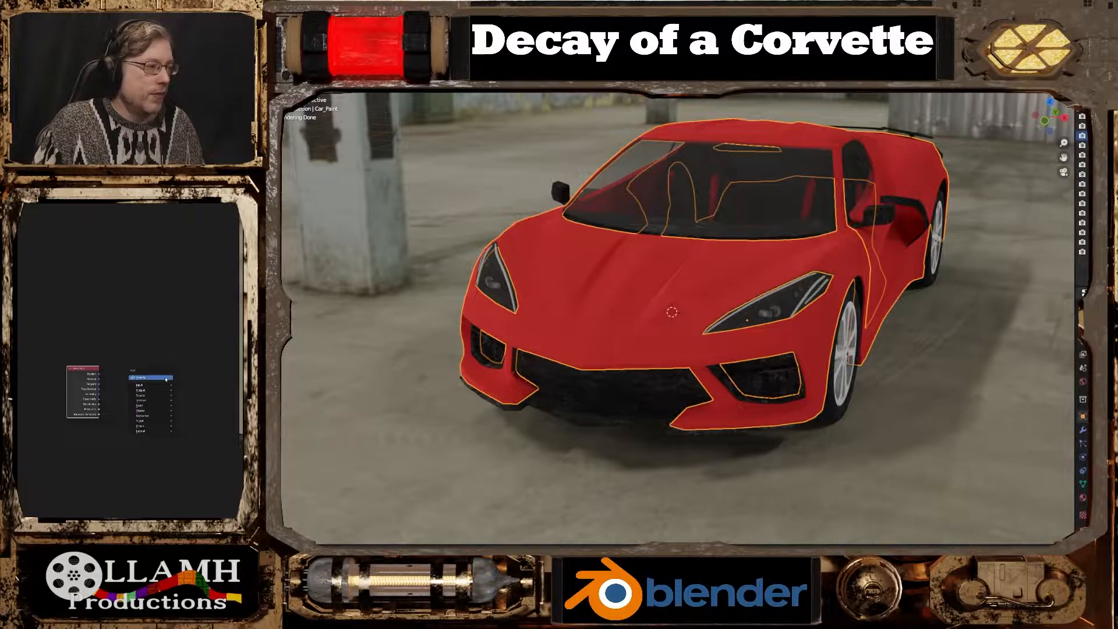
{"action": "left_click", "coordinate": [166, 380]}
{"action": "type", "text": "bev"}
{"action": "key", "text": "Return"}
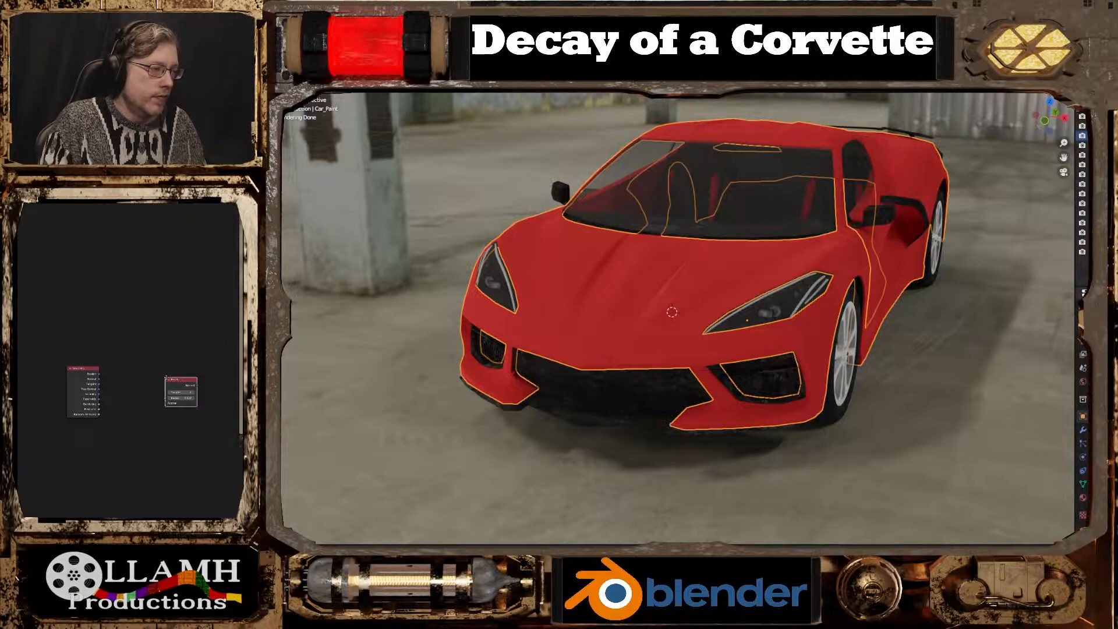
{"action": "left_click", "coordinate": [125, 357]}
{"action": "left_click", "coordinate": [98, 382]}
- Add a ColorRamp, connect its Color to the Principled BSDF's Base Color, and feed the Bevel node into it
{"action": "scroll", "coordinate": [197, 399], "scroll_direction": "down", "scroll_amount": 3}
{"action": "middle_click_drag", "start_coordinate": [199, 399], "coordinate": [132, 403]}
{"action": "key", "text": "shift+a"}
{"action": "key", "text": "Escape"}
{"action": "key", "text": "shift+a"}
{"action": "left_click", "coordinate": [141, 370]}
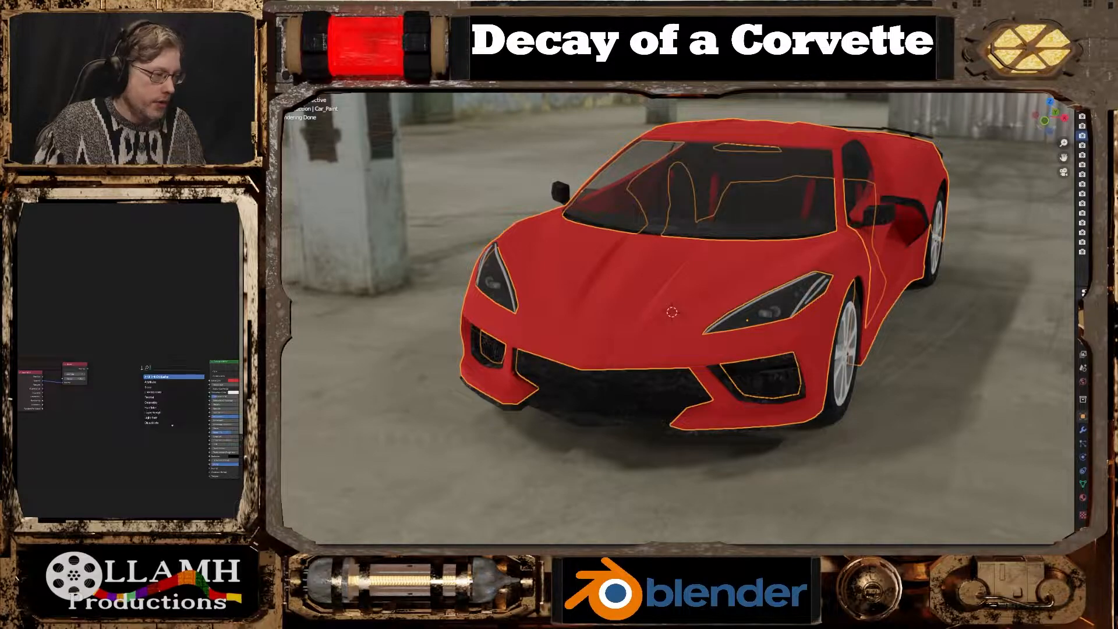
{"action": "type", "text": "ramp"}
{"action": "key", "text": "Return"}
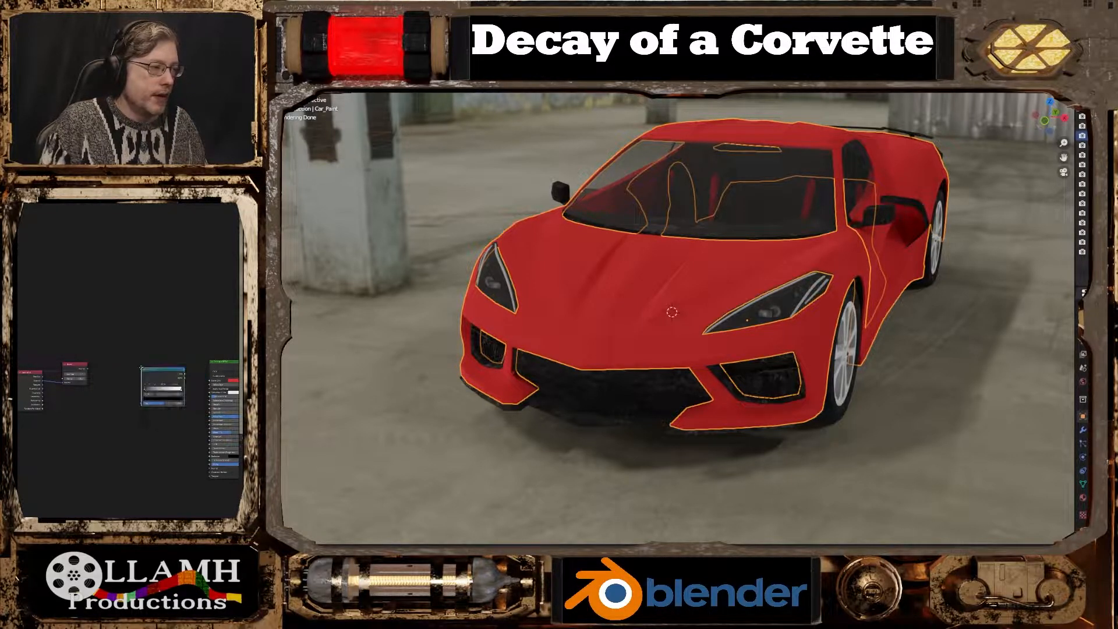
{"action": "left_click", "coordinate": [138, 366]}
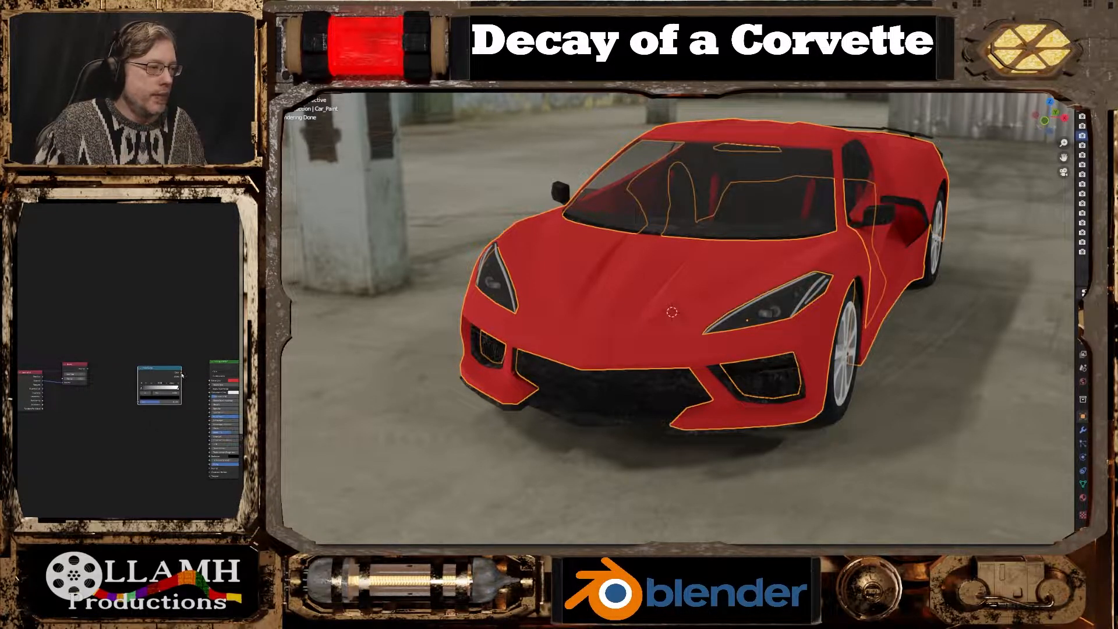
{"action": "left_click_drag", "start_coordinate": [208, 382], "coordinate": [210, 380]}
{"action": "left_click", "coordinate": [89, 372]}
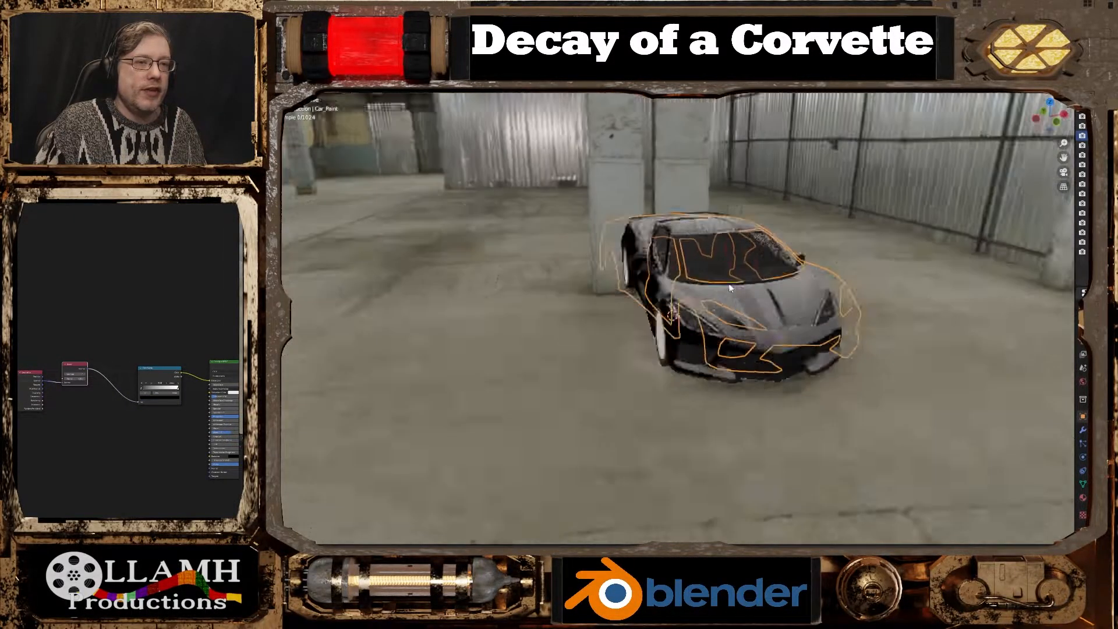
- Move the ColorRamp's black and white stops close together for a hard contrast, and inspect the car paint from several angles
{"action": "middle_click_drag", "start_coordinate": [662, 275], "coordinate": [736, 287]}
{"action": "scroll", "coordinate": [652, 317], "scroll_direction": "up", "scroll_amount": 4}
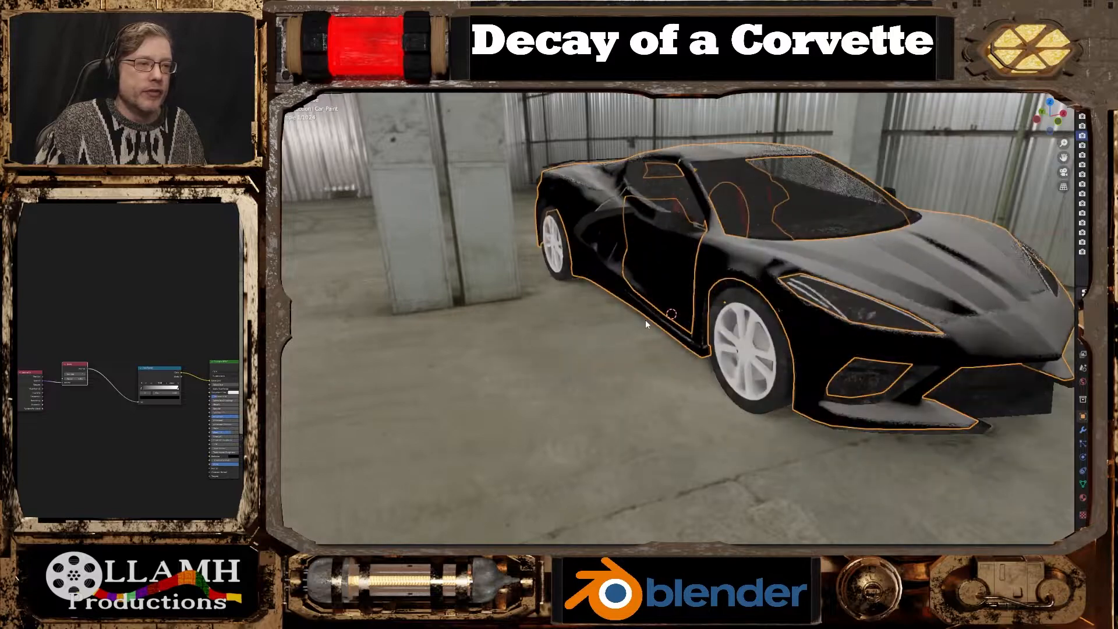
{"action": "left_click_drag", "start_coordinate": [141, 389], "coordinate": [164, 389]}
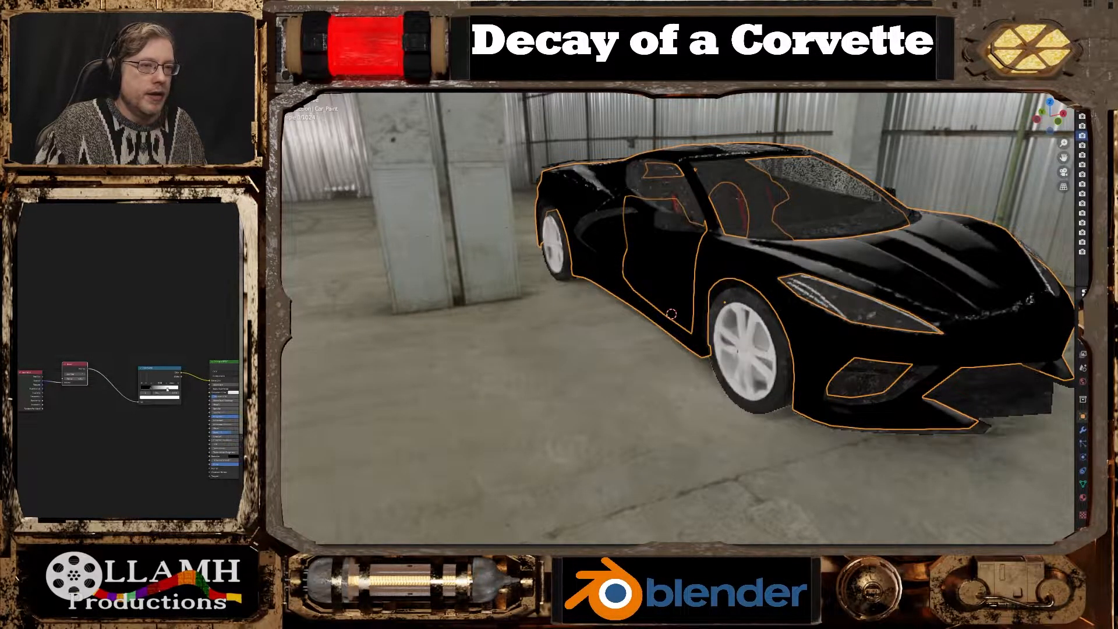
{"action": "middle_click_drag", "start_coordinate": [657, 240], "coordinate": [567, 243]}
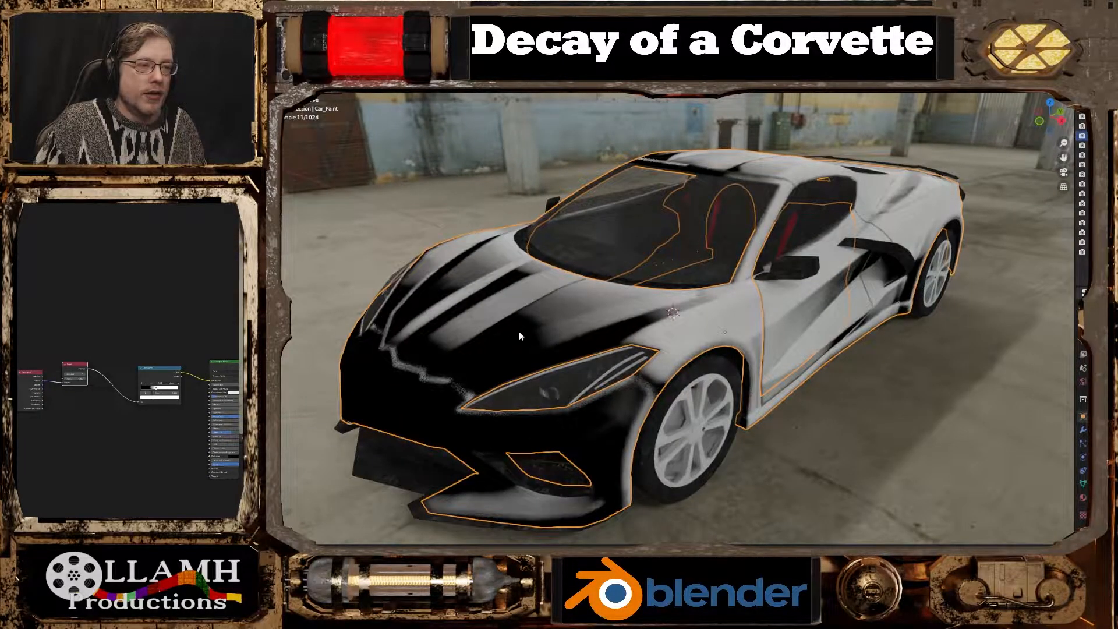
{"action": "middle_click_drag", "start_coordinate": [809, 337], "coordinate": [769, 303]}
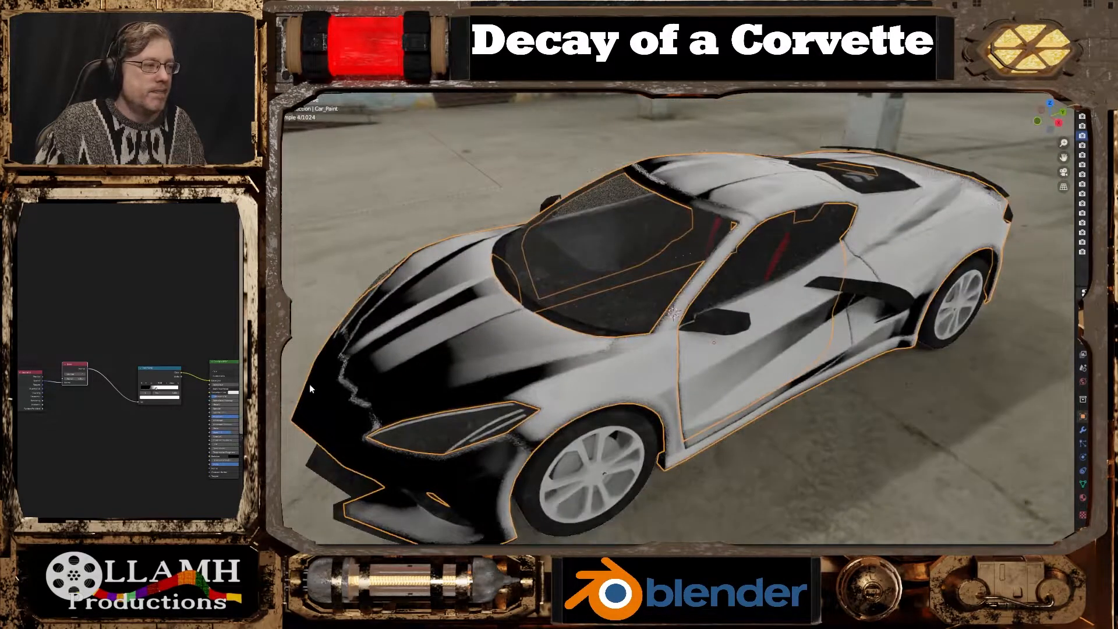
- Insert a Vector Math node between Bevel and ColorRamp with the Geometry Normal as its second input, and adjust the Bevel radius
{"action": "scroll", "coordinate": [64, 420], "scroll_direction": "up", "scroll_amount": 2}
{"action": "middle_click_drag", "start_coordinate": [65, 420], "coordinate": [121, 406]}
{"action": "left_click_drag", "start_coordinate": [116, 359], "coordinate": [102, 362]}
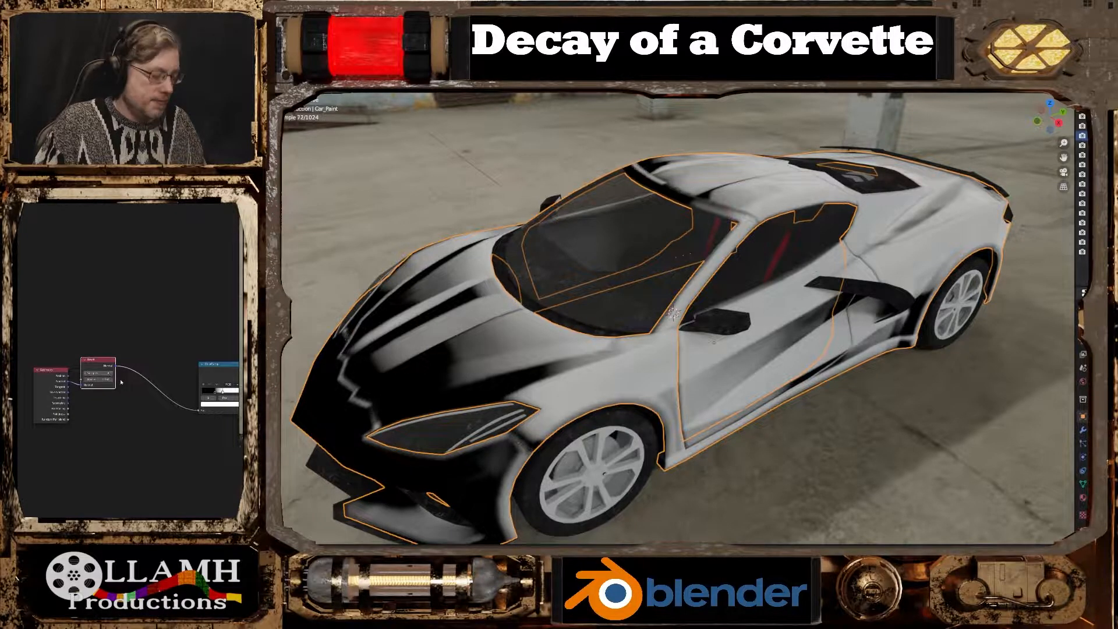
{"action": "key", "text": "shift+a"}
{"action": "left_click", "coordinate": [121, 381]}
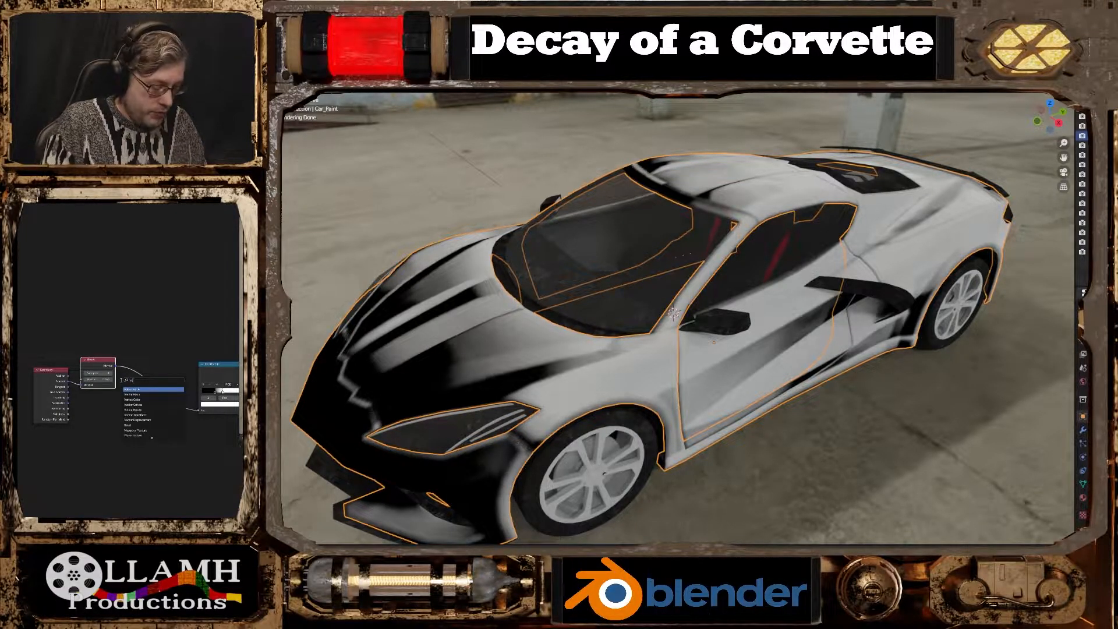
{"action": "key", "text": "Return"}
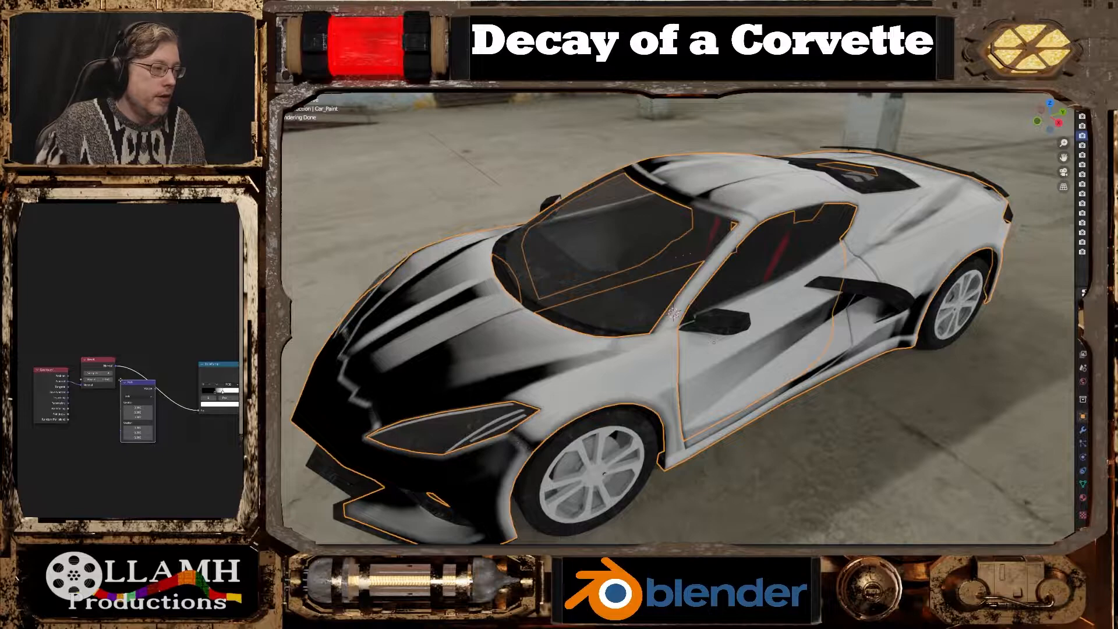
{"action": "left_click", "coordinate": [123, 384]}
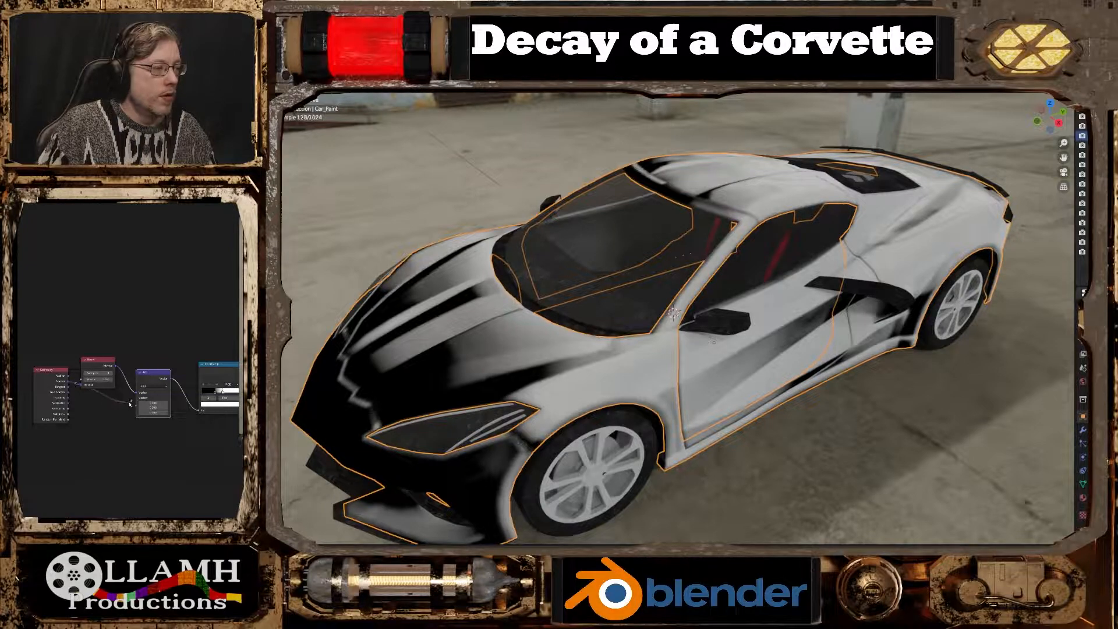
{"action": "left_click_drag", "start_coordinate": [135, 406], "coordinate": [137, 398]}
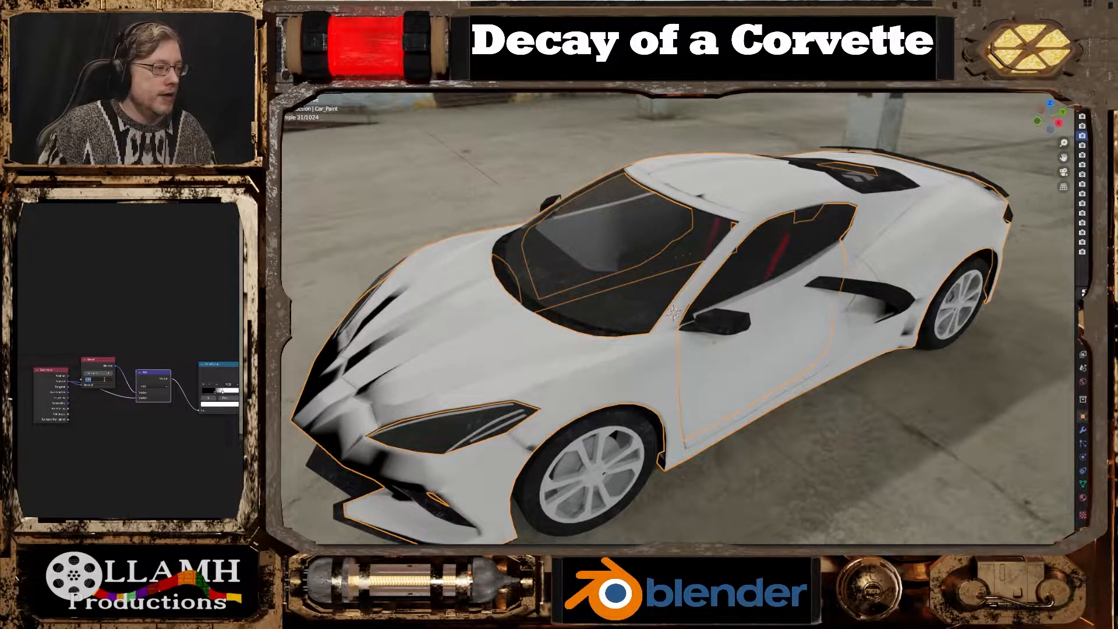
{"action": "key", "text": "Return"}
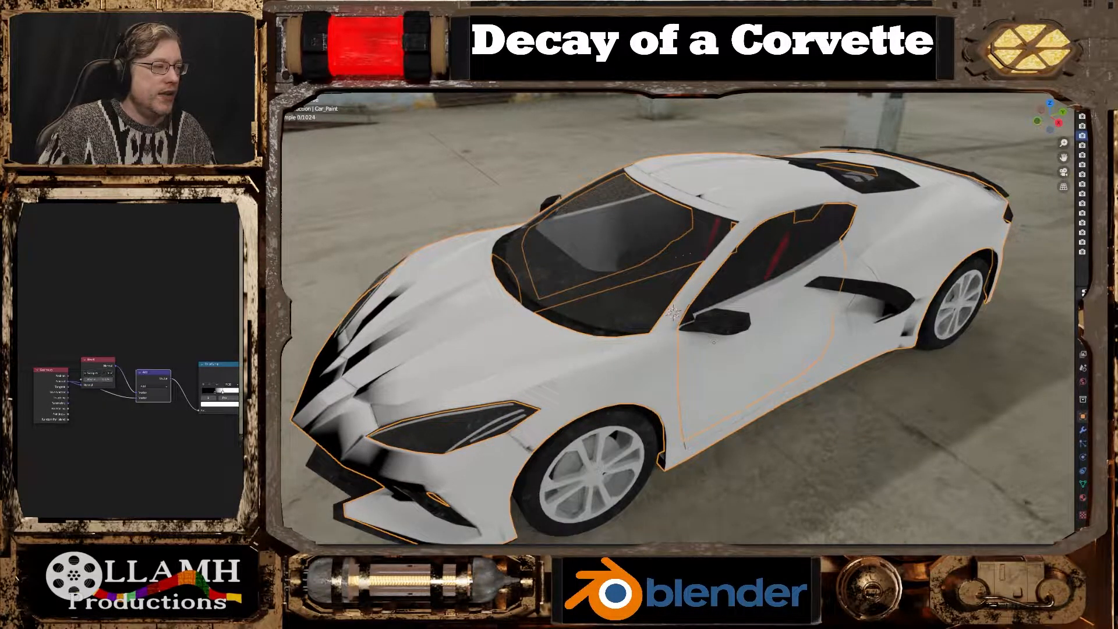
- Set the Vector Math operation to Cross Product and move the ColorRamp's black stop to the start to bring out the car's edges
{"action": "middle_click_drag", "start_coordinate": [176, 415], "coordinate": [144, 415]}
{"action": "left_click", "coordinate": [127, 387]}
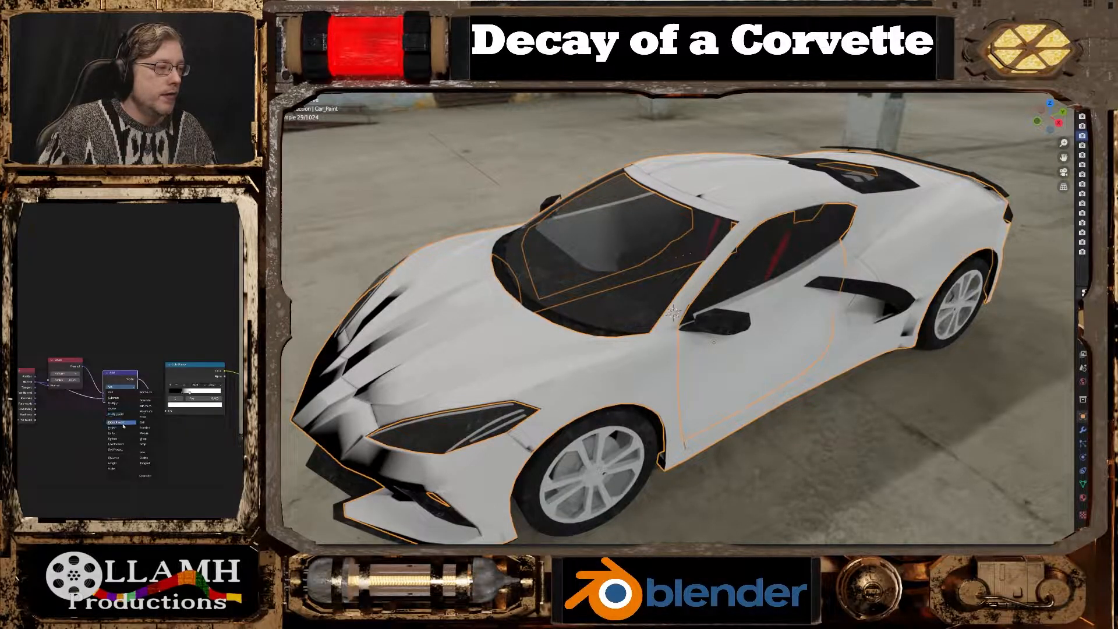
{"action": "left_click", "coordinate": [123, 424]}
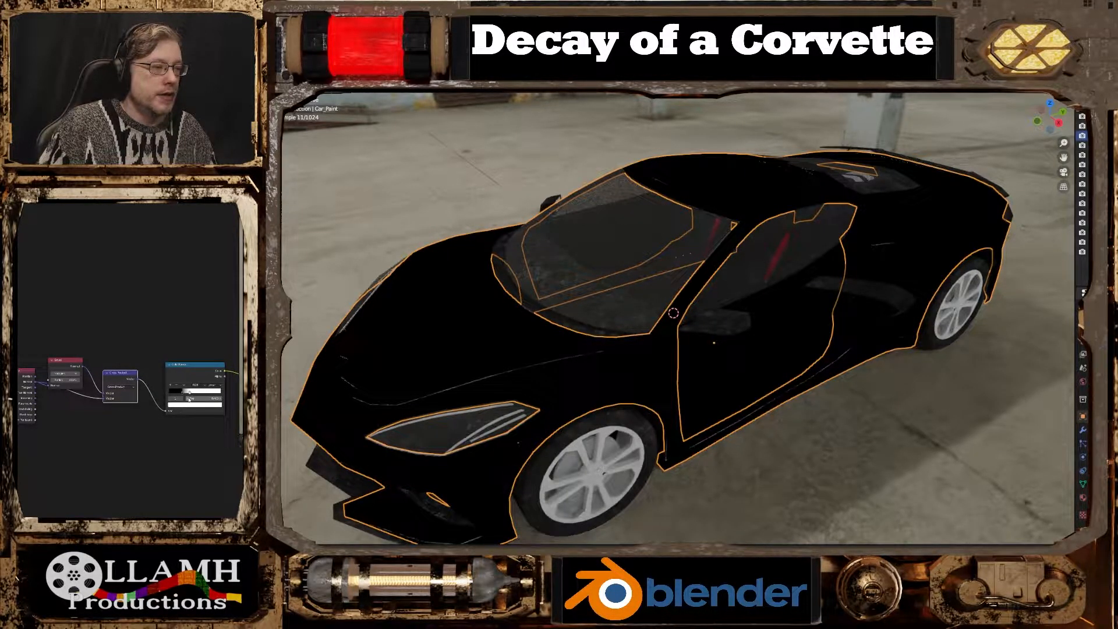
{"action": "left_click_drag", "start_coordinate": [191, 394], "coordinate": [163, 392]}
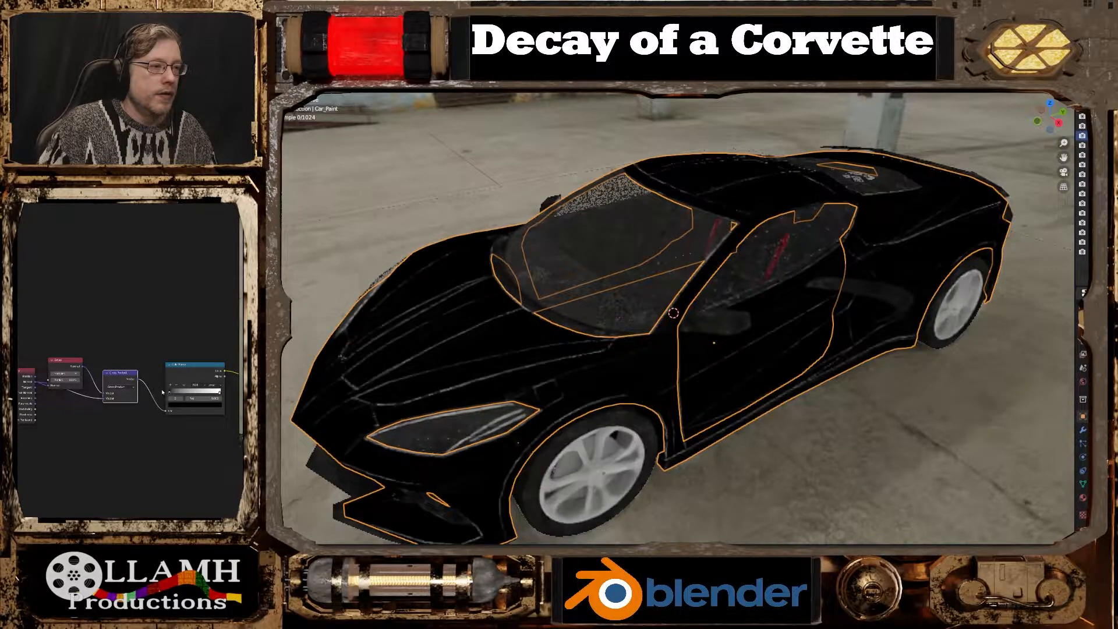
- Move the ColorRamp's white stop close to the black stop to strengthen the edge lines, and inspect the car from several angles
{"action": "left_click_drag", "start_coordinate": [216, 394], "coordinate": [179, 392]}
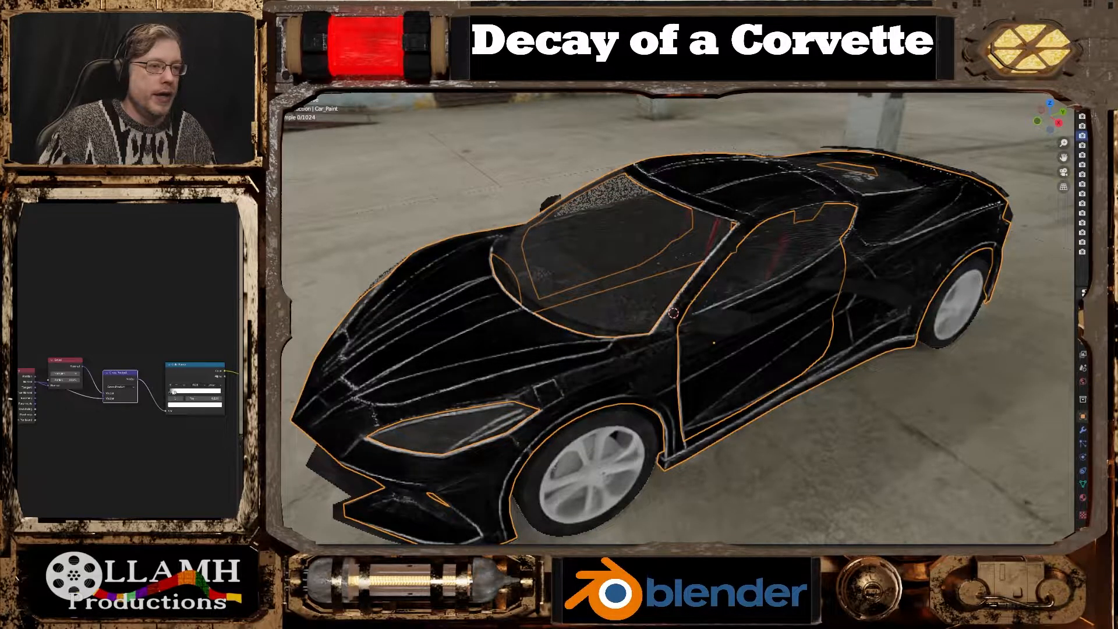
{"action": "middle_click_drag", "start_coordinate": [291, 449], "coordinate": [442, 386]}
{"action": "left_click_drag", "start_coordinate": [175, 394], "coordinate": [174, 395]}
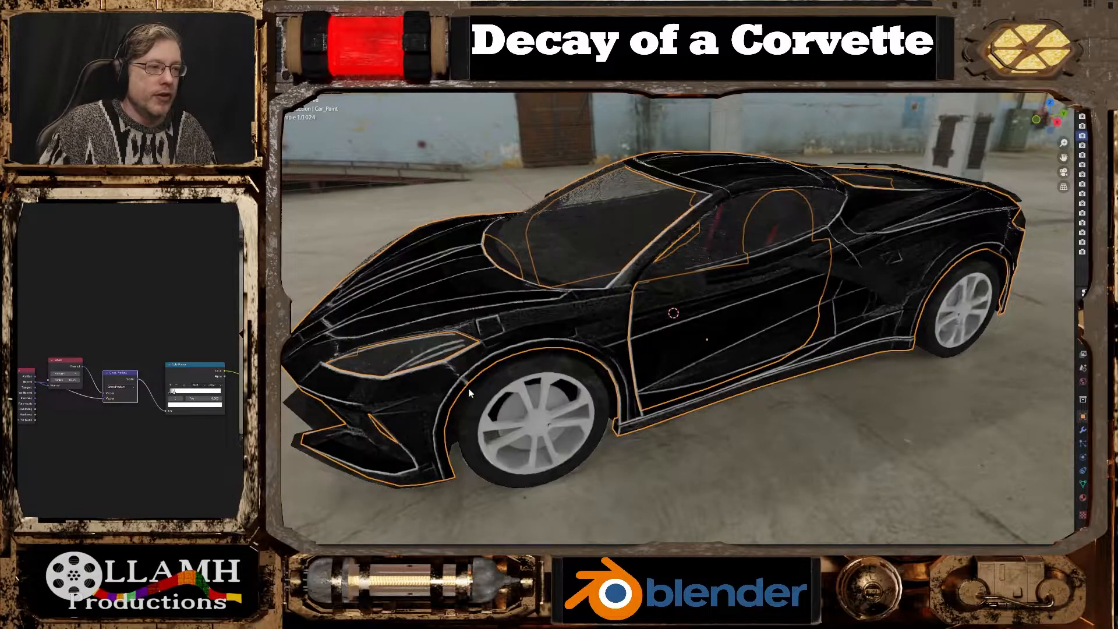
{"action": "middle_click_drag", "start_coordinate": [467, 390], "coordinate": [487, 410]}
{"action": "scroll", "coordinate": [556, 393], "scroll_direction": "up", "scroll_amount": 6}
{"action": "middle_click_drag", "start_coordinate": [562, 397], "coordinate": [594, 366]}
{"action": "scroll", "coordinate": [548, 353], "scroll_direction": "down", "scroll_amount": 3}
{"action": "scroll", "coordinate": [553, 358], "scroll_direction": "up", "scroll_amount": 3}
{"action": "scroll", "coordinate": [578, 379], "scroll_direction": "up", "scroll_amount": 3}
{"action": "scroll", "coordinate": [579, 379], "scroll_direction": "down", "scroll_amount": 3}
{"action": "scroll", "coordinate": [542, 396], "scroll_direction": "down", "scroll_amount": 4}
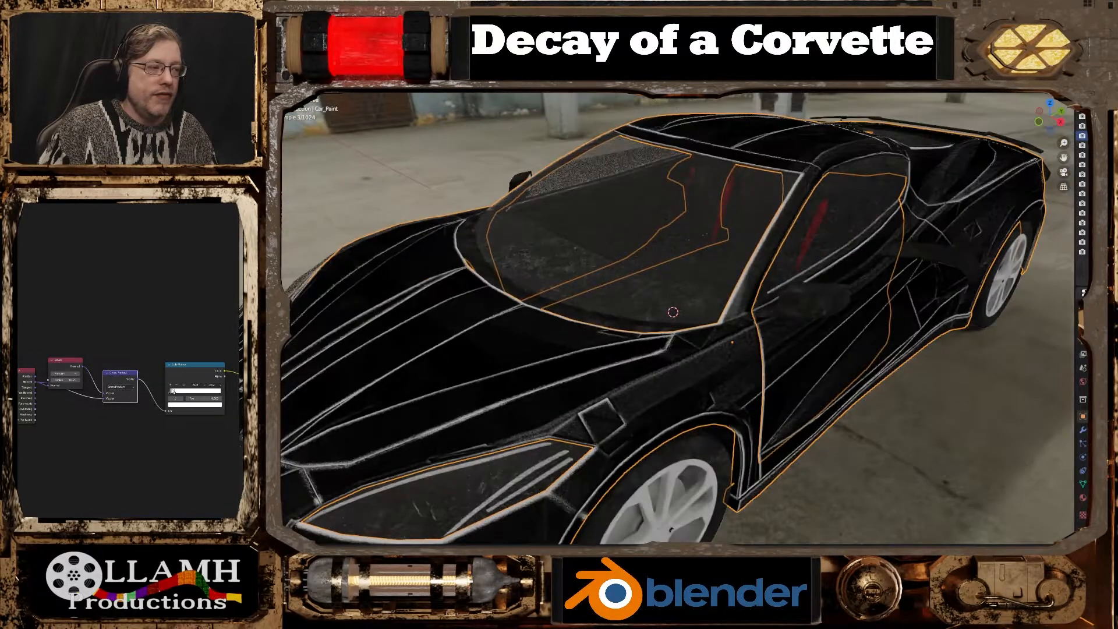
- Fine-tune the ColorRamp's white stop slightly farther from the black stop and check the edge lines around the hood
{"action": "mouse_move", "coordinate": [174, 393]}
{"action": "left_mouse_down"}
{"action": "mouse_move", "coordinate": [191, 394]}
{"action": "mouse_move", "coordinate": [176, 391]}
{"action": "left_mouse_up"}
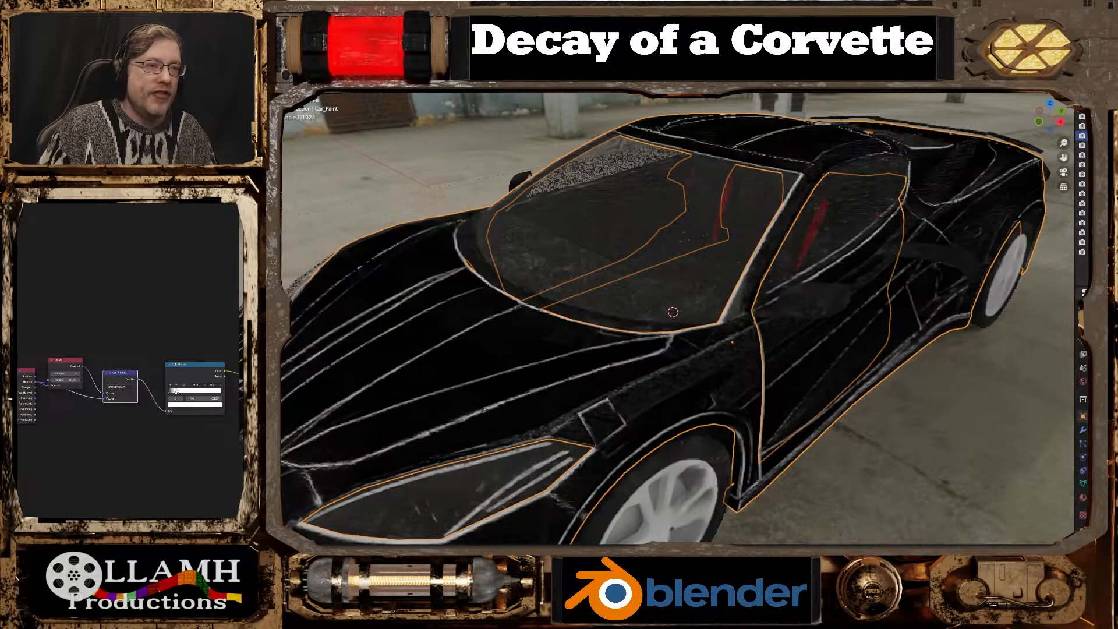
{"action": "middle_click_drag", "start_coordinate": [641, 386], "coordinate": [544, 403]}
{"action": "middle_click_drag", "start_coordinate": [683, 414], "coordinate": [701, 398]}
{"action": "scroll", "coordinate": [702, 389], "scroll_direction": "up", "scroll_amount": 2}
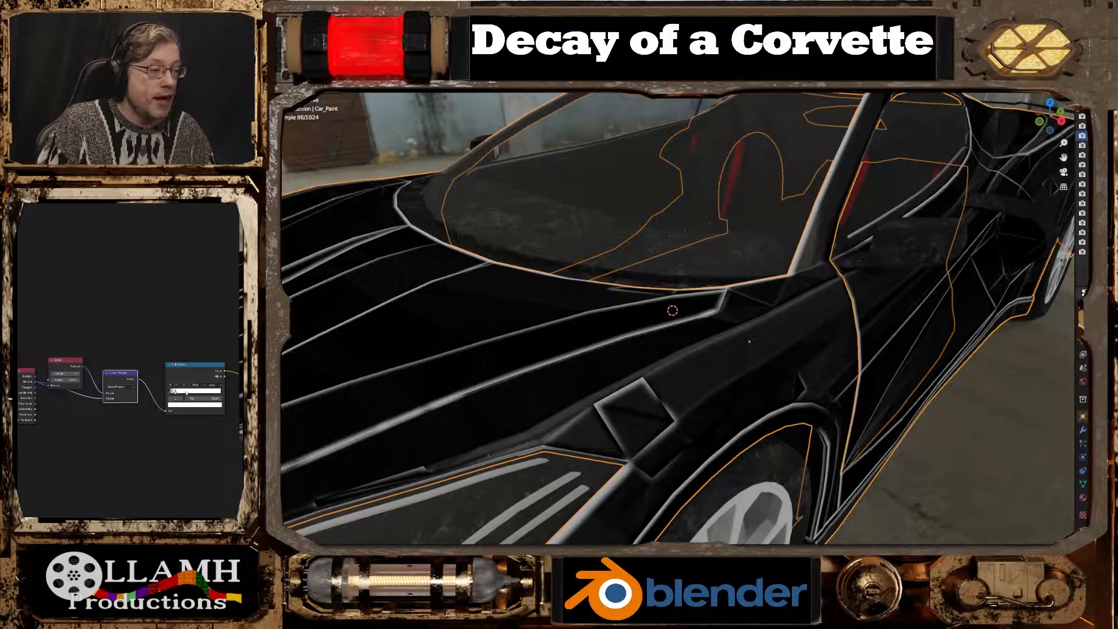
{"action": "left_click_drag", "start_coordinate": [175, 394], "coordinate": [182, 393]}
{"action": "scroll", "coordinate": [656, 407], "scroll_direction": "down", "scroll_amount": 3}
{"action": "middle_click_drag", "start_coordinate": [656, 407], "coordinate": [698, 382]}
{"action": "scroll", "coordinate": [600, 422], "scroll_direction": "up", "scroll_amount": 2}
{"action": "scroll", "coordinate": [698, 383], "scroll_direction": "up", "scroll_amount": 3}
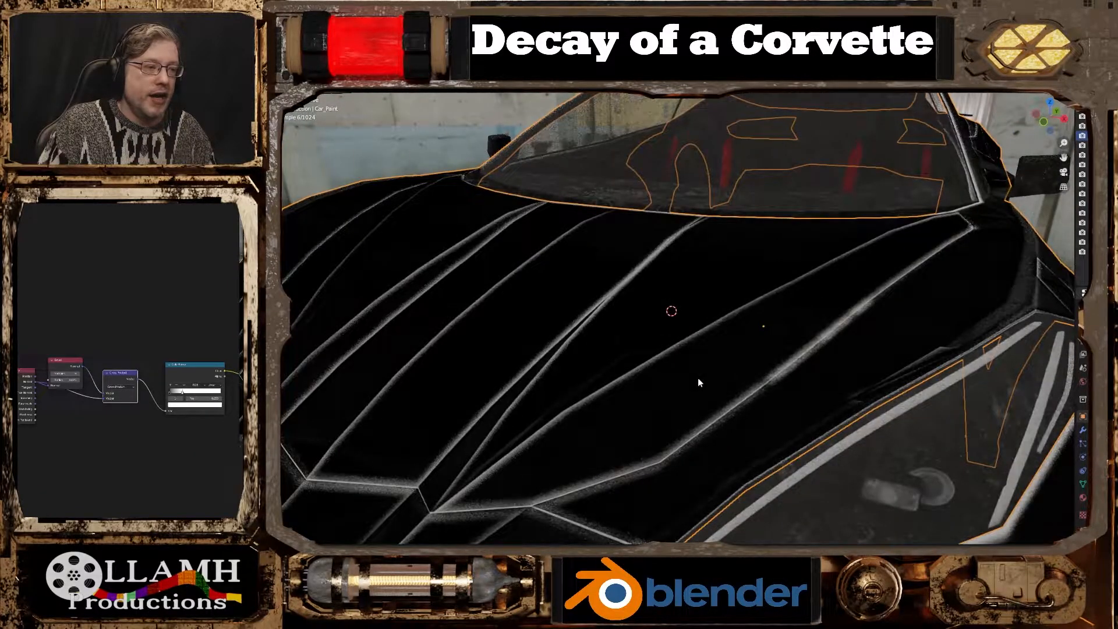
{"action": "scroll", "coordinate": [698, 382], "scroll_direction": "down", "scroll_amount": 3}
{"action": "scroll", "coordinate": [182, 427], "scroll_direction": "down", "scroll_amount": 3}
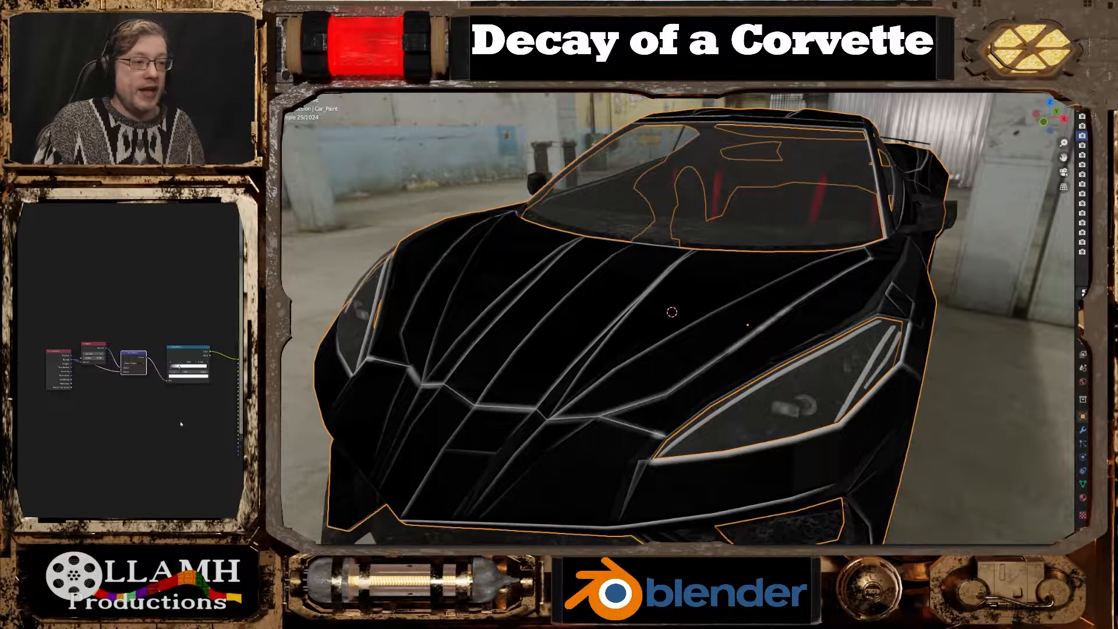
- Add a Musgrave Texture node and place it below the Bevel and Cross Product nodes
{"action": "middle_click_drag", "start_coordinate": [198, 312], "coordinate": [169, 308]}
{"action": "left_click_drag", "start_coordinate": [158, 343], "coordinate": [158, 340]}
{"action": "left_click", "coordinate": [89, 415]}
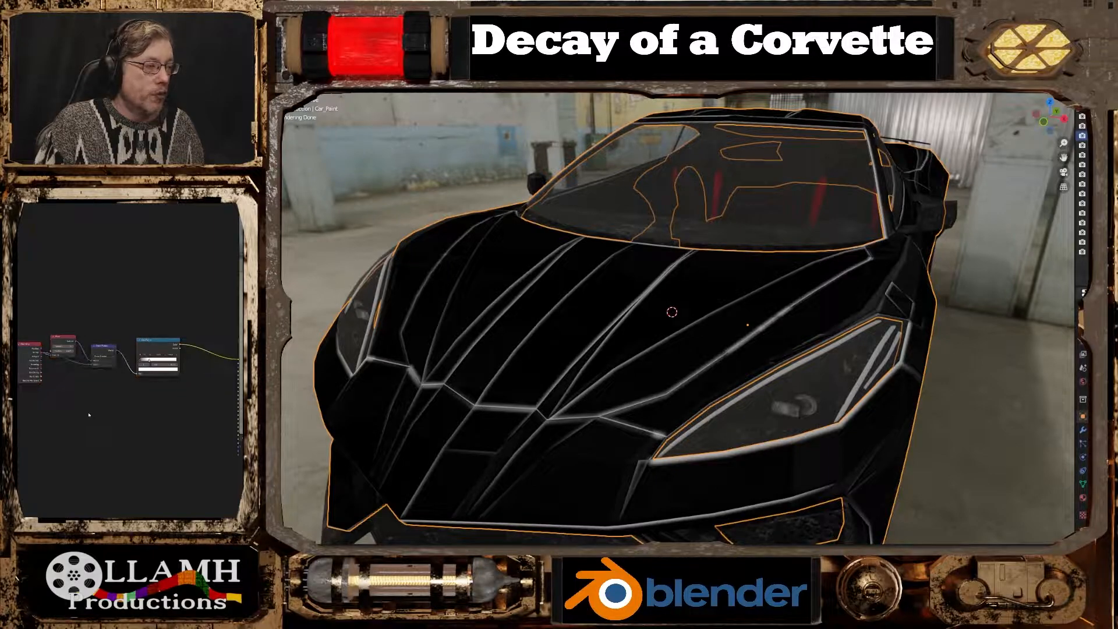
{"action": "scroll", "coordinate": [80, 409], "scroll_direction": "up", "scroll_amount": 2}
{"action": "middle_click_drag", "start_coordinate": [98, 409], "coordinate": [146, 404]}
{"action": "scroll", "coordinate": [146, 405], "scroll_direction": "up", "scroll_amount": 2}
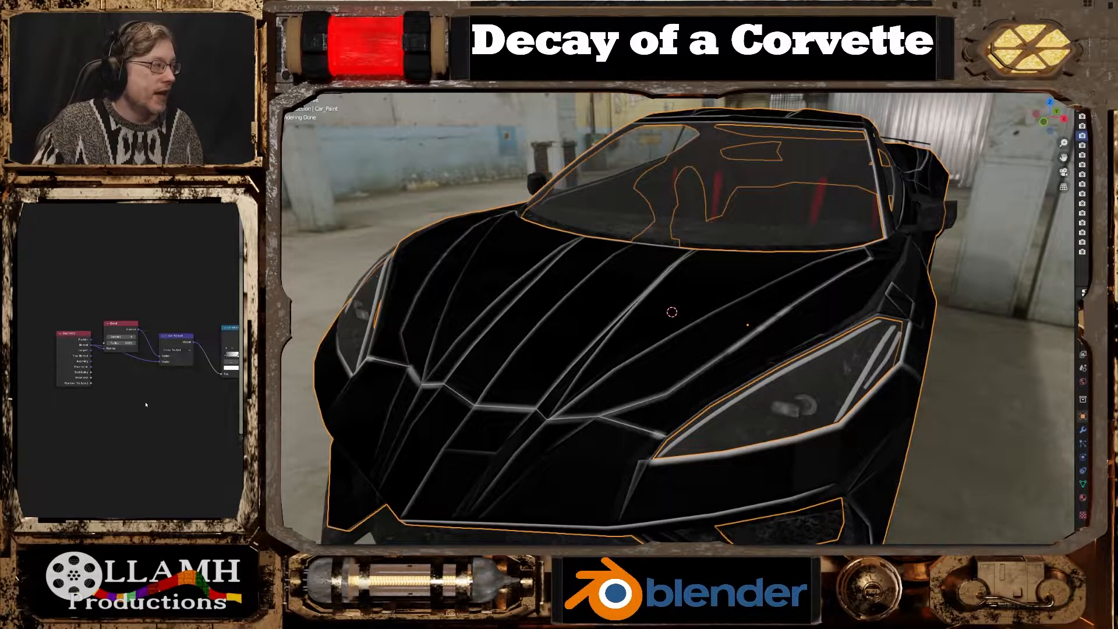
{"action": "key", "text": "shift+a"}
{"action": "type", "text": "em"}
{"action": "key", "text": "Return"}
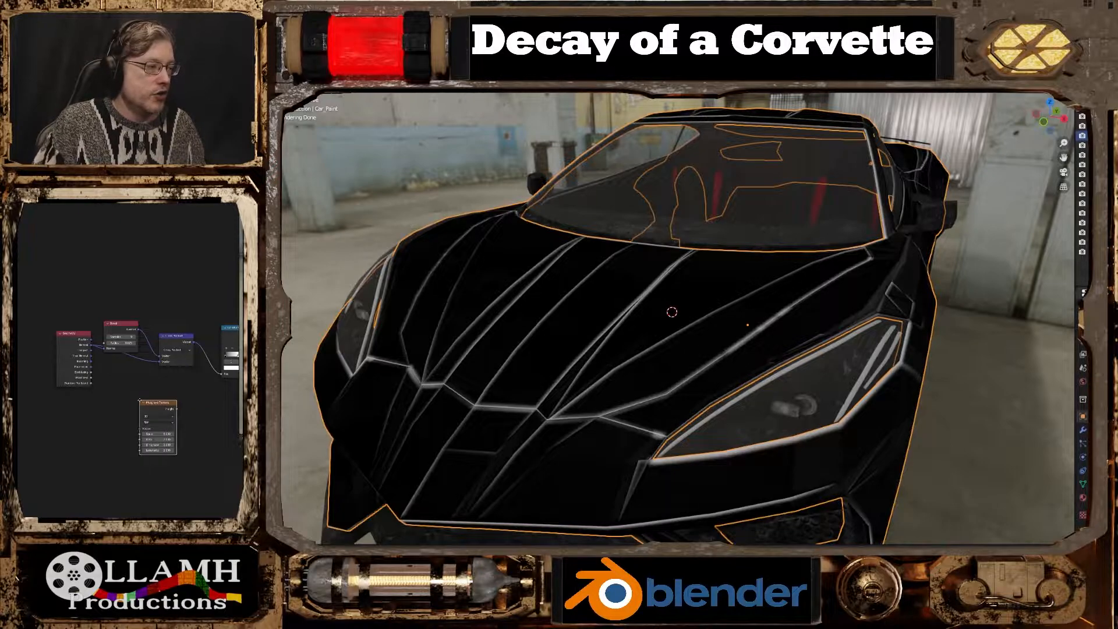
{"action": "left_click", "coordinate": [113, 392]}
- Set the Bevel node's Samples to 16 and check the edge smoothness on the hood
{"action": "scroll", "coordinate": [171, 425], "scroll_direction": "up", "scroll_amount": 2}
{"action": "scroll", "coordinate": [172, 424], "scroll_direction": "up", "scroll_amount": 1}
{"action": "mouse_move", "coordinate": [116, 317]}
{"action": "left_mouse_down"}
{"action": "mouse_move", "coordinate": [78, 317]}
{"action": "mouse_move", "coordinate": [131, 317]}
{"action": "left_mouse_up"}
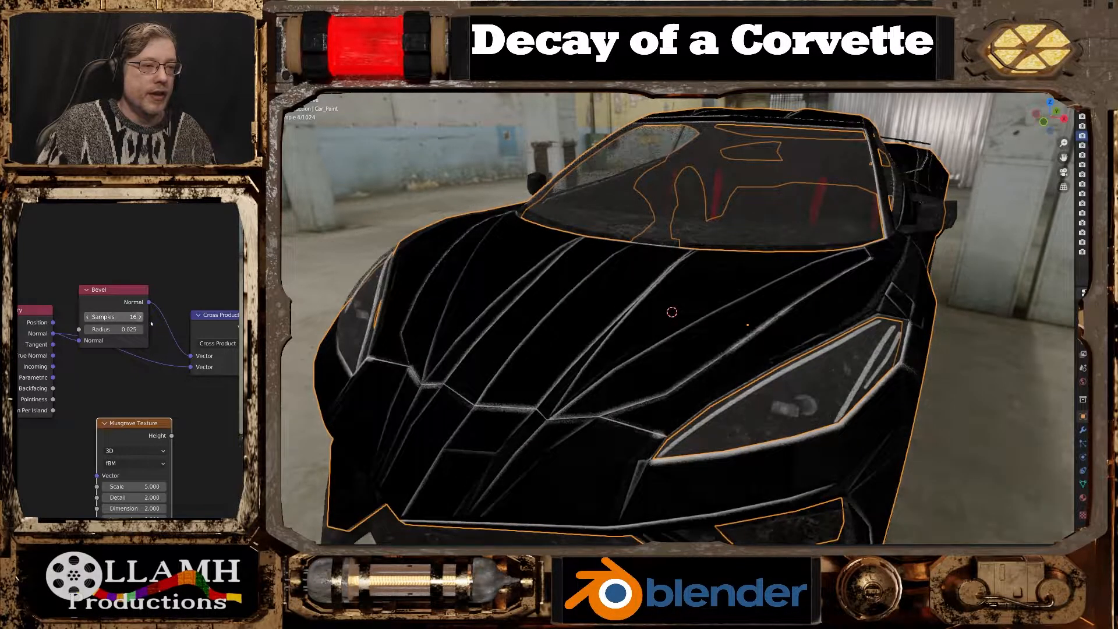
{"action": "scroll", "coordinate": [637, 406], "scroll_direction": "up", "scroll_amount": 4}
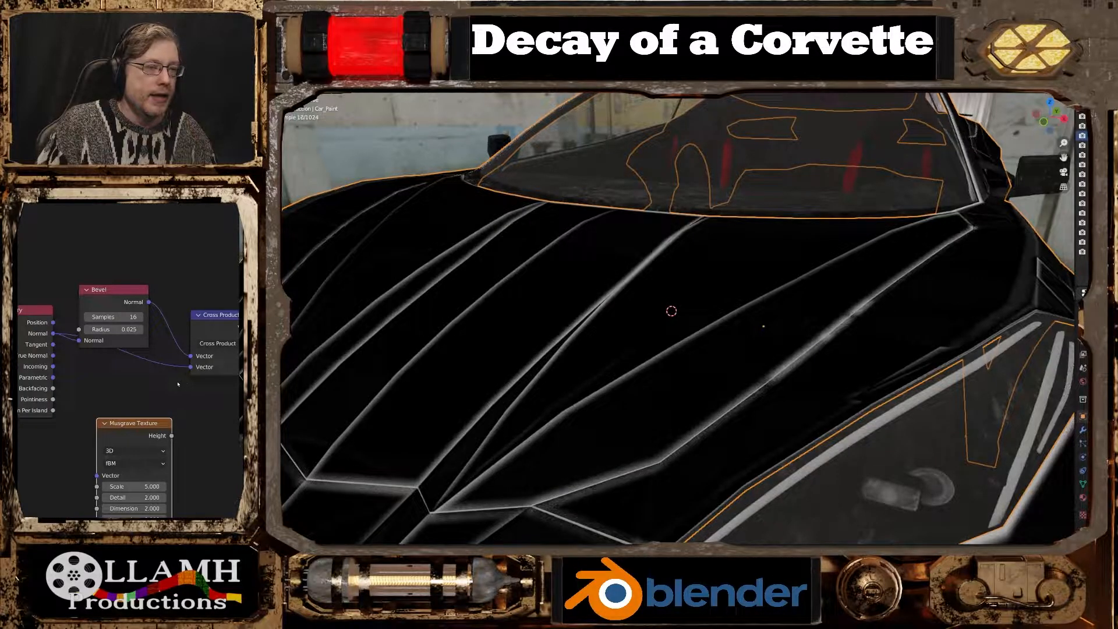
- Add a second ColorRamp beside the Musgrave Texture and connect the texture's Height to its Fac
{"action": "middle_click_drag", "start_coordinate": [160, 396], "coordinate": [148, 329]}
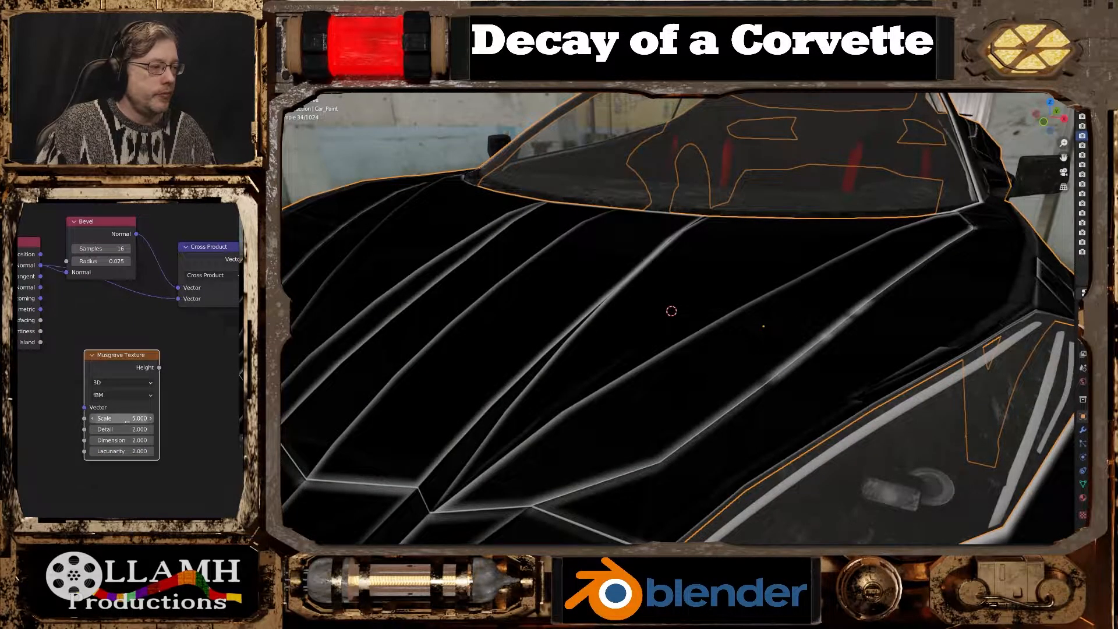
{"action": "scroll", "coordinate": [163, 399], "scroll_direction": "down", "scroll_amount": 2}
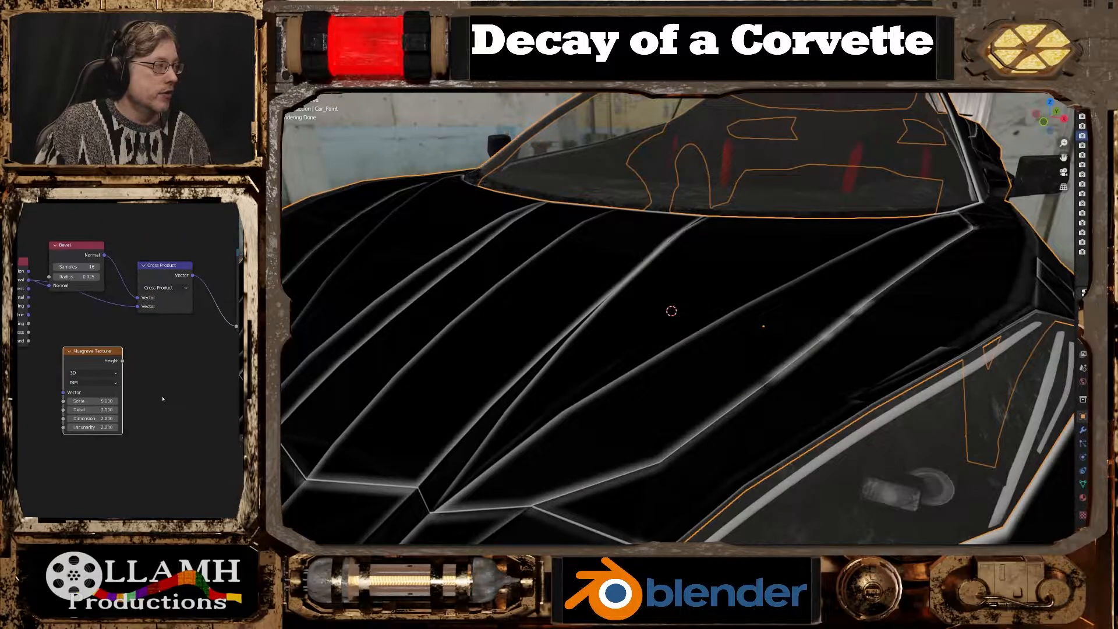
{"action": "middle_click_drag", "start_coordinate": [163, 399], "coordinate": [130, 401]}
{"action": "key", "text": "shift+a"}
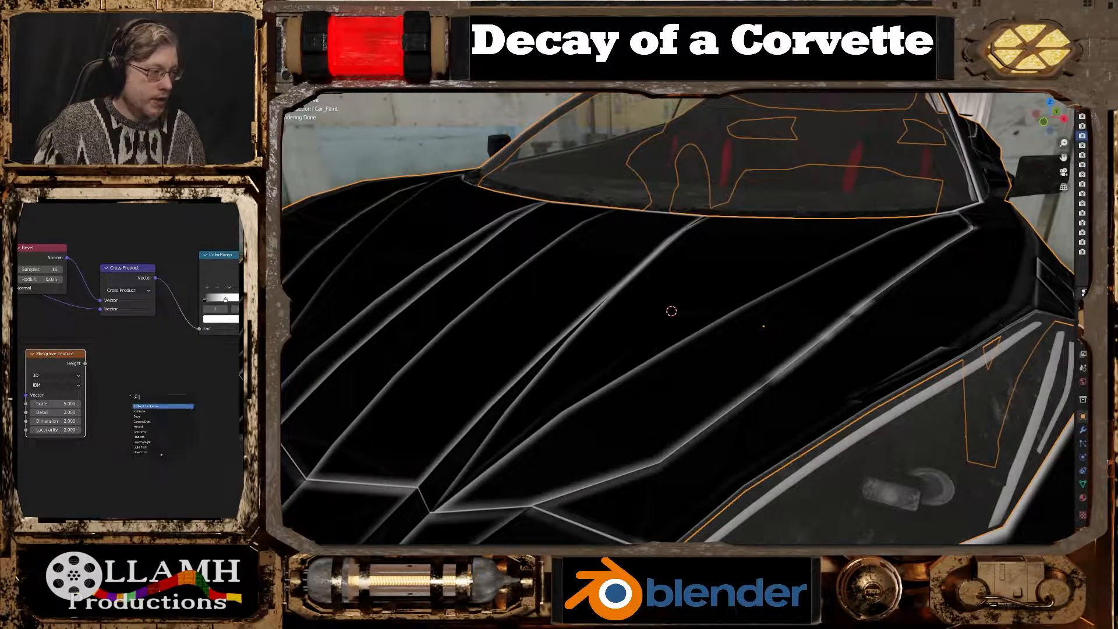
{"action": "key", "text": "Return"}
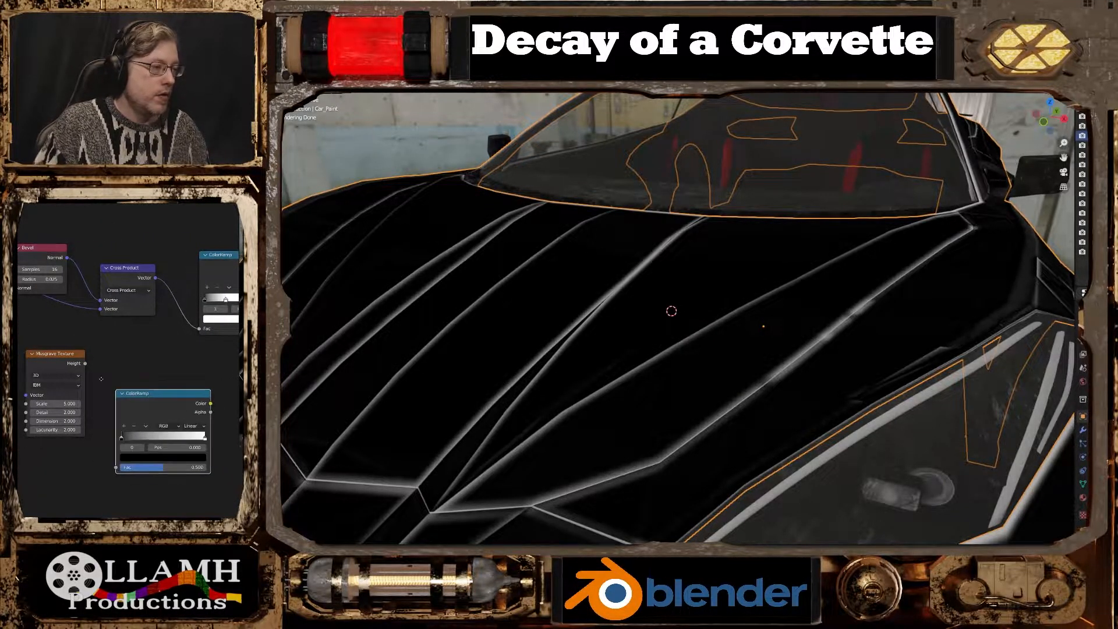
{"action": "left_click", "coordinate": [110, 368]}
{"action": "scroll", "coordinate": [108, 371], "scroll_direction": "down", "scroll_amount": 2}
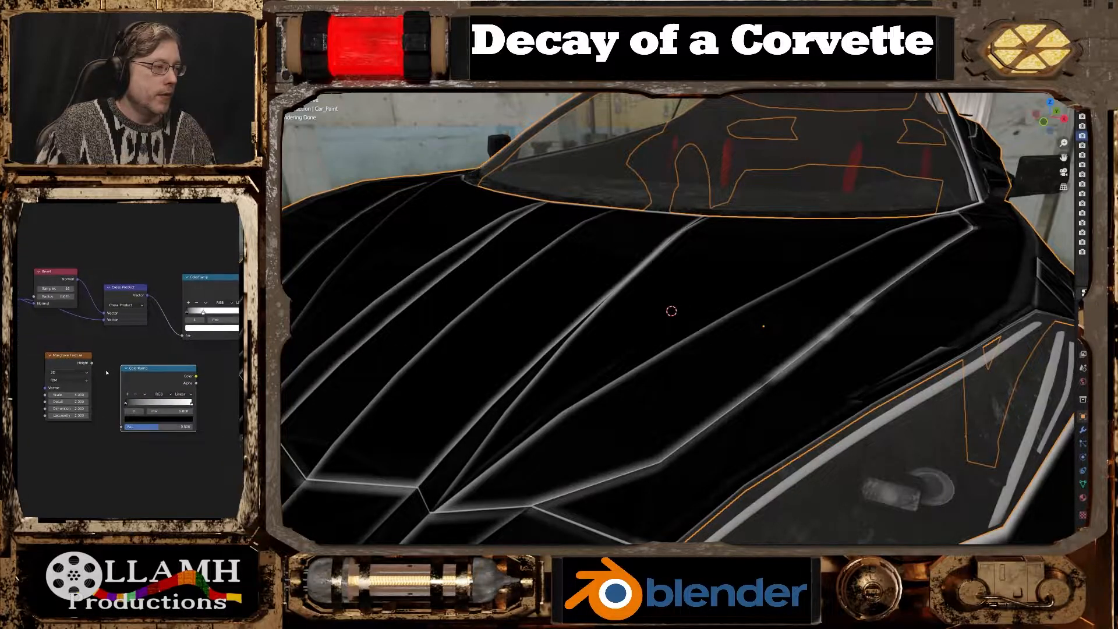
{"action": "left_click_drag", "start_coordinate": [123, 428], "coordinate": [123, 427]}
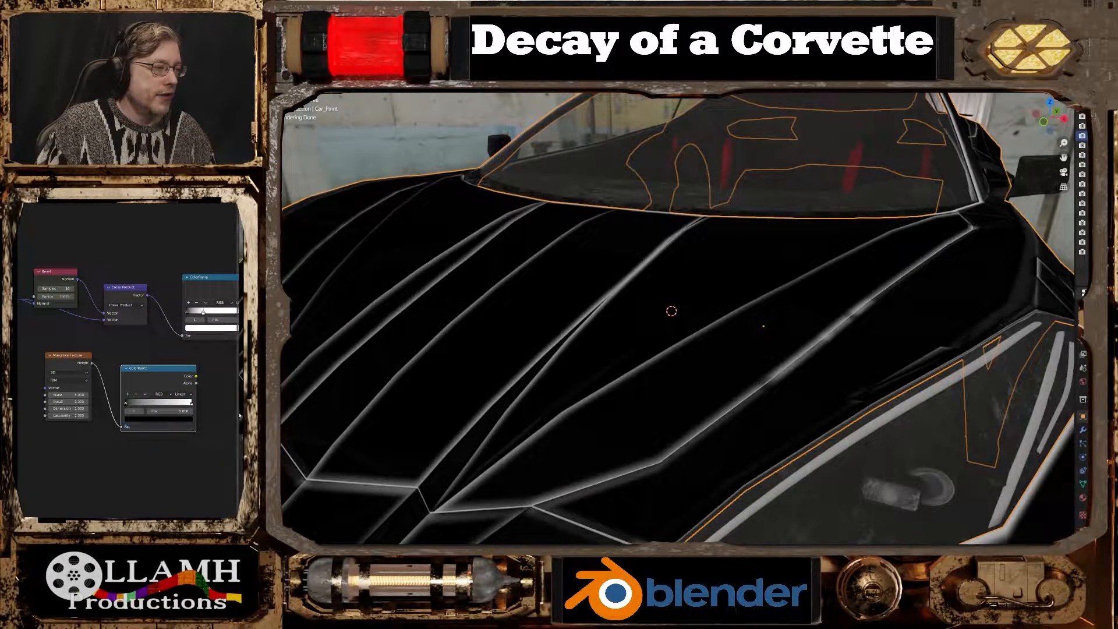
- Connect the second ColorRamp's Color to the Principled BSDF's Base Color in place of the edge mask, and view the whole car
{"action": "middle_click_drag", "start_coordinate": [222, 414], "coordinate": [117, 410]}
{"action": "scroll", "coordinate": [113, 397], "scroll_direction": "down", "scroll_amount": 1}
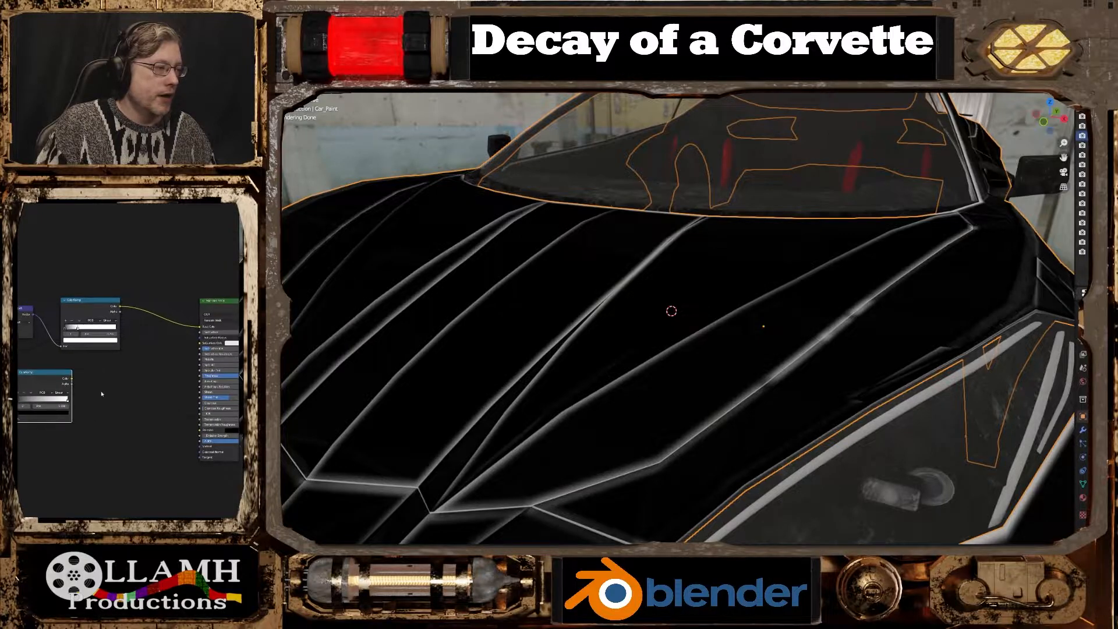
{"action": "left_click_drag", "start_coordinate": [172, 335], "coordinate": [200, 327]}
{"action": "middle_click_drag", "start_coordinate": [141, 408], "coordinate": [185, 400]}
{"action": "scroll", "coordinate": [634, 406], "scroll_direction": "down", "scroll_amount": 5}
{"action": "middle_click_drag", "start_coordinate": [663, 404], "coordinate": [627, 408]}
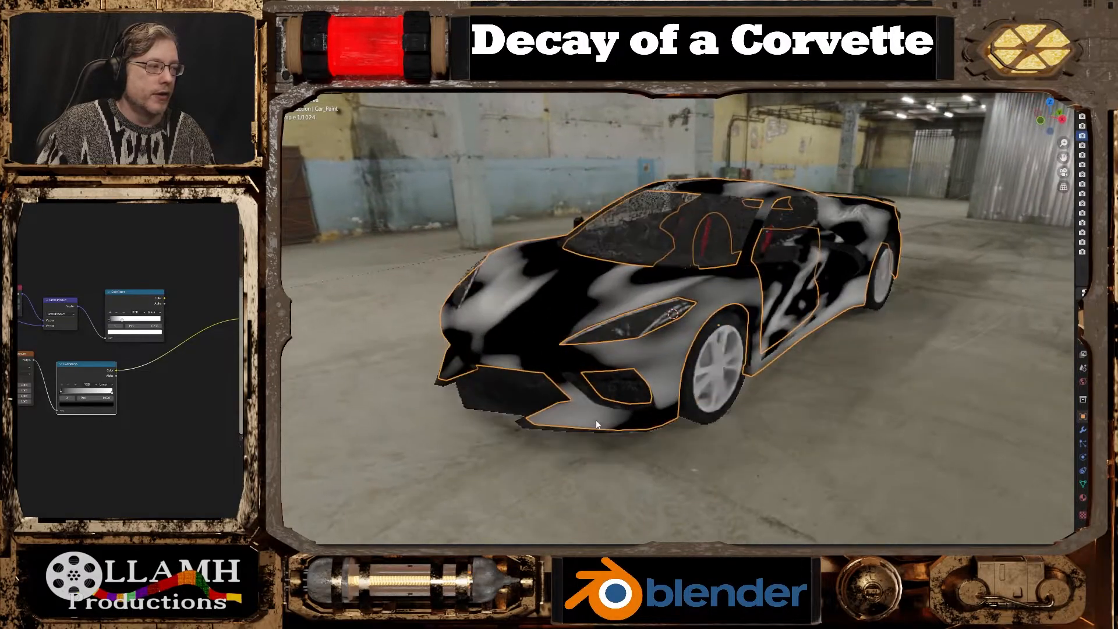
{"action": "scroll", "coordinate": [183, 429], "scroll_direction": "up", "scroll_amount": 3}
{"action": "middle_click_drag", "start_coordinate": [162, 427], "coordinate": [209, 414]}
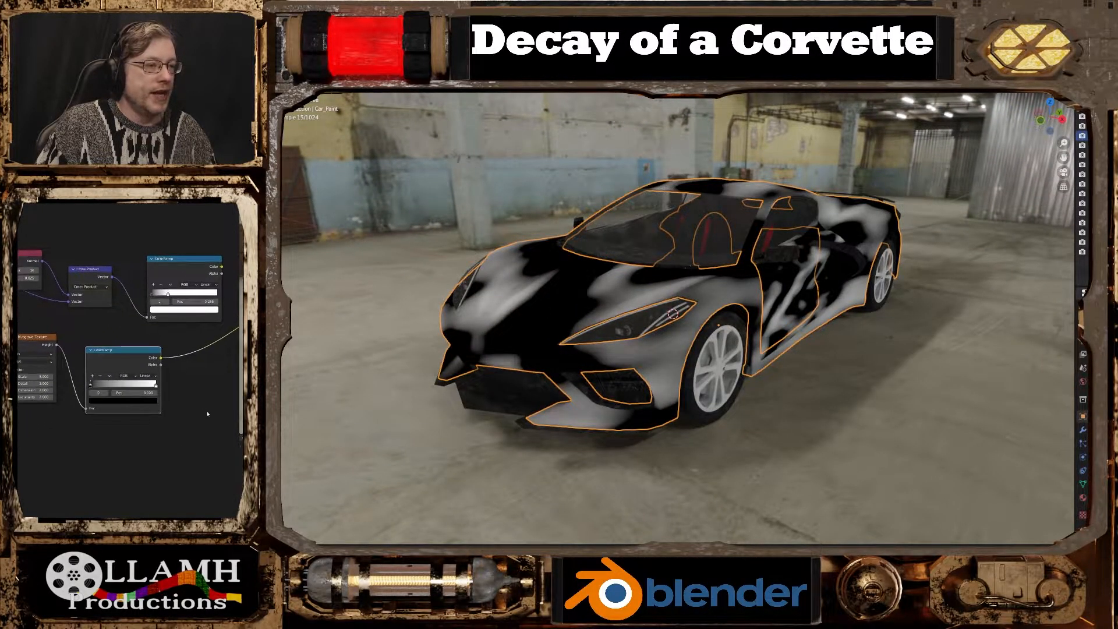
- Set the Musgrave Texture's Scale to 25.7
{"action": "middle_click_drag", "start_coordinate": [63, 399], "coordinate": [132, 415]}
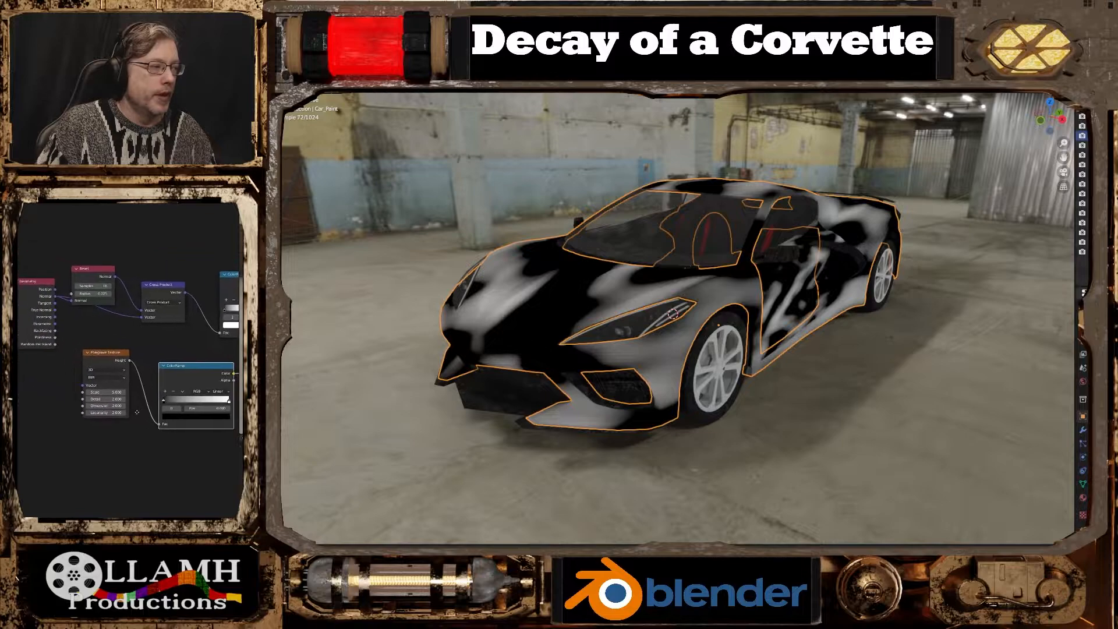
{"action": "scroll", "coordinate": [151, 422], "scroll_direction": "up", "scroll_amount": 3}
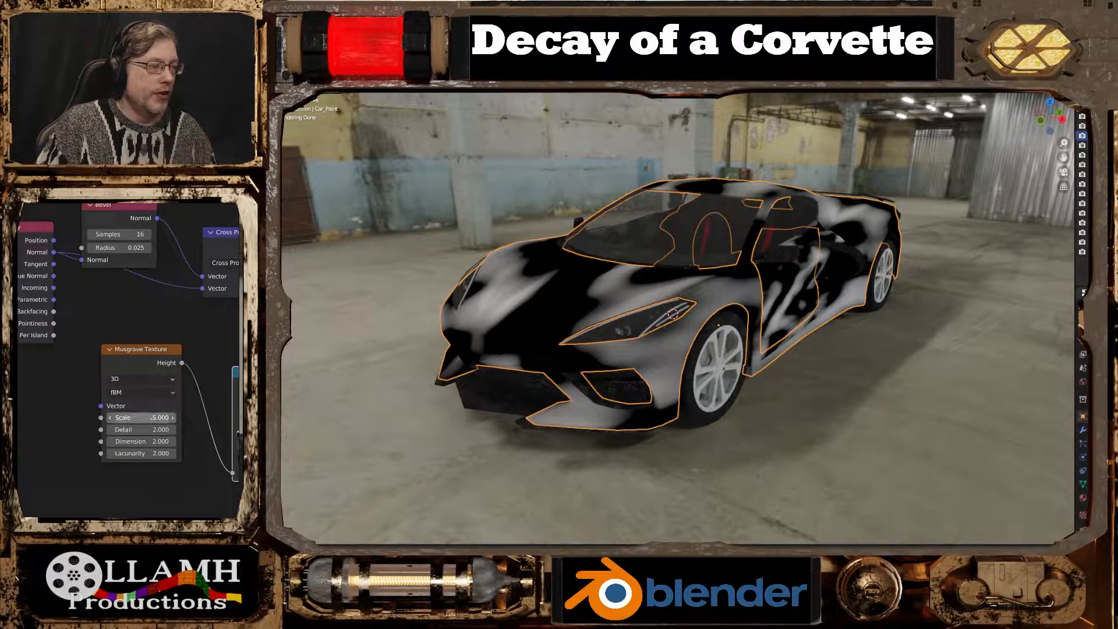
{"action": "left_click", "coordinate": [159, 418]}
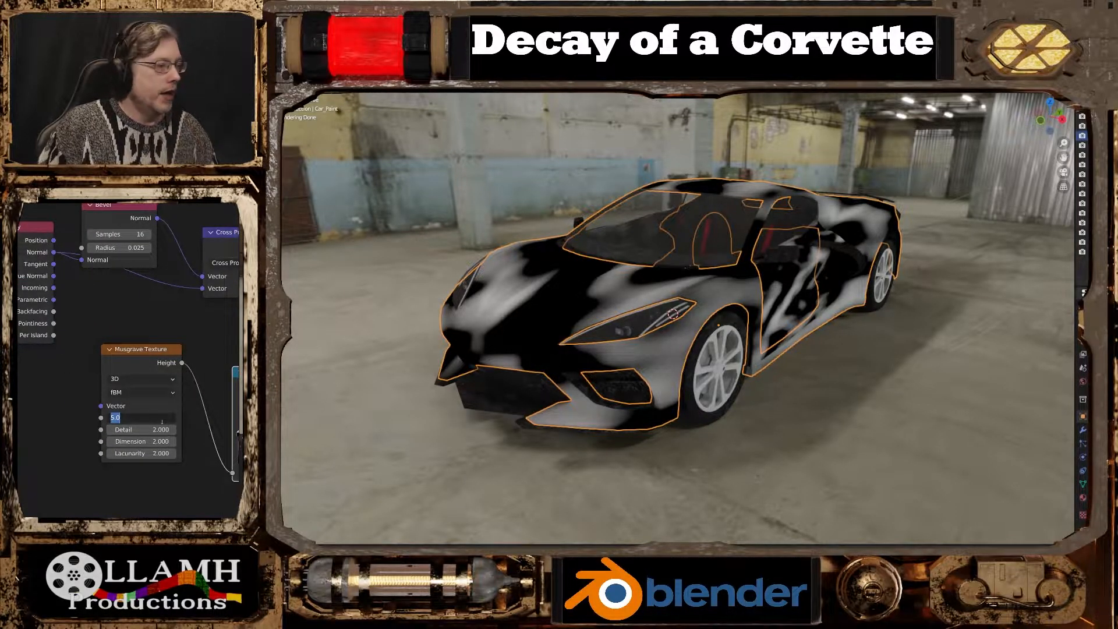
{"action": "type", "text": "19.6"}
{"action": "key", "text": "Return"}
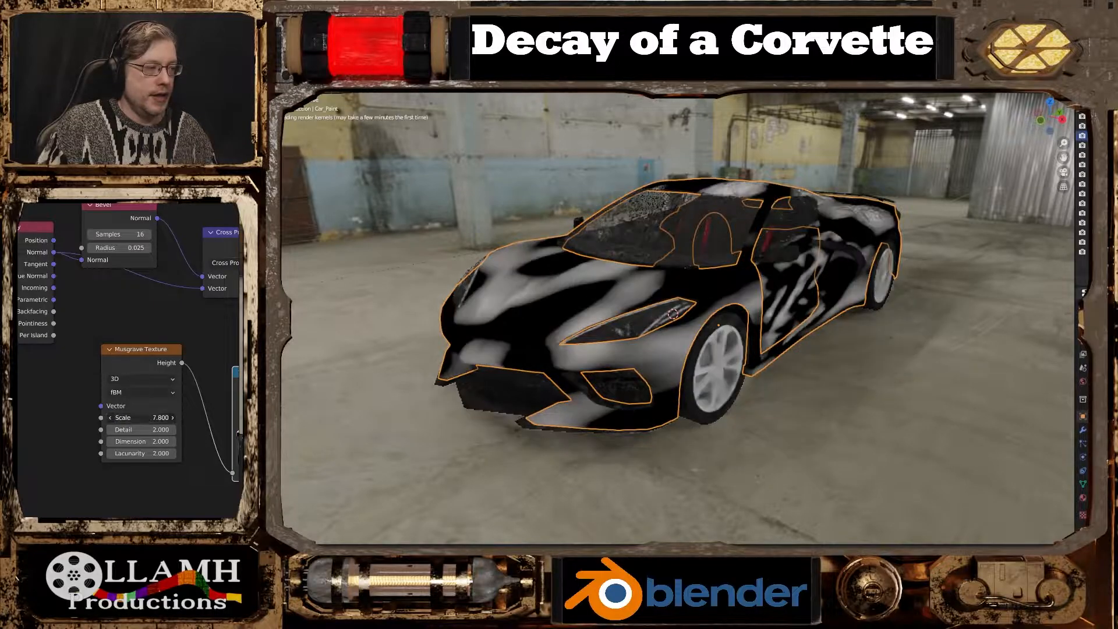
{"action": "left_click_drag", "start_coordinate": [158, 418], "coordinate": [190, 417]}
{"action": "left_click_drag", "start_coordinate": [141, 417], "coordinate": [138, 418]}
- Set the Musgrave Texture's Detail to 15 and inspect the pattern on the front of the car
{"action": "left_click", "coordinate": [141, 430]}
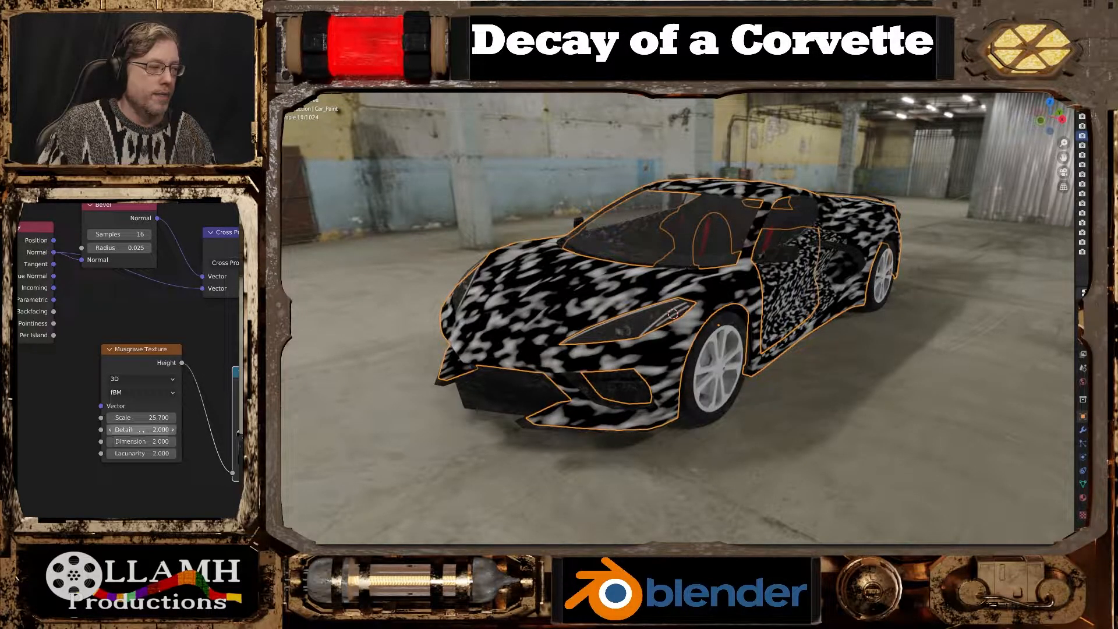
{"action": "type", "text": "15"}
{"action": "key", "text": "Return"}
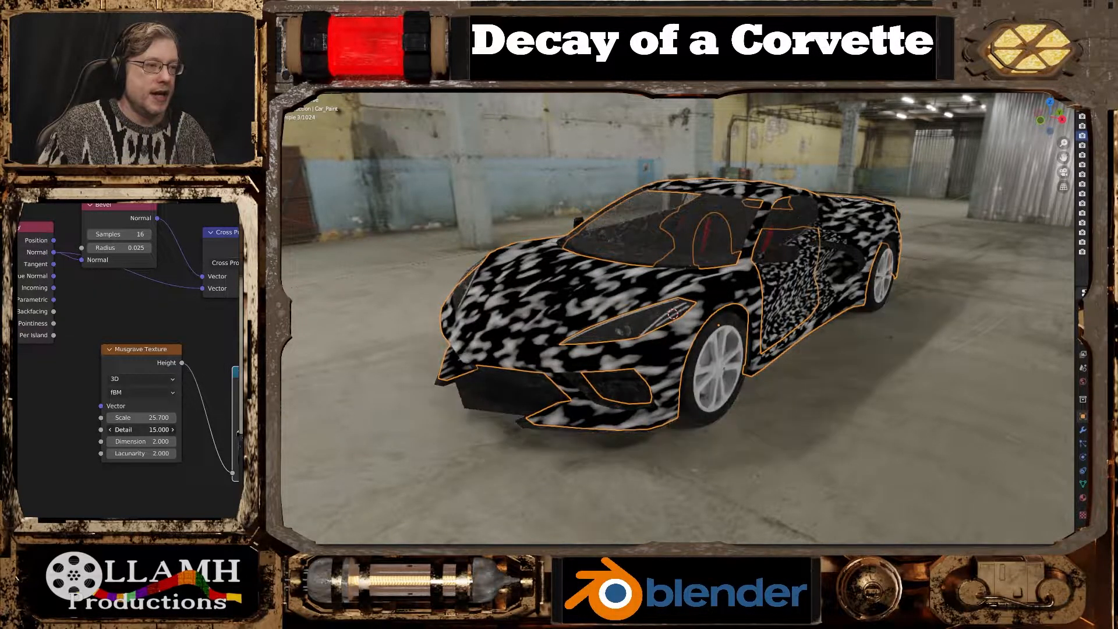
{"action": "scroll", "coordinate": [596, 432], "scroll_direction": "up", "scroll_amount": 6}
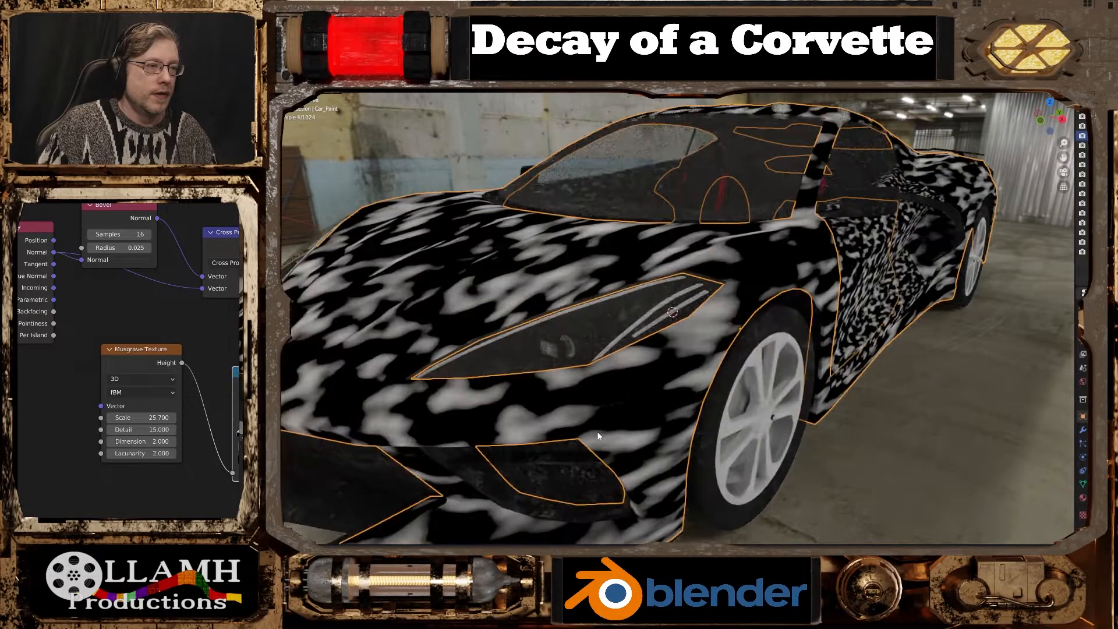
{"action": "scroll", "coordinate": [630, 432], "scroll_direction": "up", "scroll_amount": 3}
{"action": "scroll", "coordinate": [619, 436], "scroll_direction": "down", "scroll_amount": 3}
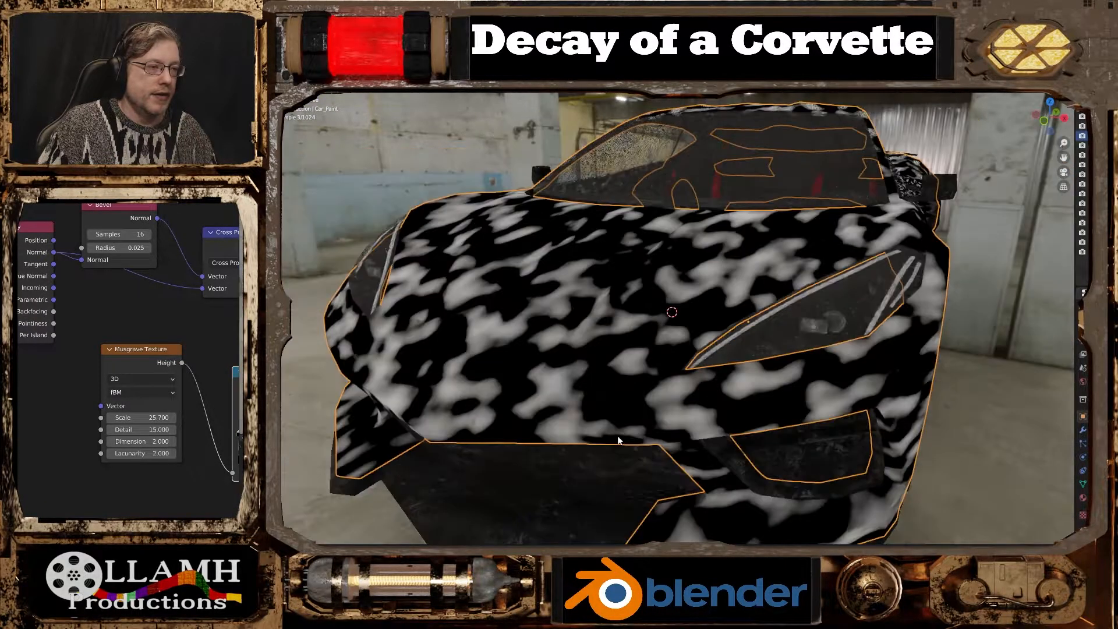
{"action": "double_click", "coordinate": [144, 431]}
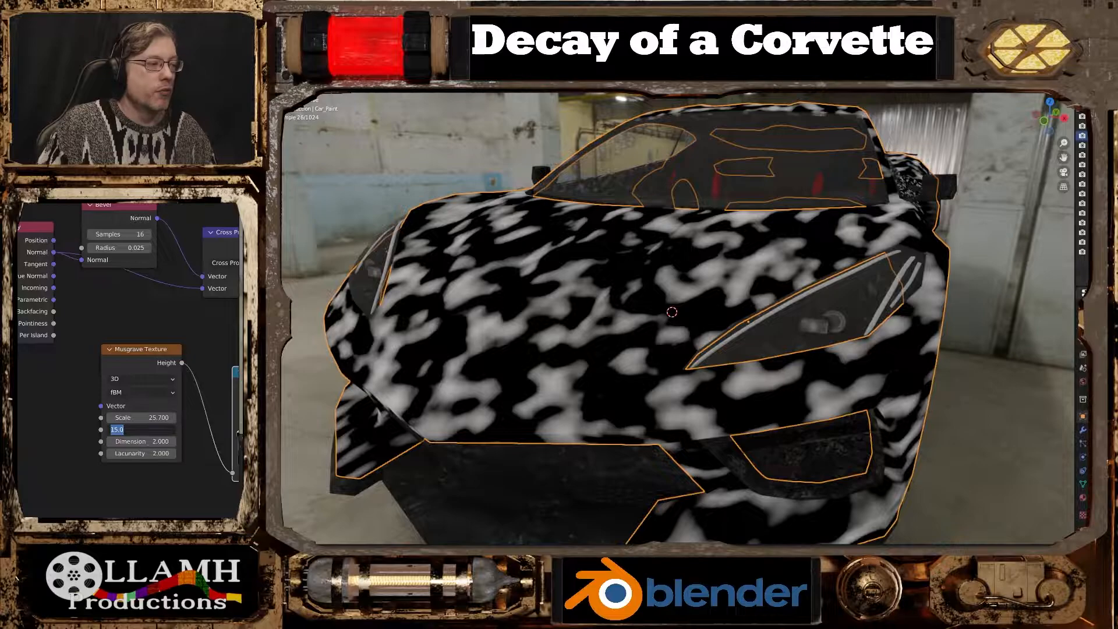
{"action": "key", "text": "Return"}
- Lower the Musgrave Texture's Dimension to 0 and examine the noise up close on the car's side
{"action": "left_click", "coordinate": [111, 443]}
{"action": "left_click", "coordinate": [111, 443]}
{"action": "left_click", "coordinate": [111, 443]}
{"action": "left_click", "coordinate": [112, 443]}
{"action": "left_click", "coordinate": [111, 444]}
{"action": "left_click", "coordinate": [112, 443]}
{"action": "left_click", "coordinate": [111, 444]}
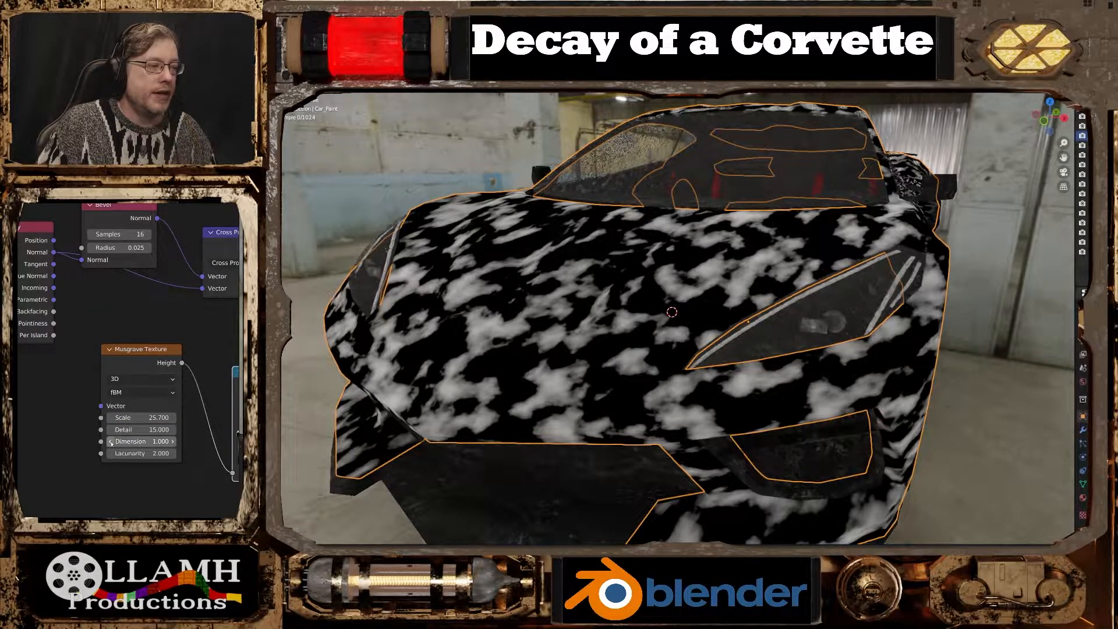
{"action": "left_click", "coordinate": [111, 443]}
{"action": "left_click", "coordinate": [111, 443]}
{"action": "left_click", "coordinate": [111, 443]}
{"action": "left_click", "coordinate": [112, 444]}
{"action": "left_click", "coordinate": [111, 444]}
{"action": "left_click", "coordinate": [111, 443]}
{"action": "left_click", "coordinate": [112, 443]}
{"action": "left_click", "coordinate": [112, 444]}
{"action": "left_click", "coordinate": [111, 443]}
{"action": "left_click", "coordinate": [111, 443]}
{"action": "left_click", "coordinate": [112, 443]}
{"action": "middle_click_drag", "start_coordinate": [494, 450], "coordinate": [576, 407]}
{"action": "scroll", "coordinate": [458, 447], "scroll_direction": "up", "scroll_amount": 3}
{"action": "scroll", "coordinate": [579, 406], "scroll_direction": "up", "scroll_amount": 4}
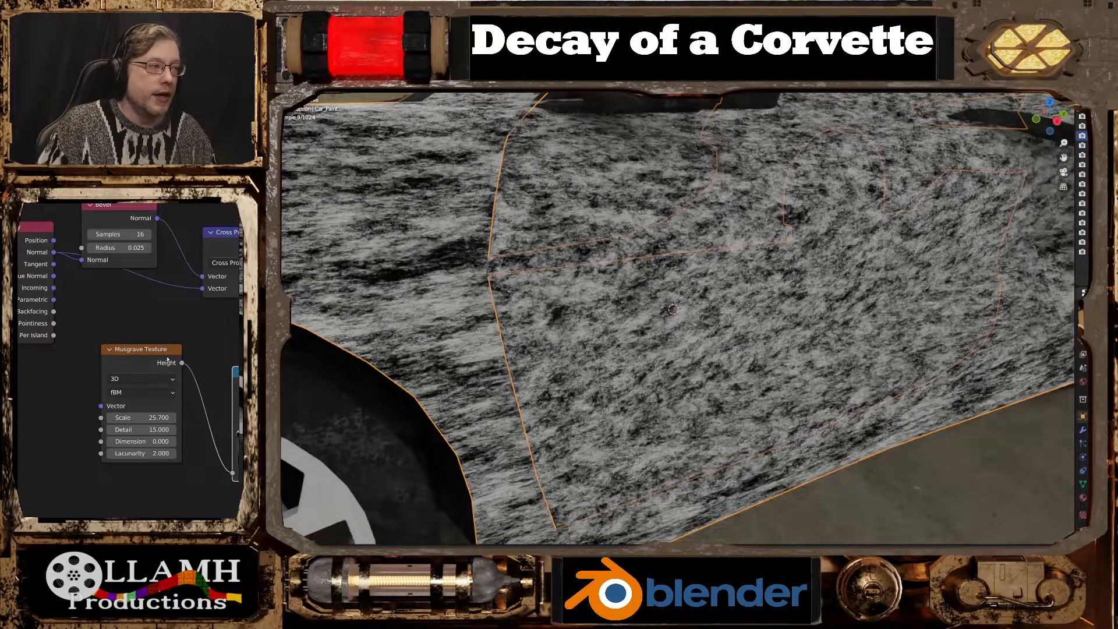
- Try the Geometry Position as the Musgrave Texture's Vector, inspect the car's side, and disconnect it again
{"action": "left_click_drag", "start_coordinate": [54, 241], "coordinate": [100, 406]}
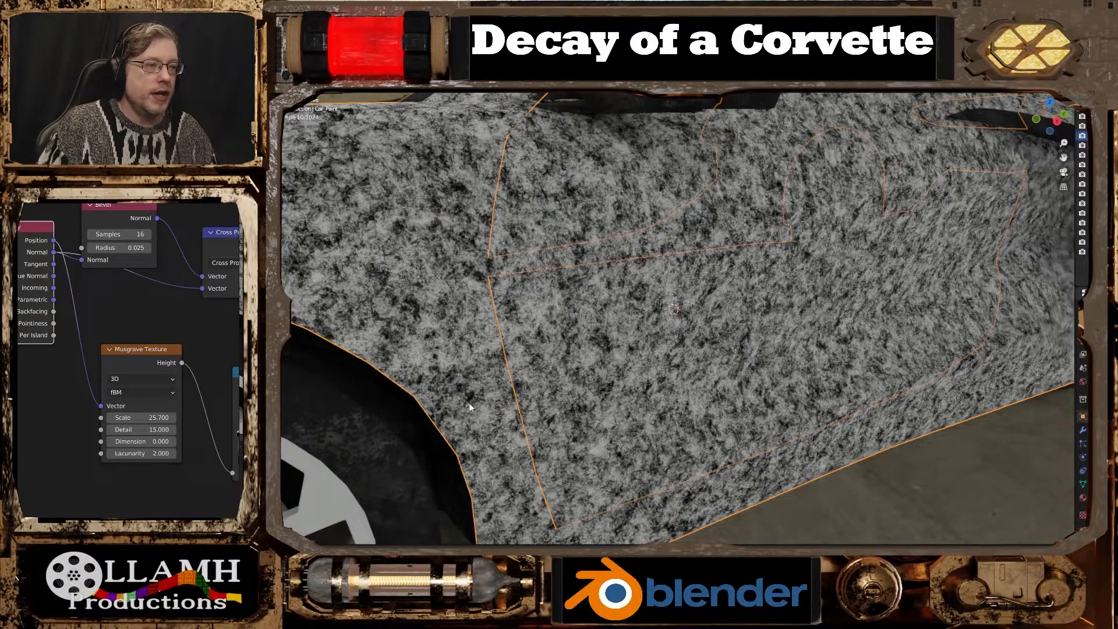
{"action": "middle_click_drag", "start_coordinate": [477, 410], "coordinate": [532, 396]}
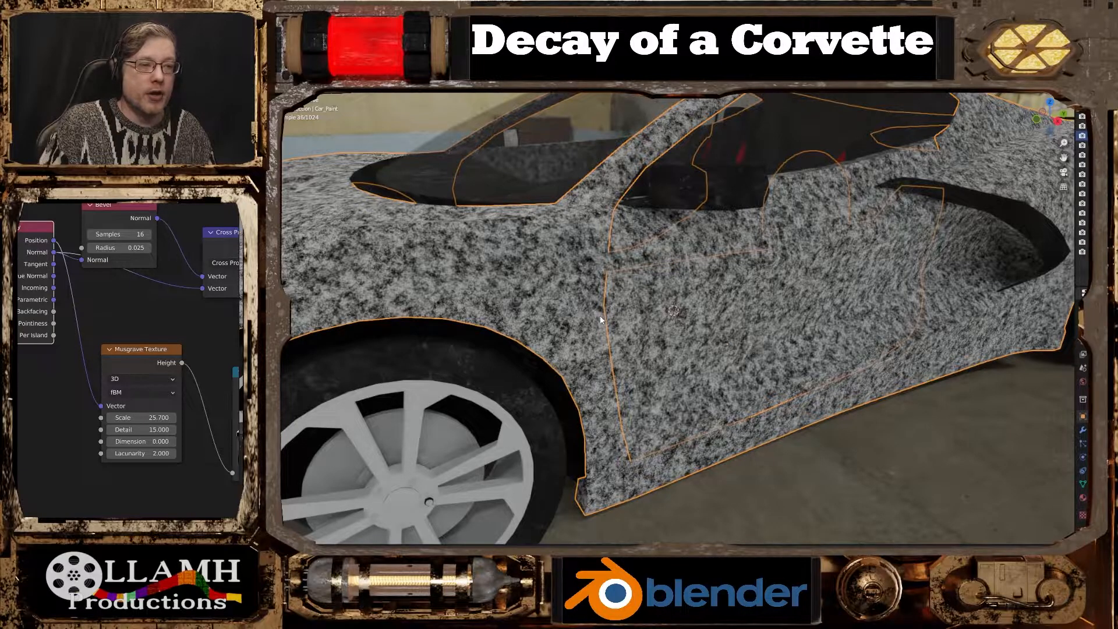
{"action": "left_click_drag", "start_coordinate": [100, 406], "coordinate": [76, 407]}
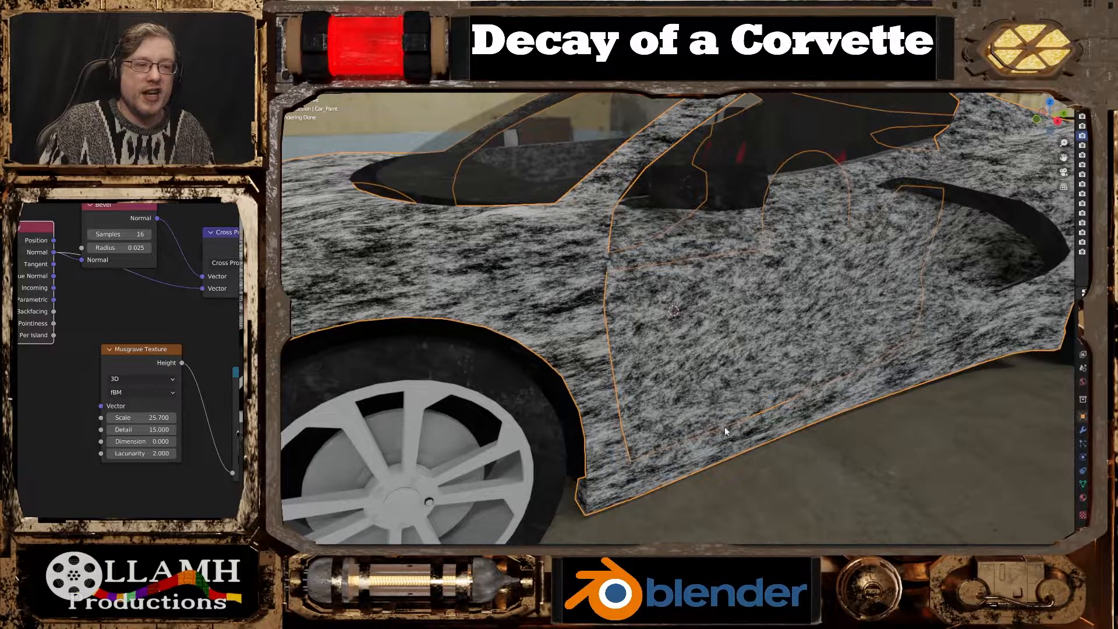
- Connect the Geometry node's Position to the Musgrave Texture's Vector and inspect the noise on the hood and side
{"action": "left_click_drag", "start_coordinate": [53, 240], "coordinate": [100, 406]}
{"action": "middle_click_drag", "start_coordinate": [442, 361], "coordinate": [555, 377]}
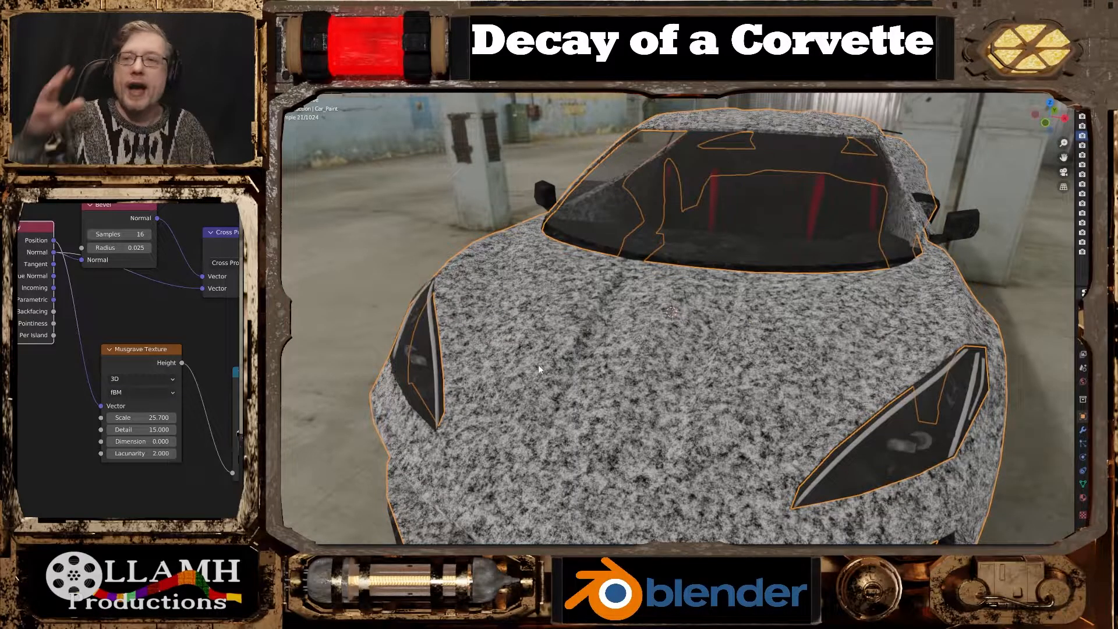
{"action": "middle_click_drag", "start_coordinate": [539, 365], "coordinate": [701, 353]}
{"action": "scroll", "coordinate": [699, 348], "scroll_direction": "up", "scroll_amount": 5}
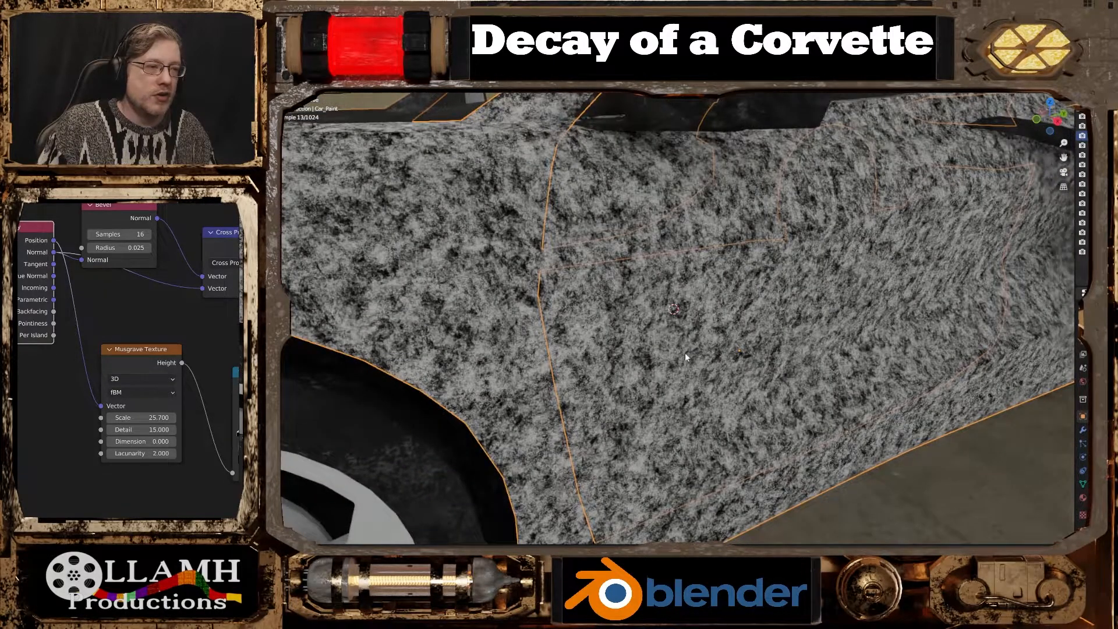
- Raise the black stop of the noise ColorRamp close to its white stop to darken the noise, and inspect the car's side
{"action": "scroll", "coordinate": [204, 385], "scroll_direction": "down", "scroll_amount": 3}
{"action": "middle_click_drag", "start_coordinate": [197, 385], "coordinate": [91, 388]}
{"action": "scroll", "coordinate": [91, 388], "scroll_direction": "down", "scroll_amount": 2}
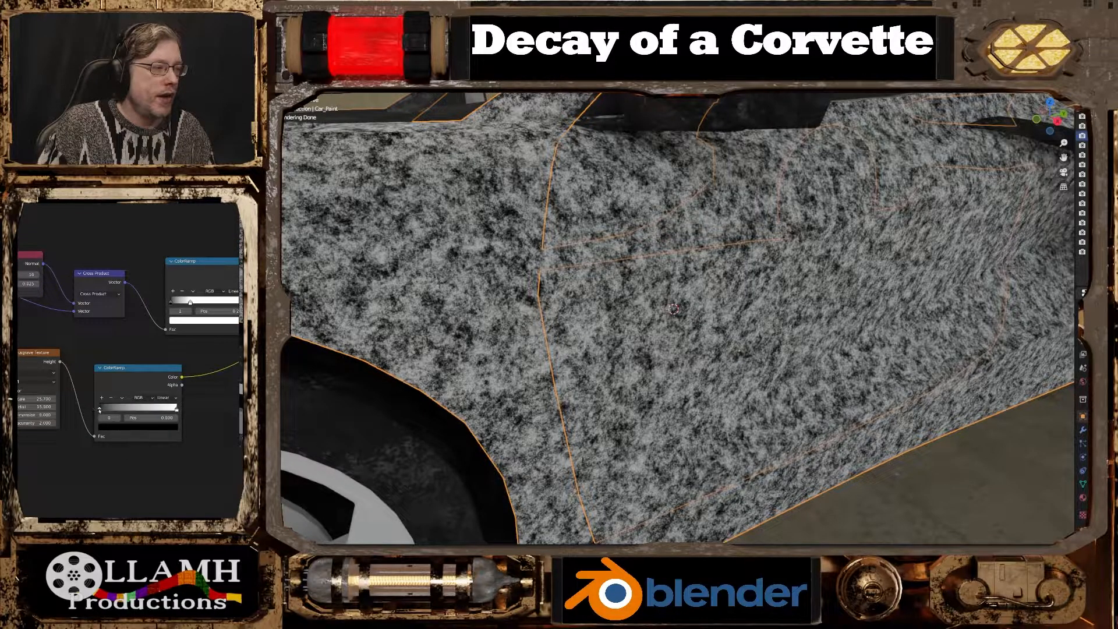
{"action": "left_click_drag", "start_coordinate": [99, 408], "coordinate": [164, 408]}
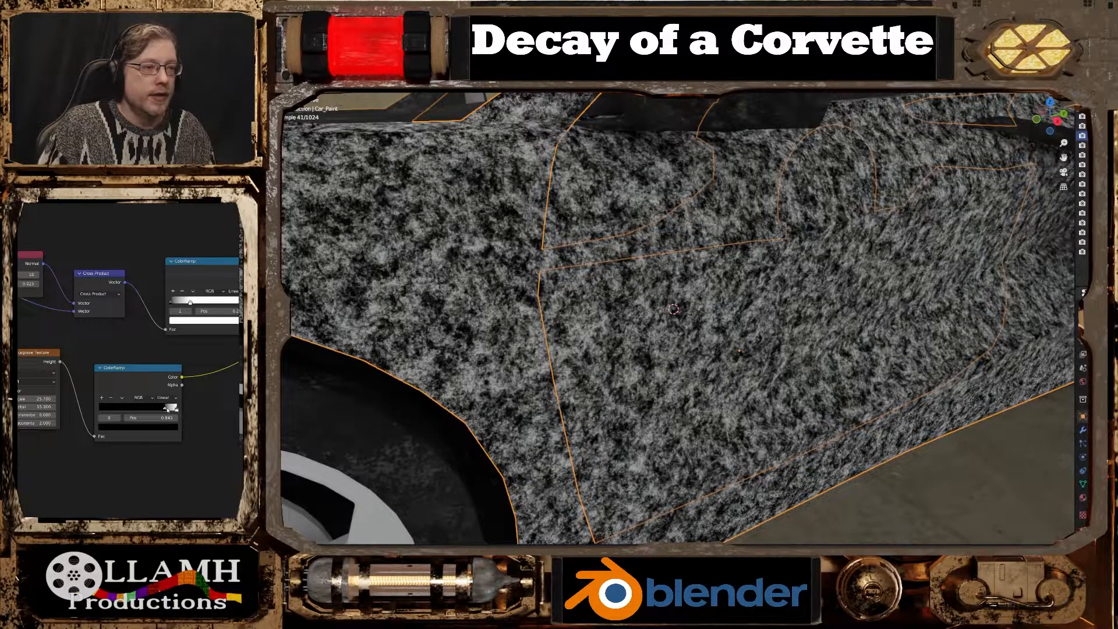
{"action": "middle_click_drag", "start_coordinate": [537, 415], "coordinate": [554, 421]}
{"action": "scroll", "coordinate": [547, 418], "scroll_direction": "down", "scroll_amount": 3}
{"action": "scroll", "coordinate": [547, 417], "scroll_direction": "up", "scroll_amount": 1}
{"action": "scroll", "coordinate": [234, 366], "scroll_direction": "down", "scroll_amount": 1}
- Add a MixRGB node beside the edge-wear ColorRamp and feed that ramp's Color into Color1
{"action": "middle_click_drag", "start_coordinate": [237, 366], "coordinate": [140, 388]}
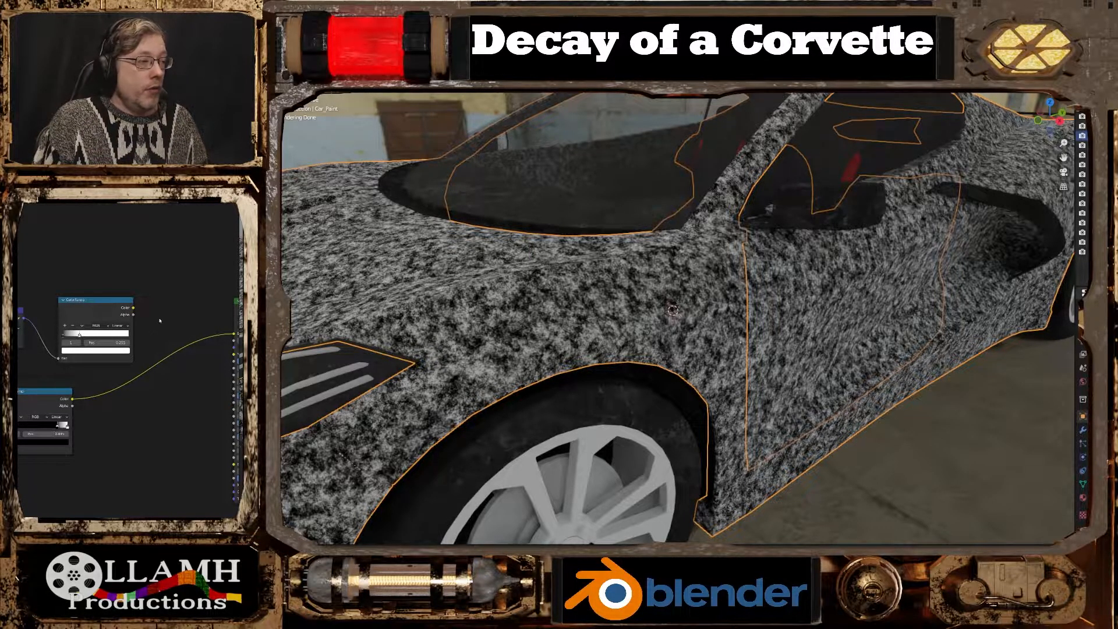
{"action": "left_click_drag", "start_coordinate": [101, 302], "coordinate": [85, 286]}
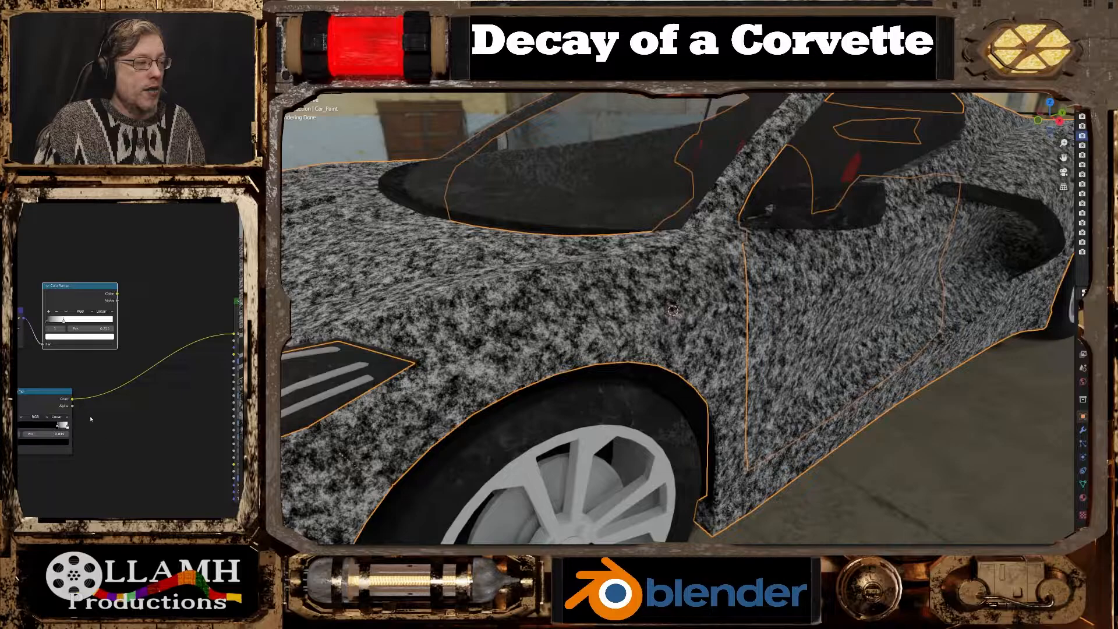
{"action": "middle_click_drag", "start_coordinate": [88, 413], "coordinate": [143, 394]}
{"action": "key", "text": "shift+a"}
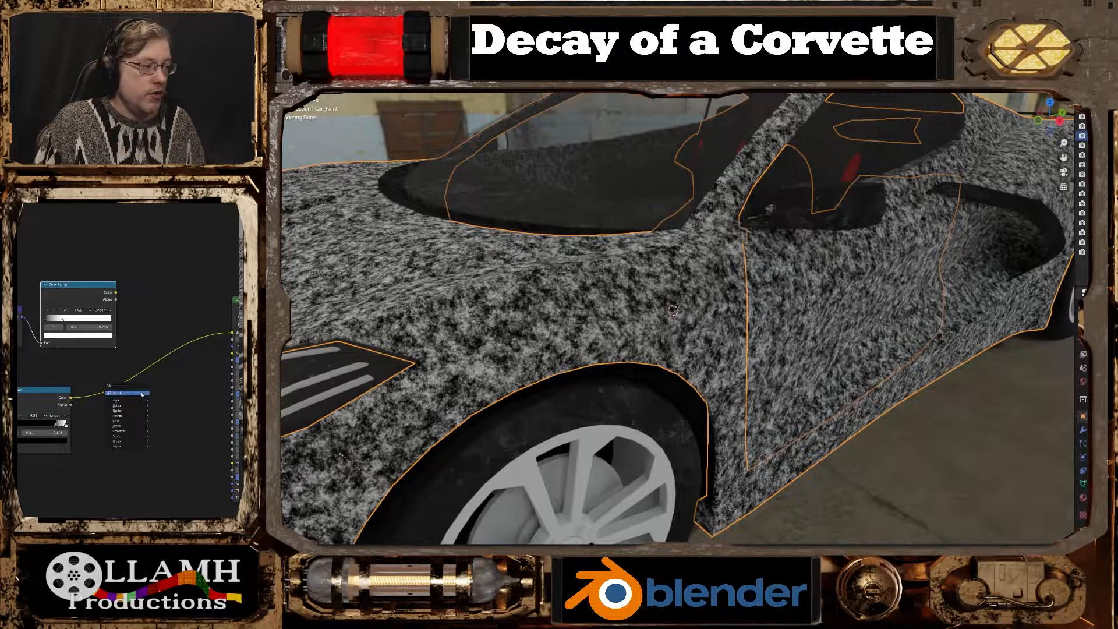
{"action": "type", "text": "mix"}
{"action": "key", "text": "Return"}
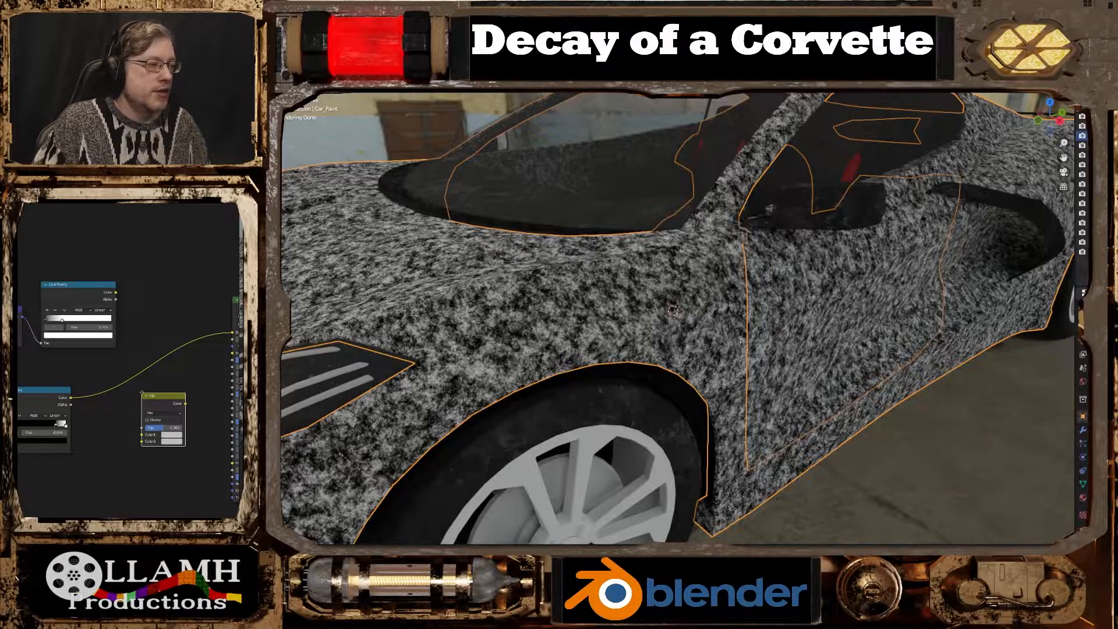
{"action": "left_click", "coordinate": [152, 285]}
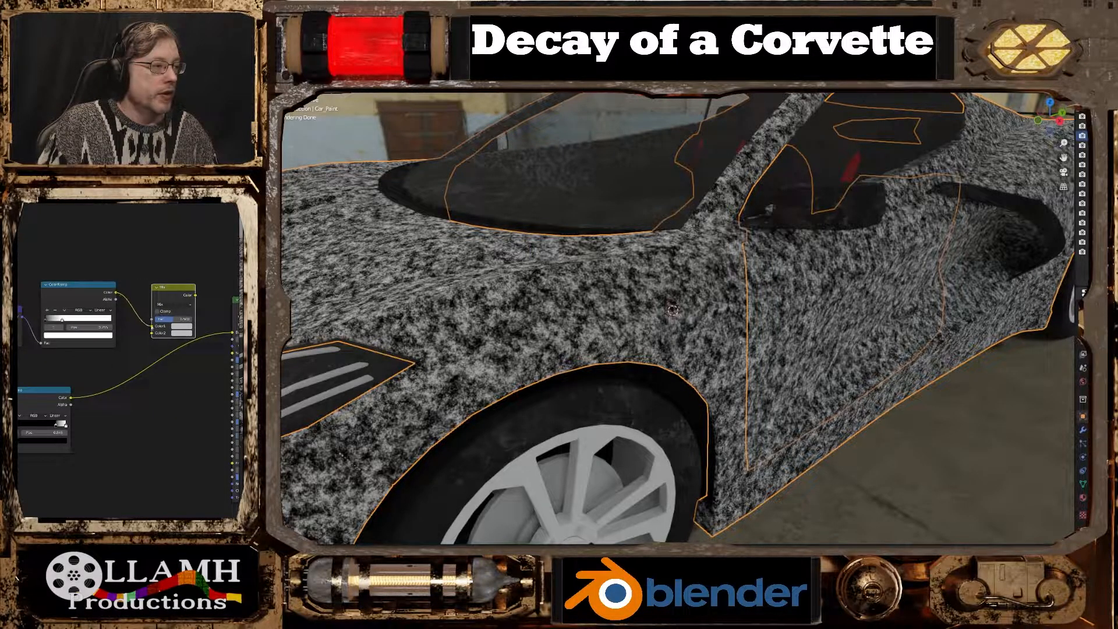
- Connect the noise ColorRamp to the Mix node's Color2 and the Mix output to the Principled BSDF's Base Color
{"action": "left_click_drag", "start_coordinate": [71, 400], "coordinate": [156, 333]}
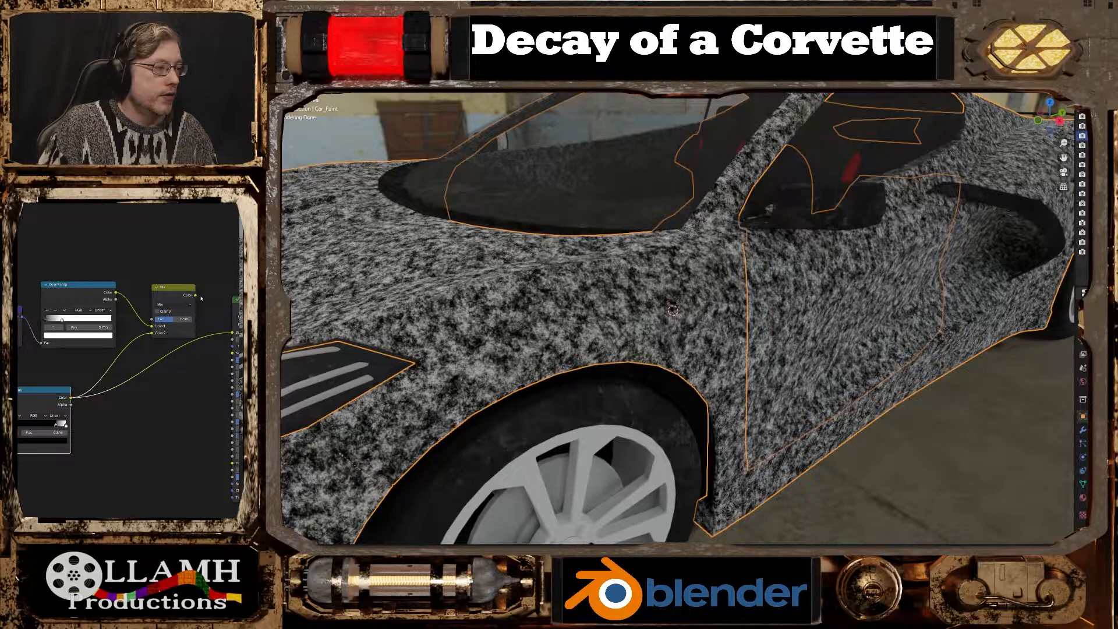
{"action": "left_click_drag", "start_coordinate": [194, 297], "coordinate": [186, 334]}
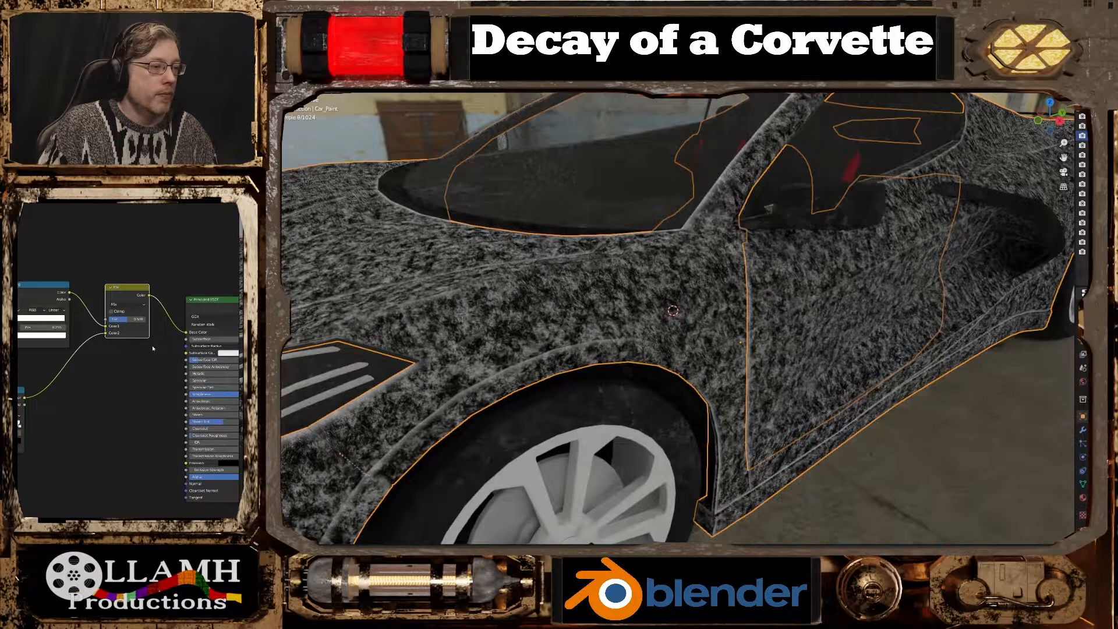
- Set the Mix node's blend mode to Darken with its Fac at 1.000
{"action": "left_click_drag", "start_coordinate": [138, 319], "coordinate": [110, 319]}
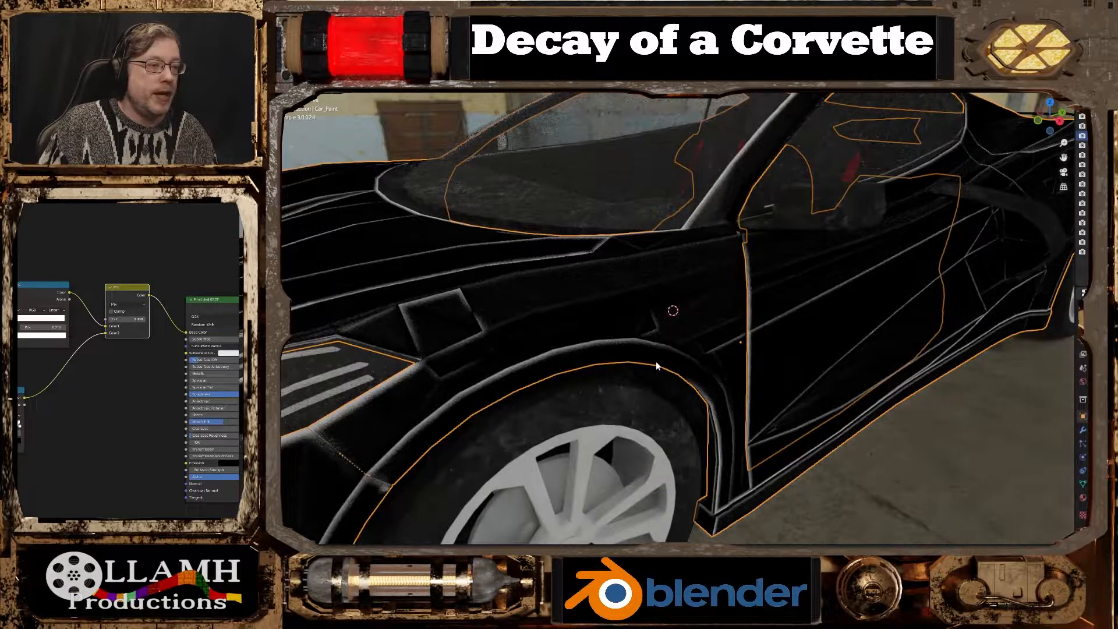
{"action": "left_click", "coordinate": [137, 306]}
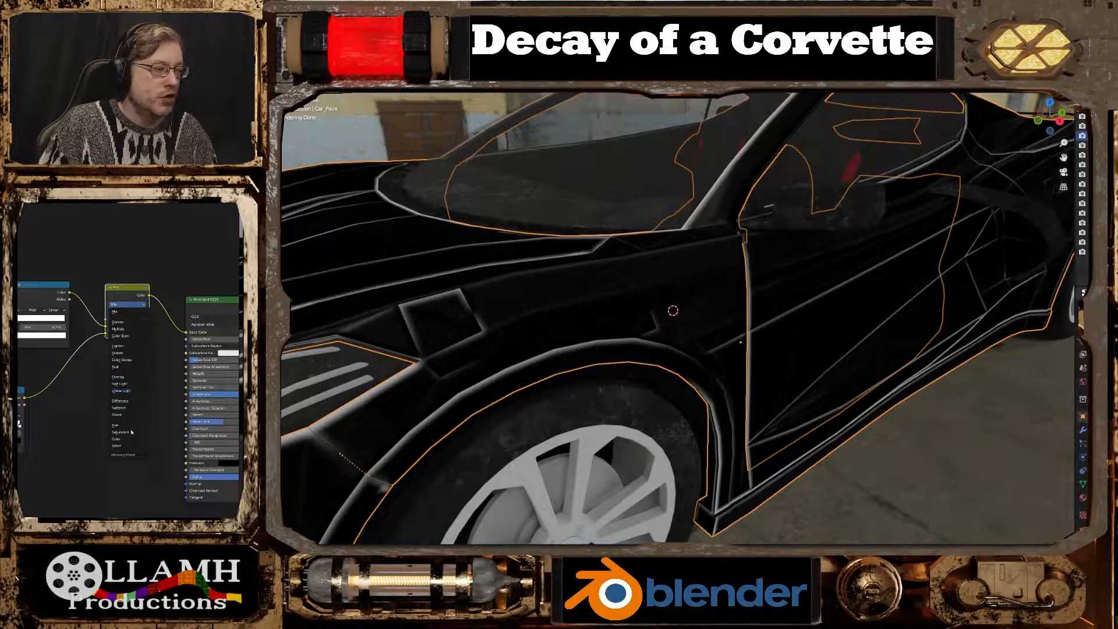
{"action": "left_click", "coordinate": [118, 322]}
{"action": "left_click_drag", "start_coordinate": [113, 320], "coordinate": [146, 319]}
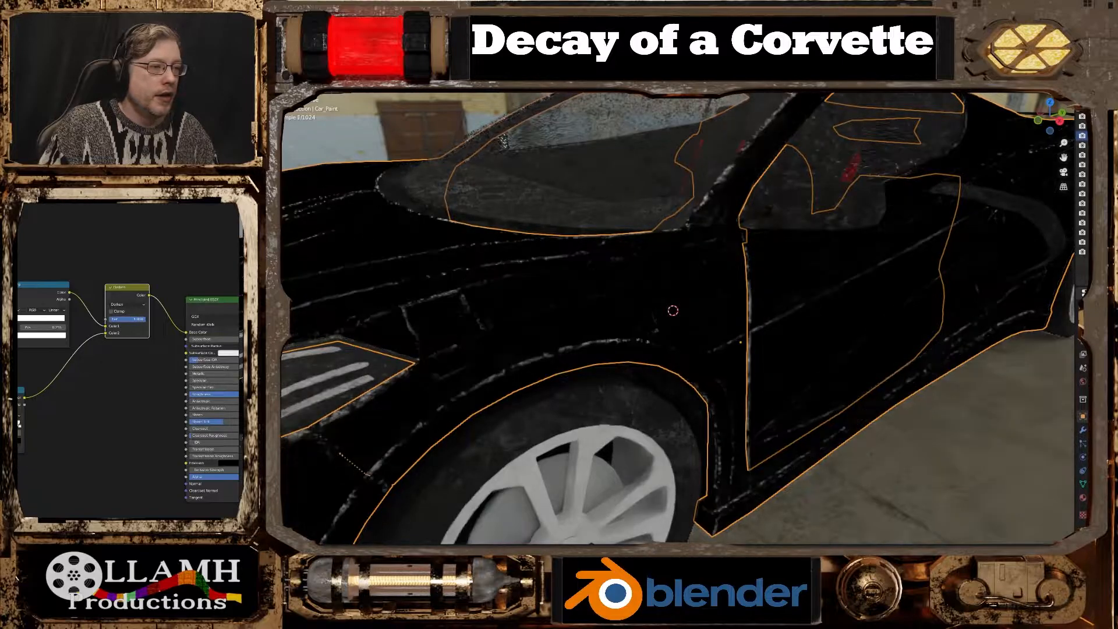
- Examine the noise-broken edge wear up close on the hood, front fender and wheel arch
{"action": "middle_click_drag", "start_coordinate": [434, 440], "coordinate": [630, 449]}
{"action": "scroll", "coordinate": [616, 465], "scroll_direction": "up", "scroll_amount": 2}
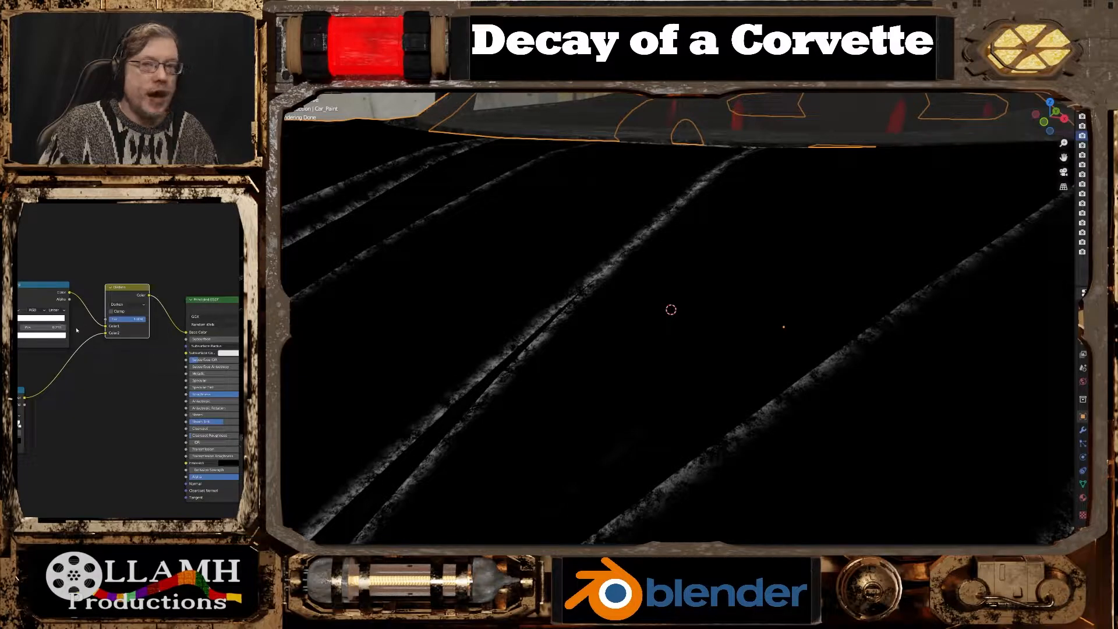
{"action": "middle_click_drag", "start_coordinate": [85, 357], "coordinate": [129, 364]}
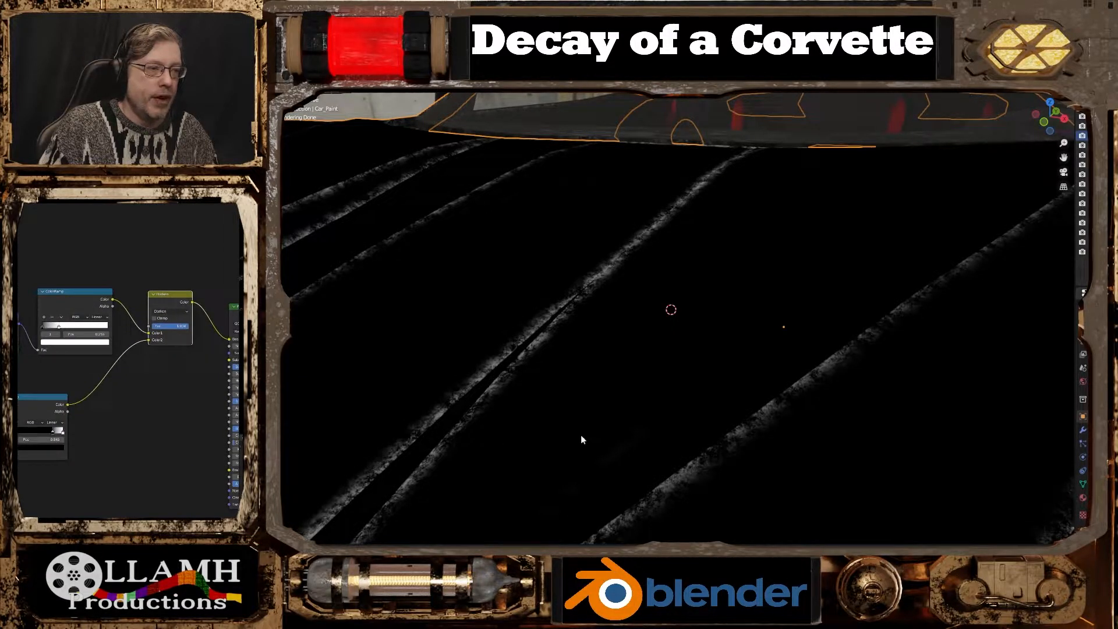
{"action": "middle_click_drag", "start_coordinate": [483, 465], "coordinate": [479, 464]}
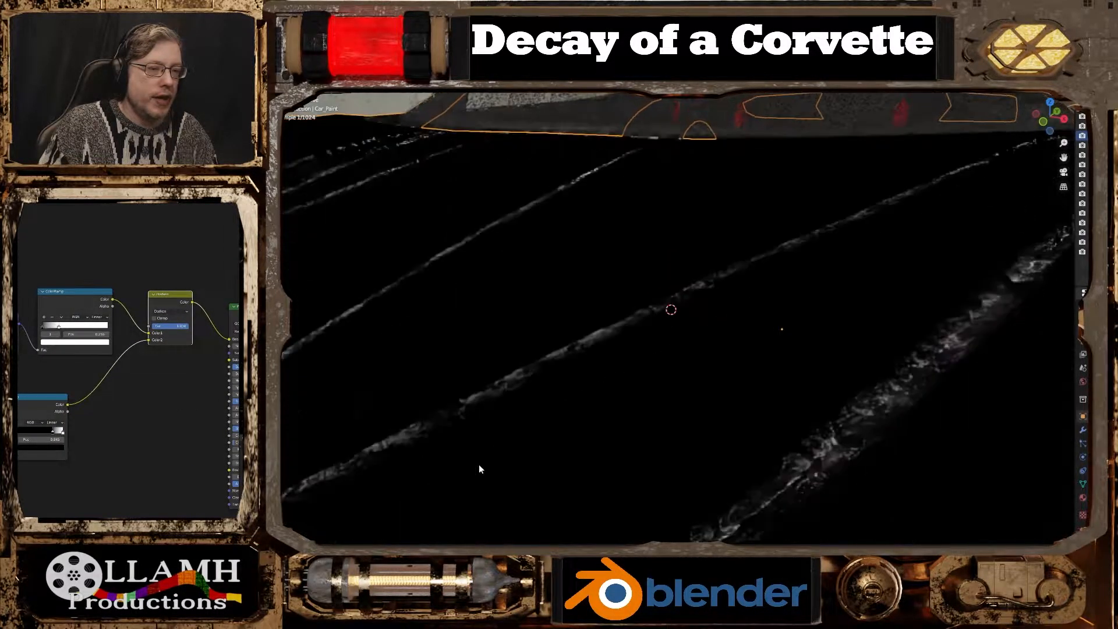
{"action": "middle_click_drag", "start_coordinate": [864, 441], "coordinate": [837, 421]}
{"action": "scroll", "coordinate": [832, 430], "scroll_direction": "down", "scroll_amount": 2}
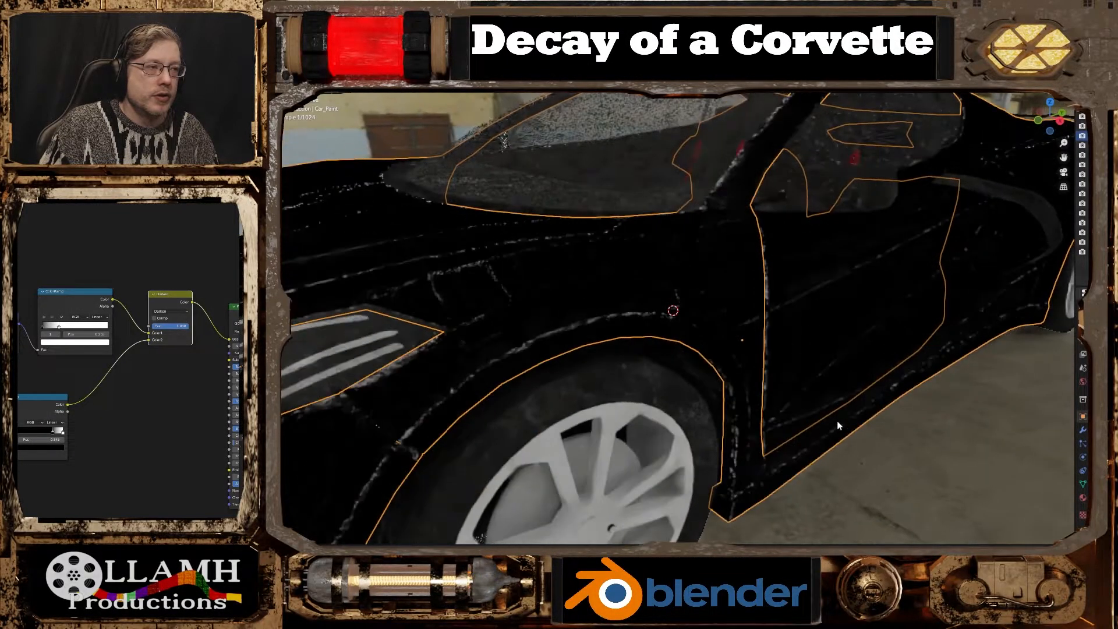
{"action": "scroll", "coordinate": [666, 371], "scroll_direction": "up", "scroll_amount": 3}
{"action": "middle_click_drag", "start_coordinate": [667, 370], "coordinate": [672, 371]}
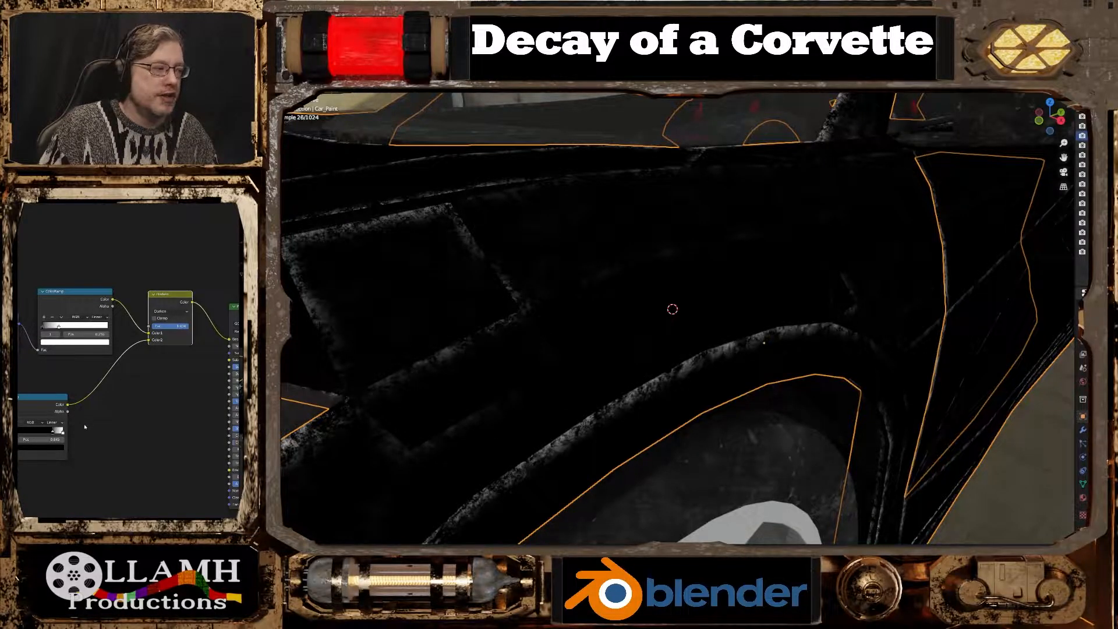
- Try a much lower black stop on the noise ColorRamp and inspect the edge wear on the hood
{"action": "left_click_drag", "start_coordinate": [62, 433], "coordinate": [19, 432]}
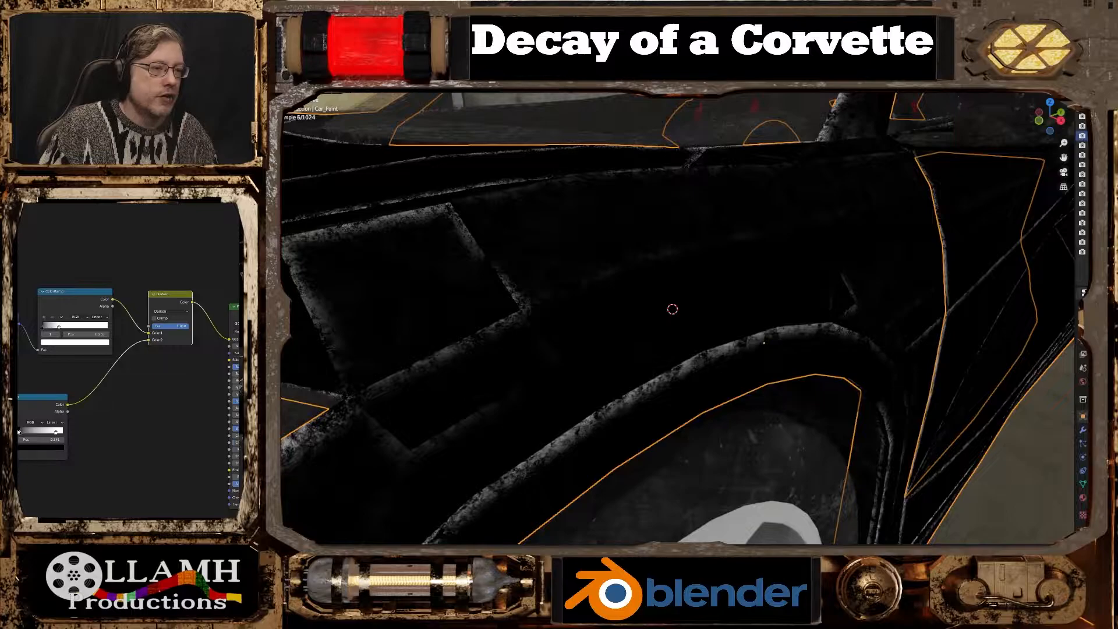
{"action": "scroll", "coordinate": [147, 392], "scroll_direction": "down", "scroll_amount": 2}
{"action": "scroll", "coordinate": [408, 430], "scroll_direction": "down", "scroll_amount": 4}
{"action": "middle_click_drag", "start_coordinate": [412, 430], "coordinate": [431, 431]}
{"action": "scroll", "coordinate": [431, 431], "scroll_direction": "up", "scroll_amount": 3}
- Try moving the noise ColorRamp's white stop toward the dark end and check the hood and side edges
{"action": "middle_click_drag", "start_coordinate": [108, 421], "coordinate": [149, 417]}
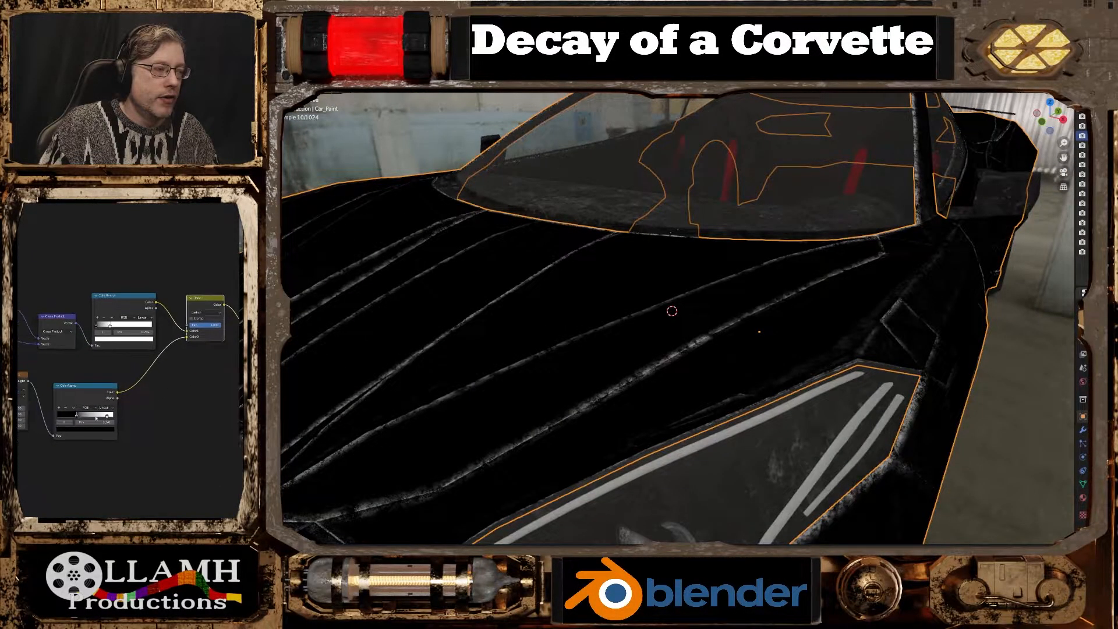
{"action": "left_click_drag", "start_coordinate": [76, 417], "coordinate": [91, 417]}
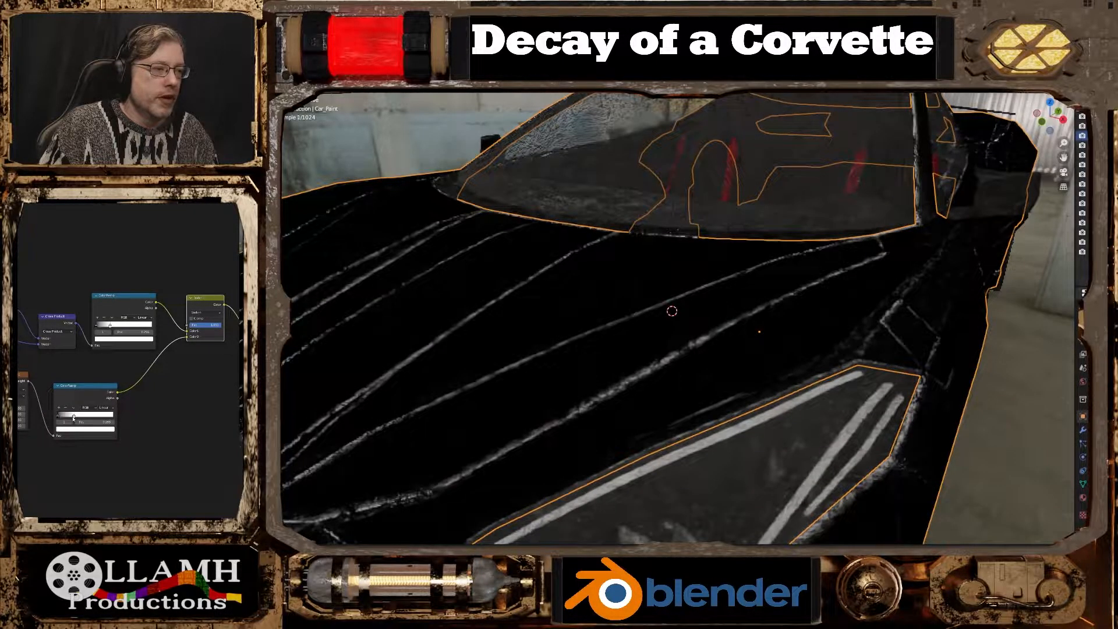
{"action": "scroll", "coordinate": [507, 428], "scroll_direction": "up", "scroll_amount": 5}
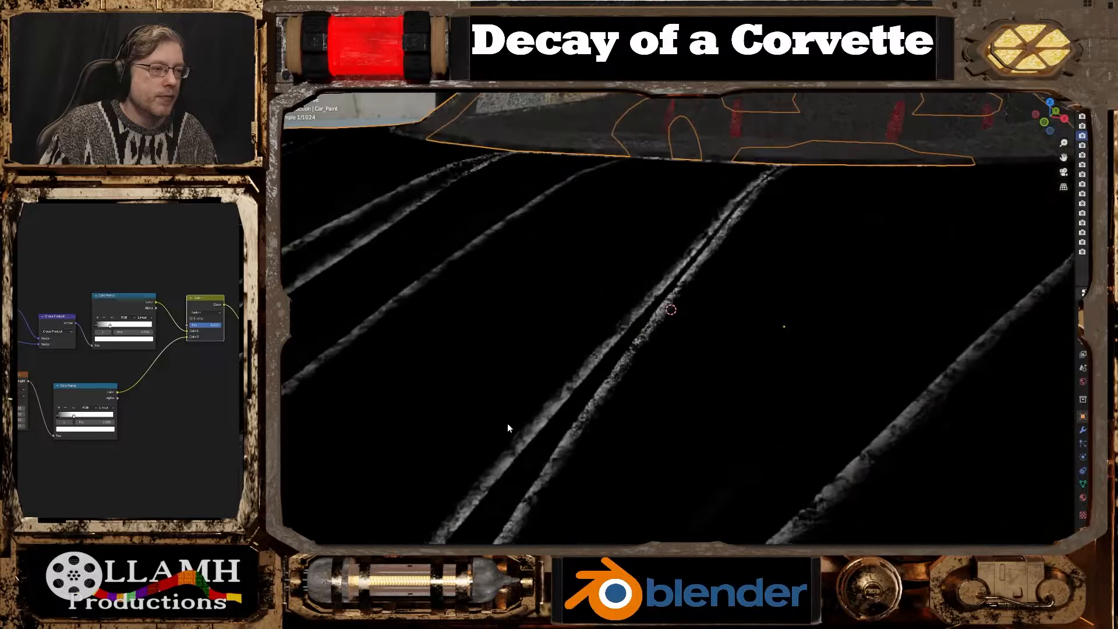
{"action": "middle_click_drag", "start_coordinate": [613, 416], "coordinate": [580, 413]}
{"action": "scroll", "coordinate": [576, 406], "scroll_direction": "down", "scroll_amount": 2}
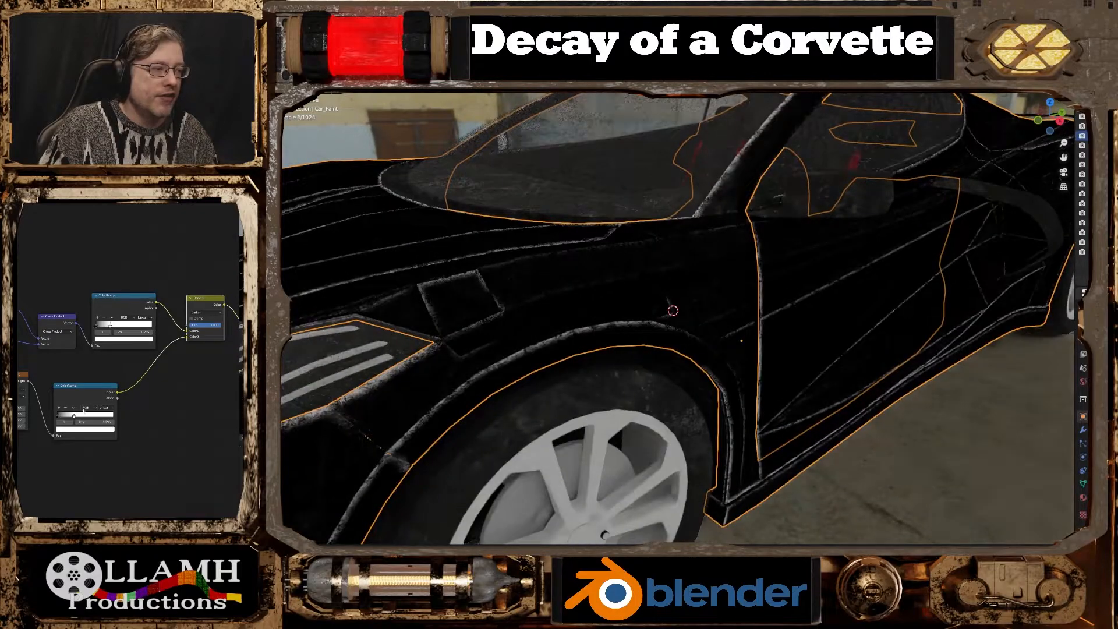
- Push the noise ColorRamp's stops back toward the bright end and set its interpolation to Ease
{"action": "left_click_drag", "start_coordinate": [76, 417], "coordinate": [123, 414]}
{"action": "left_click", "coordinate": [127, 403]}
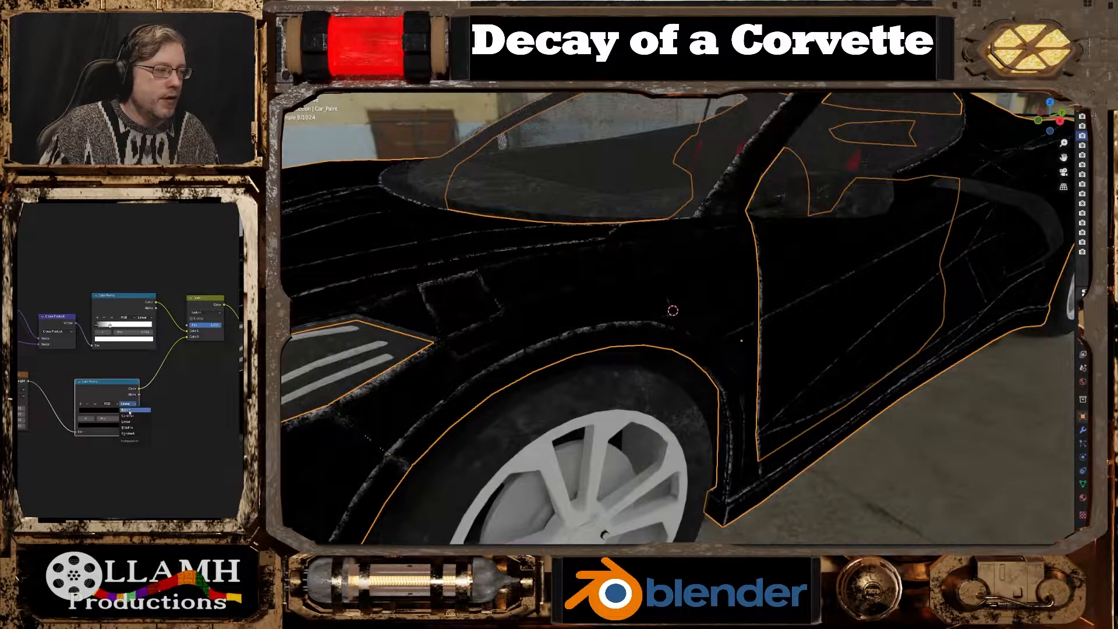
{"action": "left_click", "coordinate": [129, 411]}
{"action": "scroll", "coordinate": [466, 423], "scroll_direction": "up", "scroll_amount": 4}
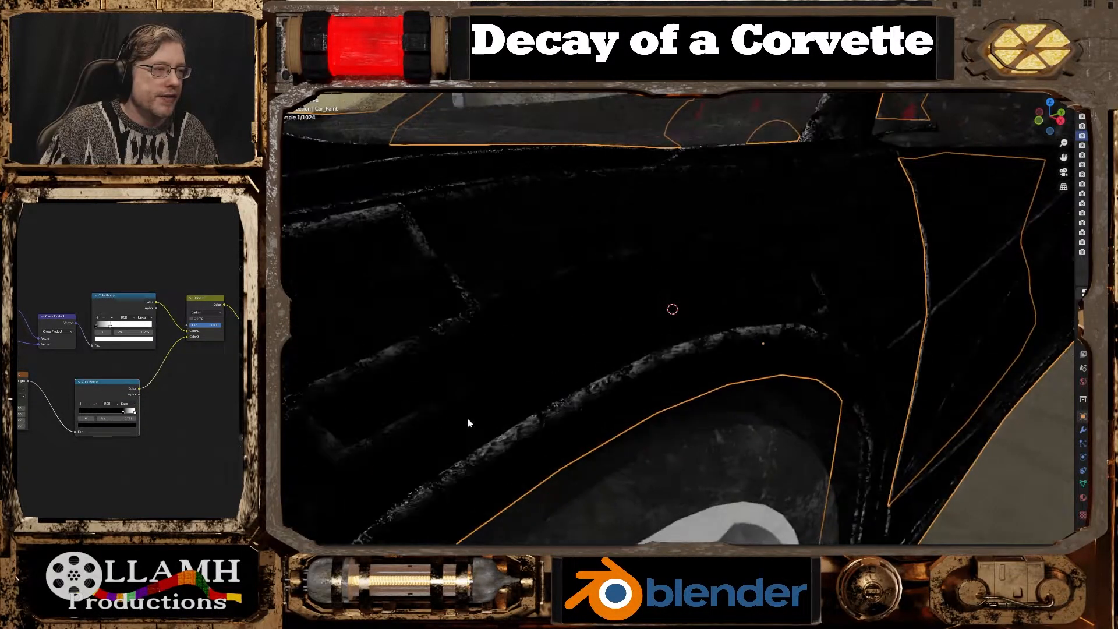
- Set the edge-wear ColorRamp's interpolation to Ease and move its white stop closer to the black stop
{"action": "middle_click_drag", "start_coordinate": [190, 364], "coordinate": [191, 405]}
{"action": "scroll", "coordinate": [191, 404], "scroll_direction": "down", "scroll_amount": 1}
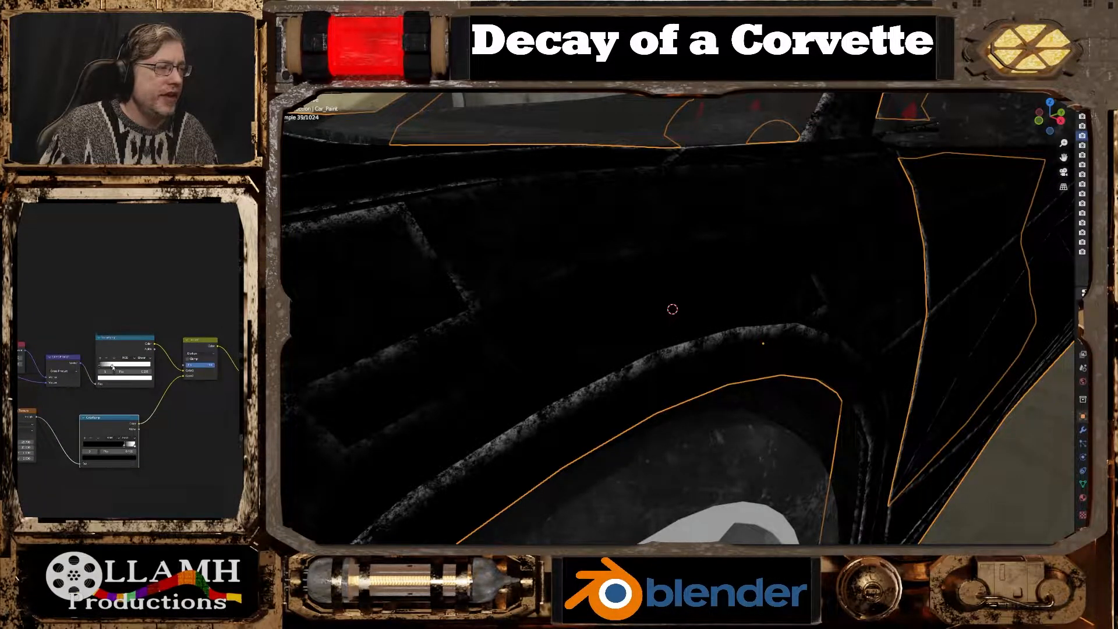
{"action": "left_click_drag", "start_coordinate": [113, 367], "coordinate": [111, 367]}
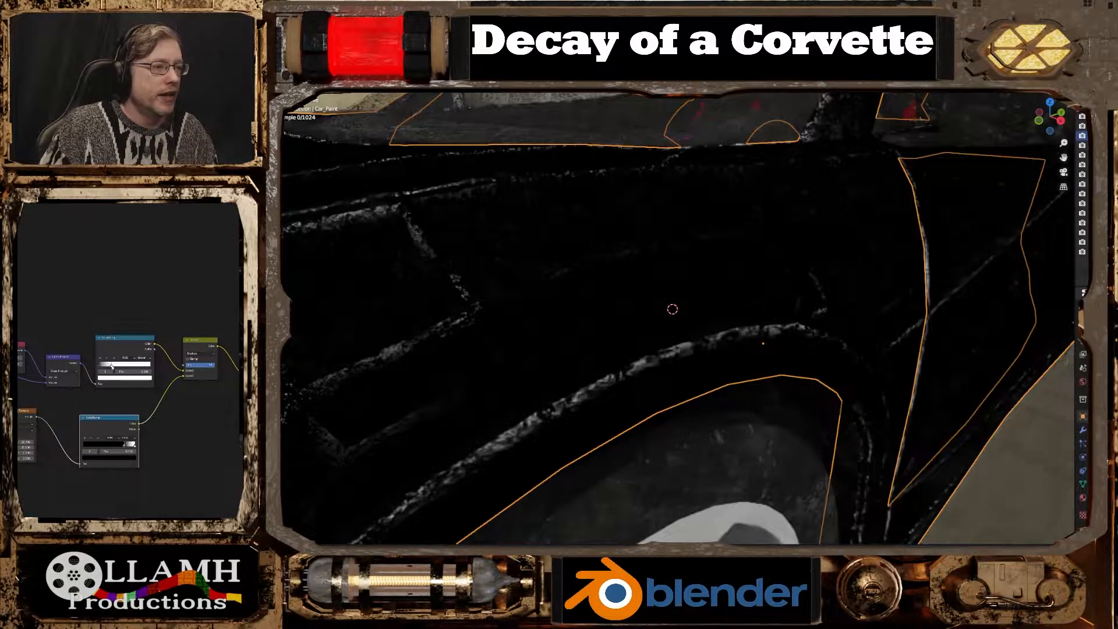
{"action": "left_click", "coordinate": [145, 358]}
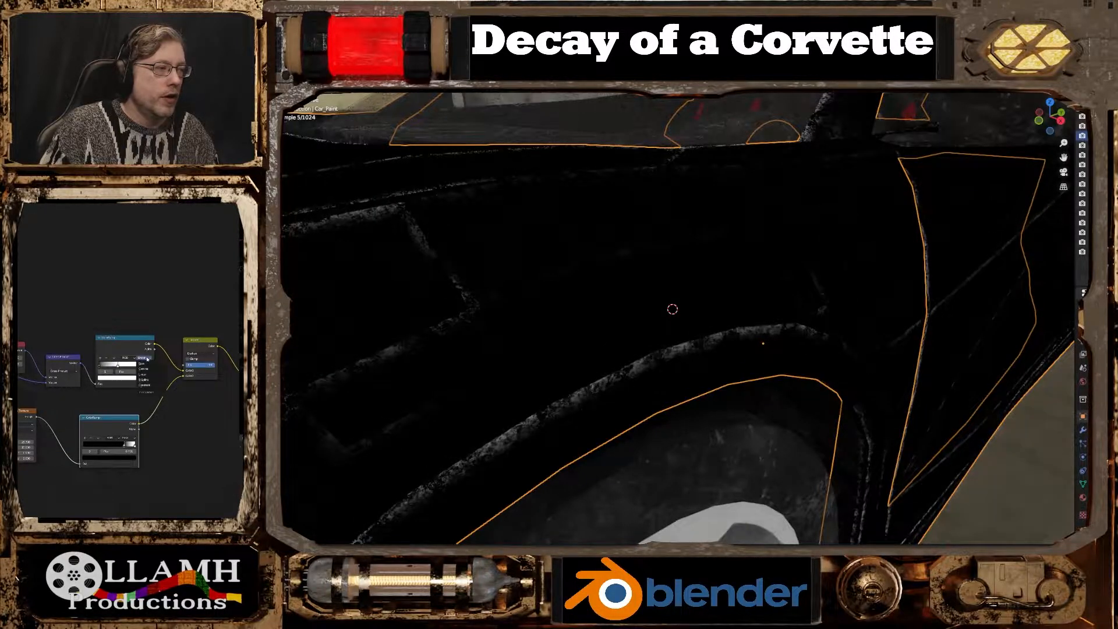
{"action": "left_click", "coordinate": [146, 364]}
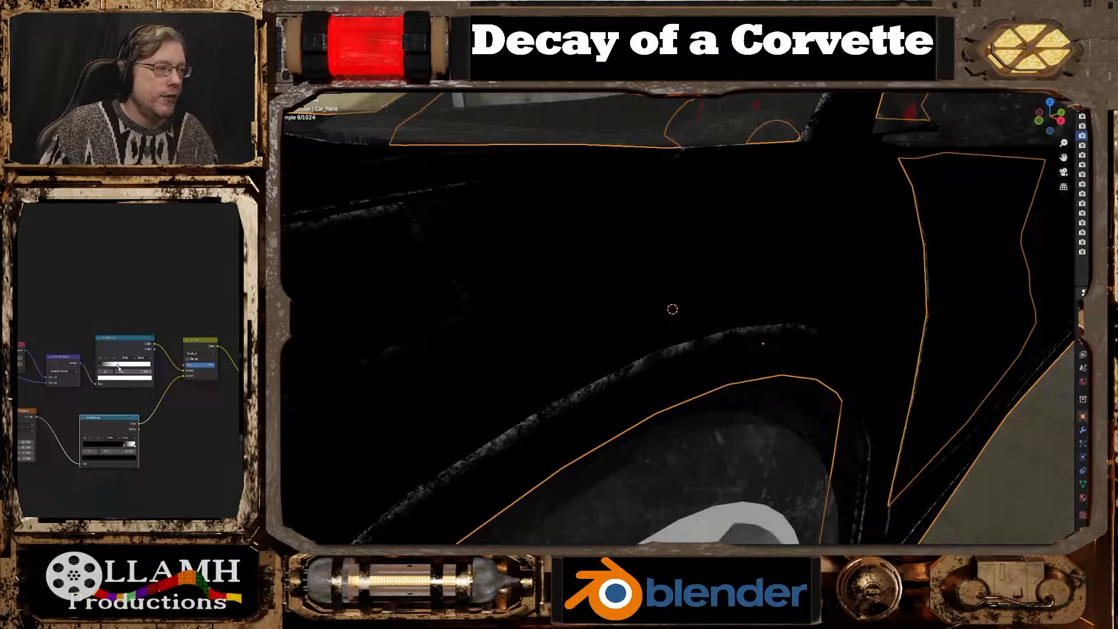
{"action": "left_click_drag", "start_coordinate": [118, 366], "coordinate": [105, 368]}
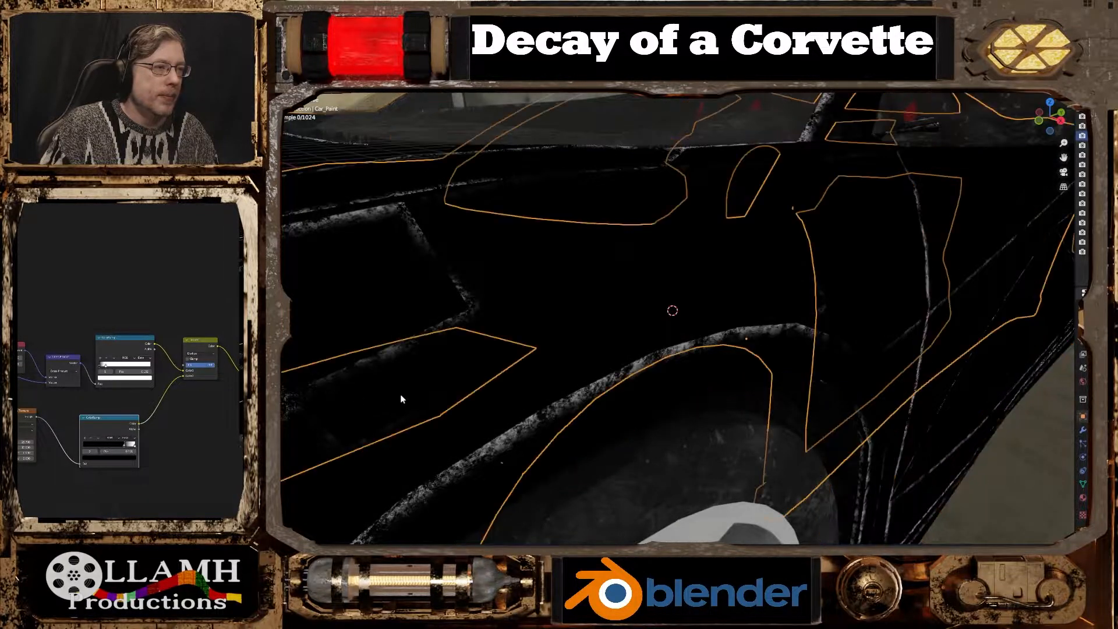
- Inspect the combined edge-wear mask around the front, windshield, roof and door of the car
{"action": "scroll", "coordinate": [401, 399], "scroll_direction": "down", "scroll_amount": 3}
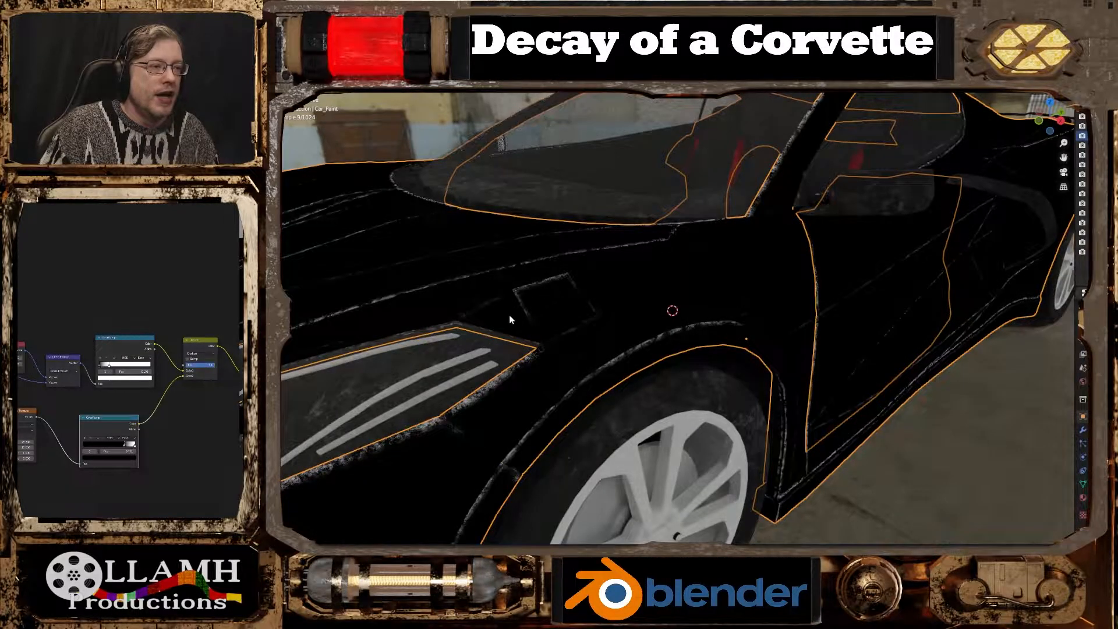
{"action": "middle_click_drag", "start_coordinate": [619, 282], "coordinate": [750, 296]}
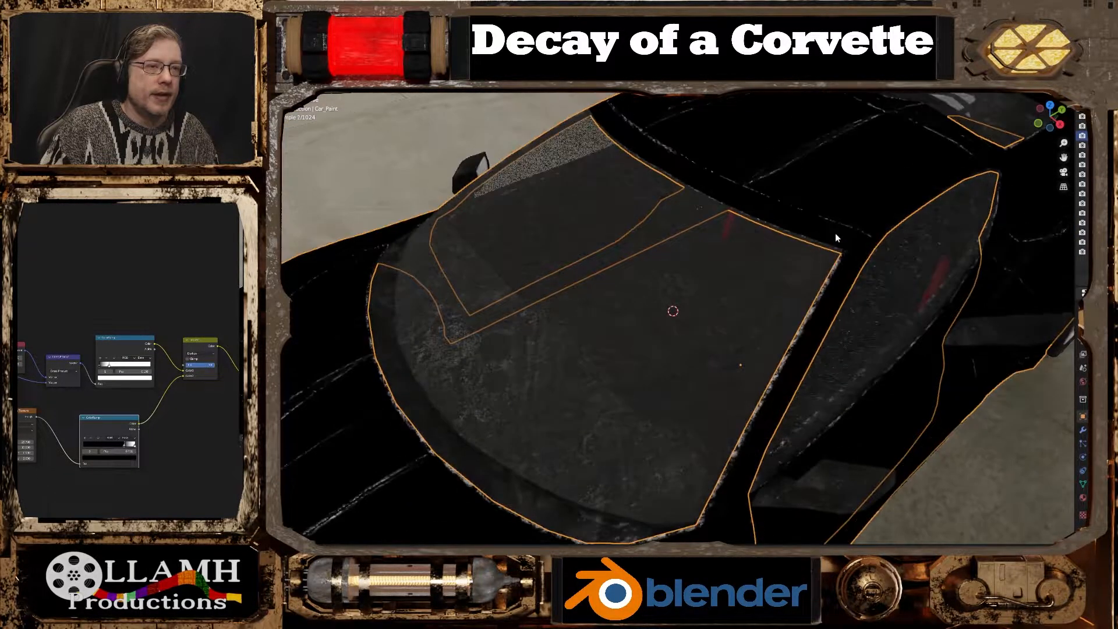
{"action": "middle_click_drag", "start_coordinate": [811, 314], "coordinate": [683, 326]}
{"action": "middle_click_drag", "start_coordinate": [760, 364], "coordinate": [725, 332]}
{"action": "middle_click_drag", "start_coordinate": [684, 344], "coordinate": [732, 316]}
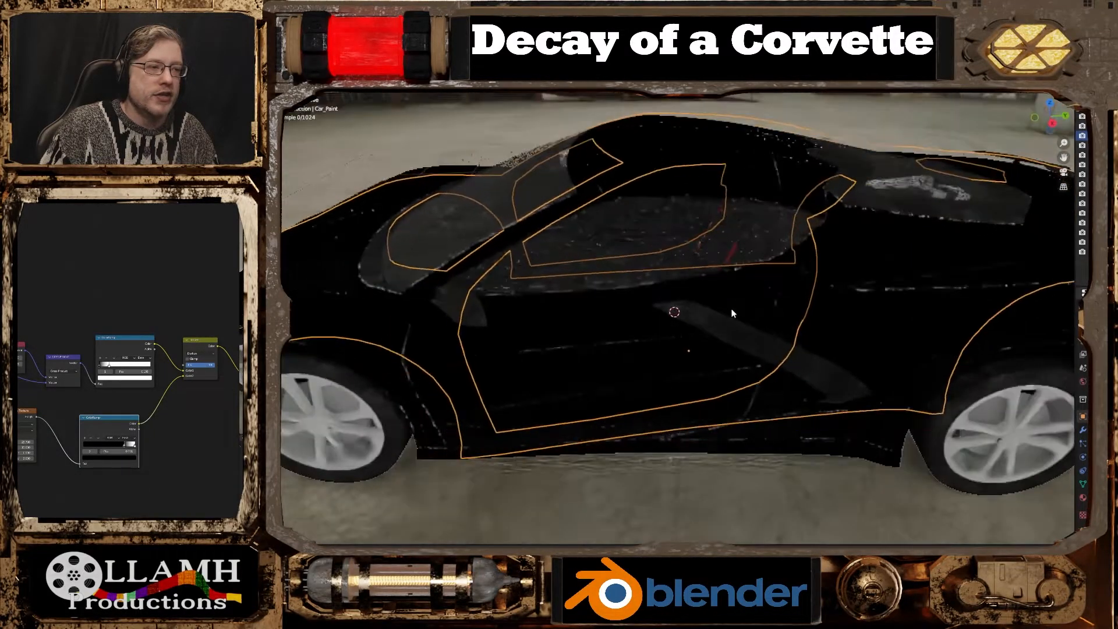
{"action": "scroll", "coordinate": [732, 319], "scroll_direction": "up", "scroll_amount": 4}
{"action": "scroll", "coordinate": [773, 429], "scroll_direction": "down", "scroll_amount": 6}
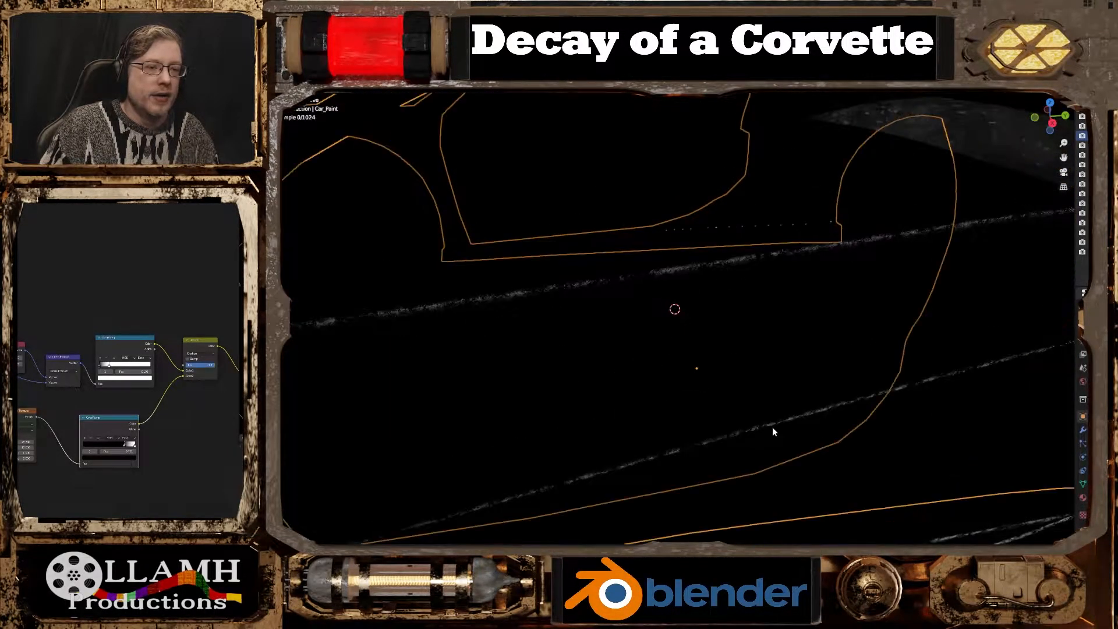
- Check the mask lines along the lower door and sill, across the hood and along the car's side
{"action": "middle_click_drag", "start_coordinate": [784, 428], "coordinate": [784, 433]}
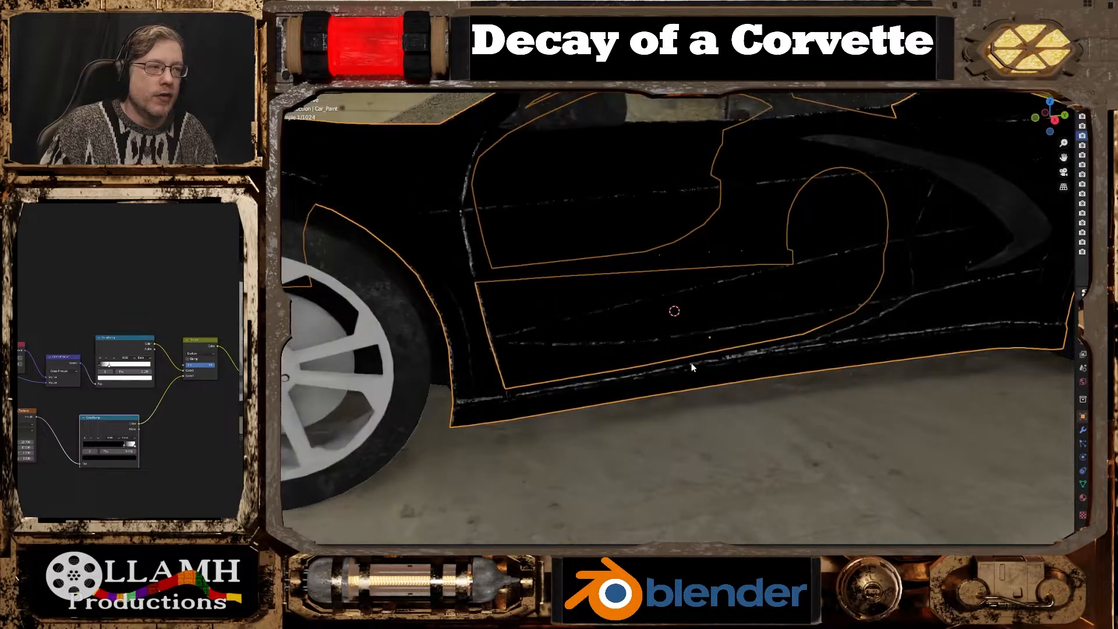
{"action": "middle_click_drag", "start_coordinate": [474, 303], "coordinate": [553, 373]}
{"action": "scroll", "coordinate": [478, 317], "scroll_direction": "up", "scroll_amount": 3}
{"action": "scroll", "coordinate": [492, 312], "scroll_direction": "down", "scroll_amount": 4}
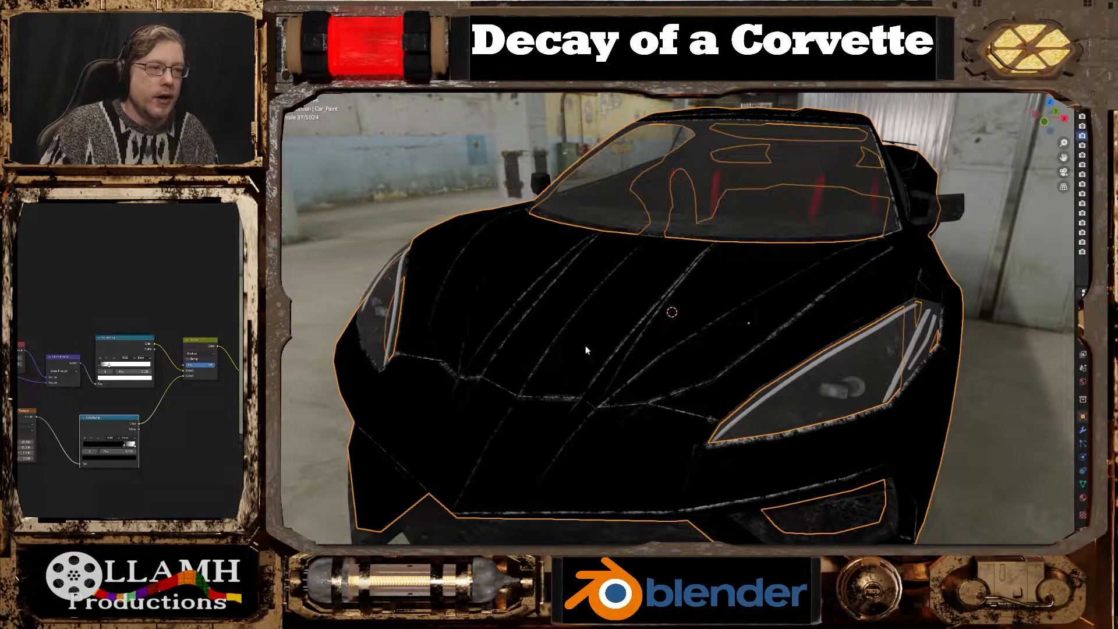
{"action": "middle_click_drag", "start_coordinate": [652, 329], "coordinate": [571, 421]}
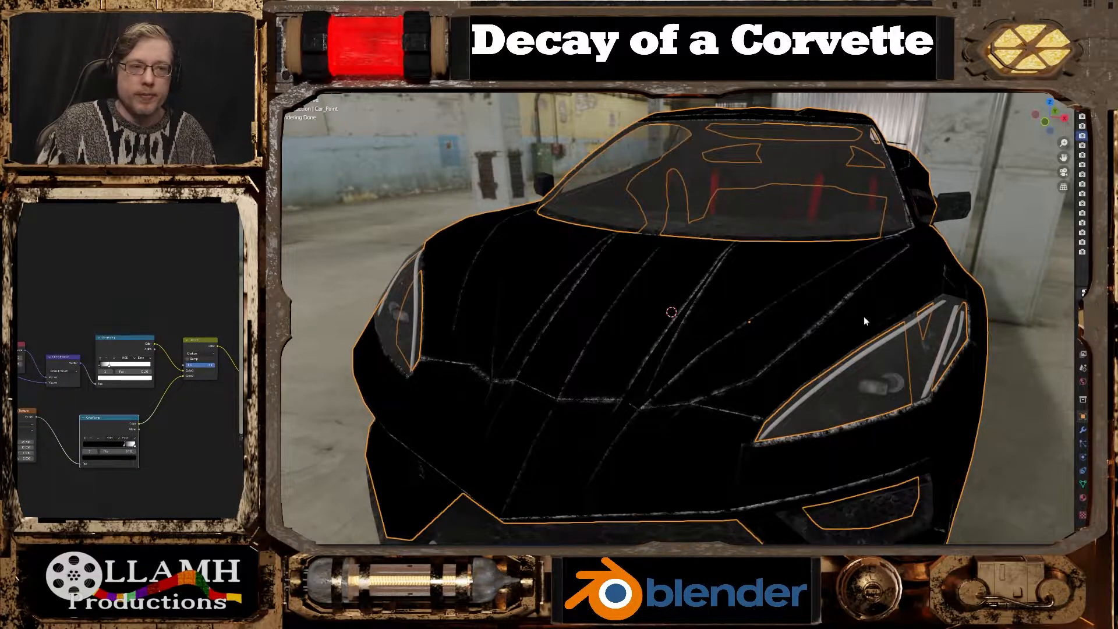
{"action": "middle_click_drag", "start_coordinate": [864, 317], "coordinate": [811, 323]}
{"action": "scroll", "coordinate": [763, 324], "scroll_direction": "down", "scroll_amount": 4}
{"action": "scroll", "coordinate": [541, 354], "scroll_direction": "up", "scroll_amount": 4}
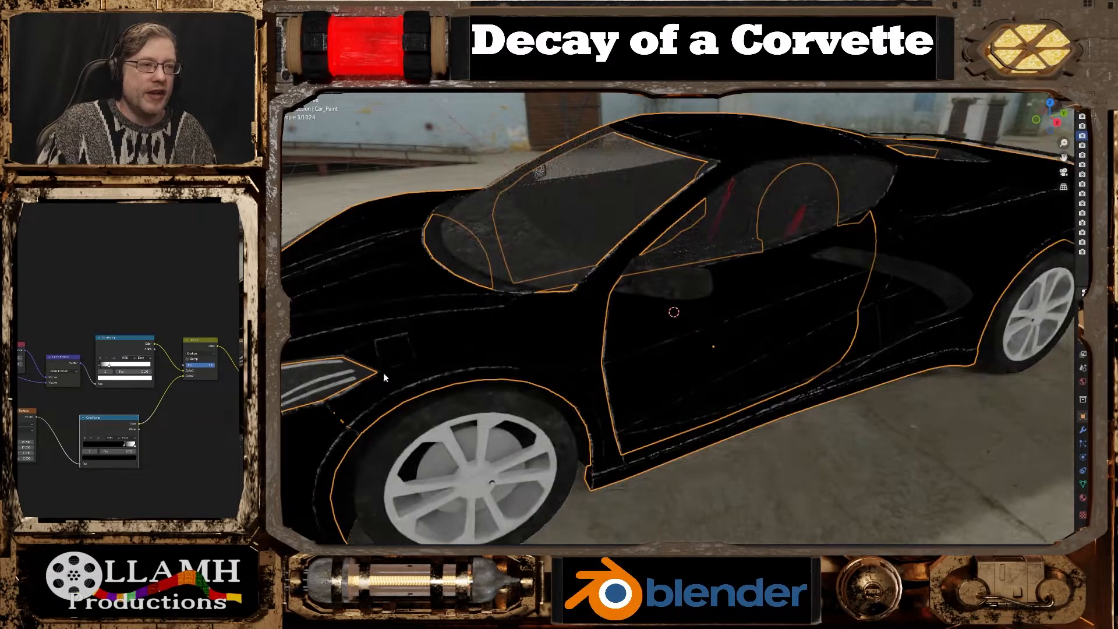
- Tidy the mask nodes by moving the noise branch closer to the edge-wear branch and the Texture Coordinate node away from them
{"action": "scroll", "coordinate": [196, 330], "scroll_direction": "down", "scroll_amount": 2}
{"action": "scroll", "coordinate": [196, 330], "scroll_direction": "down", "scroll_amount": 2}
{"action": "left_click_drag", "start_coordinate": [201, 335], "coordinate": [48, 425]}
{"action": "left_click_drag", "start_coordinate": [135, 401], "coordinate": [123, 342]}
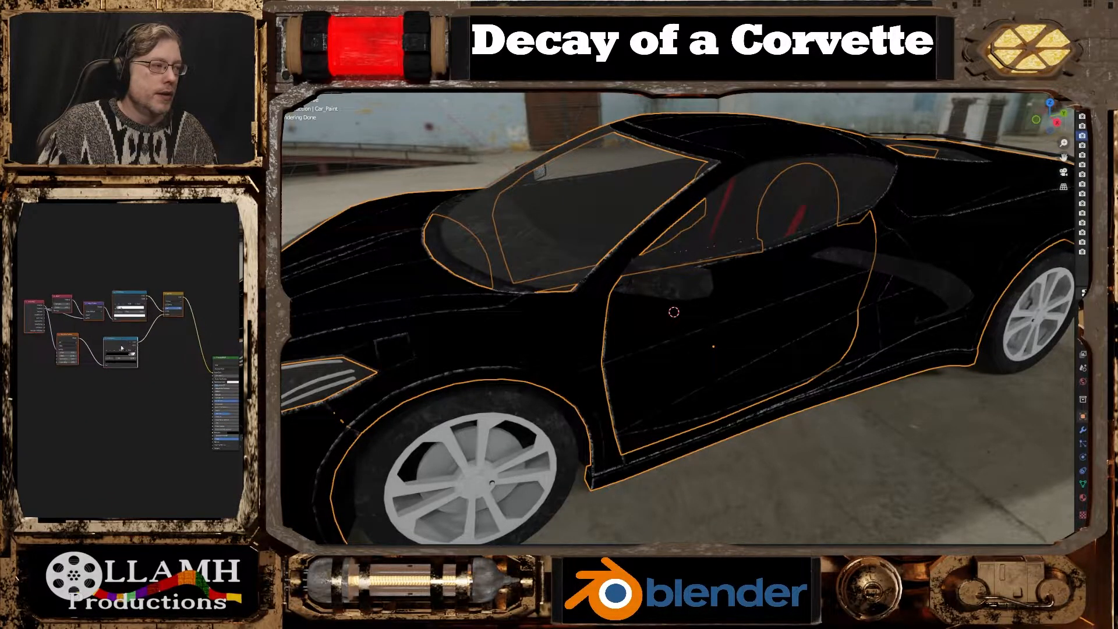
{"action": "middle_click_drag", "start_coordinate": [109, 400], "coordinate": [143, 396]}
{"action": "left_click_drag", "start_coordinate": [64, 302], "coordinate": [28, 392]}
{"action": "middle_click_drag", "start_coordinate": [179, 402], "coordinate": [150, 415]}
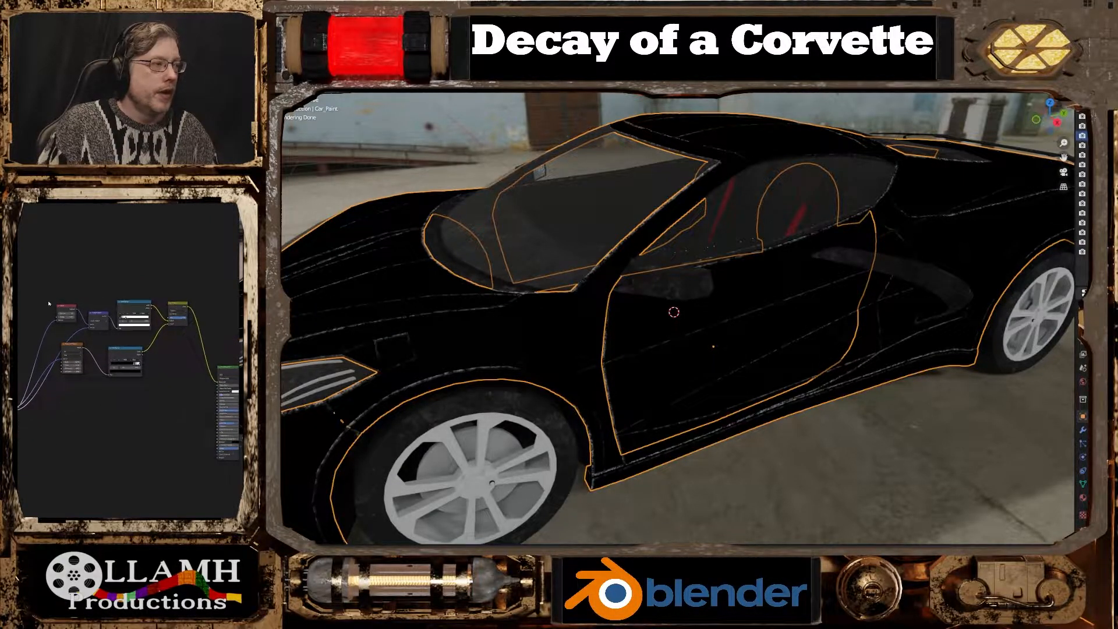
- Enclose the edge-wear, noise and mixing nodes in one frame labelled Primer Edge
{"action": "left_click_drag", "start_coordinate": [36, 277], "coordinate": [201, 392]}
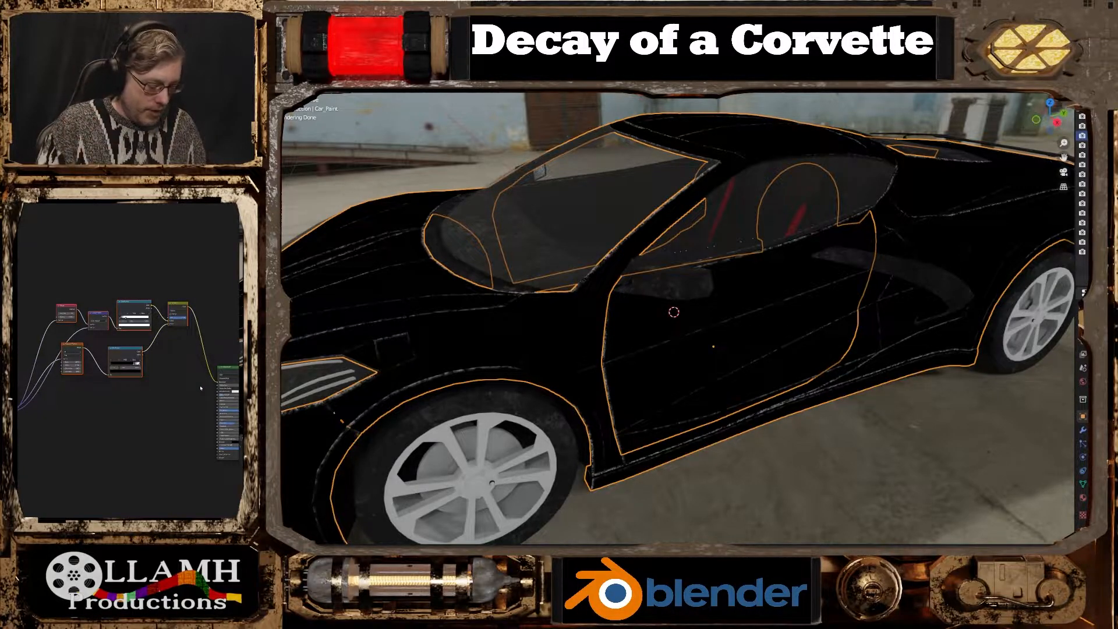
{"action": "key", "text": "ctrl+j"}
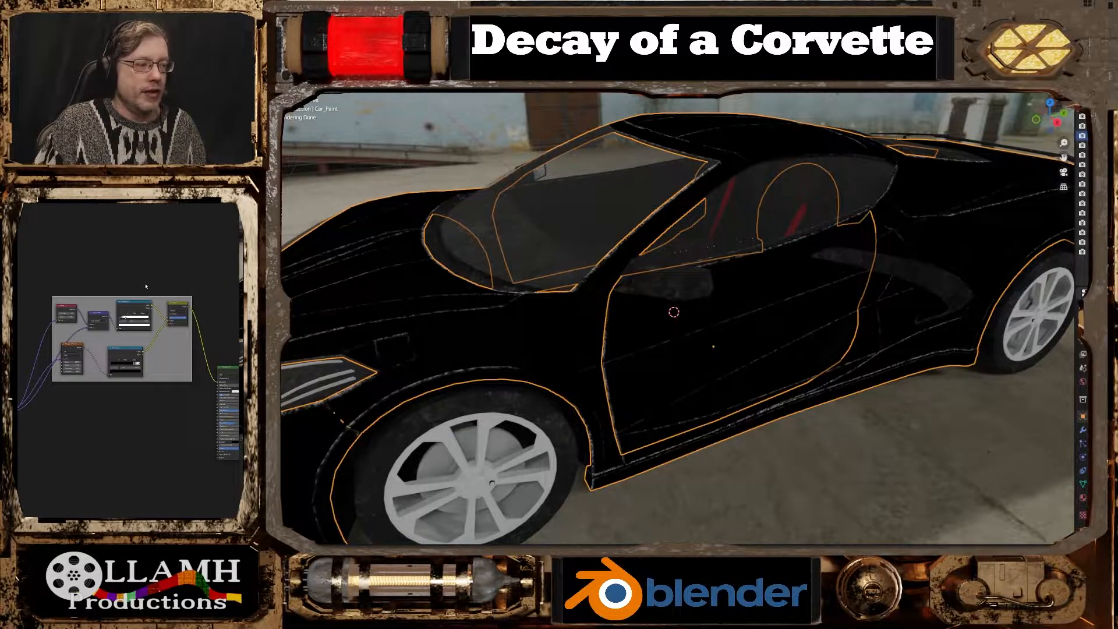
{"action": "key", "text": "n"}
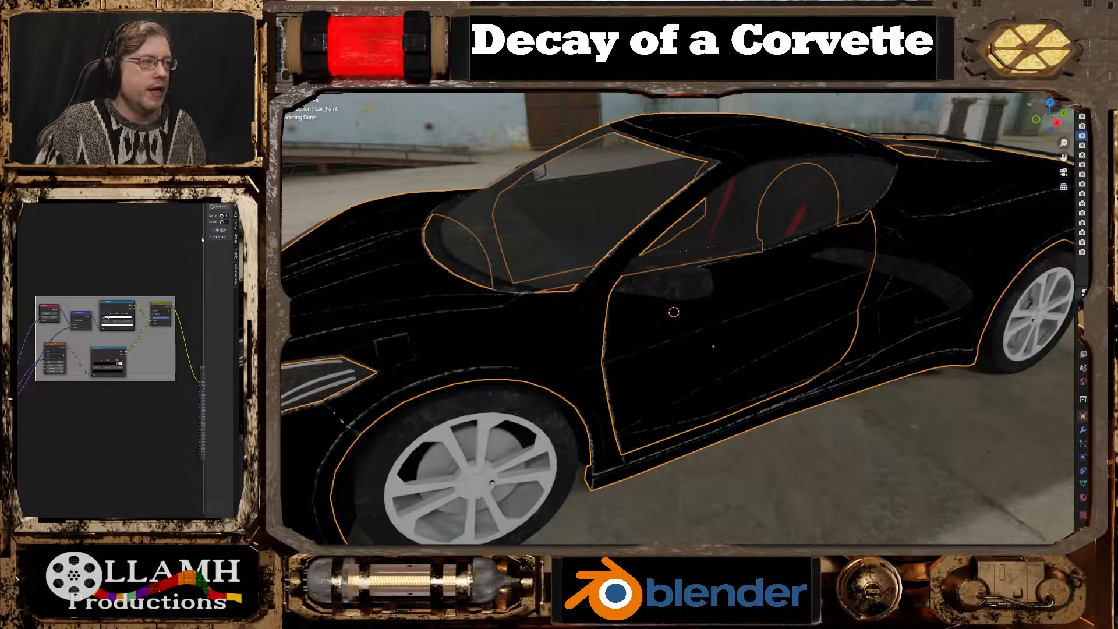
{"action": "left_click_drag", "start_coordinate": [203, 236], "coordinate": [179, 235]}
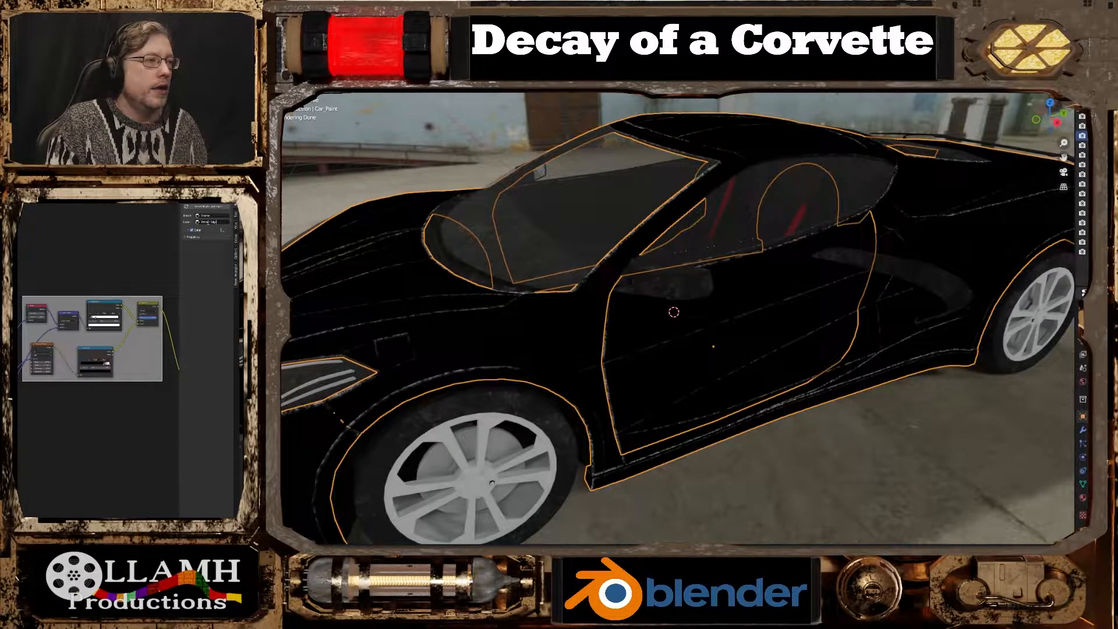
- Give the Primer Edge frame a custom cyan-blue color
{"action": "left_click", "coordinate": [204, 238]}
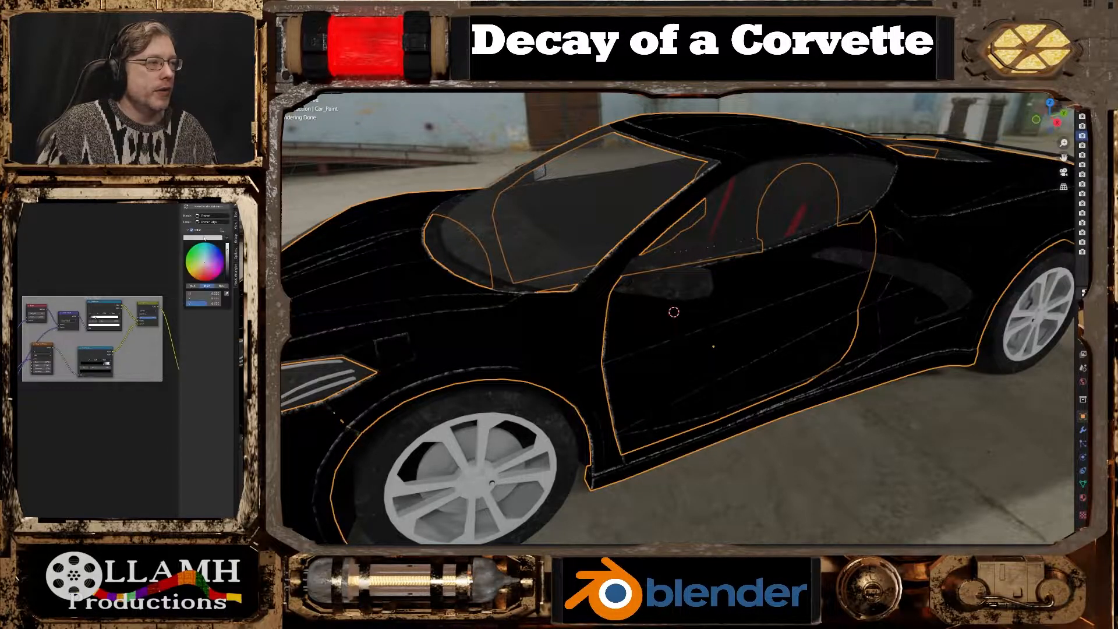
{"action": "left_click", "coordinate": [207, 255]}
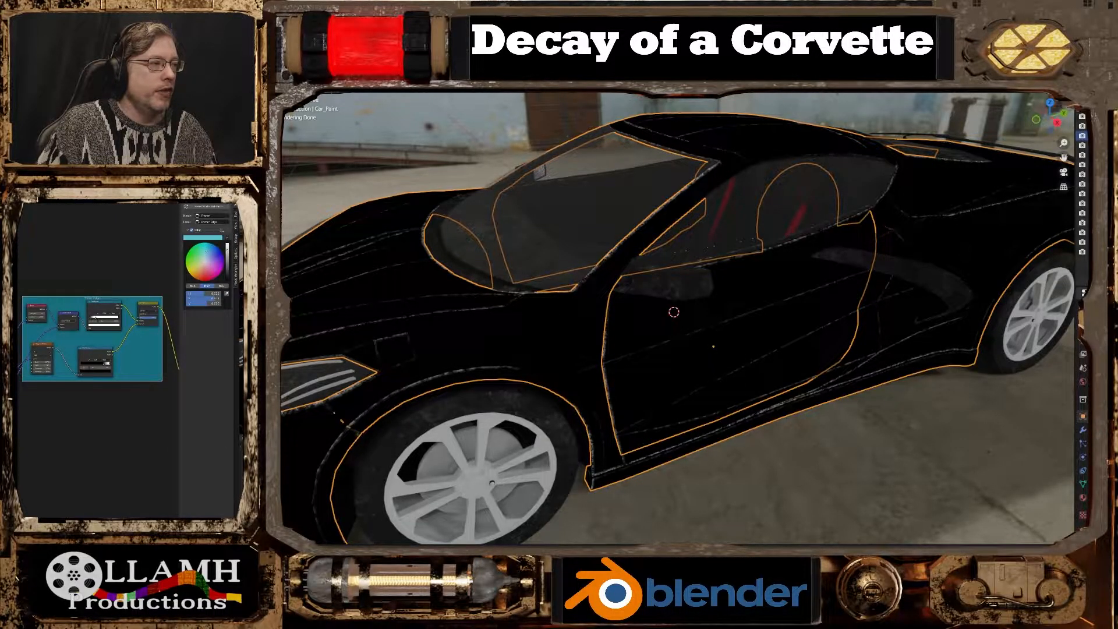
{"action": "left_click_drag", "start_coordinate": [205, 246], "coordinate": [204, 244]}
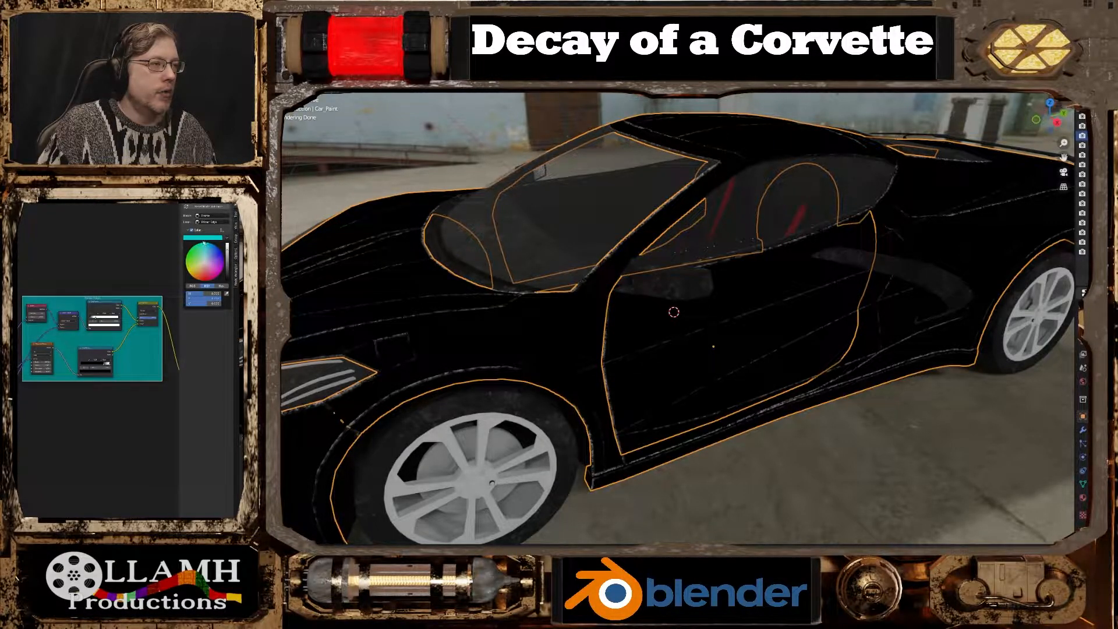
{"action": "left_click_drag", "start_coordinate": [205, 244], "coordinate": [206, 242]}
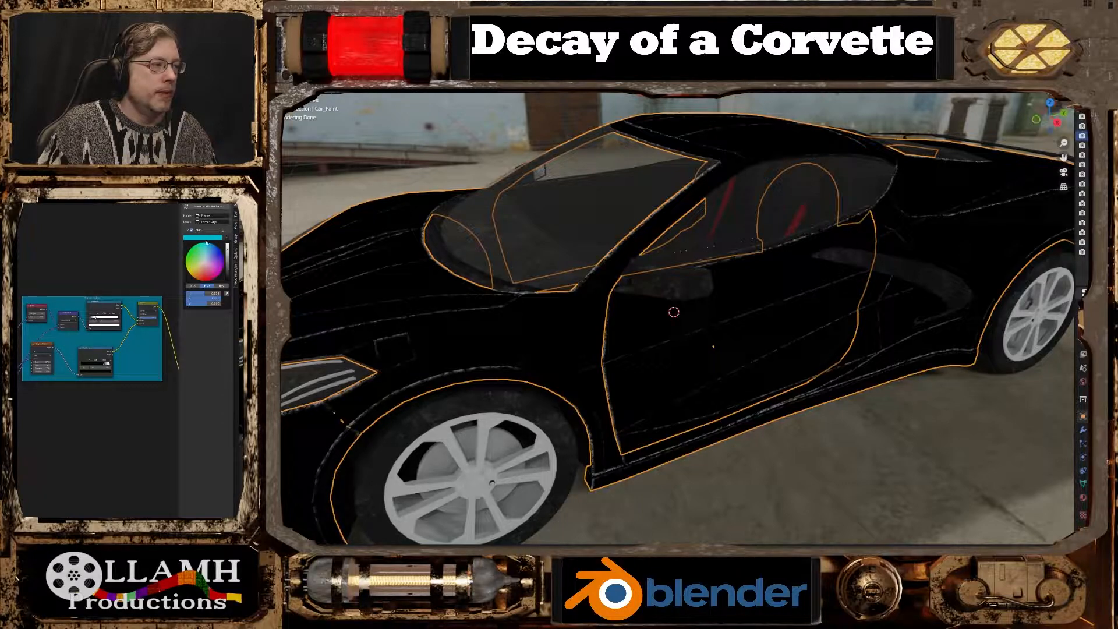
- Make room between the Primer Edge frame and the Principled BSDF, and add an Image Texture node there
{"action": "scroll", "coordinate": [82, 396], "scroll_direction": "down", "scroll_amount": 3}
{"action": "middle_click_drag", "start_coordinate": [83, 401], "coordinate": [33, 380]}
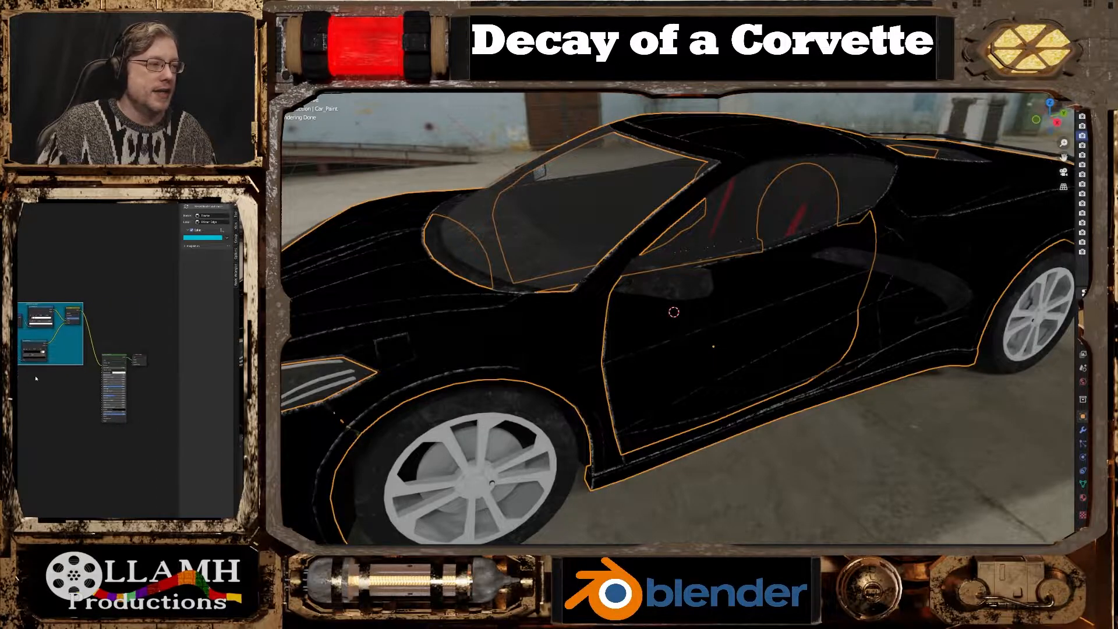
{"action": "left_click_drag", "start_coordinate": [112, 347], "coordinate": [167, 357]}
{"action": "mouse_move", "coordinate": [98, 394]}
{"action": "middle_mouse_down"}
{"action": "mouse_move", "coordinate": [158, 409]}
{"action": "mouse_move", "coordinate": [157, 382]}
{"action": "mouse_move", "coordinate": [88, 381]}
{"action": "middle_mouse_up"}
{"action": "scroll", "coordinate": [648, 317], "scroll_direction": "up", "scroll_amount": 2}
{"action": "key", "text": "shift+a"}
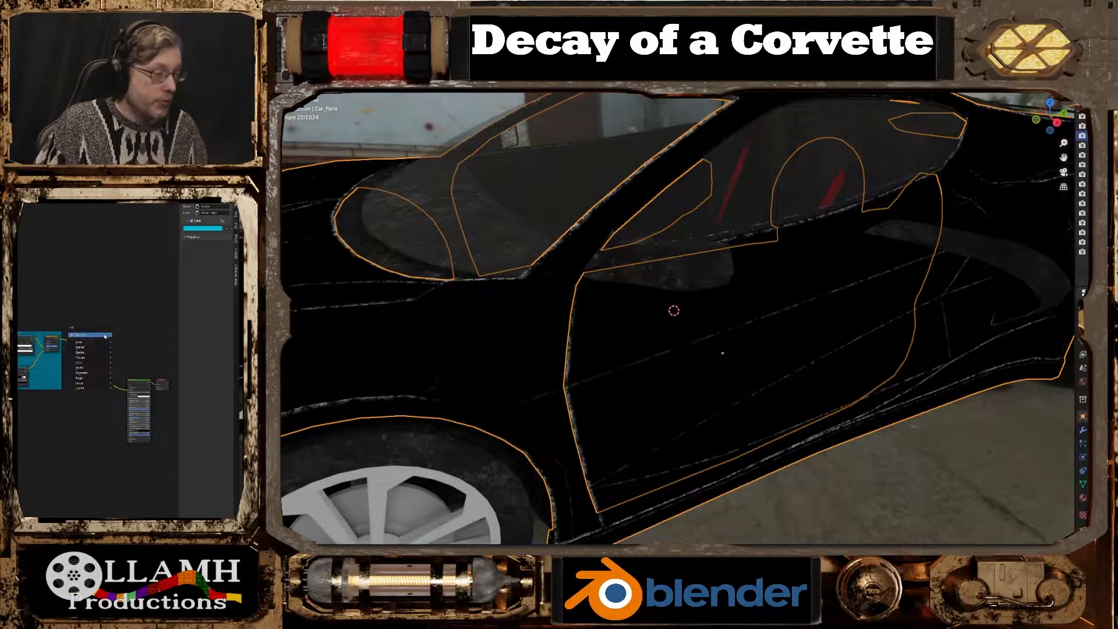
{"action": "key", "text": "shift+a"}
{"action": "type", "text": "imag"}
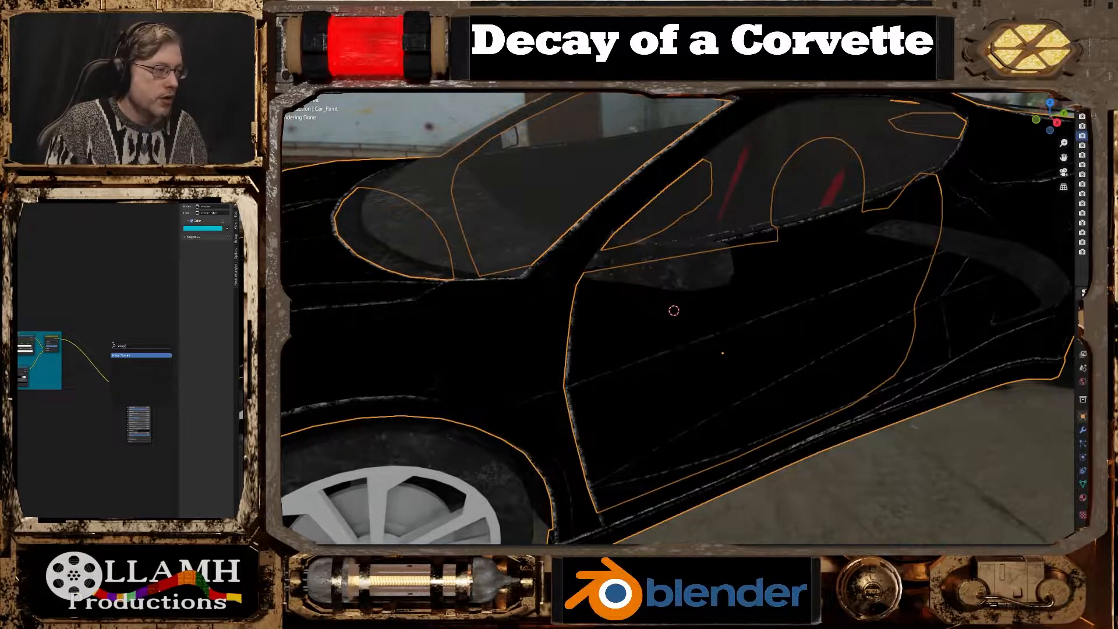
{"action": "key", "text": "Return"}
{"action": "left_click", "coordinate": [109, 333]}
- Load the Corvette body texture into the Image Texture node and place the node above the mask's link
{"action": "scroll", "coordinate": [110, 333], "scroll_direction": "up", "scroll_amount": 5}
{"action": "scroll", "coordinate": [109, 332], "scroll_direction": "up", "scroll_amount": 3}
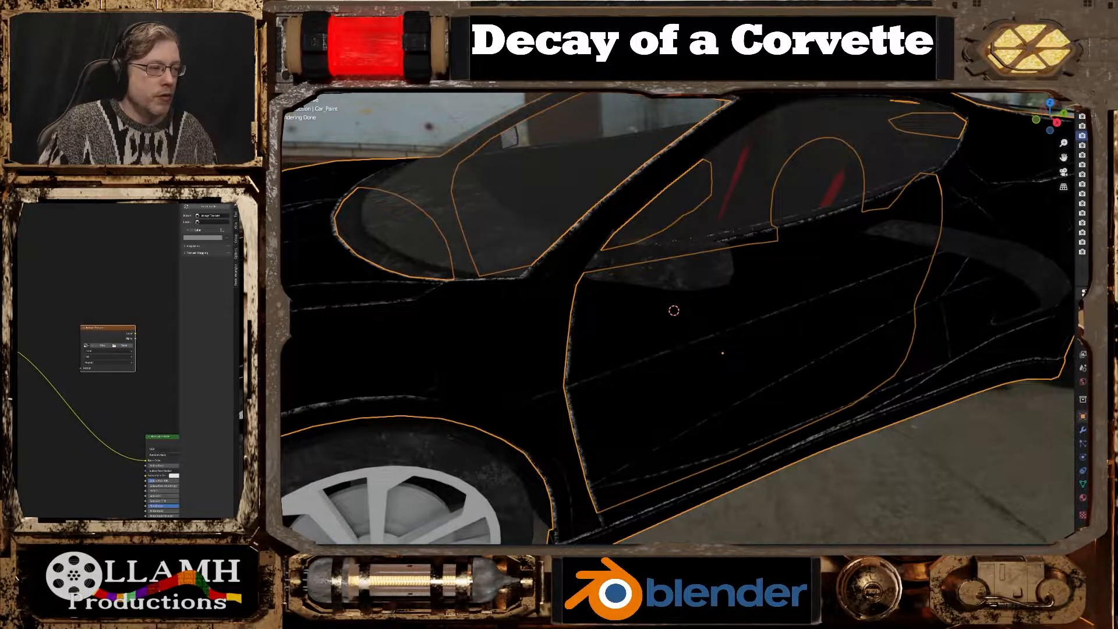
{"action": "double_click", "coordinate": [373, 278]}
{"action": "scroll", "coordinate": [140, 350], "scroll_direction": "down", "scroll_amount": 3}
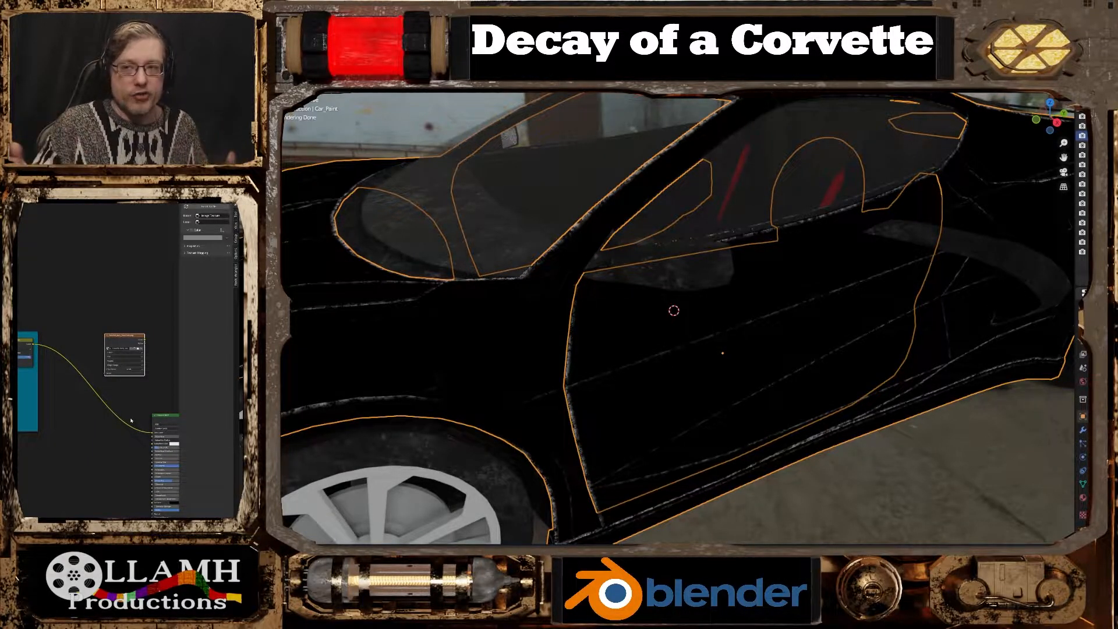
{"action": "scroll", "coordinate": [138, 345], "scroll_direction": "down", "scroll_amount": 2}
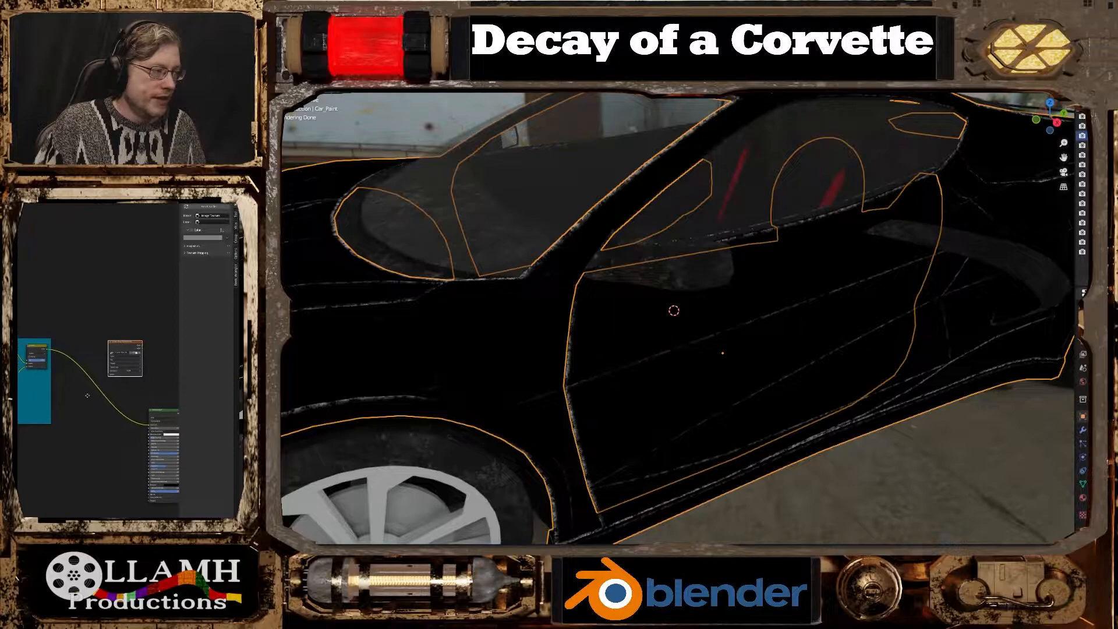
{"action": "left_click_drag", "start_coordinate": [137, 345], "coordinate": [103, 314]}
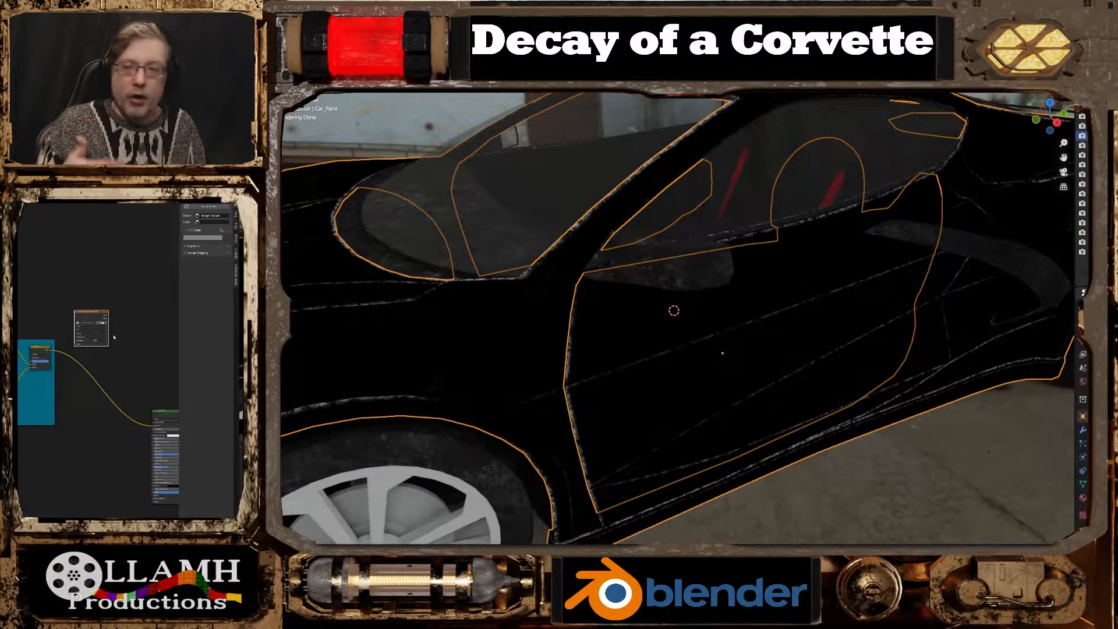
- Insert a MixRGB node before the Principled BSDF and connect the body texture's color to its Color2 input
{"action": "key", "text": "shift+a"}
{"action": "left_click", "coordinate": [114, 338]}
{"action": "type", "text": "mix"}
{"action": "key", "text": "Return"}
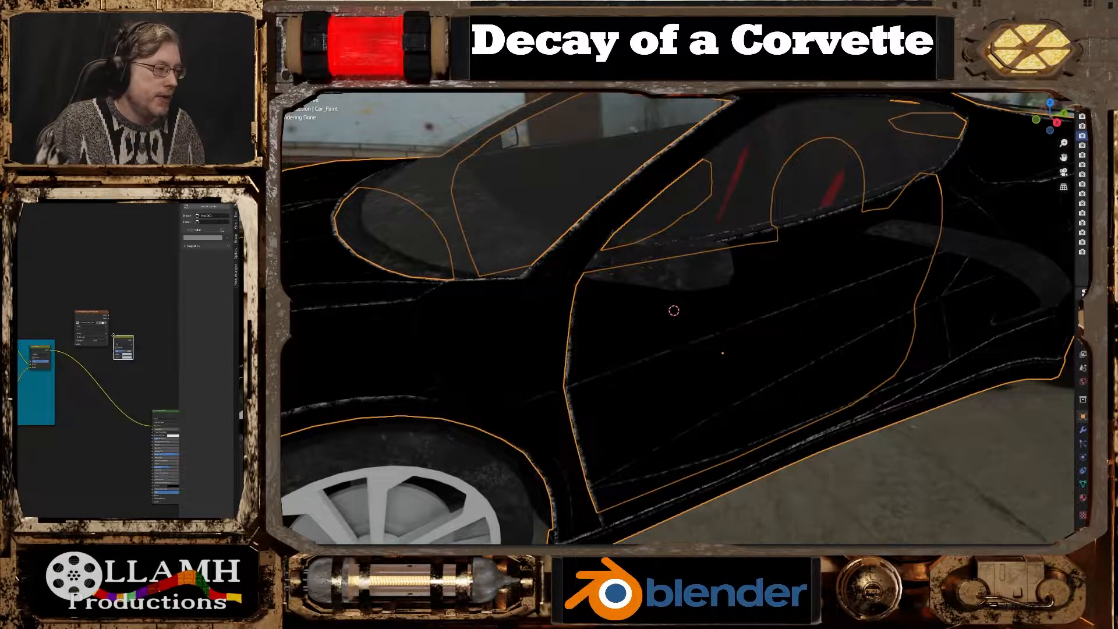
{"action": "left_click", "coordinate": [129, 415]}
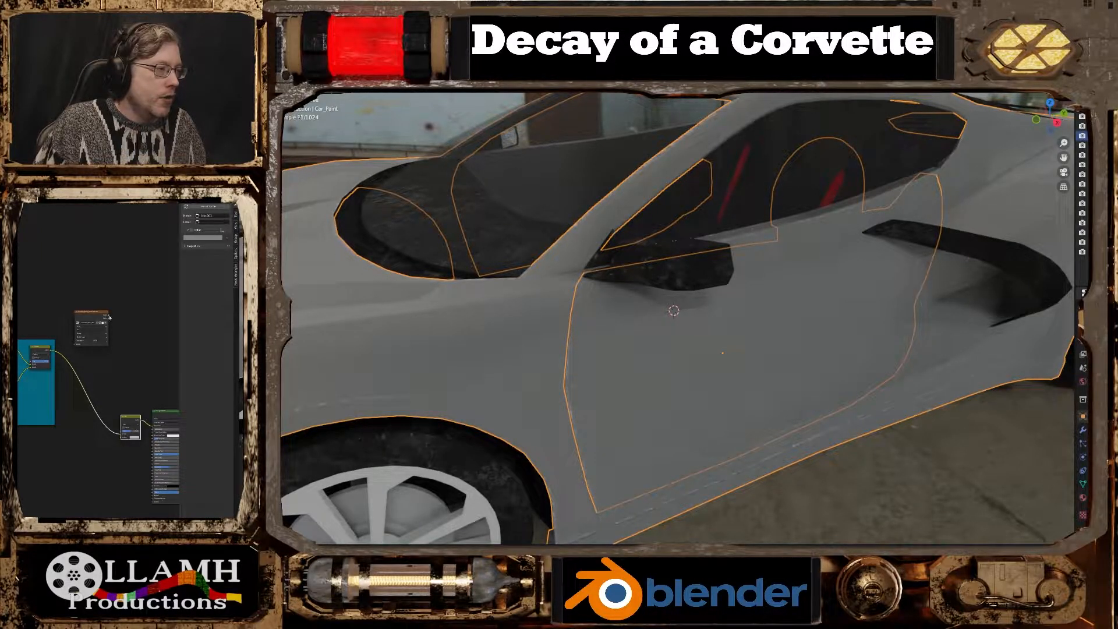
{"action": "left_click_drag", "start_coordinate": [109, 318], "coordinate": [121, 438]}
{"action": "scroll", "coordinate": [120, 430], "scroll_direction": "up", "scroll_amount": 3}
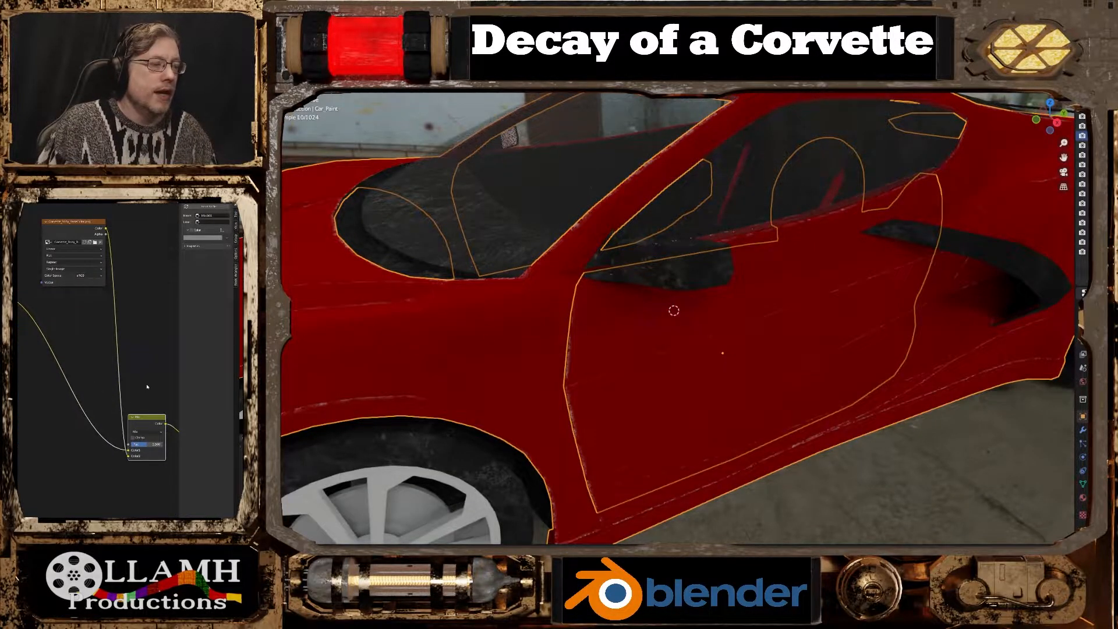
- Try the Add blend mode on the new Mix node and check the paint on the side
{"action": "middle_click_drag", "start_coordinate": [382, 439], "coordinate": [405, 440]}
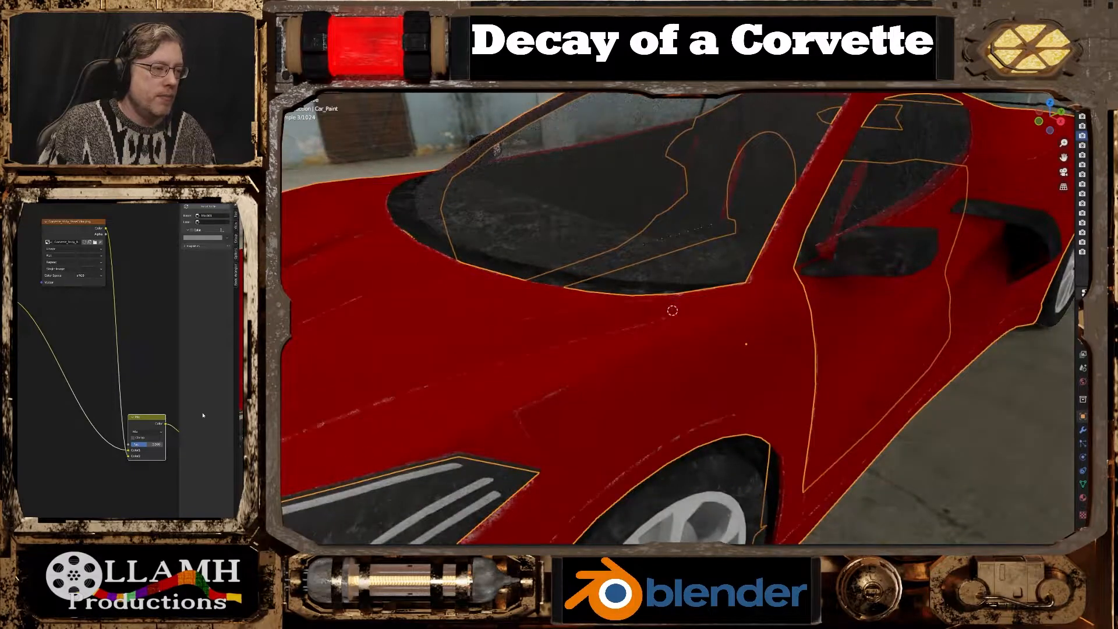
{"action": "left_click", "coordinate": [153, 433]}
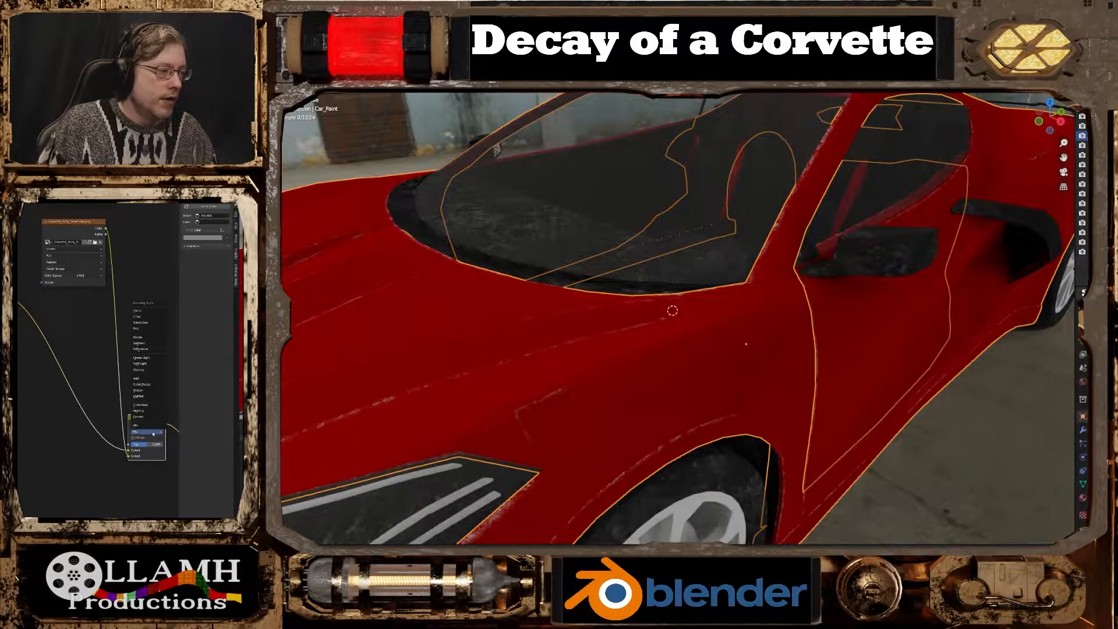
{"action": "left_click", "coordinate": [139, 378]}
{"action": "middle_click_drag", "start_coordinate": [411, 425], "coordinate": [403, 418]}
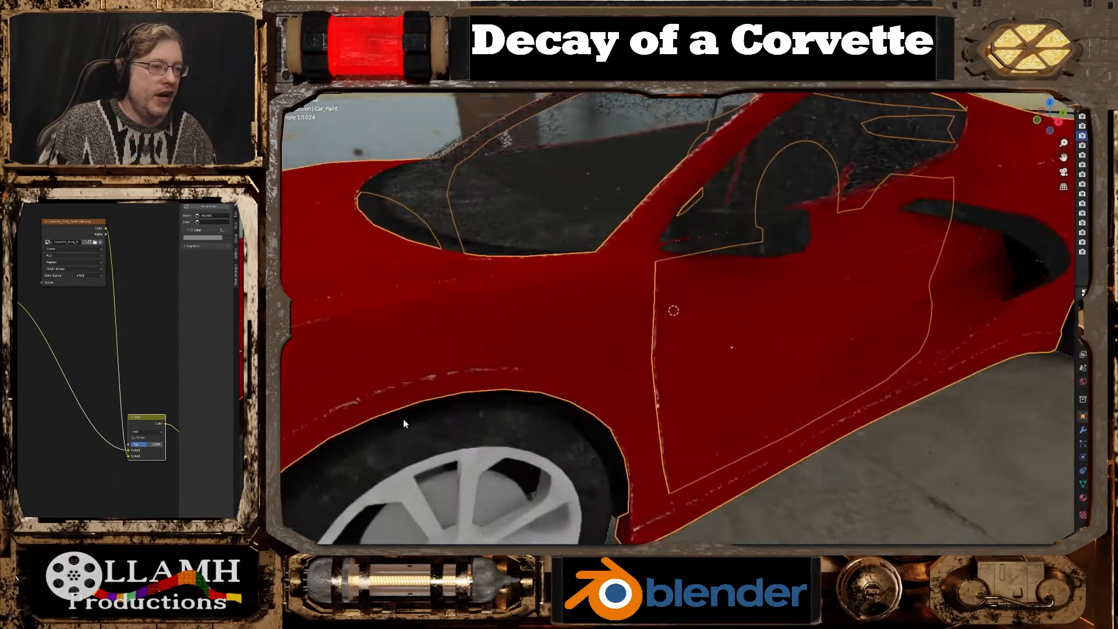
- Rewire the Mix node so the mask drives Fac and the body texture feeds Color1, with the blend mode set to Mix
{"action": "left_click_drag", "start_coordinate": [130, 450], "coordinate": [128, 450]}
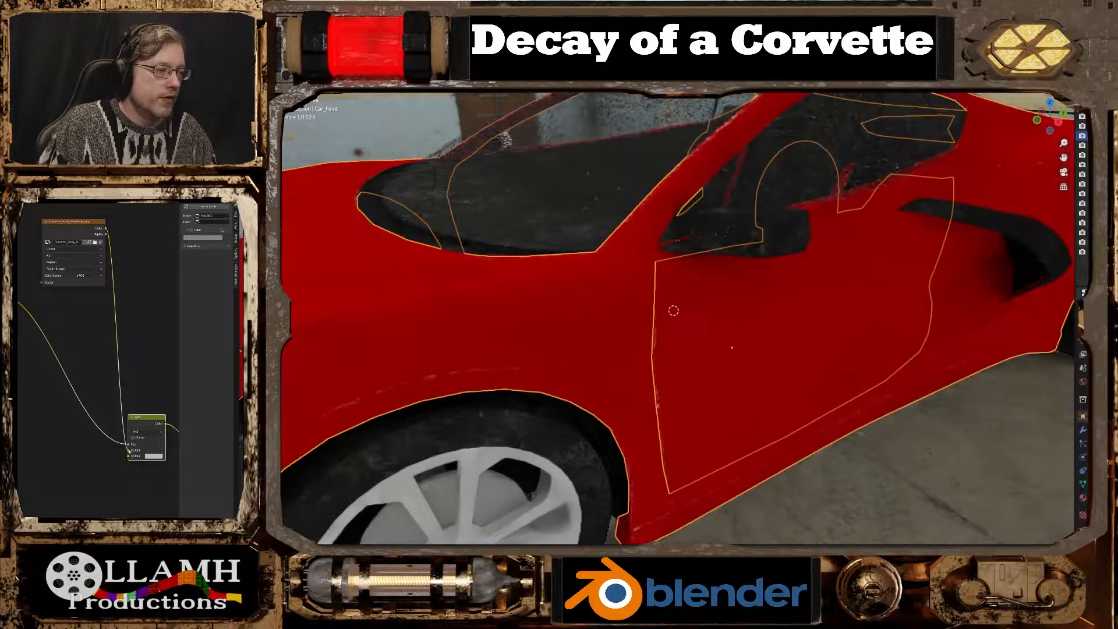
{"action": "middle_click_drag", "start_coordinate": [364, 354], "coordinate": [398, 360]}
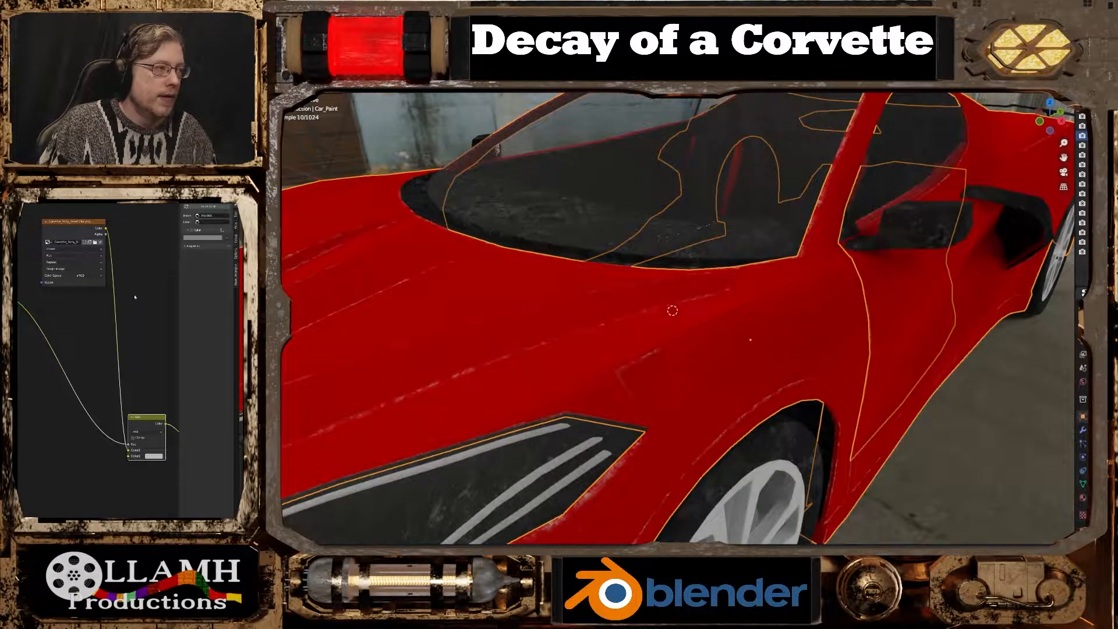
{"action": "middle_click_drag", "start_coordinate": [373, 420], "coordinate": [452, 425]}
{"action": "left_click", "coordinate": [152, 431]}
{"action": "left_click", "coordinate": [146, 417]}
{"action": "middle_click_drag", "start_coordinate": [452, 397], "coordinate": [473, 410]}
{"action": "scroll", "coordinate": [467, 407], "scroll_direction": "up", "scroll_amount": 2}
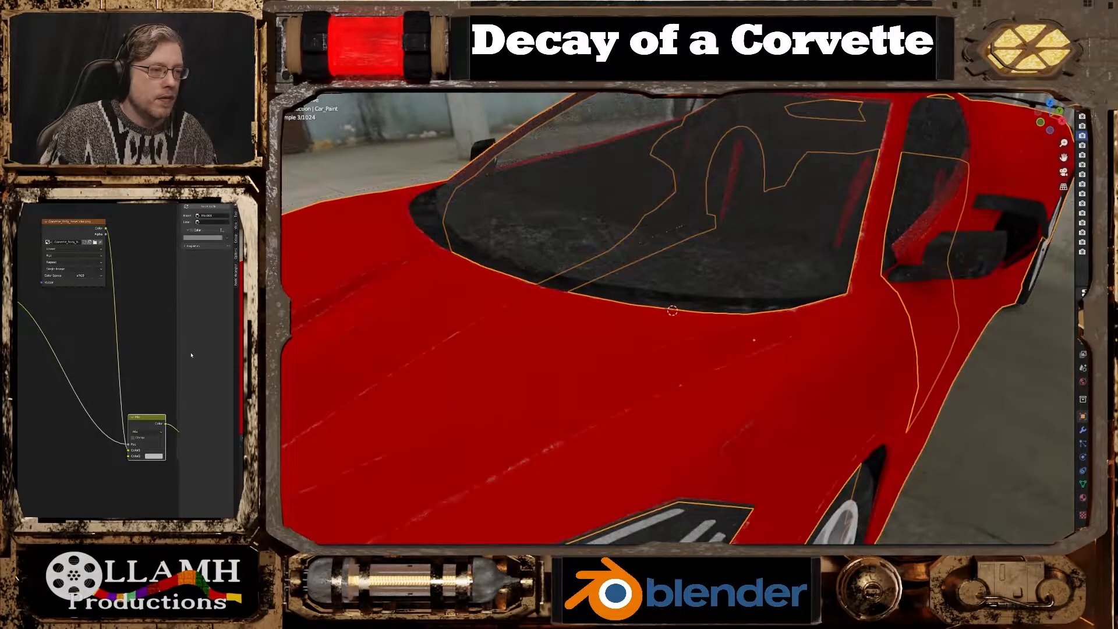
- Examine the Mix node's wiring and the primer wear on the front fender and door edge
{"action": "scroll", "coordinate": [135, 353], "scroll_direction": "down", "scroll_amount": 2}
{"action": "middle_click_drag", "start_coordinate": [135, 353], "coordinate": [28, 345]}
{"action": "middle_click_drag", "start_coordinate": [122, 360], "coordinate": [41, 339]}
{"action": "scroll", "coordinate": [131, 353], "scroll_direction": "up", "scroll_amount": 4}
{"action": "middle_click_drag", "start_coordinate": [134, 352], "coordinate": [111, 308]}
{"action": "scroll", "coordinate": [119, 329], "scroll_direction": "up", "scroll_amount": 1}
{"action": "scroll", "coordinate": [404, 435], "scroll_direction": "up", "scroll_amount": 3}
{"action": "scroll", "coordinate": [406, 441], "scroll_direction": "down", "scroll_amount": 3}
{"action": "middle_click_drag", "start_coordinate": [397, 440], "coordinate": [432, 423]}
{"action": "scroll", "coordinate": [443, 425], "scroll_direction": "up", "scroll_amount": 2}
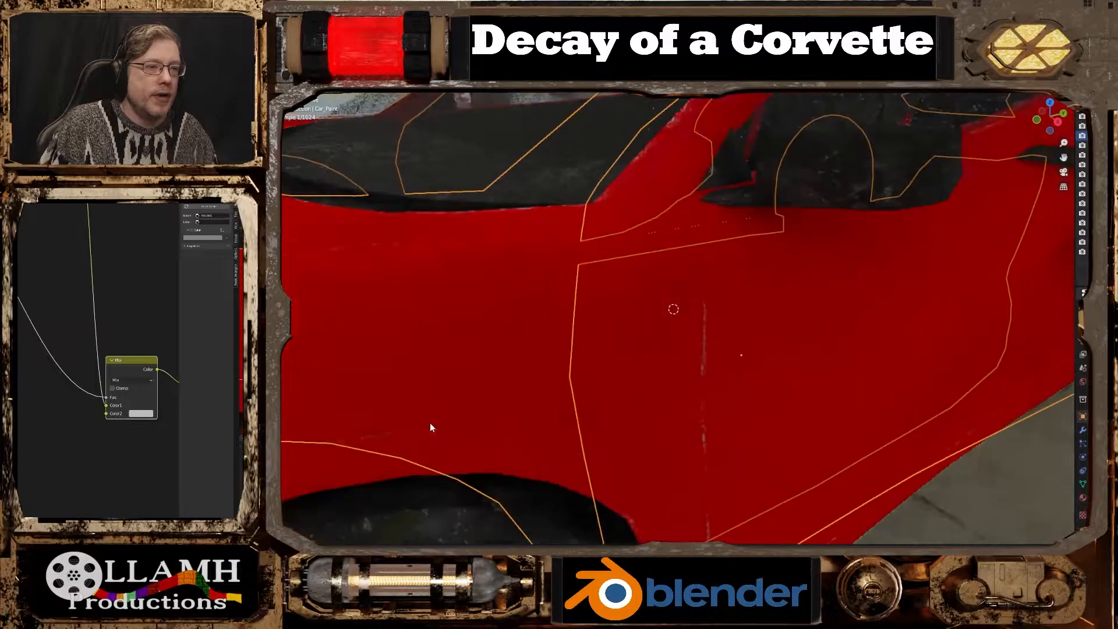
- Reselect the car body and move the edge-wear ColorRamp's white stop in the Primer Edge frame closer to the black stop
{"action": "left_click", "coordinate": [999, 506]}
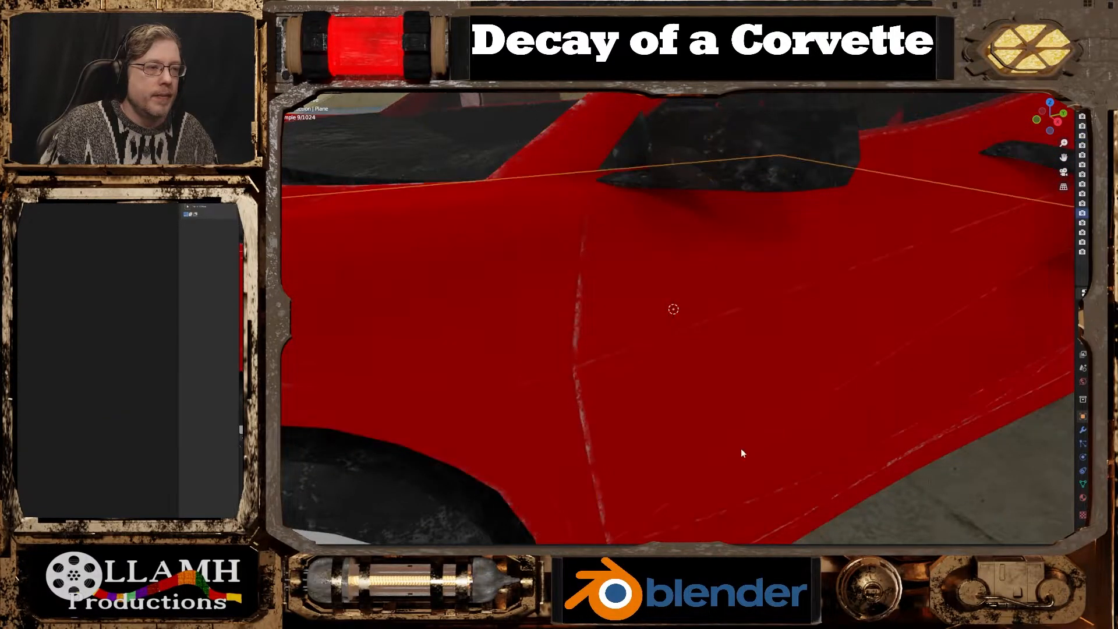
{"action": "left_click", "coordinate": [505, 425]}
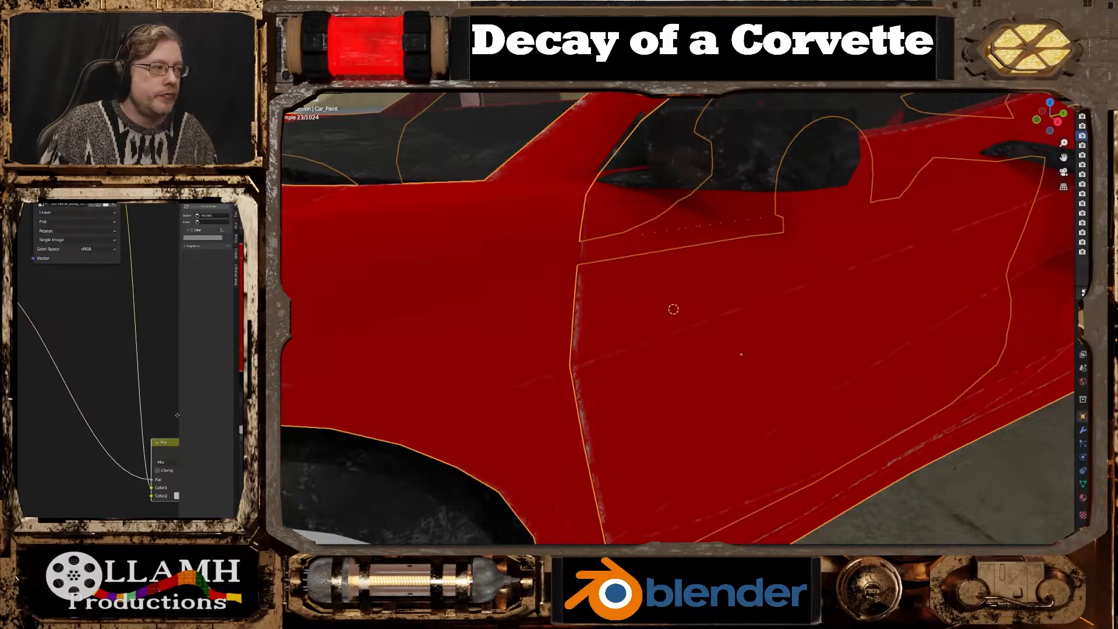
{"action": "scroll", "coordinate": [92, 351], "scroll_direction": "down", "scroll_amount": 3}
{"action": "middle_click_drag", "start_coordinate": [81, 350], "coordinate": [103, 372]}
{"action": "middle_click_drag", "start_coordinate": [31, 353], "coordinate": [127, 362]}
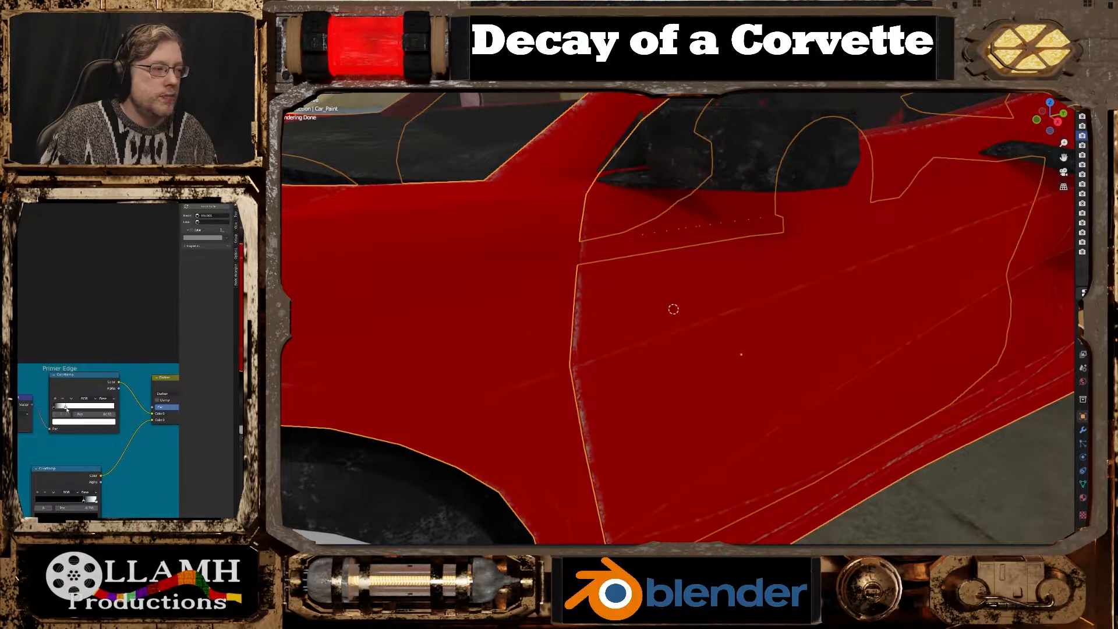
{"action": "left_click_drag", "start_coordinate": [65, 409], "coordinate": [58, 411]}
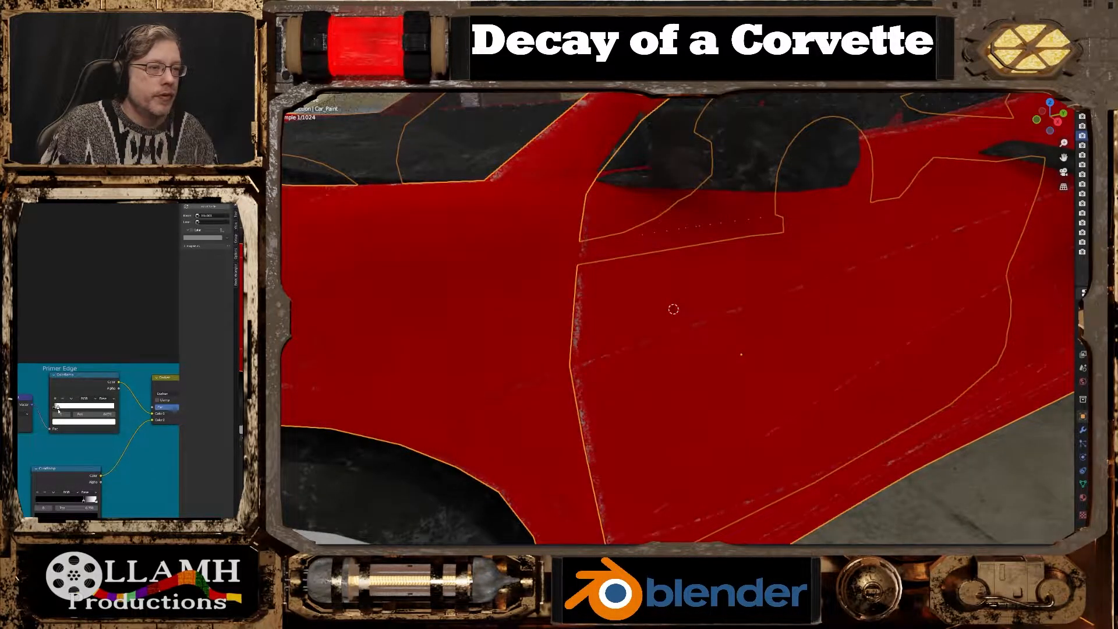
- Check the hood's edge wear and move the noise ColorRamp's white stop in the Primer Edge frame to about 0.87
{"action": "scroll", "coordinate": [651, 466], "scroll_direction": "down", "scroll_amount": 5}
{"action": "middle_click_drag", "start_coordinate": [652, 464], "coordinate": [702, 474]}
{"action": "scroll", "coordinate": [699, 463], "scroll_direction": "up", "scroll_amount": 4}
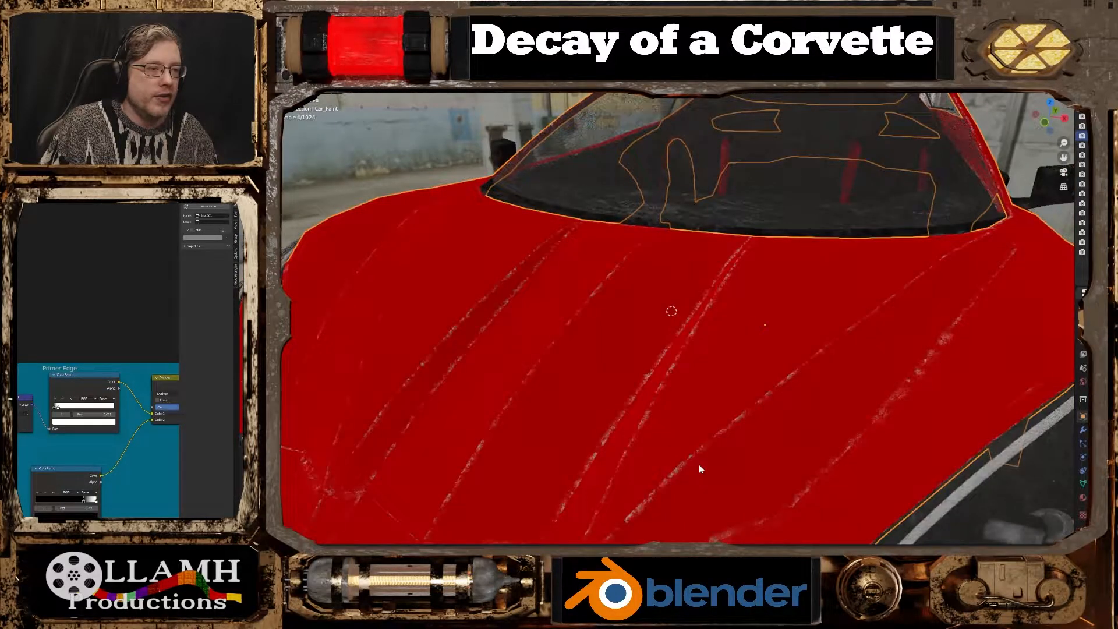
{"action": "scroll", "coordinate": [699, 463], "scroll_direction": "up", "scroll_amount": 3}
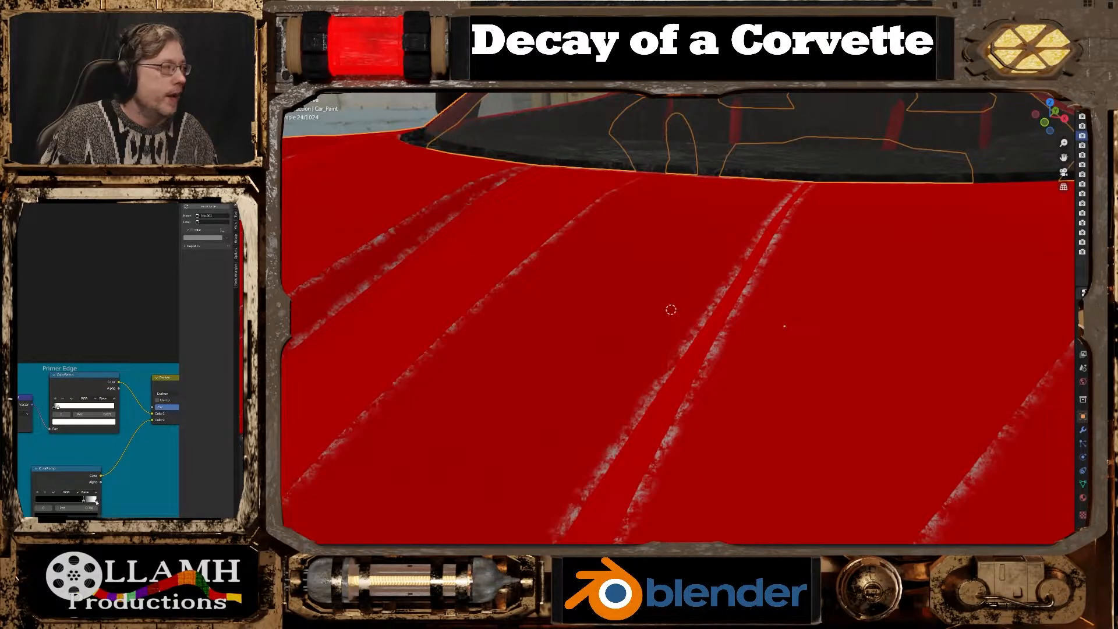
{"action": "left_click_drag", "start_coordinate": [85, 502], "coordinate": [88, 501]}
- Examine the primer wear along the door's front edge and side creases from near and far
{"action": "scroll", "coordinate": [760, 386], "scroll_direction": "down", "scroll_amount": 3}
{"action": "mouse_move", "coordinate": [753, 384]}
{"action": "middle_mouse_down"}
{"action": "mouse_move", "coordinate": [715, 377]}
{"action": "mouse_move", "coordinate": [732, 377]}
{"action": "middle_mouse_up"}
{"action": "scroll", "coordinate": [753, 376], "scroll_direction": "down", "scroll_amount": 2}
{"action": "scroll", "coordinate": [739, 376], "scroll_direction": "up", "scroll_amount": 2}
{"action": "scroll", "coordinate": [732, 374], "scroll_direction": "up", "scroll_amount": 5}
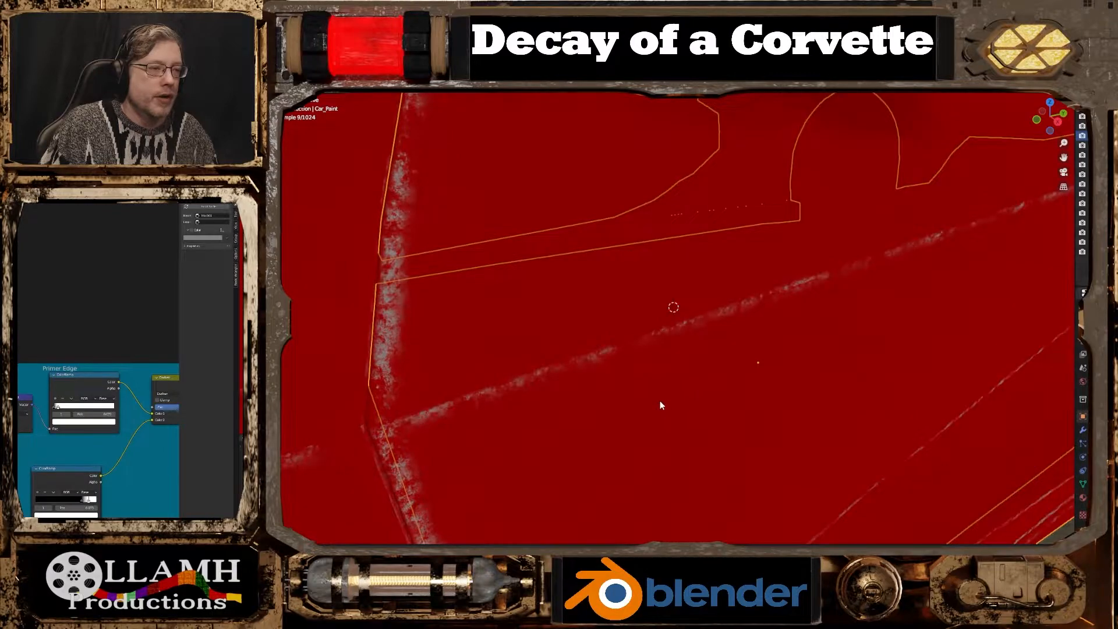
{"action": "scroll", "coordinate": [660, 400], "scroll_direction": "down", "scroll_amount": 5}
{"action": "middle_click_drag", "start_coordinate": [659, 403], "coordinate": [651, 400]}
{"action": "scroll", "coordinate": [653, 397], "scroll_direction": "up", "scroll_amount": 5}
{"action": "scroll", "coordinate": [649, 398], "scroll_direction": "down", "scroll_amount": 5}
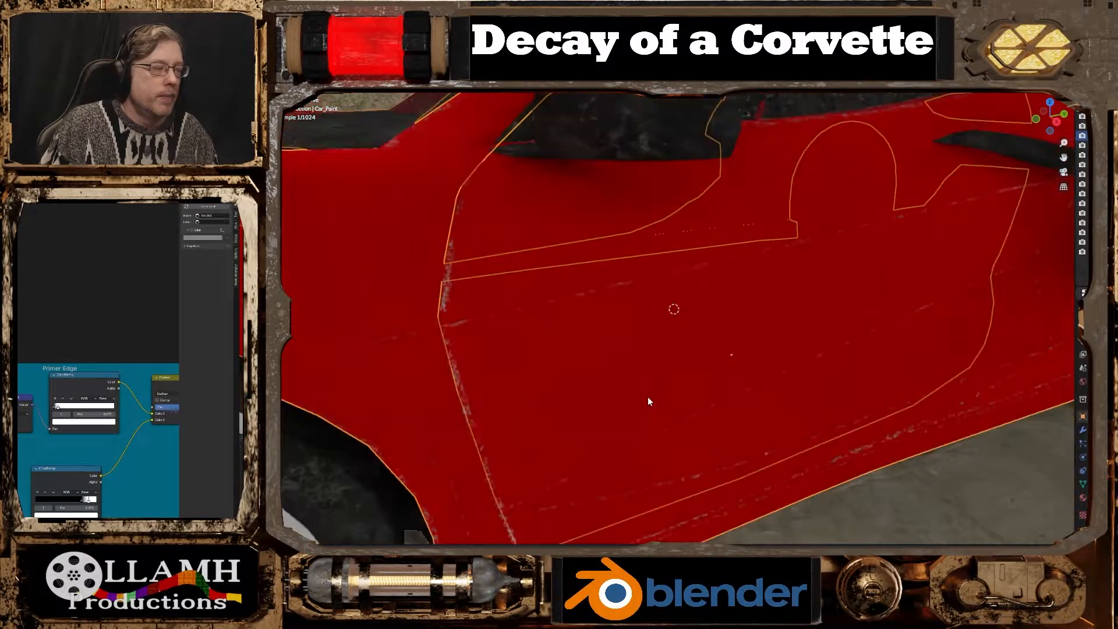
{"action": "scroll", "coordinate": [116, 337], "scroll_direction": "down", "scroll_amount": 1}
- Set the blend mode of the Mix node feeding the Principled shader to Add and check the side and hood
{"action": "middle_click_drag", "start_coordinate": [106, 330], "coordinate": [34, 300]}
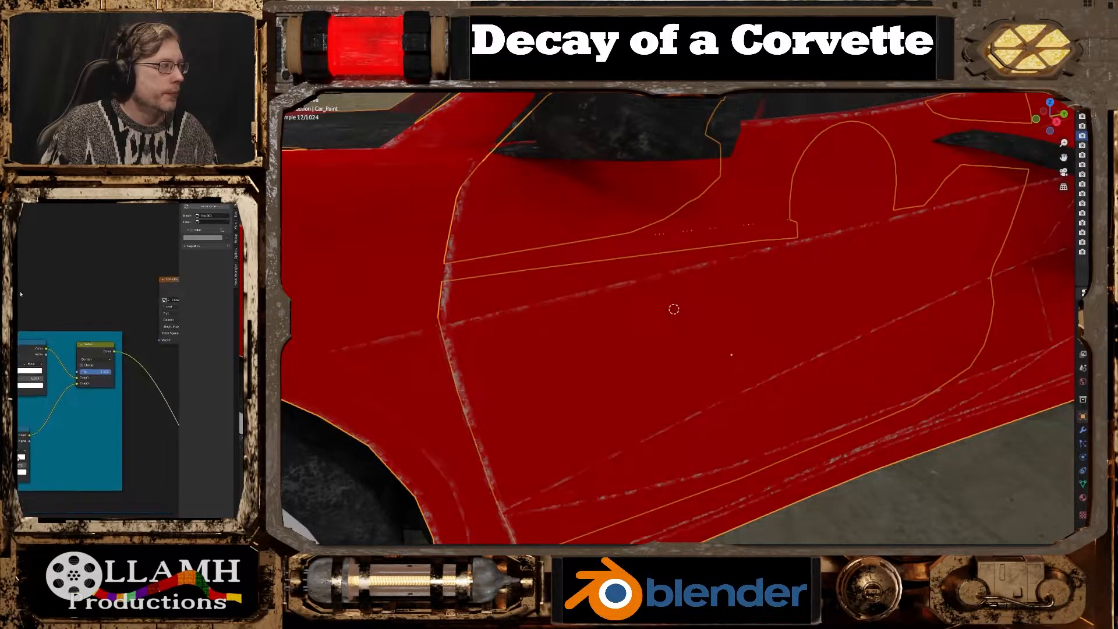
{"action": "middle_click_drag", "start_coordinate": [18, 458], "coordinate": [116, 359]}
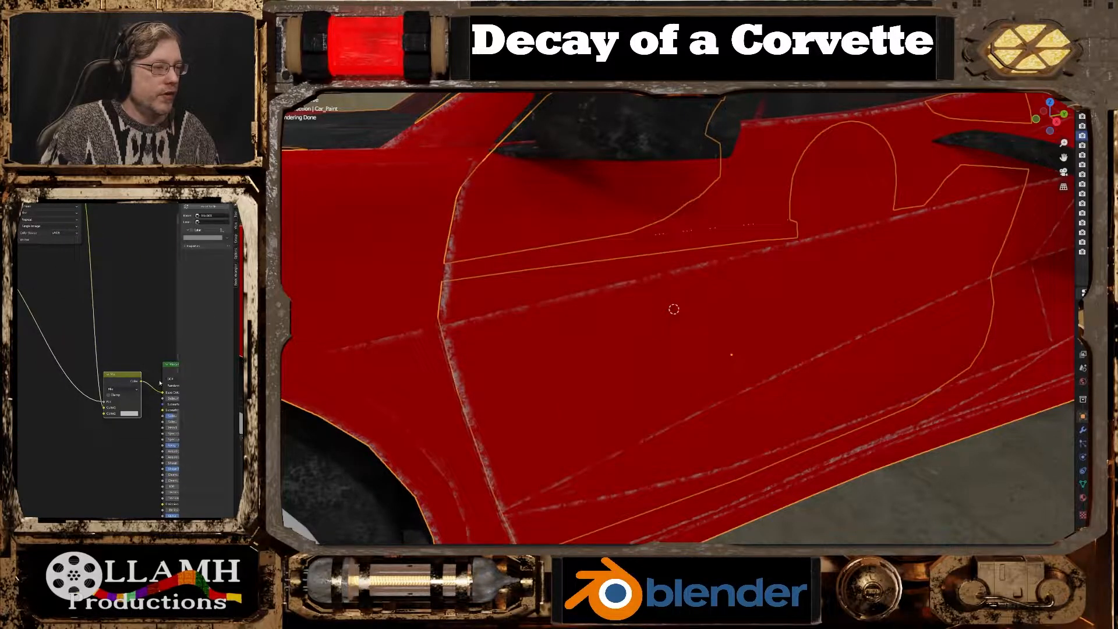
{"action": "left_click", "coordinate": [127, 391]}
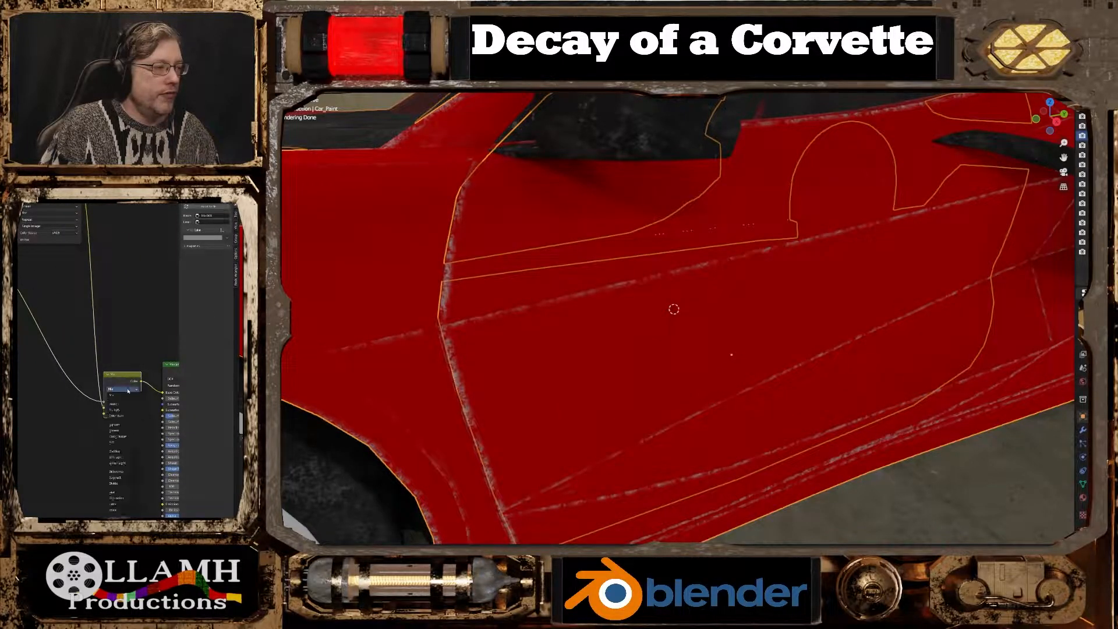
{"action": "left_click", "coordinate": [124, 443]}
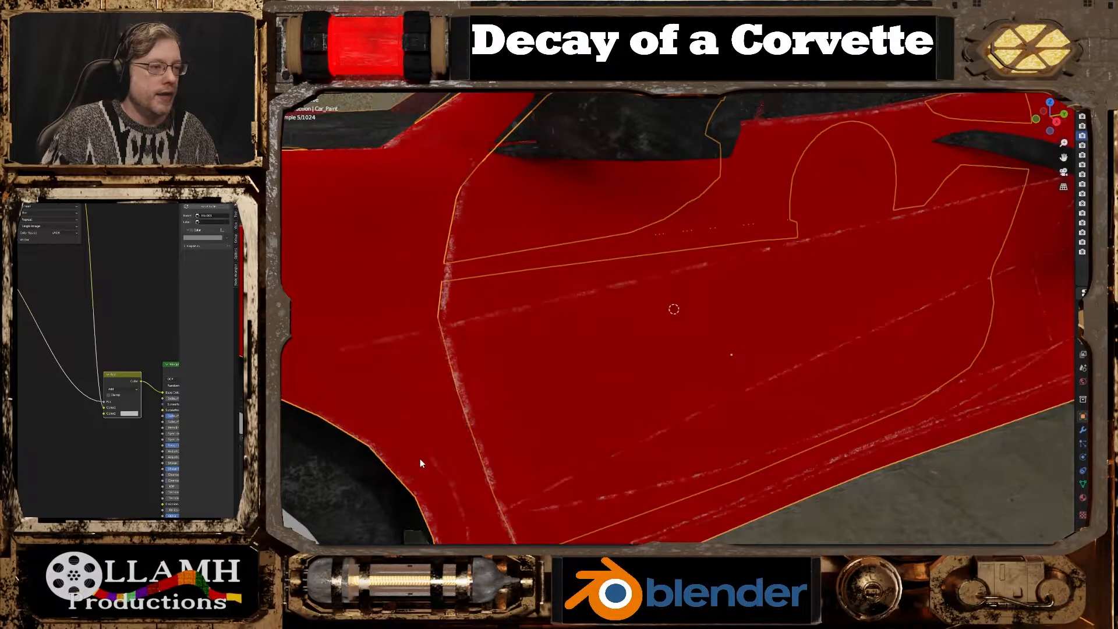
{"action": "middle_click_drag", "start_coordinate": [425, 456], "coordinate": [521, 448]}
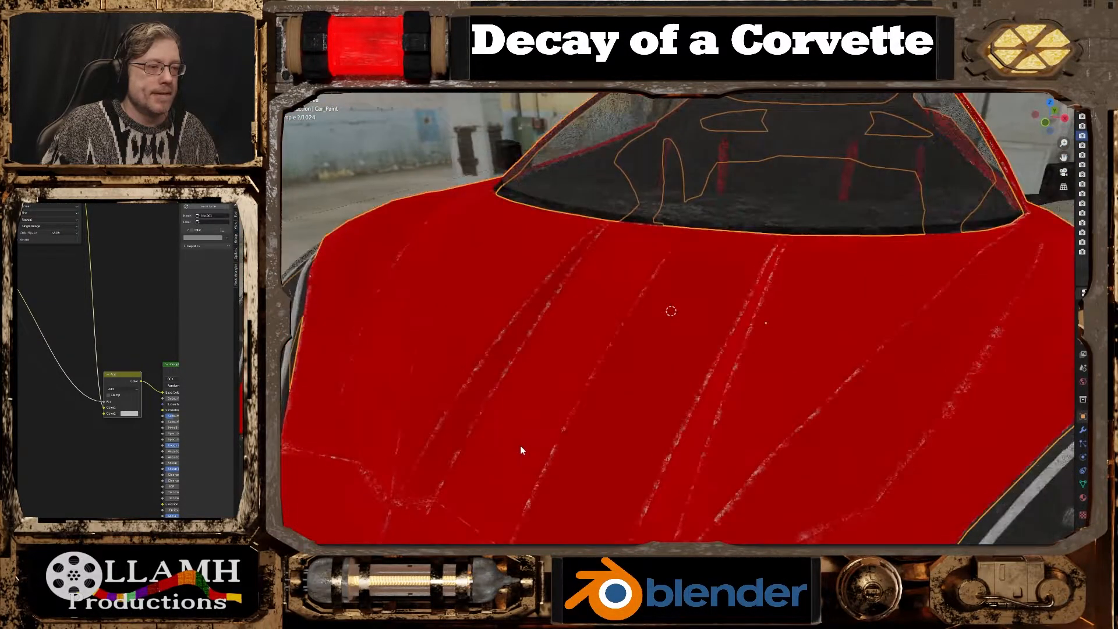
{"action": "mouse_move", "coordinate": [747, 425]}
{"action": "middle_mouse_down"}
{"action": "mouse_move", "coordinate": [752, 412]}
{"action": "mouse_move", "coordinate": [740, 415]}
{"action": "middle_mouse_up"}
{"action": "scroll", "coordinate": [752, 415], "scroll_direction": "down", "scroll_amount": 5}
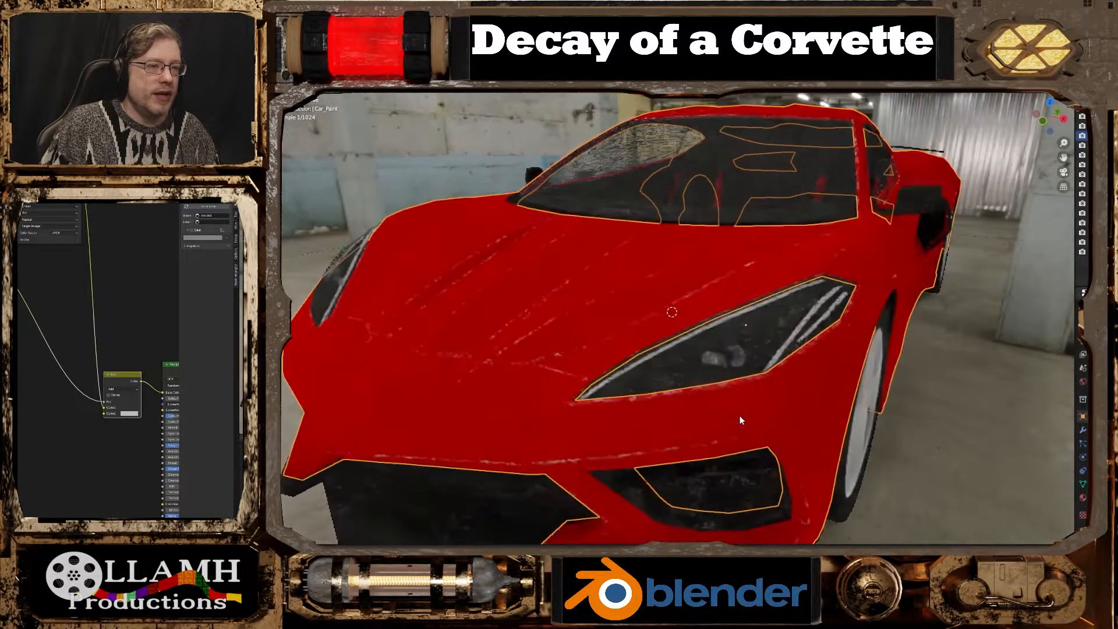
- Compare the Mix blend mode with Add on that node, returning it to Add and viewing the hood
{"action": "left_click", "coordinate": [129, 389]}
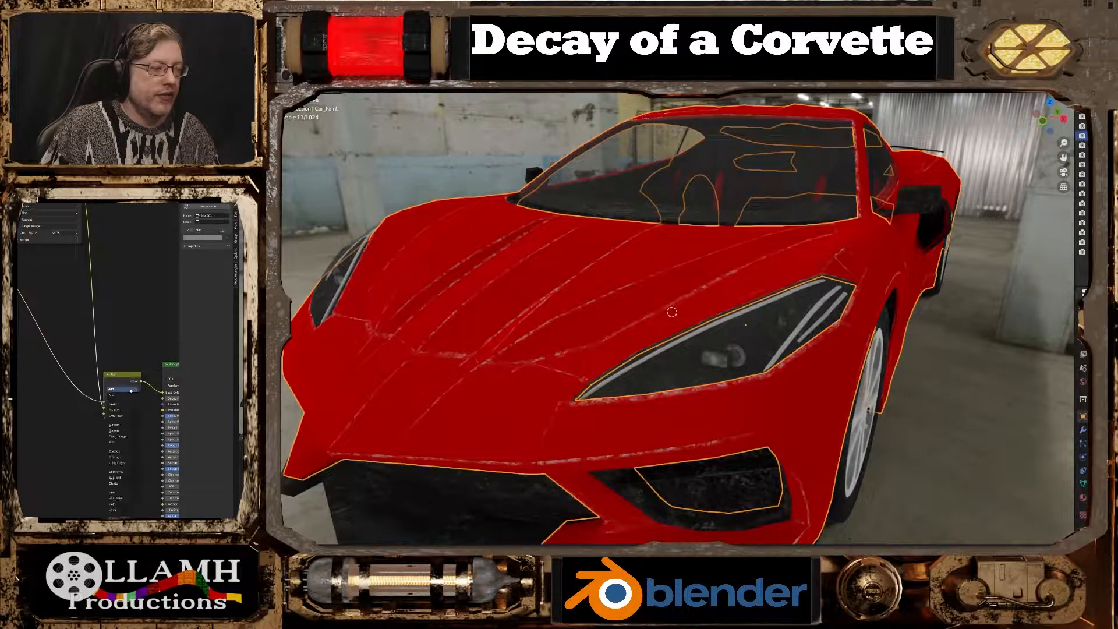
{"action": "left_click", "coordinate": [129, 397]}
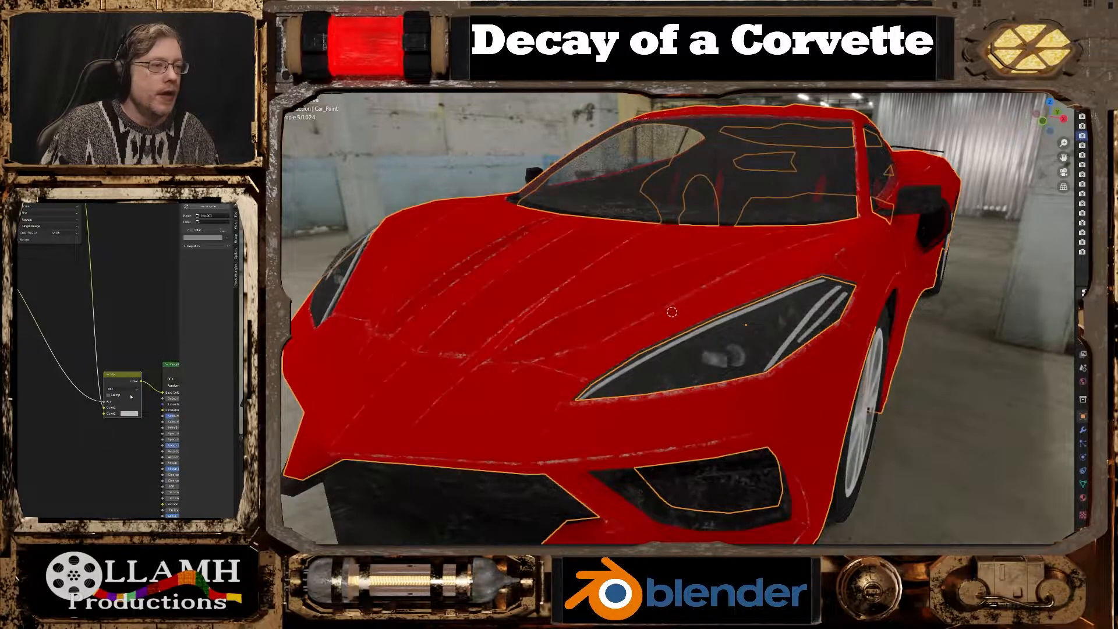
{"action": "left_click", "coordinate": [132, 391]}
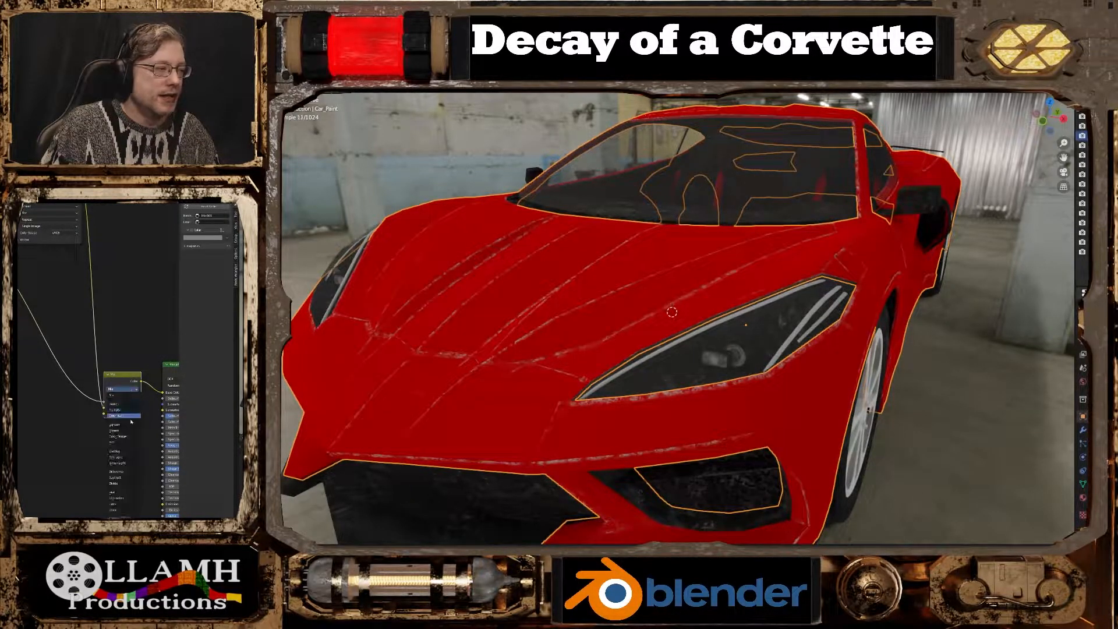
{"action": "left_click", "coordinate": [125, 443]}
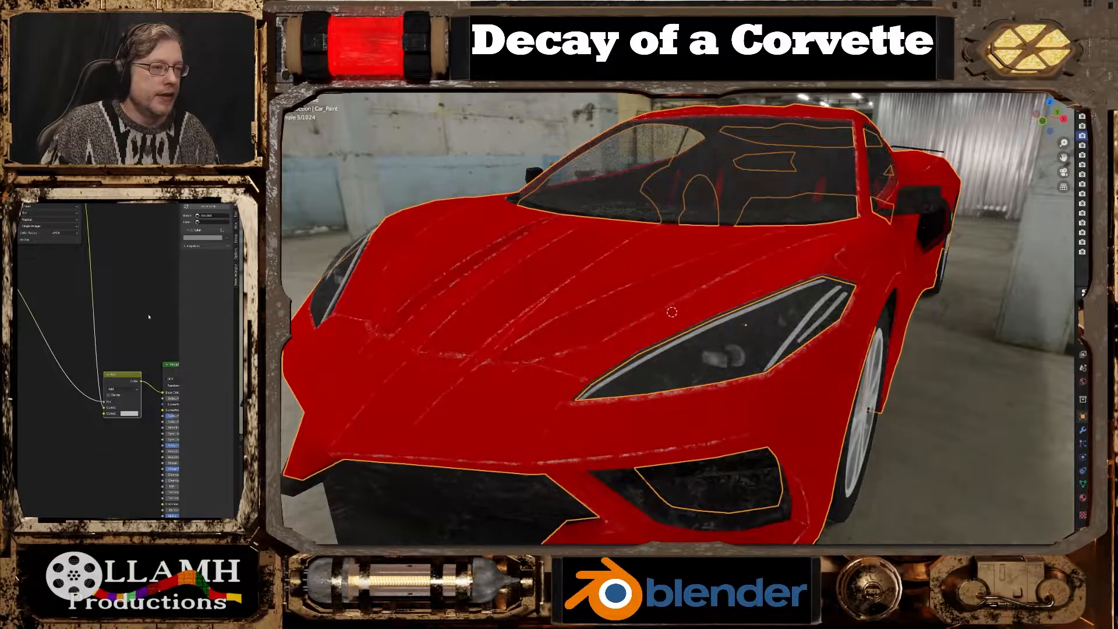
{"action": "middle_click_drag", "start_coordinate": [373, 379], "coordinate": [377, 387]}
{"action": "scroll", "coordinate": [150, 296], "scroll_direction": "down", "scroll_amount": 1}
- Try the edge-wear ColorRamp's white stop slightly farther from the black stop and partly back, checking the fender and hood
{"action": "middle_click_drag", "start_coordinate": [150, 297], "coordinate": [151, 408]}
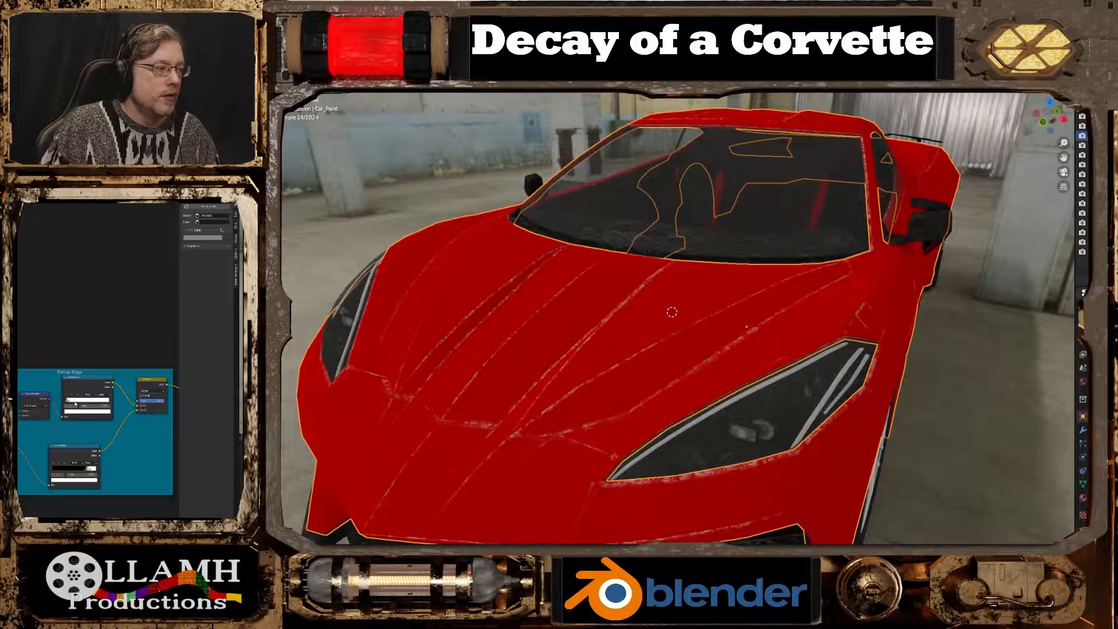
{"action": "left_click_drag", "start_coordinate": [68, 400], "coordinate": [72, 401]}
{"action": "mouse_move", "coordinate": [501, 416]}
{"action": "middle_mouse_down"}
{"action": "mouse_move", "coordinate": [478, 406]}
{"action": "mouse_move", "coordinate": [510, 408]}
{"action": "middle_mouse_up"}
{"action": "scroll", "coordinate": [500, 402], "scroll_direction": "up", "scroll_amount": 3}
{"action": "scroll", "coordinate": [493, 411], "scroll_direction": "down", "scroll_amount": 4}
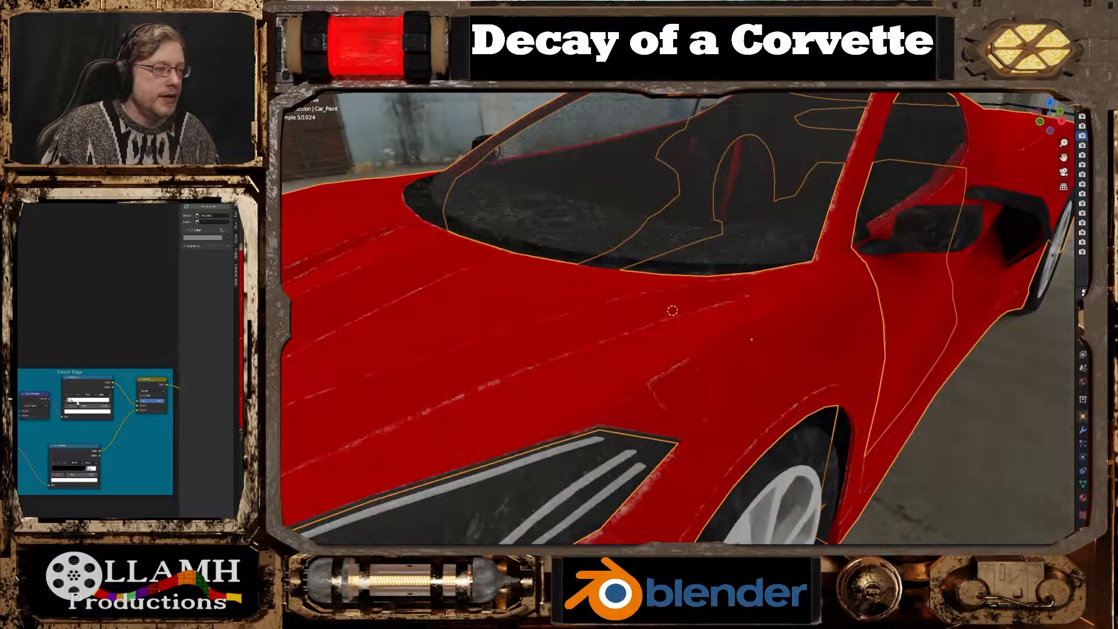
{"action": "left_click_drag", "start_coordinate": [72, 402], "coordinate": [70, 401]}
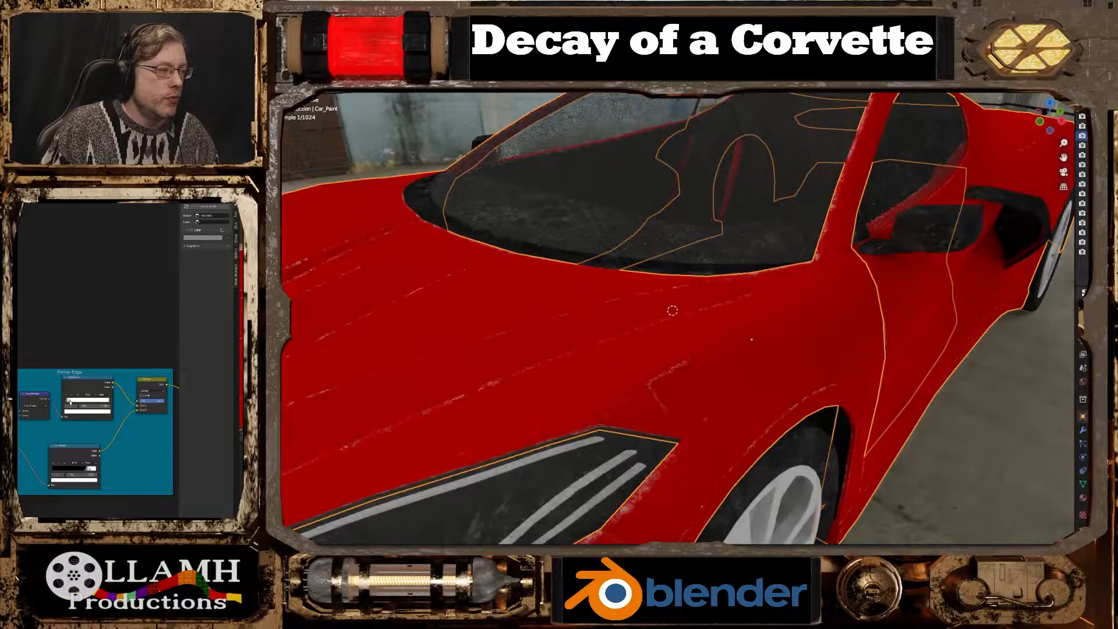
- Make room in the Primer Edge frame and insert a Vector Math node ahead of the edge-wear ColorRamp
{"action": "mouse_move", "coordinate": [55, 373]}
{"action": "middle_mouse_down"}
{"action": "mouse_move", "coordinate": [109, 353]}
{"action": "mouse_move", "coordinate": [70, 357]}
{"action": "middle_mouse_up"}
{"action": "left_click_drag", "start_coordinate": [75, 385], "coordinate": [47, 378]}
{"action": "key", "text": "shift+a"}
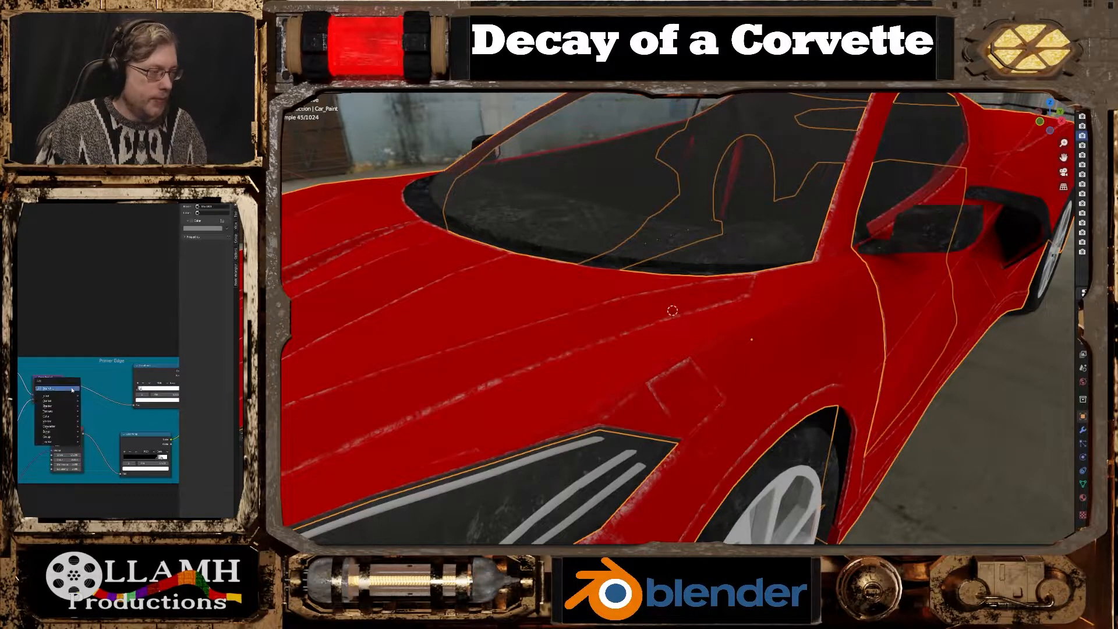
{"action": "left_click", "coordinate": [72, 389]}
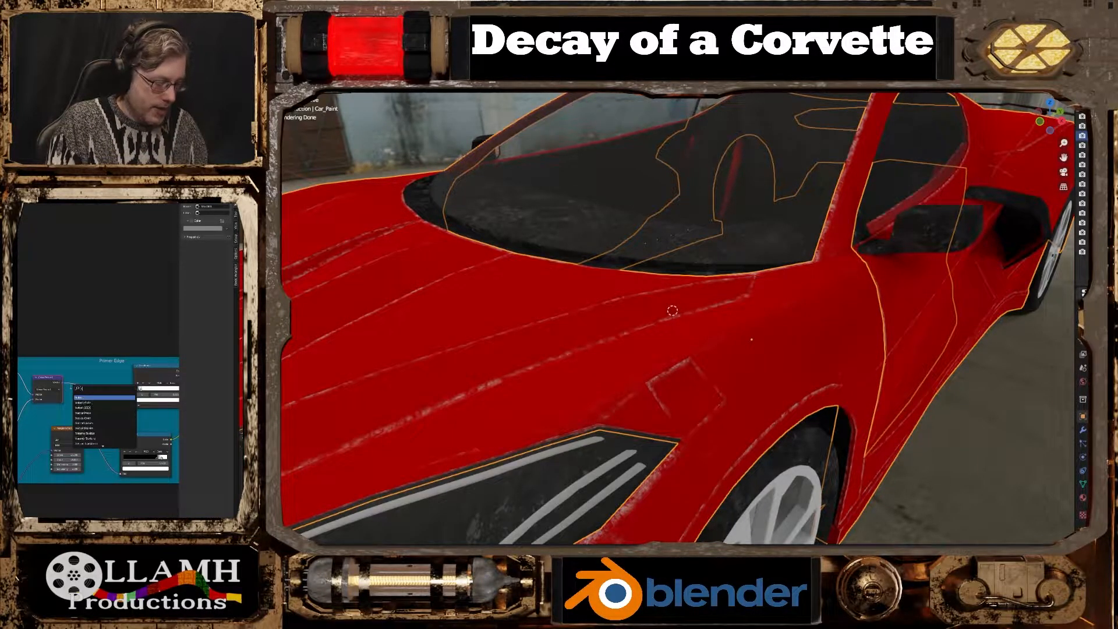
{"action": "type", "text": "vecto"}
{"action": "key", "text": "Return"}
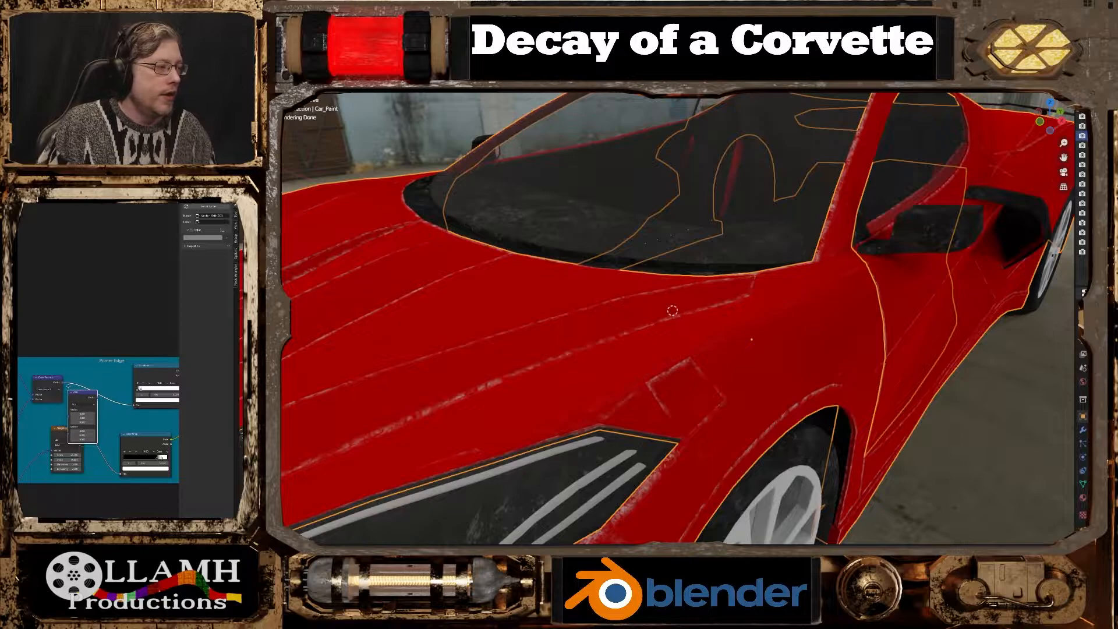
{"action": "left_click", "coordinate": [95, 386]}
- Set the new Vector Math node to Length and connect its Value output to the edge-wear ColorRamp's Fac
{"action": "left_click", "coordinate": [97, 383]}
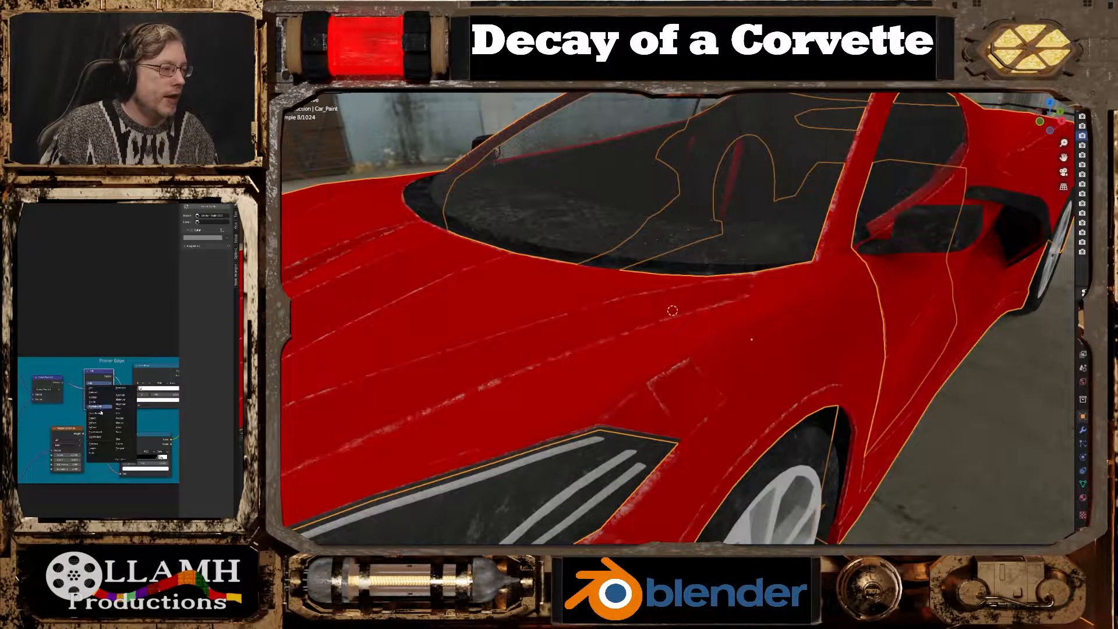
{"action": "left_click", "coordinate": [100, 448]}
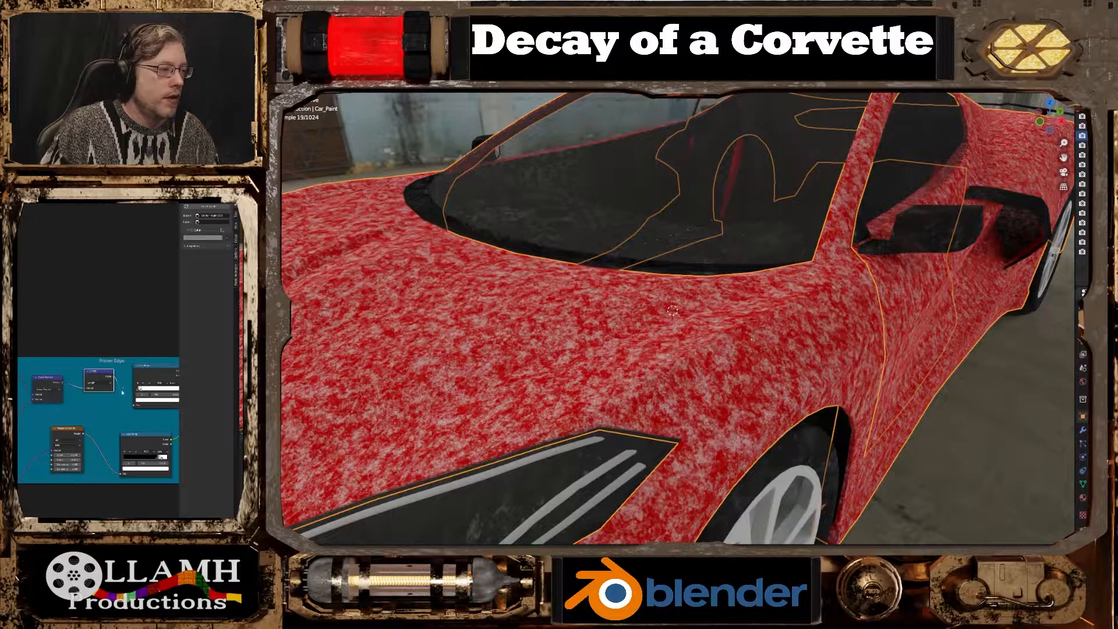
{"action": "left_click_drag", "start_coordinate": [114, 376], "coordinate": [134, 407]}
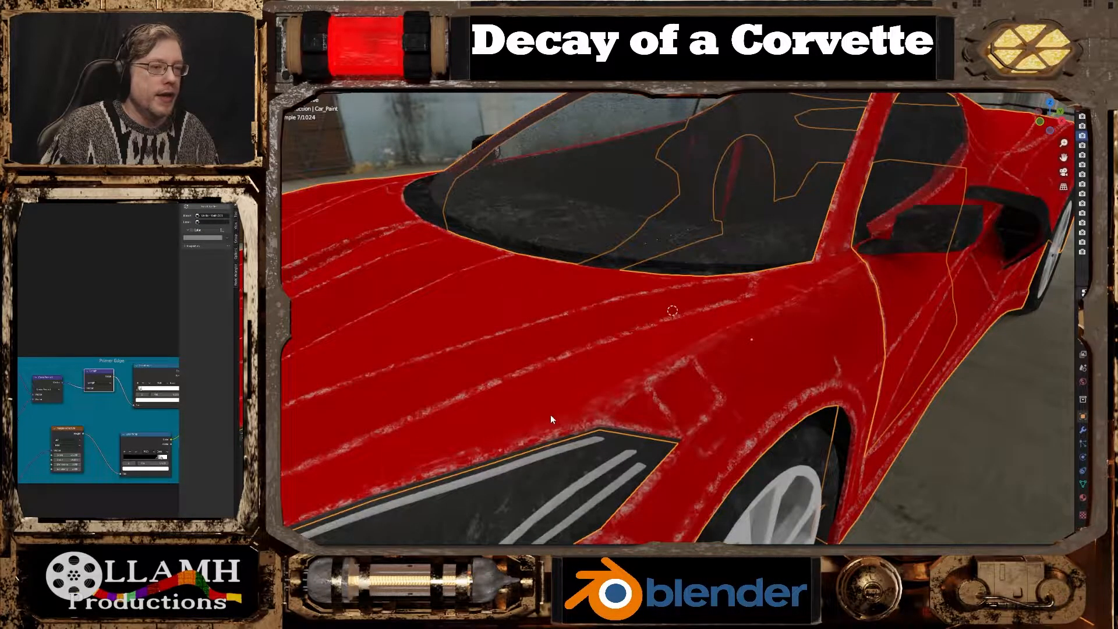
- Try the edge-wear ColorRamp's white stop farther out and at 0.055, checking the wear lines on the hood
{"action": "middle_click_drag", "start_coordinate": [149, 417], "coordinate": [140, 412]}
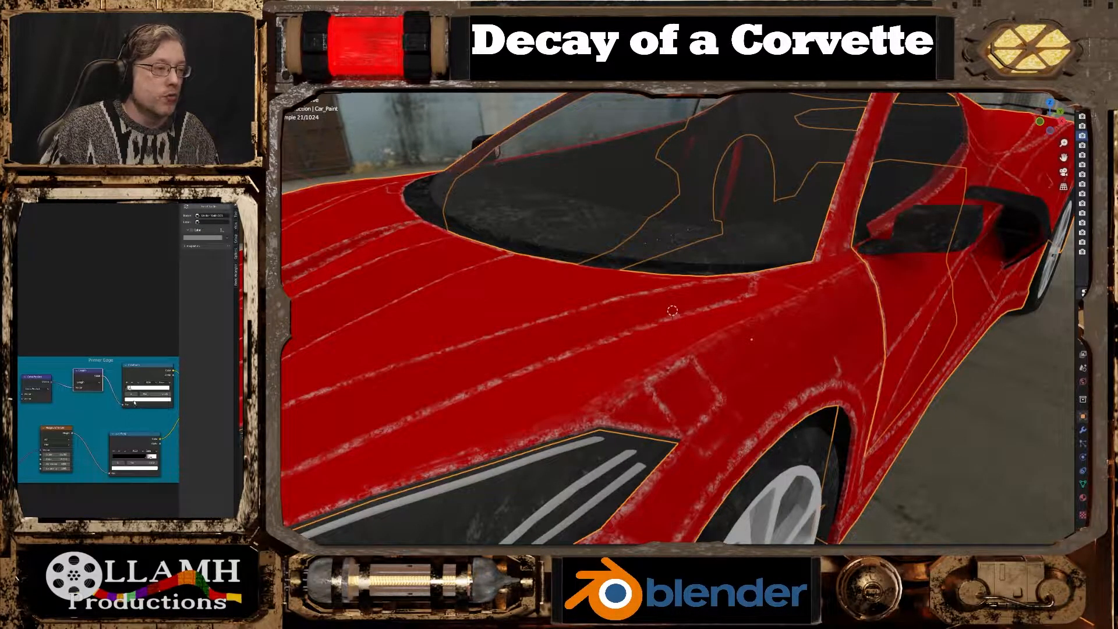
{"action": "left_click_drag", "start_coordinate": [132, 390], "coordinate": [136, 390]}
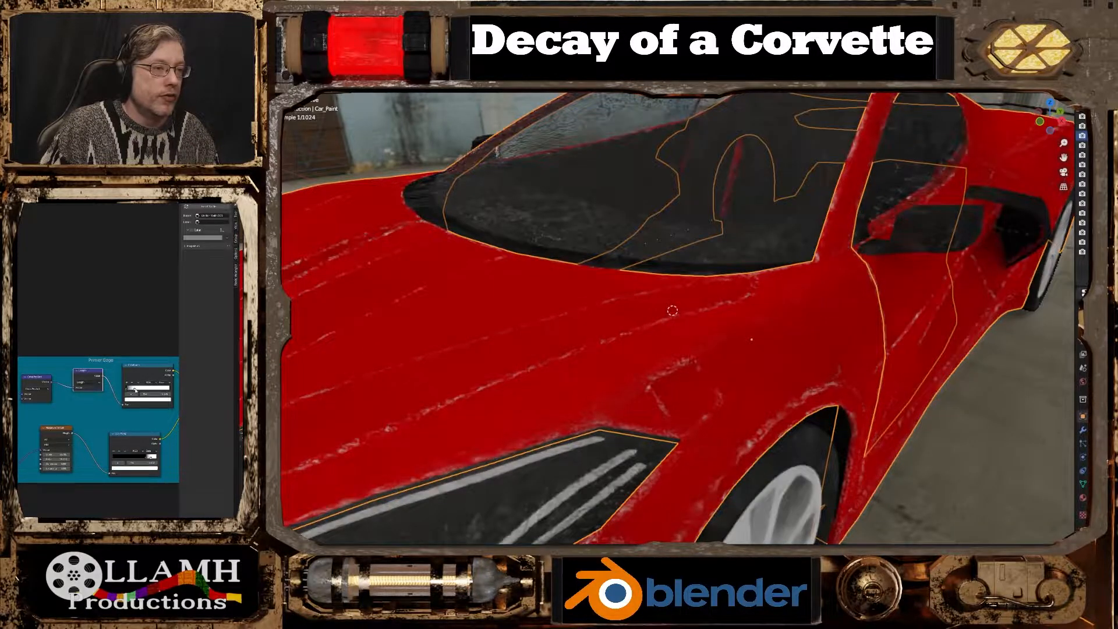
{"action": "middle_click_drag", "start_coordinate": [615, 355], "coordinate": [772, 308]}
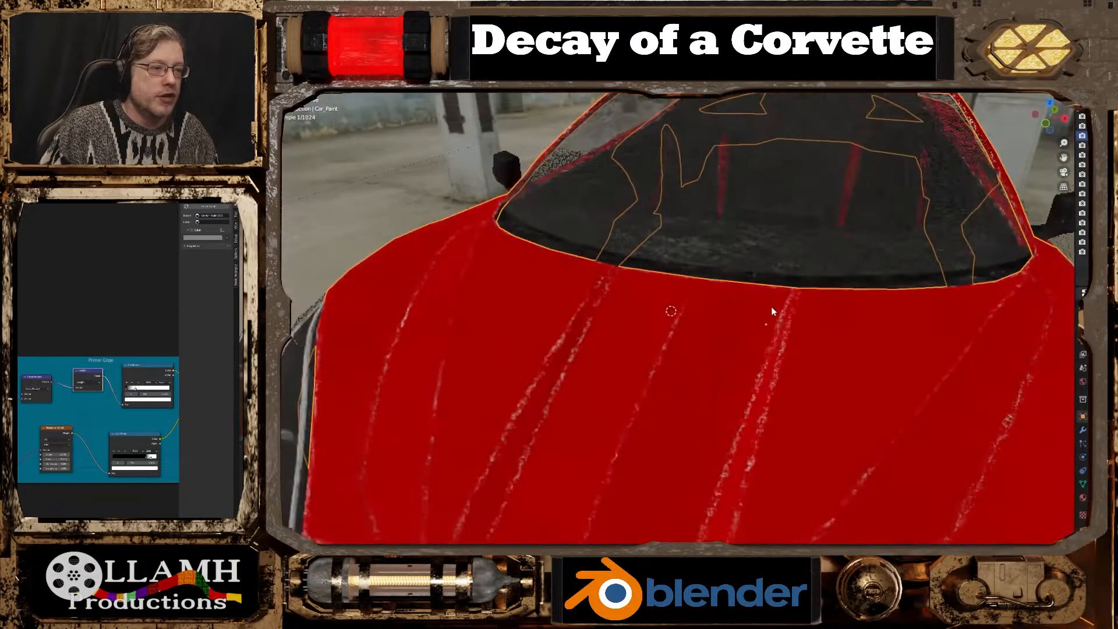
{"action": "scroll", "coordinate": [128, 413], "scroll_direction": "up", "scroll_amount": 1}
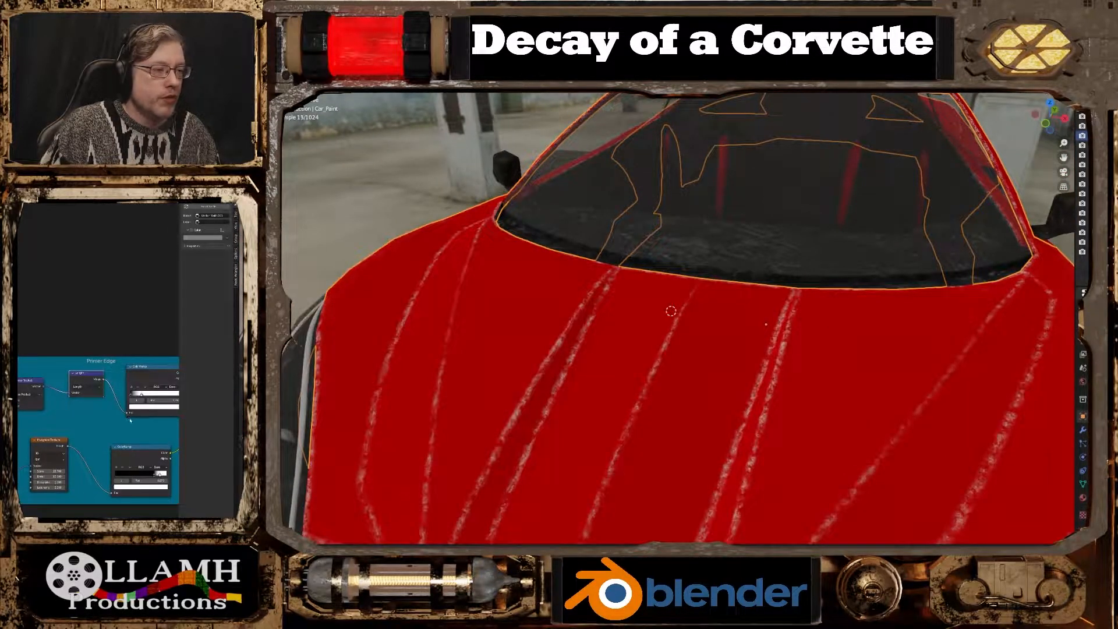
{"action": "scroll", "coordinate": [130, 419], "scroll_direction": "up", "scroll_amount": 3}
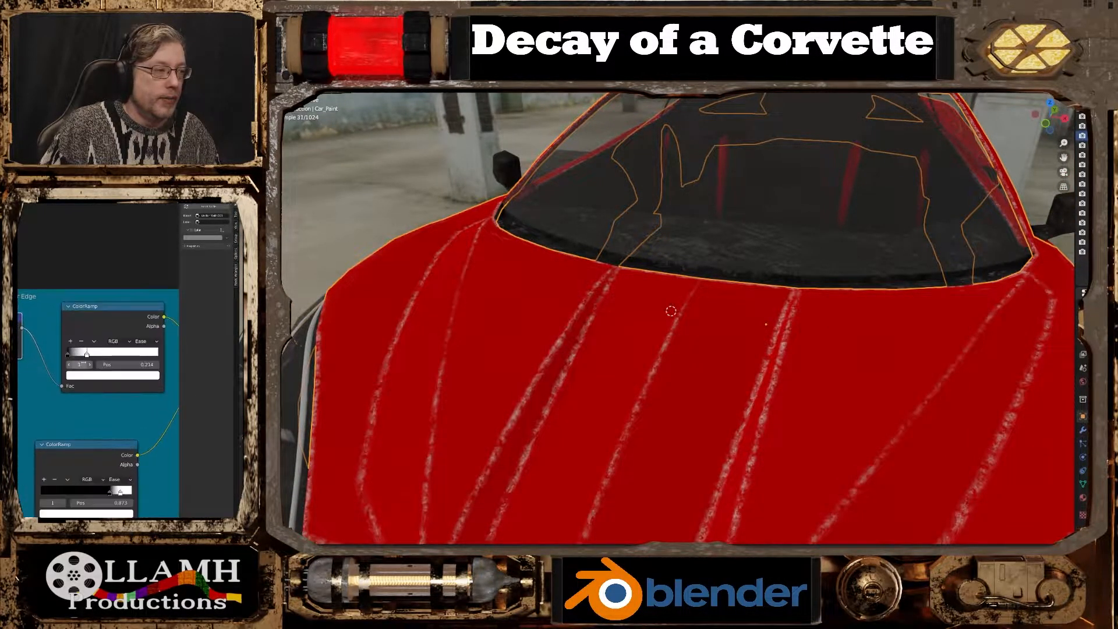
{"action": "mouse_move", "coordinate": [88, 355]}
{"action": "left_mouse_down"}
{"action": "mouse_move", "coordinate": [104, 357]}
{"action": "mouse_move", "coordinate": [72, 356]}
{"action": "left_mouse_up"}
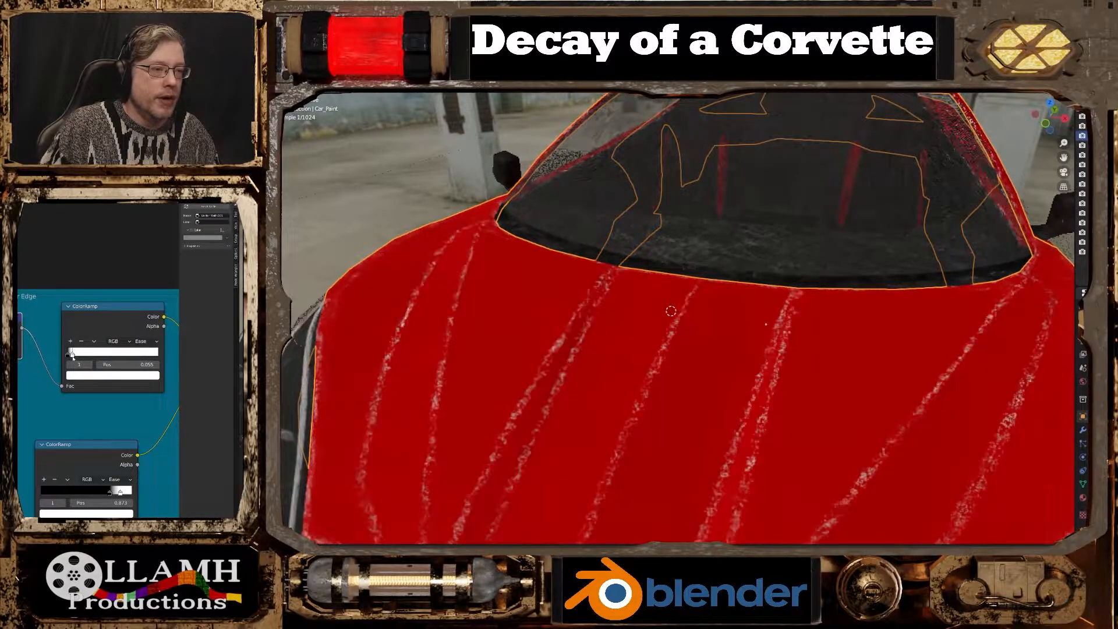
- Try the edge-wear ColorRamp's white stop at about 0.405 and compare the wheel arch and hood creases
{"action": "middle_click_drag", "start_coordinate": [853, 466], "coordinate": [802, 449]}
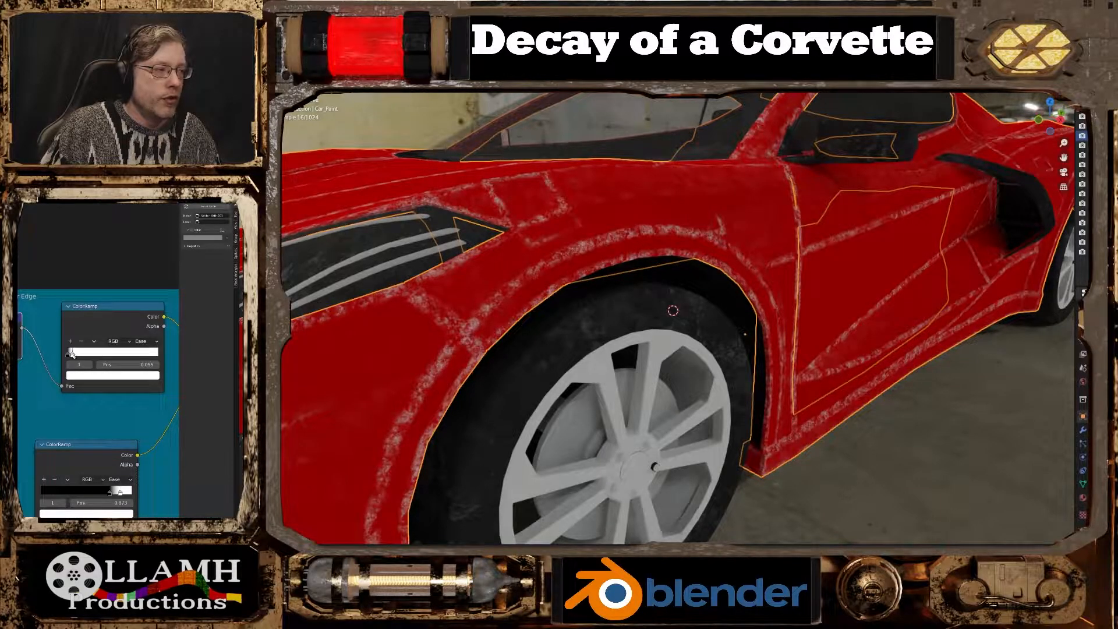
{"action": "left_click_drag", "start_coordinate": [72, 354], "coordinate": [81, 355]}
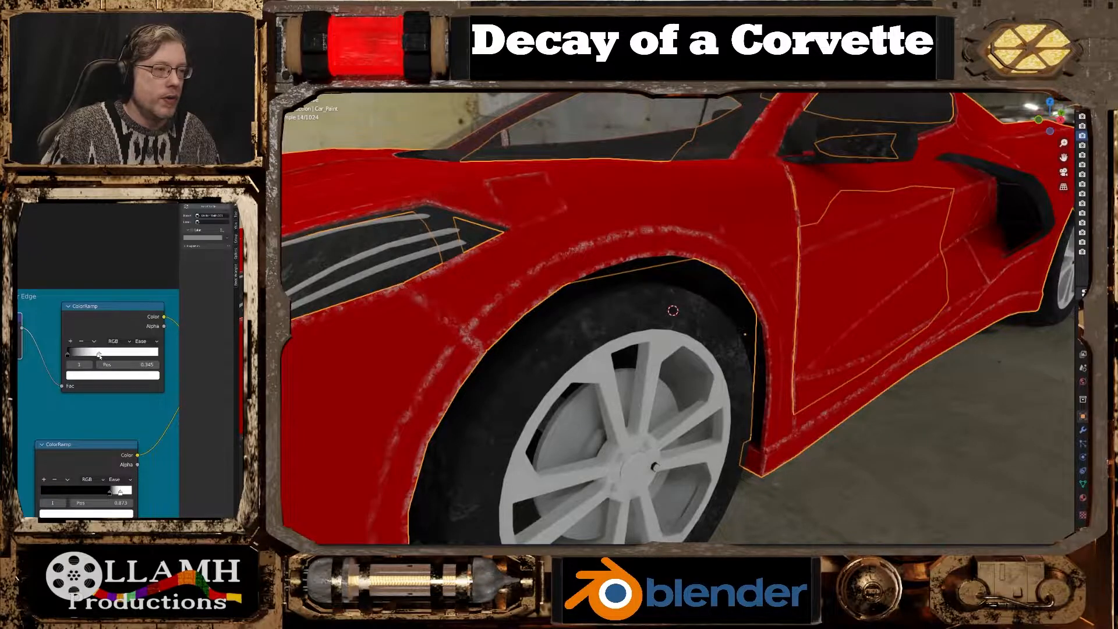
{"action": "left_click_drag", "start_coordinate": [99, 354], "coordinate": [104, 353]}
{"action": "middle_click_drag", "start_coordinate": [704, 378], "coordinate": [614, 412]}
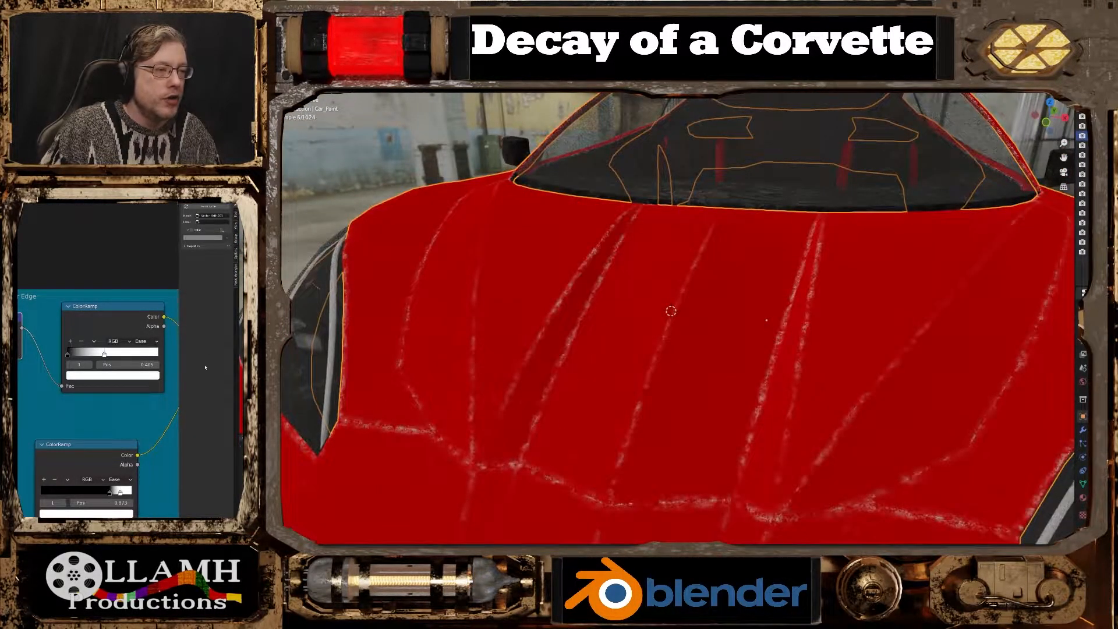
- Move the edge-wear ColorRamp's black stop slightly inward, set its white stop to about 0.359, and check the door sill
{"action": "left_click_drag", "start_coordinate": [68, 354], "coordinate": [92, 356]}
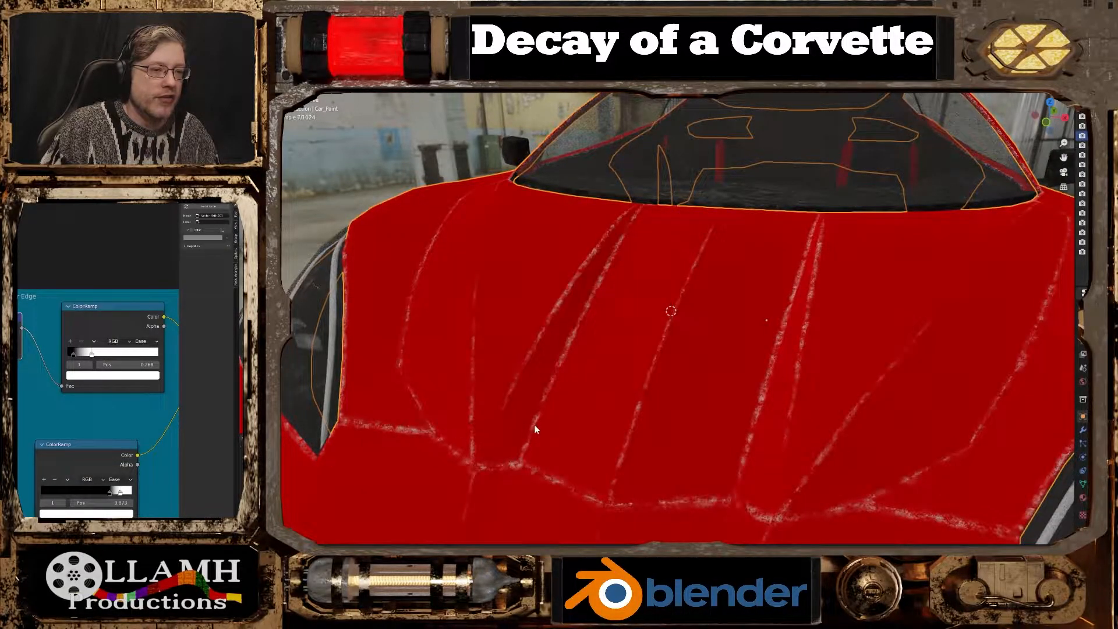
{"action": "left_click_drag", "start_coordinate": [92, 354], "coordinate": [100, 356]}
{"action": "scroll", "coordinate": [878, 387], "scroll_direction": "down", "scroll_amount": 3}
{"action": "middle_click_drag", "start_coordinate": [878, 387], "coordinate": [953, 393]}
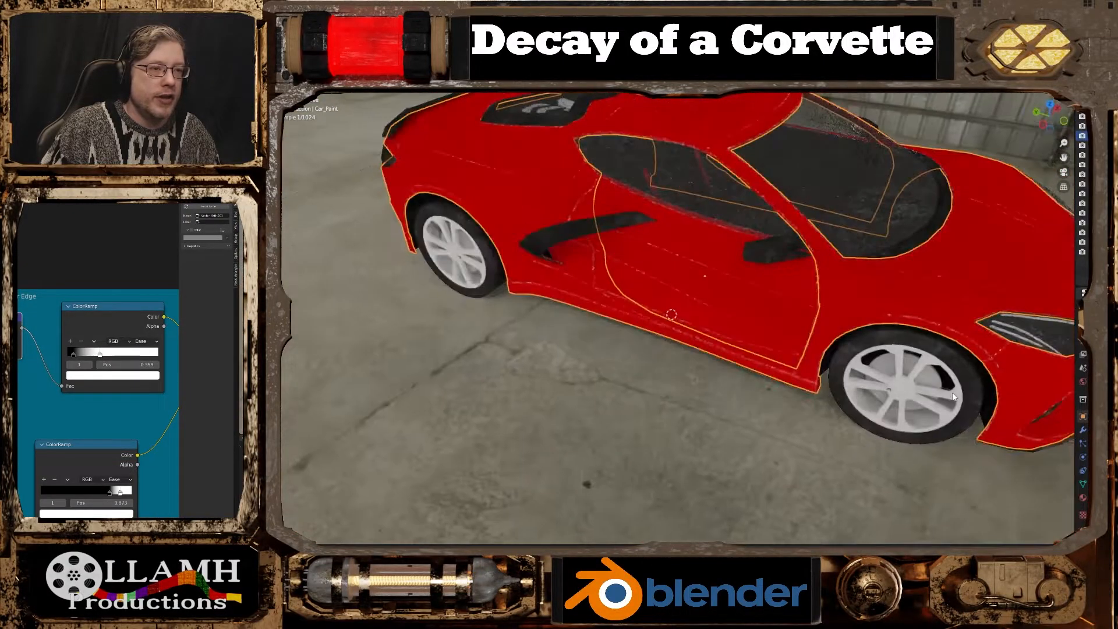
{"action": "scroll", "coordinate": [942, 385], "scroll_direction": "up", "scroll_amount": 5}
{"action": "scroll", "coordinate": [935, 378], "scroll_direction": "down", "scroll_amount": 3}
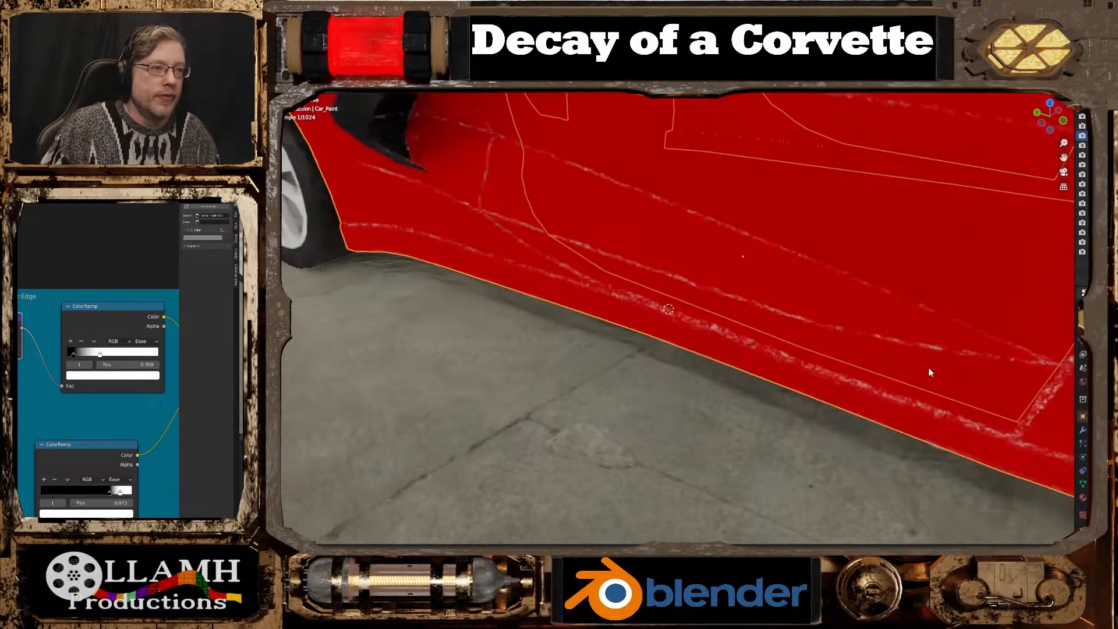
- Set the edge-wear ColorRamp's black stop to about 0.077 and the noise ColorRamp's to about 0.877, checking the sill and hood
{"action": "left_click_drag", "start_coordinate": [76, 359], "coordinate": [74, 356]}
{"action": "mouse_move", "coordinate": [120, 493]}
{"action": "left_mouse_down"}
{"action": "mouse_move", "coordinate": [140, 495]}
{"action": "mouse_move", "coordinate": [121, 493]}
{"action": "left_mouse_up"}
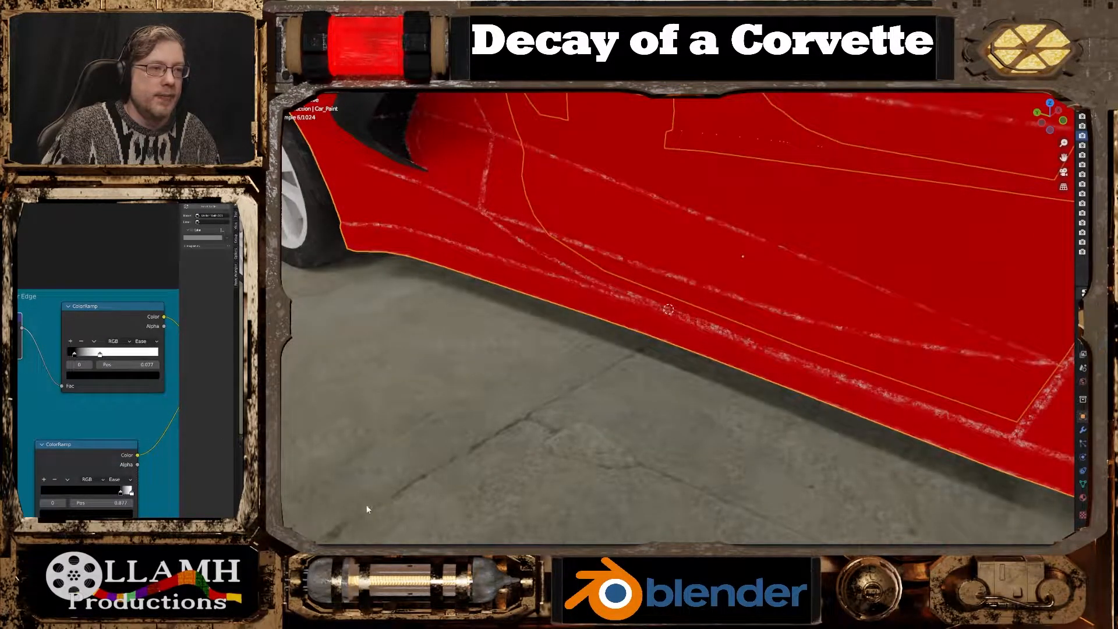
{"action": "middle_click_drag", "start_coordinate": [760, 406], "coordinate": [473, 424]}
{"action": "scroll", "coordinate": [636, 400], "scroll_direction": "down", "scroll_amount": 2}
{"action": "scroll", "coordinate": [634, 393], "scroll_direction": "down", "scroll_amount": 2}
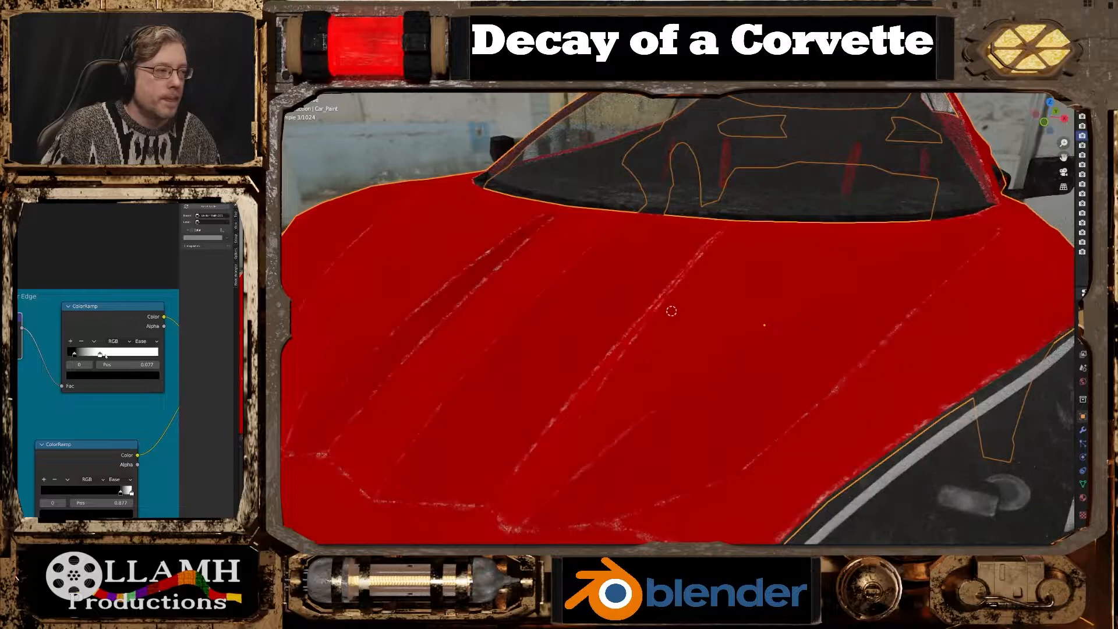
- Pull the edge-wear ColorRamp's white stop in to about 0.200 and nudge its black stop inward
{"action": "left_click_drag", "start_coordinate": [100, 354], "coordinate": [88, 355]}
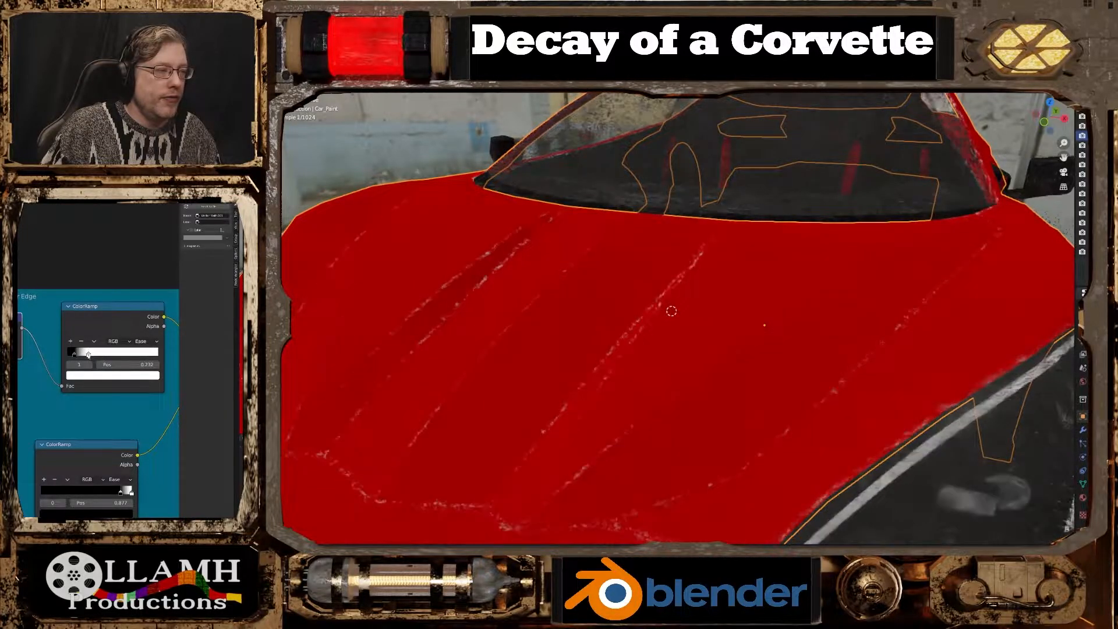
{"action": "left_click", "coordinate": [68, 354]}
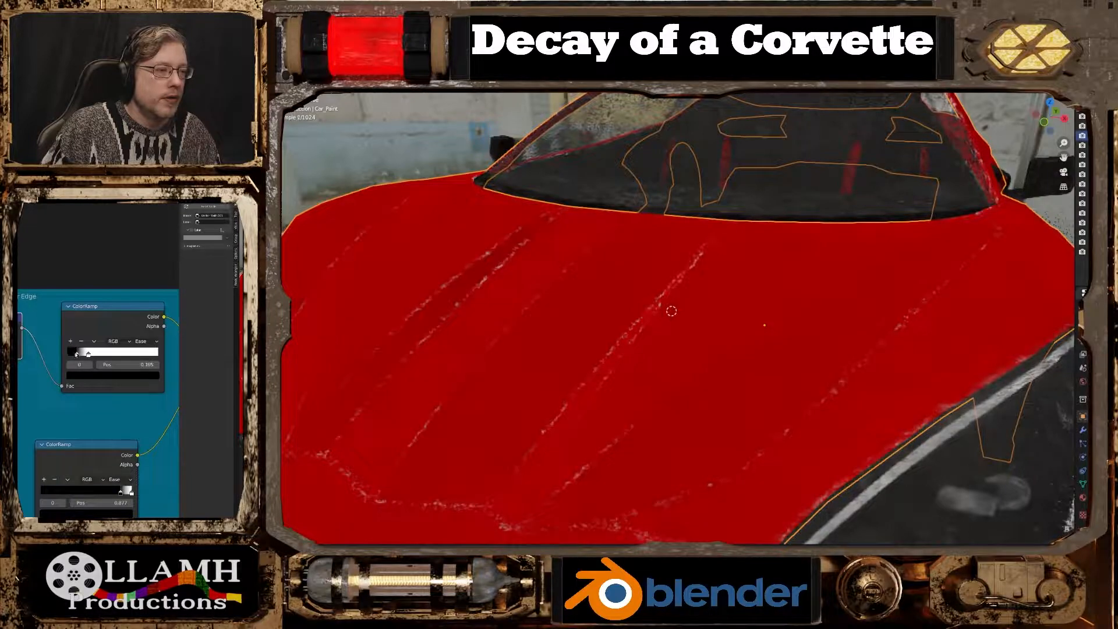
{"action": "left_click_drag", "start_coordinate": [88, 354], "coordinate": [86, 355]}
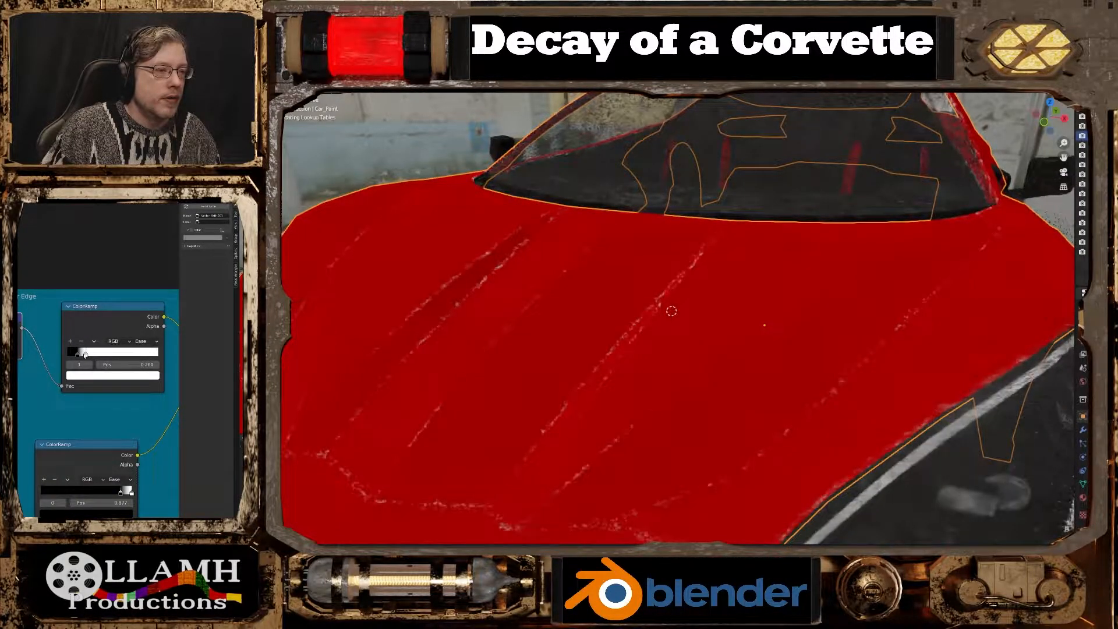
- Try the Bevel node's radius at 0, 0.2 and 0.1, comparing the edge wear on the hood
{"action": "middle_click_drag", "start_coordinate": [85, 354], "coordinate": [109, 403]}
{"action": "scroll", "coordinate": [108, 409], "scroll_direction": "up", "scroll_amount": 2}
{"action": "scroll", "coordinate": [109, 401], "scroll_direction": "up", "scroll_amount": 3}
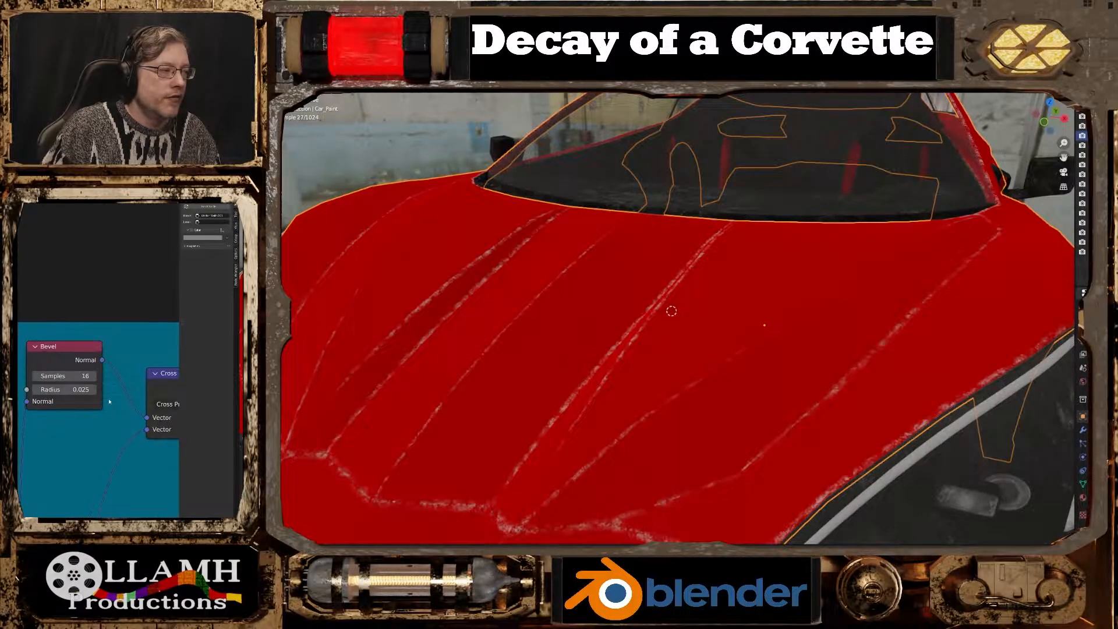
{"action": "left_click", "coordinate": [36, 391]}
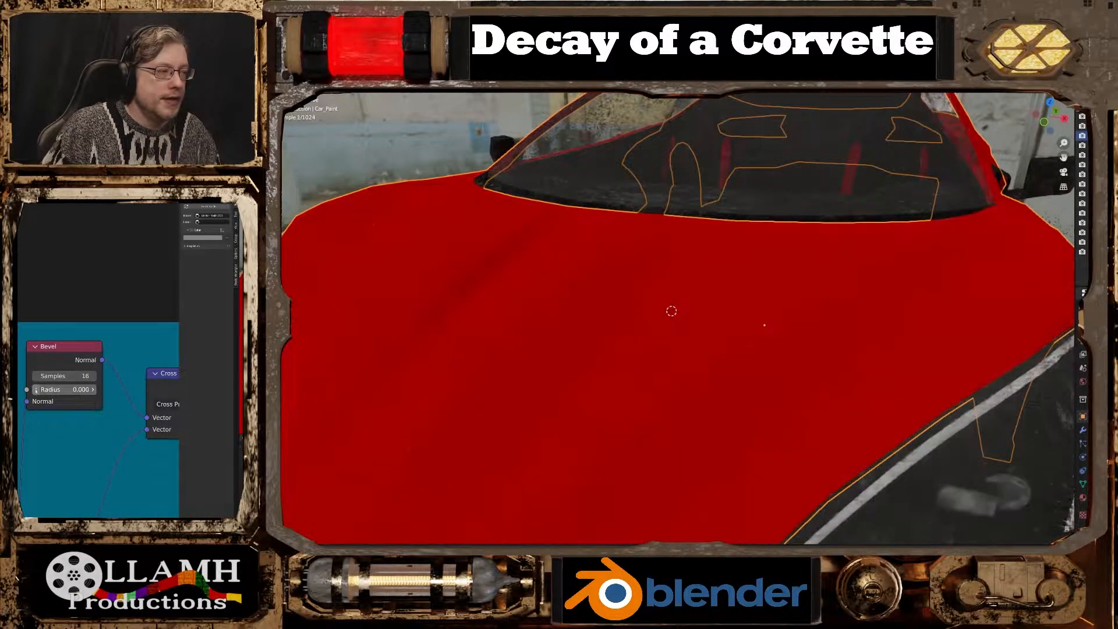
{"action": "left_click", "coordinate": [93, 389]}
{"action": "left_click", "coordinate": [93, 390]}
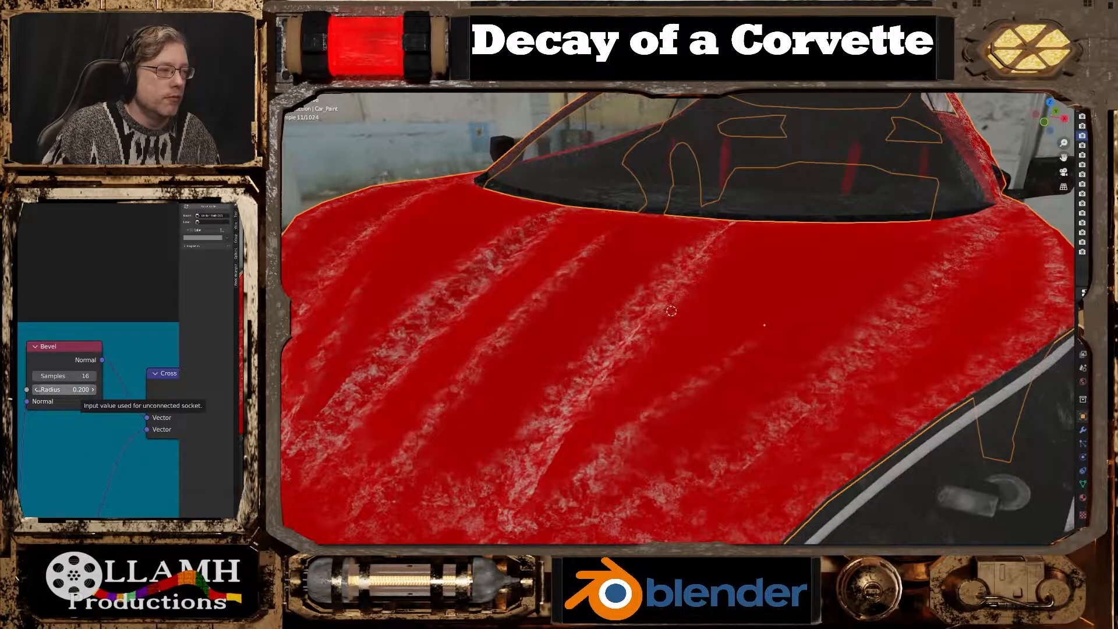
{"action": "left_click", "coordinate": [36, 389]}
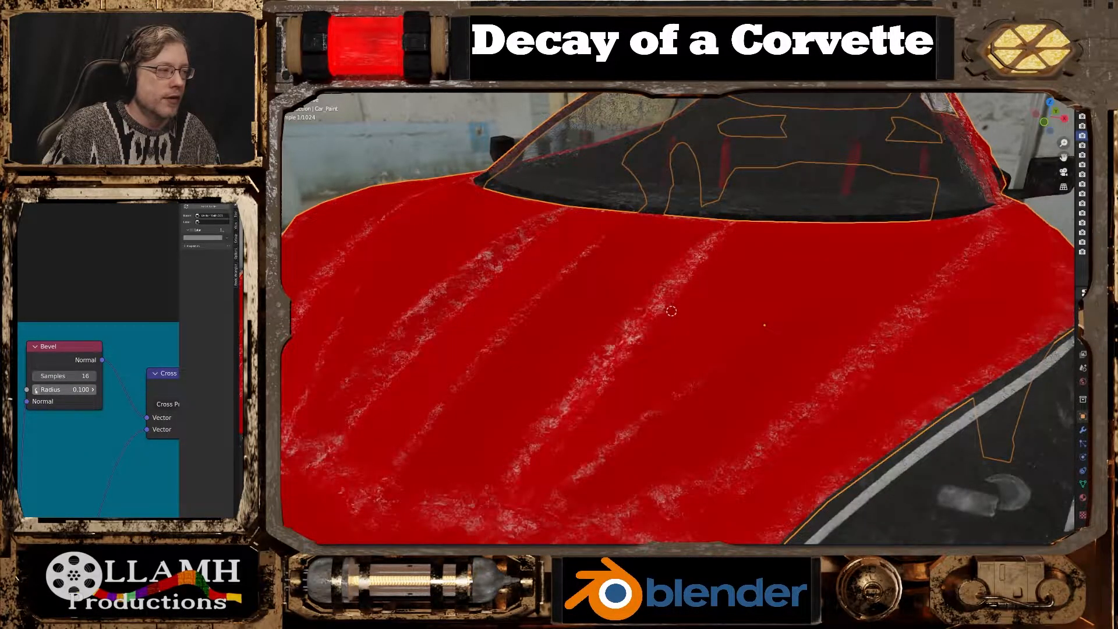
- Try a Bevel radius of 0.05 and inspect the wear lines on the hood, front fender and door
{"action": "left_click", "coordinate": [84, 389]}
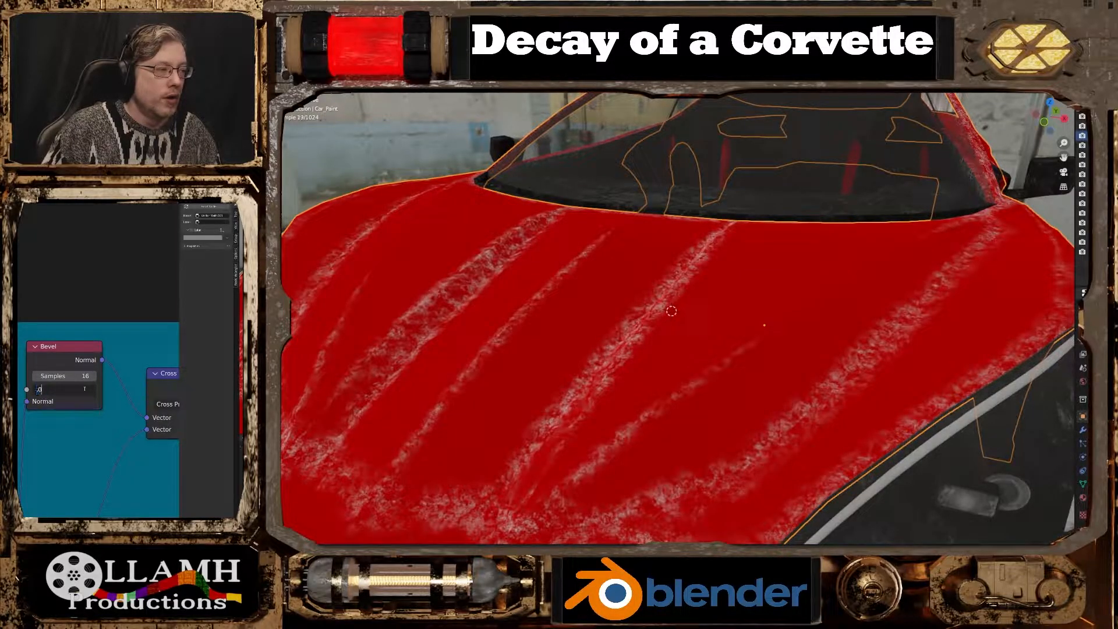
{"action": "key", "text": "Return"}
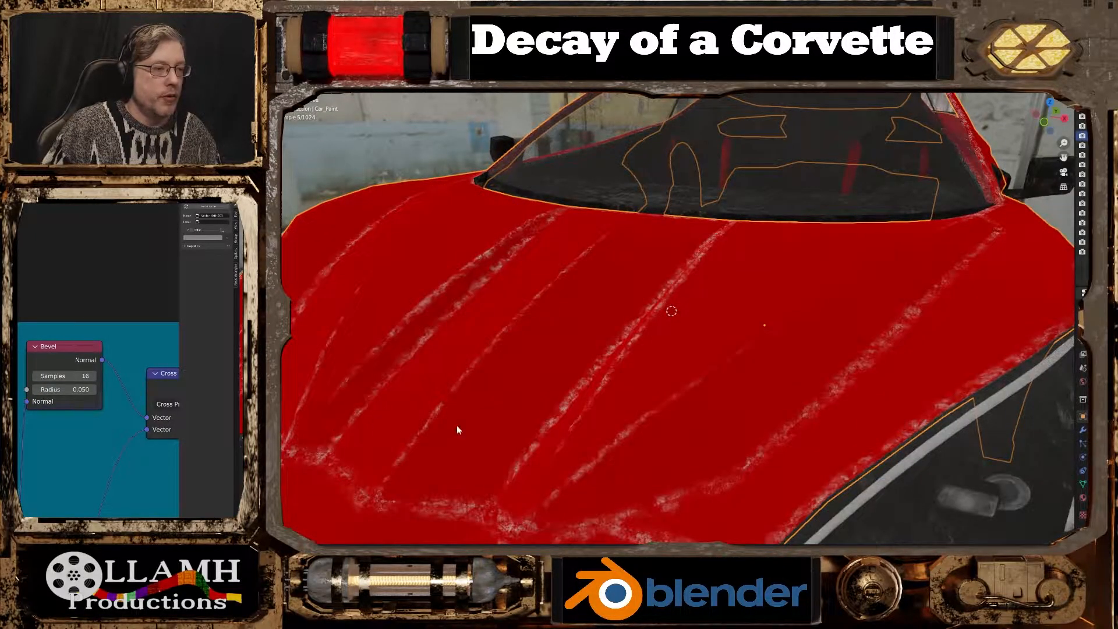
{"action": "middle_click_drag", "start_coordinate": [456, 429], "coordinate": [546, 442]}
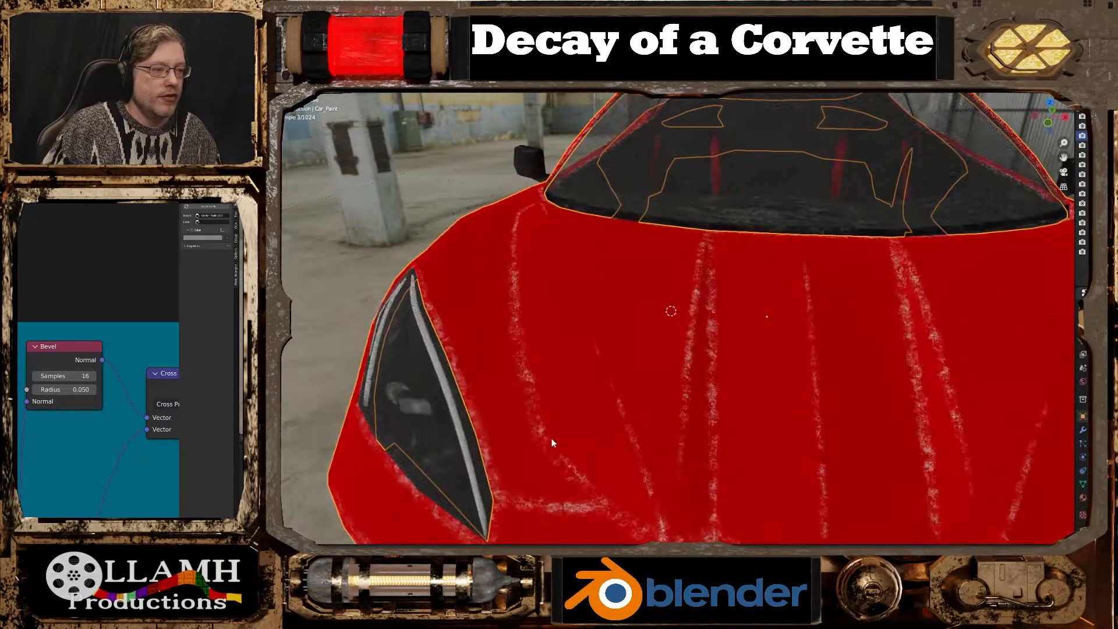
{"action": "middle_click_drag", "start_coordinate": [697, 461], "coordinate": [636, 460]}
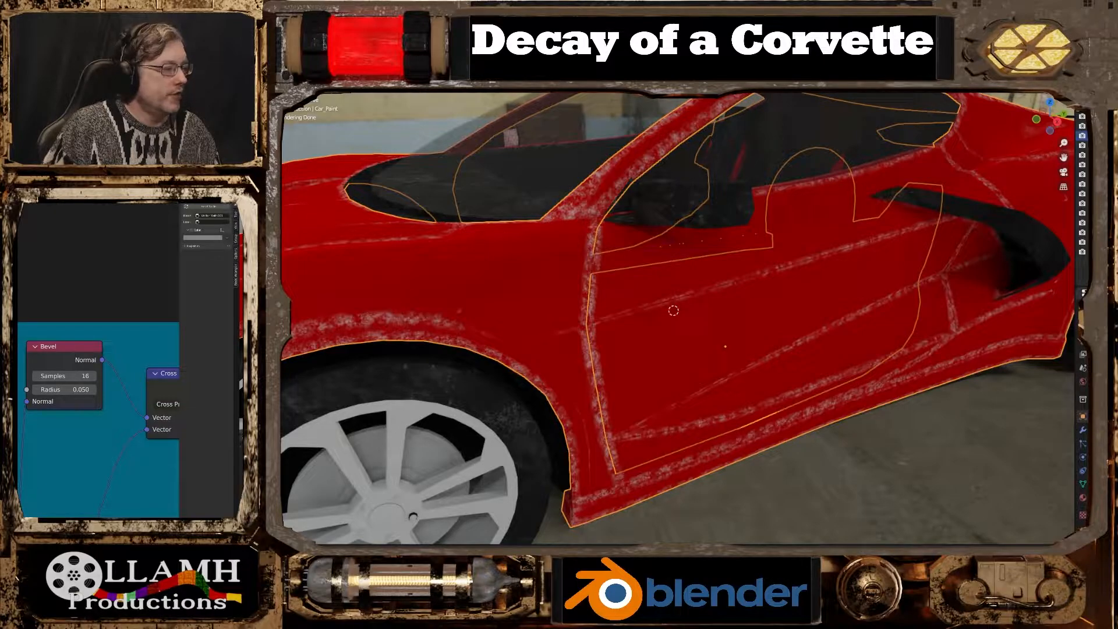
- Set the Bevel node's radius to 0.03 and check the thinner wear lines from the front
{"action": "left_click", "coordinate": [77, 389]}
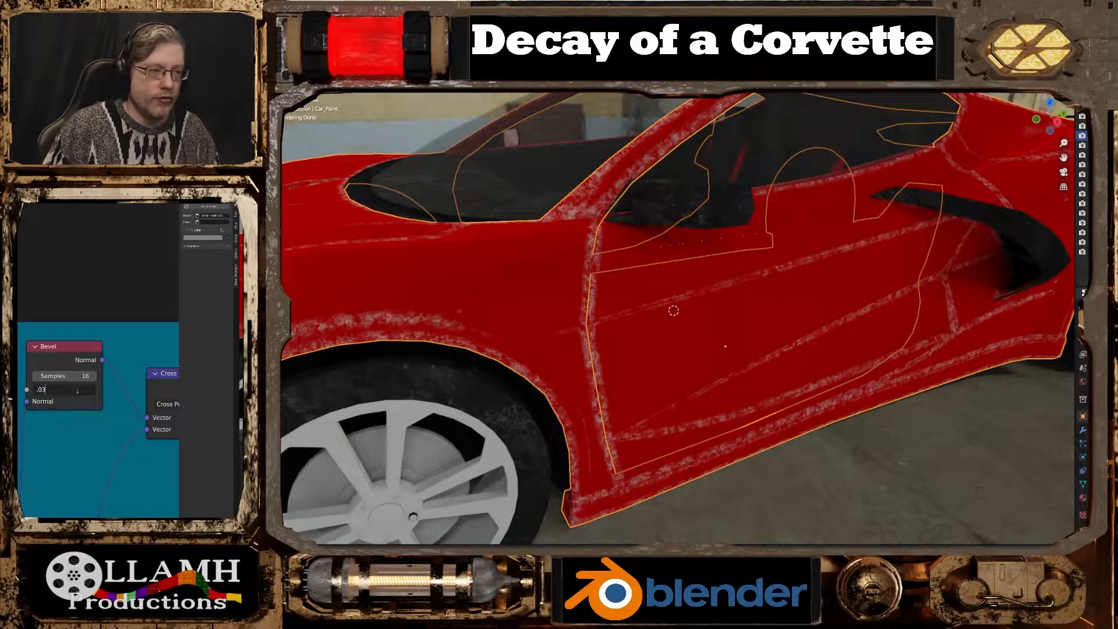
{"action": "type", "text": ".03"}
{"action": "key", "text": "Return"}
{"action": "middle_click_drag", "start_coordinate": [476, 382], "coordinate": [549, 377]}
- Fine-tune the stops of the Primer Edge frame's edge-wear ColorRamp, keeping the white stop close to the black one
{"action": "middle_click_drag", "start_coordinate": [171, 399], "coordinate": [184, 368]}
{"action": "middle_click_drag", "start_coordinate": [123, 411], "coordinate": [37, 390]}
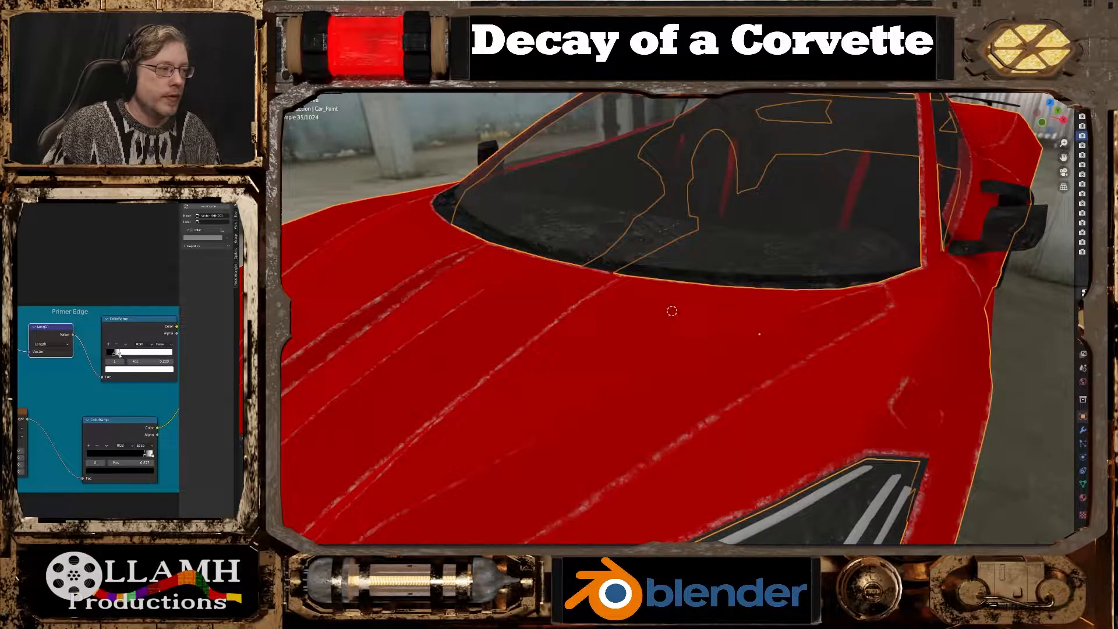
{"action": "left_click_drag", "start_coordinate": [120, 355], "coordinate": [121, 355]}
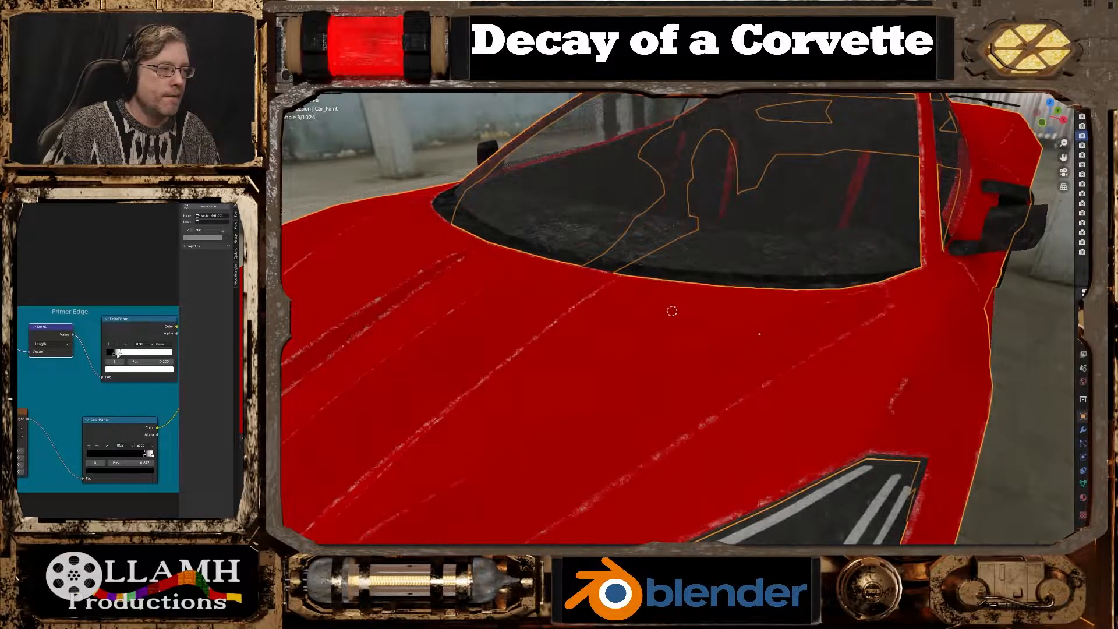
{"action": "left_click", "coordinate": [115, 355]}
{"action": "left_click_drag", "start_coordinate": [115, 355], "coordinate": [116, 355]}
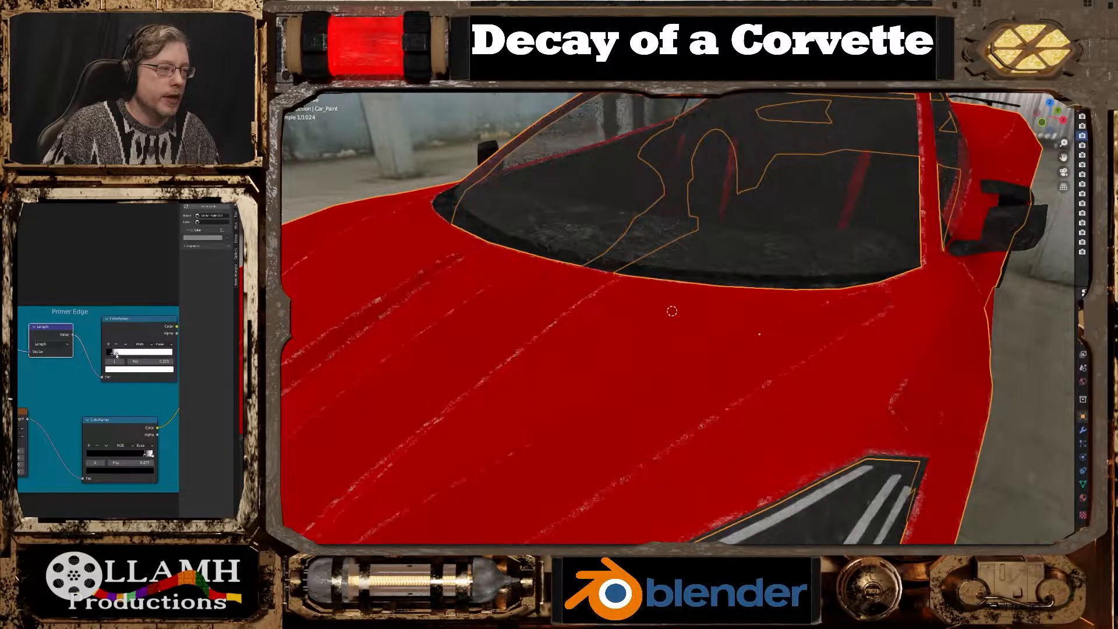
- Select the ground plane to clear the body's outline and examine the edge wear around the hood, headlight, fender and door
{"action": "mouse_move", "coordinate": [400, 422]}
{"action": "middle_mouse_down"}
{"action": "mouse_move", "coordinate": [440, 409]}
{"action": "mouse_move", "coordinate": [398, 416]}
{"action": "middle_mouse_up"}
{"action": "scroll", "coordinate": [534, 411], "scroll_direction": "down", "scroll_amount": 3}
{"action": "middle_click_drag", "start_coordinate": [533, 412], "coordinate": [485, 420]}
{"action": "middle_click_drag", "start_coordinate": [491, 428], "coordinate": [504, 431]}
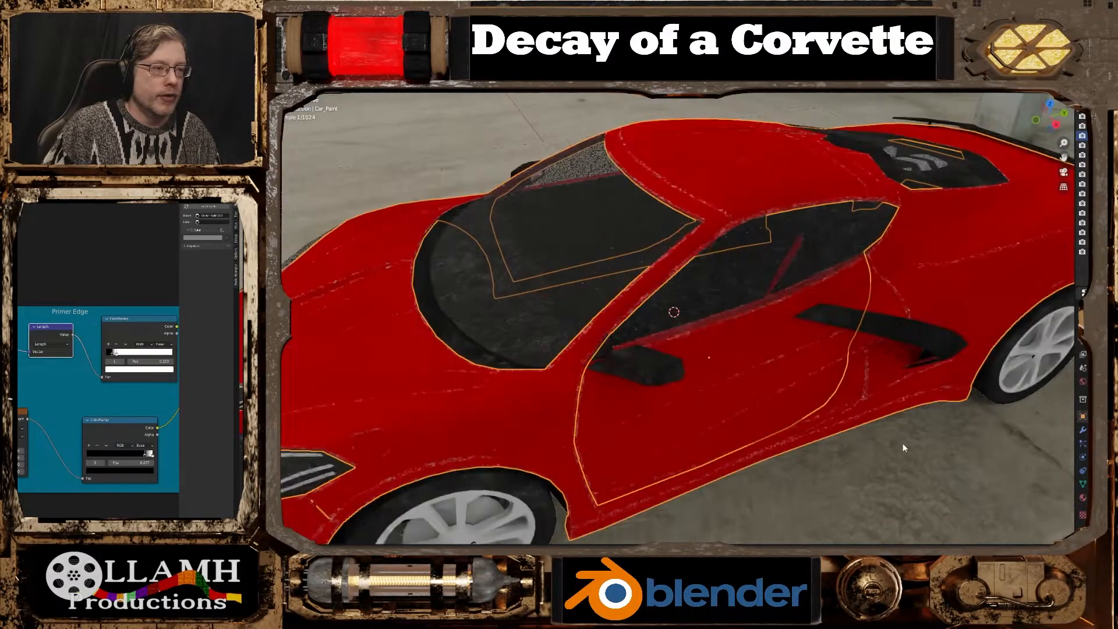
{"action": "left_click", "coordinate": [899, 441]}
{"action": "mouse_move", "coordinate": [806, 477]}
{"action": "middle_mouse_down"}
{"action": "mouse_move", "coordinate": [902, 455]}
{"action": "mouse_move", "coordinate": [816, 460]}
{"action": "middle_mouse_up"}
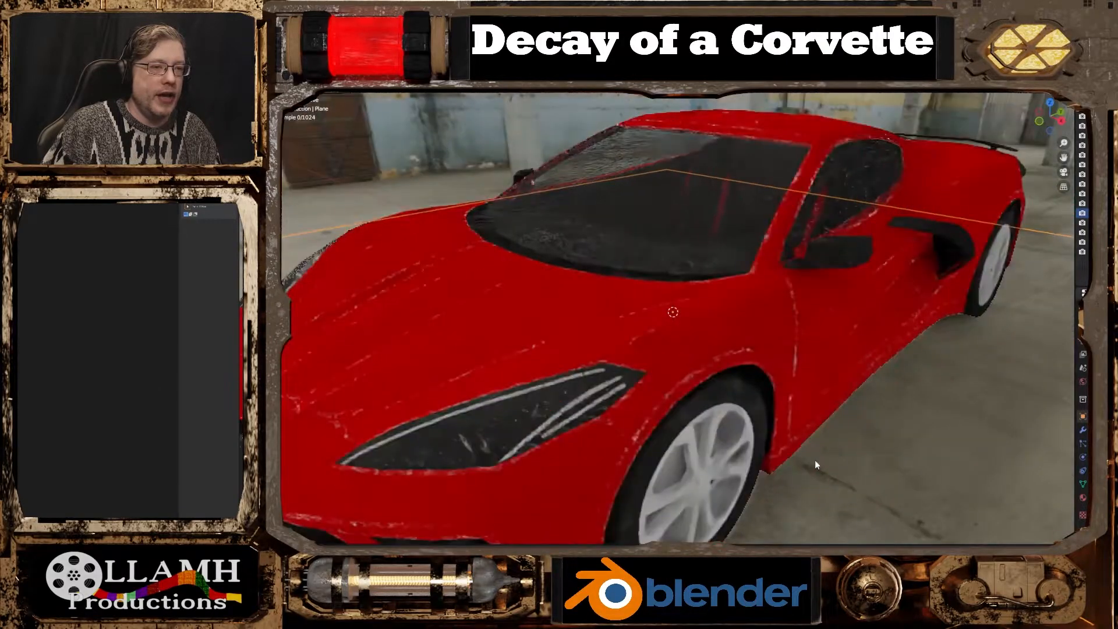
{"action": "scroll", "coordinate": [818, 461], "scroll_direction": "up", "scroll_amount": 3}
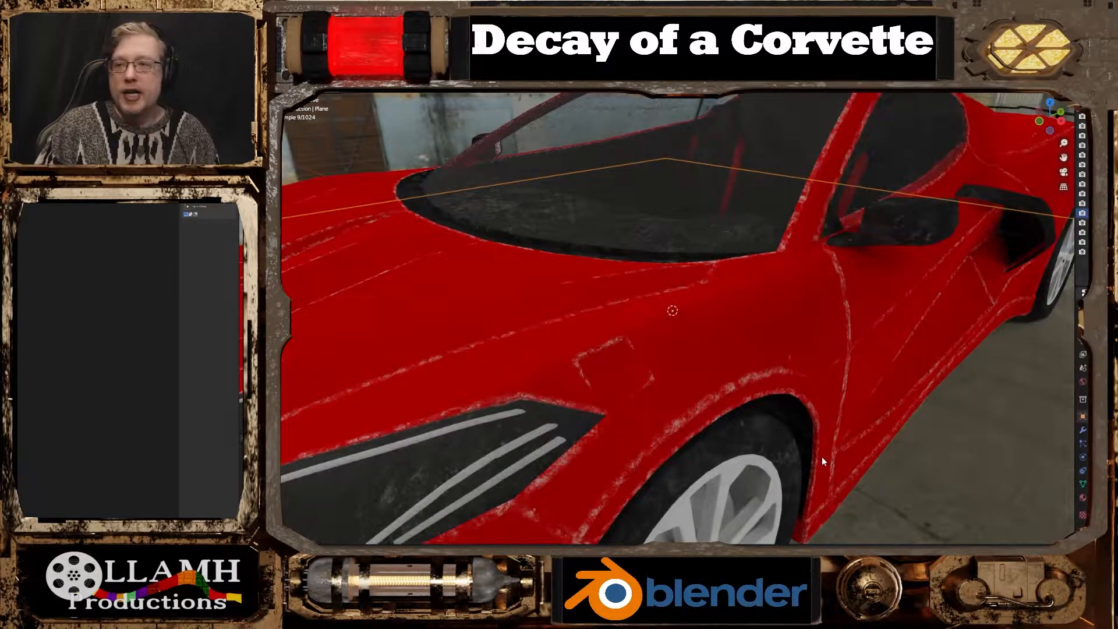
{"action": "scroll", "coordinate": [812, 442], "scroll_direction": "down", "scroll_amount": 5}
{"action": "scroll", "coordinate": [809, 443], "scroll_direction": "up", "scroll_amount": 5}
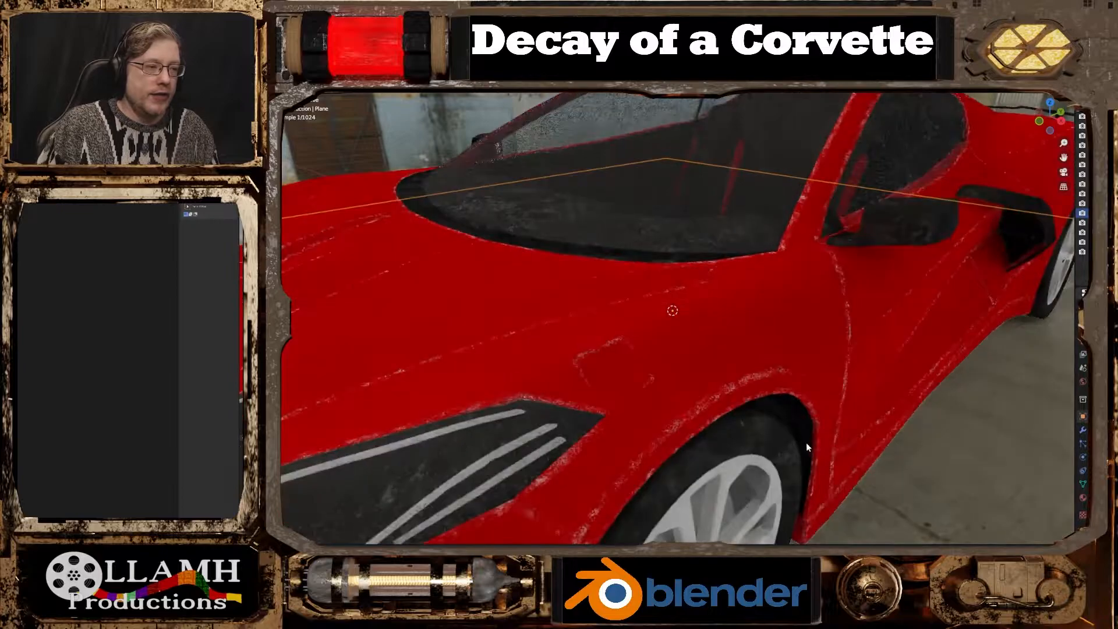
{"action": "middle_click_drag", "start_coordinate": [783, 447], "coordinate": [452, 398]}
- Reselect the car body and set the edge-wear ColorRamp to Linear interpolation with its black stop at 0.059
{"action": "left_click", "coordinate": [705, 440]}
{"action": "scroll", "coordinate": [451, 398], "scroll_direction": "up", "scroll_amount": 3}
{"action": "scroll", "coordinate": [127, 394], "scroll_direction": "down", "scroll_amount": 2}
{"action": "middle_click_drag", "start_coordinate": [127, 394], "coordinate": [54, 394]}
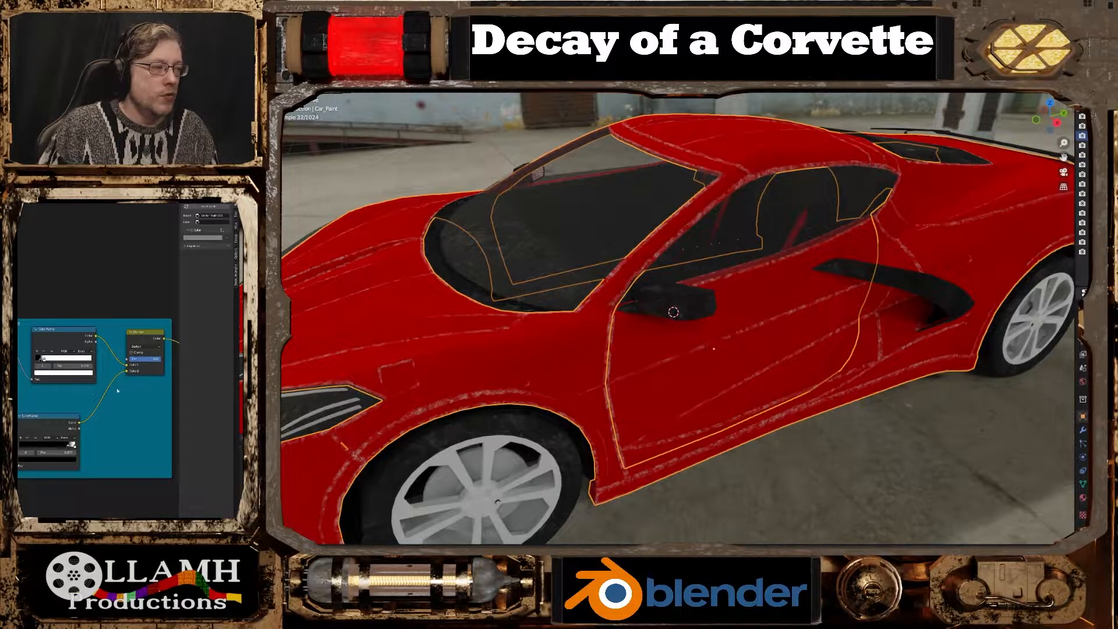
{"action": "scroll", "coordinate": [118, 391], "scroll_direction": "up", "scroll_amount": 2}
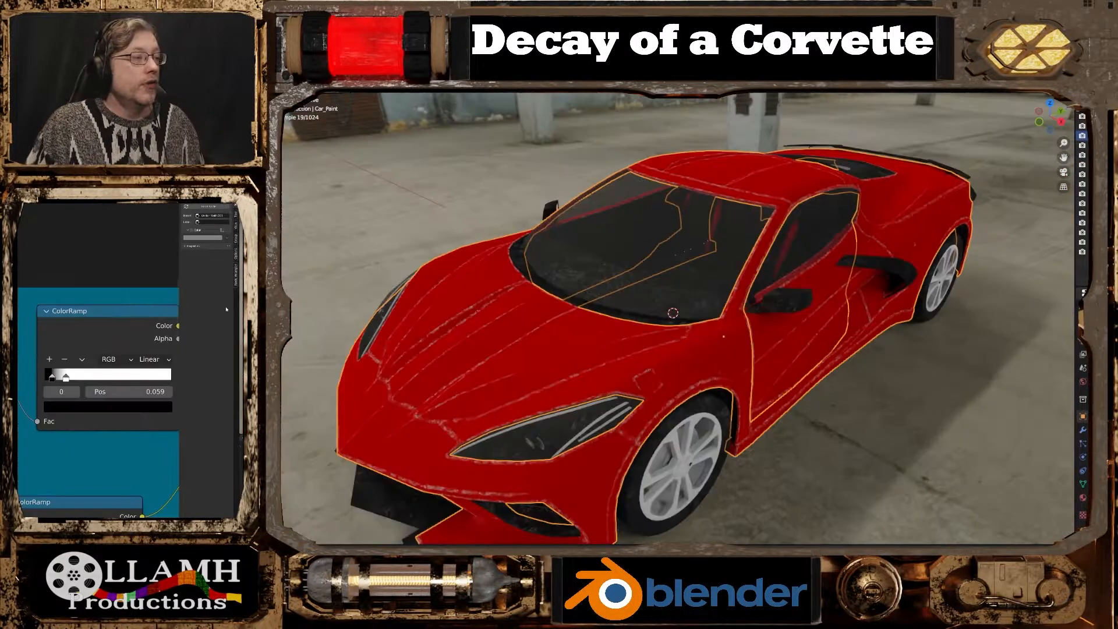
- Move the color mix node up so it sits above the shader node
{"action": "scroll", "coordinate": [106, 343], "scroll_direction": "down", "scroll_amount": 7}
{"action": "scroll", "coordinate": [105, 343], "scroll_direction": "down", "scroll_amount": 5}
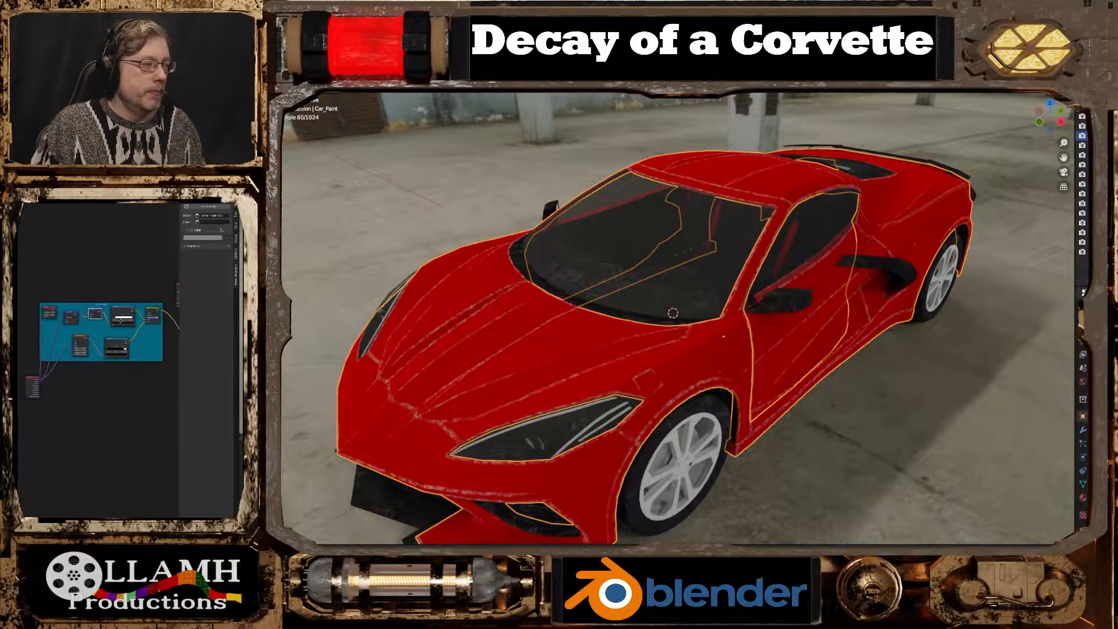
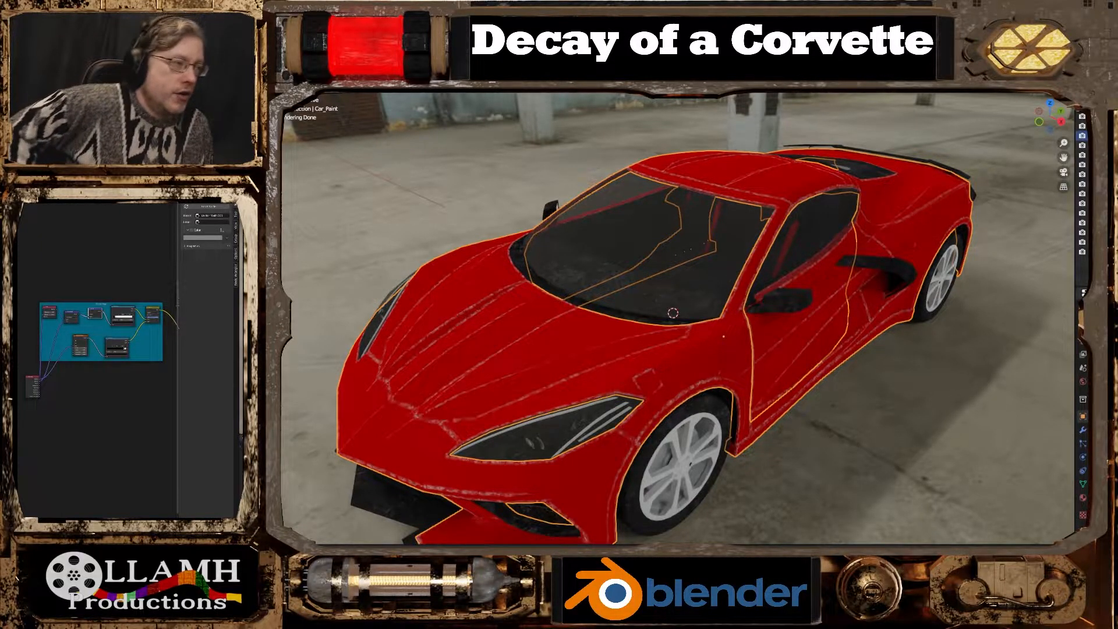
{"action": "middle_click_drag", "start_coordinate": [152, 406], "coordinate": [91, 412]}
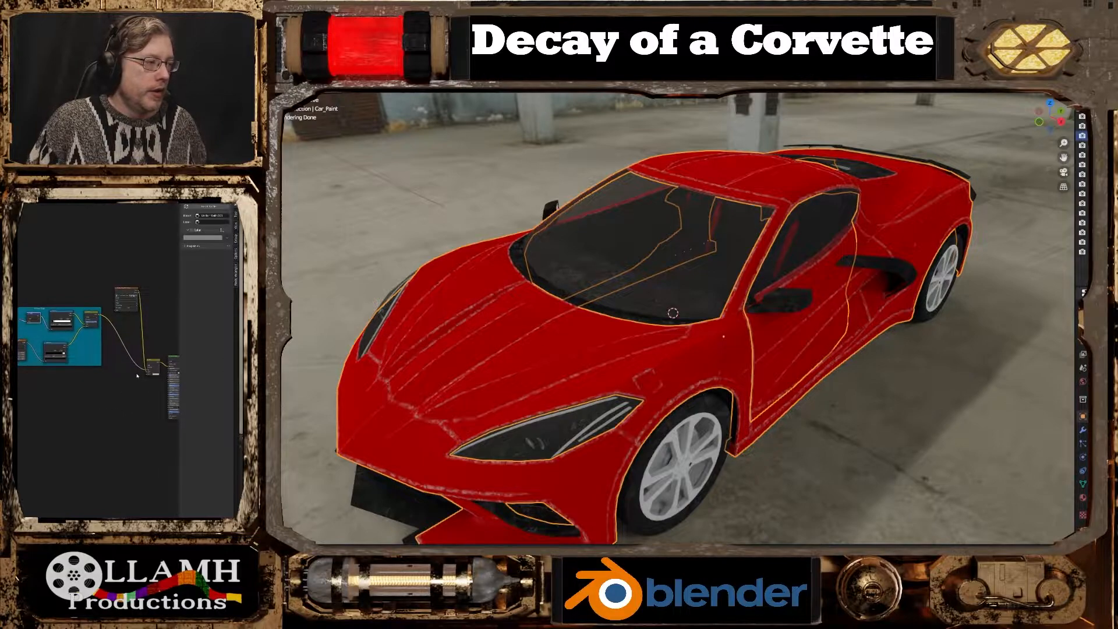
{"action": "left_click_drag", "start_coordinate": [153, 365], "coordinate": [158, 335]}
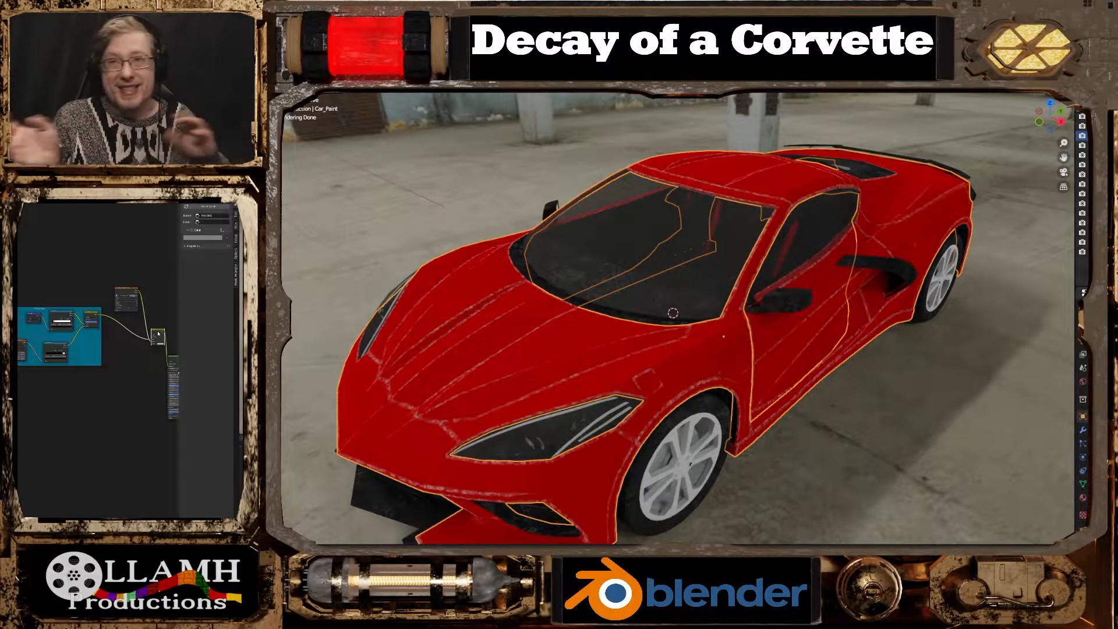
{"action": "middle_click_drag", "start_coordinate": [24, 408], "coordinate": [108, 369]}
{"action": "scroll", "coordinate": [110, 380], "scroll_direction": "up", "scroll_amount": 5}
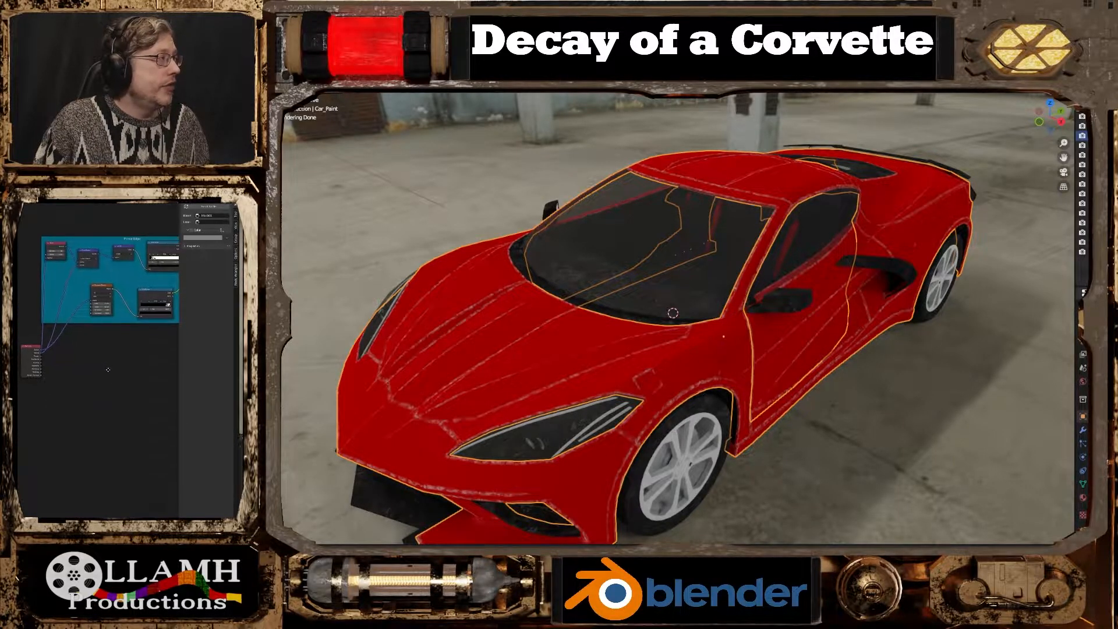
{"action": "scroll", "coordinate": [107, 376], "scroll_direction": "up", "scroll_amount": 2}
{"action": "key", "text": "shift+a"}
{"action": "left_click", "coordinate": [102, 381]}
{"action": "type", "text": "white"}
{"action": "key", "text": "Return"}
{"action": "key", "text": "Escape"}
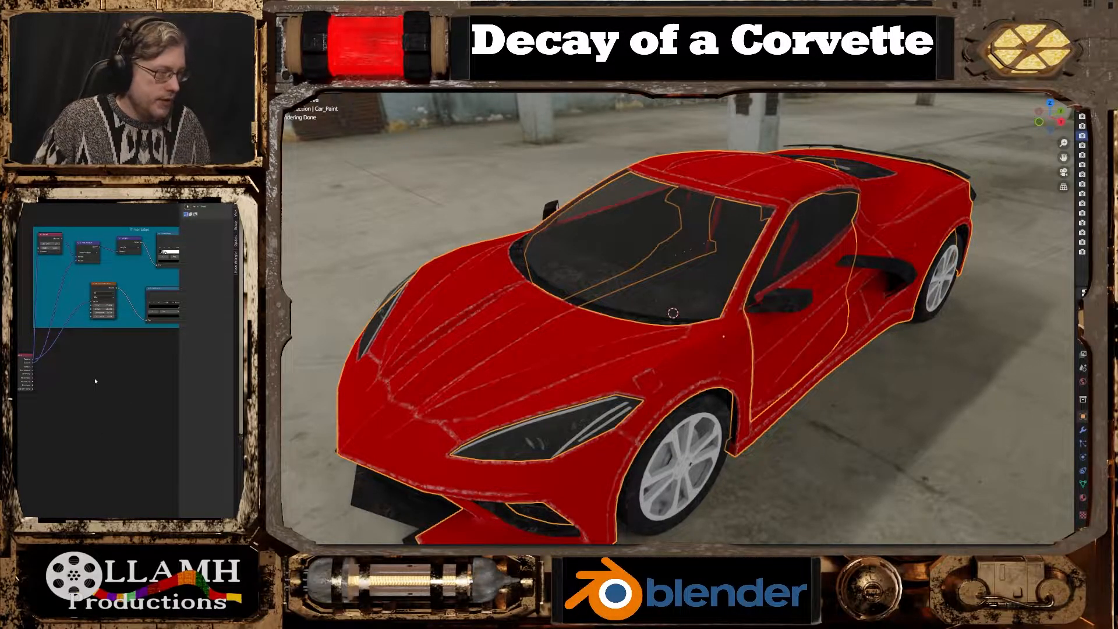
- Add a Noise Texture node in the empty area below the Primer Edge frame
{"action": "key", "text": "shift+a"}
{"action": "left_click", "coordinate": [95, 380]}
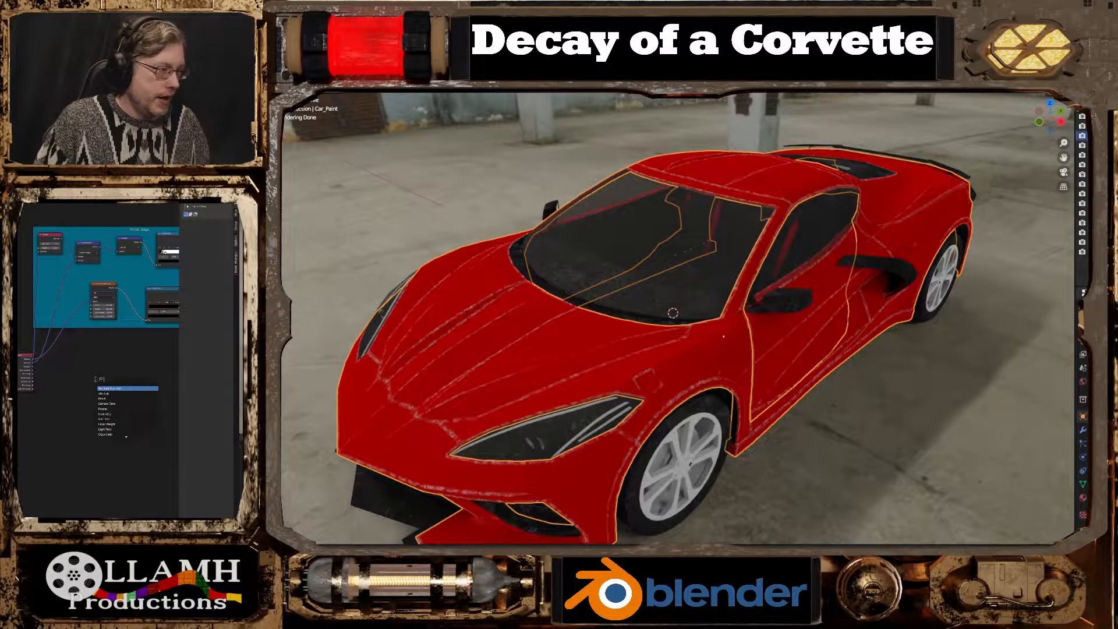
{"action": "type", "text": "noise"}
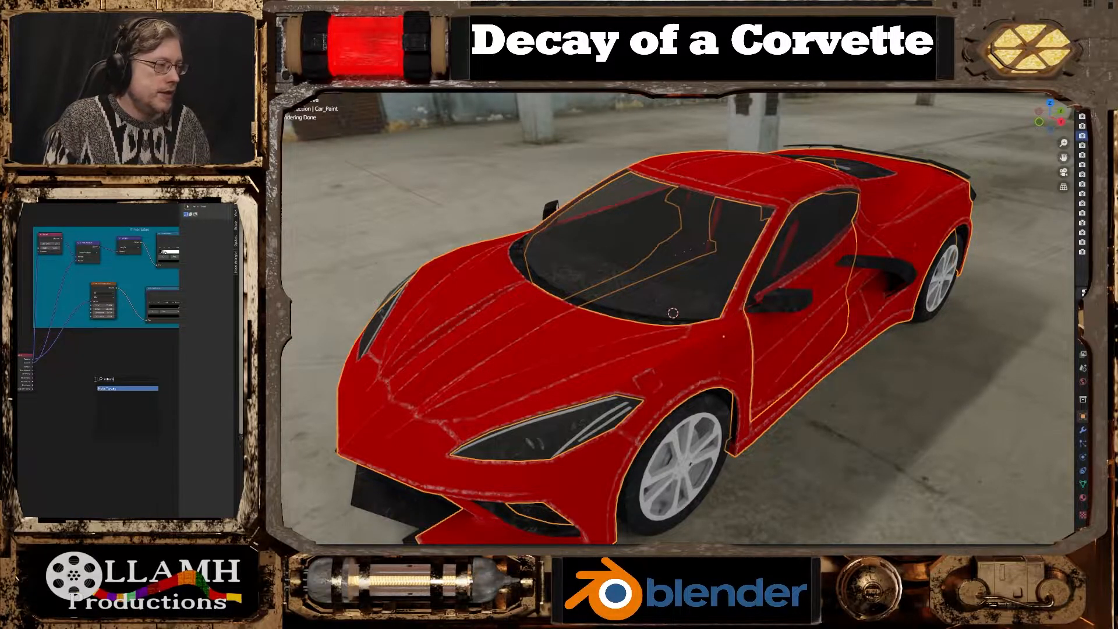
{"action": "key", "text": "Return"}
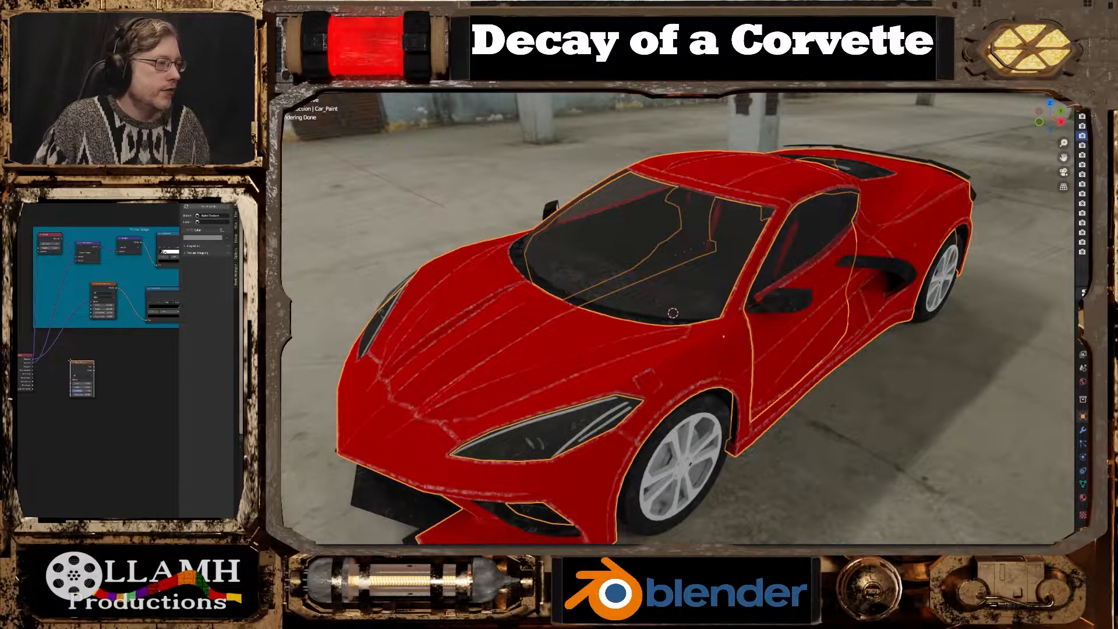
{"action": "left_click", "coordinate": [69, 360]}
- Add a ColorRamp node beside the new Noise Texture node below the Primer Edge frame
{"action": "scroll", "coordinate": [102, 384], "scroll_direction": "up", "scroll_amount": 2}
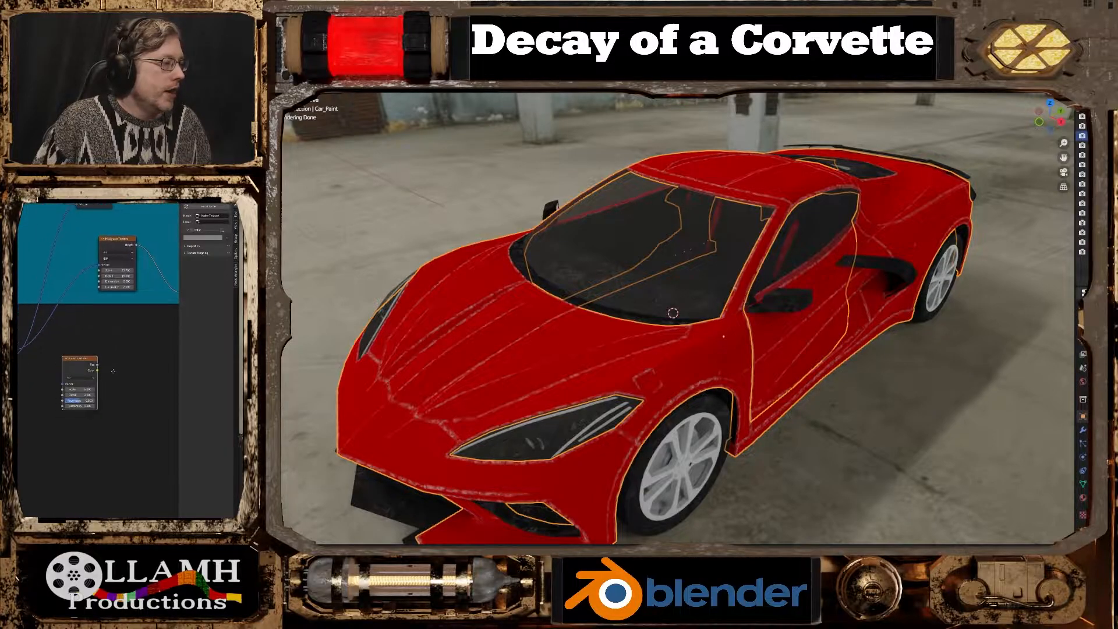
{"action": "key", "text": "shift+a"}
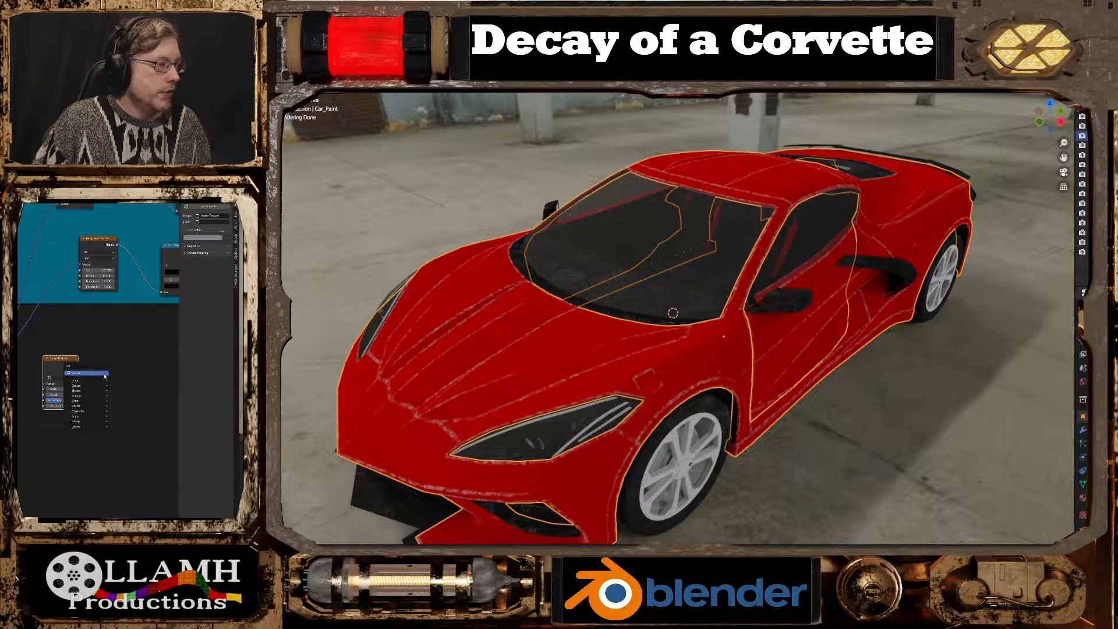
{"action": "left_click", "coordinate": [105, 376]}
{"action": "type", "text": "color"}
{"action": "key", "text": "Return"}
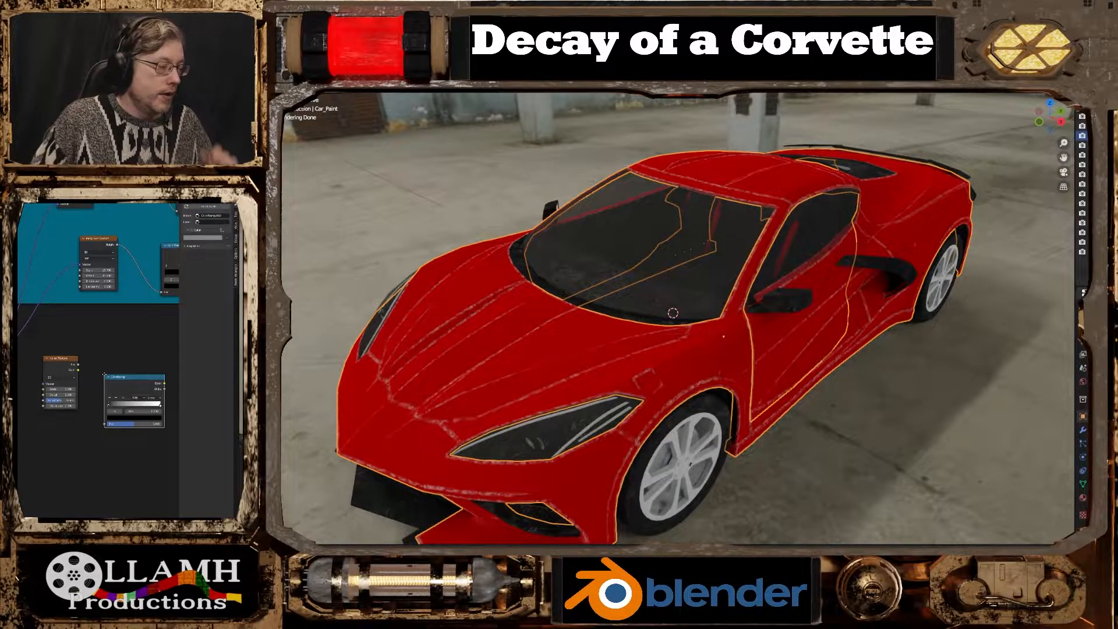
{"action": "left_click", "coordinate": [125, 411]}
{"action": "scroll", "coordinate": [145, 358], "scroll_direction": "down", "scroll_amount": 2}
{"action": "scroll", "coordinate": [86, 373], "scroll_direction": "down", "scroll_amount": 4}
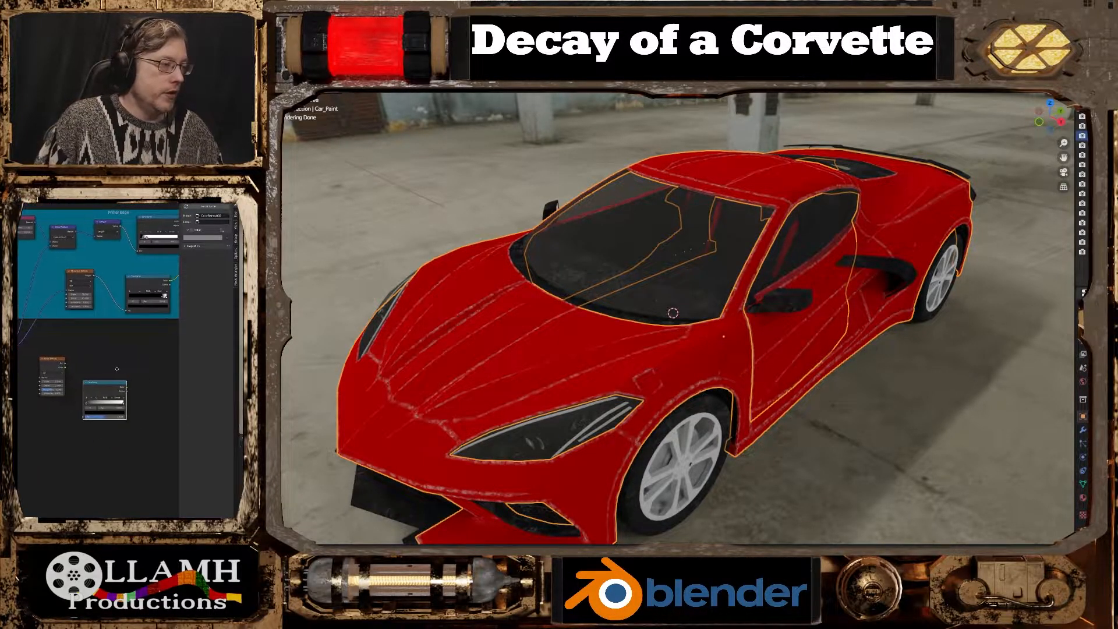
- Move the Noise Texture node next to the Principled shader and connect its Color output to the Base Color
{"action": "scroll", "coordinate": [87, 372], "scroll_direction": "down", "scroll_amount": 2}
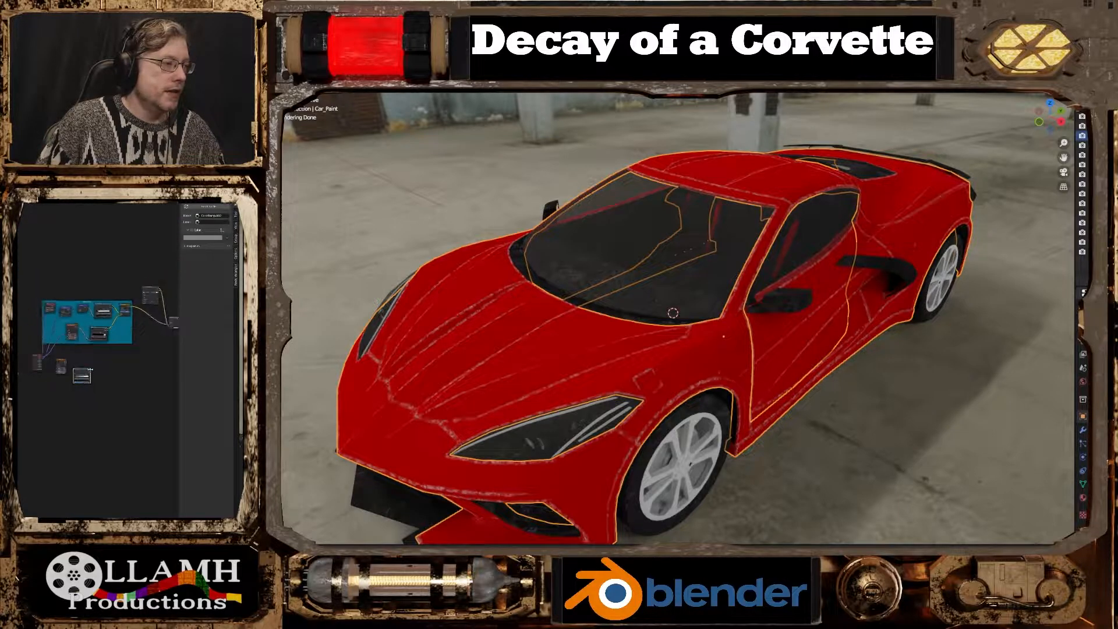
{"action": "left_click_drag", "start_coordinate": [62, 362], "coordinate": [159, 361]}
{"action": "scroll", "coordinate": [157, 362], "scroll_direction": "up", "scroll_amount": 5}
{"action": "middle_click_drag", "start_coordinate": [131, 361], "coordinate": [2, 365]}
{"action": "scroll", "coordinate": [93, 353], "scroll_direction": "up", "scroll_amount": 5}
{"action": "middle_click_drag", "start_coordinate": [76, 354], "coordinate": [84, 368]}
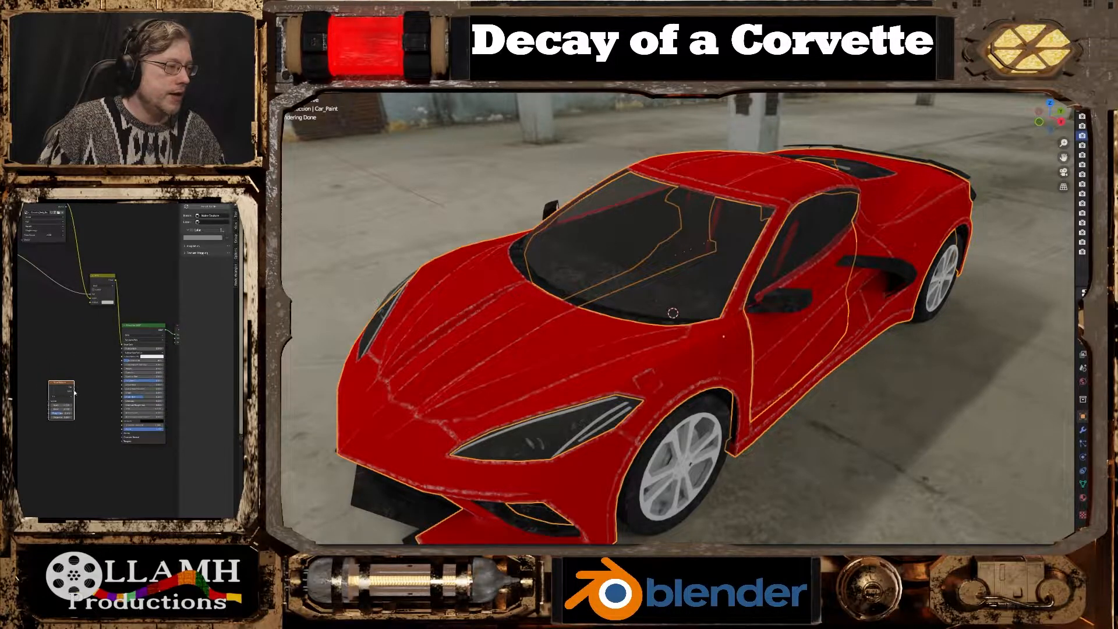
{"action": "left_click_drag", "start_coordinate": [124, 347], "coordinate": [123, 346]}
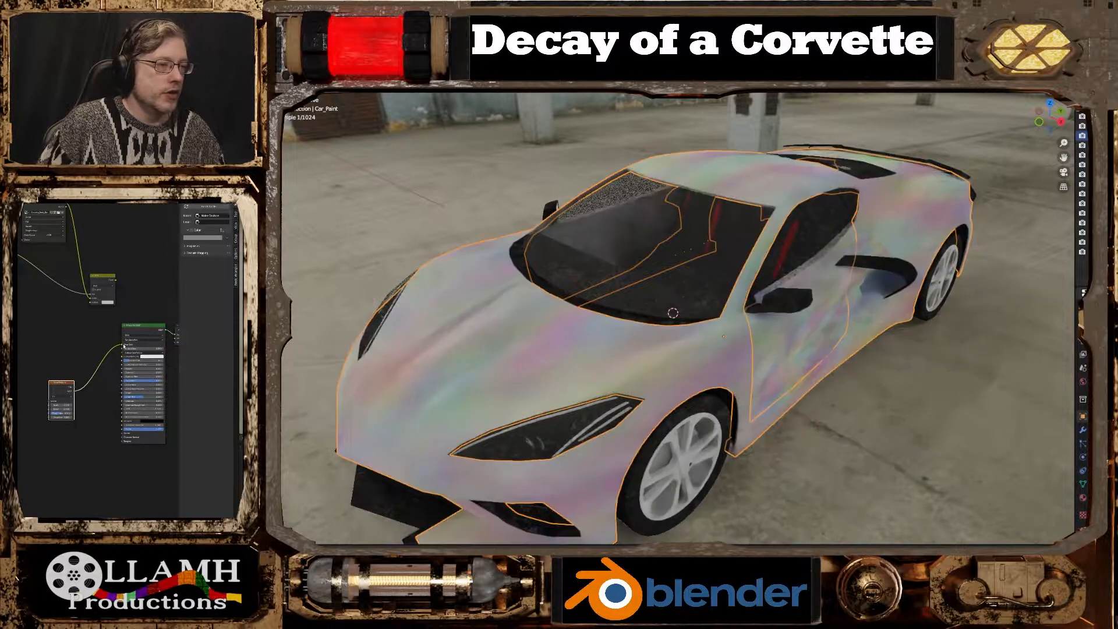
- Move the Noise Texture back beside the new ColorRamp and connect its Color output to the ramp's Fac input
{"action": "scroll", "coordinate": [652, 463], "scroll_direction": "up", "scroll_amount": 2}
{"action": "mouse_move", "coordinate": [709, 443]}
{"action": "middle_mouse_down"}
{"action": "mouse_move", "coordinate": [684, 438]}
{"action": "mouse_move", "coordinate": [742, 438]}
{"action": "mouse_move", "coordinate": [705, 441]}
{"action": "middle_mouse_up"}
{"action": "middle_click_drag", "start_coordinate": [81, 432], "coordinate": [181, 428]}
{"action": "left_click_drag", "start_coordinate": [154, 382], "coordinate": [35, 381]}
{"action": "middle_click_drag", "start_coordinate": [91, 420], "coordinate": [169, 410]}
{"action": "left_click_drag", "start_coordinate": [124, 370], "coordinate": [28, 371]}
{"action": "middle_click_drag", "start_coordinate": [45, 385], "coordinate": [59, 383]}
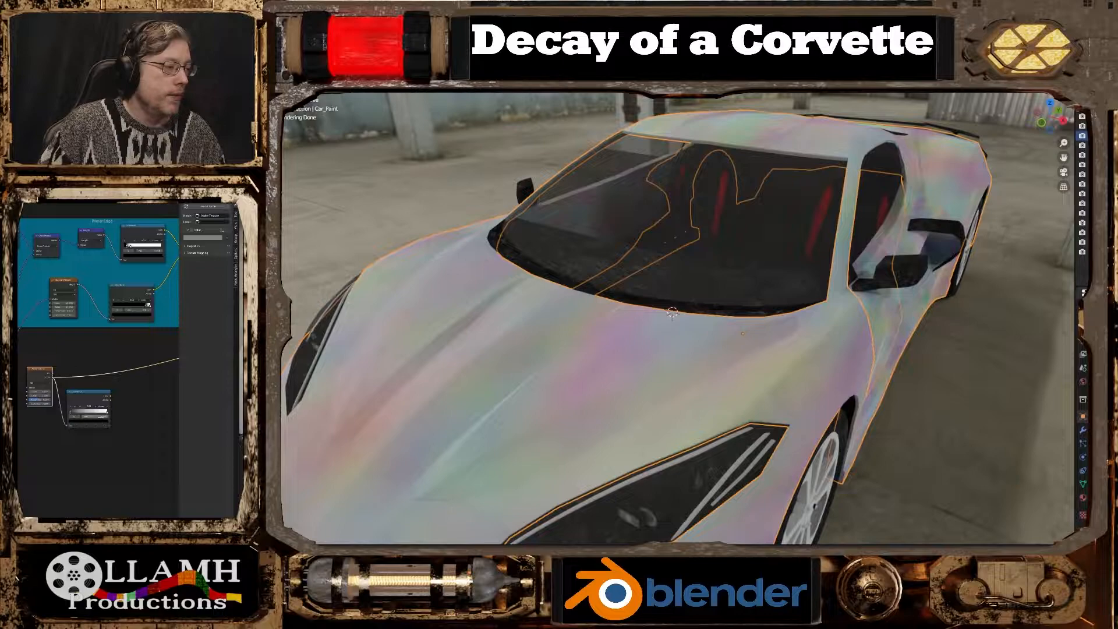
- Connect the new ColorRamp's Color output to the shader's Base Color to preview the noise on the body
{"action": "middle_click_drag", "start_coordinate": [147, 412], "coordinate": [81, 396]}
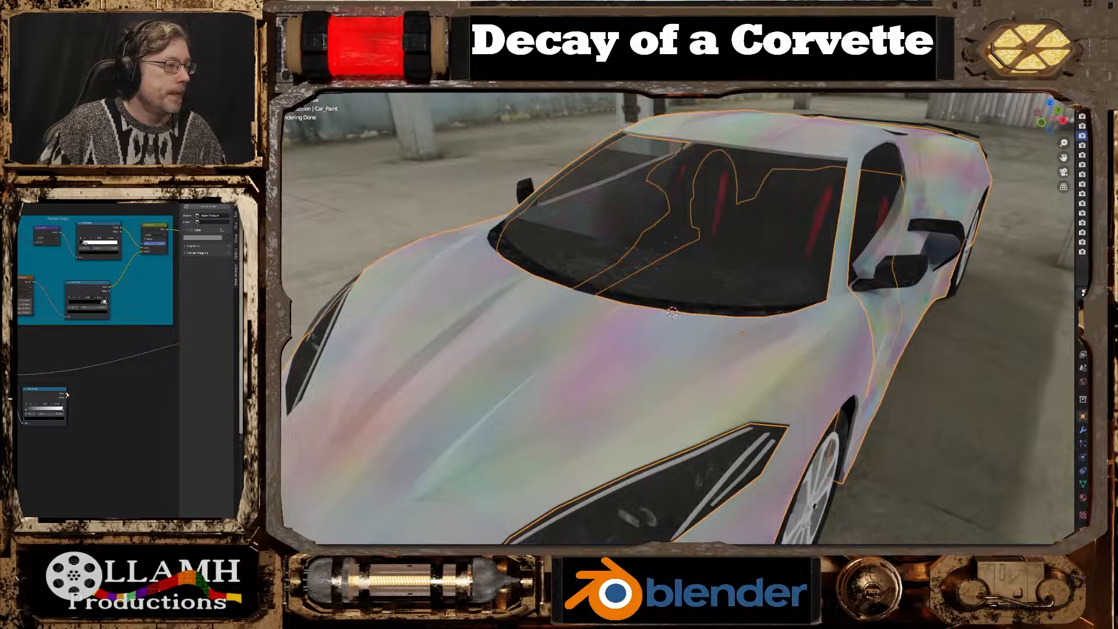
{"action": "left_click_drag", "start_coordinate": [133, 385], "coordinate": [145, 328]}
{"action": "middle_click_drag", "start_coordinate": [110, 392], "coordinate": [140, 380]}
{"action": "scroll", "coordinate": [140, 380], "scroll_direction": "up", "scroll_amount": 2}
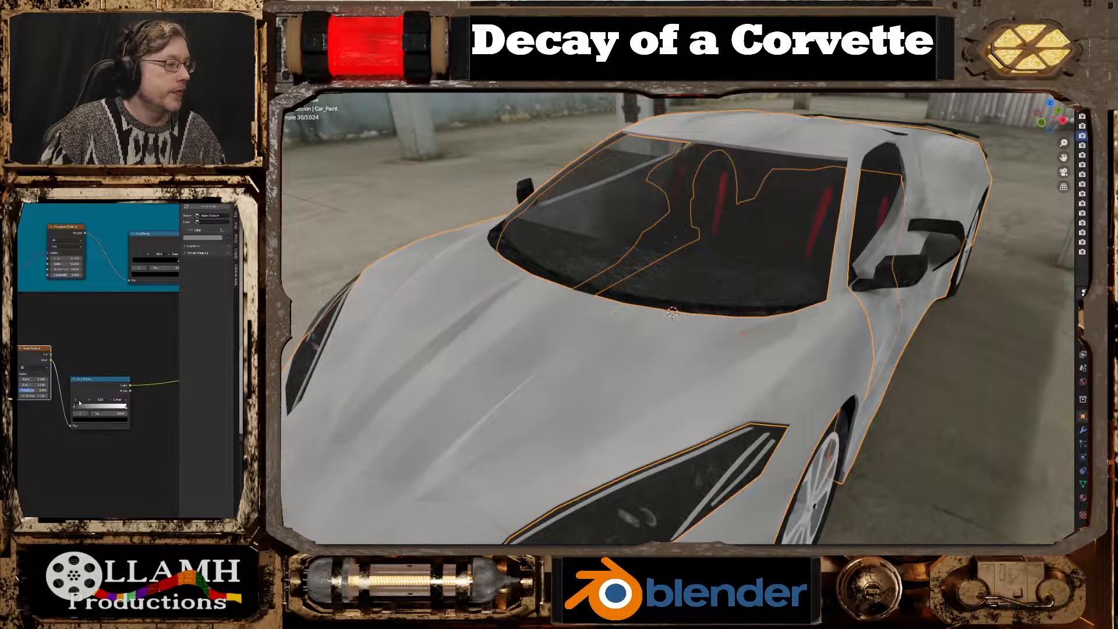
- Set the Noise Texture's Scale to 11 and Roughness to 0.63, and increase its Detail
{"action": "scroll", "coordinate": [85, 396], "scroll_direction": "down", "scroll_amount": 4}
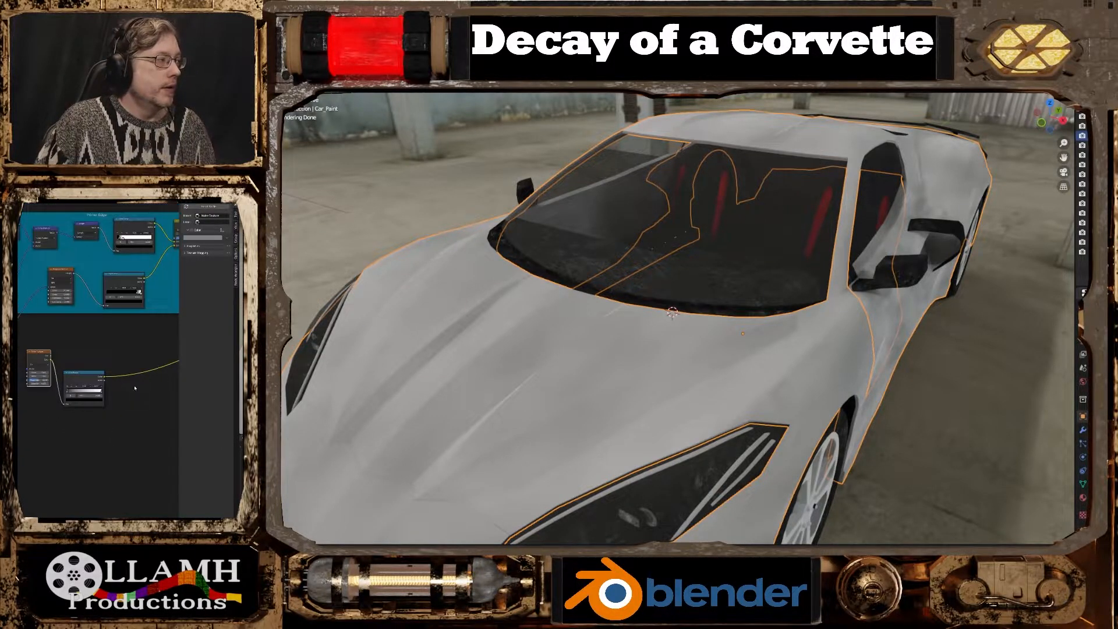
{"action": "middle_click_drag", "start_coordinate": [120, 397], "coordinate": [195, 357]}
{"action": "scroll", "coordinate": [94, 367], "scroll_direction": "up", "scroll_amount": 8}
{"action": "scroll", "coordinate": [69, 363], "scroll_direction": "up", "scroll_amount": 1}
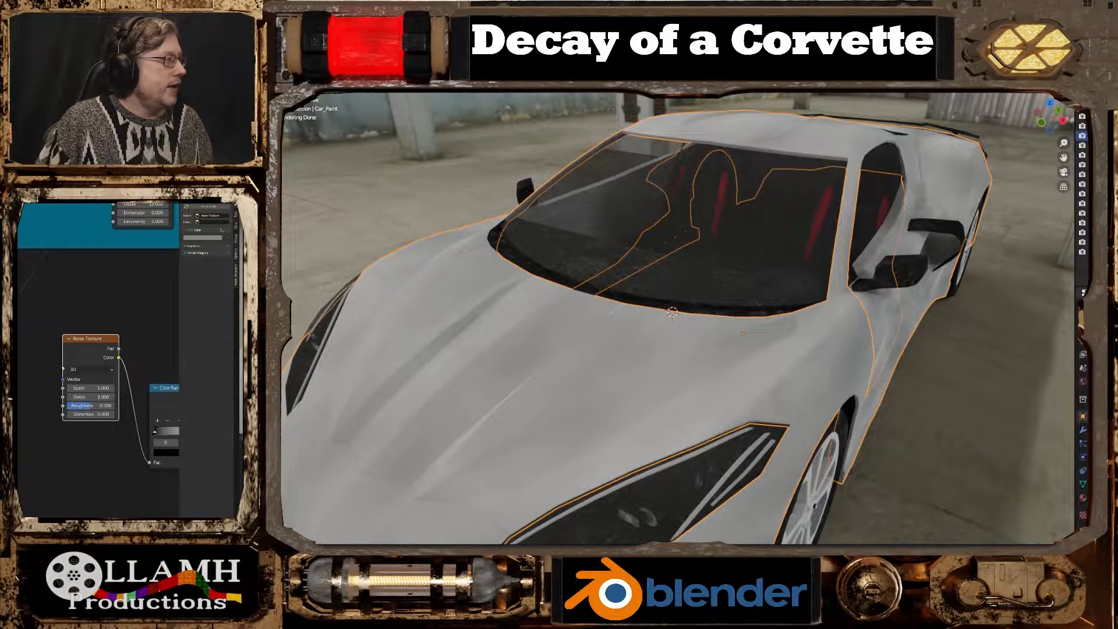
{"action": "left_click", "coordinate": [81, 388]}
{"action": "type", "text": "11"}
{"action": "key", "text": "Return"}
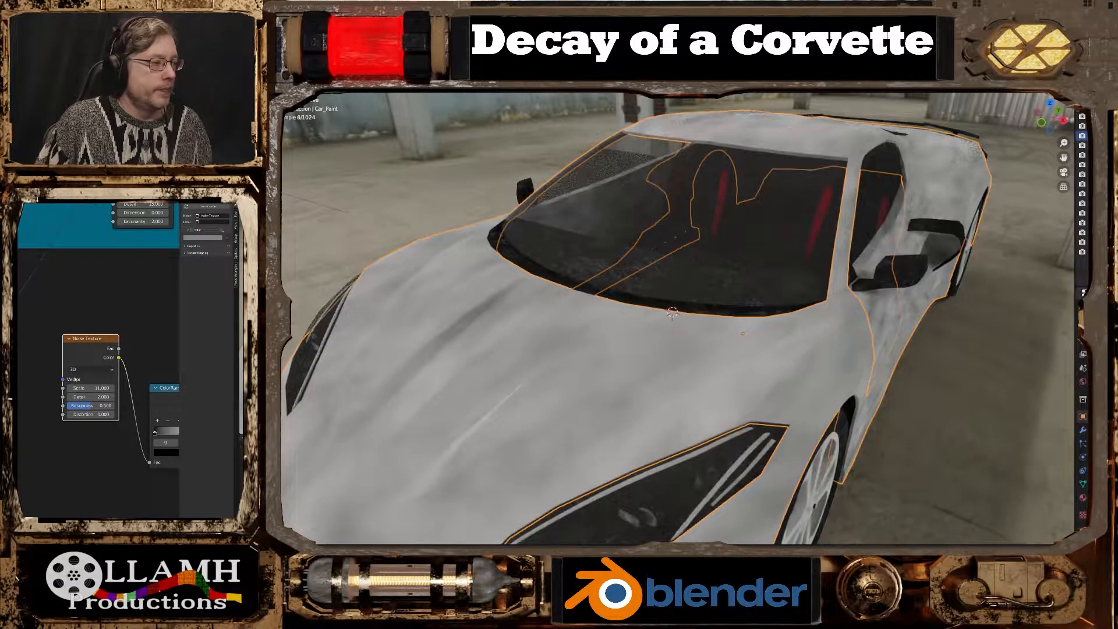
{"action": "left_click", "coordinate": [83, 396]}
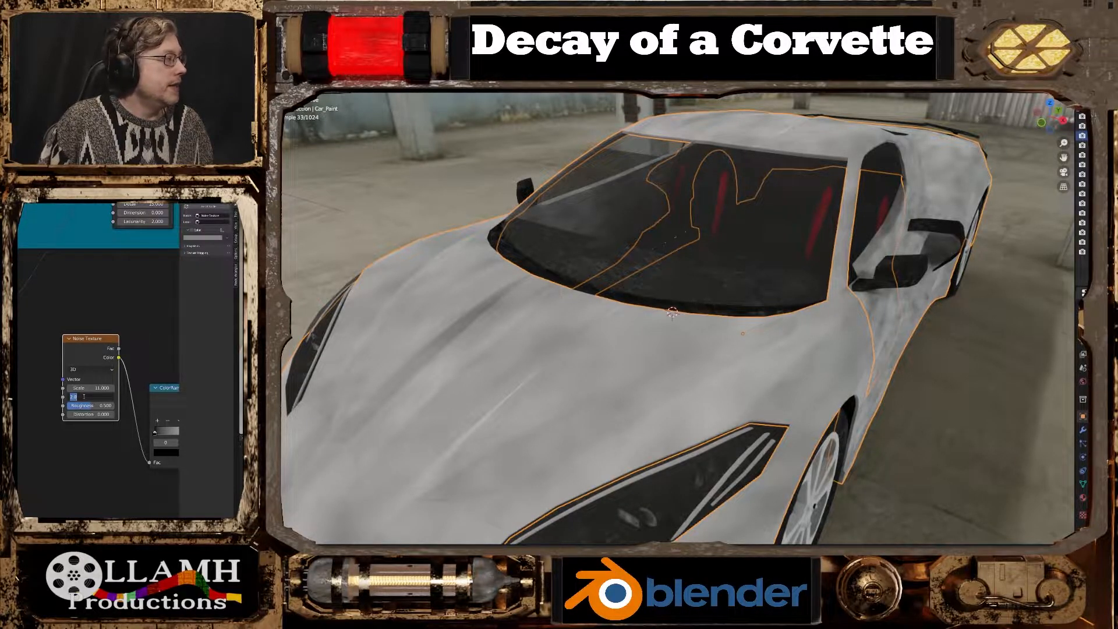
{"action": "key", "text": "Tab"}
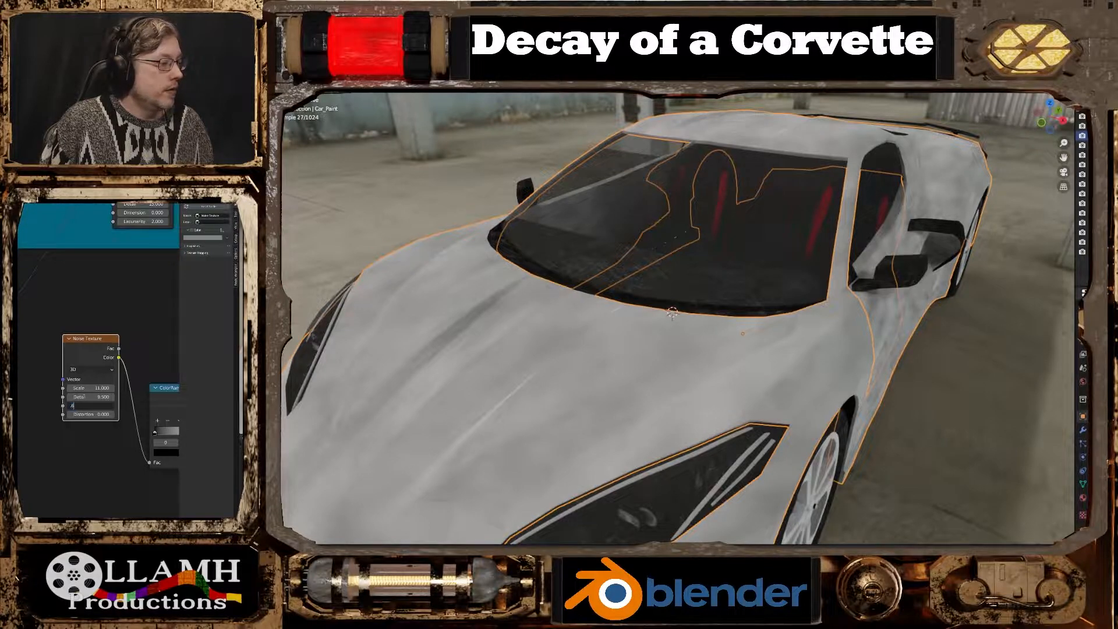
{"action": "type", "text": ".63"}
{"action": "key", "text": "Tab"}
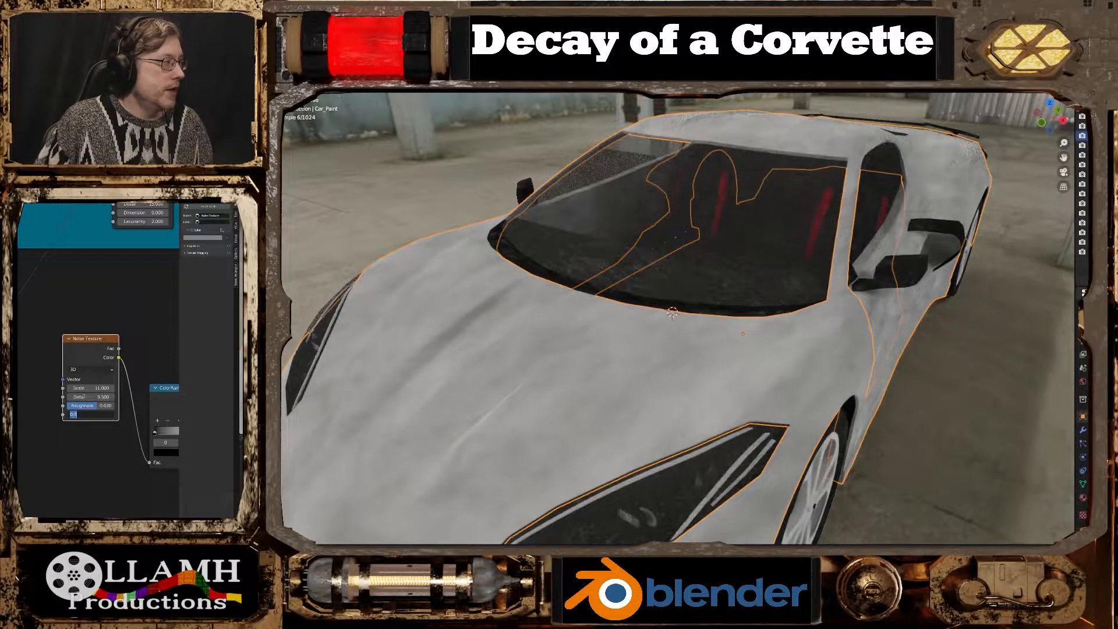
{"action": "key", "text": "Return"}
- Move the black stop of the noise ColorRamp to about 0.19
{"action": "scroll", "coordinate": [158, 351], "scroll_direction": "down", "scroll_amount": 1}
{"action": "middle_click_drag", "start_coordinate": [158, 351], "coordinate": [62, 350]}
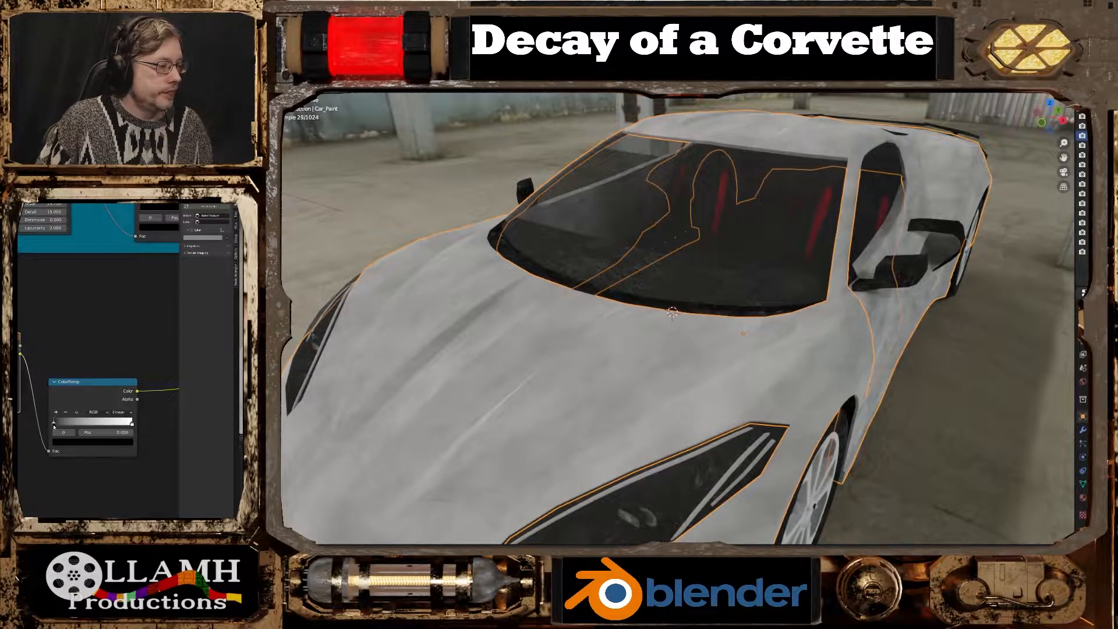
{"action": "left_click_drag", "start_coordinate": [57, 425], "coordinate": [71, 425]}
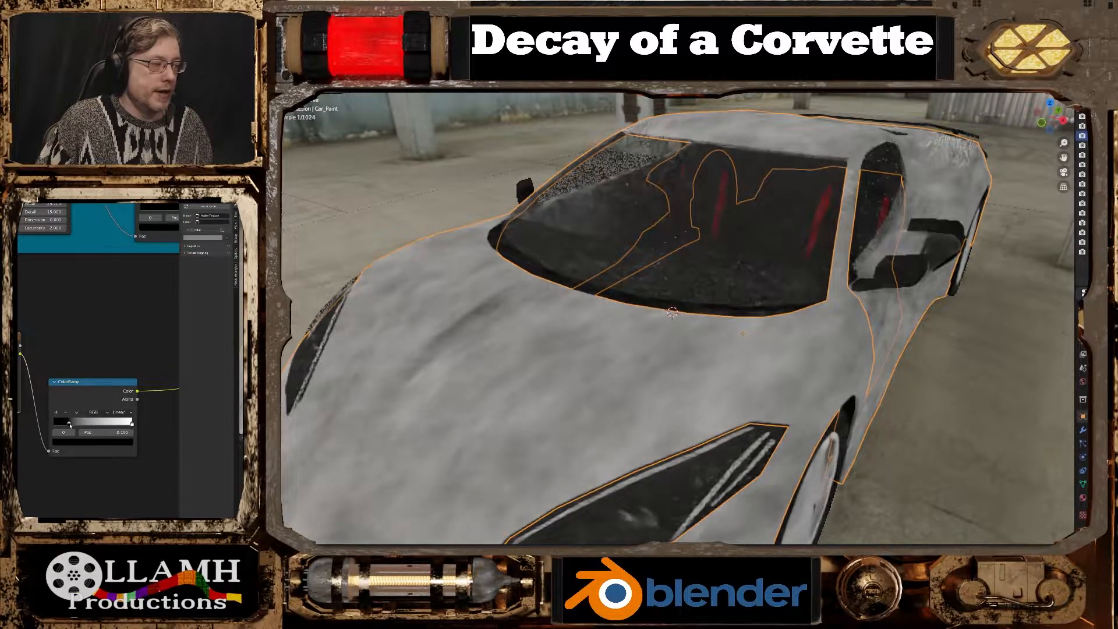
- Insert a Math node set to Greater Than on the link between the noise ColorRamp and the shader
{"action": "scroll", "coordinate": [130, 347], "scroll_direction": "down", "scroll_amount": 3}
{"action": "middle_click_drag", "start_coordinate": [128, 347], "coordinate": [34, 336]}
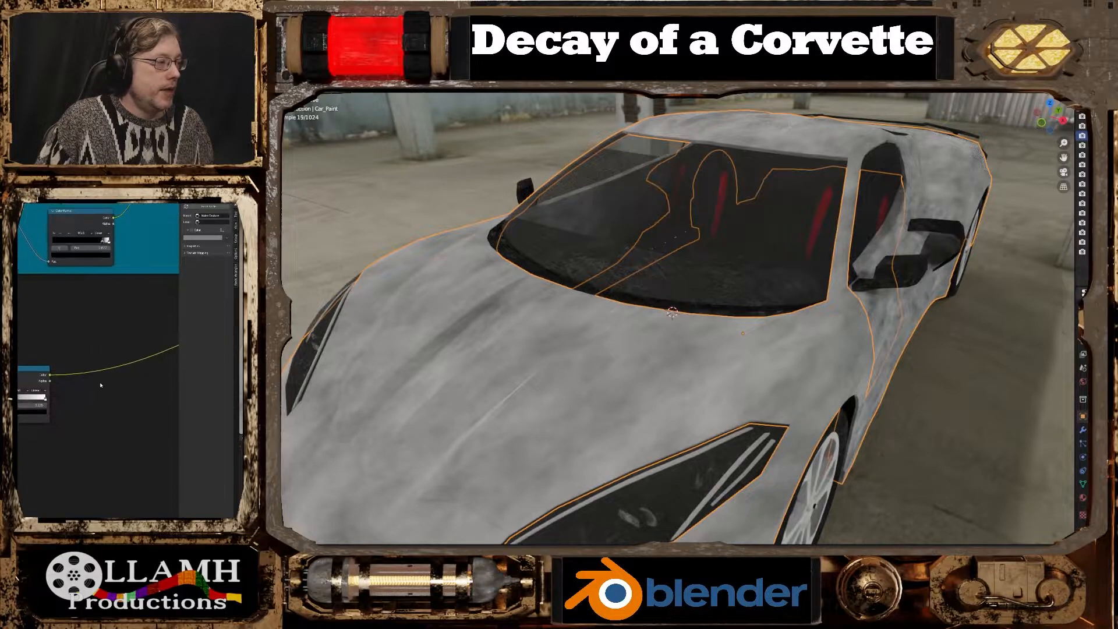
{"action": "scroll", "coordinate": [99, 396], "scroll_direction": "down", "scroll_amount": 3}
{"action": "scroll", "coordinate": [98, 402], "scroll_direction": "down", "scroll_amount": 2}
{"action": "key", "text": "shift+a"}
{"action": "key", "text": "Return"}
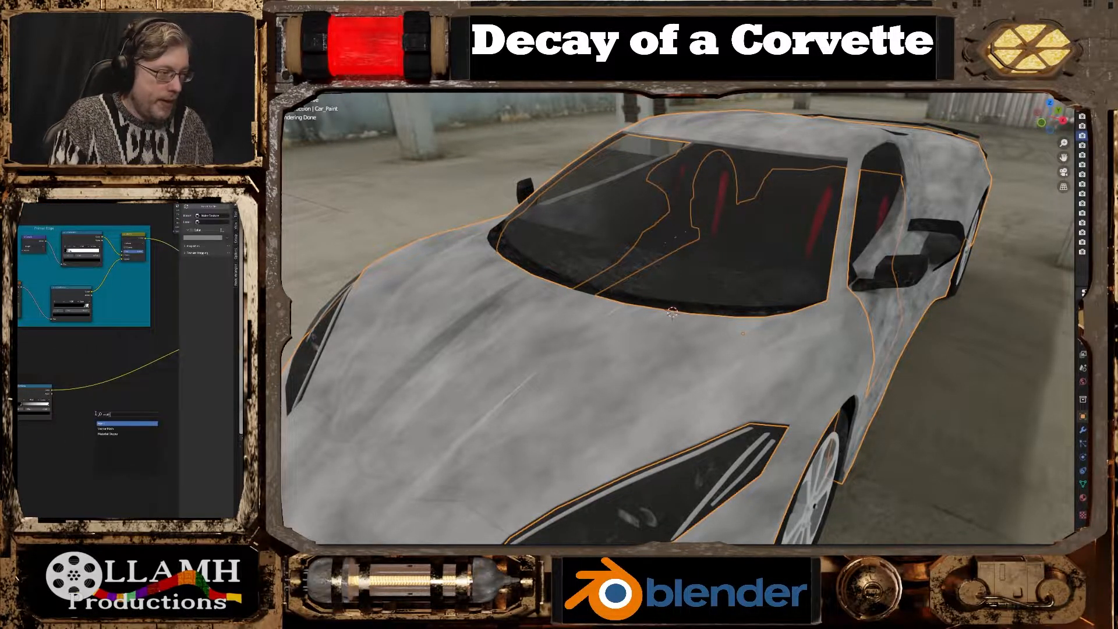
{"action": "left_click", "coordinate": [87, 382]}
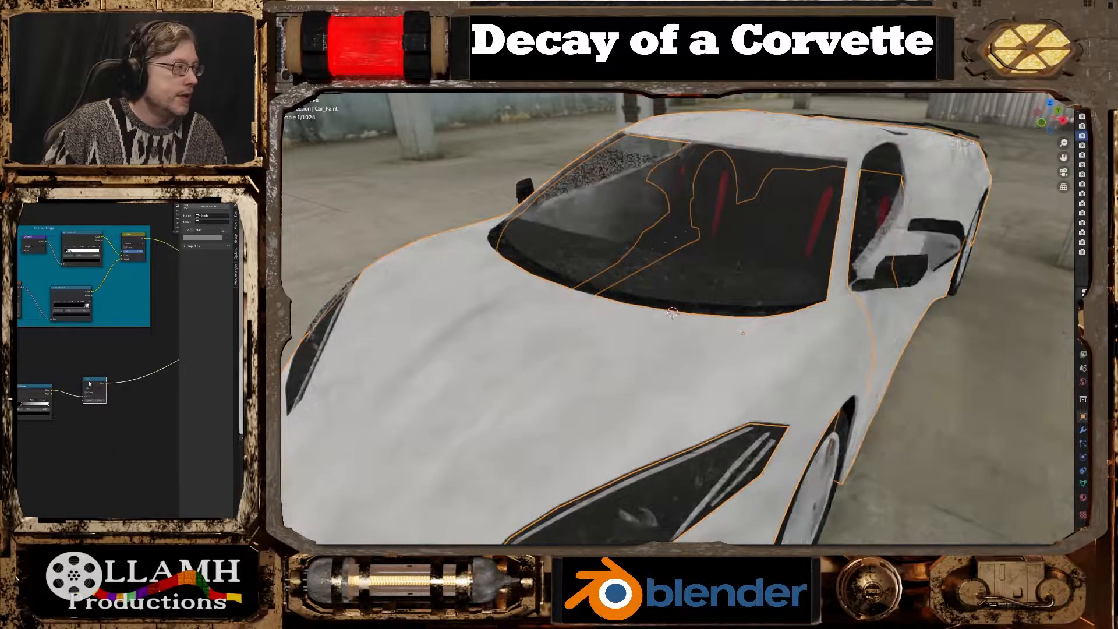
{"action": "scroll", "coordinate": [93, 396], "scroll_direction": "up", "scroll_amount": 3}
{"action": "scroll", "coordinate": [93, 402], "scroll_direction": "up", "scroll_amount": 1}
{"action": "left_click", "coordinate": [88, 426]}
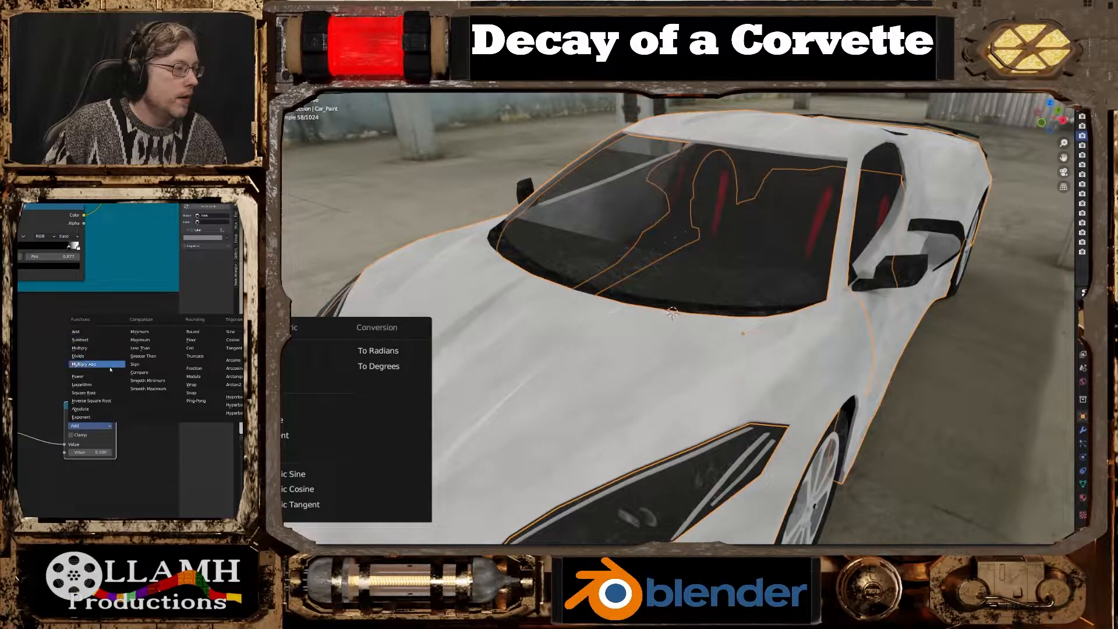
{"action": "left_click", "coordinate": [165, 357]}
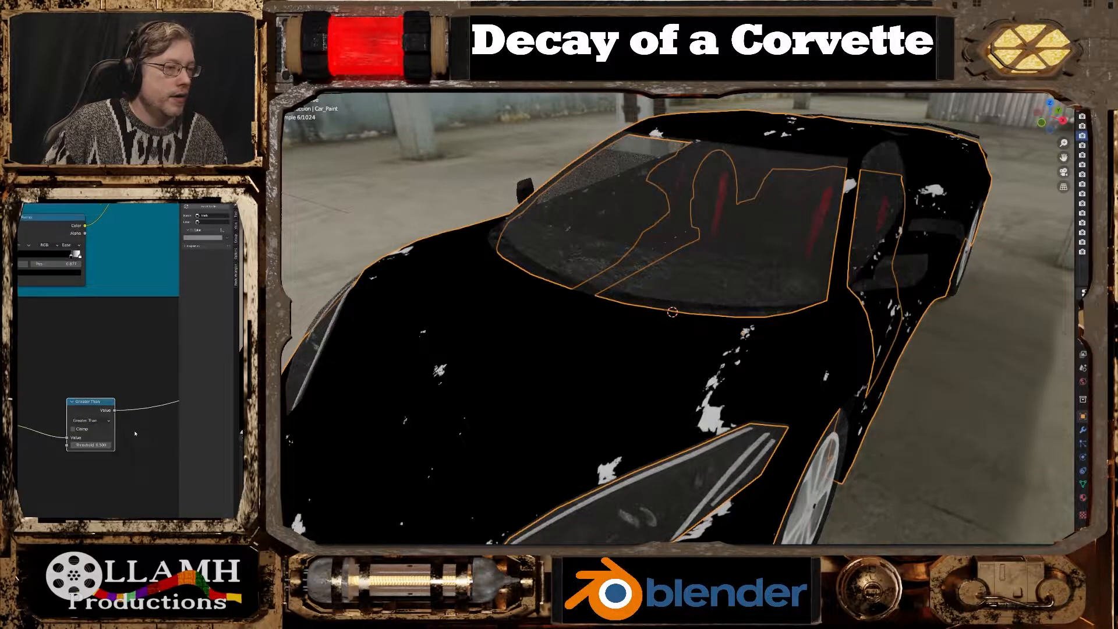
- Try a Greater Than threshold of 0.600 and check the mask across the car body
{"action": "scroll", "coordinate": [363, 458], "scroll_direction": "down", "scroll_amount": 3}
{"action": "middle_click_drag", "start_coordinate": [434, 456], "coordinate": [394, 449]}
{"action": "scroll", "coordinate": [396, 453], "scroll_direction": "up", "scroll_amount": 6}
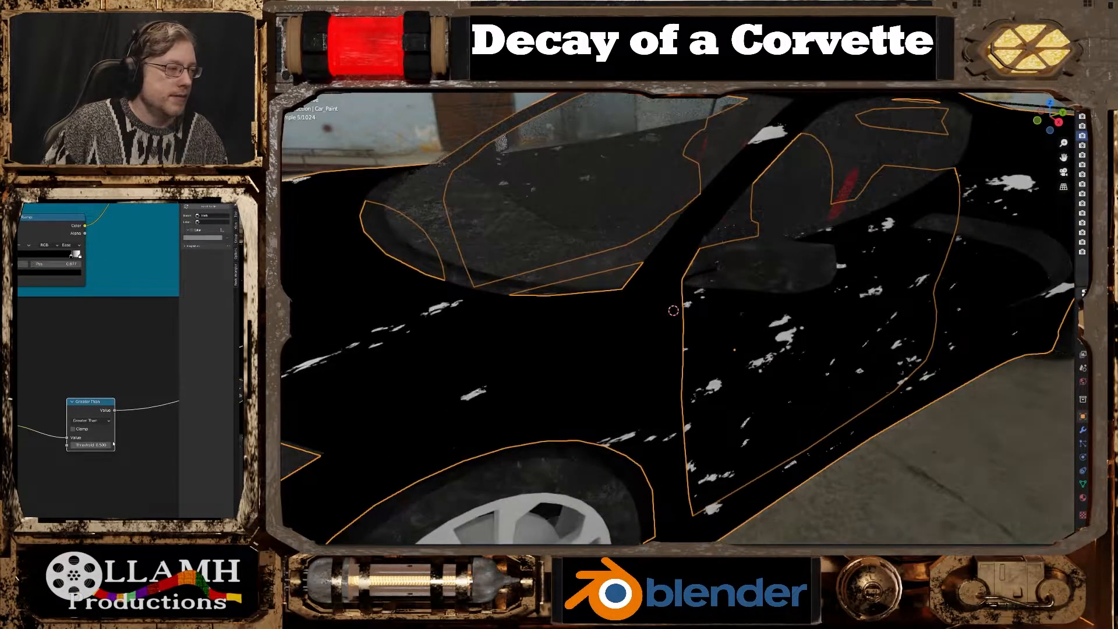
{"action": "scroll", "coordinate": [119, 441], "scroll_direction": "up", "scroll_amount": 2}
{"action": "middle_click_drag", "start_coordinate": [119, 441], "coordinate": [136, 432]}
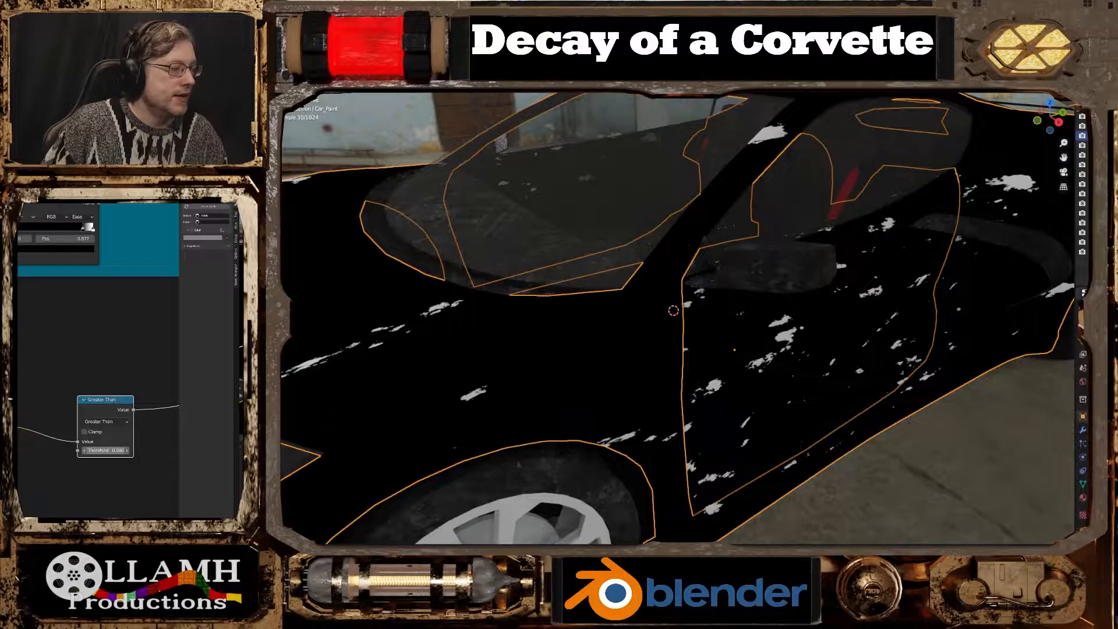
{"action": "left_click", "coordinate": [129, 451]}
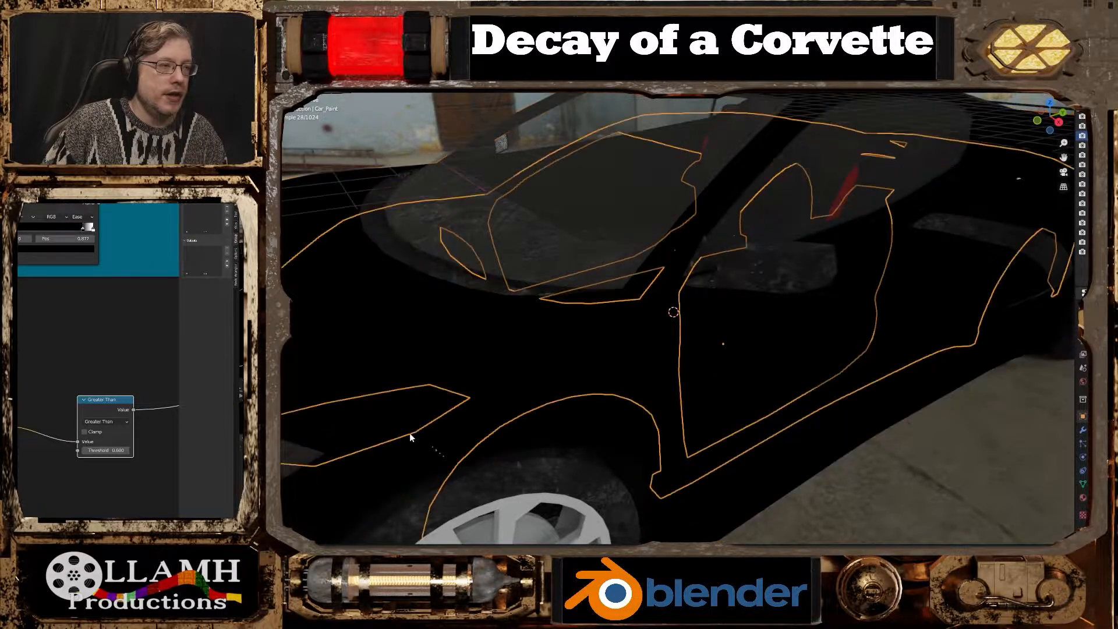
{"action": "scroll", "coordinate": [412, 437], "scroll_direction": "down", "scroll_amount": 3}
{"action": "middle_click_drag", "start_coordinate": [421, 446], "coordinate": [440, 451]}
- Hide the node editor's sidebar and set the Greater Than threshold to 0.55
{"action": "key", "text": "n"}
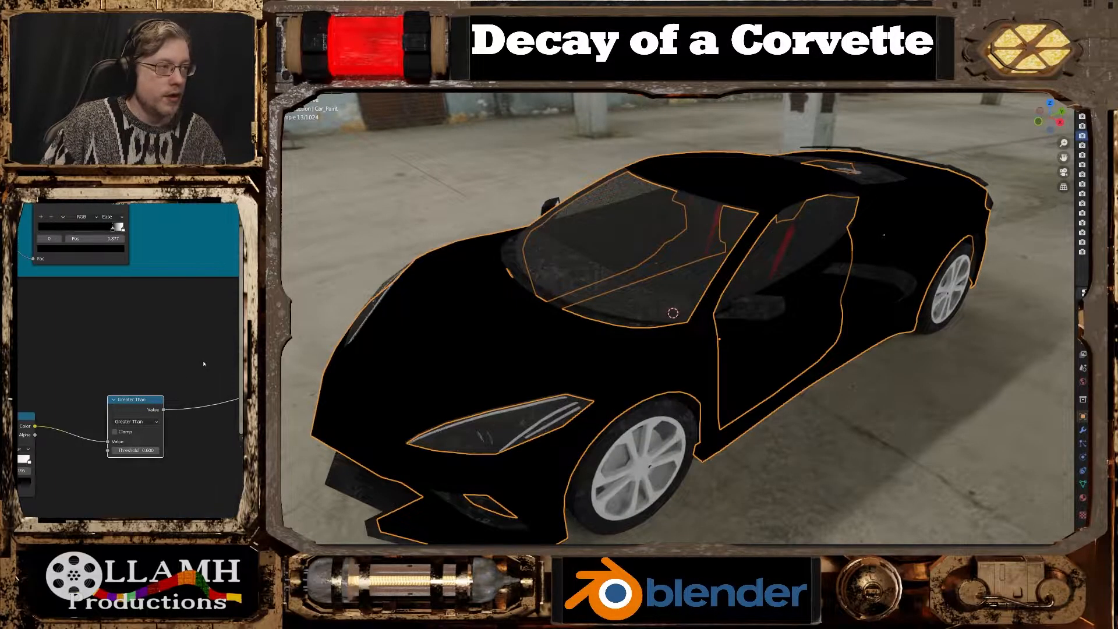
{"action": "scroll", "coordinate": [185, 370], "scroll_direction": "up", "scroll_amount": 4}
{"action": "middle_click_drag", "start_coordinate": [185, 380], "coordinate": [190, 328]}
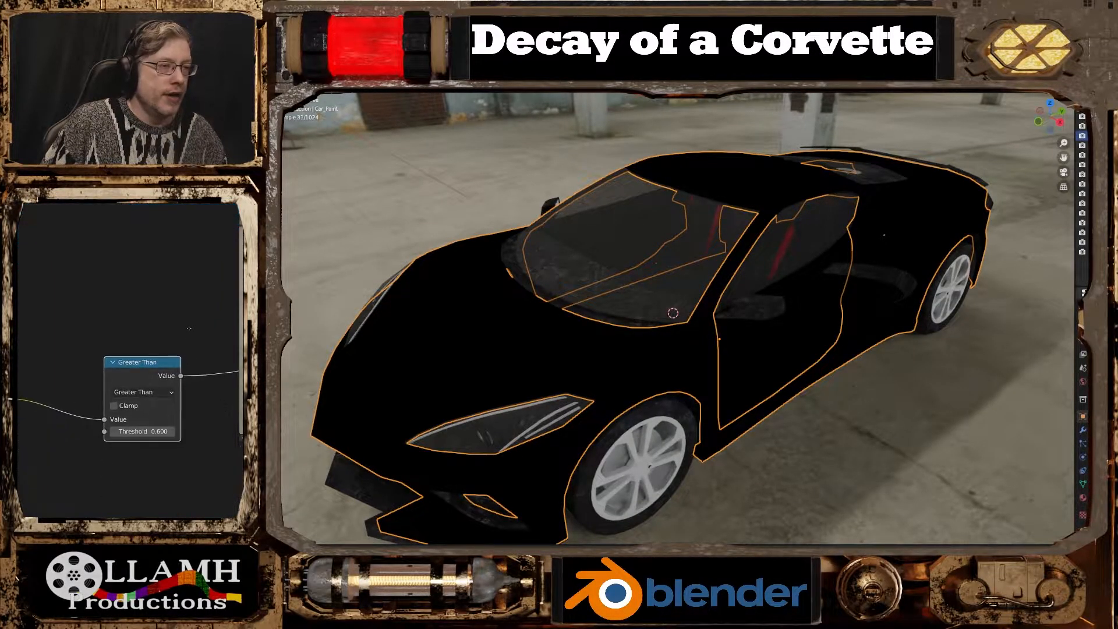
{"action": "left_click", "coordinate": [114, 432]}
{"action": "left_click", "coordinate": [115, 432]}
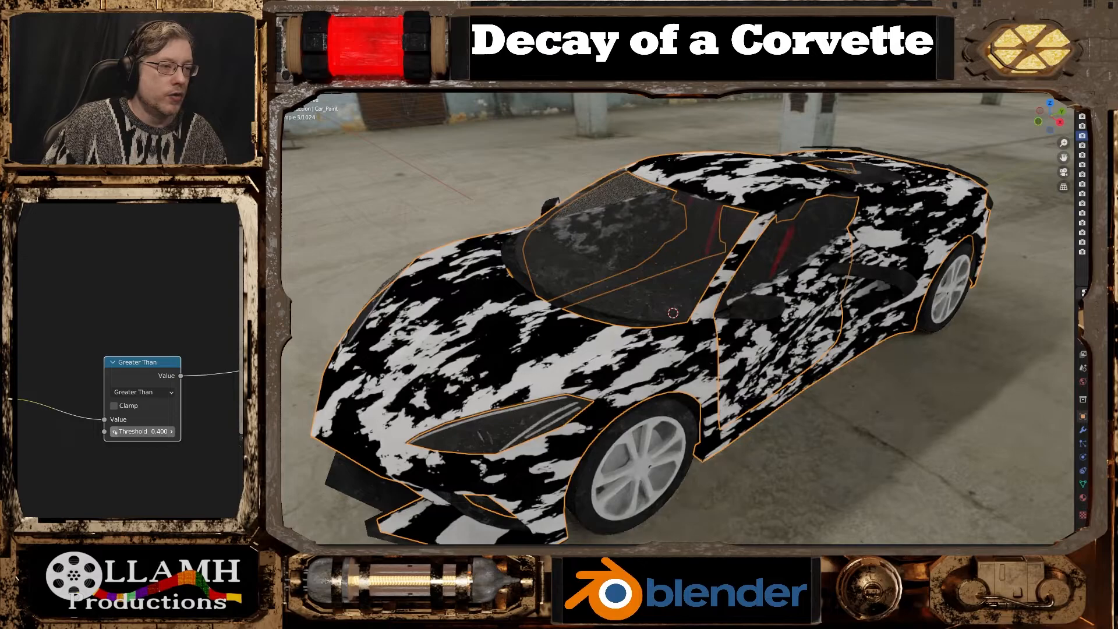
{"action": "left_click", "coordinate": [156, 432]}
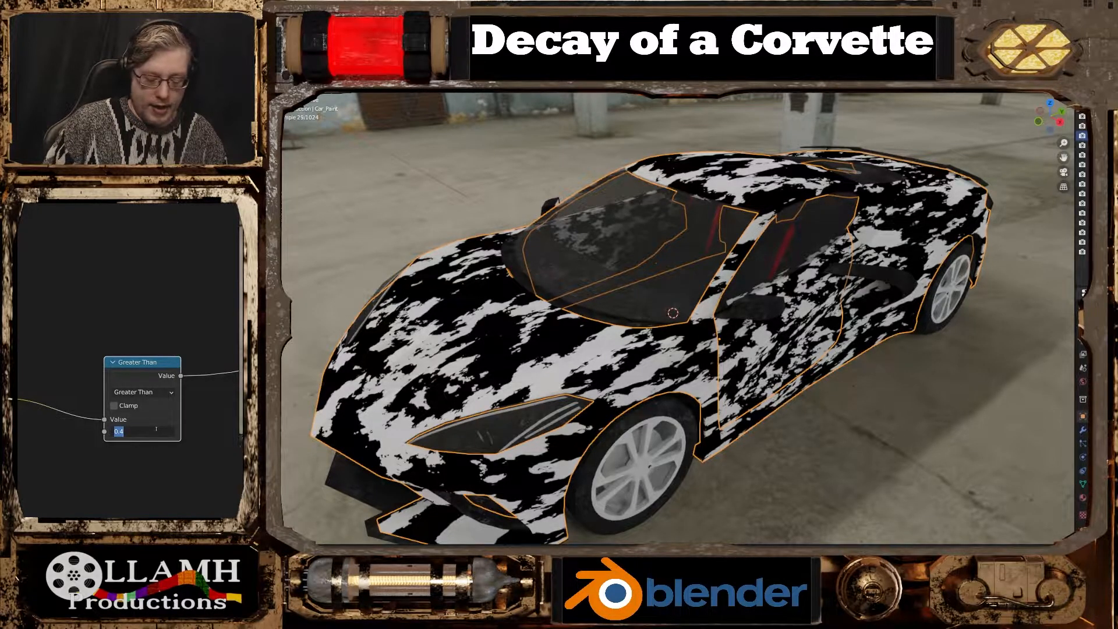
{"action": "type", "text": ".55"}
{"action": "key", "text": "Return"}
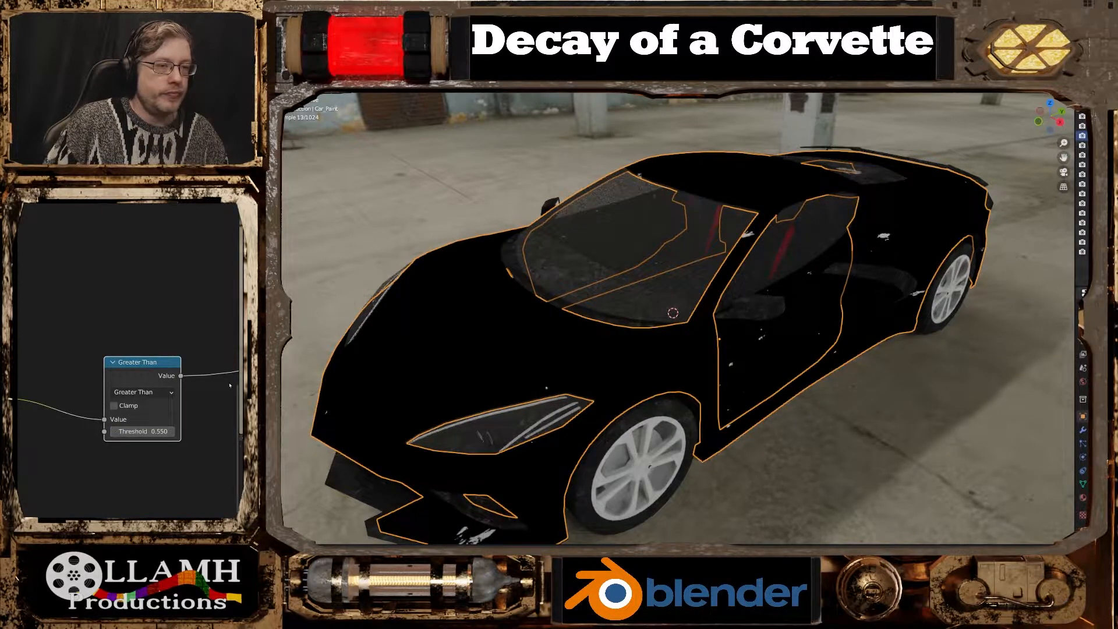
- Adjust the noise ColorRamp's black stop to about 0.18 and its white stop to about 0.97
{"action": "middle_click_drag", "start_coordinate": [55, 402], "coordinate": [179, 394]}
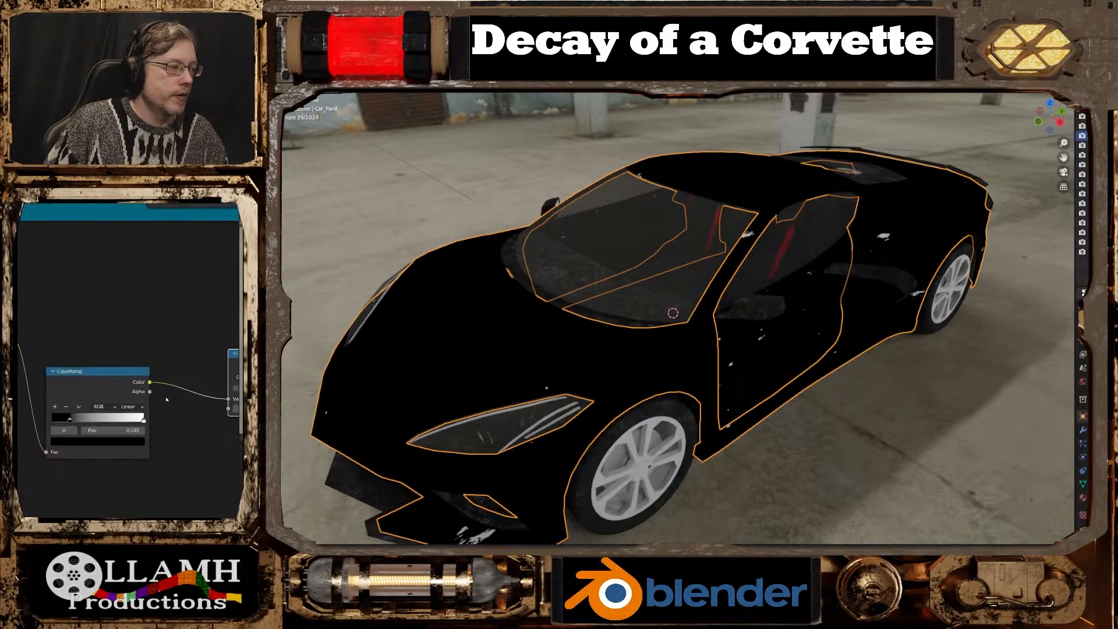
{"action": "left_click_drag", "start_coordinate": [70, 420], "coordinate": [66, 421]}
{"action": "mouse_move", "coordinate": [144, 420]}
{"action": "left_mouse_down"}
{"action": "mouse_move", "coordinate": [114, 421]}
{"action": "mouse_move", "coordinate": [132, 420]}
{"action": "left_mouse_up"}
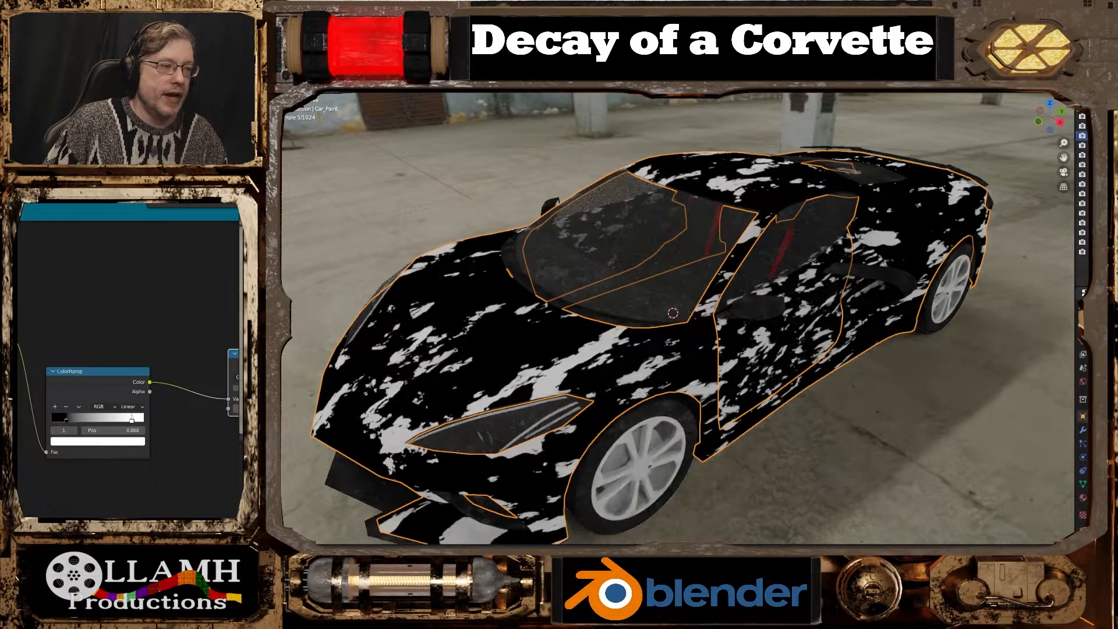
{"action": "left_click_drag", "start_coordinate": [131, 420], "coordinate": [141, 420]}
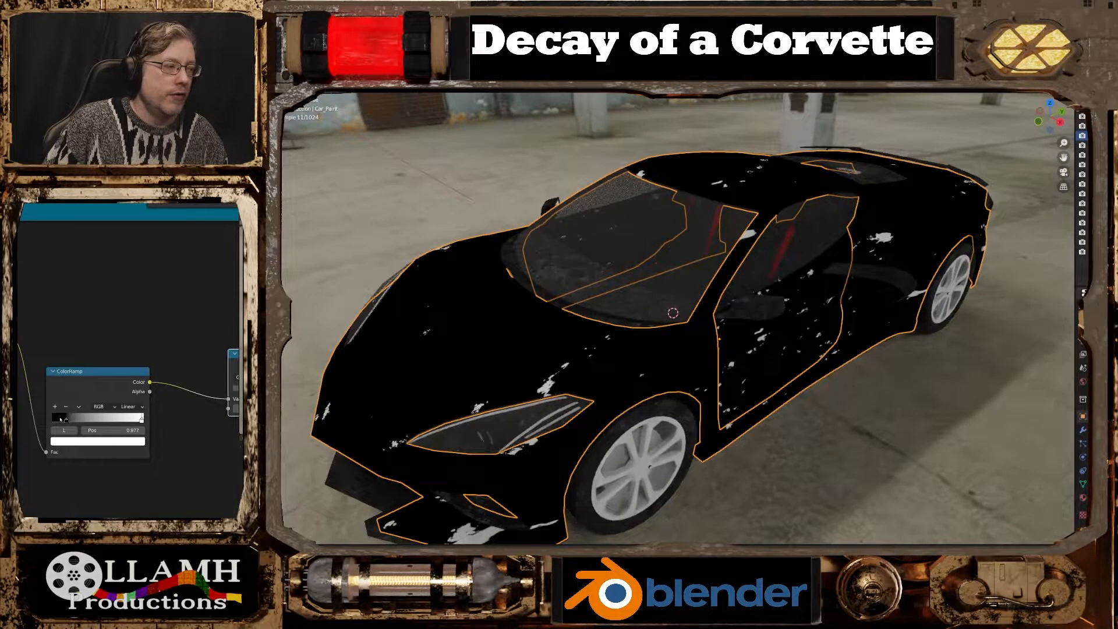
{"action": "mouse_move", "coordinate": [67, 420]}
{"action": "left_mouse_down"}
{"action": "mouse_move", "coordinate": [41, 416]}
{"action": "mouse_move", "coordinate": [88, 419]}
{"action": "mouse_move", "coordinate": [68, 418]}
{"action": "left_mouse_up"}
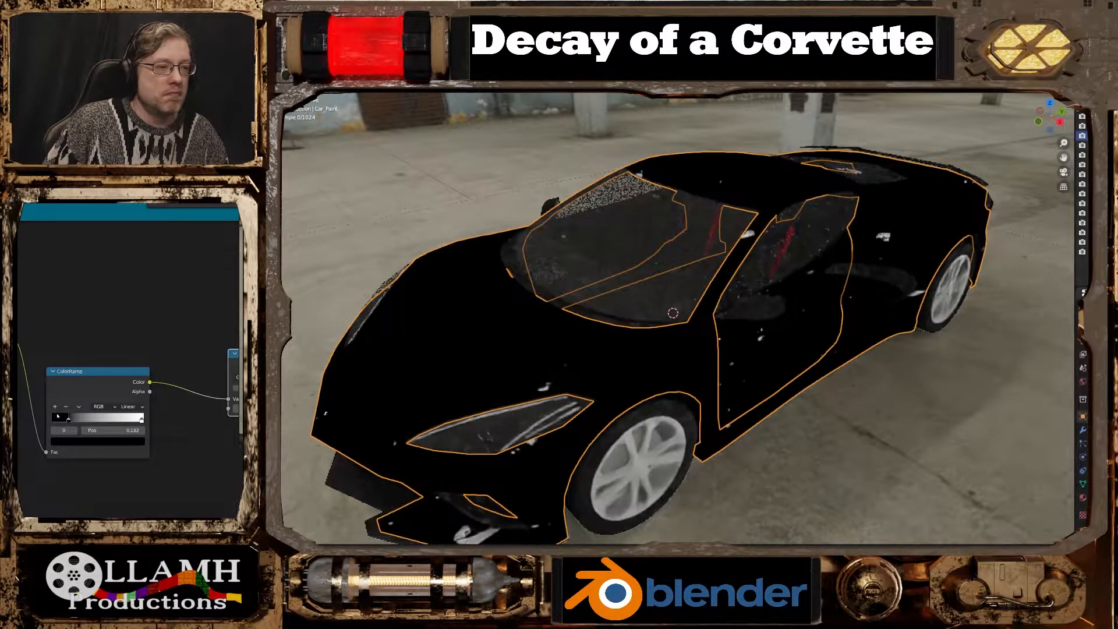
- Connect the Geometry node's Position output to the Noise Texture's Vector input, set its Scale to 11, and check the chips along the car's sides
{"action": "middle_click_drag", "start_coordinate": [123, 397], "coordinate": [144, 395]}
{"action": "middle_click_drag", "start_coordinate": [32, 415], "coordinate": [131, 413]}
{"action": "mouse_move", "coordinate": [537, 445]}
{"action": "middle_mouse_down"}
{"action": "mouse_move", "coordinate": [503, 428]}
{"action": "mouse_move", "coordinate": [516, 443]}
{"action": "middle_mouse_up"}
{"action": "scroll", "coordinate": [502, 430], "scroll_direction": "up", "scroll_amount": 4}
{"action": "scroll", "coordinate": [118, 377], "scroll_direction": "down", "scroll_amount": 3}
{"action": "middle_click_drag", "start_coordinate": [35, 340], "coordinate": [86, 361]}
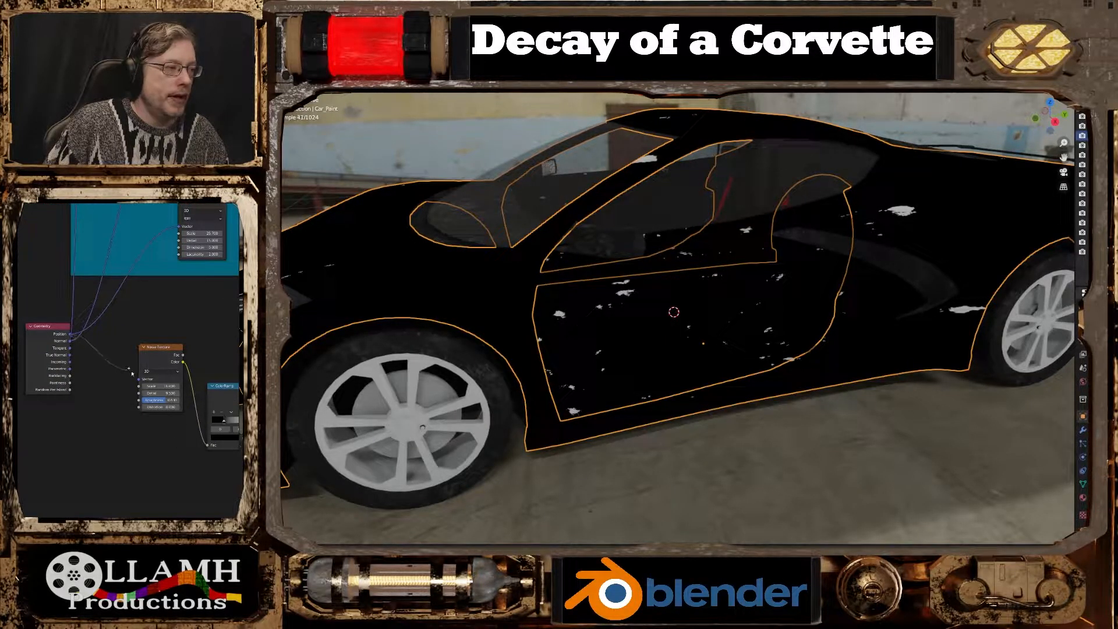
{"action": "middle_click_drag", "start_coordinate": [373, 384], "coordinate": [403, 387]}
{"action": "scroll", "coordinate": [483, 376], "scroll_direction": "down", "scroll_amount": 4}
{"action": "scroll", "coordinate": [117, 382], "scroll_direction": "up", "scroll_amount": 2}
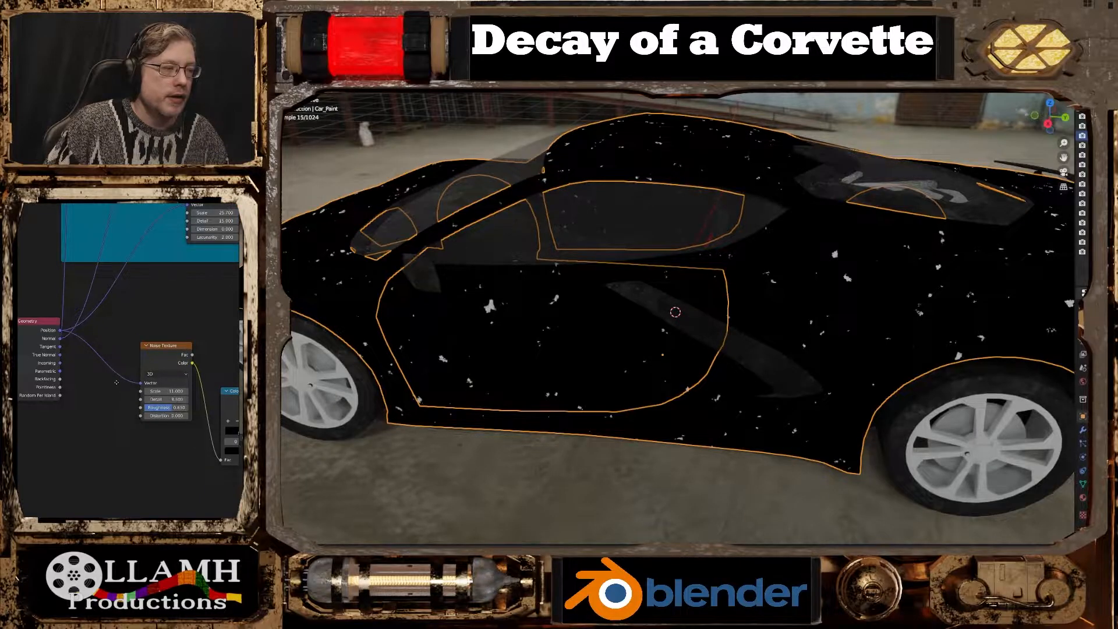
- Set the noise ColorRamp's black stop to about 0.218 and the Noise Texture's Roughness to about 0.497
{"action": "middle_click_drag", "start_coordinate": [117, 384], "coordinate": [230, 356]}
{"action": "left_click_drag", "start_coordinate": [134, 407], "coordinate": [138, 407]}
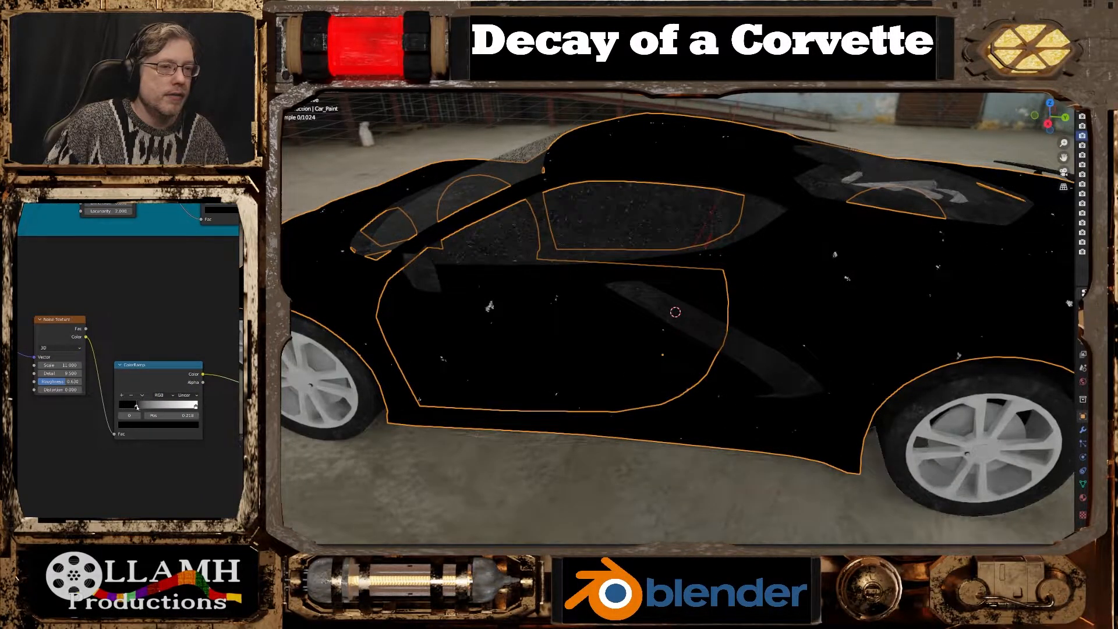
{"action": "middle_click_drag", "start_coordinate": [582, 478], "coordinate": [595, 449]}
{"action": "middle_click_drag", "start_coordinate": [164, 393], "coordinate": [188, 415]}
{"action": "left_click_drag", "start_coordinate": [92, 404], "coordinate": [85, 404]}
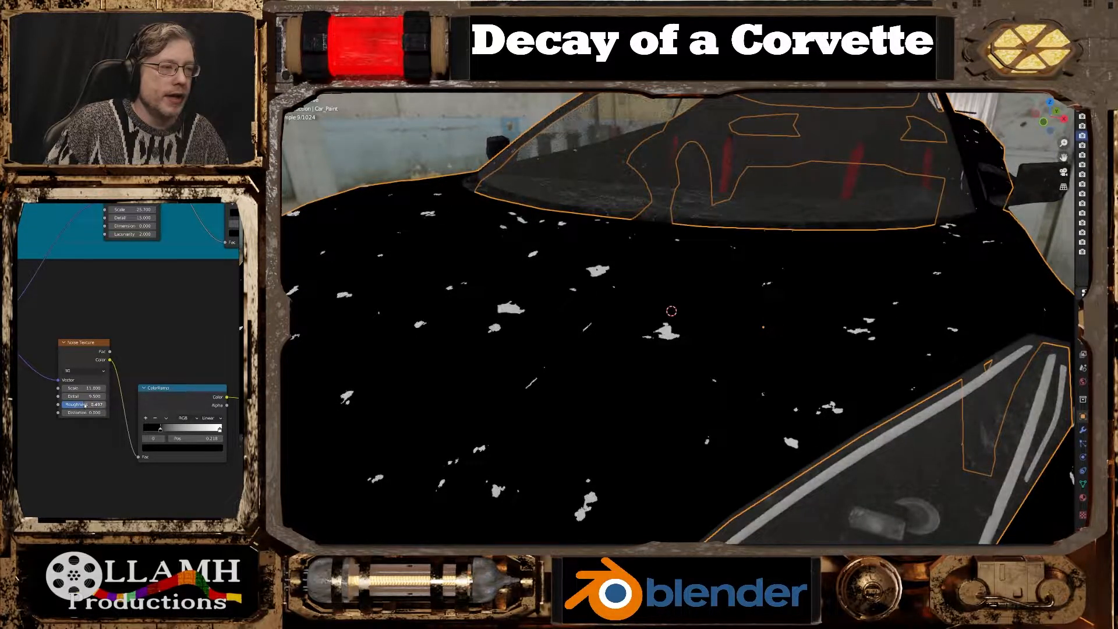
- Set the Noise Texture's Scale to 8.7 and Detail to 11, and inspect the chip shapes up close
{"action": "left_click_drag", "start_coordinate": [85, 388], "coordinate": [80, 396]}
{"action": "middle_click_drag", "start_coordinate": [824, 448], "coordinate": [705, 446]}
{"action": "scroll", "coordinate": [768, 446], "scroll_direction": "up", "scroll_amount": 4}
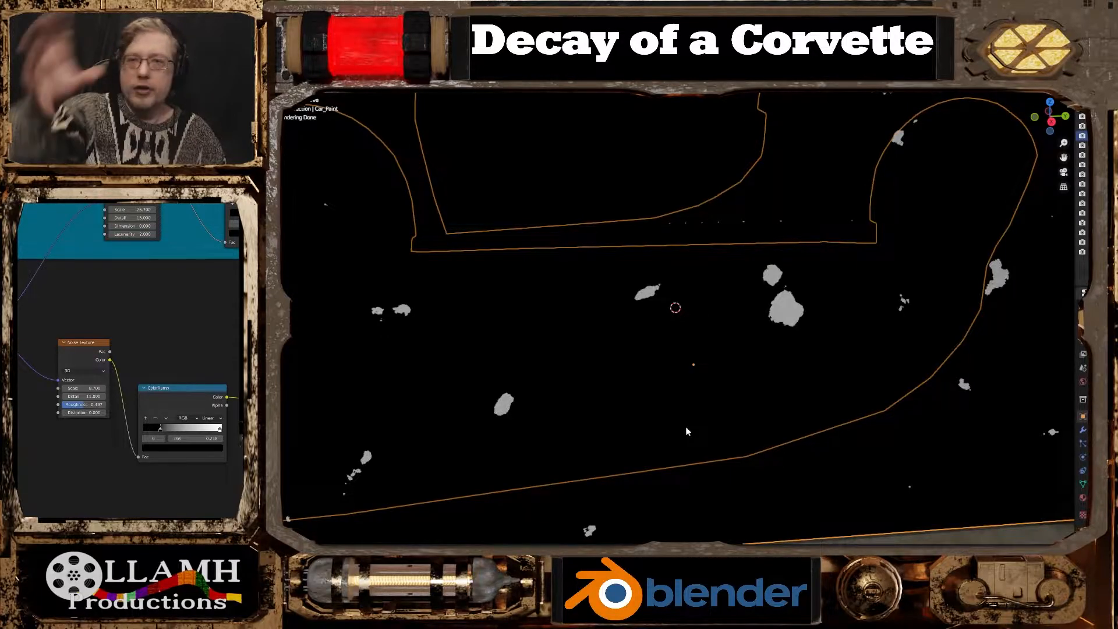
- Lower the noise ColorRamp's black stop to about 0.177 to spread more chips across the whole body
{"action": "scroll", "coordinate": [591, 381], "scroll_direction": "down", "scroll_amount": 4}
{"action": "middle_click_drag", "start_coordinate": [592, 382], "coordinate": [641, 402]}
{"action": "left_click_drag", "start_coordinate": [162, 430], "coordinate": [158, 429]}
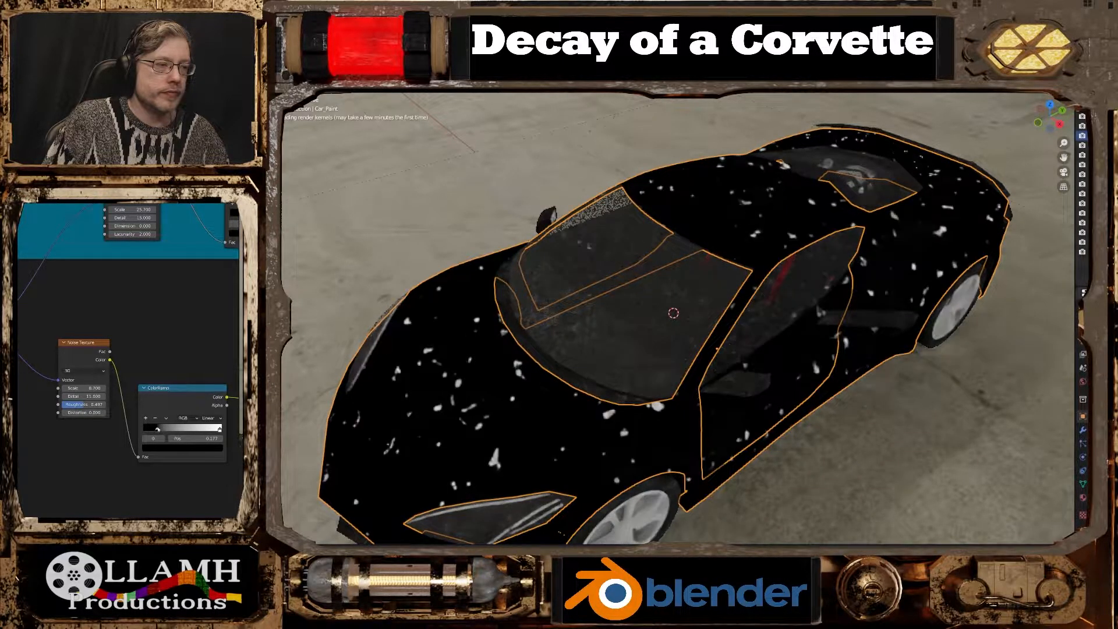
- Try a Greater Than threshold of 0.57 for the chip mask
{"action": "middle_click_drag", "start_coordinate": [131, 446], "coordinate": [90, 418]}
{"action": "scroll", "coordinate": [198, 373], "scroll_direction": "up", "scroll_amount": 2}
{"action": "scroll", "coordinate": [110, 411], "scroll_direction": "up", "scroll_amount": 4}
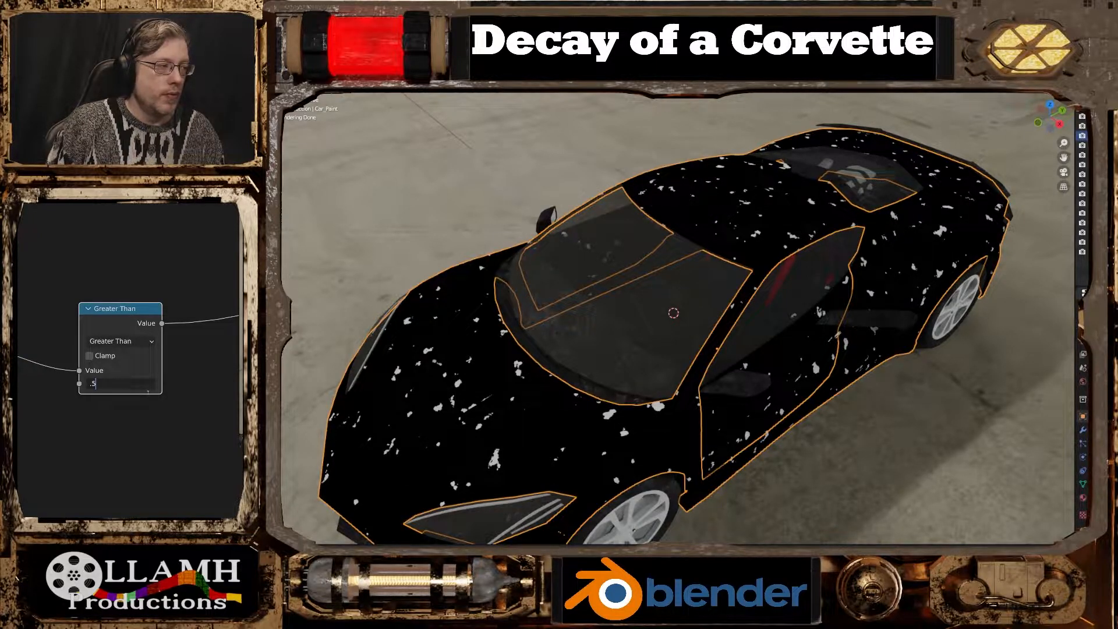
{"action": "key", "text": "Return"}
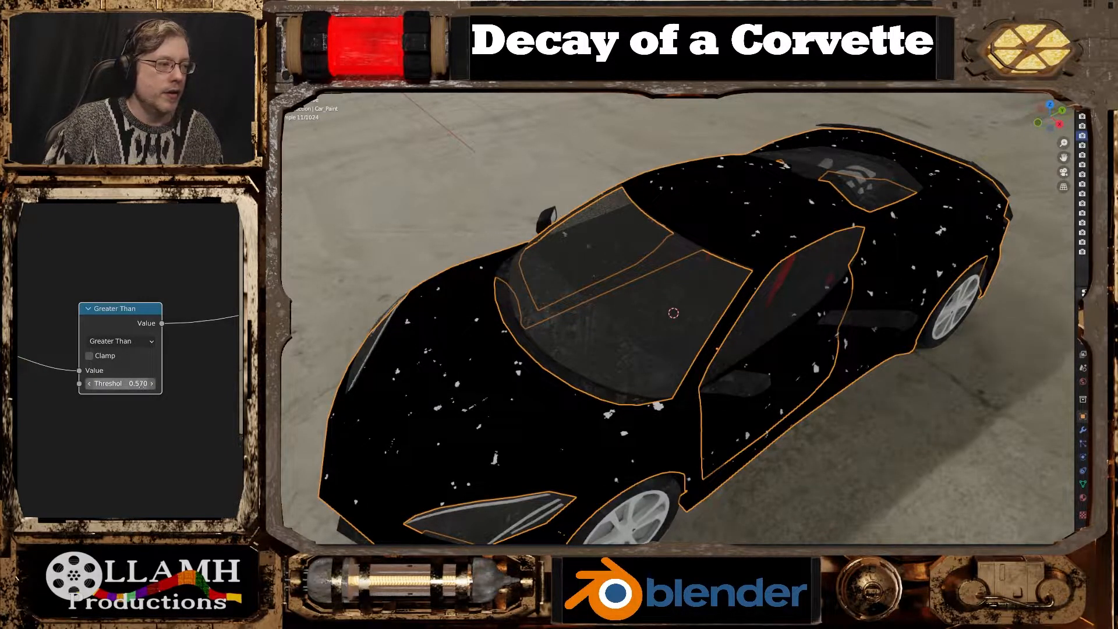
- Set the Greater Than threshold to 0.6 and check the chips on the doors and side panels
{"action": "key", "text": "Return"}
{"action": "middle_click_drag", "start_coordinate": [722, 411], "coordinate": [718, 362]}
{"action": "scroll", "coordinate": [646, 401], "scroll_direction": "up", "scroll_amount": 3}
{"action": "scroll", "coordinate": [771, 378], "scroll_direction": "down", "scroll_amount": 2}
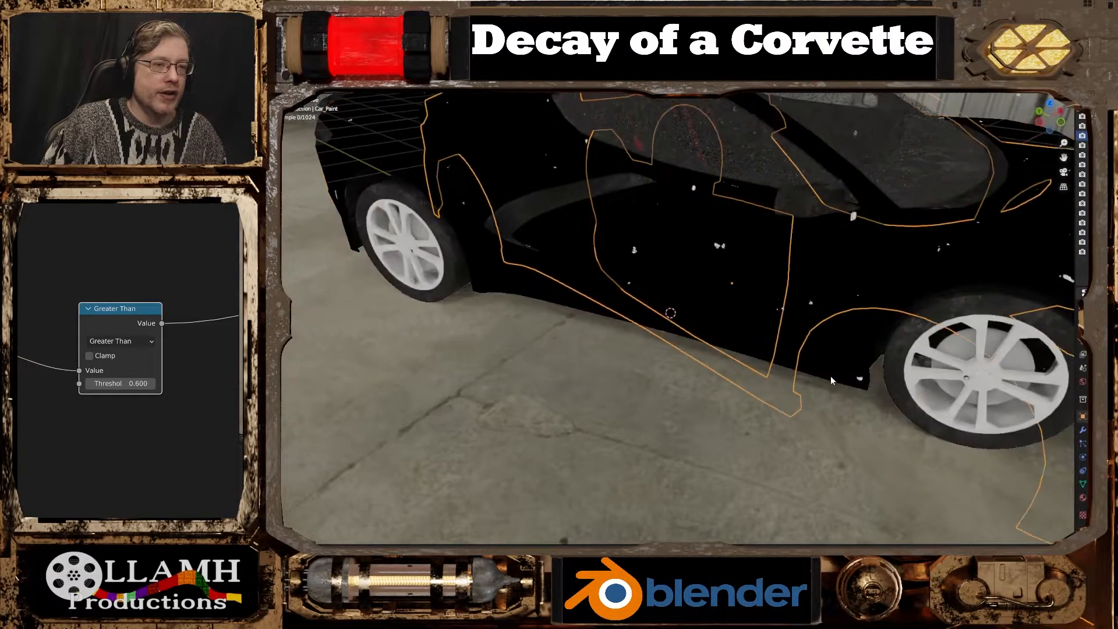
{"action": "scroll", "coordinate": [717, 362], "scroll_direction": "up", "scroll_amount": 4}
{"action": "left_click", "coordinate": [855, 466]}
{"action": "middle_click_drag", "start_coordinate": [850, 467], "coordinate": [542, 397]}
{"action": "left_click", "coordinate": [543, 396]}
- Try a Noise Texture Scale of 16 and settle on 5.2 for fewer, larger chips
{"action": "middle_click_drag", "start_coordinate": [115, 451], "coordinate": [46, 411]}
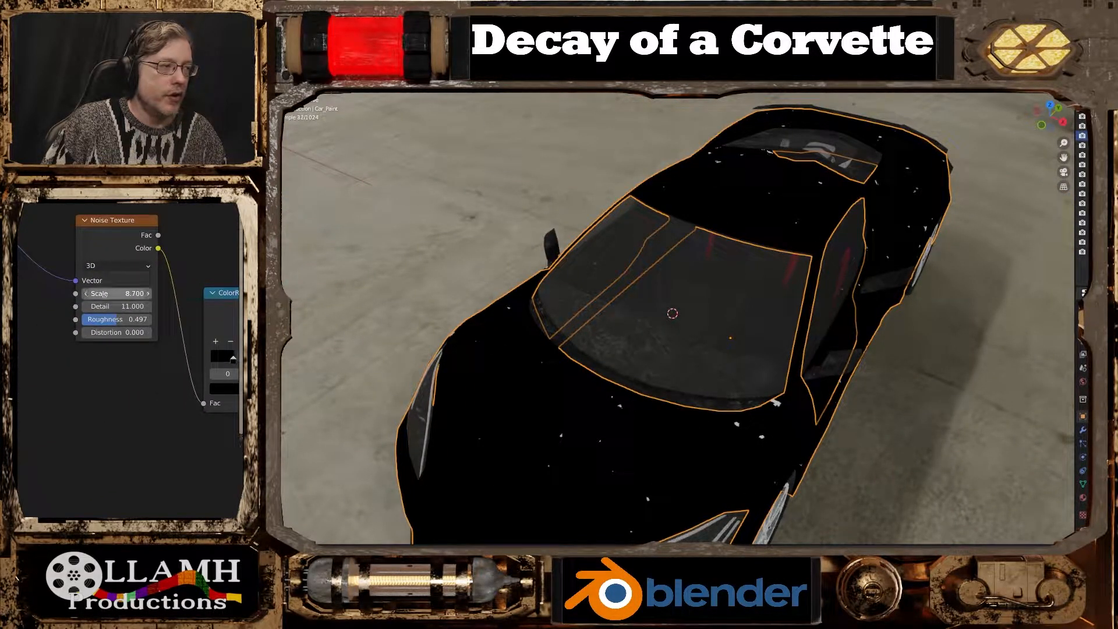
{"action": "left_click_drag", "start_coordinate": [116, 293], "coordinate": [135, 294]}
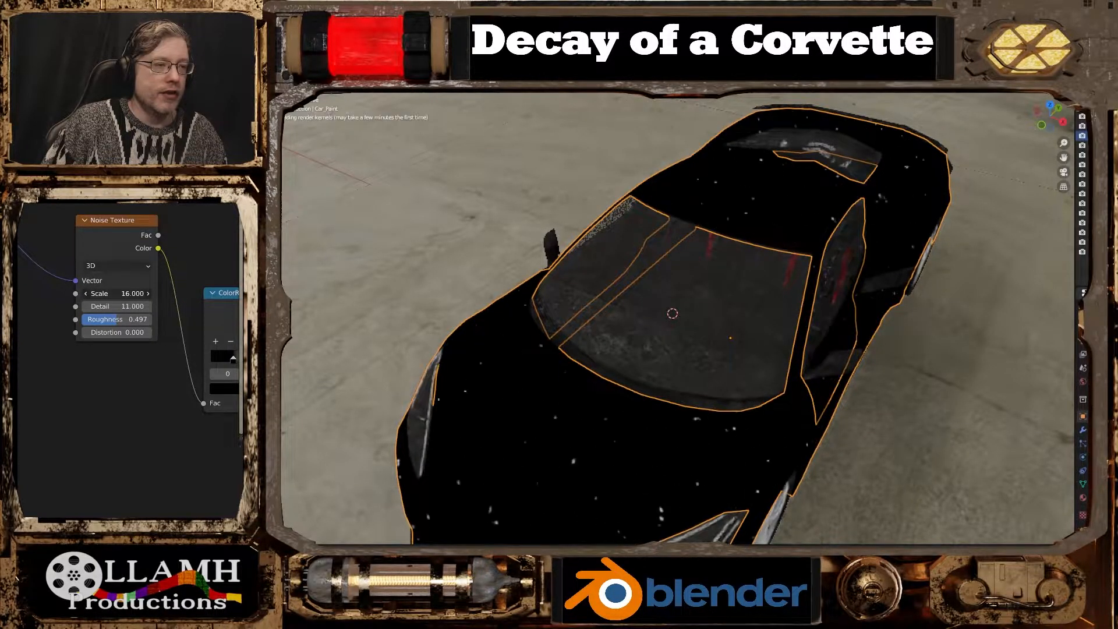
{"action": "mouse_move", "coordinate": [116, 294]}
{"action": "left_mouse_down"}
{"action": "mouse_move", "coordinate": [89, 294]}
{"action": "mouse_move", "coordinate": [109, 294]}
{"action": "left_mouse_up"}
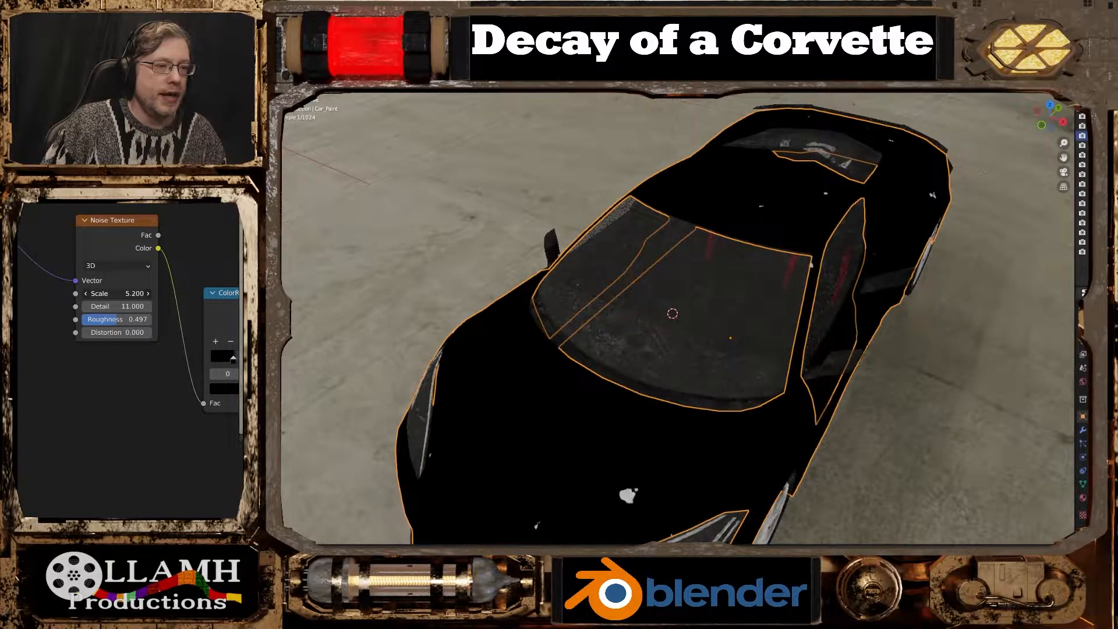
{"action": "middle_click_drag", "start_coordinate": [655, 400], "coordinate": [551, 417]}
{"action": "scroll", "coordinate": [602, 396], "scroll_direction": "up", "scroll_amount": 5}
{"action": "scroll", "coordinate": [602, 396], "scroll_direction": "down", "scroll_amount": 3}
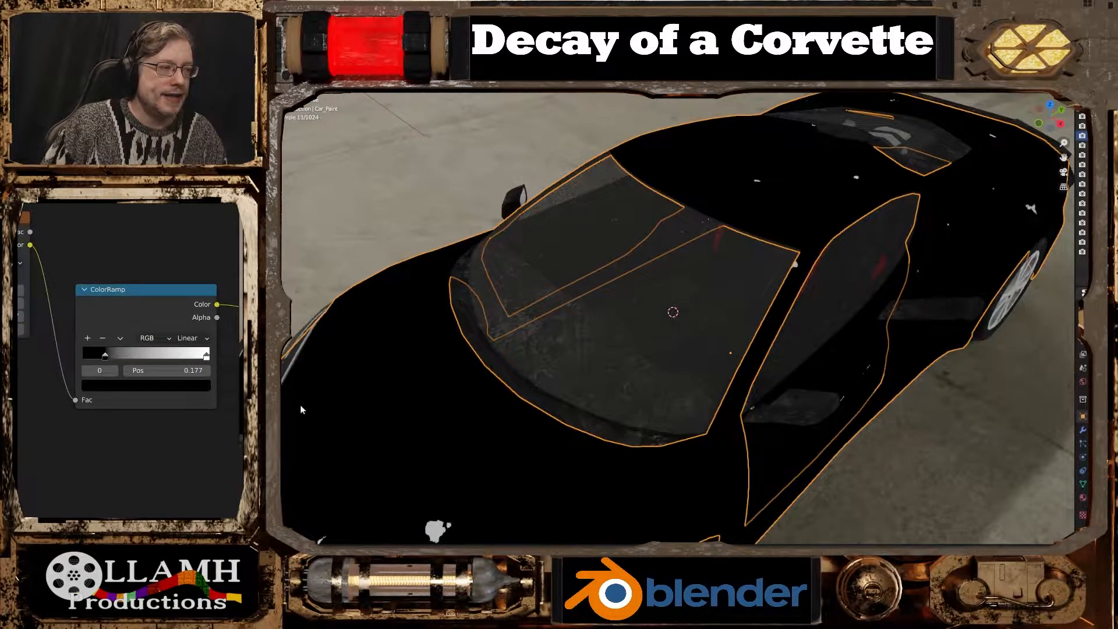
- Fine-tune the noise ColorRamp with the white stop at about 0.945 and the black stop at about 0.191
{"action": "left_click_drag", "start_coordinate": [205, 355], "coordinate": [202, 356]}
{"action": "middle_click_drag", "start_coordinate": [495, 455], "coordinate": [429, 450]}
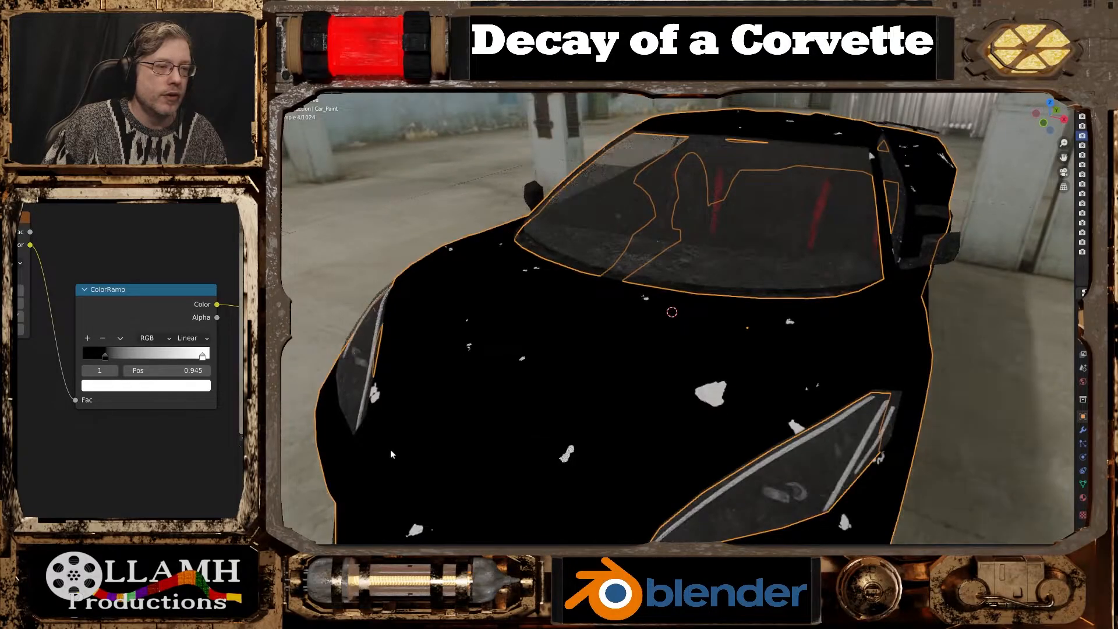
{"action": "middle_click_drag", "start_coordinate": [180, 425], "coordinate": [147, 429]}
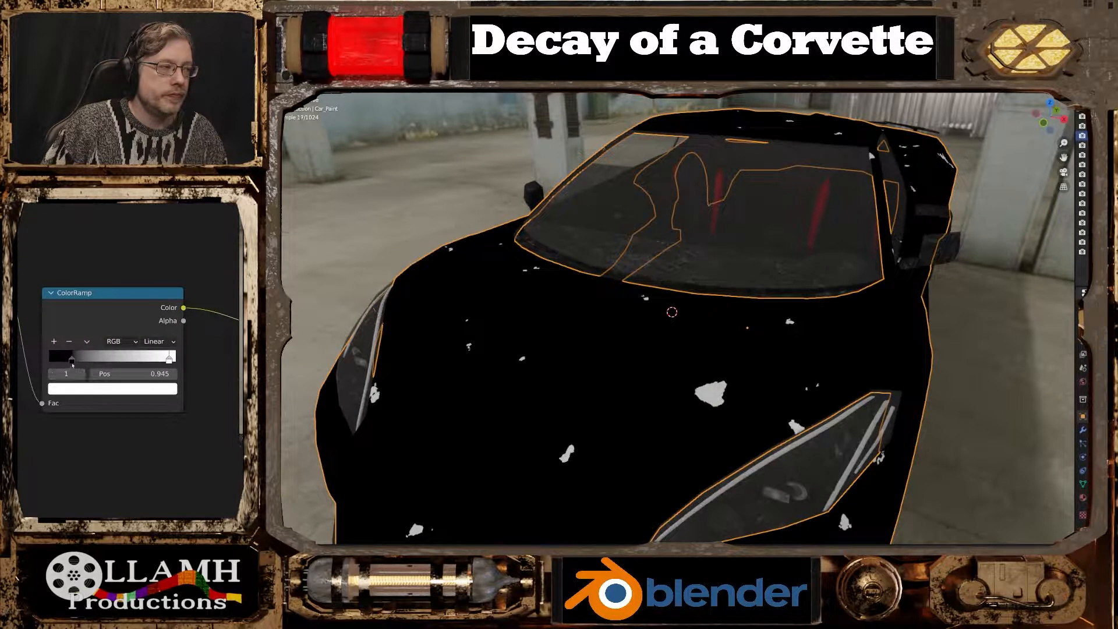
{"action": "left_click_drag", "start_coordinate": [72, 360], "coordinate": [74, 360]}
{"action": "middle_click_drag", "start_coordinate": [1046, 406], "coordinate": [949, 400]}
{"action": "scroll", "coordinate": [935, 403], "scroll_direction": "up", "scroll_amount": 3}
{"action": "scroll", "coordinate": [968, 384], "scroll_direction": "down", "scroll_amount": 4}
{"action": "scroll", "coordinate": [938, 398], "scroll_direction": "up", "scroll_amount": 3}
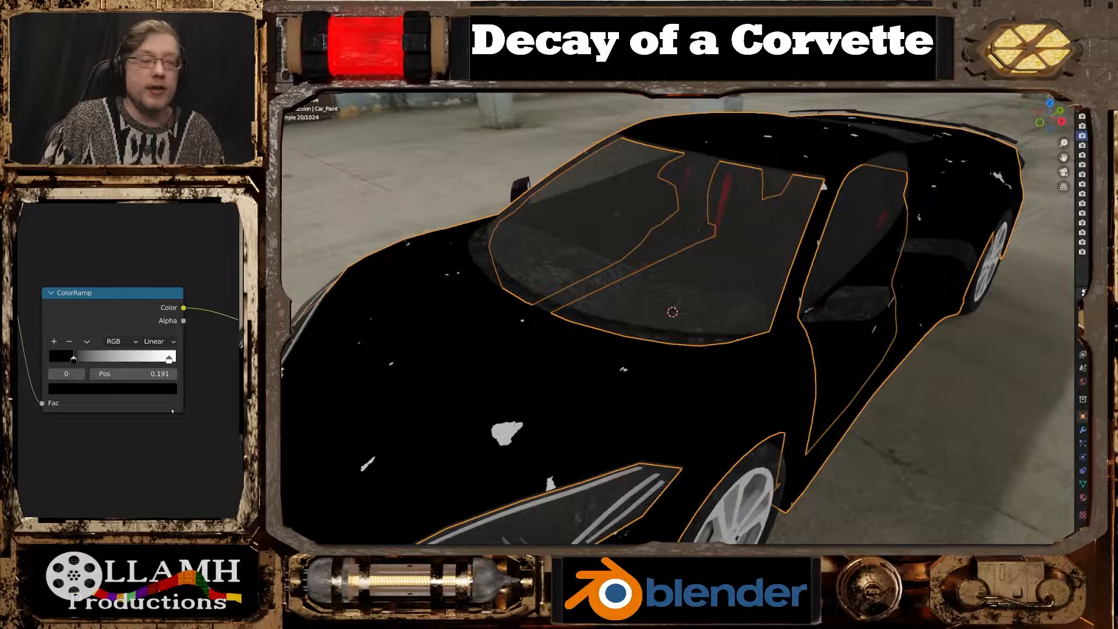
- Add a Bump node between the Greater Than node and the Principled BSDF
{"action": "middle_click_drag", "start_coordinate": [175, 410], "coordinate": [55, 427]}
{"action": "scroll", "coordinate": [112, 419], "scroll_direction": "down", "scroll_amount": 5}
{"action": "middle_click_drag", "start_coordinate": [223, 368], "coordinate": [132, 412]}
{"action": "scroll", "coordinate": [132, 412], "scroll_direction": "down", "scroll_amount": 5}
{"action": "middle_click_drag", "start_coordinate": [172, 371], "coordinate": [152, 400]}
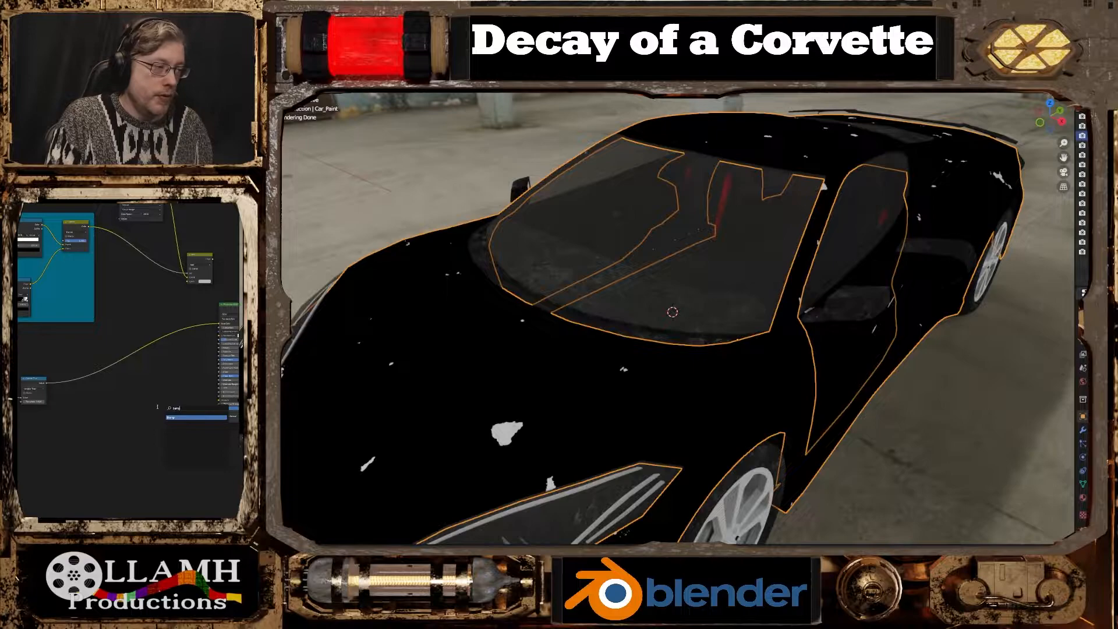
{"action": "scroll", "coordinate": [166, 417], "scroll_direction": "up", "scroll_amount": 2}
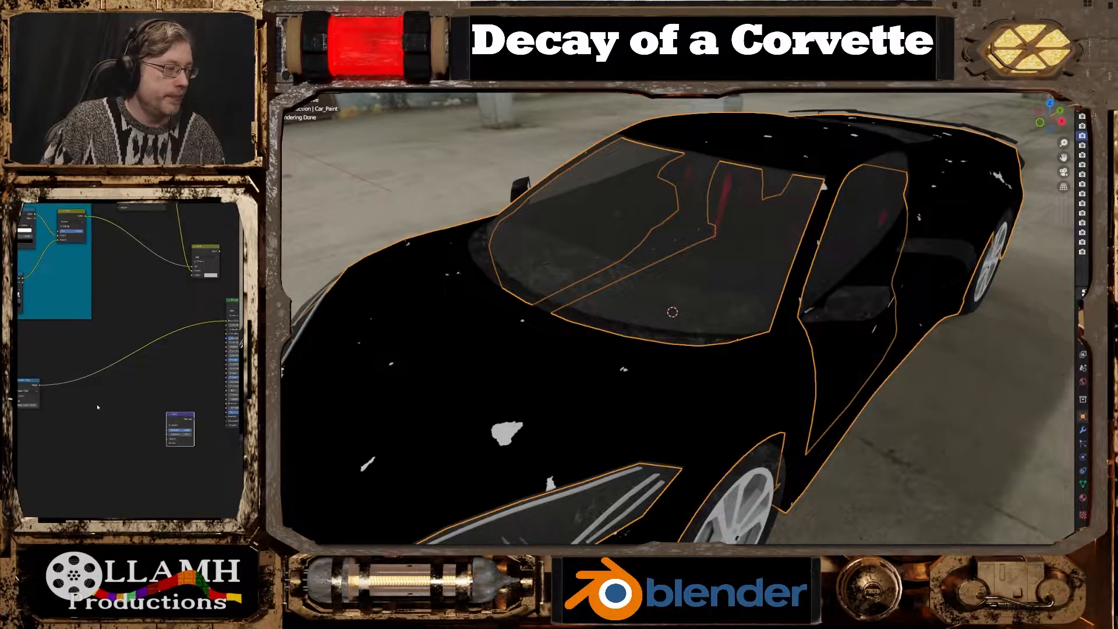
- Wire the Greater Than value through the Bump node's Height into the shader's Normal, and unplug the mask from Base Color
{"action": "middle_click_drag", "start_coordinate": [98, 407], "coordinate": [128, 374]}
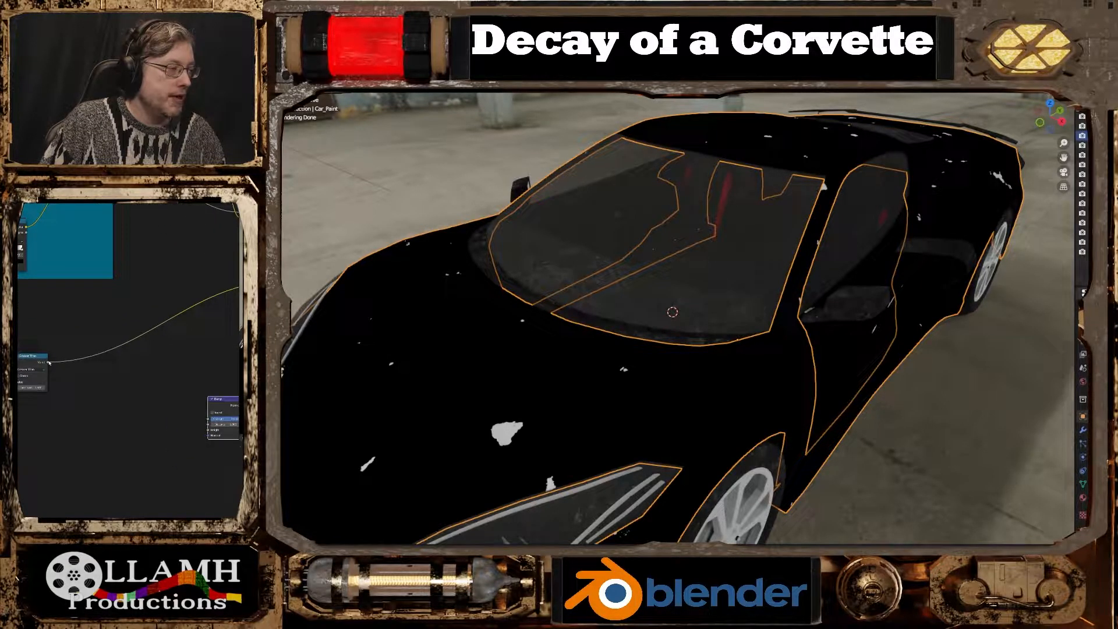
{"action": "middle_click_drag", "start_coordinate": [187, 433], "coordinate": [87, 415]}
{"action": "scroll", "coordinate": [170, 412], "scroll_direction": "up", "scroll_amount": 6}
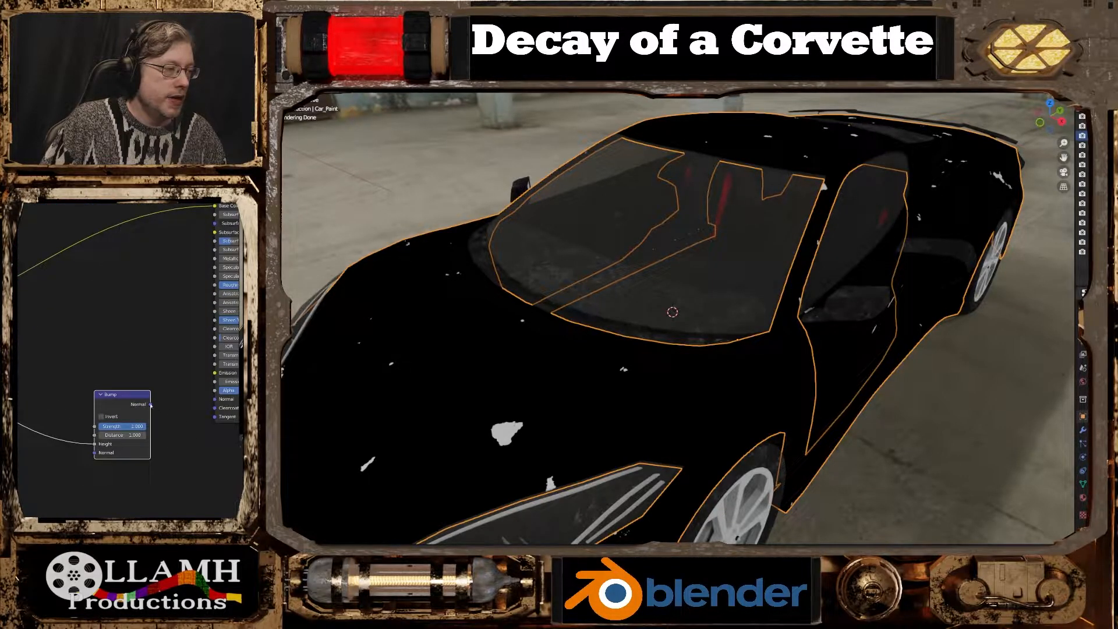
{"action": "middle_click_drag", "start_coordinate": [182, 268], "coordinate": [180, 277]}
{"action": "left_click_drag", "start_coordinate": [211, 215], "coordinate": [189, 231]}
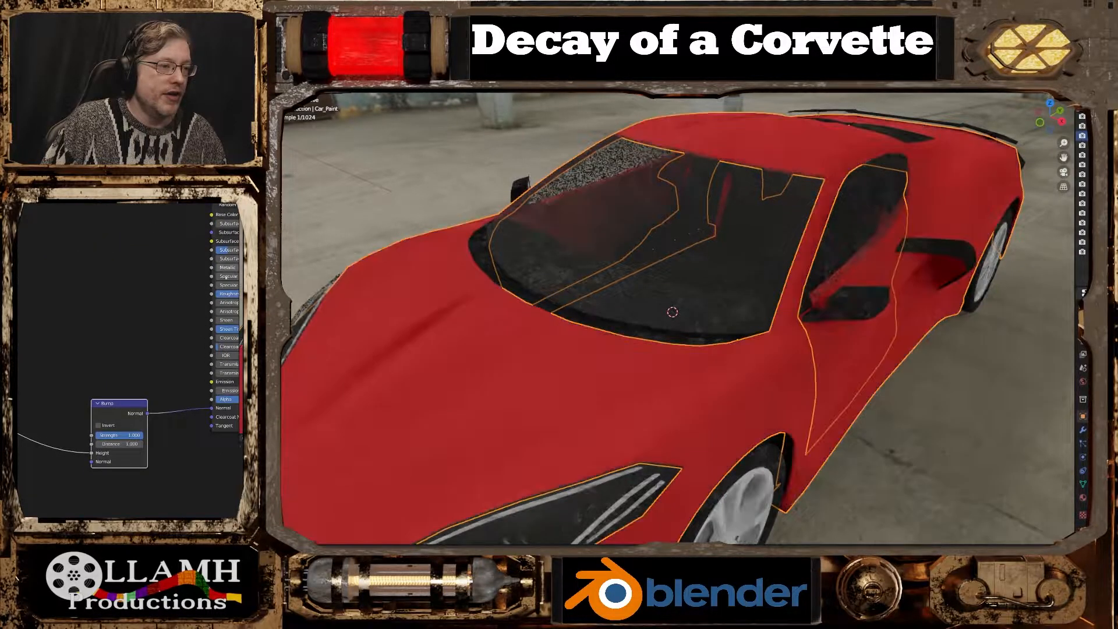
{"action": "mouse_move", "coordinate": [509, 399]}
{"action": "middle_mouse_down"}
{"action": "mouse_move", "coordinate": [526, 390]}
{"action": "mouse_move", "coordinate": [546, 399]}
{"action": "mouse_move", "coordinate": [482, 399]}
{"action": "mouse_move", "coordinate": [513, 404]}
{"action": "middle_mouse_up"}
{"action": "scroll", "coordinate": [526, 390], "scroll_direction": "up", "scroll_amount": 3}
{"action": "scroll", "coordinate": [513, 401], "scroll_direction": "down", "scroll_amount": 4}
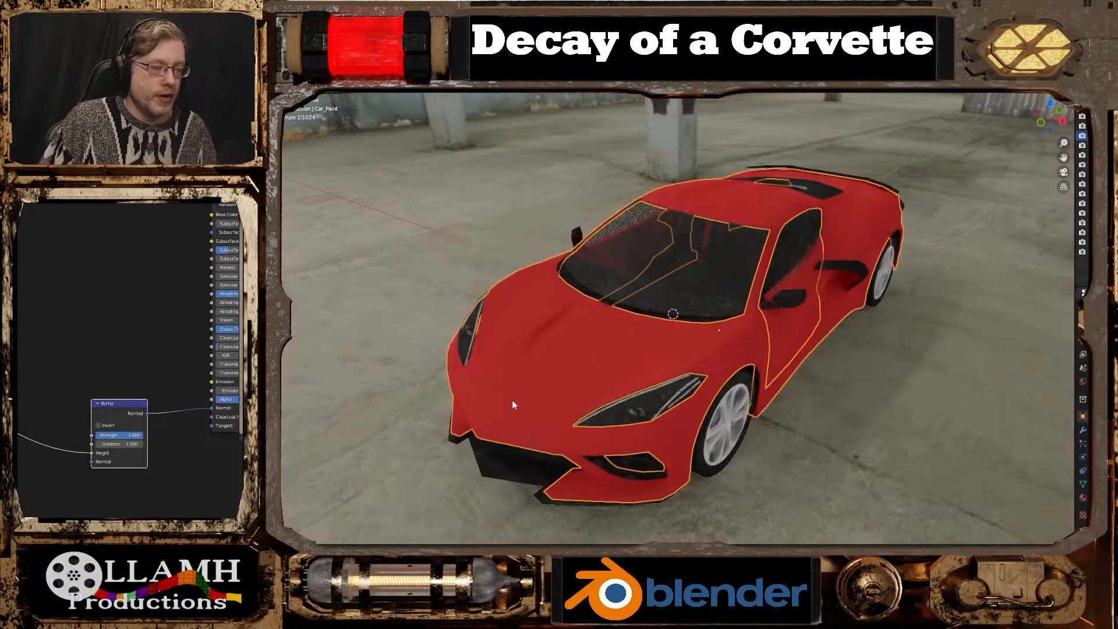
- Add a point light to the scene and move it out of the car to above the body
{"action": "key", "text": "shift+a"}
{"action": "mouse_move", "coordinate": [508, 510]}
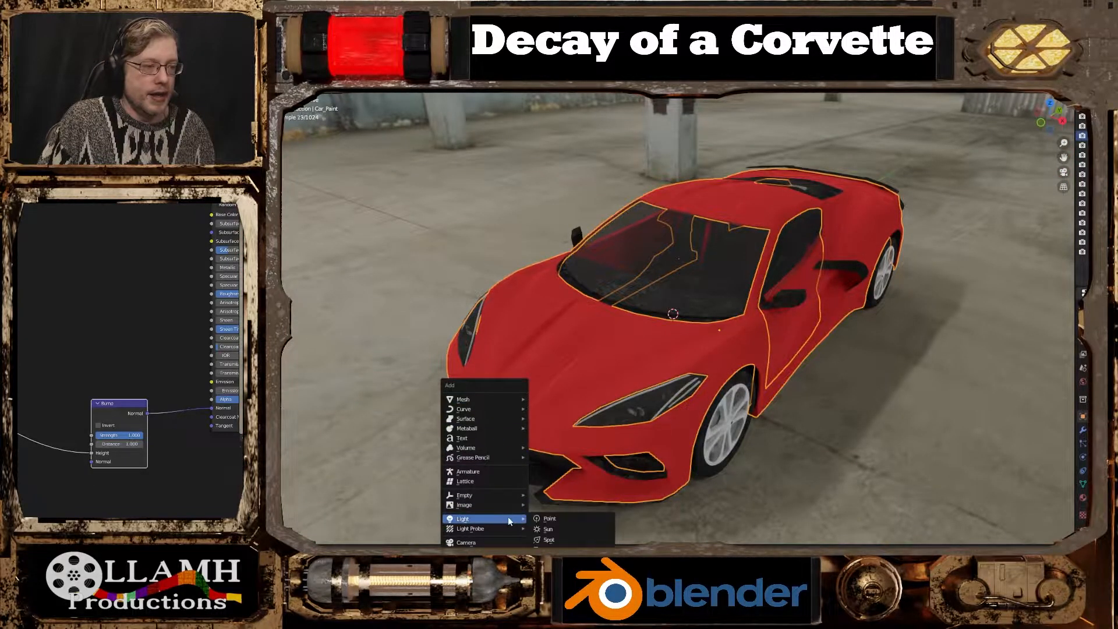
{"action": "left_click", "coordinate": [553, 521]}
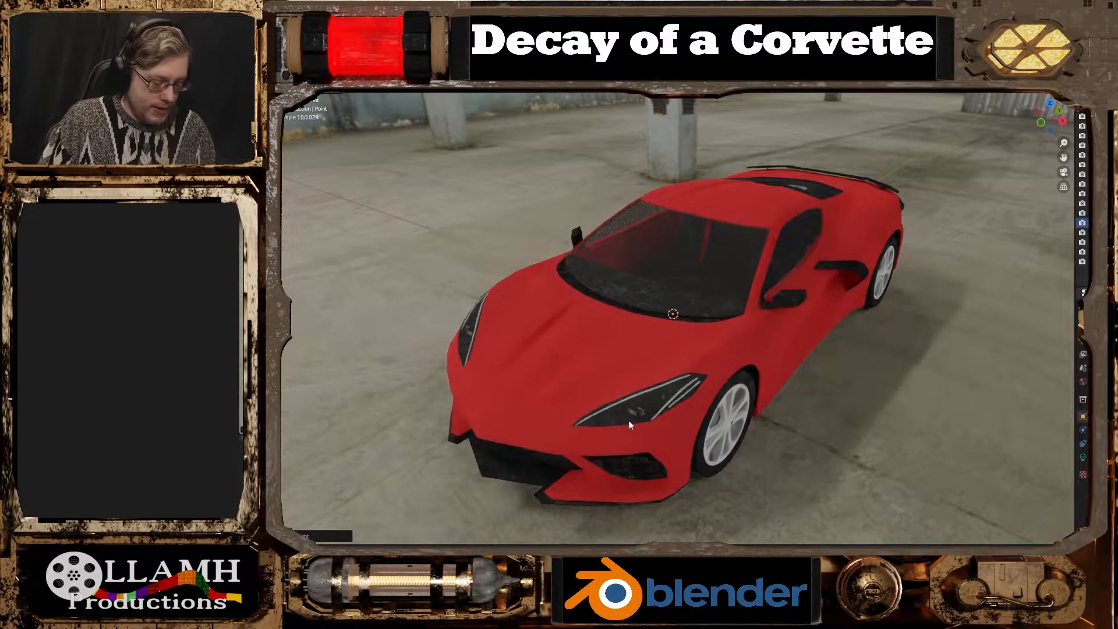
{"action": "key", "text": "g"}
{"action": "key", "text": "z"}
{"action": "left_click", "coordinate": [647, 266]}
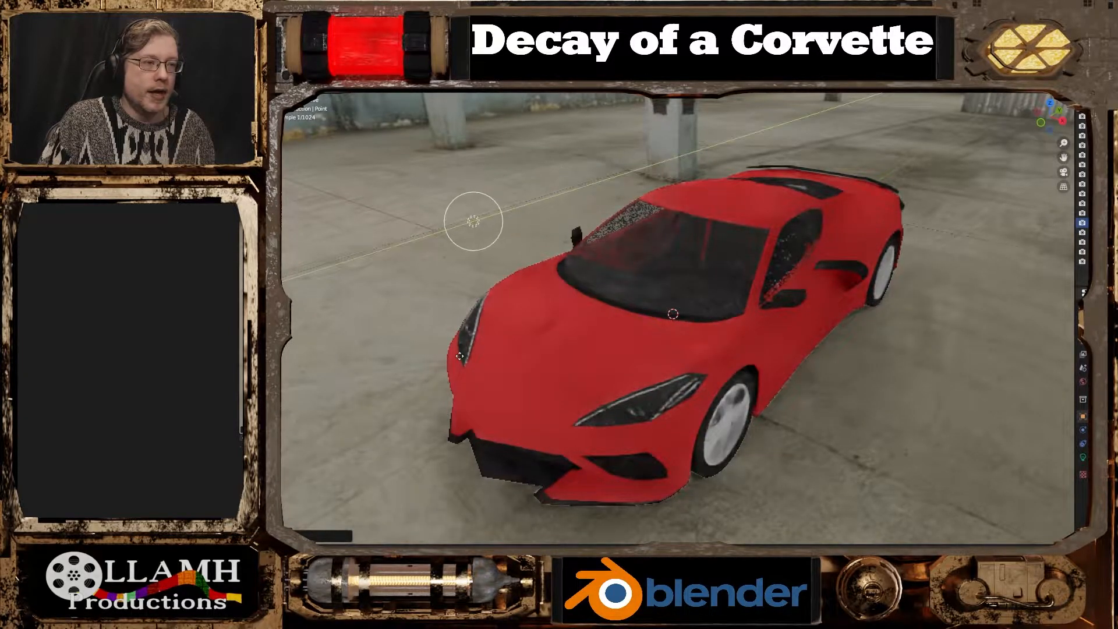
- Adjust the point light's height and shift it along the X axis to light the hood
{"action": "scroll", "coordinate": [460, 355], "scroll_direction": "up", "scroll_amount": 4}
{"action": "scroll", "coordinate": [475, 360], "scroll_direction": "up", "scroll_amount": 4}
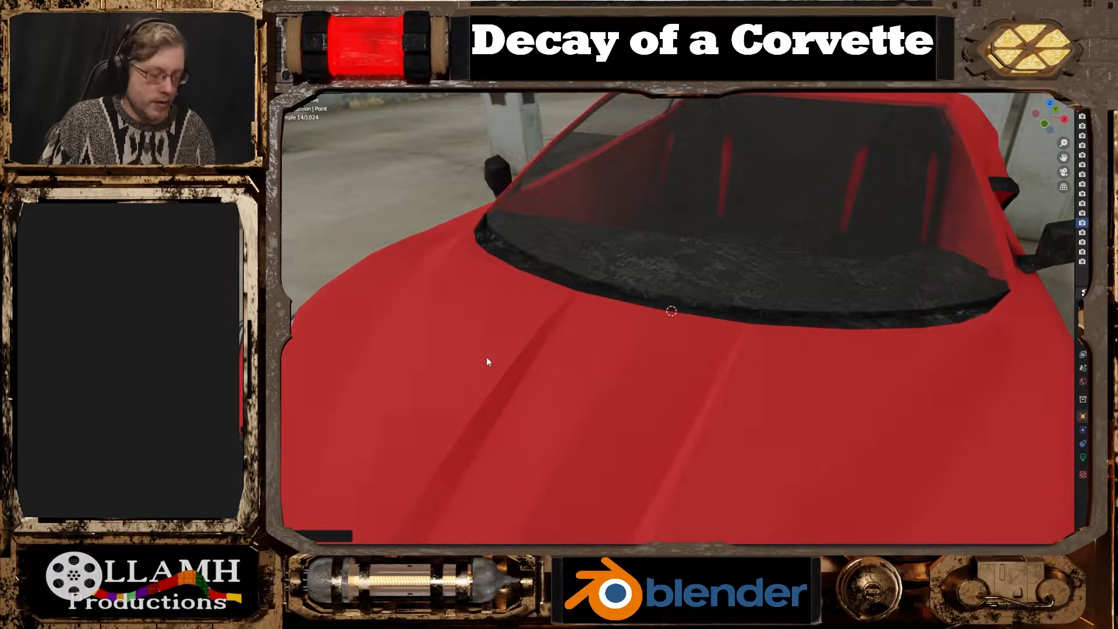
{"action": "key", "text": "g"}
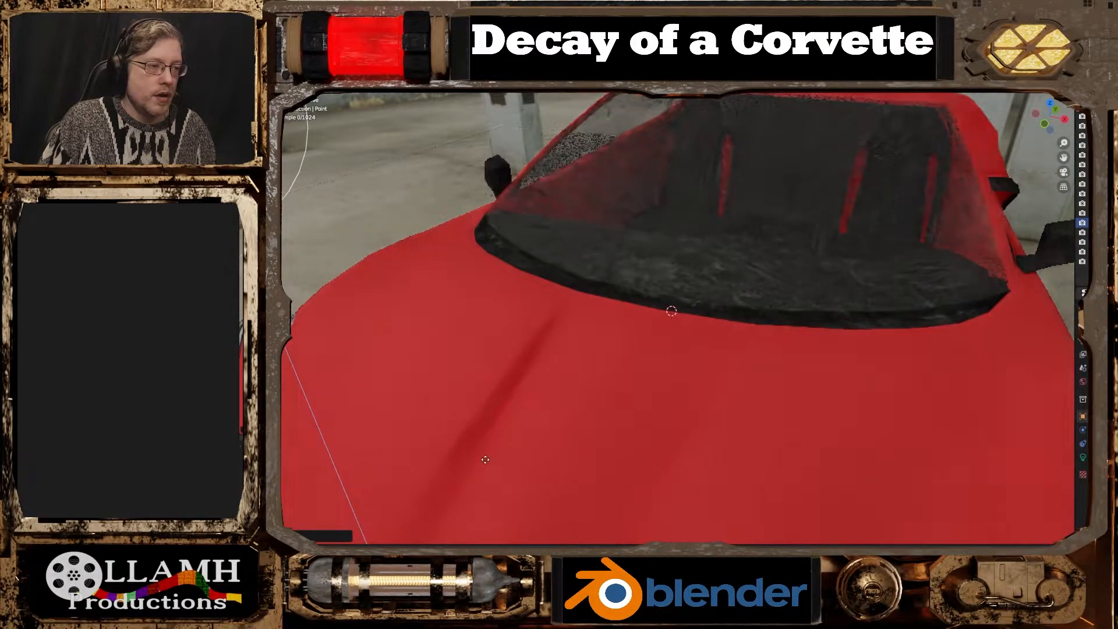
{"action": "left_click", "coordinate": [491, 215]}
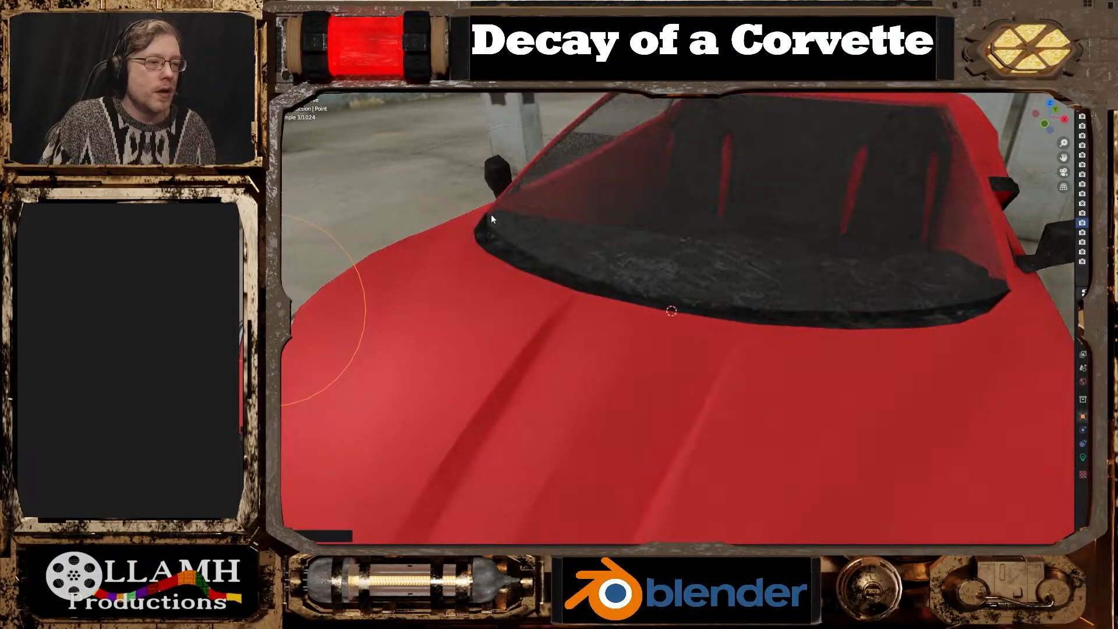
{"action": "key", "text": "g"}
{"action": "key", "text": "x"}
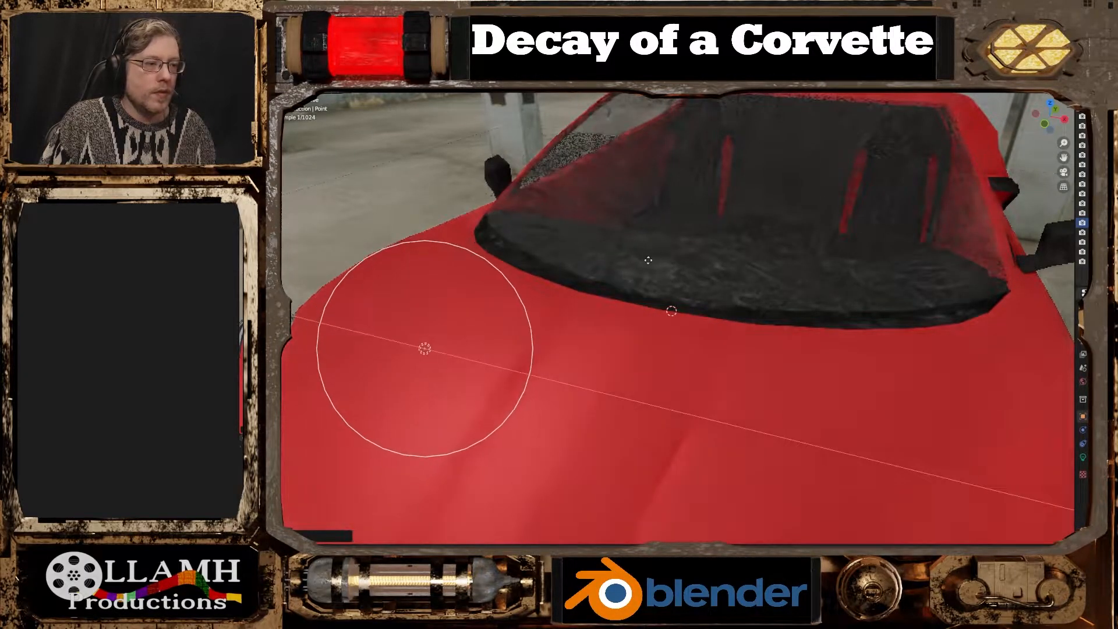
{"action": "left_click", "coordinate": [670, 368]}
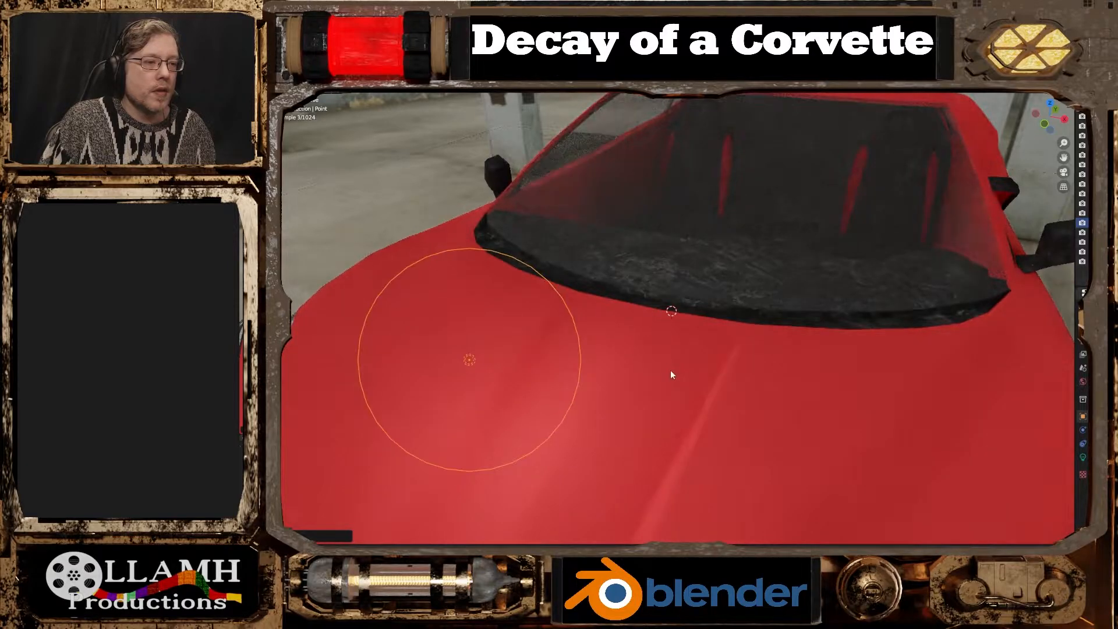
- Select the car body and increase the Bump node's Distance while viewing the hood near the headlight
{"action": "left_click", "coordinate": [678, 371]}
{"action": "middle_click_drag", "start_coordinate": [677, 368], "coordinate": [647, 358]}
{"action": "scroll", "coordinate": [88, 322], "scroll_direction": "down", "scroll_amount": 2}
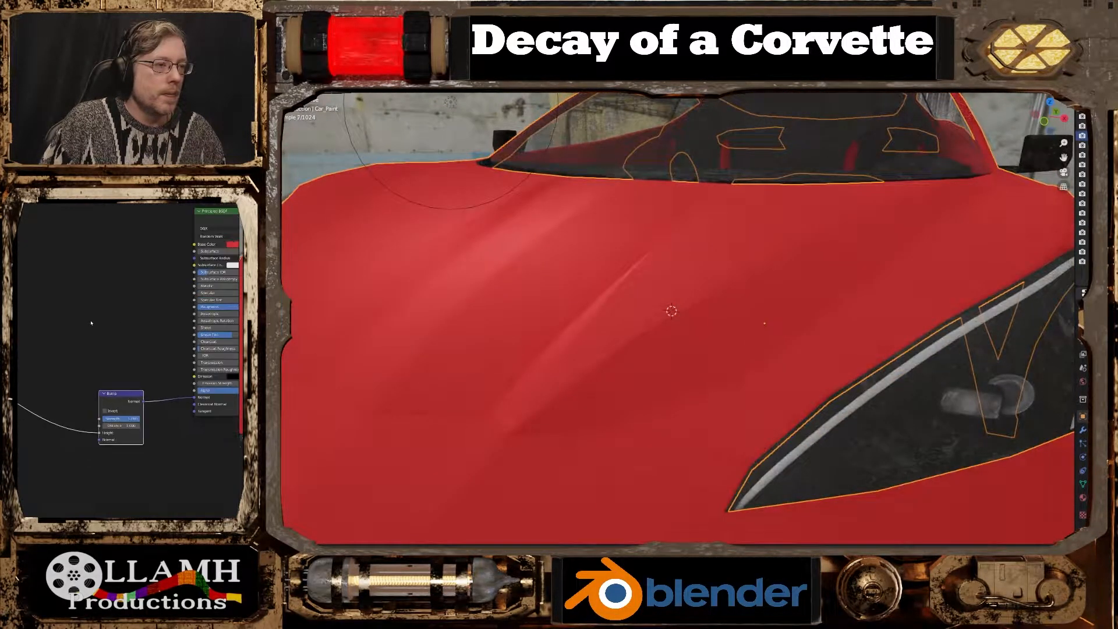
{"action": "middle_click_drag", "start_coordinate": [88, 322], "coordinate": [71, 335]}
{"action": "middle_click_drag", "start_coordinate": [510, 351], "coordinate": [498, 352]}
{"action": "scroll", "coordinate": [102, 338], "scroll_direction": "down", "scroll_amount": 2}
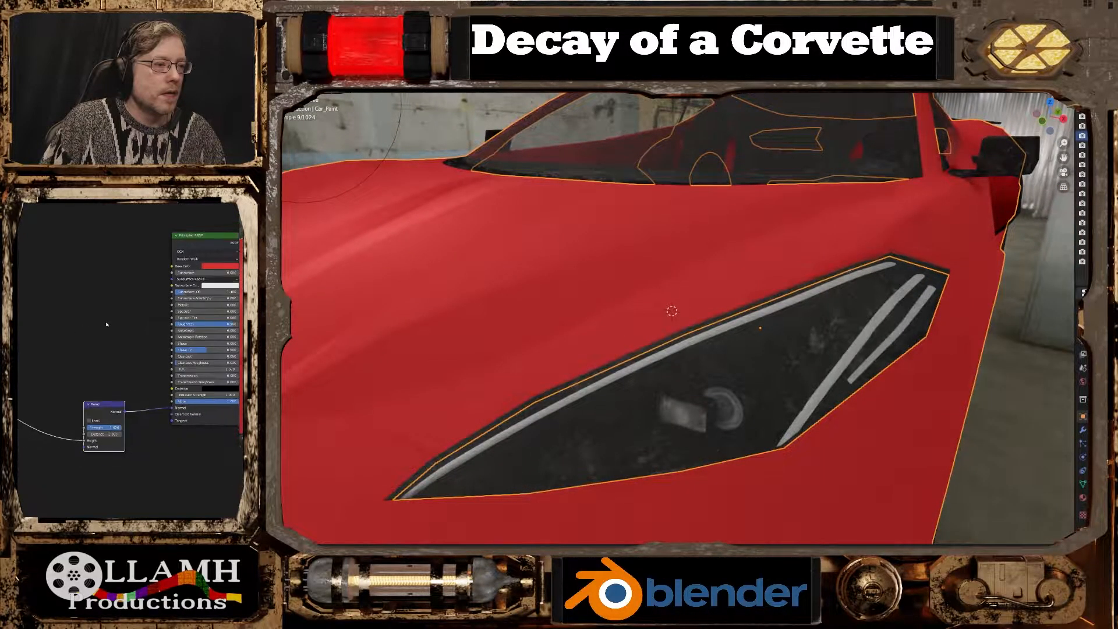
{"action": "left_click_drag", "start_coordinate": [112, 430], "coordinate": [117, 430]}
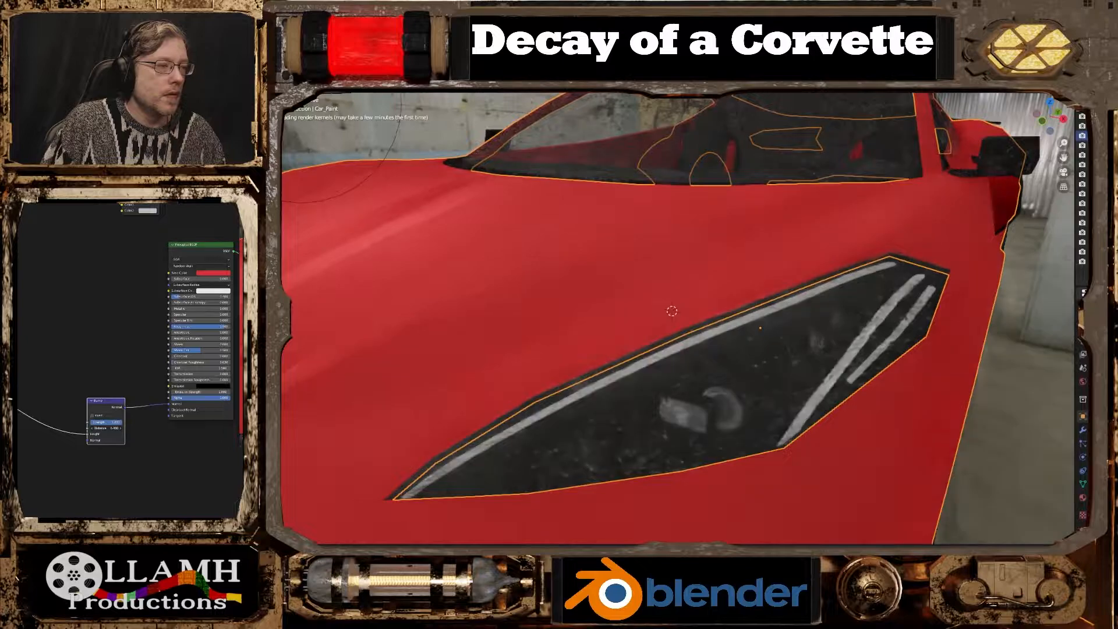
- Temporarily feed the Greater Than mask into Base Color to locate the chips near the headlight, and unplug it again
{"action": "scroll", "coordinate": [100, 369], "scroll_direction": "down", "scroll_amount": 4}
{"action": "middle_click_drag", "start_coordinate": [69, 373], "coordinate": [125, 415]}
{"action": "scroll", "coordinate": [123, 413], "scroll_direction": "down", "scroll_amount": 1}
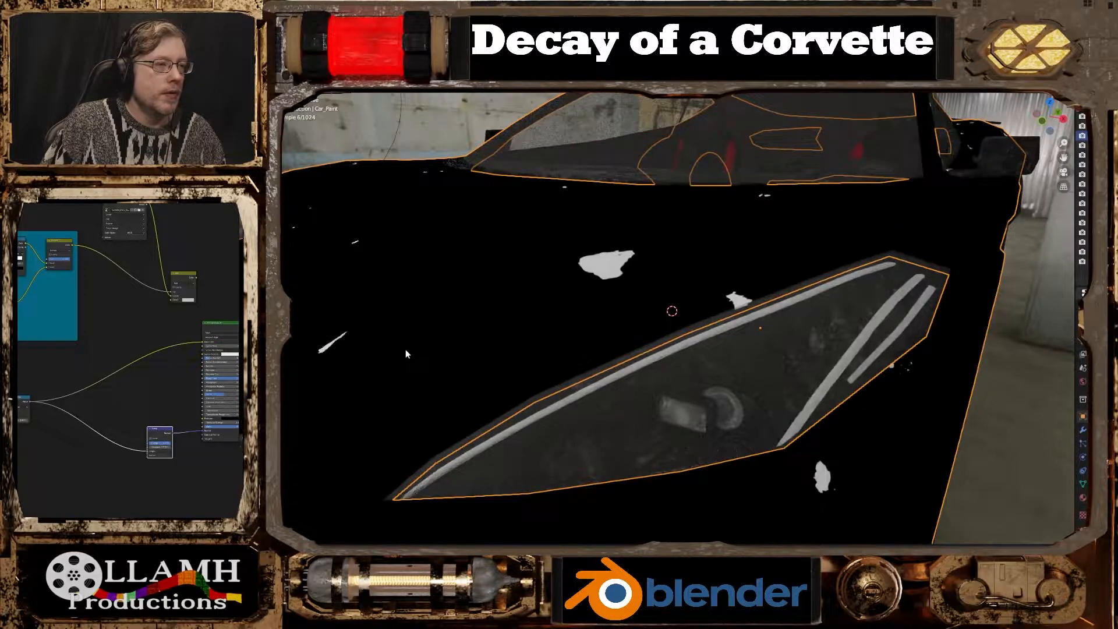
{"action": "middle_click_drag", "start_coordinate": [404, 349], "coordinate": [395, 354]}
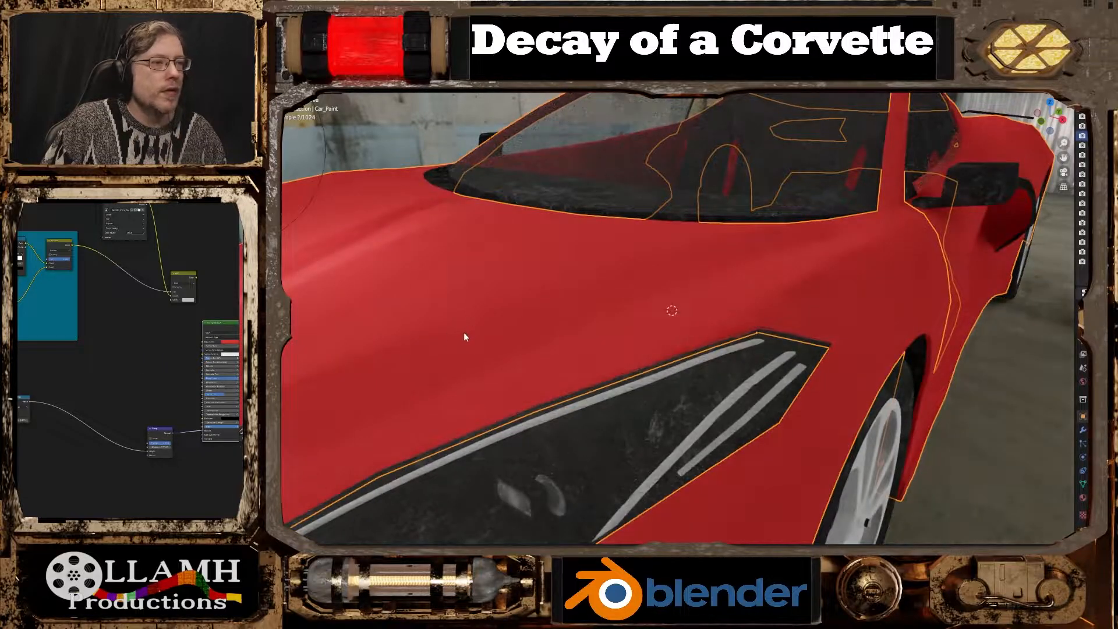
- Move the point light along the X axis across the hood toward its middle, and reselect the car body
{"action": "middle_click_drag", "start_coordinate": [463, 332], "coordinate": [479, 342]}
{"action": "scroll", "coordinate": [458, 333], "scroll_direction": "down", "scroll_amount": 8}
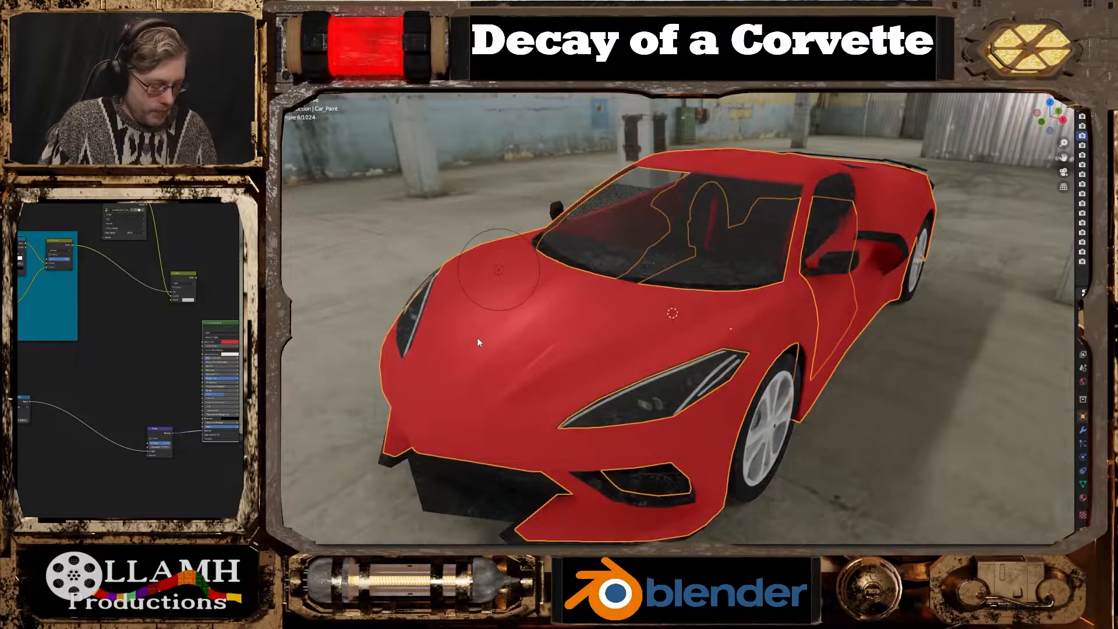
{"action": "left_click", "coordinate": [499, 269]}
{"action": "key", "text": "g"}
{"action": "key", "text": "x"}
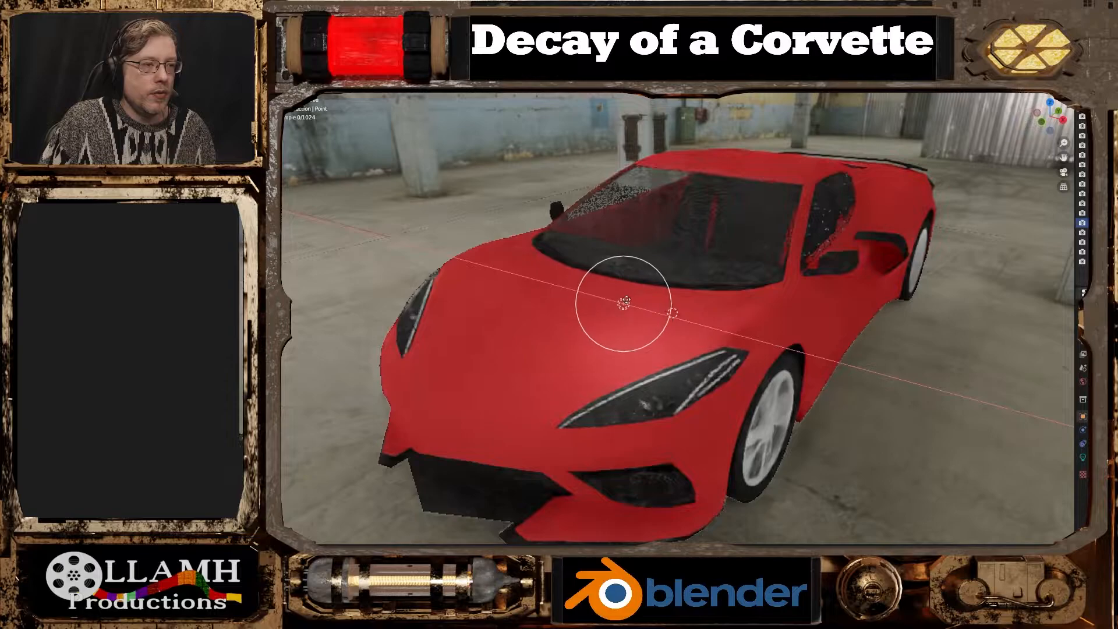
{"action": "left_click", "coordinate": [625, 304]}
{"action": "scroll", "coordinate": [624, 305], "scroll_direction": "up", "scroll_amount": 6}
{"action": "scroll", "coordinate": [622, 309], "scroll_direction": "down", "scroll_amount": 4}
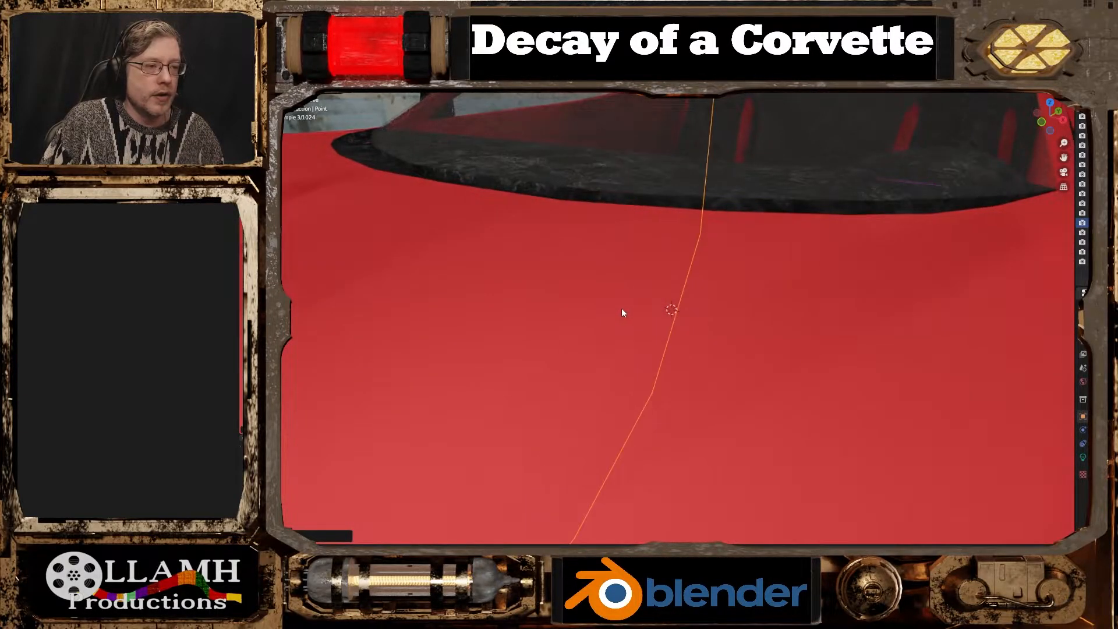
{"action": "middle_click_drag", "start_coordinate": [622, 309], "coordinate": [634, 318]}
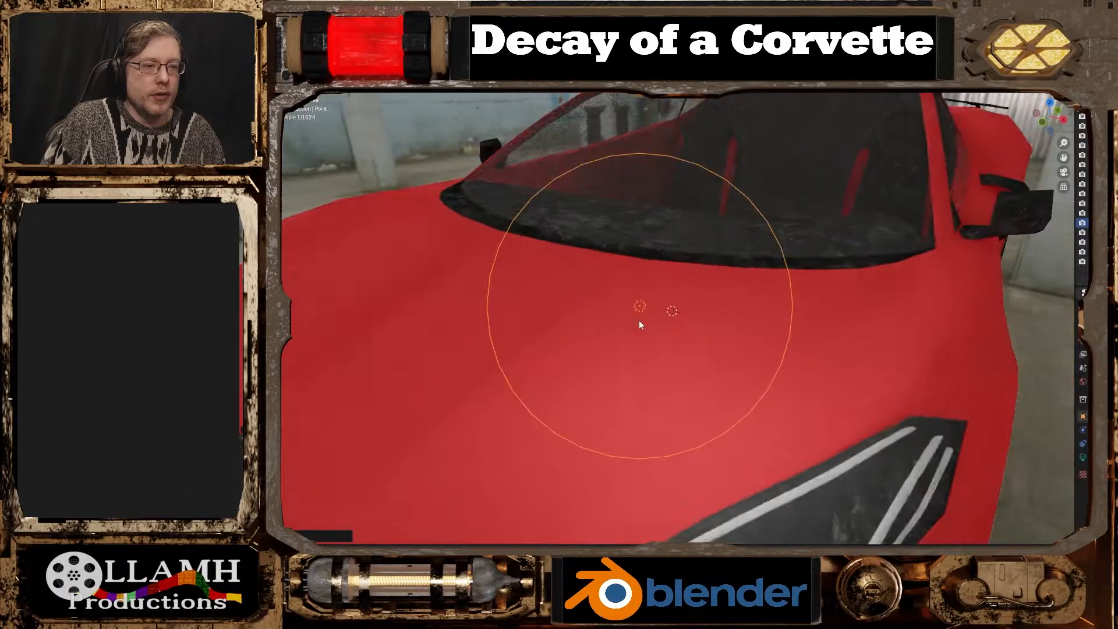
{"action": "left_click", "coordinate": [830, 358]}
- Enable Invert on the car paint's Bump node and check the relief on the hood from several angles
{"action": "scroll", "coordinate": [158, 393], "scroll_direction": "down", "scroll_amount": 2}
{"action": "middle_click_drag", "start_coordinate": [154, 394], "coordinate": [251, 343]}
{"action": "scroll", "coordinate": [150, 371], "scroll_direction": "up", "scroll_amount": 5}
{"action": "scroll", "coordinate": [183, 351], "scroll_direction": "up", "scroll_amount": 1}
{"action": "mouse_move", "coordinate": [42, 341]}
{"action": "middle_mouse_down"}
{"action": "mouse_move", "coordinate": [87, 328]}
{"action": "mouse_move", "coordinate": [60, 333]}
{"action": "middle_mouse_up"}
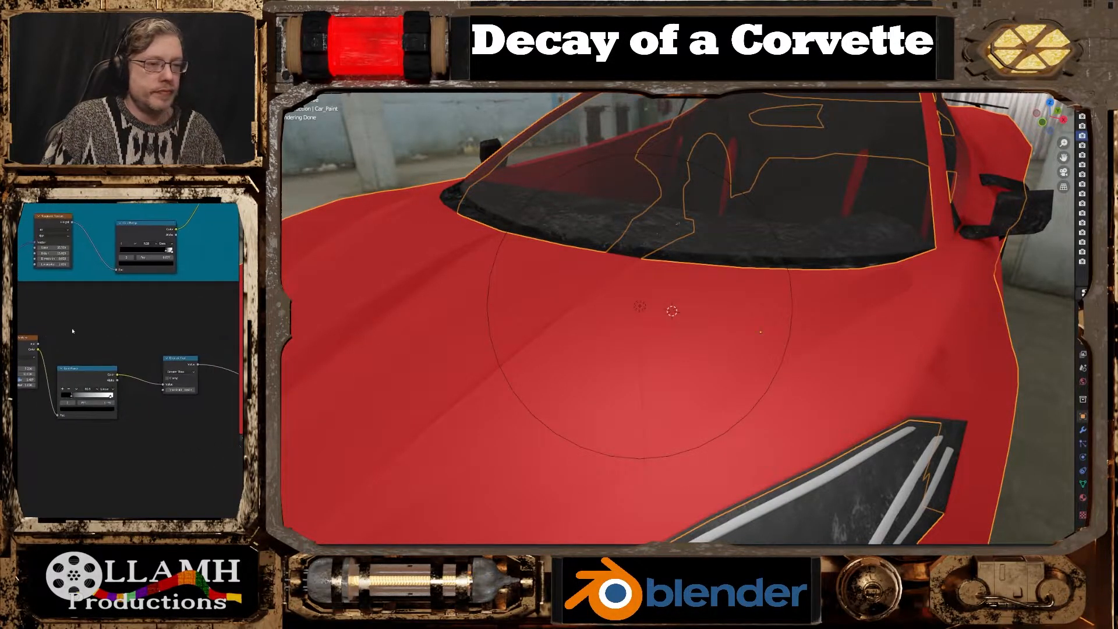
{"action": "mouse_move", "coordinate": [459, 369]}
{"action": "middle_mouse_down"}
{"action": "mouse_move", "coordinate": [473, 362]}
{"action": "mouse_move", "coordinate": [464, 371]}
{"action": "middle_mouse_up"}
{"action": "scroll", "coordinate": [129, 396], "scroll_direction": "down", "scroll_amount": 1}
{"action": "mouse_move", "coordinate": [128, 397]}
{"action": "middle_mouse_down"}
{"action": "mouse_move", "coordinate": [114, 397]}
{"action": "mouse_move", "coordinate": [145, 383]}
{"action": "mouse_move", "coordinate": [122, 379]}
{"action": "middle_mouse_up"}
{"action": "scroll", "coordinate": [122, 379], "scroll_direction": "up", "scroll_amount": 3}
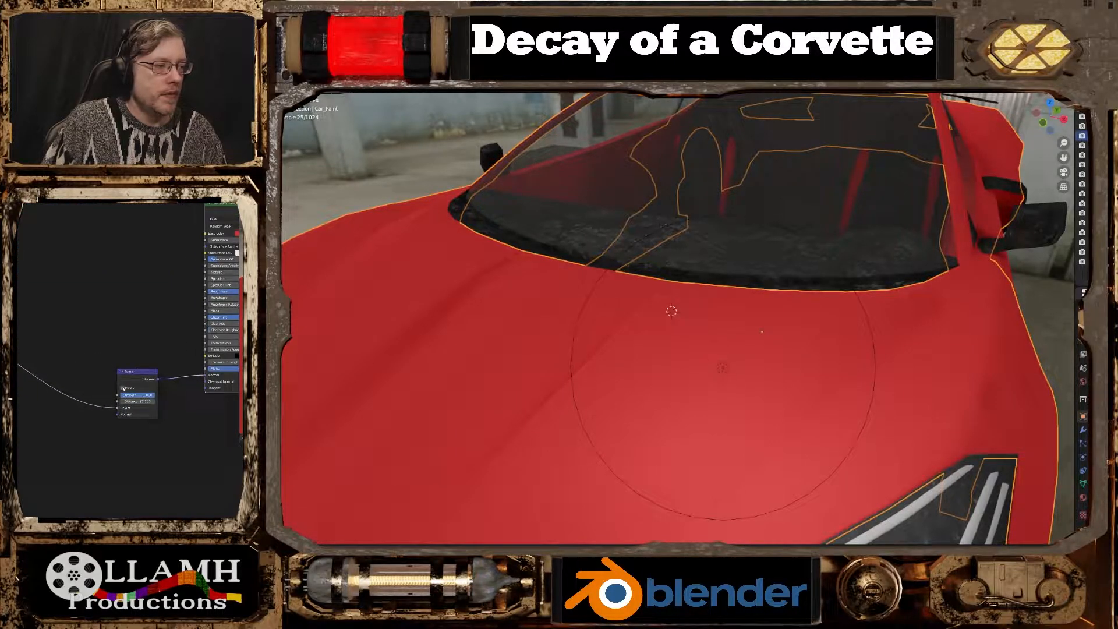
{"action": "left_click", "coordinate": [123, 388]}
{"action": "mouse_move", "coordinate": [598, 418]}
{"action": "middle_mouse_down"}
{"action": "mouse_move", "coordinate": [627, 415]}
{"action": "mouse_move", "coordinate": [598, 418]}
{"action": "middle_mouse_up"}
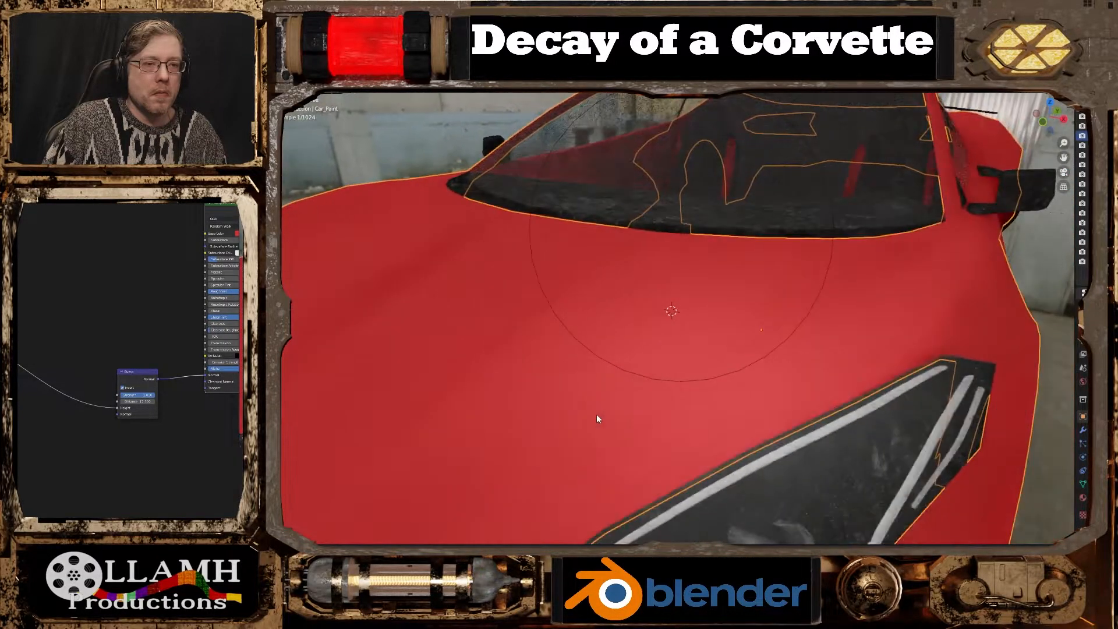
{"action": "mouse_move", "coordinate": [897, 432]}
{"action": "middle_mouse_down"}
{"action": "mouse_move", "coordinate": [881, 444]}
{"action": "mouse_move", "coordinate": [897, 438]}
{"action": "middle_mouse_up"}
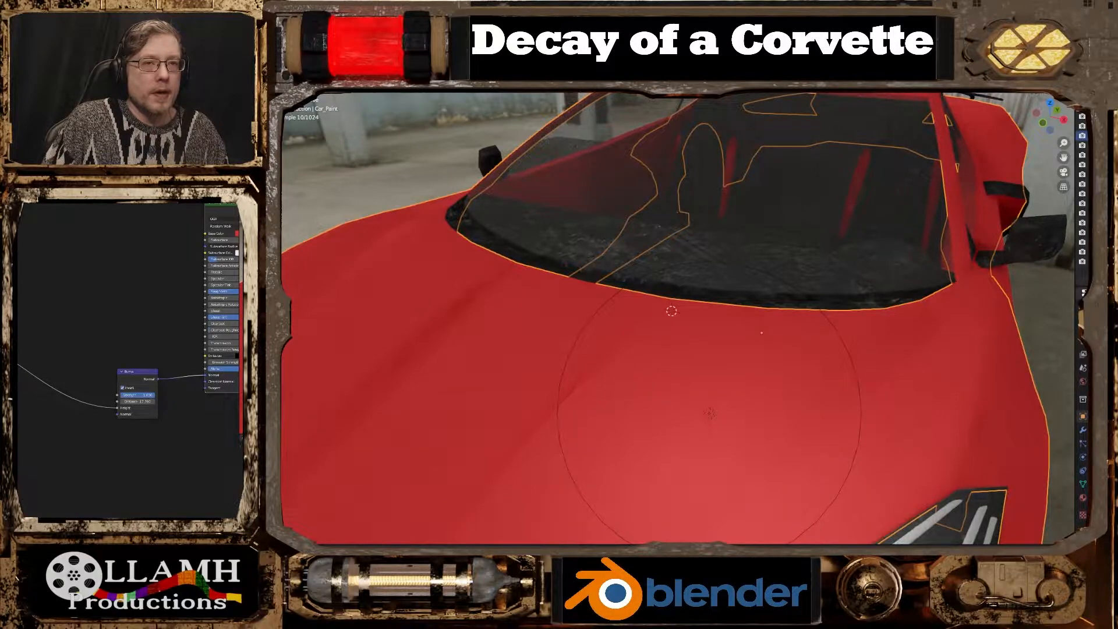
- Switch the viewport to Material Preview shading and examine the bump relief on the hood
{"action": "left_click", "coordinate": [1029, 76]}
{"action": "middle_click_drag", "start_coordinate": [847, 380], "coordinate": [851, 380]}
{"action": "scroll", "coordinate": [851, 379], "scroll_direction": "down", "scroll_amount": 4}
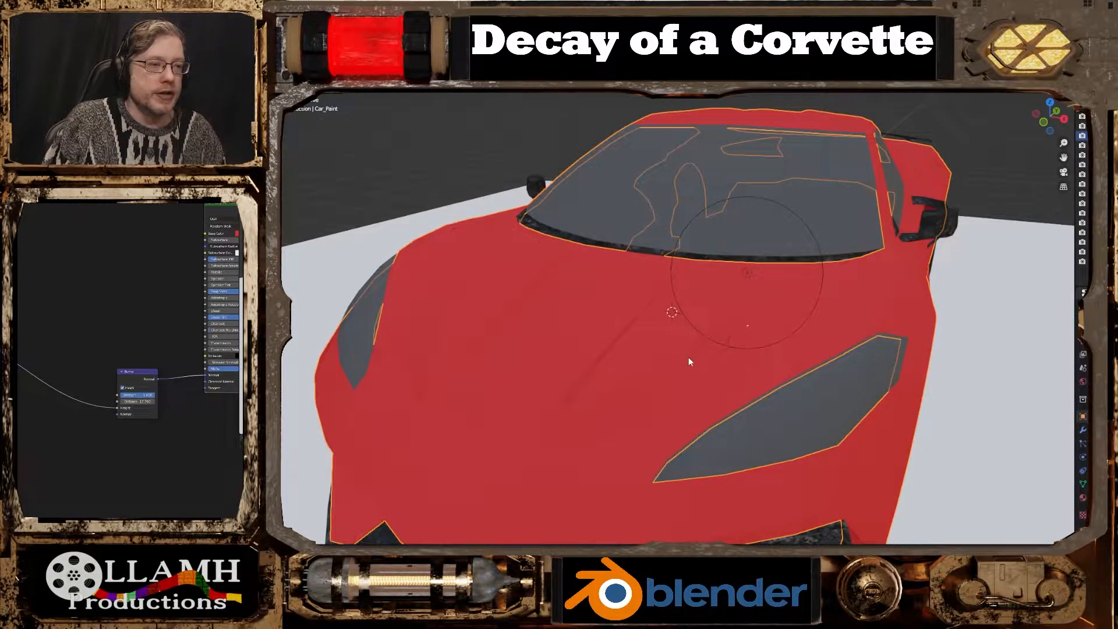
{"action": "scroll", "coordinate": [677, 365], "scroll_direction": "up", "scroll_amount": 2}
{"action": "mouse_move", "coordinate": [677, 366]}
{"action": "middle_mouse_down"}
{"action": "mouse_move", "coordinate": [661, 366]}
{"action": "mouse_move", "coordinate": [669, 363]}
{"action": "middle_mouse_up"}
{"action": "scroll", "coordinate": [670, 366], "scroll_direction": "up", "scroll_amount": 3}
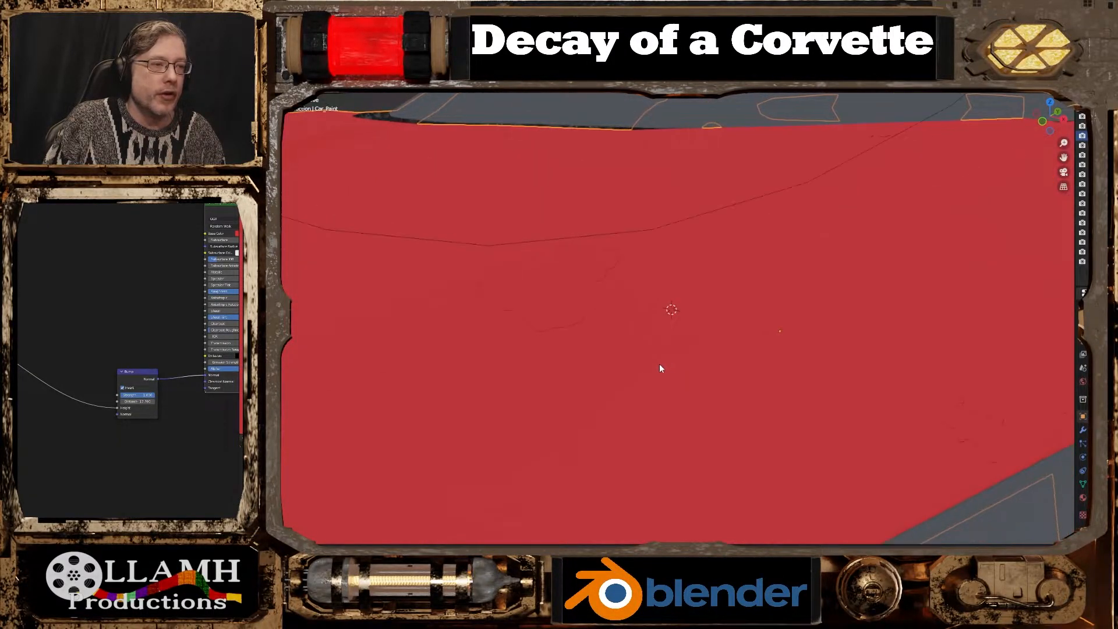
{"action": "middle_click_drag", "start_coordinate": [545, 338], "coordinate": [510, 360]}
{"action": "scroll", "coordinate": [509, 355], "scroll_direction": "down", "scroll_amount": 5}
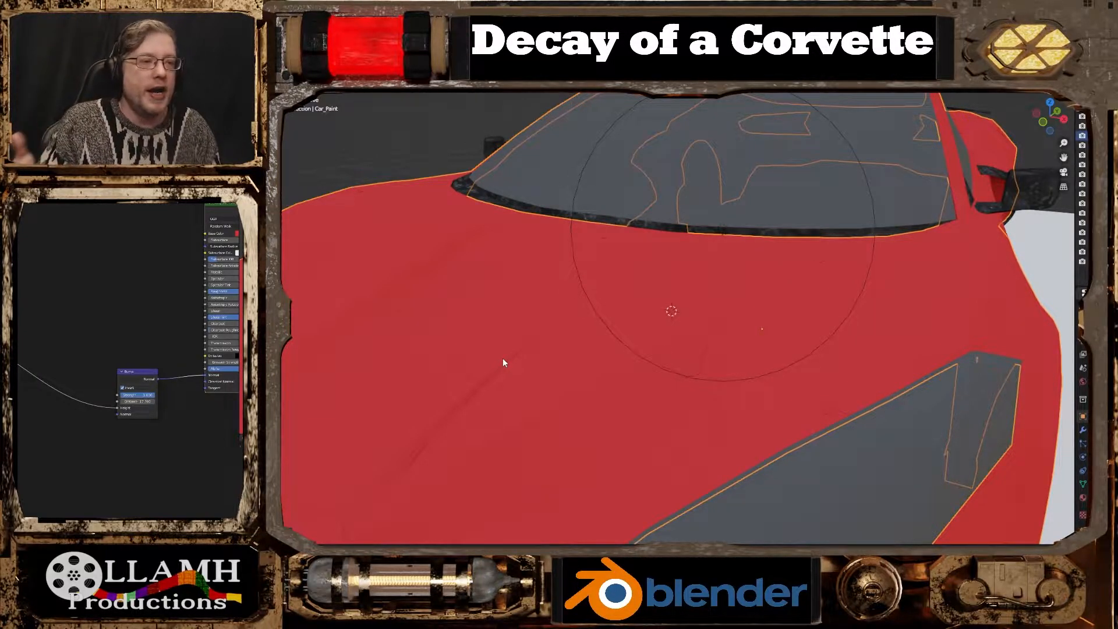
- Turn off Invert on the Bump node and inspect the relief on the hood up close
{"action": "left_click", "coordinate": [123, 388]}
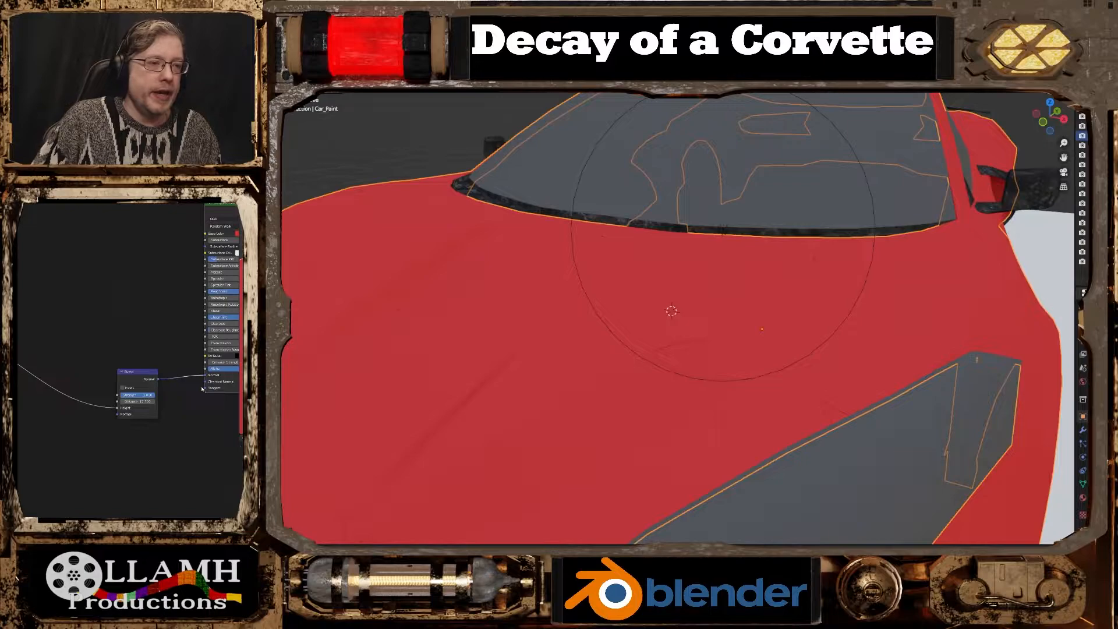
{"action": "scroll", "coordinate": [655, 309], "scroll_direction": "up", "scroll_amount": 5}
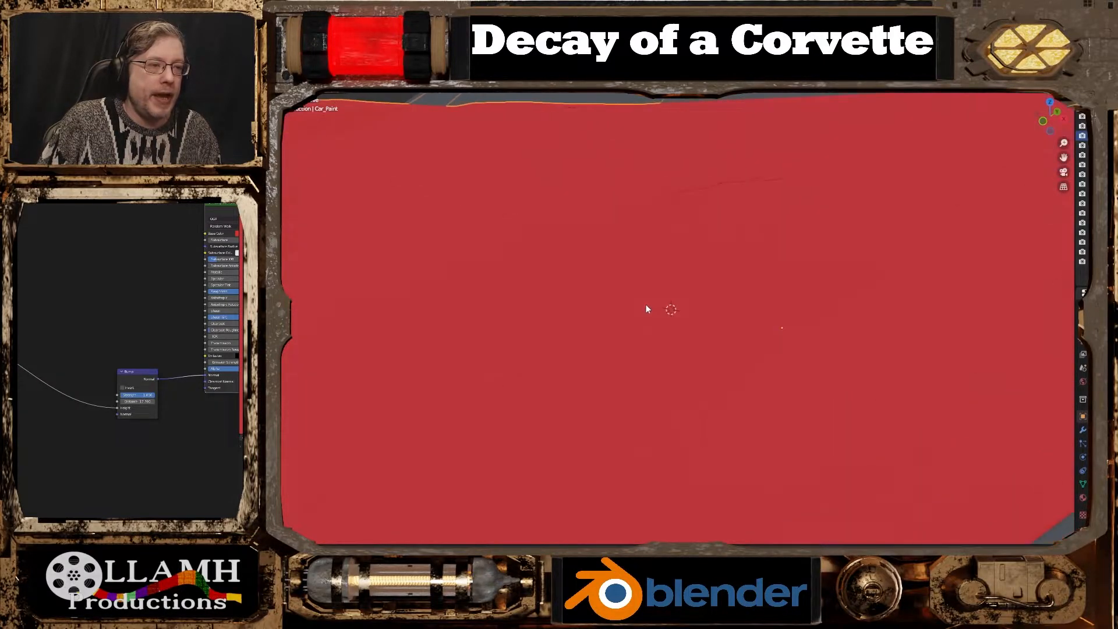
{"action": "middle_click_drag", "start_coordinate": [647, 306], "coordinate": [644, 306]}
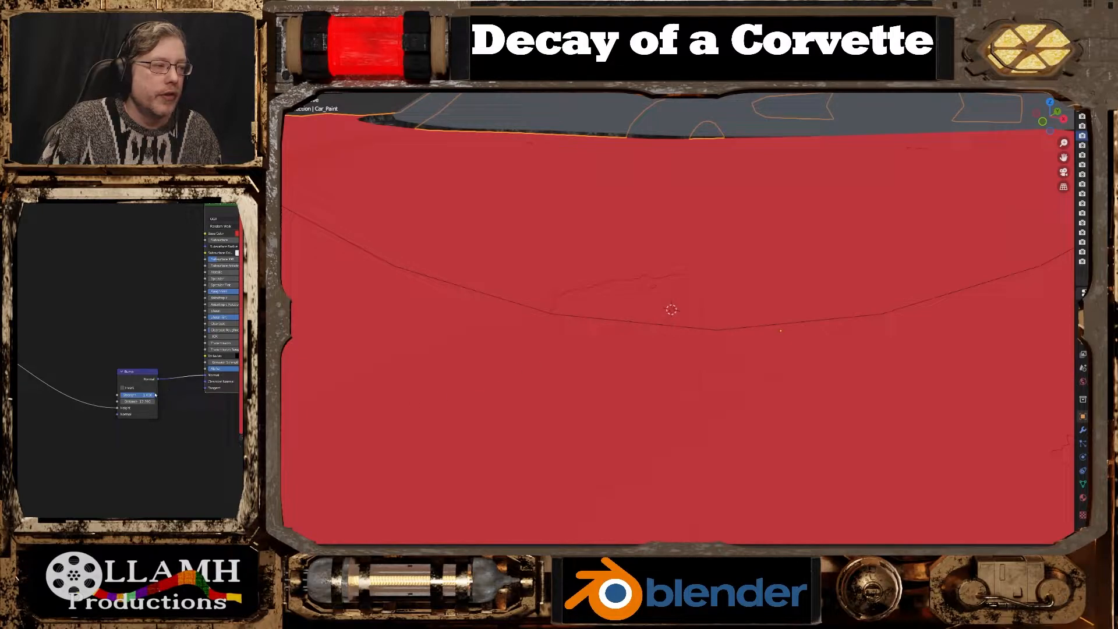
- Set the Bump node's Strength to 1.2 and raise its Distance to about 104.3
{"action": "scroll", "coordinate": [157, 396], "scroll_direction": "up", "scroll_amount": 3}
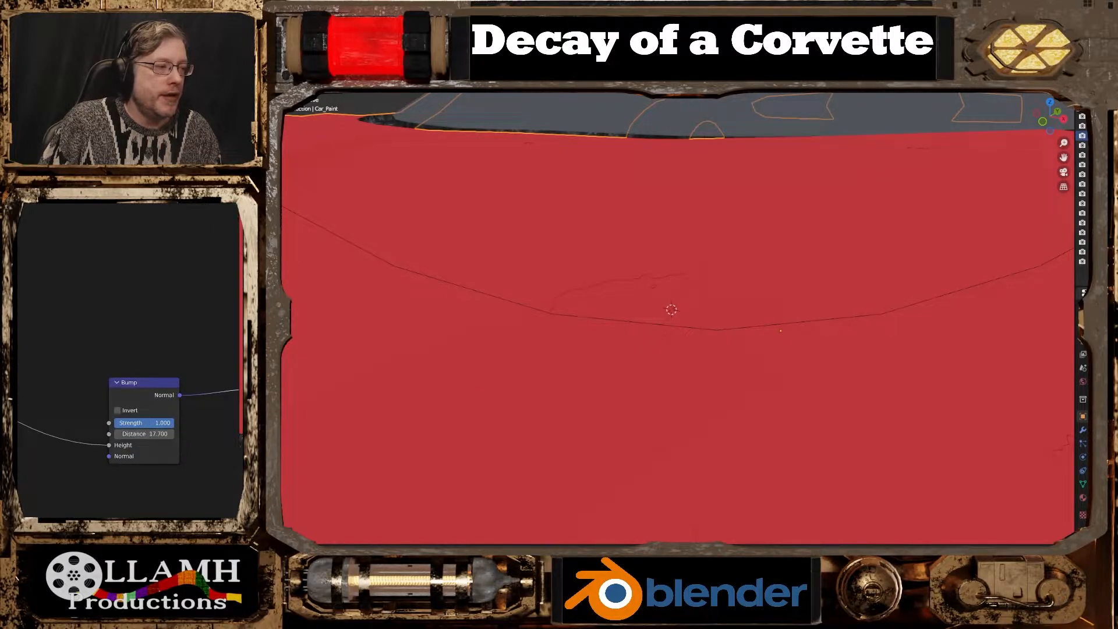
{"action": "left_click", "coordinate": [149, 422]}
{"action": "type", "text": "1.2"}
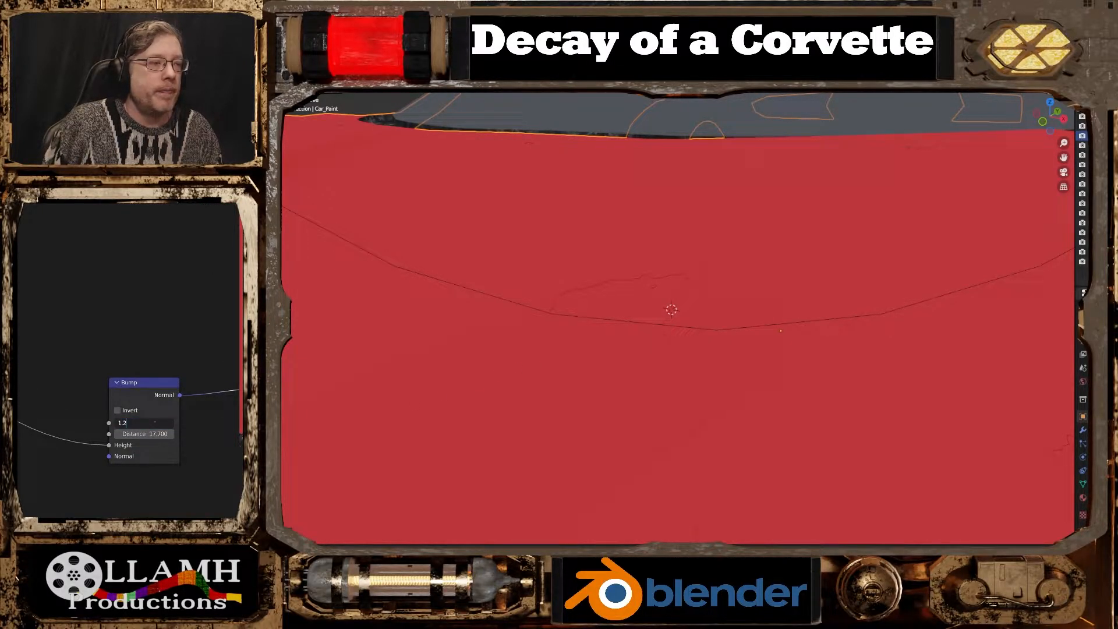
{"action": "key", "text": "Return"}
{"action": "left_click_drag", "start_coordinate": [155, 434], "coordinate": [130, 434]}
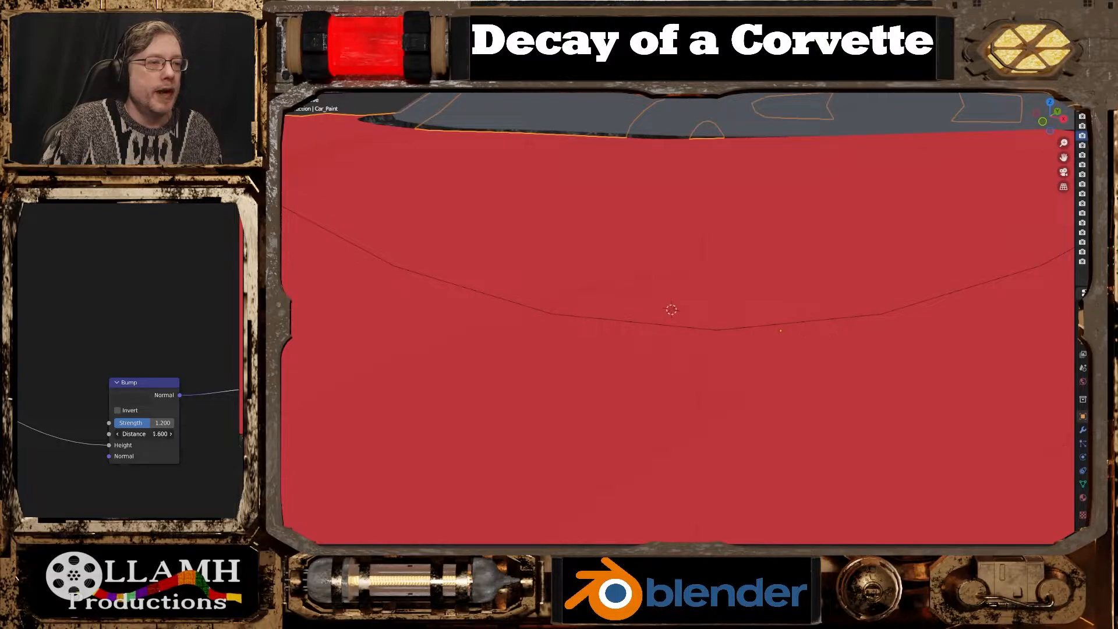
{"action": "left_click_drag", "start_coordinate": [201, 434], "coordinate": [729, 434]}
{"action": "scroll", "coordinate": [758, 254], "scroll_direction": "down", "scroll_amount": 5}
{"action": "scroll", "coordinate": [769, 265], "scroll_direction": "up", "scroll_amount": 1}
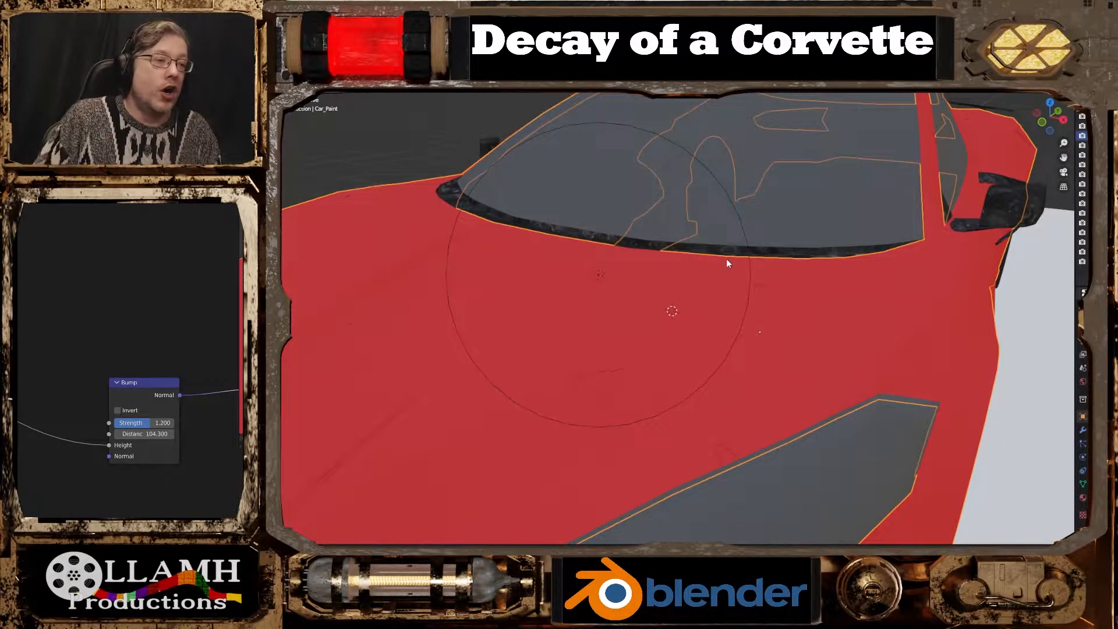
- Connect the output of the Mix node above the Principled BSDF to Base Color and examine the hood up close
{"action": "scroll", "coordinate": [155, 344], "scroll_direction": "down", "scroll_amount": 7}
{"action": "middle_click_drag", "start_coordinate": [216, 257], "coordinate": [213, 352]}
{"action": "scroll", "coordinate": [213, 353], "scroll_direction": "down", "scroll_amount": 2}
{"action": "scroll", "coordinate": [207, 326], "scroll_direction": "down", "scroll_amount": 1}
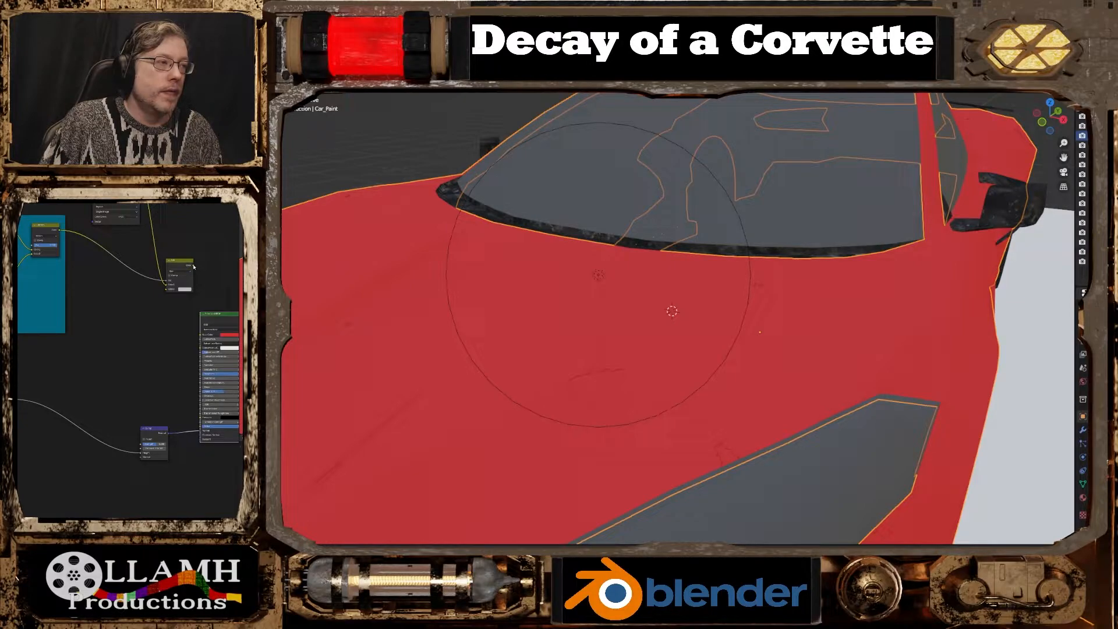
{"action": "left_click_drag", "start_coordinate": [193, 266], "coordinate": [201, 335]}
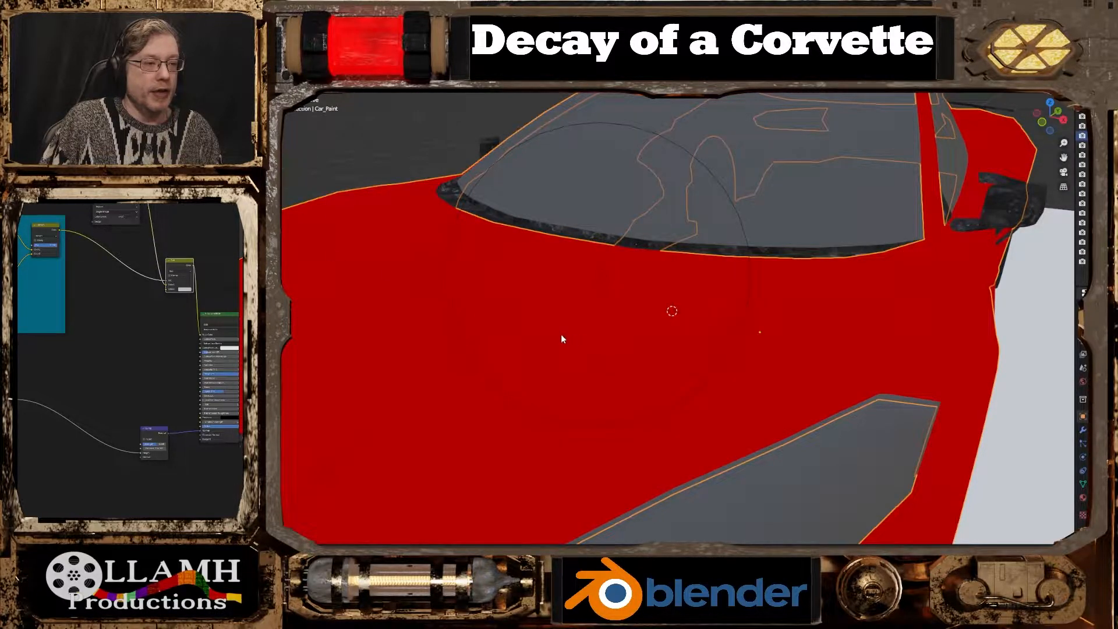
{"action": "scroll", "coordinate": [520, 336], "scroll_direction": "up", "scroll_amount": 3}
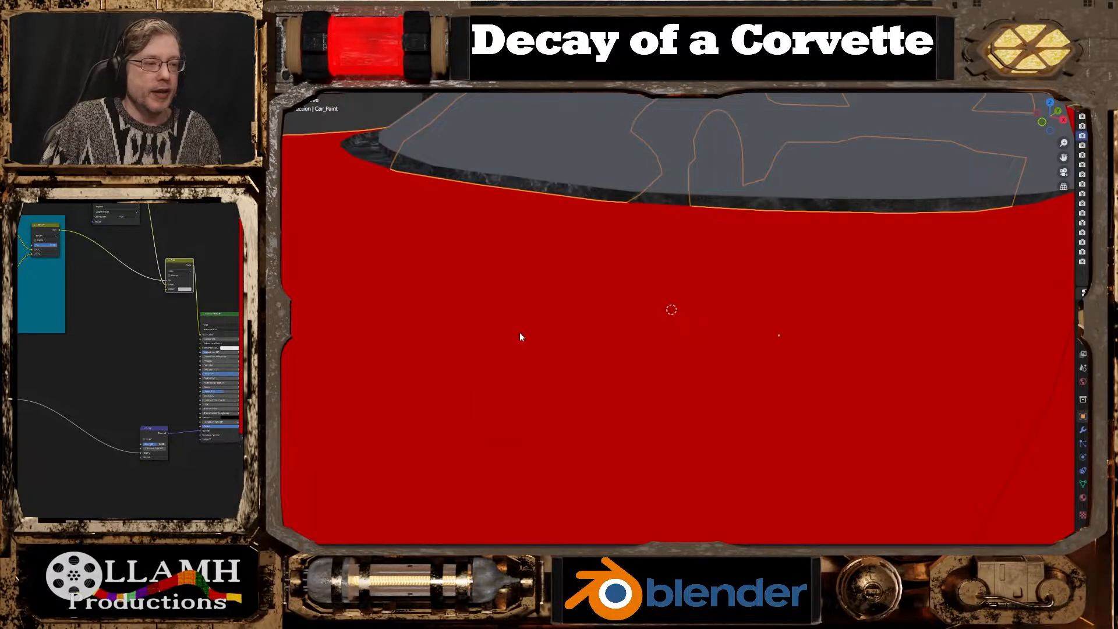
{"action": "scroll", "coordinate": [520, 337], "scroll_direction": "up", "scroll_amount": 2}
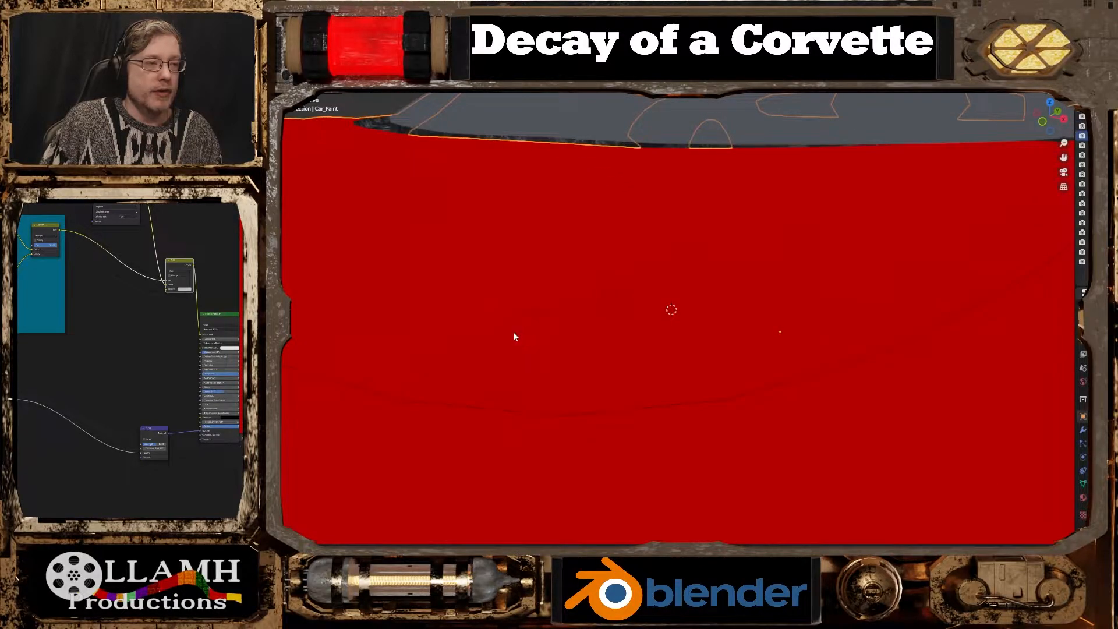
- Line up the Color Ramp and Greater Than nodes compactly beside the texture node below the Primer Edge frame
{"action": "scroll", "coordinate": [169, 396], "scroll_direction": "down", "scroll_amount": 1}
{"action": "scroll", "coordinate": [168, 396], "scroll_direction": "down", "scroll_amount": 3}
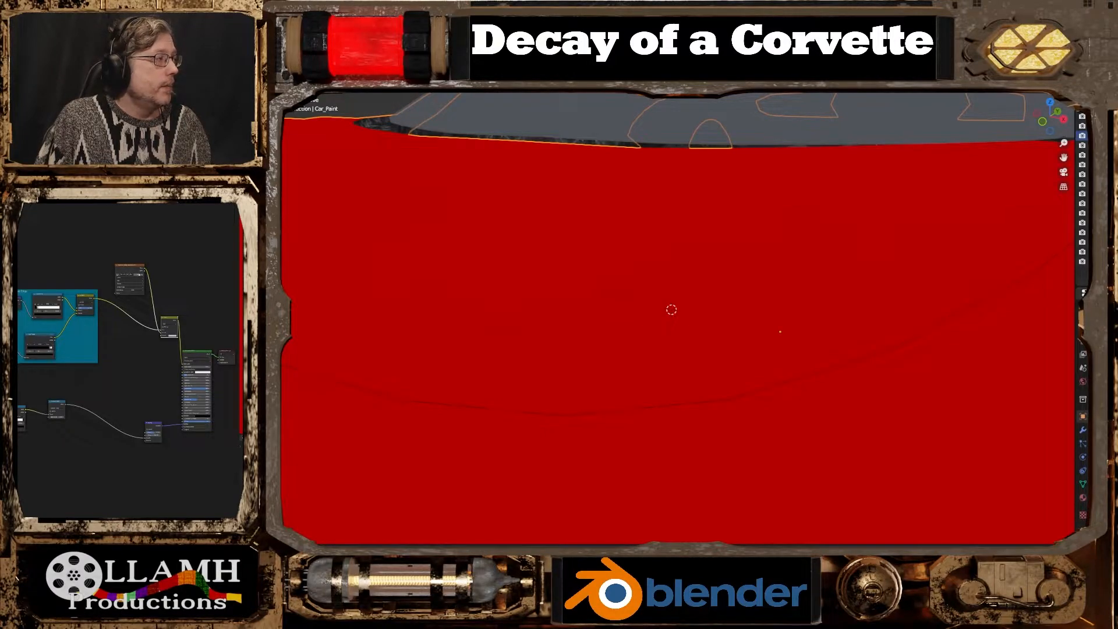
{"action": "middle_click_drag", "start_coordinate": [12, 404], "coordinate": [75, 380]}
{"action": "left_click", "coordinate": [74, 381]}
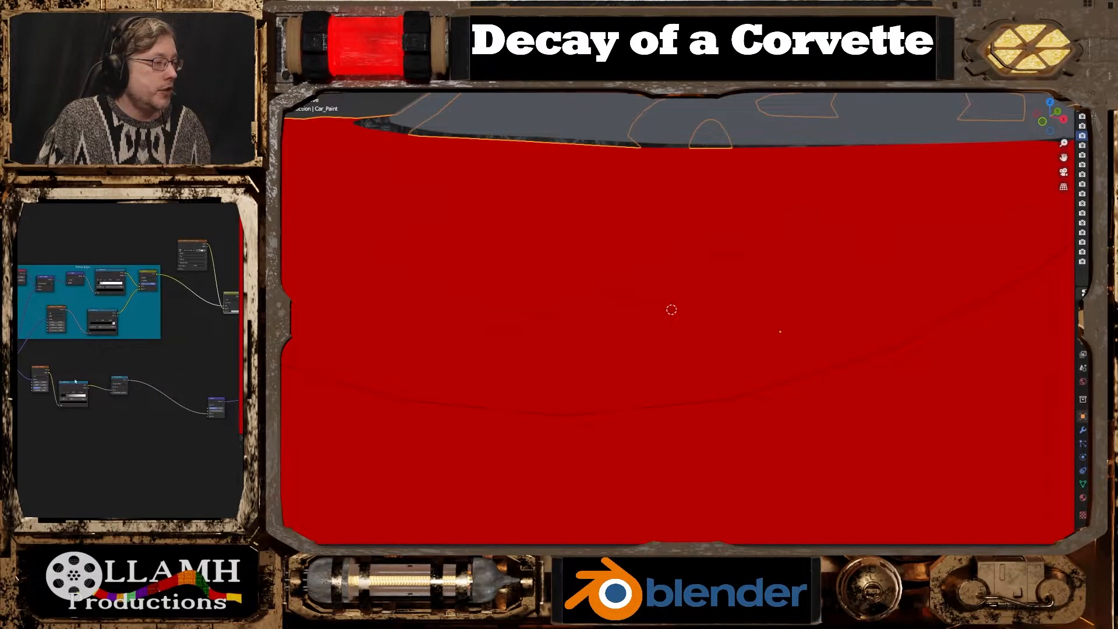
{"action": "left_click_drag", "start_coordinate": [74, 383], "coordinate": [110, 373]}
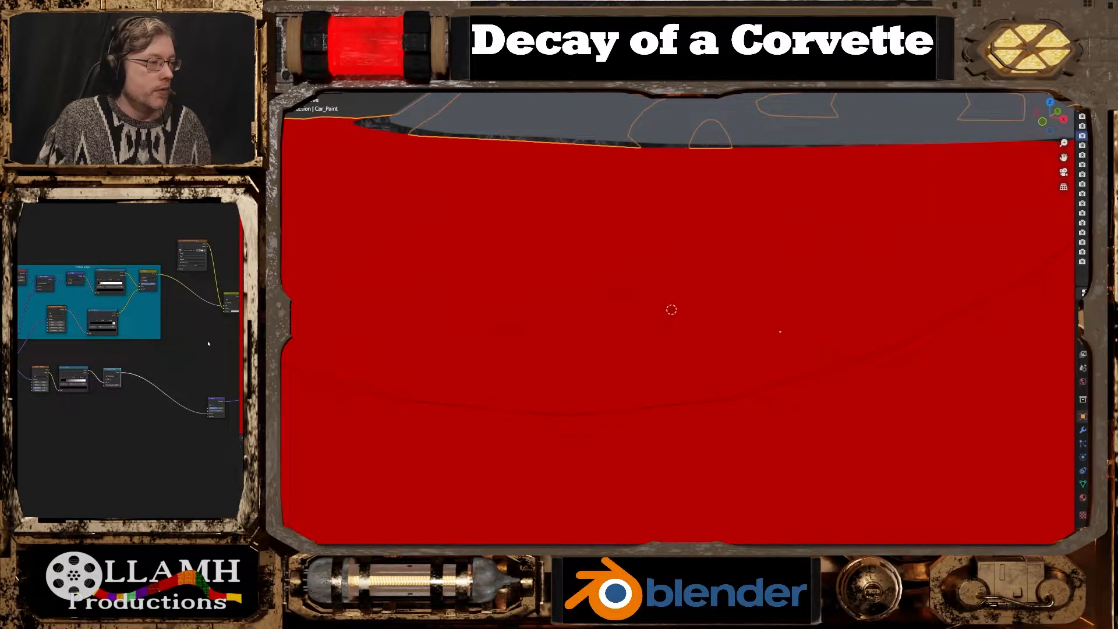
- Add a Mix color node between the Greater Than node and the Bump node
{"action": "middle_click_drag", "start_coordinate": [209, 344], "coordinate": [186, 359]}
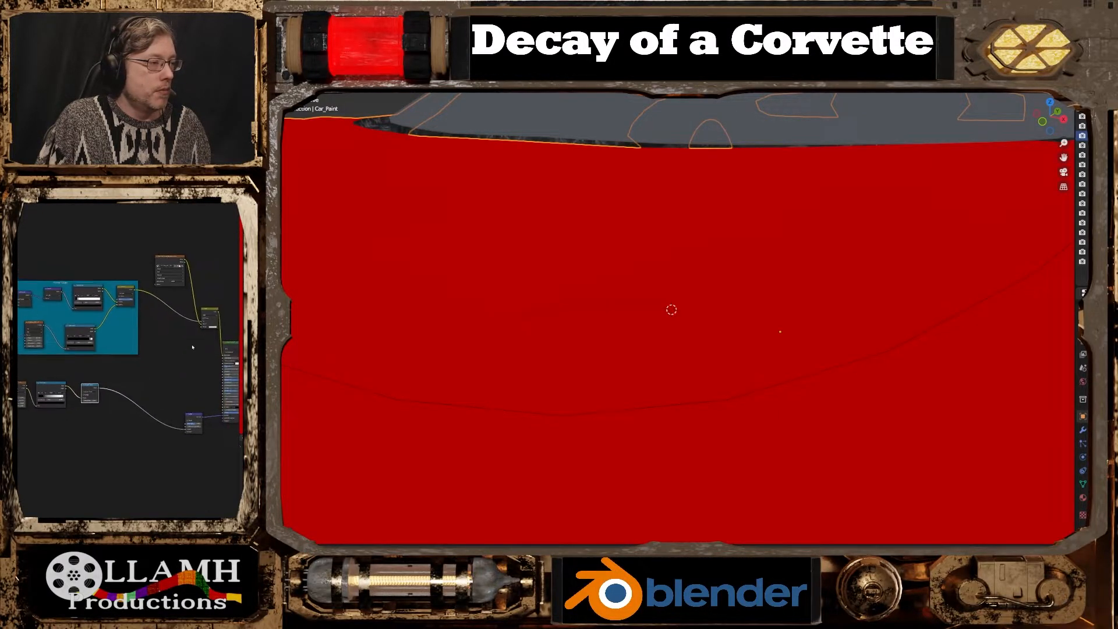
{"action": "left_click", "coordinate": [142, 387]}
{"action": "key", "text": "shift+a"}
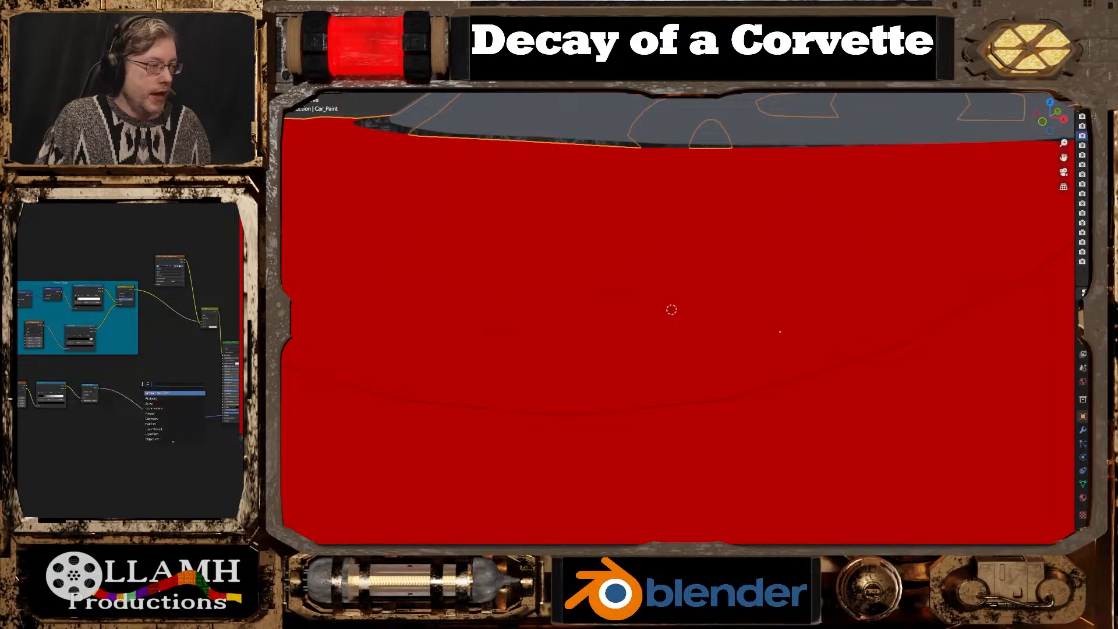
{"action": "type", "text": "mix"}
{"action": "key", "text": "Return"}
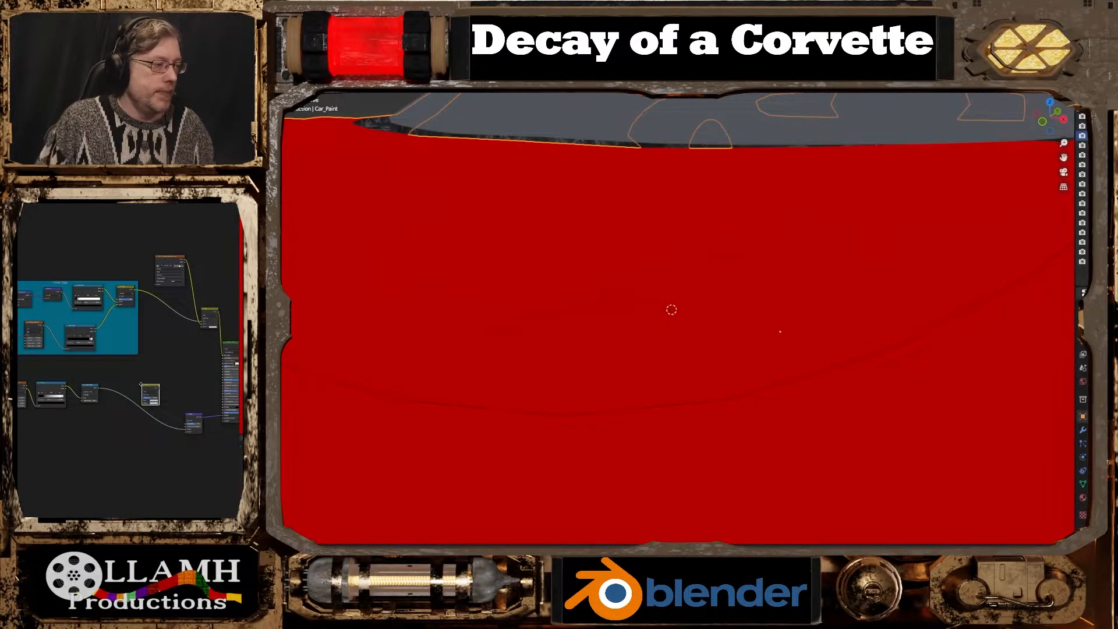
{"action": "scroll", "coordinate": [146, 376], "scroll_direction": "up", "scroll_amount": 3}
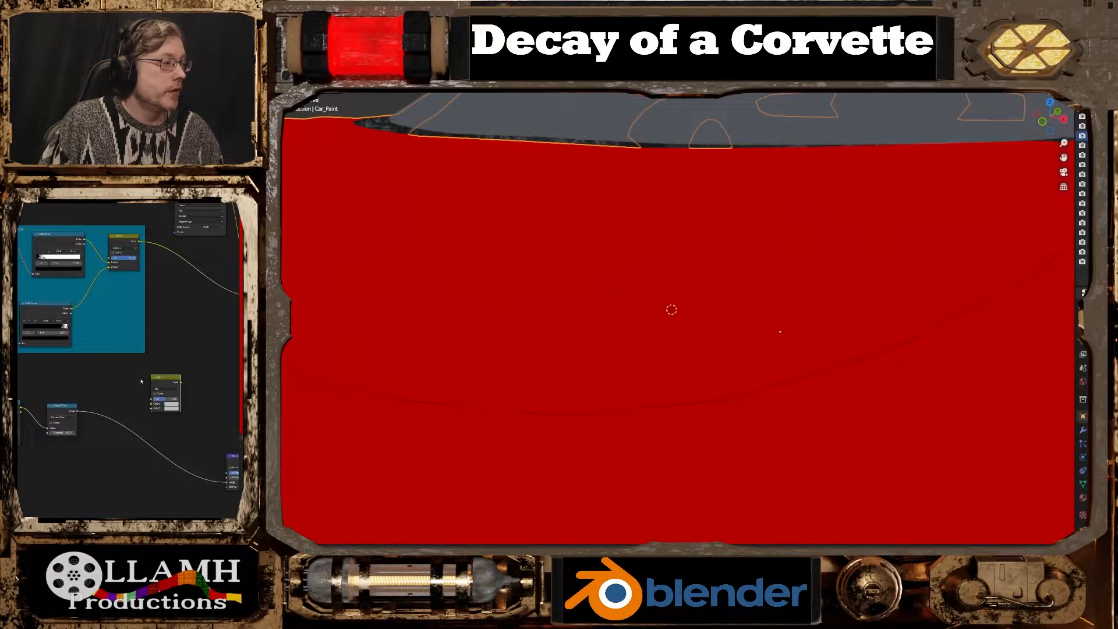
- Connect the Greater Than output to the new Mix node's Color1 and the Primer Edge frame's output to its Color2
{"action": "scroll", "coordinate": [141, 382], "scroll_direction": "up", "scroll_amount": 2}
{"action": "left_click_drag", "start_coordinate": [69, 405], "coordinate": [156, 398]}
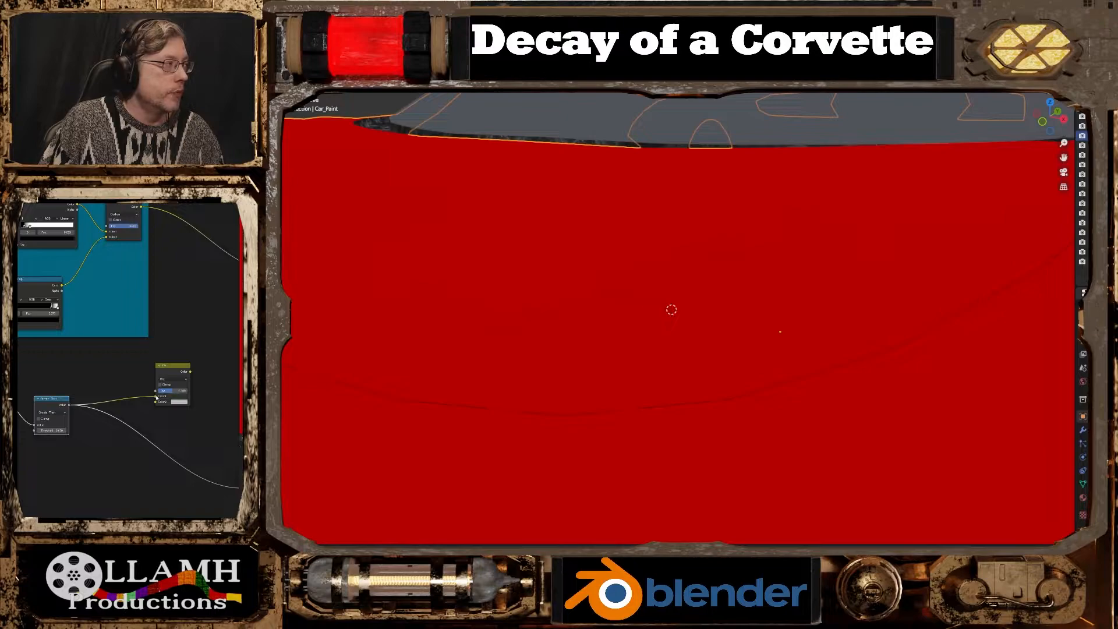
{"action": "scroll", "coordinate": [169, 239], "scroll_direction": "down", "scroll_amount": 3}
{"action": "middle_click_drag", "start_coordinate": [174, 286], "coordinate": [154, 275]}
{"action": "left_click_drag", "start_coordinate": [150, 271], "coordinate": [159, 425]}
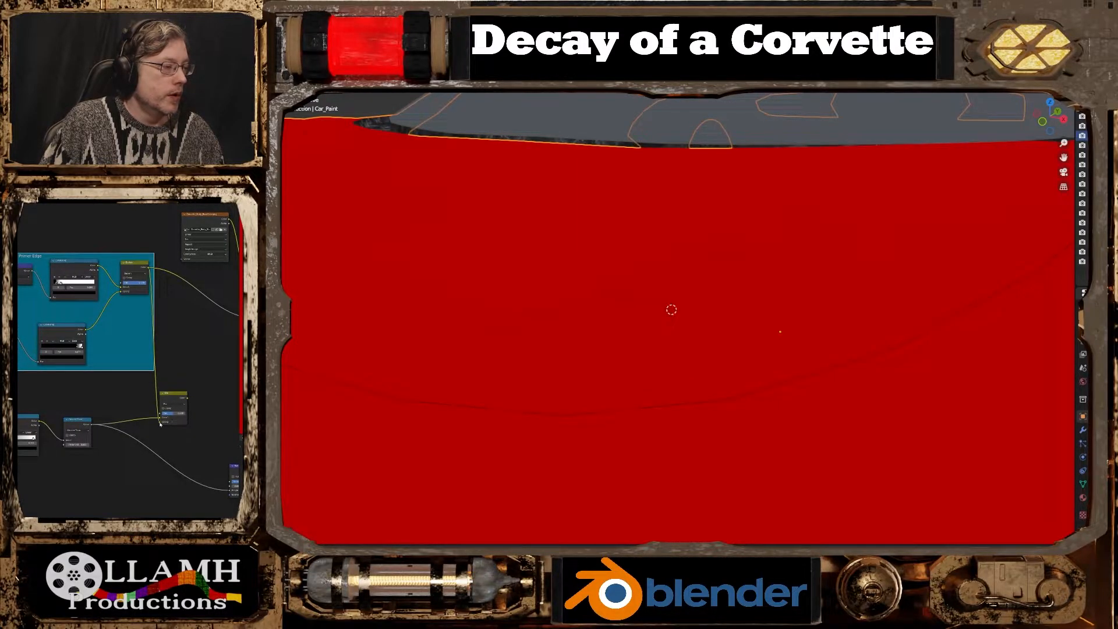
- Set the new Mix node's blend mode to Add and its factor to 1.000
{"action": "scroll", "coordinate": [209, 423], "scroll_direction": "up", "scroll_amount": 5}
{"action": "middle_click_drag", "start_coordinate": [211, 422], "coordinate": [168, 352]}
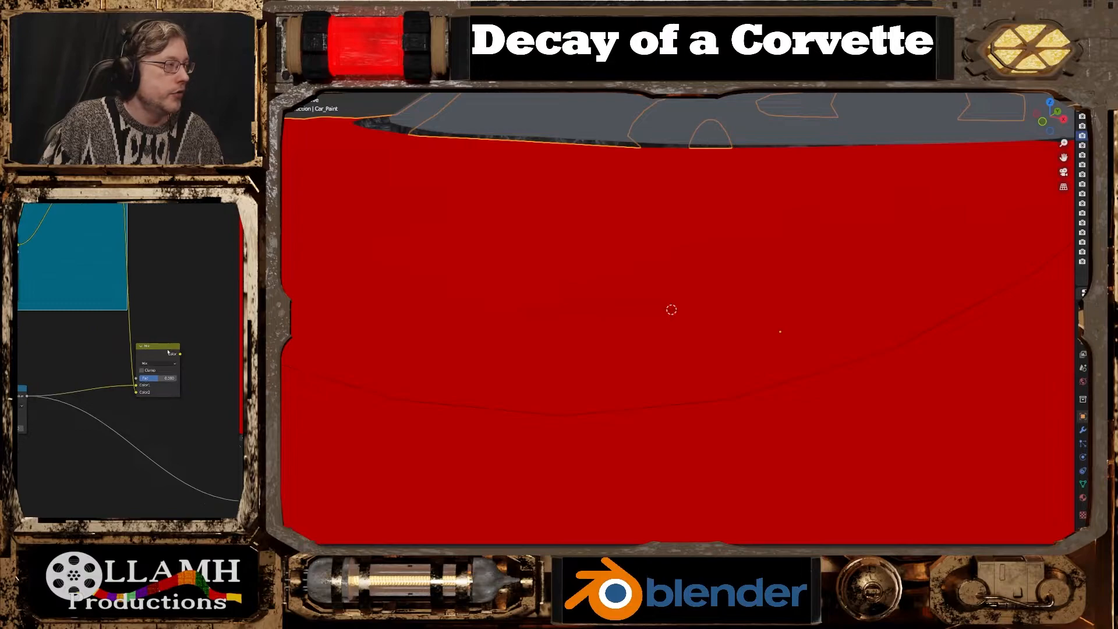
{"action": "scroll", "coordinate": [168, 352], "scroll_direction": "up", "scroll_amount": 2}
{"action": "left_click", "coordinate": [170, 366]}
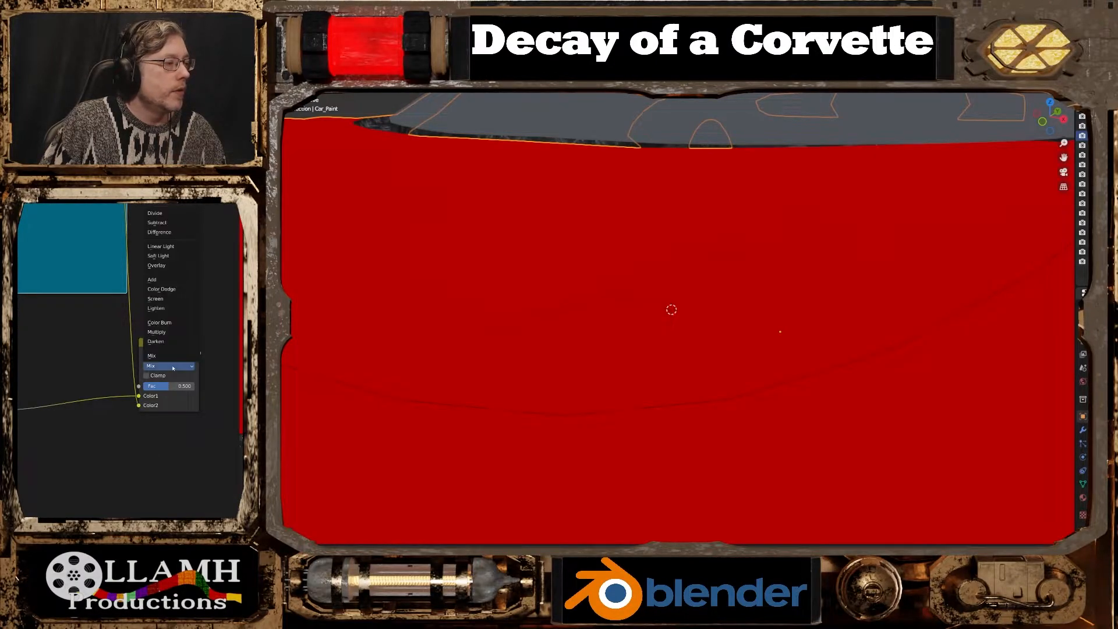
{"action": "left_click", "coordinate": [177, 280]}
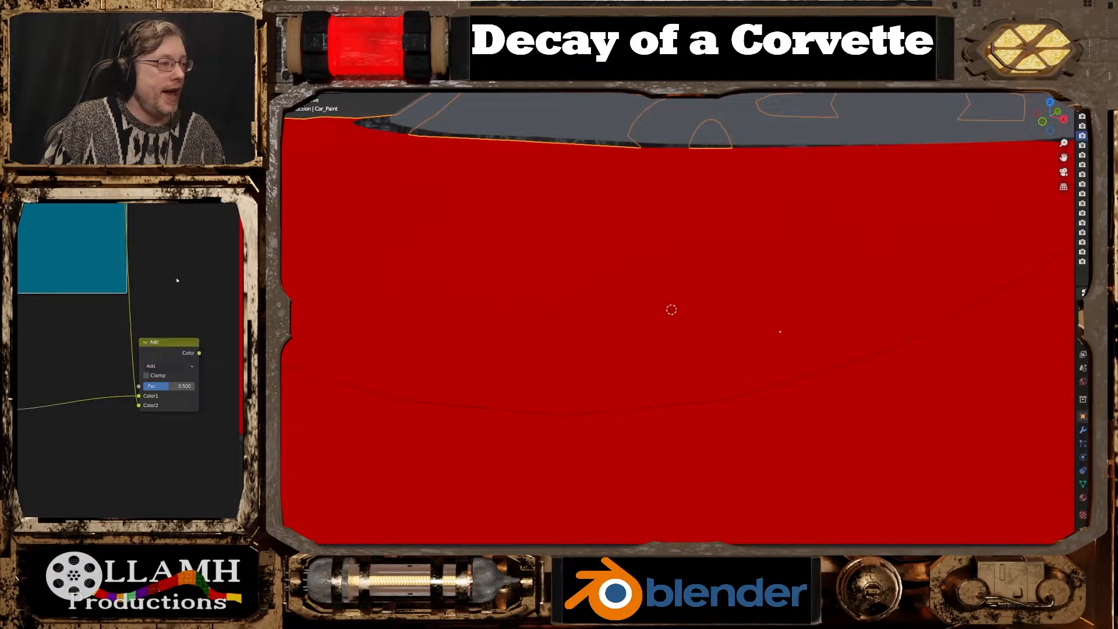
{"action": "left_click_drag", "start_coordinate": [175, 386], "coordinate": [201, 386]}
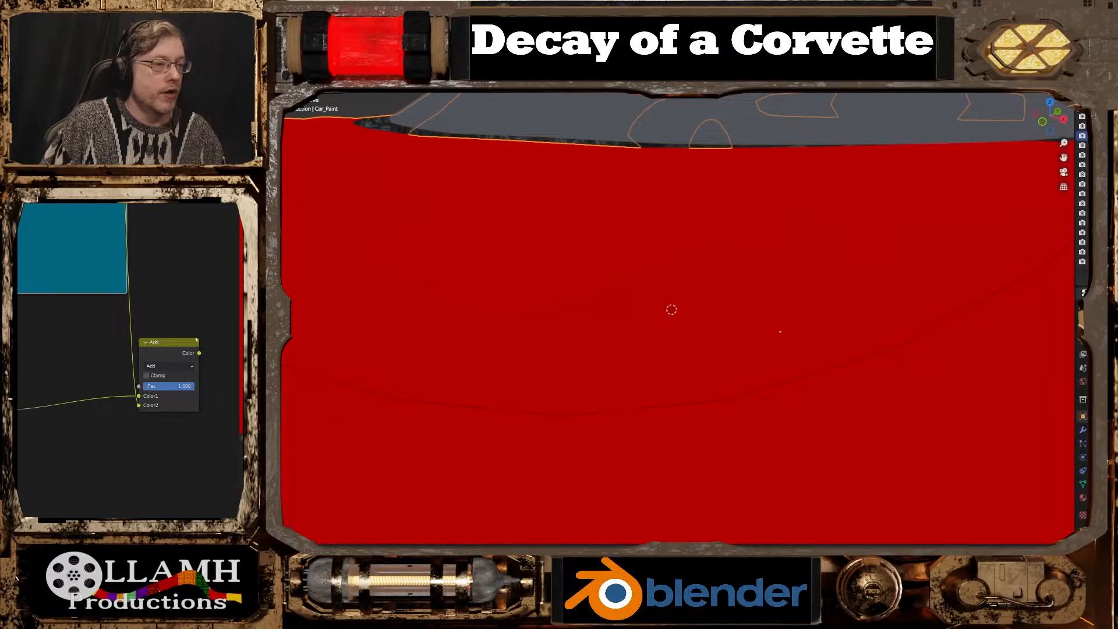
- Connect the Add node's color directly to the Principled shader's Base Color to preview the combined wear mask on the car
{"action": "scroll", "coordinate": [209, 342], "scroll_direction": "down", "scroll_amount": 4}
{"action": "middle_click_drag", "start_coordinate": [209, 341], "coordinate": [101, 389]}
{"action": "scroll", "coordinate": [112, 387], "scroll_direction": "down", "scroll_amount": 2}
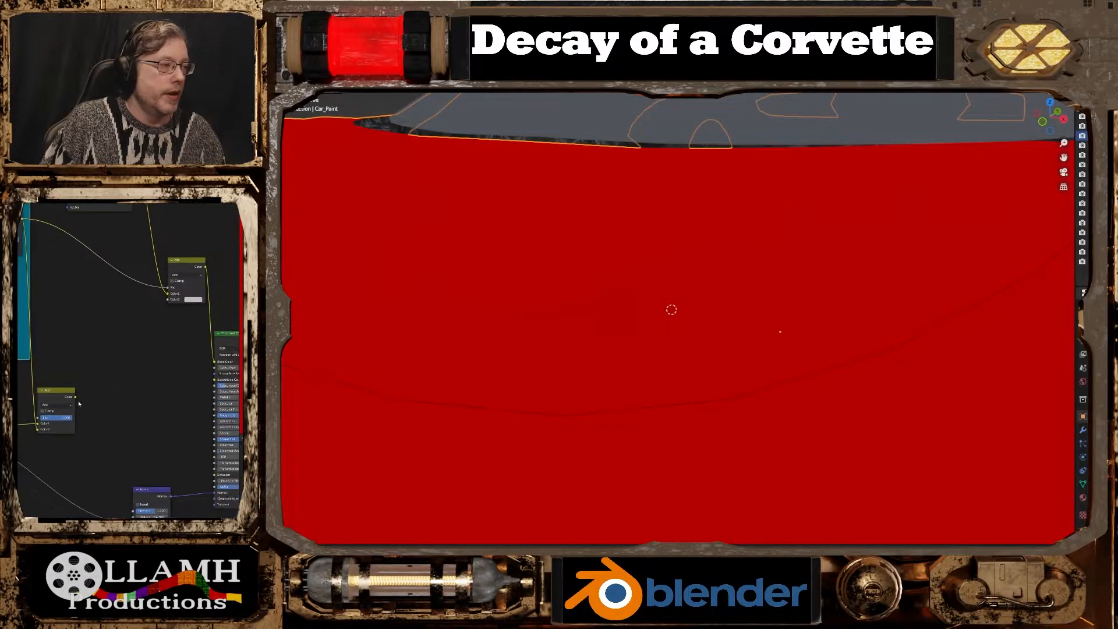
{"action": "left_click_drag", "start_coordinate": [76, 399], "coordinate": [213, 361]}
{"action": "scroll", "coordinate": [547, 325], "scroll_direction": "down", "scroll_amount": 7}
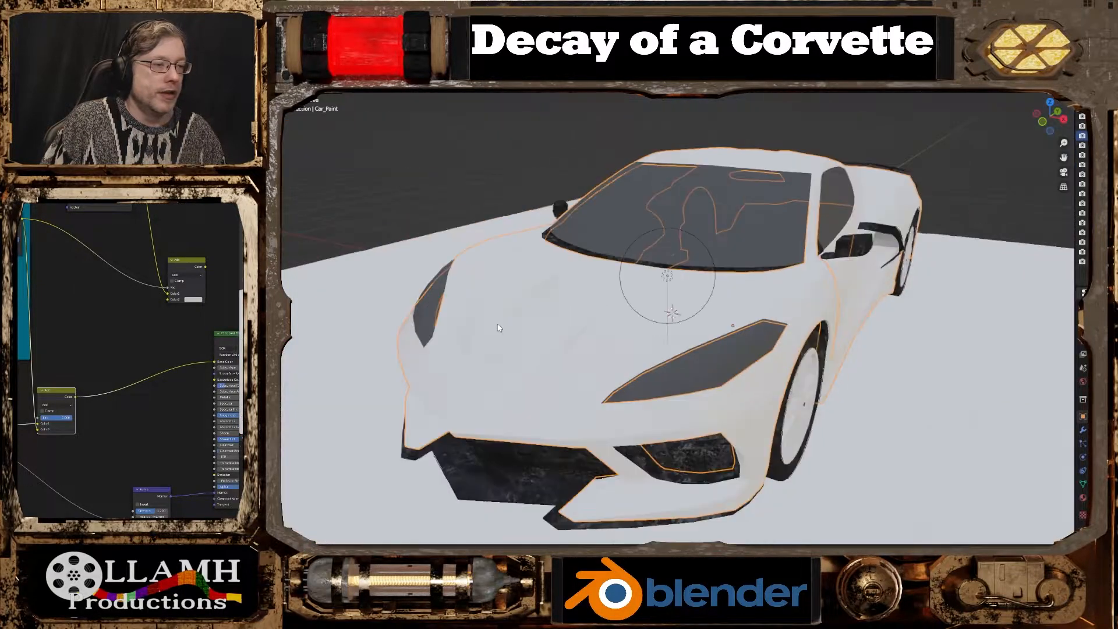
{"action": "scroll", "coordinate": [547, 328], "scroll_direction": "up", "scroll_amount": 6}
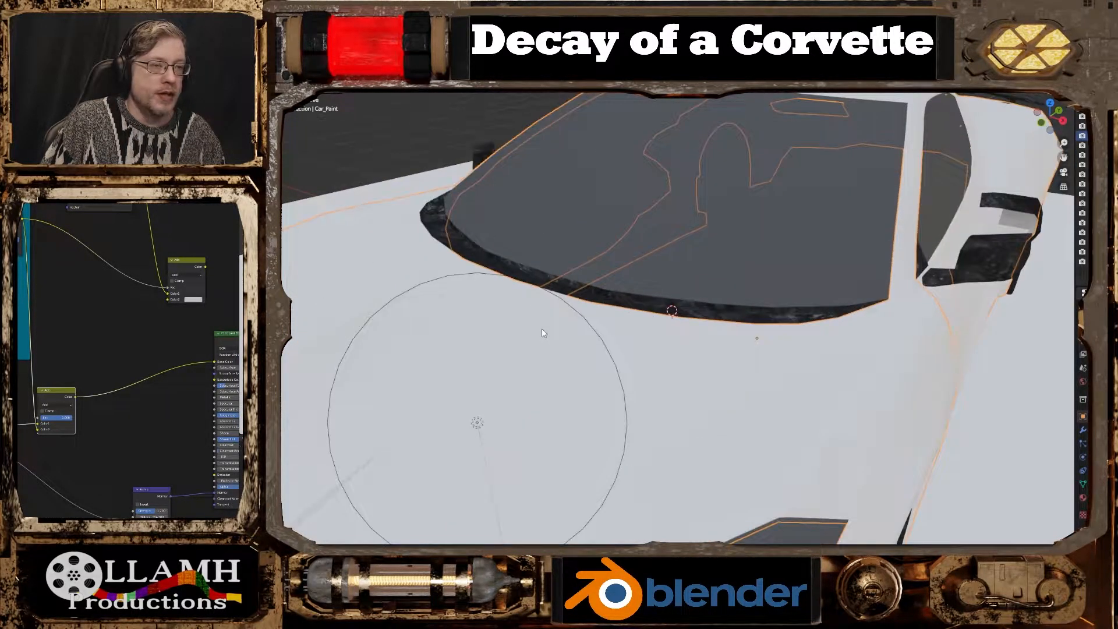
{"action": "scroll", "coordinate": [542, 328], "scroll_direction": "down", "scroll_amount": 4}
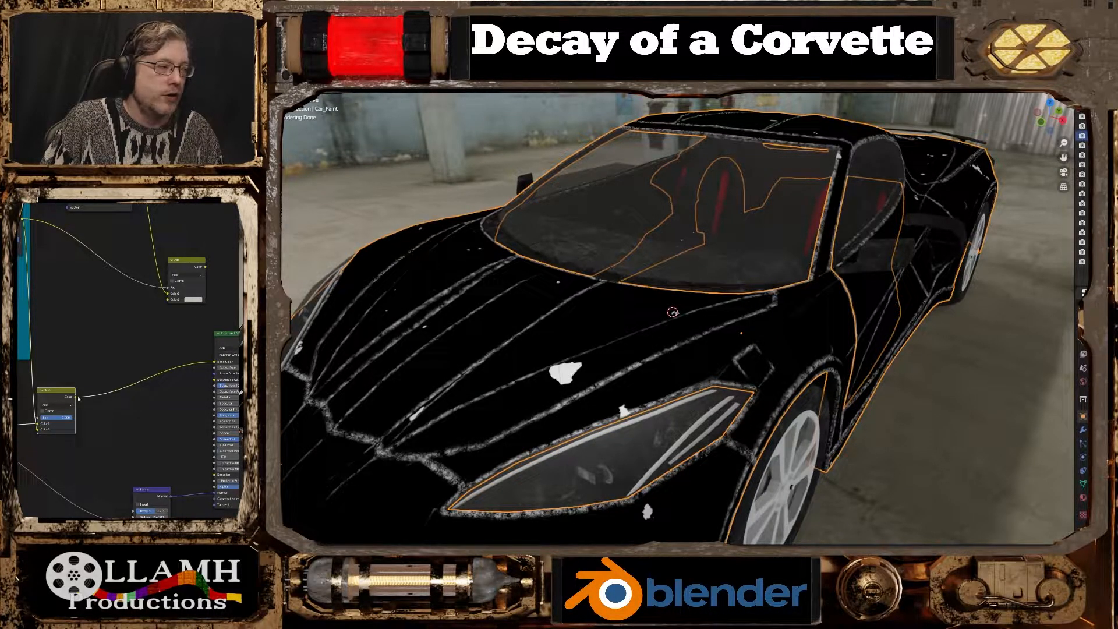
- Drive the paint Mix node's Fac with the Add output, feed that Mix node into Base Color, and inspect the hood wear
{"action": "left_click_drag", "start_coordinate": [76, 398], "coordinate": [215, 361]}
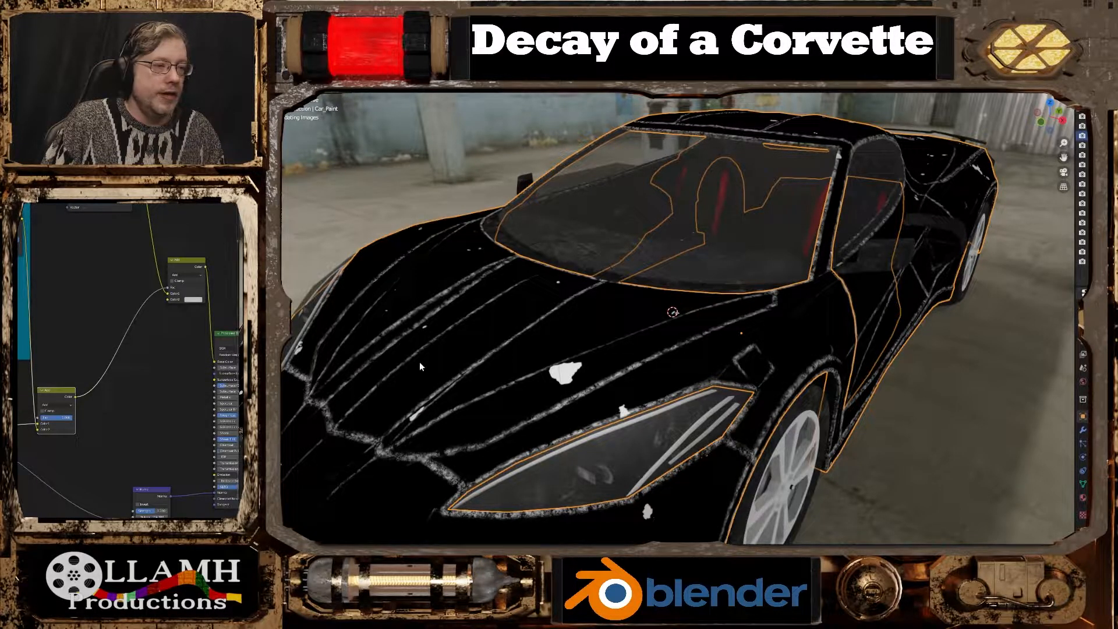
{"action": "scroll", "coordinate": [482, 356], "scroll_direction": "up", "scroll_amount": 5}
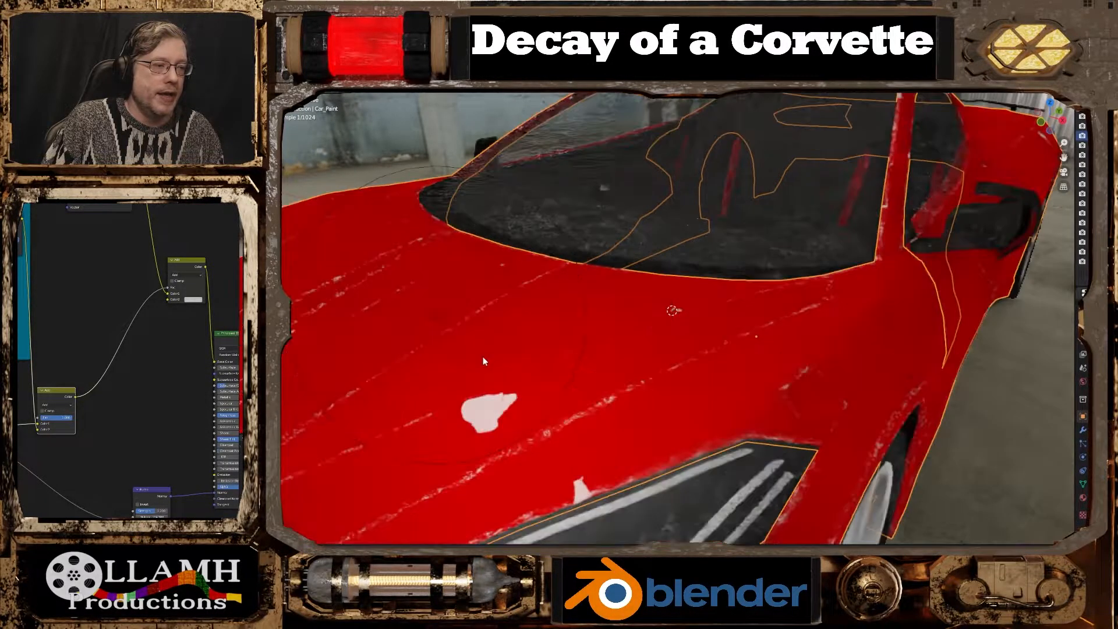
{"action": "middle_click_drag", "start_coordinate": [498, 348], "coordinate": [499, 348]}
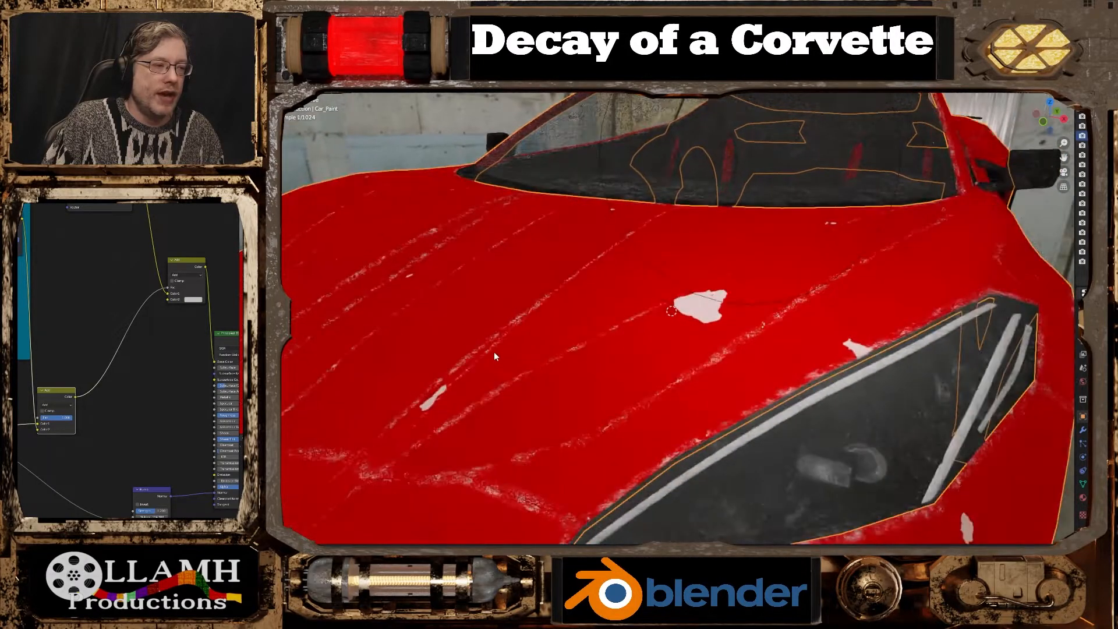
{"action": "mouse_move", "coordinate": [567, 408]}
{"action": "middle_mouse_down"}
{"action": "mouse_move", "coordinate": [561, 416]}
{"action": "mouse_move", "coordinate": [554, 398]}
{"action": "middle_mouse_up"}
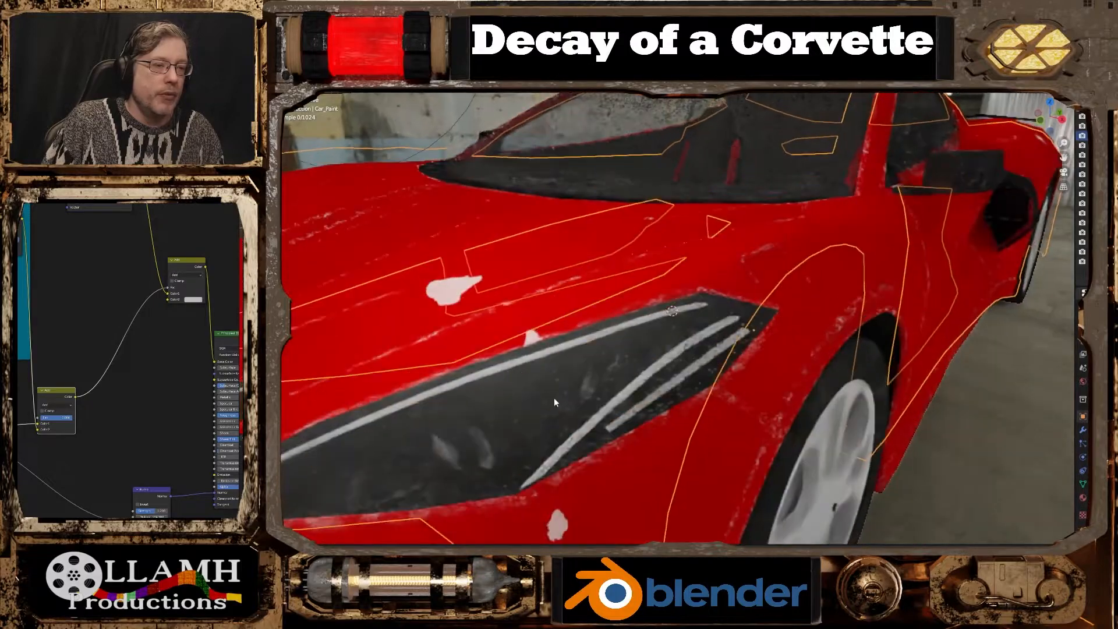
{"action": "scroll", "coordinate": [137, 352], "scroll_direction": "down", "scroll_amount": 3}
{"action": "middle_click_drag", "start_coordinate": [159, 366], "coordinate": [178, 384]}
{"action": "middle_click_drag", "start_coordinate": [494, 337], "coordinate": [522, 361]}
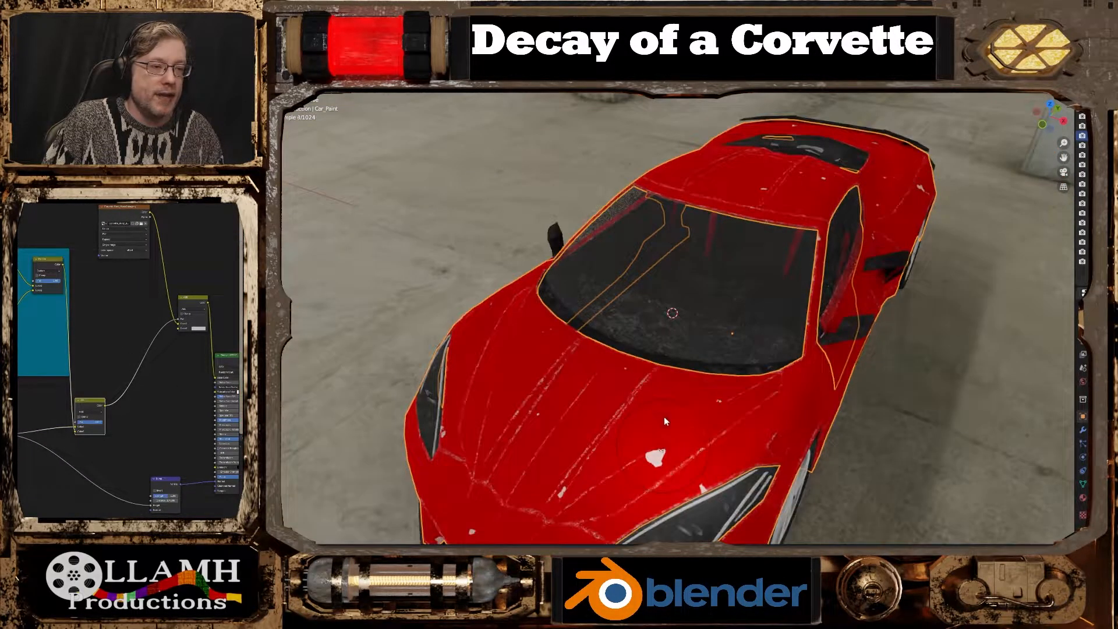
- Select the point light above the hood, widen the scene object list, and hide the light from the viewport
{"action": "left_click", "coordinate": [662, 444]}
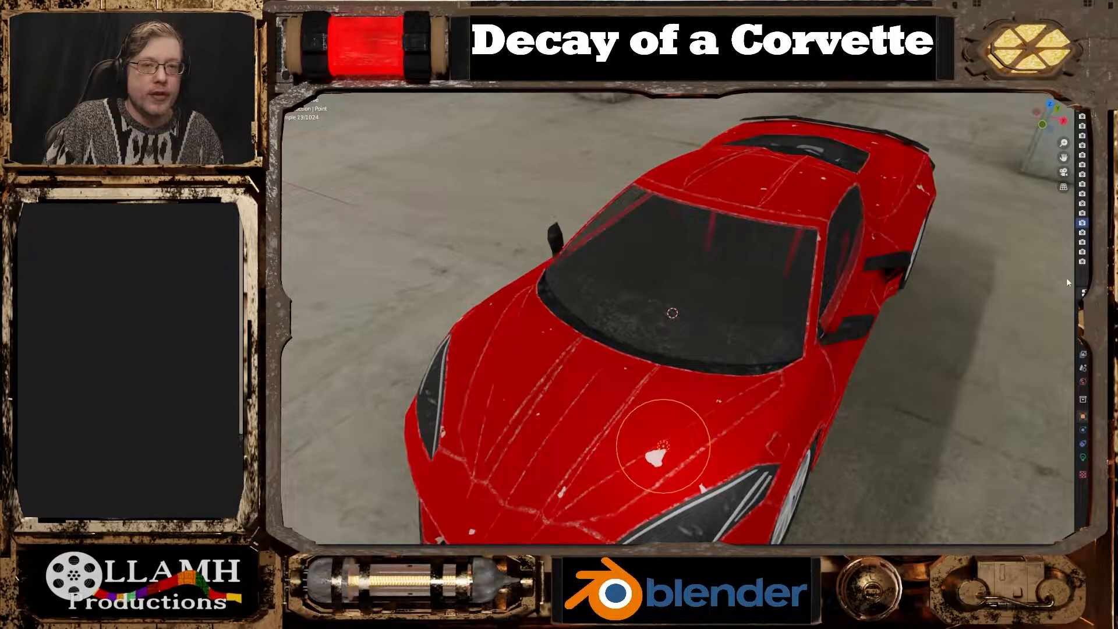
{"action": "left_click_drag", "start_coordinate": [1076, 271], "coordinate": [999, 271]}
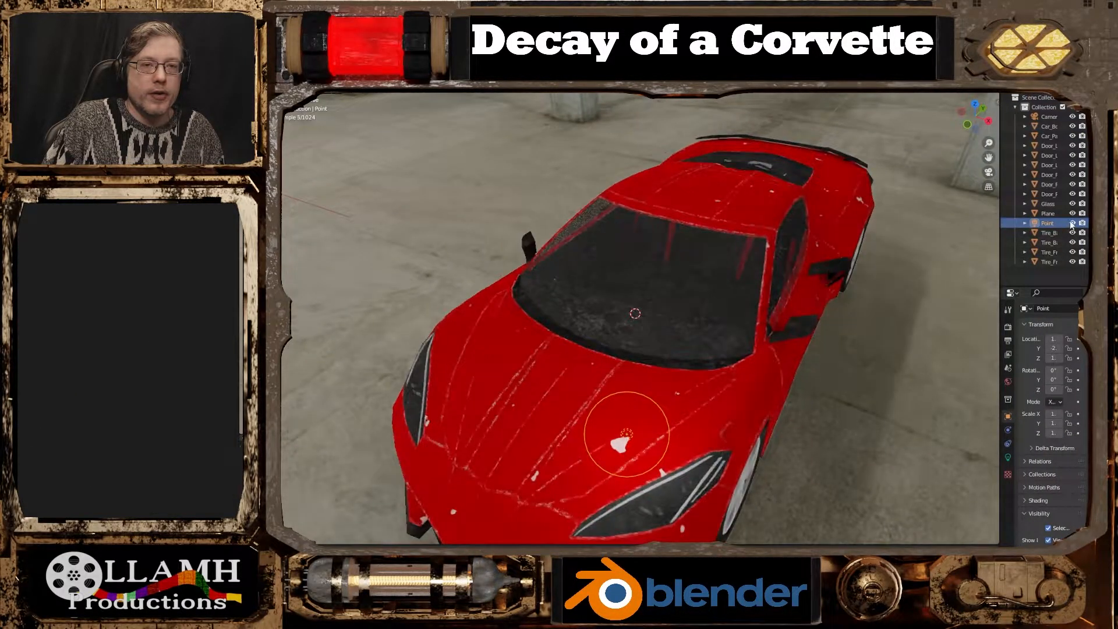
{"action": "left_click", "coordinate": [1072, 223]}
{"action": "middle_click_drag", "start_coordinate": [780, 372], "coordinate": [780, 358]}
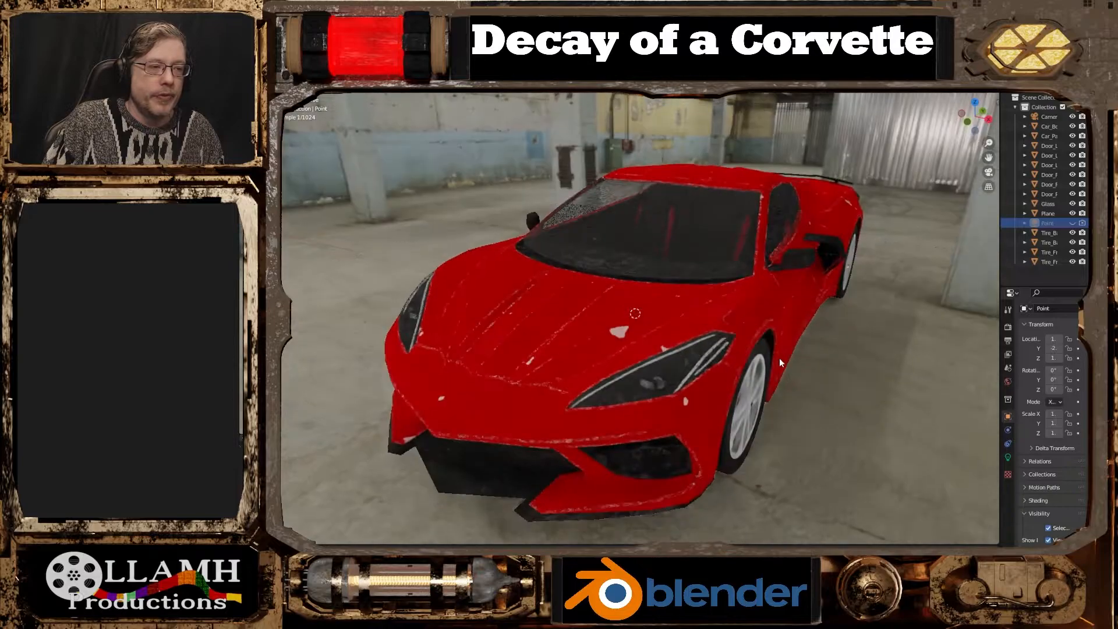
{"action": "scroll", "coordinate": [779, 358], "scroll_direction": "up", "scroll_amount": 6}
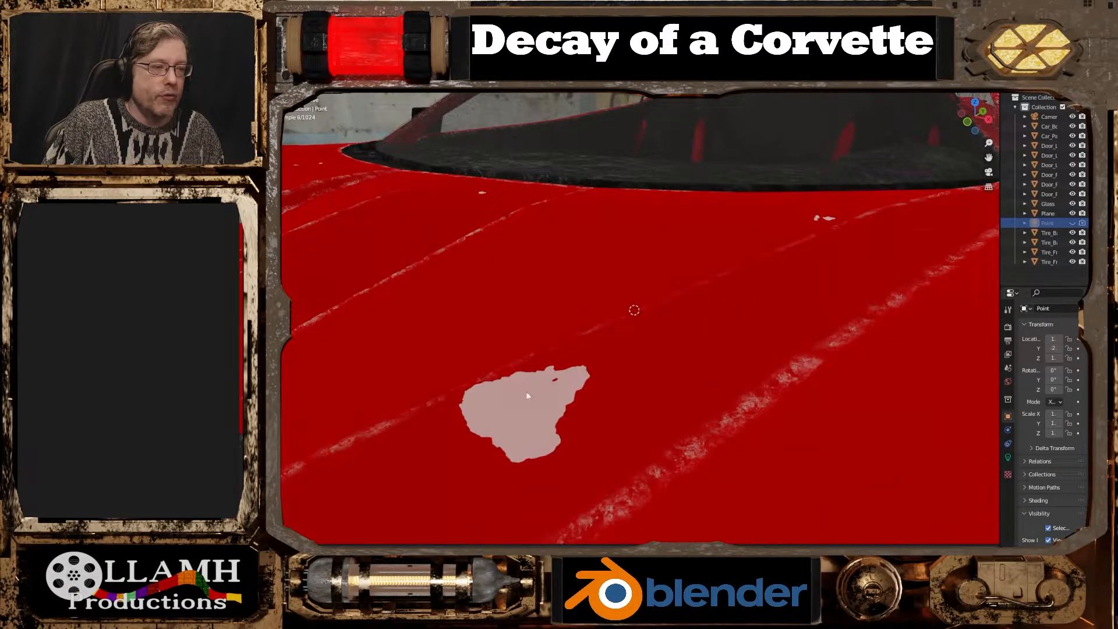
- Select the car paint and shift the white stop of the Primer Edge frame's upper Color Ramp slightly away from black, checking the worn edges
{"action": "left_click", "coordinate": [495, 381]}
{"action": "scroll", "coordinate": [349, 412], "scroll_direction": "down", "scroll_amount": 6}
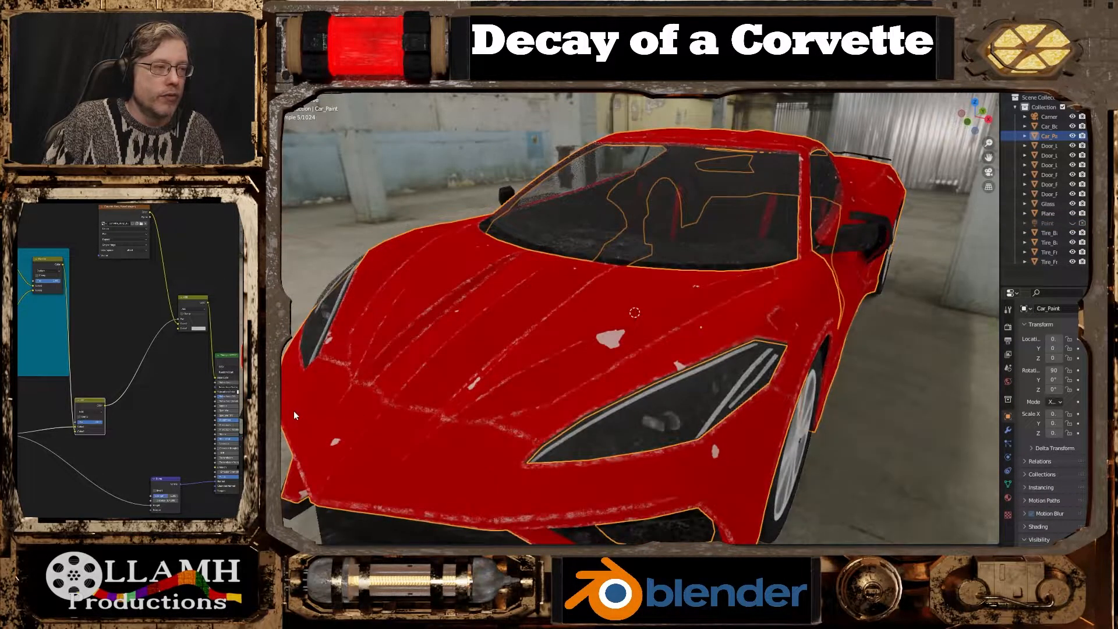
{"action": "scroll", "coordinate": [294, 410], "scroll_direction": "up", "scroll_amount": 2}
{"action": "middle_click_drag", "start_coordinate": [103, 336], "coordinate": [147, 351]}
{"action": "left_click_drag", "start_coordinate": [86, 328], "coordinate": [91, 328]}
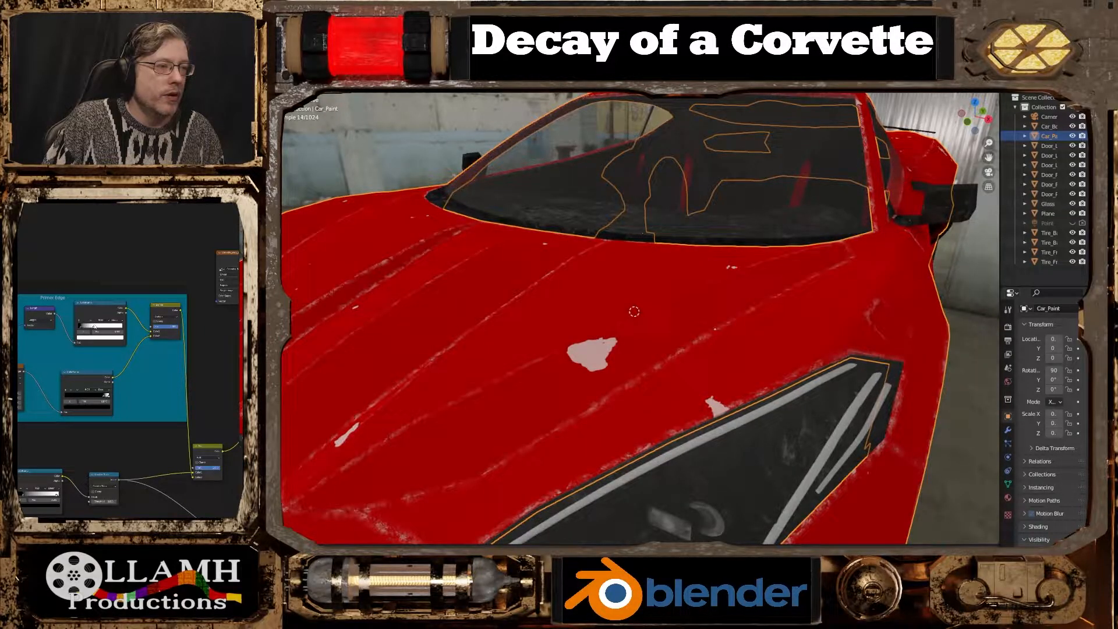
{"action": "scroll", "coordinate": [540, 400], "scroll_direction": "down", "scroll_amount": 4}
{"action": "middle_click_drag", "start_coordinate": [540, 400], "coordinate": [533, 398]}
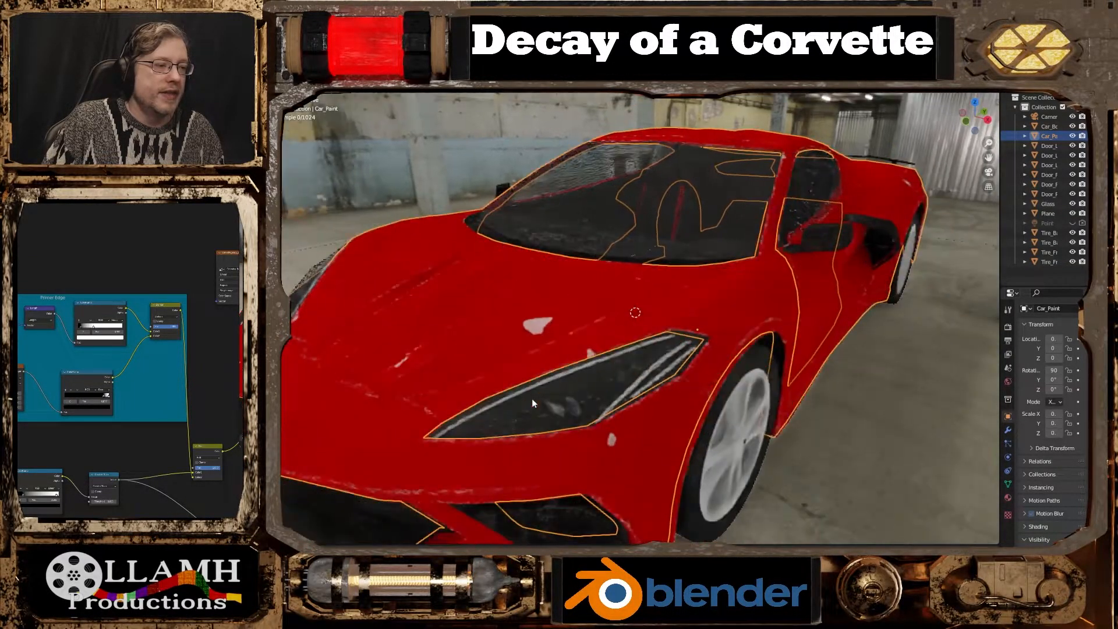
{"action": "middle_click_drag", "start_coordinate": [633, 400], "coordinate": [644, 395]}
{"action": "scroll", "coordinate": [632, 399], "scroll_direction": "up", "scroll_amount": 2}
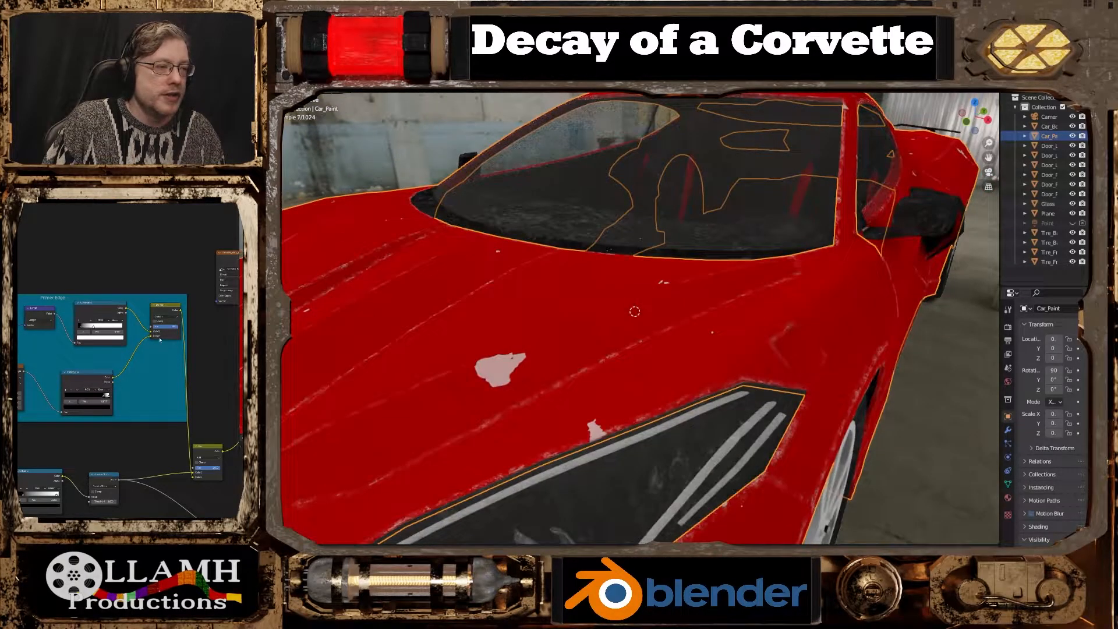
- Move the upper Color Ramp's white stop slightly back toward black and check the edge wear around the front and side
{"action": "left_click_drag", "start_coordinate": [94, 328], "coordinate": [91, 329]}
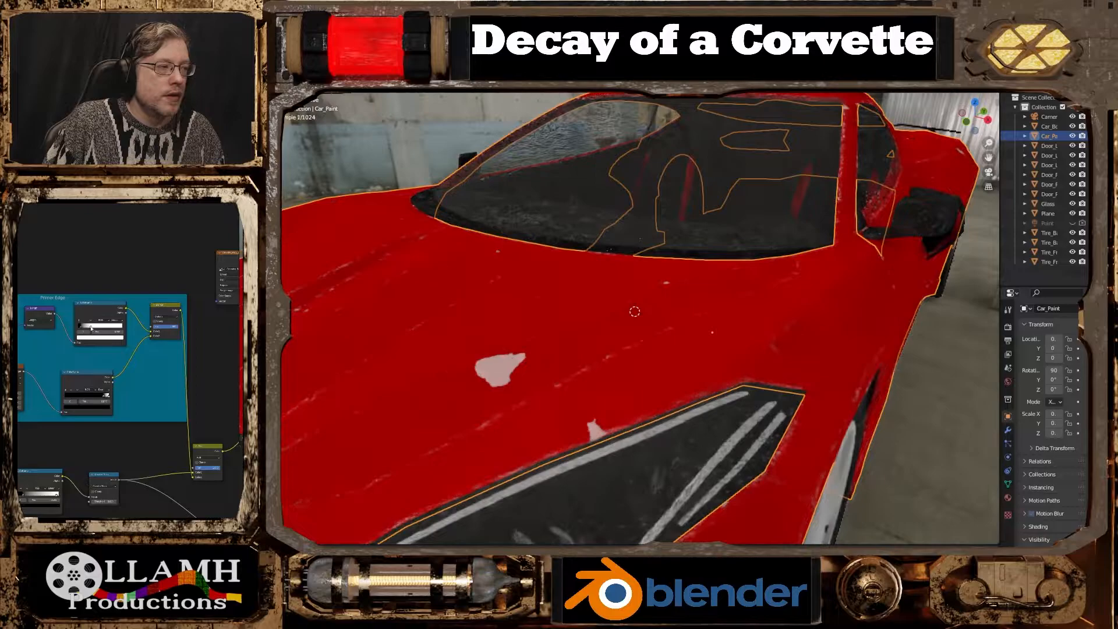
{"action": "middle_click_drag", "start_coordinate": [581, 480], "coordinate": [599, 473]}
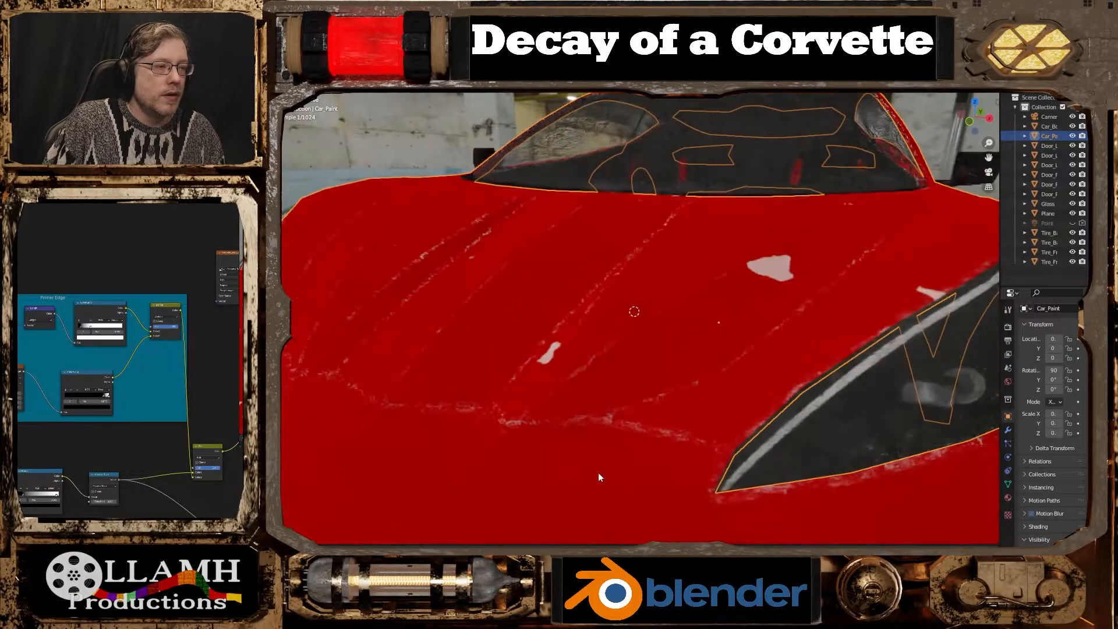
{"action": "scroll", "coordinate": [682, 420], "scroll_direction": "down", "scroll_amount": 8}
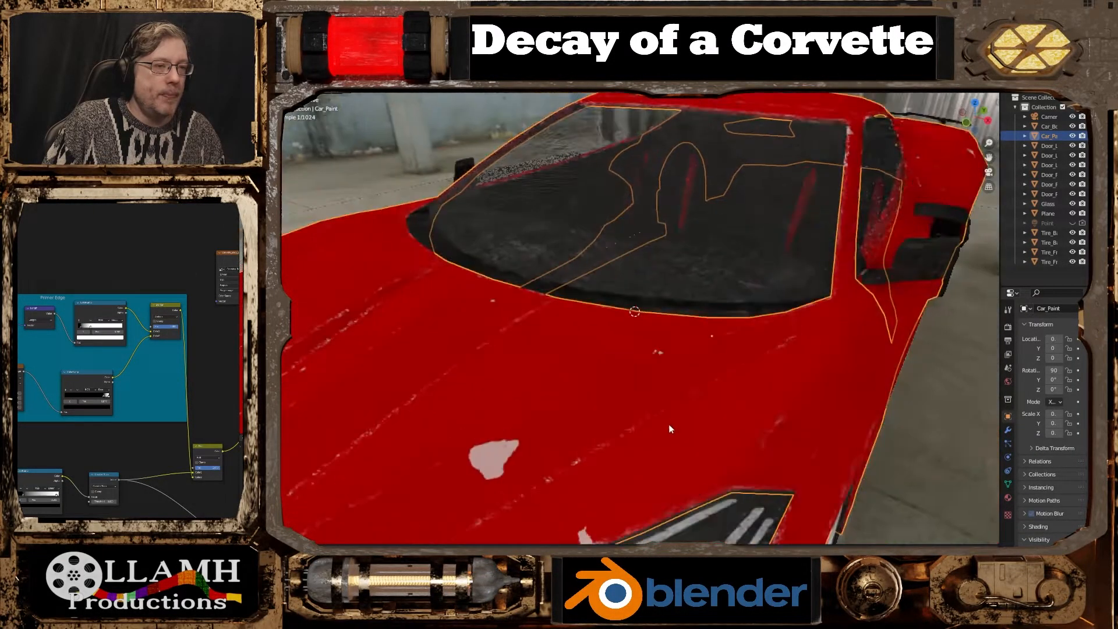
{"action": "scroll", "coordinate": [657, 407], "scroll_direction": "up", "scroll_amount": 8}
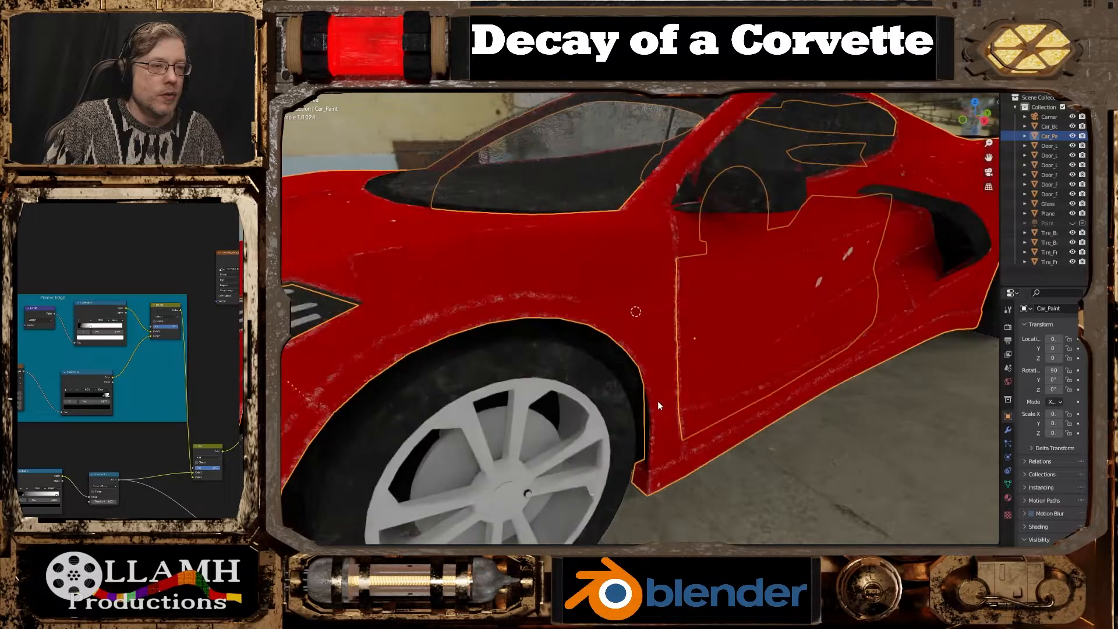
{"action": "scroll", "coordinate": [639, 408], "scroll_direction": "down", "scroll_amount": 5}
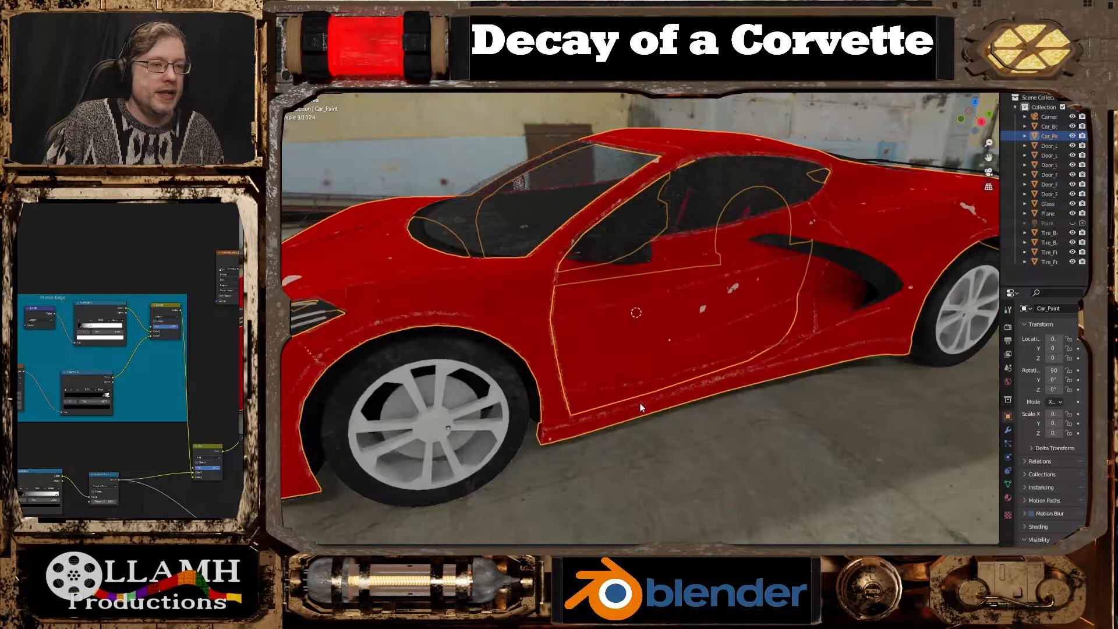
- Frame the noise, Color Ramp and adjoining node of the chip mask together, label the frame Paint Chips and color it blue
{"action": "scroll", "coordinate": [642, 404], "scroll_direction": "up", "scroll_amount": 8}
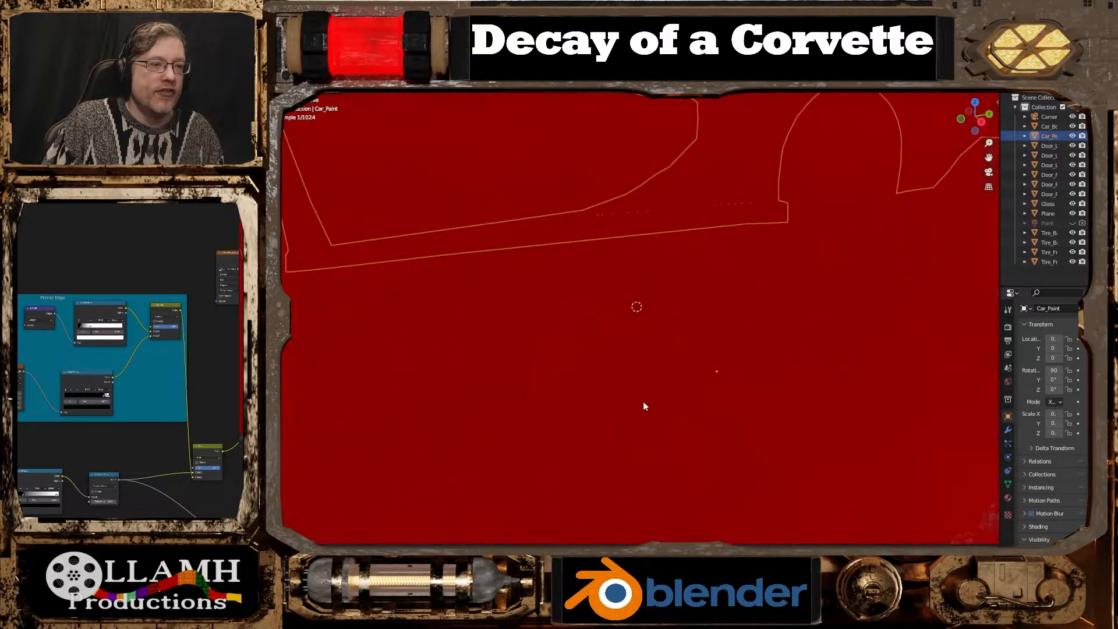
{"action": "scroll", "coordinate": [645, 406], "scroll_direction": "down", "scroll_amount": 7}
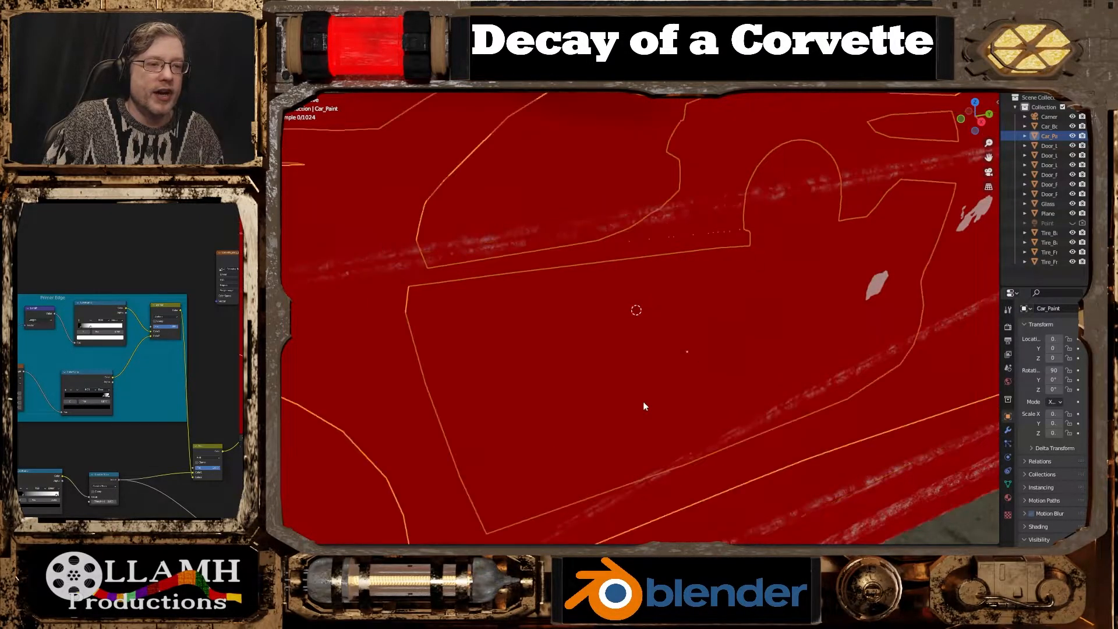
{"action": "middle_click_drag", "start_coordinate": [656, 403], "coordinate": [676, 407]}
{"action": "scroll", "coordinate": [131, 350], "scroll_direction": "down", "scroll_amount": 4}
{"action": "middle_click_drag", "start_coordinate": [132, 350], "coordinate": [164, 306]}
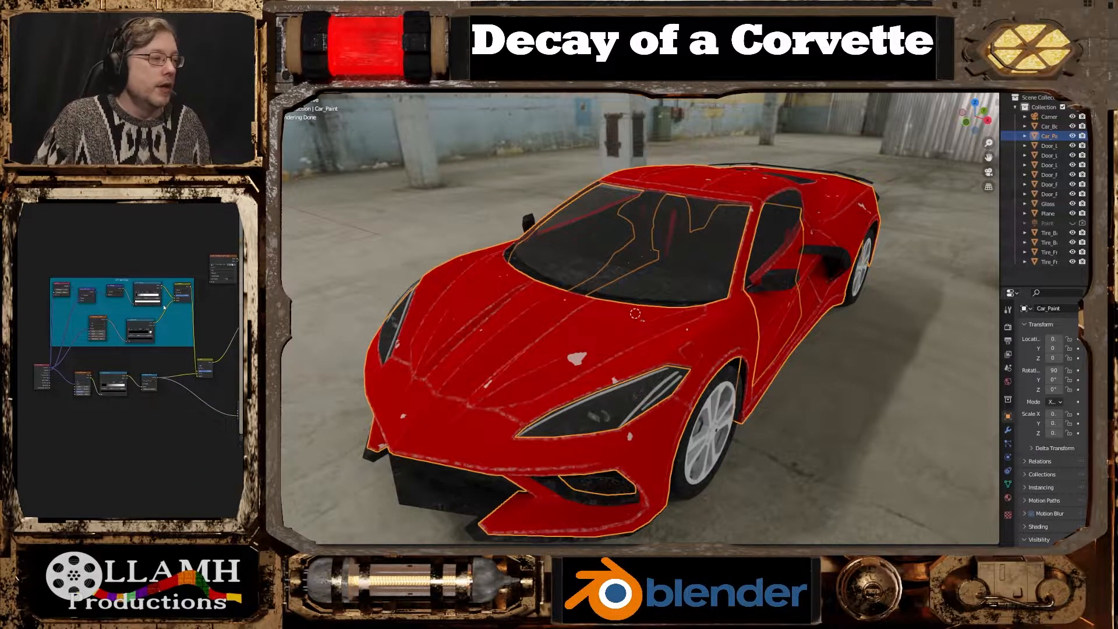
{"action": "left_click_drag", "start_coordinate": [69, 361], "coordinate": [177, 419]}
{"action": "key", "text": "ctrl+j"}
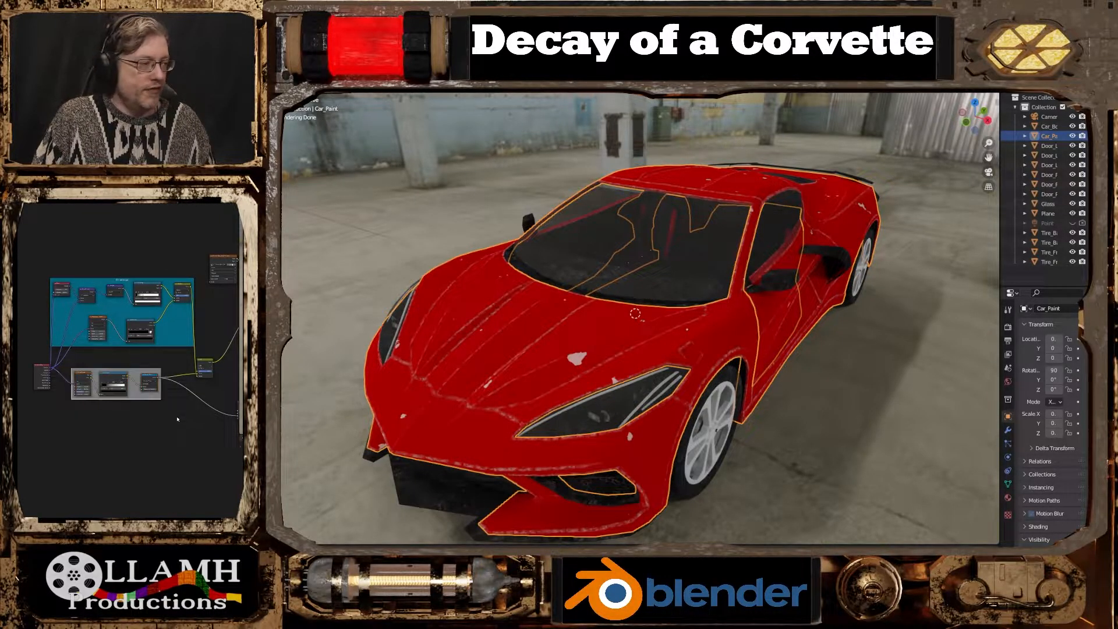
{"action": "key", "text": "n"}
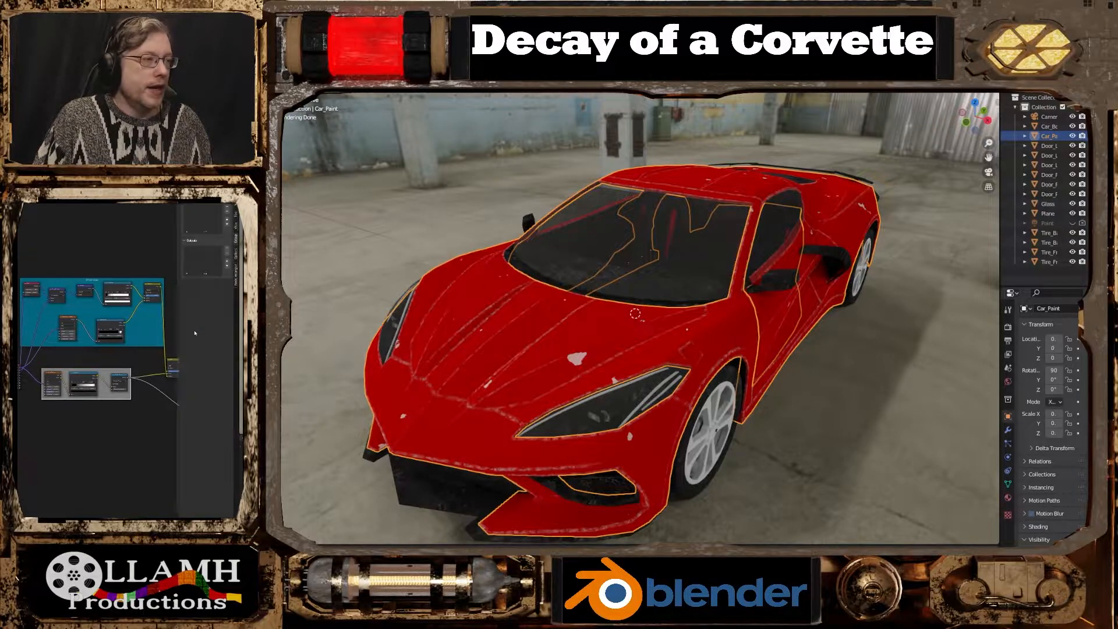
{"action": "left_click", "coordinate": [235, 211]}
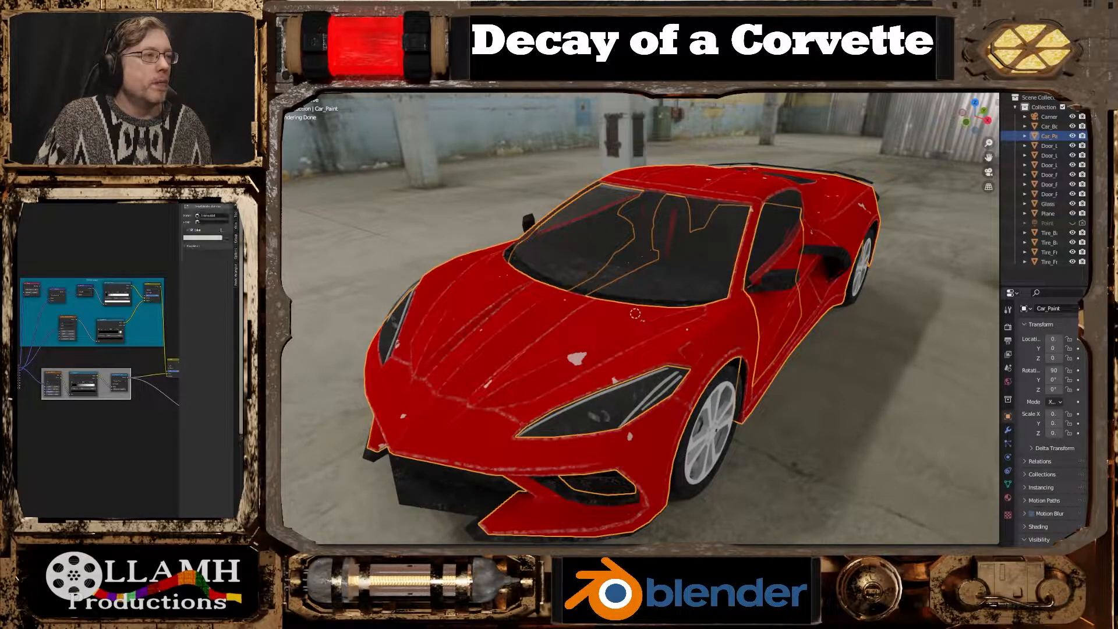
{"action": "left_click", "coordinate": [204, 238]}
{"action": "left_click_drag", "start_coordinate": [211, 258], "coordinate": [220, 249]}
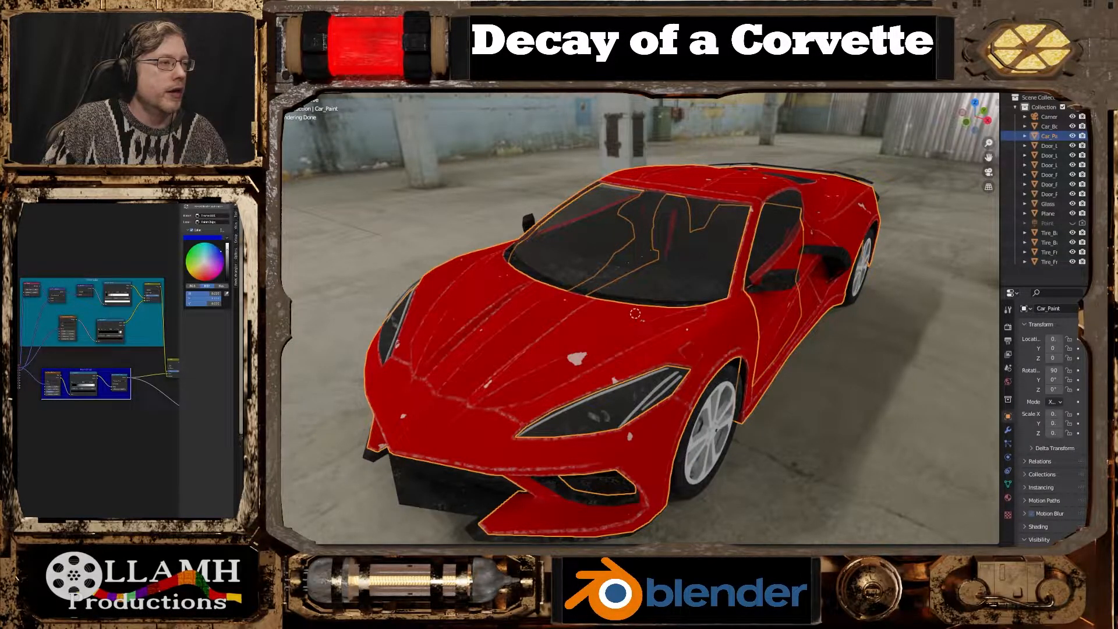
- Examine the primer edge wear and paint chips on the hood and front bumper, up close and from the camera view
{"action": "middle_click_drag", "start_coordinate": [108, 441], "coordinate": [35, 437]}
{"action": "scroll", "coordinate": [128, 426], "scroll_direction": "up", "scroll_amount": 1}
{"action": "scroll", "coordinate": [738, 520], "scroll_direction": "up", "scroll_amount": 1}
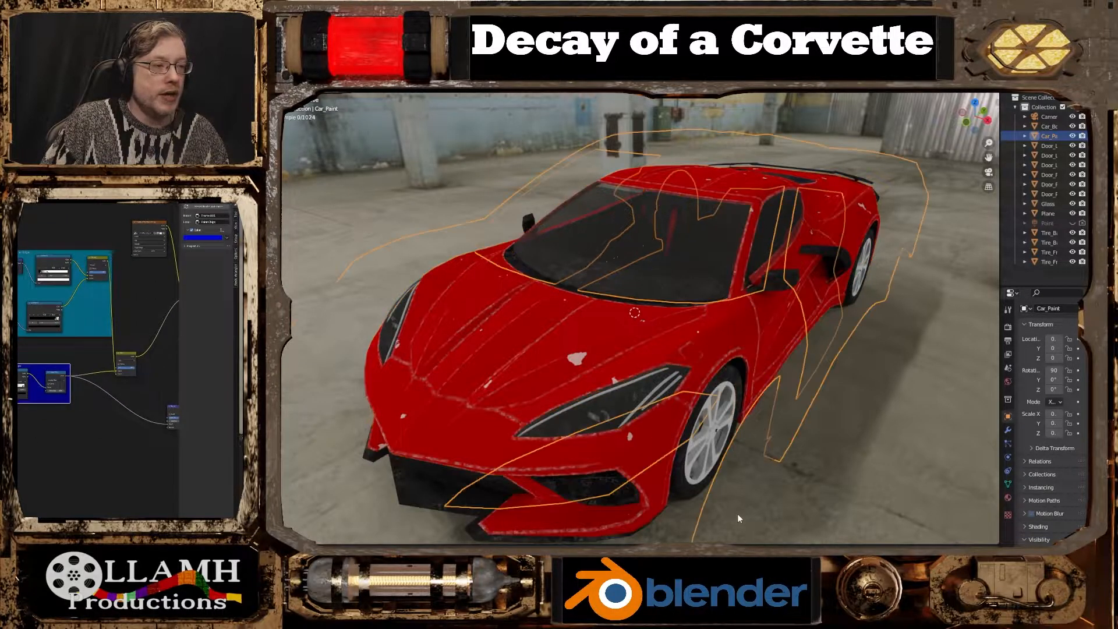
{"action": "middle_click_drag", "start_coordinate": [713, 463], "coordinate": [724, 452]}
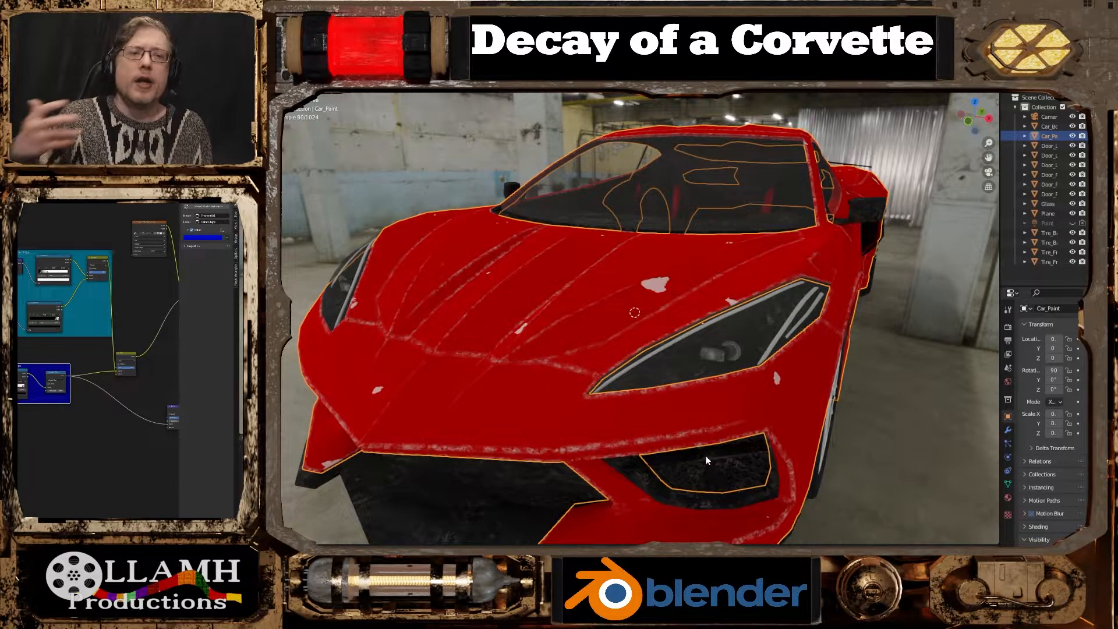
{"action": "middle_click_drag", "start_coordinate": [697, 378], "coordinate": [851, 321]}
{"action": "scroll", "coordinate": [845, 340], "scroll_direction": "down", "scroll_amount": 2}
{"action": "key", "text": "KP_0"}
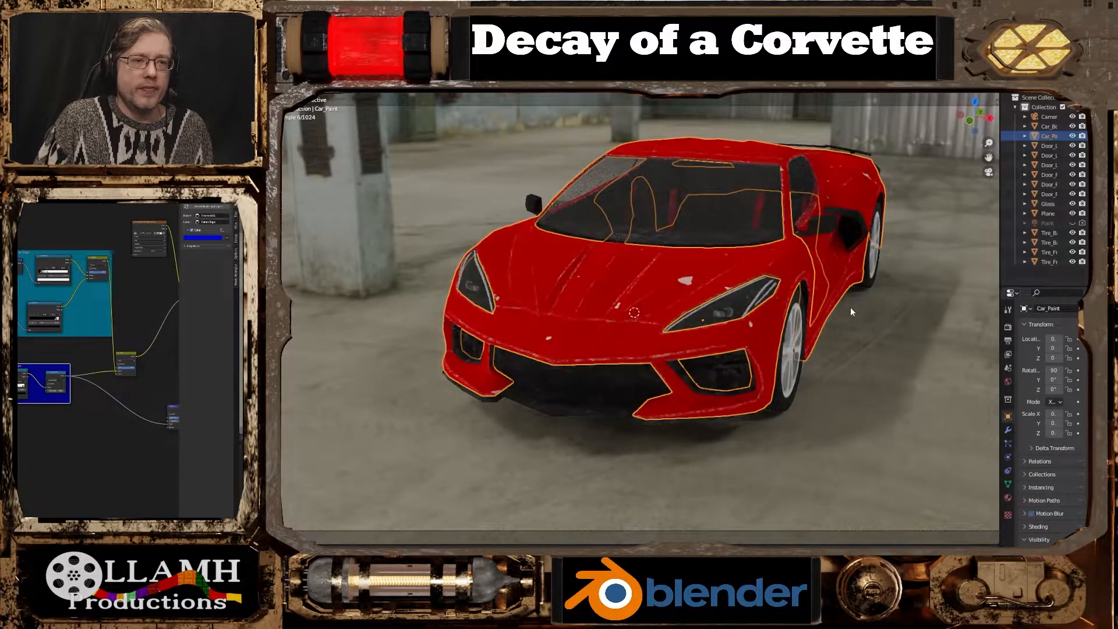
{"action": "scroll", "coordinate": [850, 310], "scroll_direction": "down", "scroll_amount": 3}
{"action": "scroll", "coordinate": [850, 308], "scroll_direction": "up", "scroll_amount": 8}
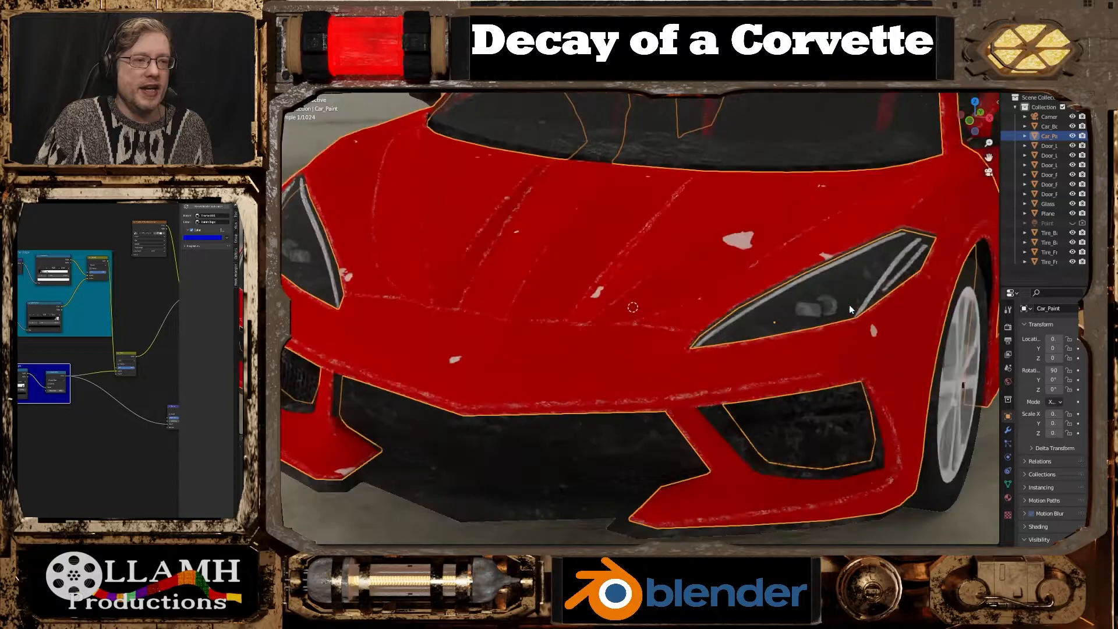
{"action": "scroll", "coordinate": [850, 305], "scroll_direction": "down", "scroll_amount": 5}
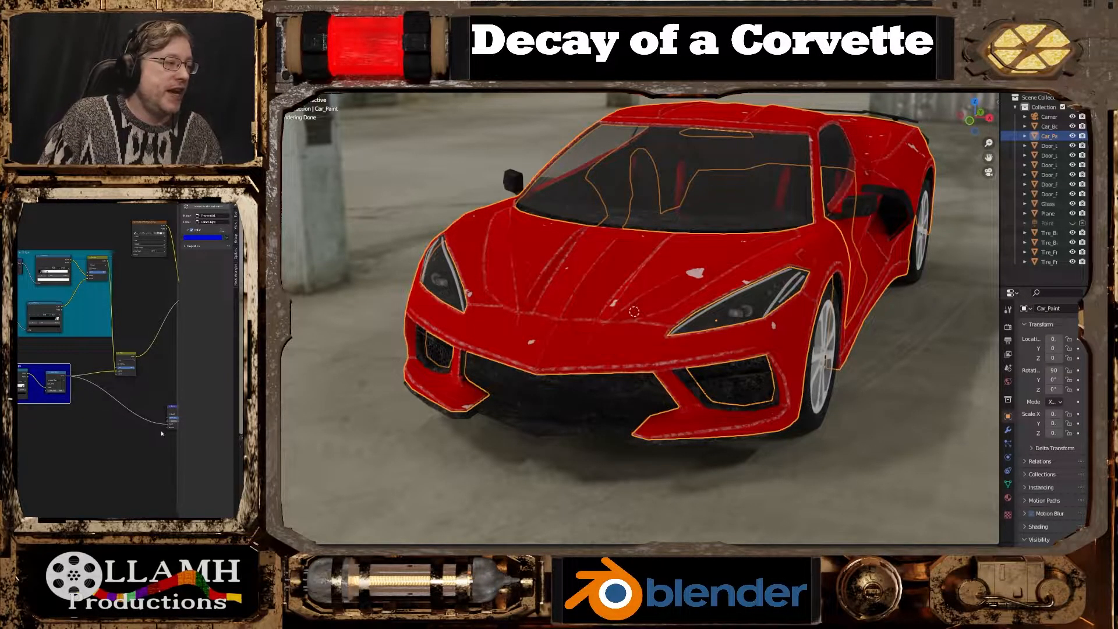
- Add a Noise Texture node in the empty space below the Paint Chips frame
{"action": "scroll", "coordinate": [142, 415], "scroll_direction": "down", "scroll_amount": 4}
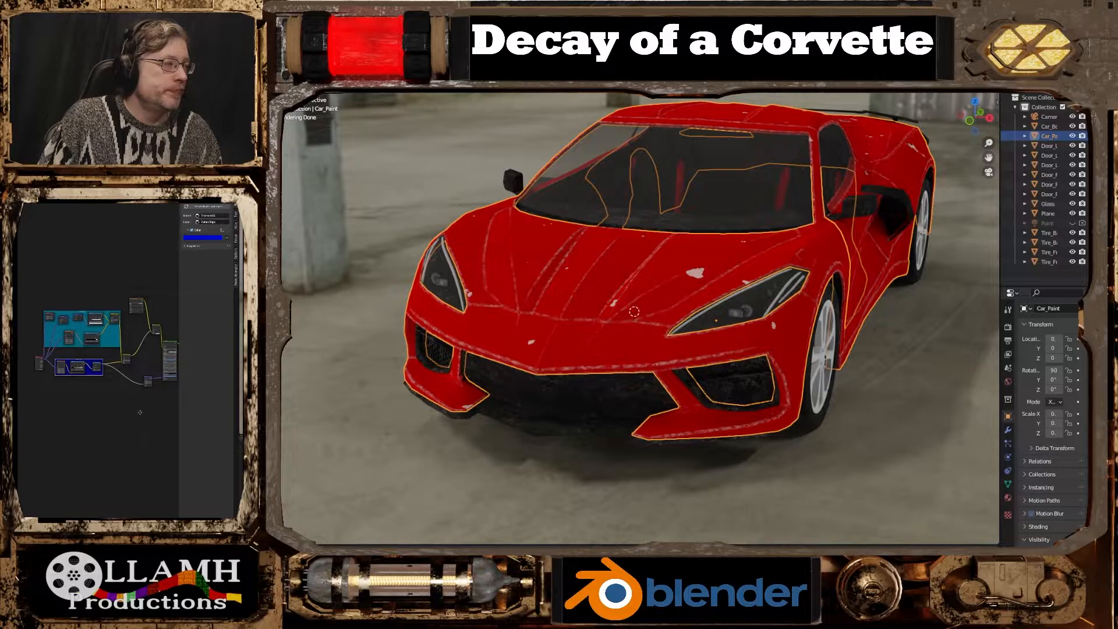
{"action": "scroll", "coordinate": [138, 413], "scroll_direction": "up", "scroll_amount": 3}
{"action": "middle_click_drag", "start_coordinate": [135, 411], "coordinate": [198, 395]}
{"action": "scroll", "coordinate": [85, 407], "scroll_direction": "up", "scroll_amount": 4}
{"action": "middle_click_drag", "start_coordinate": [86, 408], "coordinate": [100, 383]}
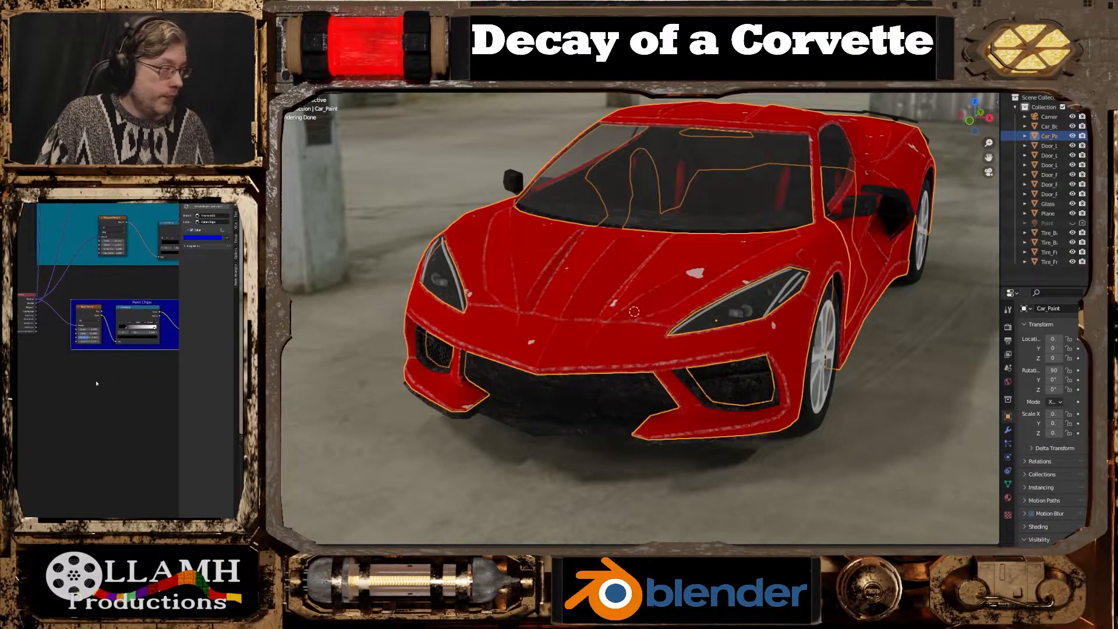
{"action": "scroll", "coordinate": [88, 391], "scroll_direction": "up", "scroll_amount": 2}
{"action": "left_click", "coordinate": [88, 390]}
{"action": "key", "text": "shift+a"}
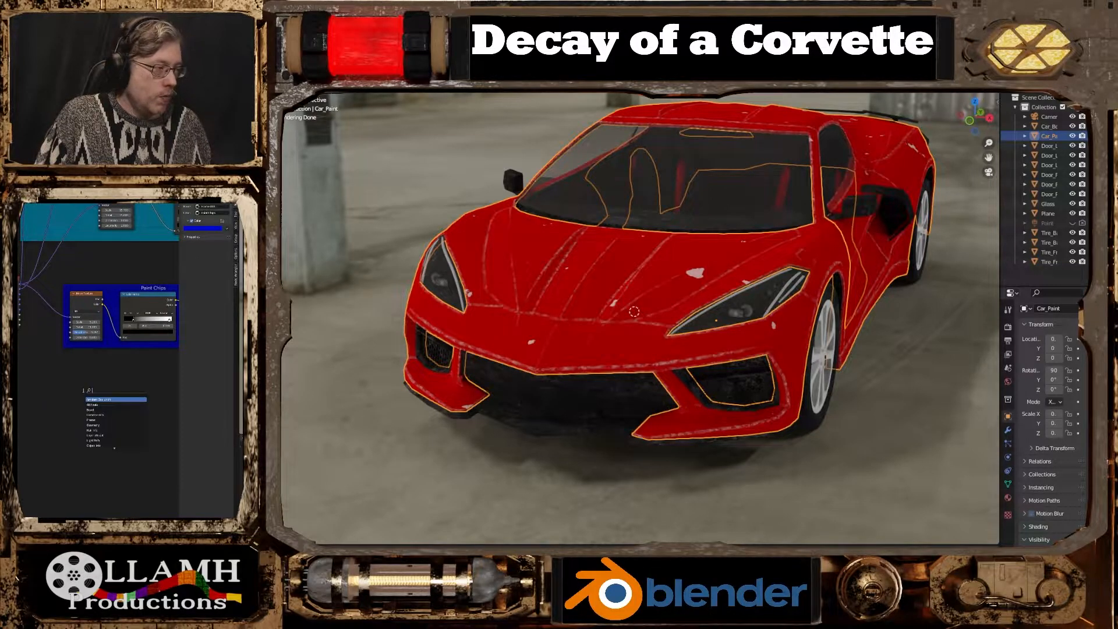
{"action": "type", "text": "nopise"}
{"action": "key", "text": "BackSpace"}
{"action": "type", "text": "i"}
{"action": "key", "text": "Return"}
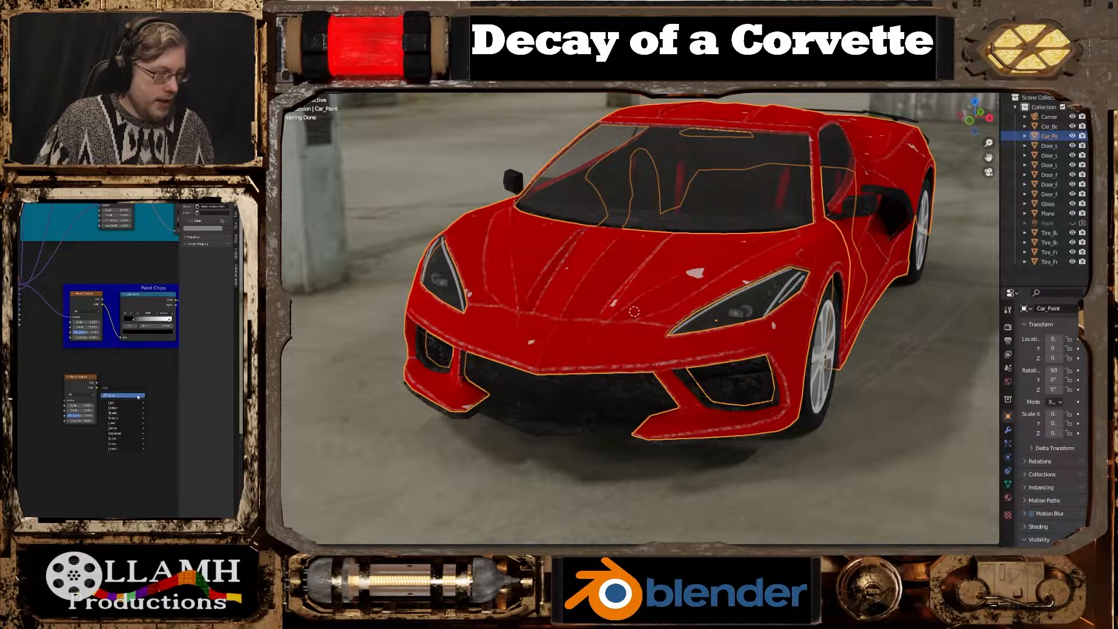
- Add a Color Ramp beside the new Noise Texture, feed texture coordinates into the noise Vector, and link its Fac to the ramp
{"action": "key", "text": "shift+a"}
{"action": "type", "text": "col"}
{"action": "key", "text": "Return"}
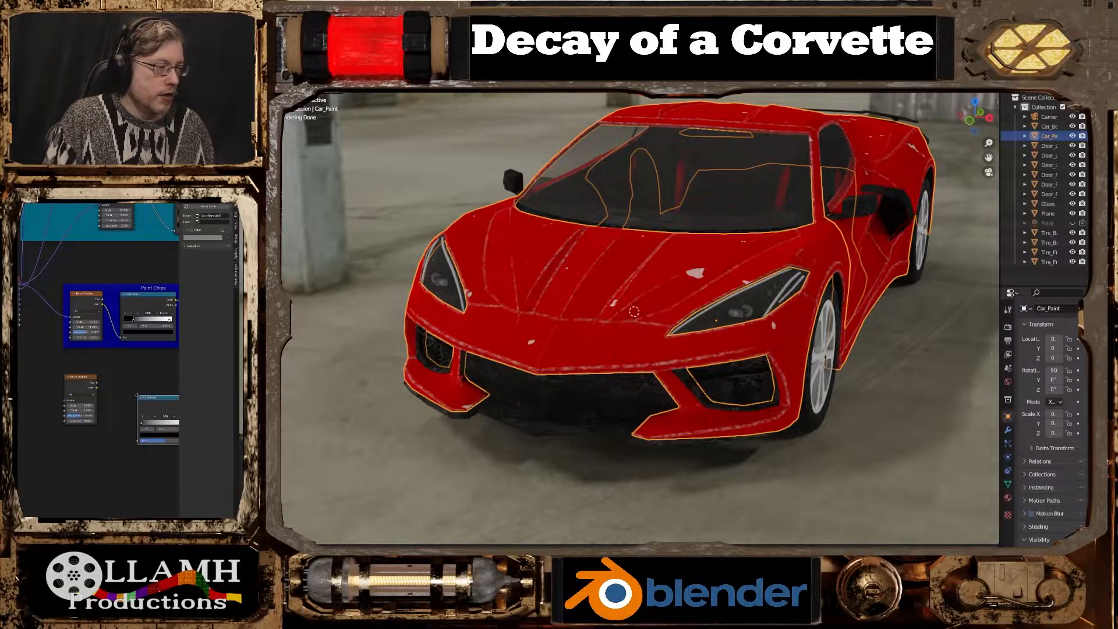
{"action": "left_click", "coordinate": [105, 370]}
{"action": "scroll", "coordinate": [80, 376], "scroll_direction": "down", "scroll_amount": 1}
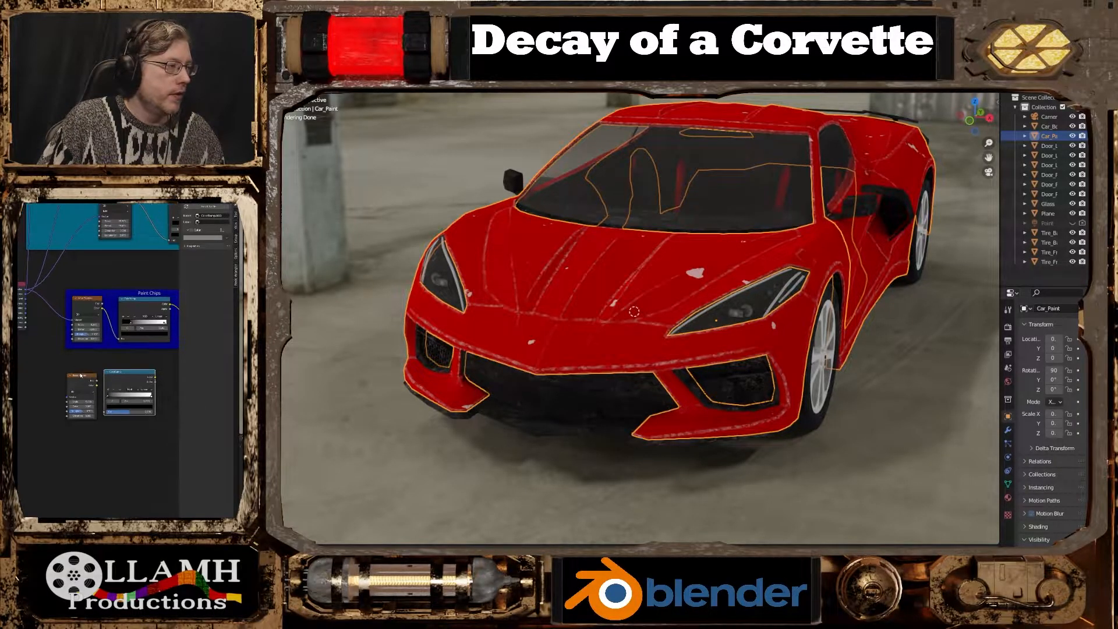
{"action": "middle_click_drag", "start_coordinate": [35, 308], "coordinate": [49, 305]}
{"action": "left_click_drag", "start_coordinate": [35, 290], "coordinate": [76, 398]}
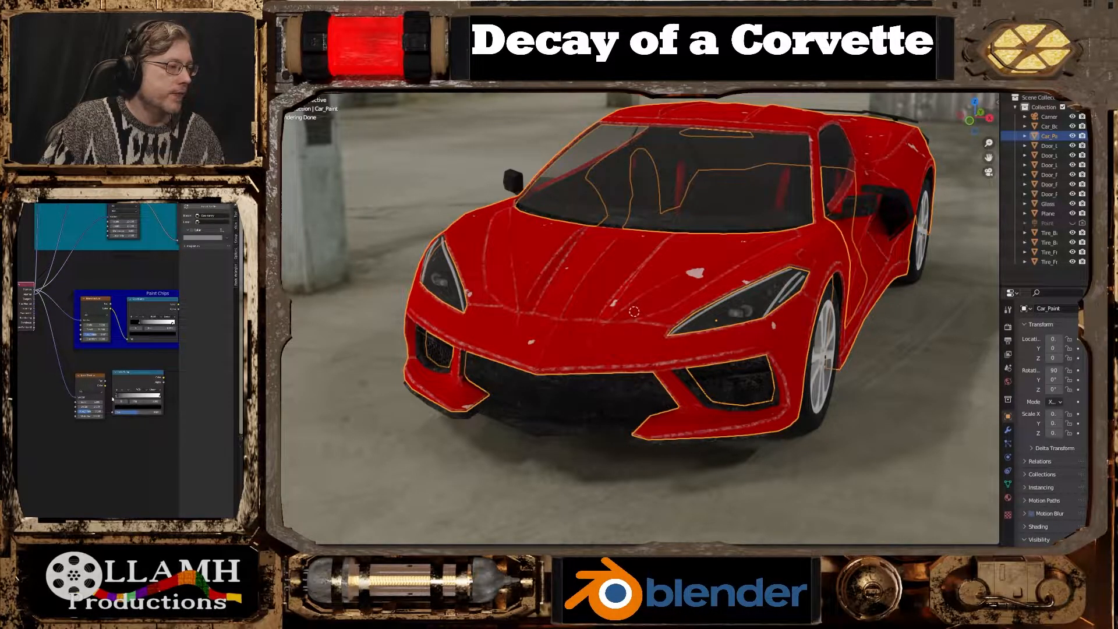
{"action": "left_click_drag", "start_coordinate": [106, 383], "coordinate": [114, 412]}
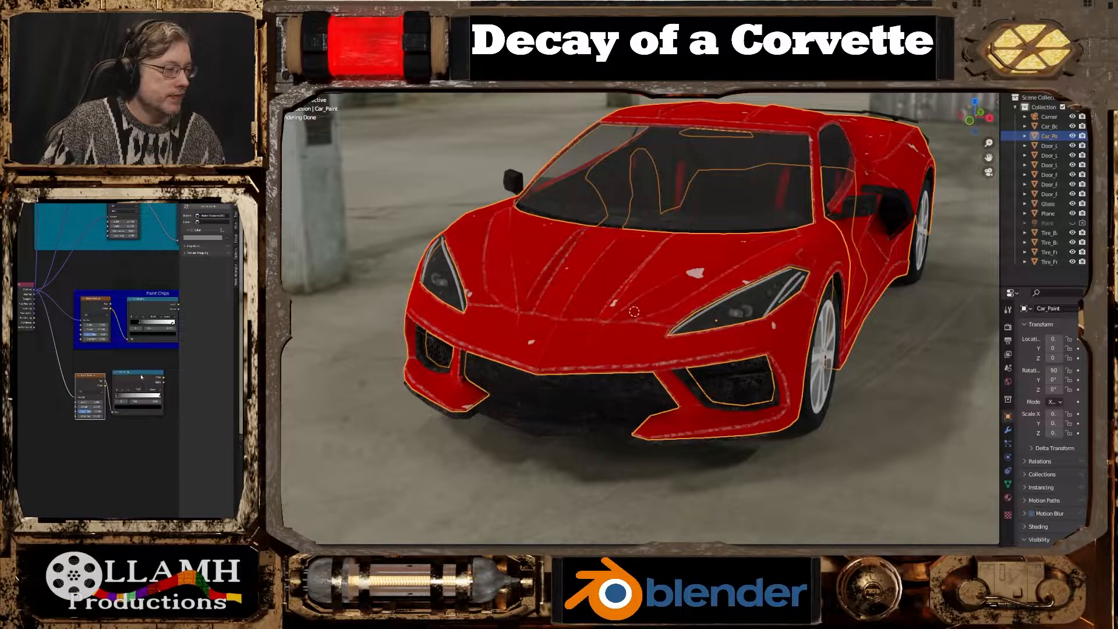
- Connect the new Color Ramp's Color output to the shader's Base Color to preview it, and move the ramp closer to the noise
{"action": "left_click", "coordinate": [141, 377]}
{"action": "key", "text": "Home"}
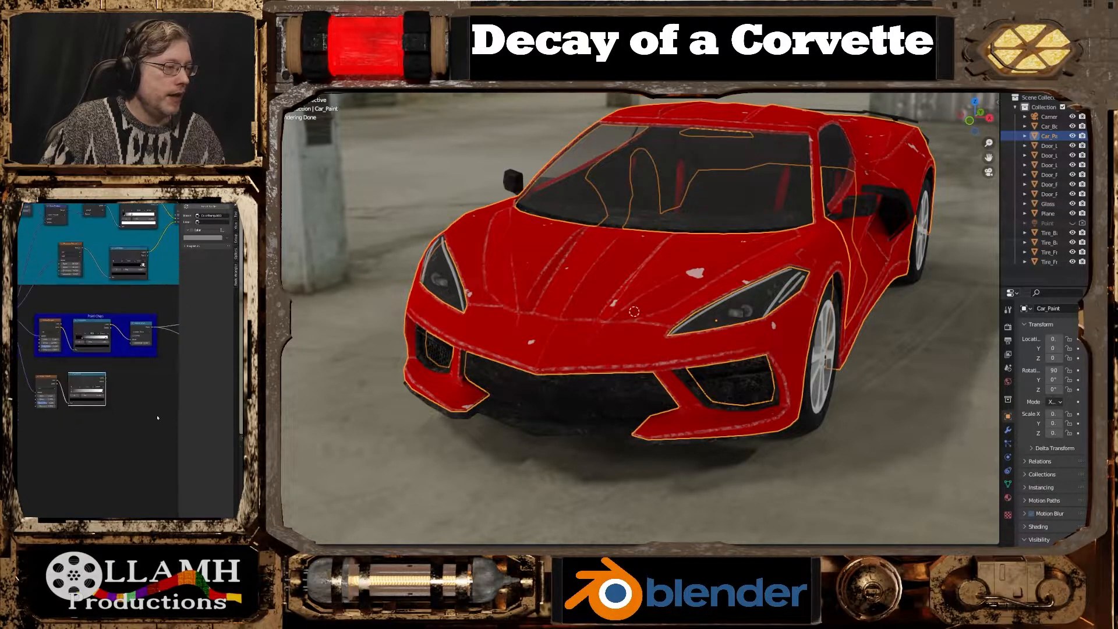
{"action": "middle_click_drag", "start_coordinate": [154, 419], "coordinate": [90, 418]}
{"action": "scroll", "coordinate": [89, 418], "scroll_direction": "down", "scroll_amount": 6}
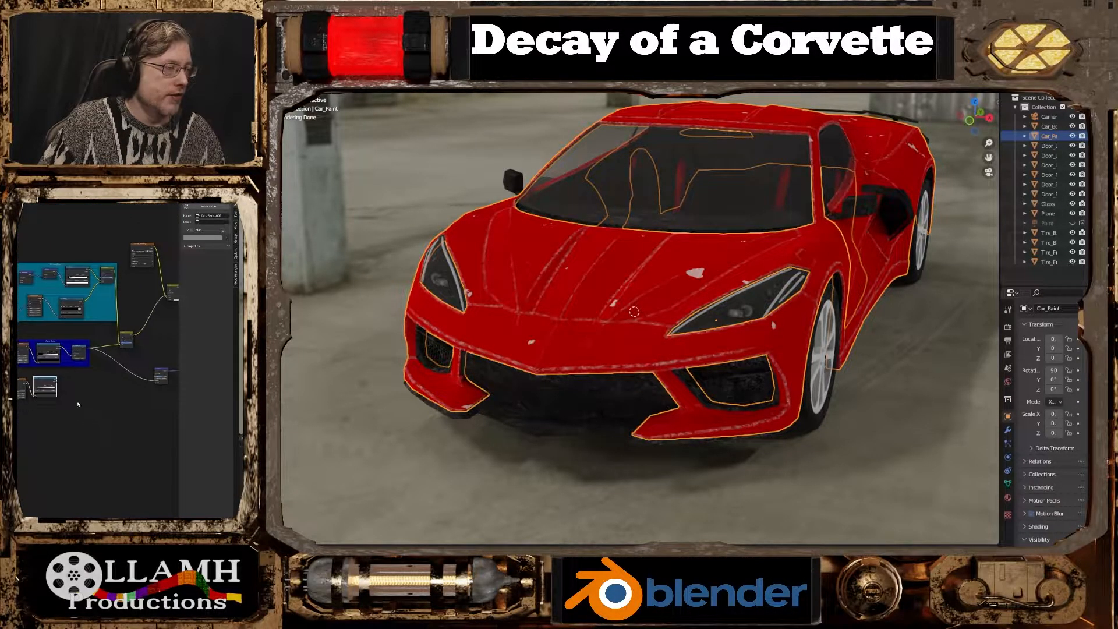
{"action": "mouse_move", "coordinate": [47, 378]}
{"action": "left_mouse_down"}
{"action": "mouse_move", "coordinate": [192, 370]}
{"action": "mouse_move", "coordinate": [139, 338]}
{"action": "mouse_move", "coordinate": [138, 325]}
{"action": "left_mouse_up"}
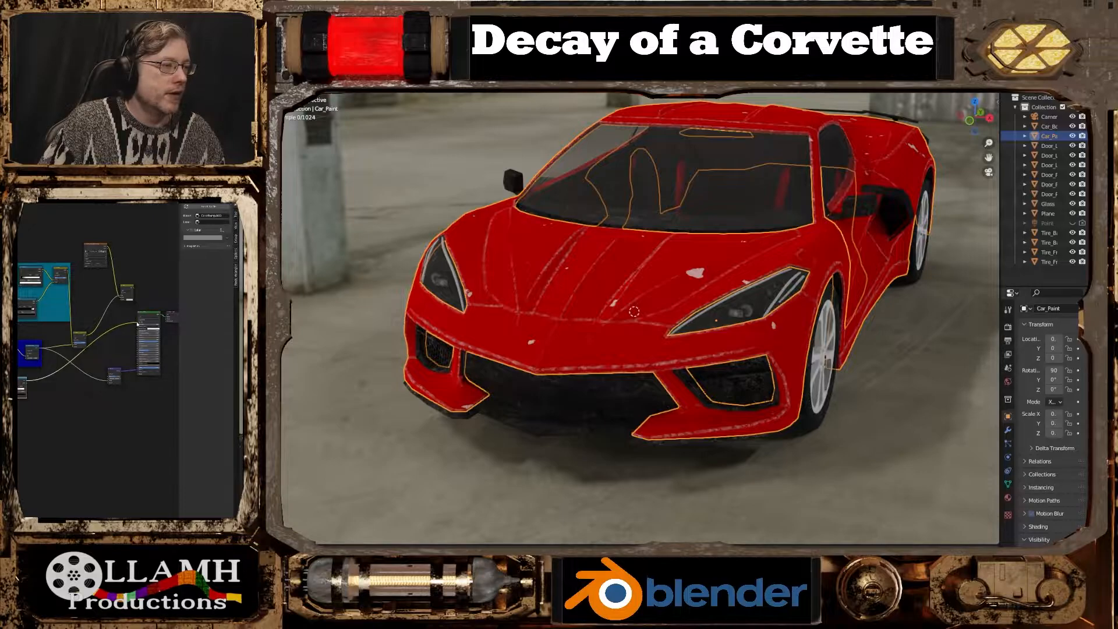
{"action": "middle_click_drag", "start_coordinate": [39, 449], "coordinate": [139, 418]}
{"action": "scroll", "coordinate": [60, 427], "scroll_direction": "up", "scroll_amount": 10}
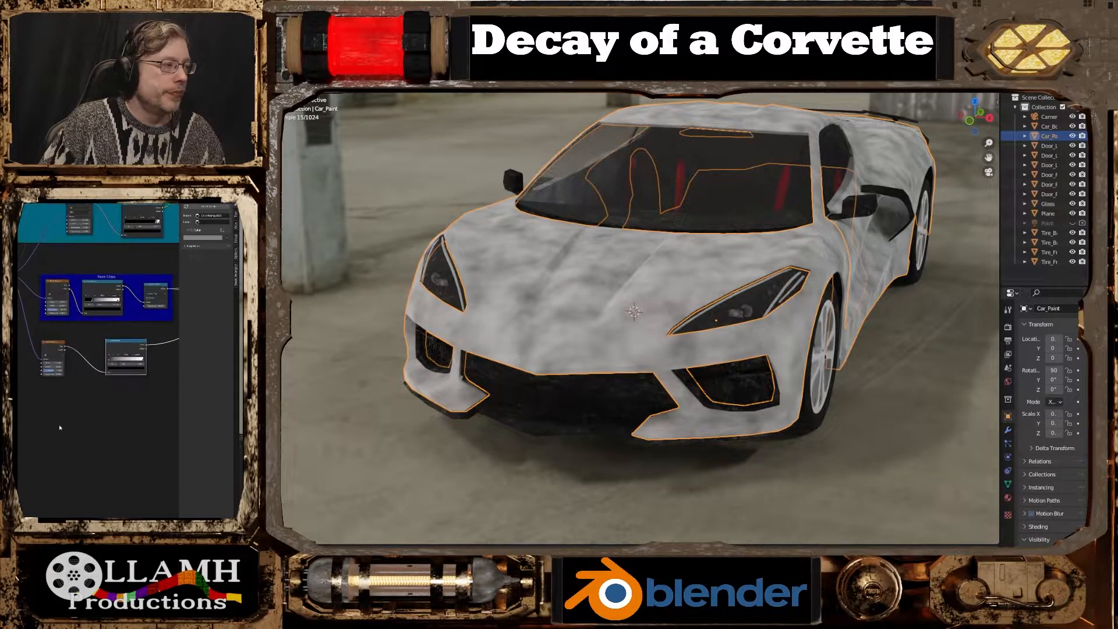
{"action": "middle_click_drag", "start_coordinate": [64, 426], "coordinate": [74, 426]}
{"action": "left_click_drag", "start_coordinate": [146, 337], "coordinate": [125, 334]}
- Set the new Noise Texture's Scale to 2.4, Detail to 0.5 and Roughness to 0.2, and check the pattern on the car
{"action": "scroll", "coordinate": [64, 420], "scroll_direction": "up", "scroll_amount": 2}
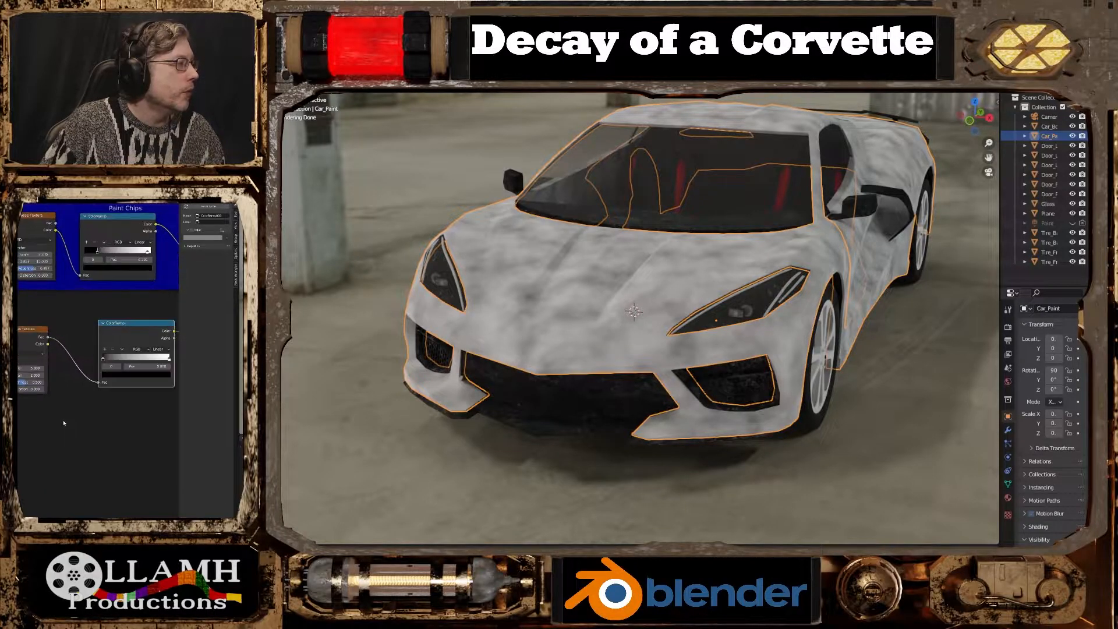
{"action": "scroll", "coordinate": [127, 376], "scroll_direction": "up", "scroll_amount": 3}
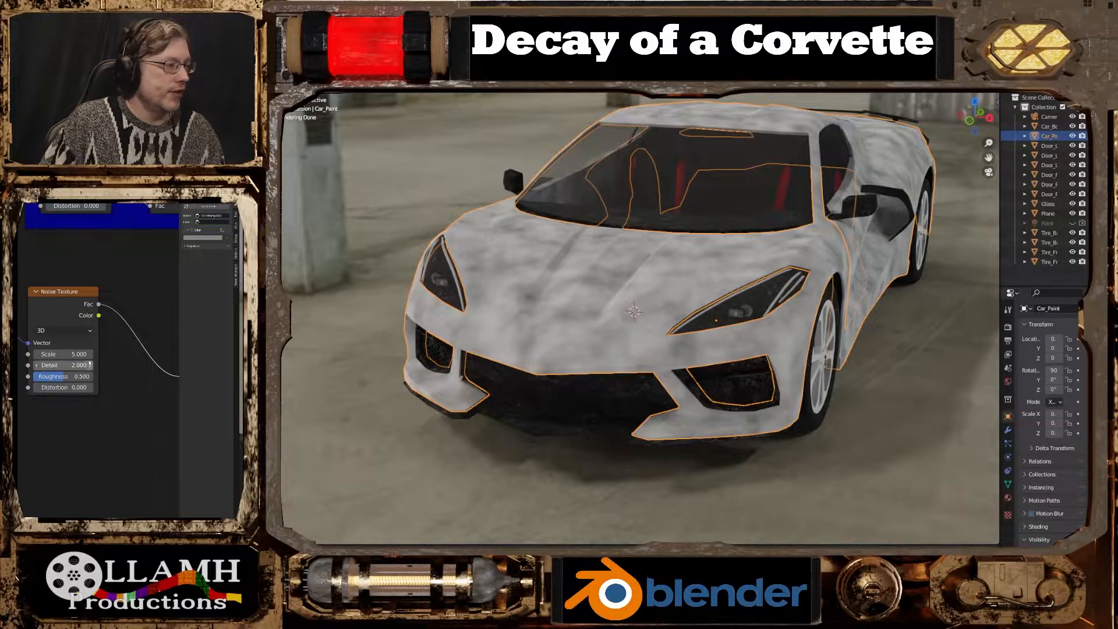
{"action": "left_click_drag", "start_coordinate": [76, 355], "coordinate": [54, 356]}
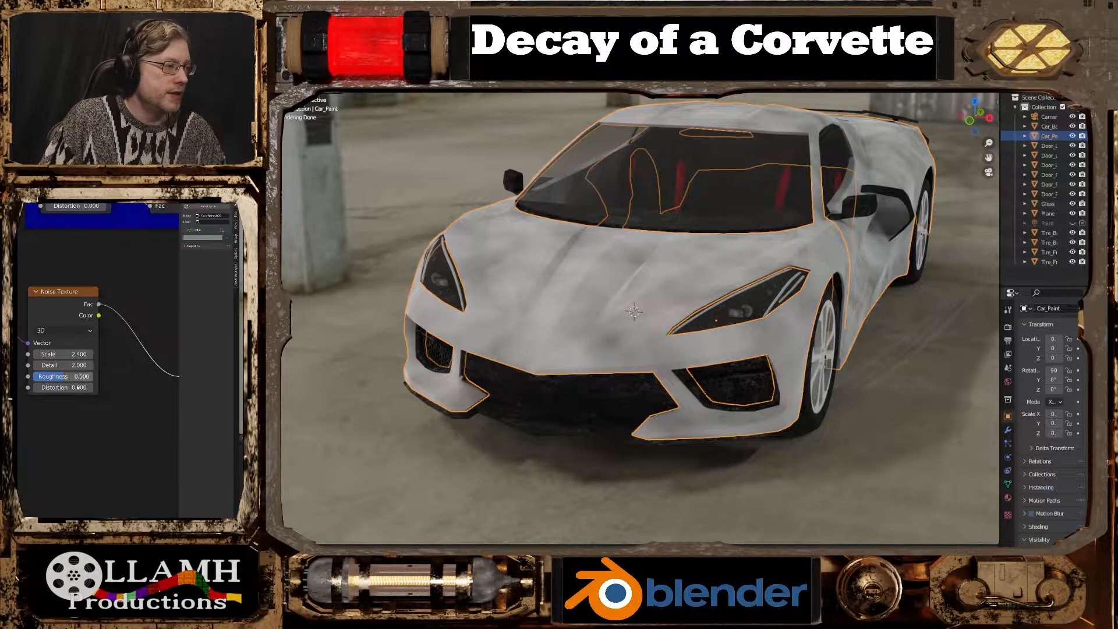
{"action": "scroll", "coordinate": [99, 357], "scroll_direction": "up", "scroll_amount": 2}
{"action": "mouse_move", "coordinate": [66, 366]}
{"action": "left_mouse_down"}
{"action": "mouse_move", "coordinate": [42, 367]}
{"action": "mouse_move", "coordinate": [60, 380]}
{"action": "left_mouse_up"}
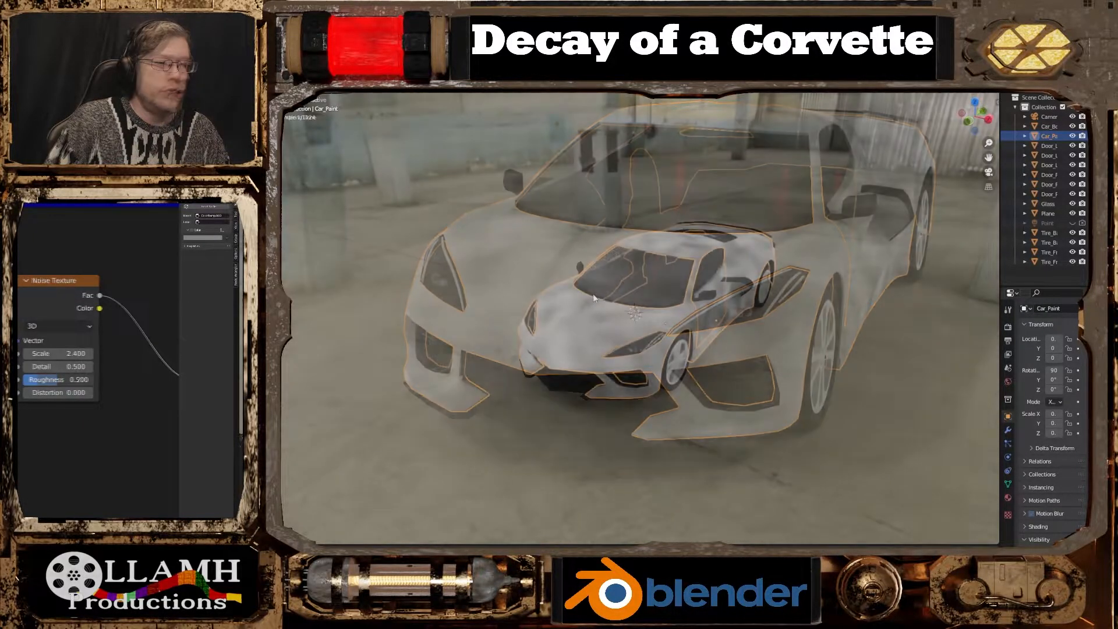
{"action": "scroll", "coordinate": [592, 294], "scroll_direction": "up", "scroll_amount": 4}
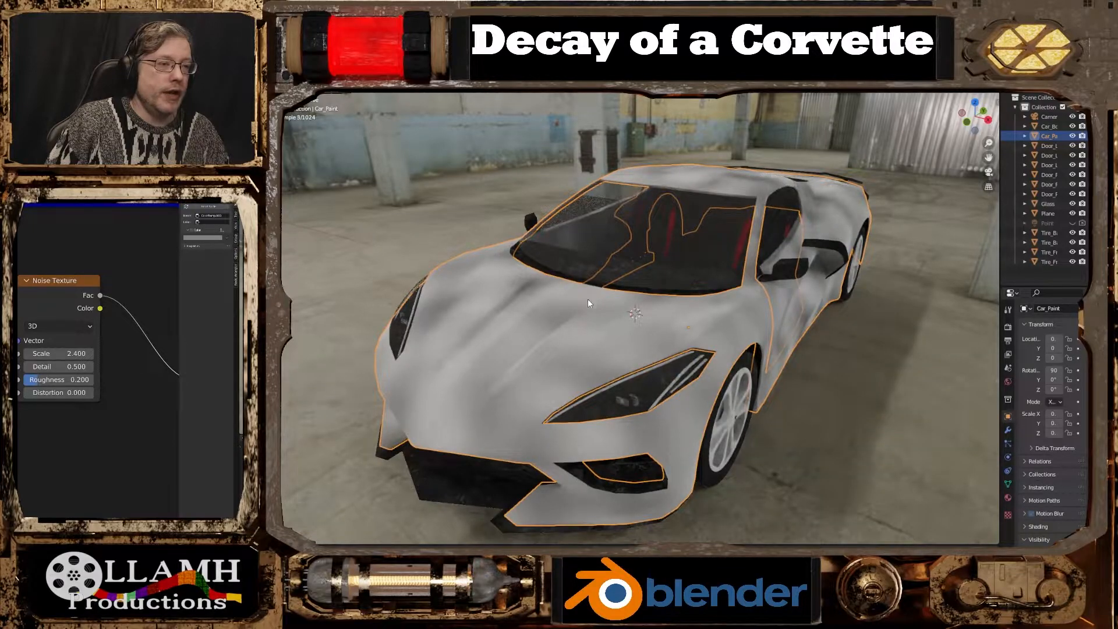
{"action": "mouse_move", "coordinate": [588, 299]}
{"action": "middle_mouse_down"}
{"action": "mouse_move", "coordinate": [596, 321]}
{"action": "mouse_move", "coordinate": [597, 298]}
{"action": "middle_mouse_up"}
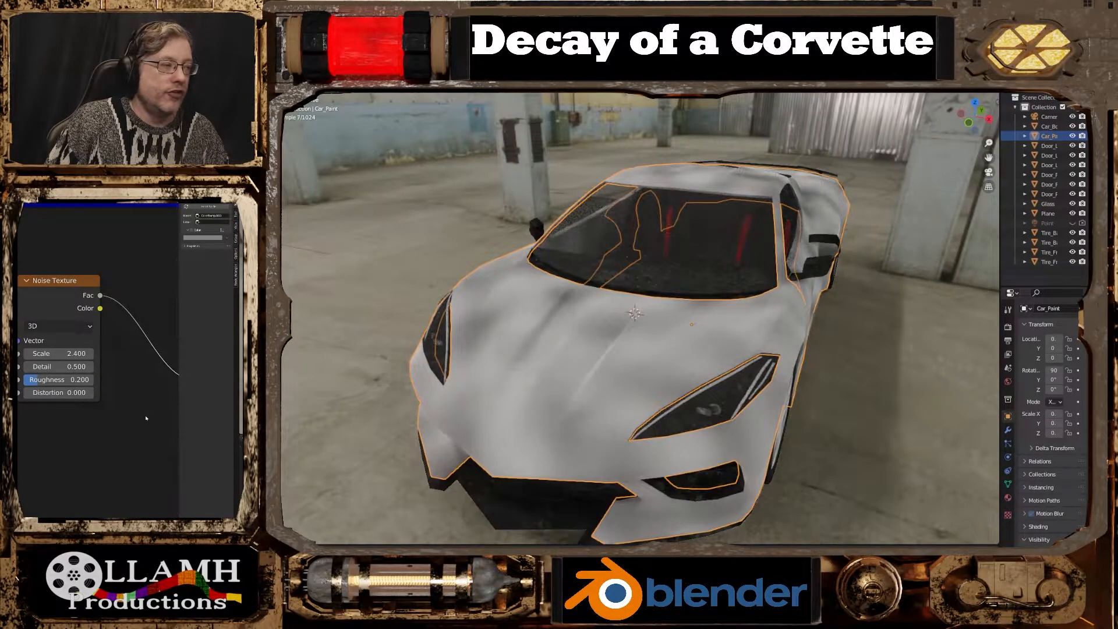
- Move the new Color Ramp's black stop to 0.427, inspect the patches on the front, and add a stop at 0.714
{"action": "scroll", "coordinate": [146, 418], "scroll_direction": "down", "scroll_amount": 3}
{"action": "middle_click_drag", "start_coordinate": [147, 418], "coordinate": [28, 429]}
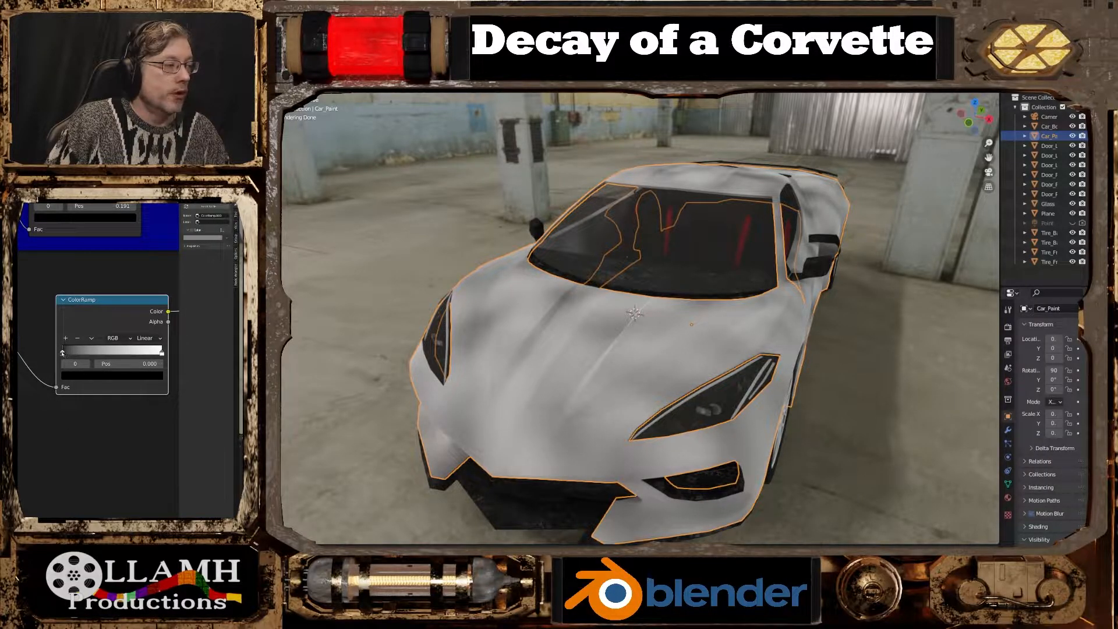
{"action": "left_click_drag", "start_coordinate": [63, 353], "coordinate": [105, 352]}
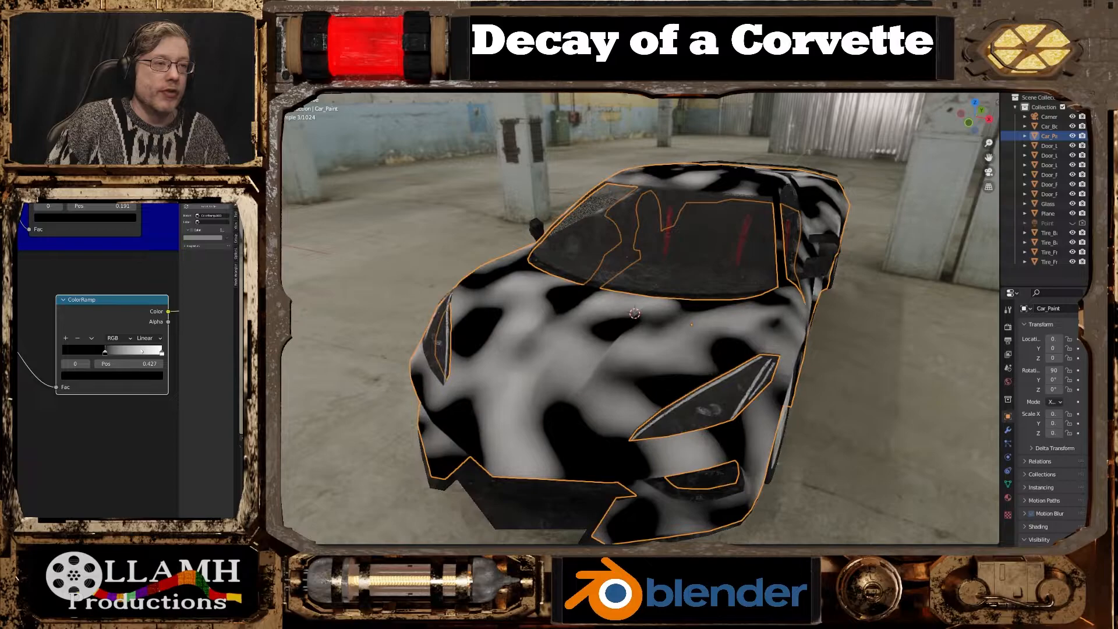
{"action": "middle_click_drag", "start_coordinate": [507, 356], "coordinate": [549, 365]}
{"action": "middle_click_drag", "start_coordinate": [567, 417], "coordinate": [582, 399]}
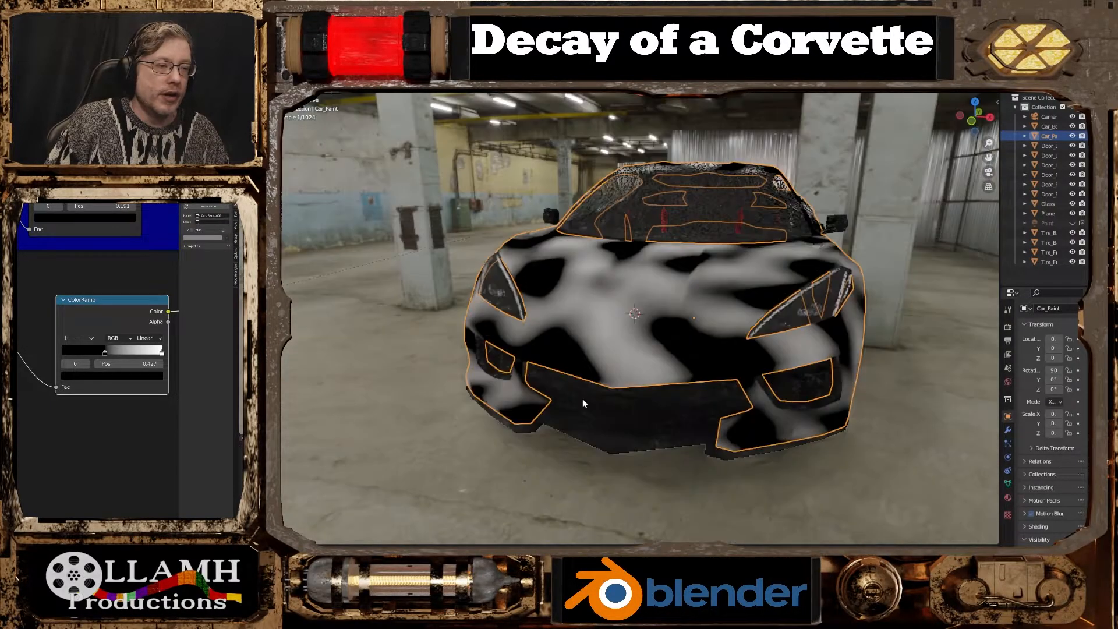
{"action": "scroll", "coordinate": [582, 398], "scroll_direction": "up", "scroll_amount": 3}
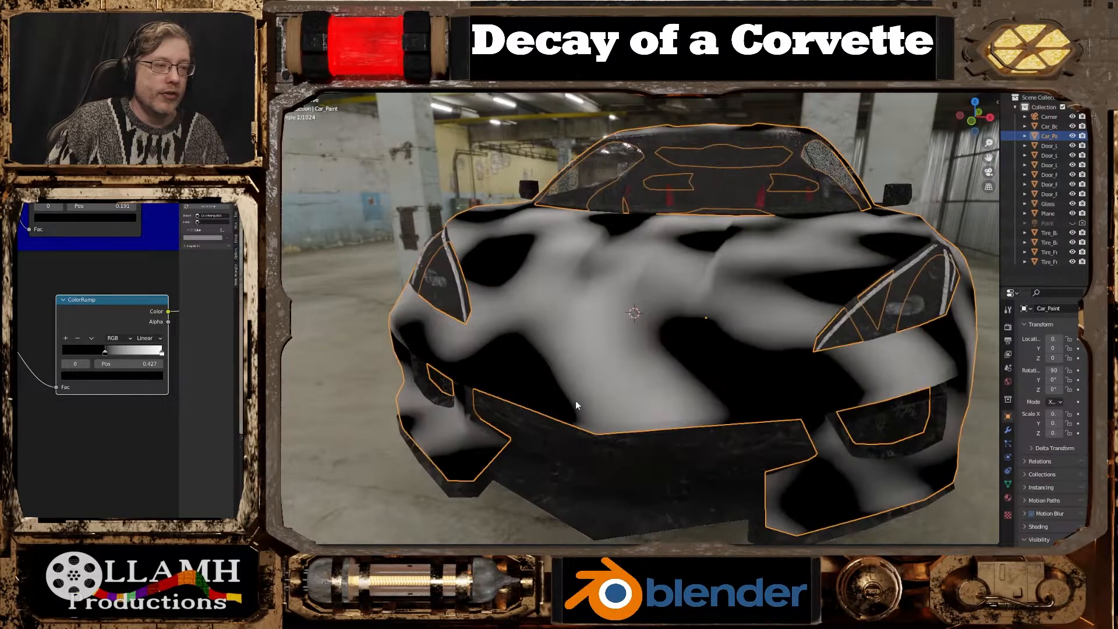
{"action": "left_click", "coordinate": [66, 338]}
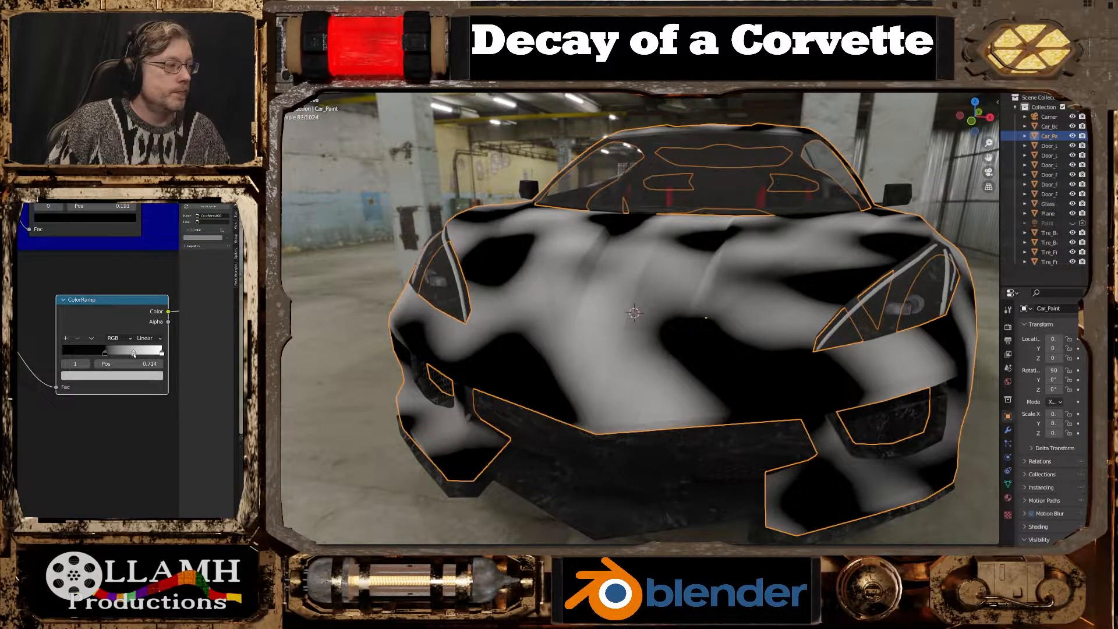
- Switch the new Color Ramp to Ease interpolation, reposition its middle stop and move the white stop to 0.845
{"action": "left_click", "coordinate": [112, 375]}
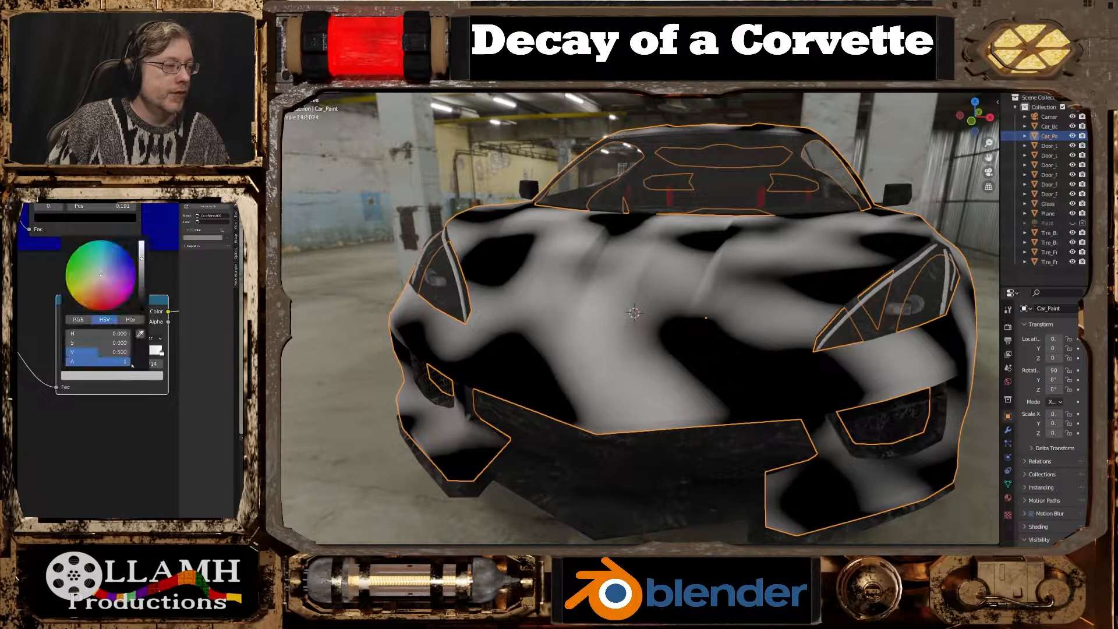
{"action": "left_click_drag", "start_coordinate": [133, 354], "coordinate": [154, 353]}
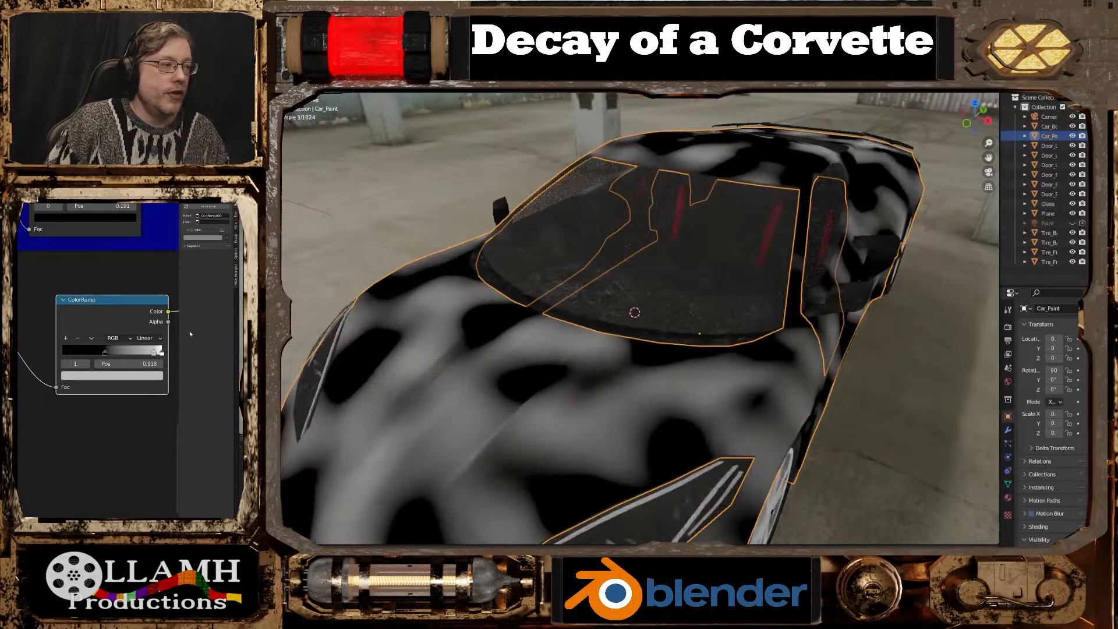
{"action": "left_click", "coordinate": [148, 338]}
{"action": "left_click", "coordinate": [155, 349]}
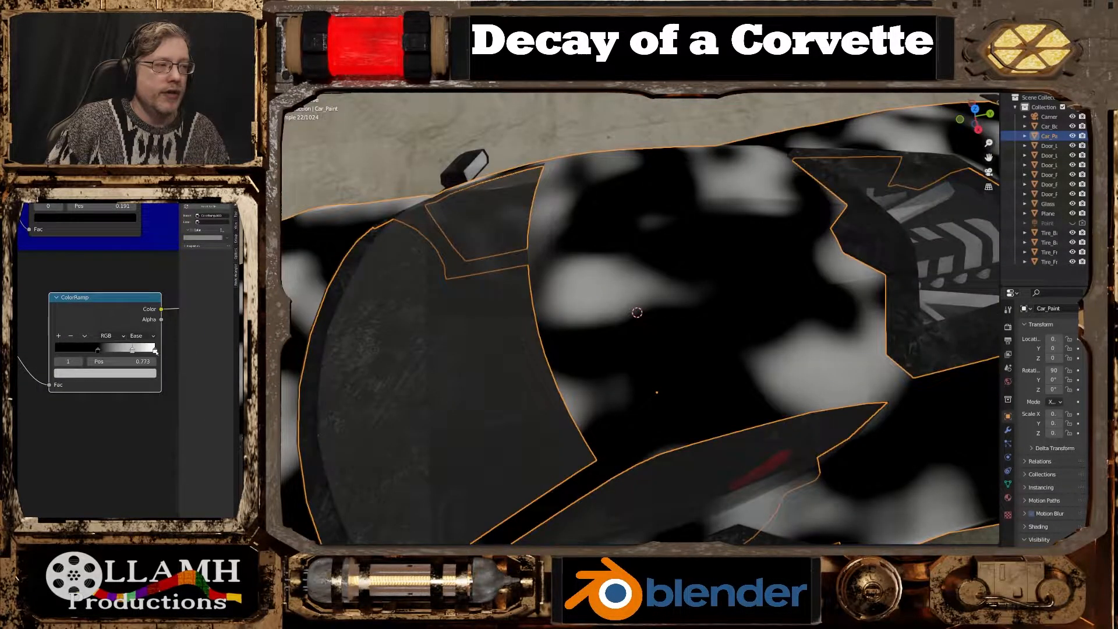
{"action": "left_click_drag", "start_coordinate": [153, 349], "coordinate": [141, 351]}
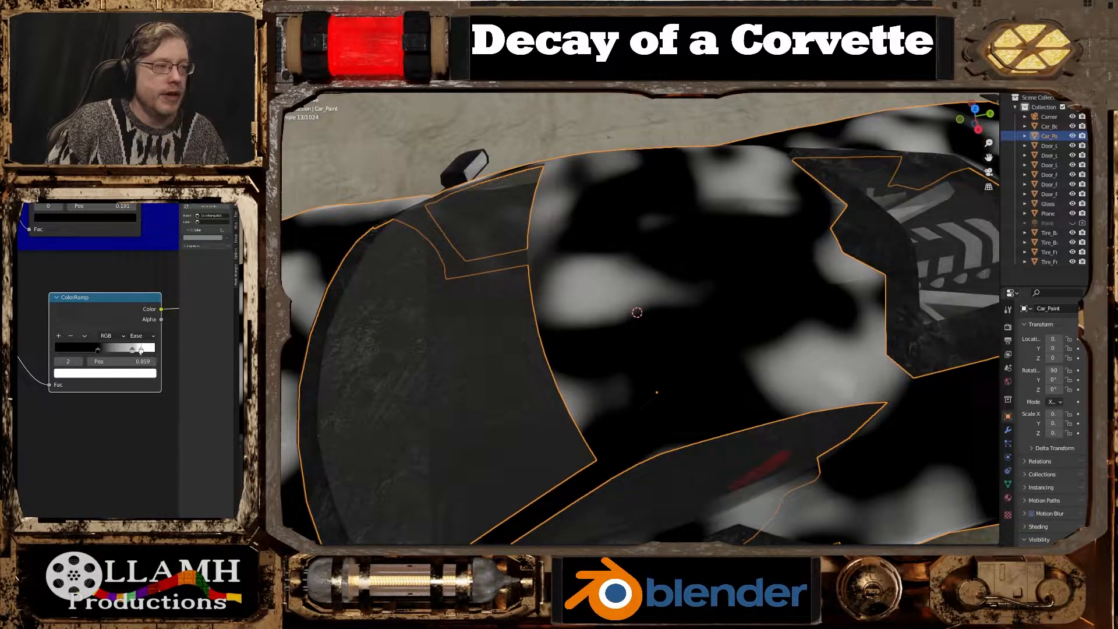
{"action": "middle_click_drag", "start_coordinate": [675, 431], "coordinate": [723, 387]}
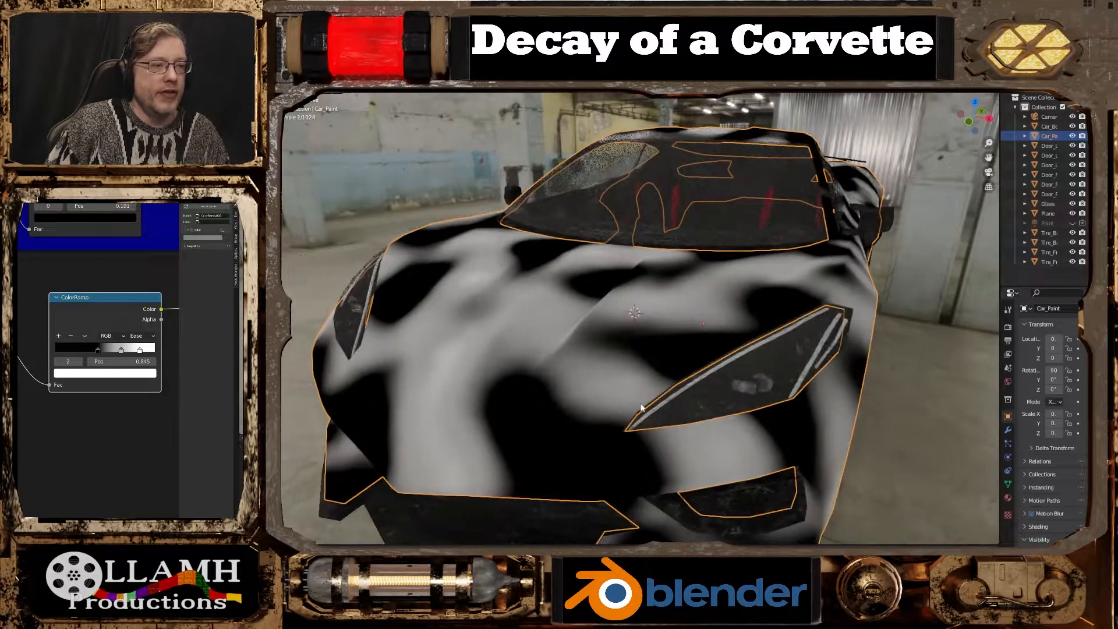
- Drive the new Color Ramp's Fac from the new Noise Texture's Color output and check the pattern on the hood
{"action": "scroll", "coordinate": [105, 439], "scroll_direction": "down", "scroll_amount": 3}
{"action": "middle_click_drag", "start_coordinate": [105, 439], "coordinate": [195, 475]}
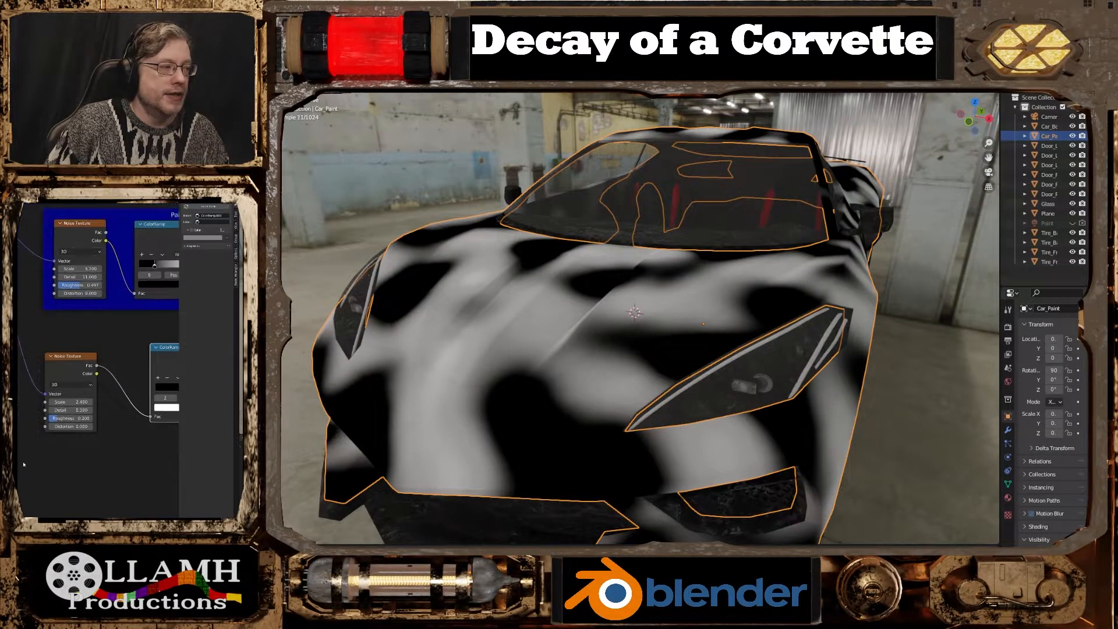
{"action": "middle_click_drag", "start_coordinate": [125, 467], "coordinate": [44, 402]}
{"action": "left_click_drag", "start_coordinate": [84, 345], "coordinate": [139, 389]}
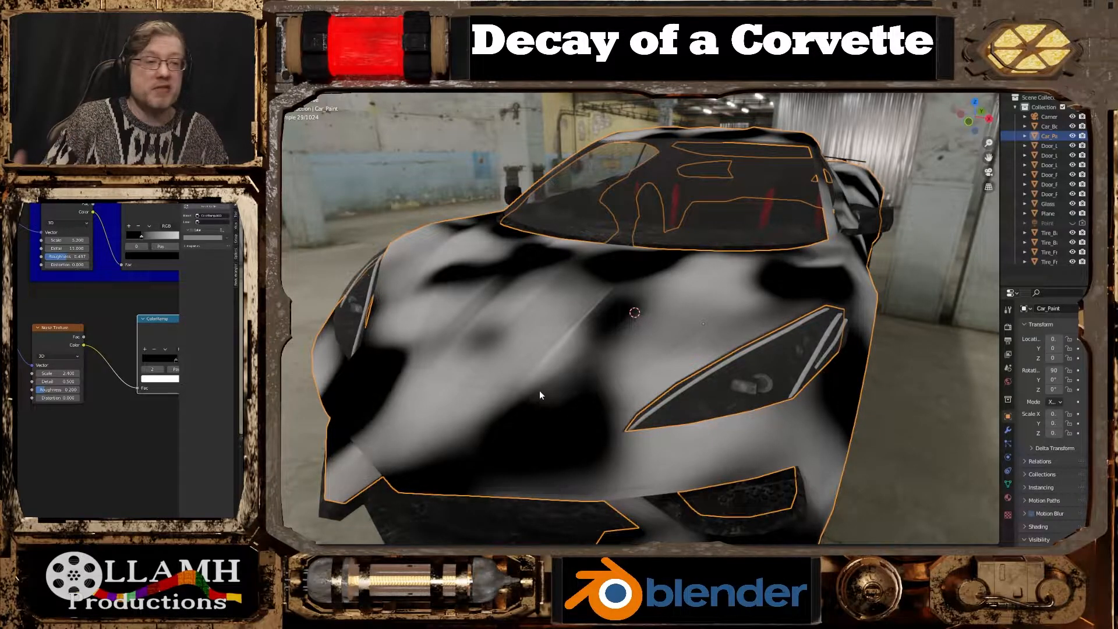
{"action": "middle_click_drag", "start_coordinate": [639, 357], "coordinate": [683, 320]}
- Shift the new Color Ramp's stops toward the white end to shrink the white patches, and inspect the whole car
{"action": "middle_click_drag", "start_coordinate": [154, 426], "coordinate": [108, 444]}
{"action": "scroll", "coordinate": [111, 443], "scroll_direction": "up", "scroll_amount": 2}
{"action": "left_click_drag", "start_coordinate": [131, 376], "coordinate": [168, 374]}
{"action": "left_click", "coordinate": [150, 375]}
{"action": "middle_click_drag", "start_coordinate": [620, 445], "coordinate": [932, 447]}
{"action": "scroll", "coordinate": [115, 447], "scroll_direction": "down", "scroll_amount": 4}
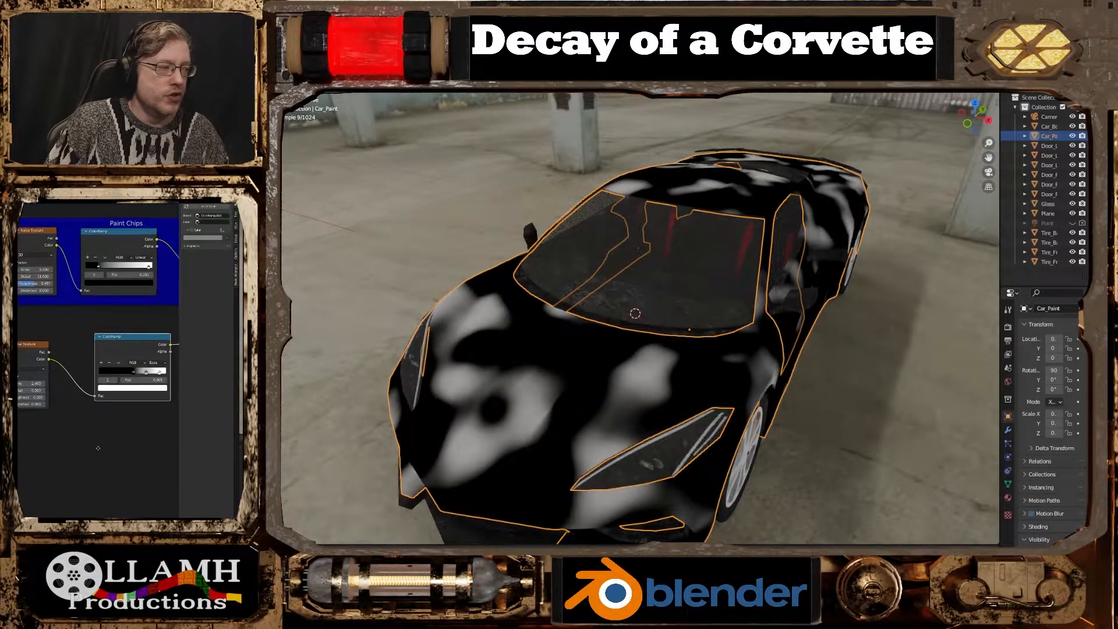
- Set the new Noise Texture to 4D with W 2.3, Scale 1.5 and Detail 1.5
{"action": "scroll", "coordinate": [139, 420], "scroll_direction": "up", "scroll_amount": 4}
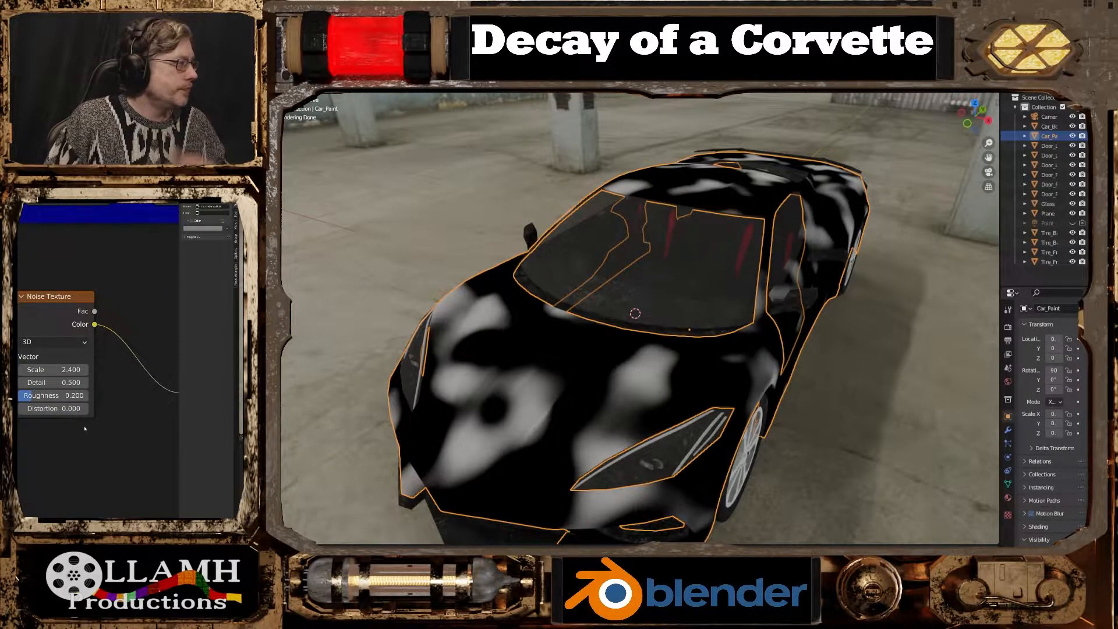
{"action": "left_click", "coordinate": [70, 382]}
{"action": "type", "text": "1.5"}
{"action": "key", "text": "Return"}
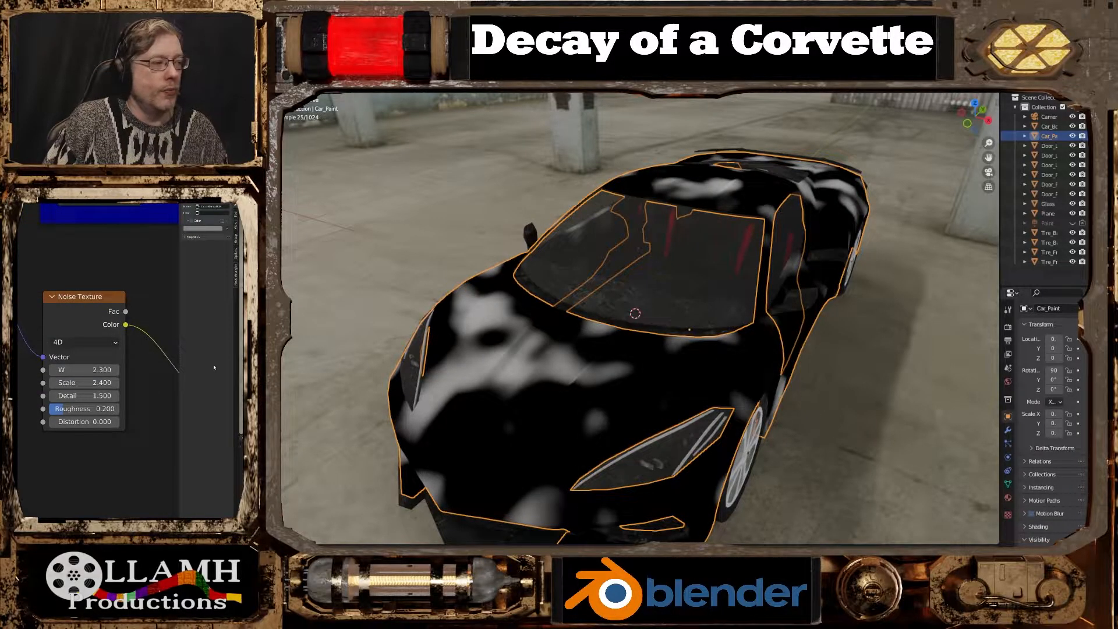
{"action": "left_click", "coordinate": [108, 381]}
{"action": "type", "text": "1.5"}
{"action": "key", "text": "Return"}
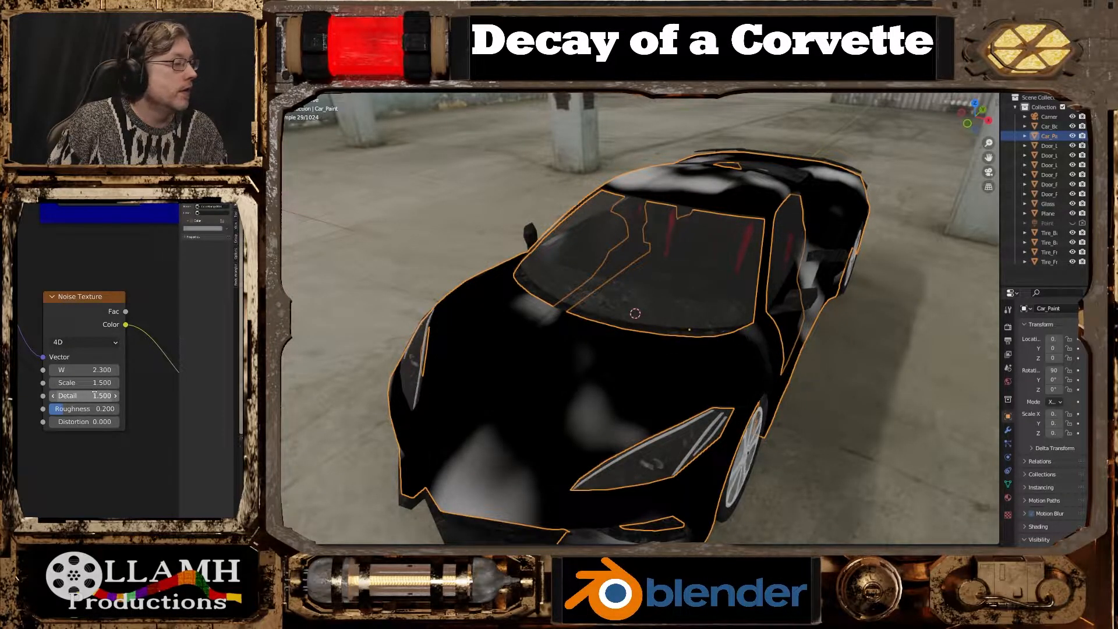
- Set the new Noise Texture's Detail to 3.2 and W to 4.4, checking the pattern around the car
{"action": "left_click", "coordinate": [94, 396]}
{"action": "type", "text": "3.2"}
{"action": "key", "text": "Return"}
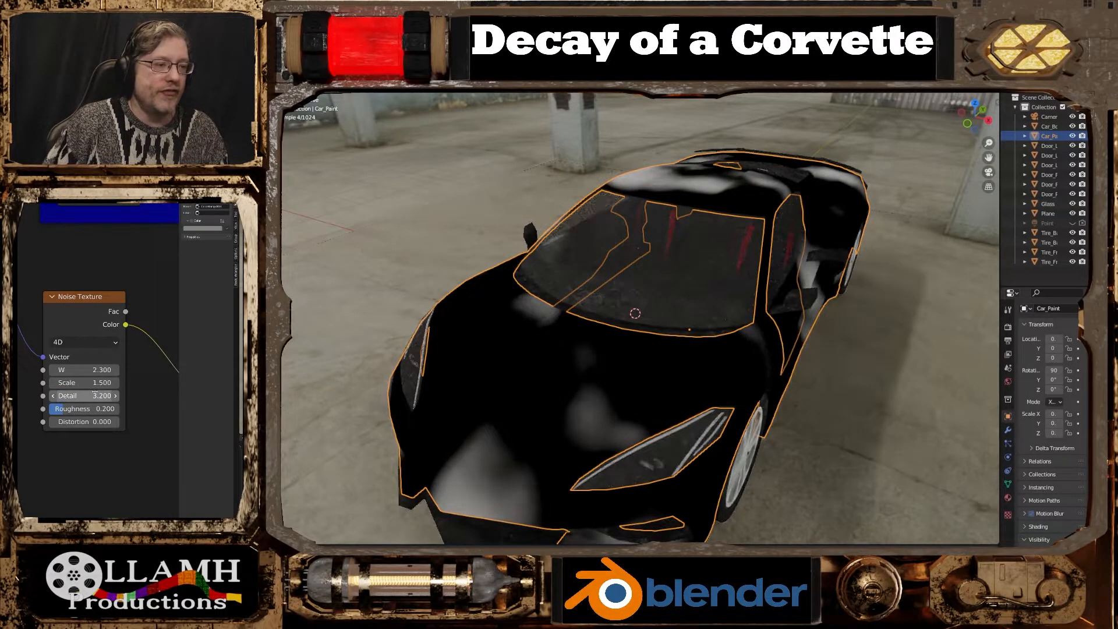
{"action": "middle_click_drag", "start_coordinate": [606, 322], "coordinate": [652, 343]}
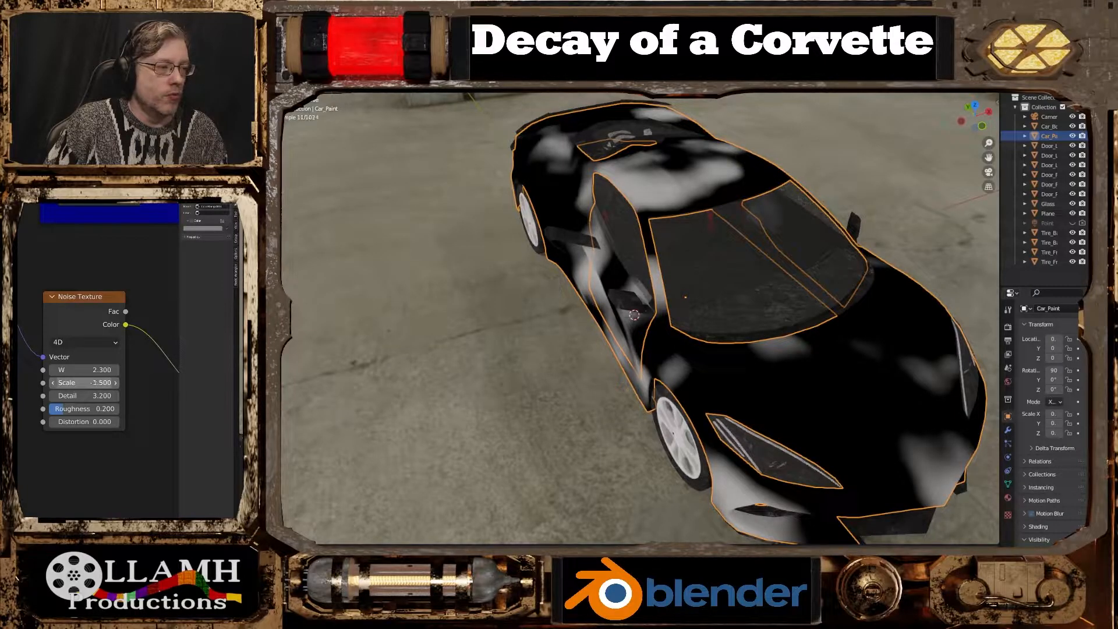
{"action": "mouse_move", "coordinate": [84, 370]}
{"action": "left_mouse_down"}
{"action": "mouse_move", "coordinate": [148, 370]}
{"action": "mouse_move", "coordinate": [91, 373]}
{"action": "left_mouse_up"}
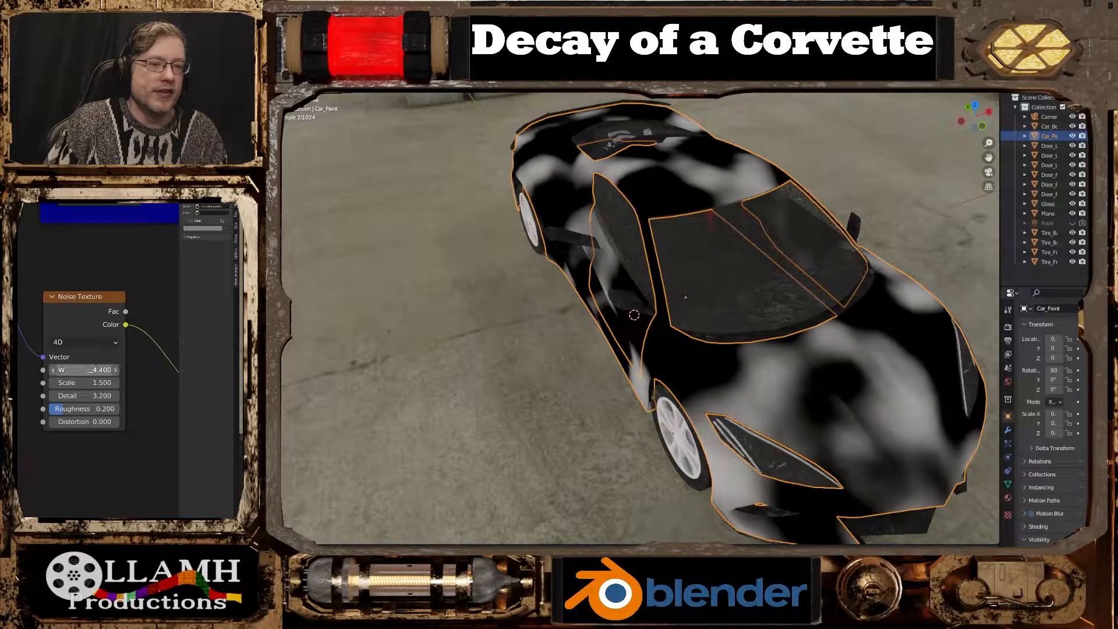
{"action": "middle_click_drag", "start_coordinate": [798, 311], "coordinate": [342, 357]}
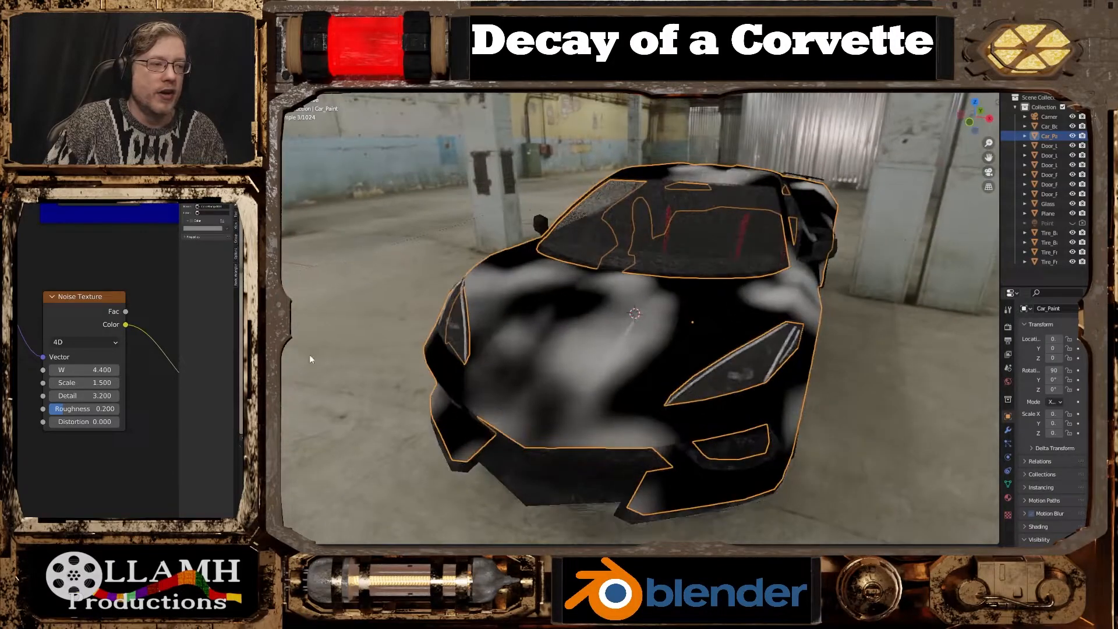
- Move the new Color Ramp and its Noise Texture closer to the shader, below the Paint Chips frame
{"action": "scroll", "coordinate": [107, 418], "scroll_direction": "down", "scroll_amount": 6}
{"action": "scroll", "coordinate": [108, 419], "scroll_direction": "down", "scroll_amount": 5}
{"action": "scroll", "coordinate": [107, 400], "scroll_direction": "up", "scroll_amount": 1}
{"action": "left_click_drag", "start_coordinate": [98, 371], "coordinate": [26, 397]}
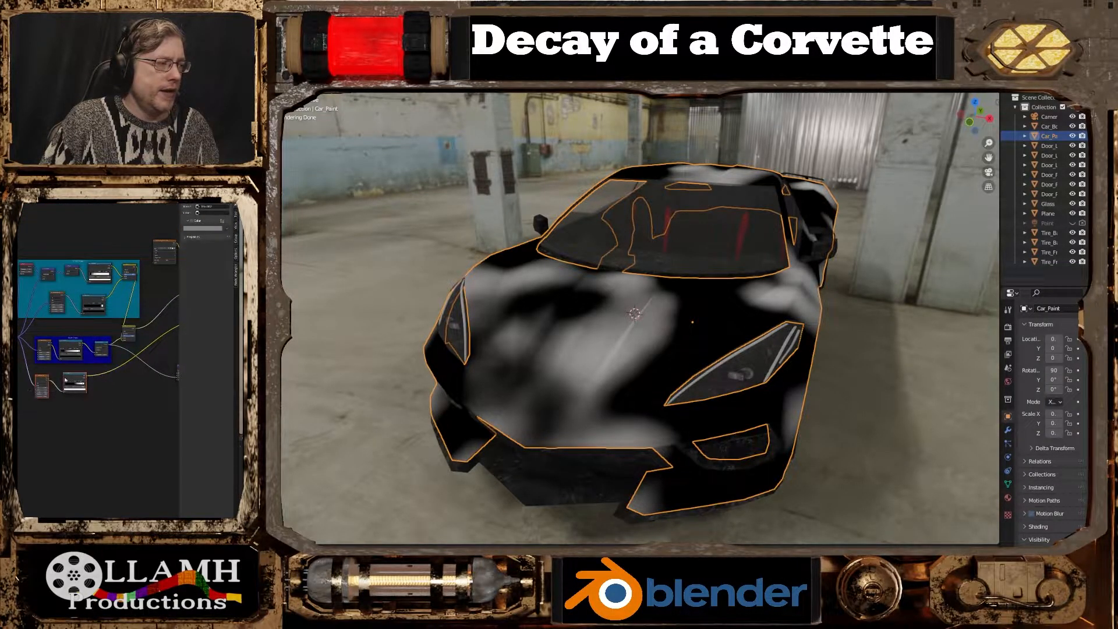
{"action": "key", "text": "shift+d"}
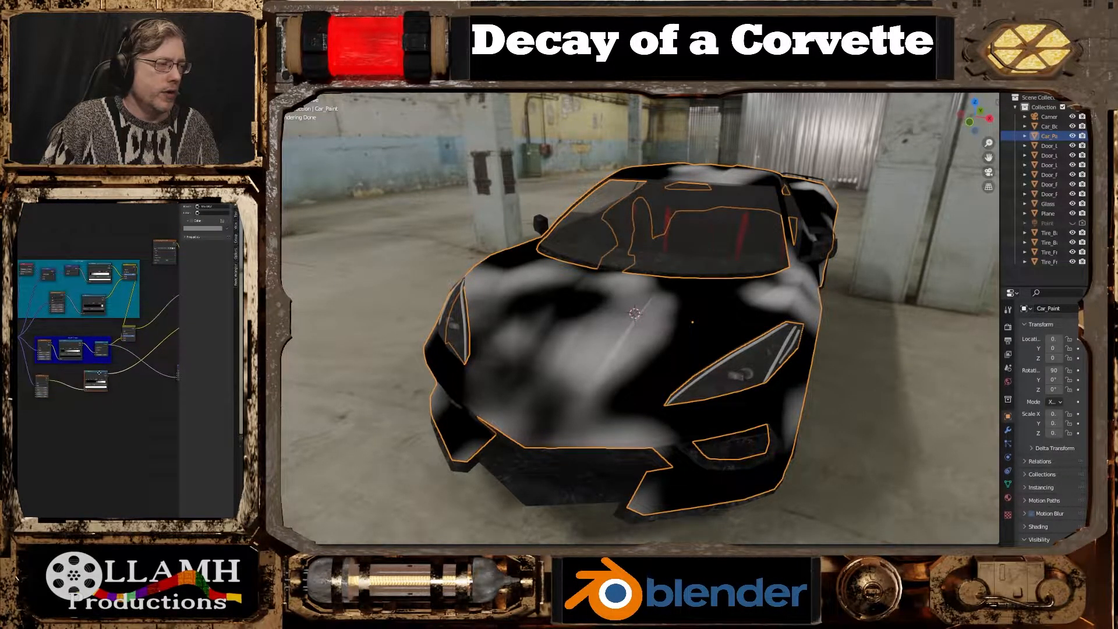
{"action": "left_click_drag", "start_coordinate": [120, 378], "coordinate": [119, 378]}
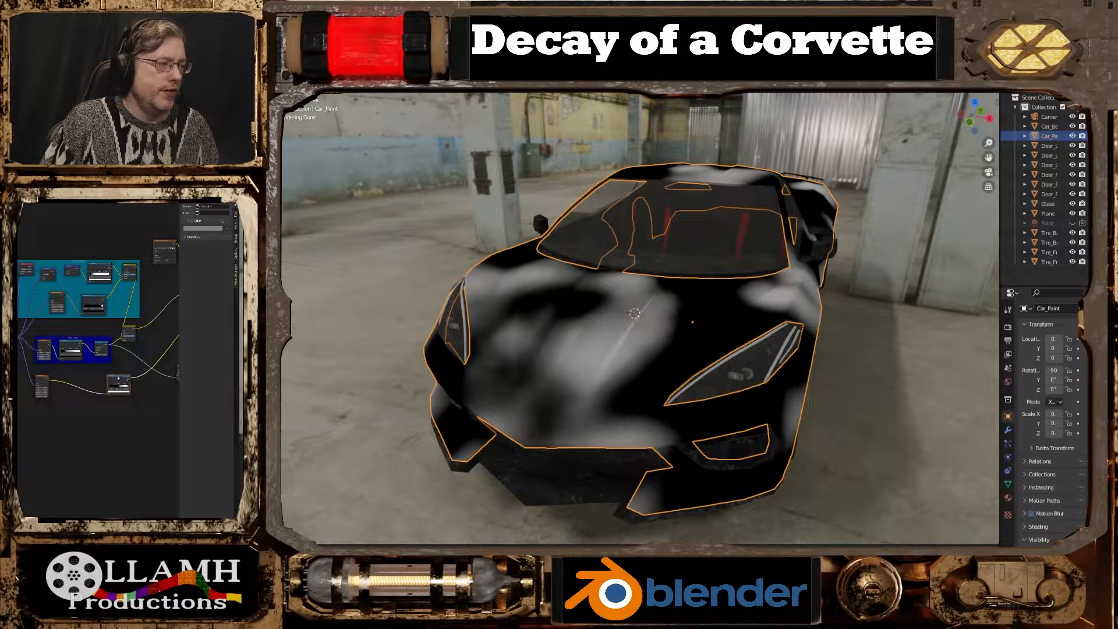
{"action": "left_click_drag", "start_coordinate": [44, 379], "coordinate": [89, 376]}
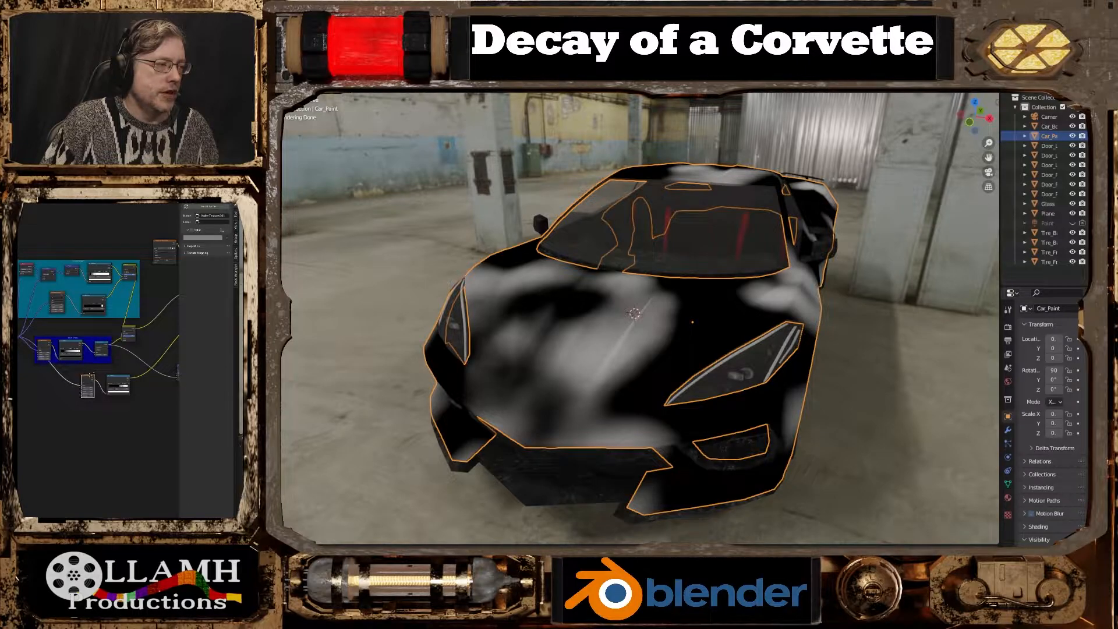
{"action": "scroll", "coordinate": [159, 396], "scroll_direction": "down", "scroll_amount": 2}
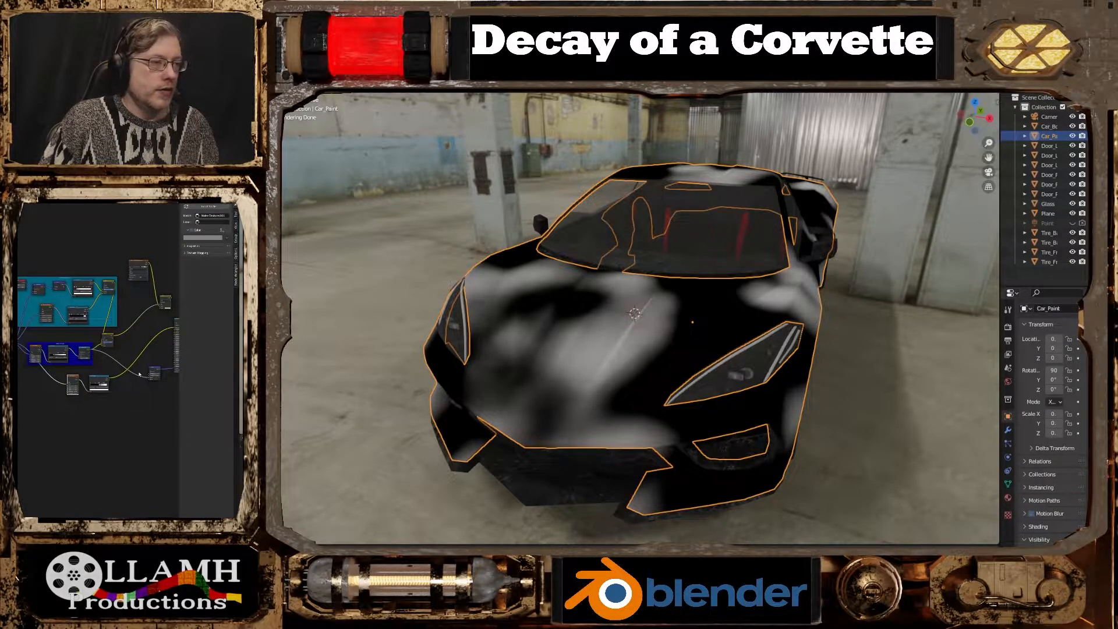
- Add a Mix node and feed it the existing combined wear mask and the new Color Ramp's Color output
{"action": "scroll", "coordinate": [145, 345], "scroll_direction": "up", "scroll_amount": 3}
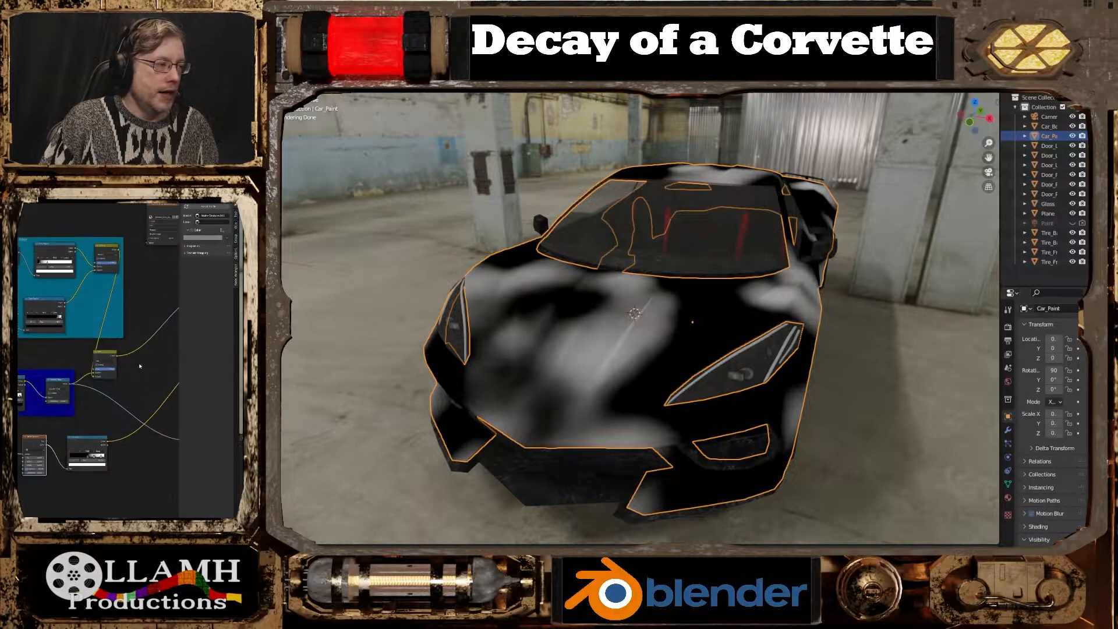
{"action": "key", "text": "shift+a"}
{"action": "type", "text": "mi"}
{"action": "key", "text": "Return"}
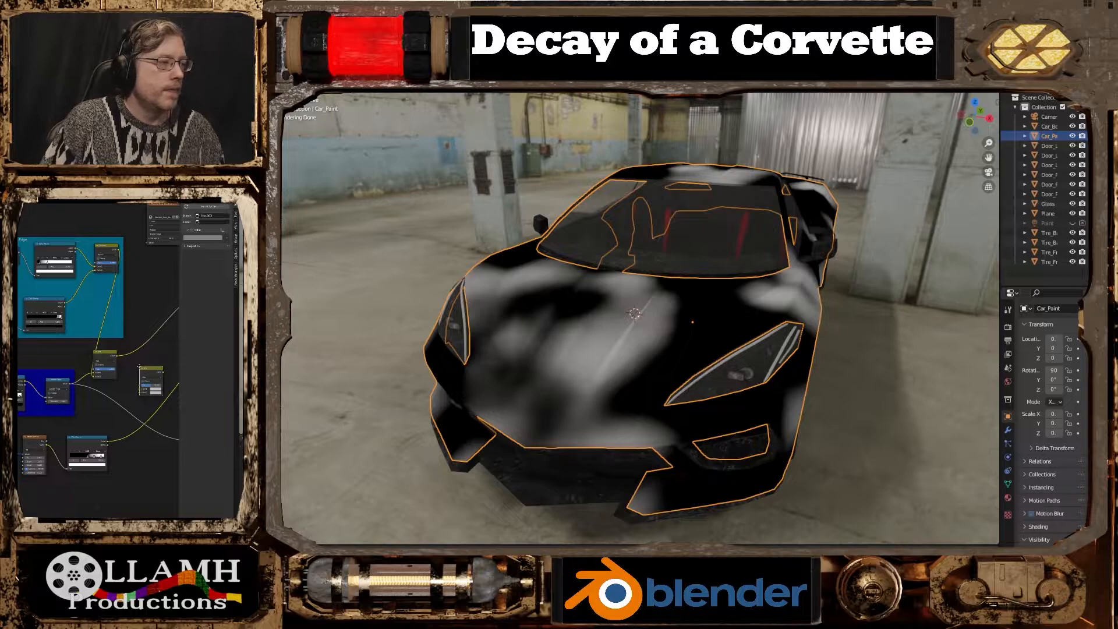
{"action": "left_click", "coordinate": [140, 359]}
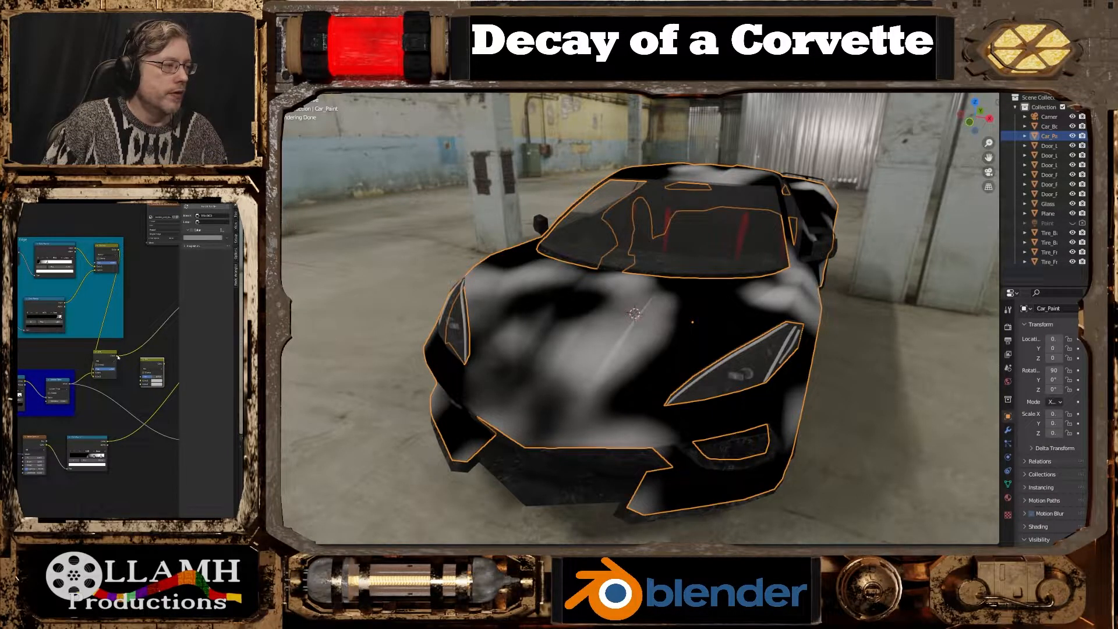
{"action": "left_click_drag", "start_coordinate": [119, 357], "coordinate": [132, 377]}
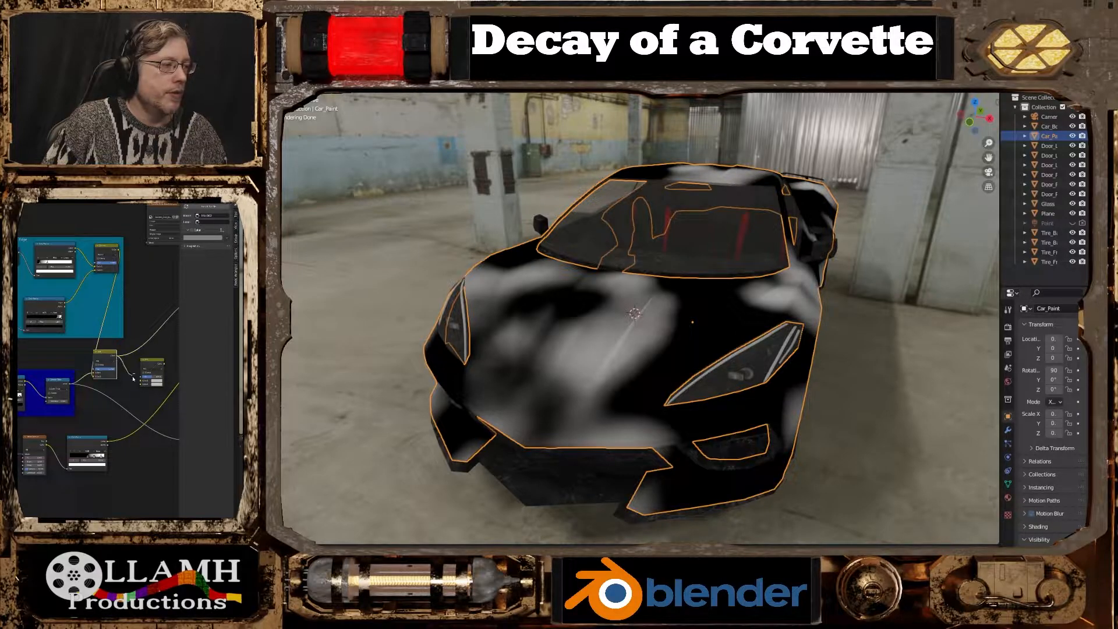
{"action": "left_click_drag", "start_coordinate": [108, 442], "coordinate": [138, 385]}
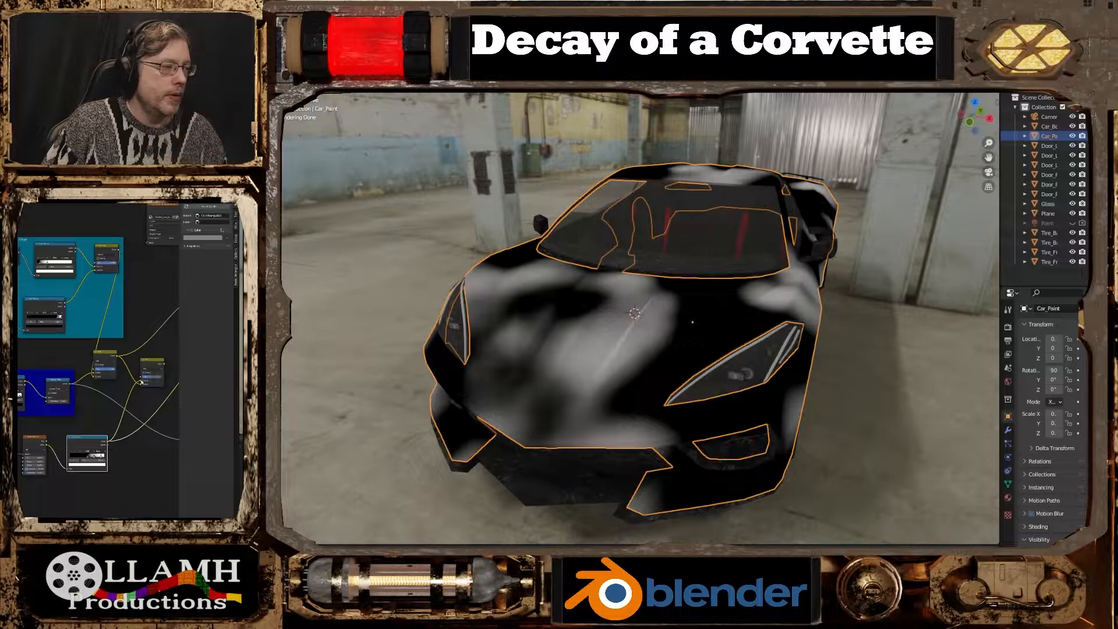
- Change the new Mix node's blend mode and raise its factor to full
{"action": "scroll", "coordinate": [136, 382], "scroll_direction": "up", "scroll_amount": 4}
{"action": "middle_click_drag", "start_coordinate": [130, 387], "coordinate": [68, 400]}
{"action": "left_click", "coordinate": [101, 389]}
{"action": "left_click", "coordinate": [116, 402]}
{"action": "left_click_drag", "start_coordinate": [115, 402], "coordinate": [106, 399]}
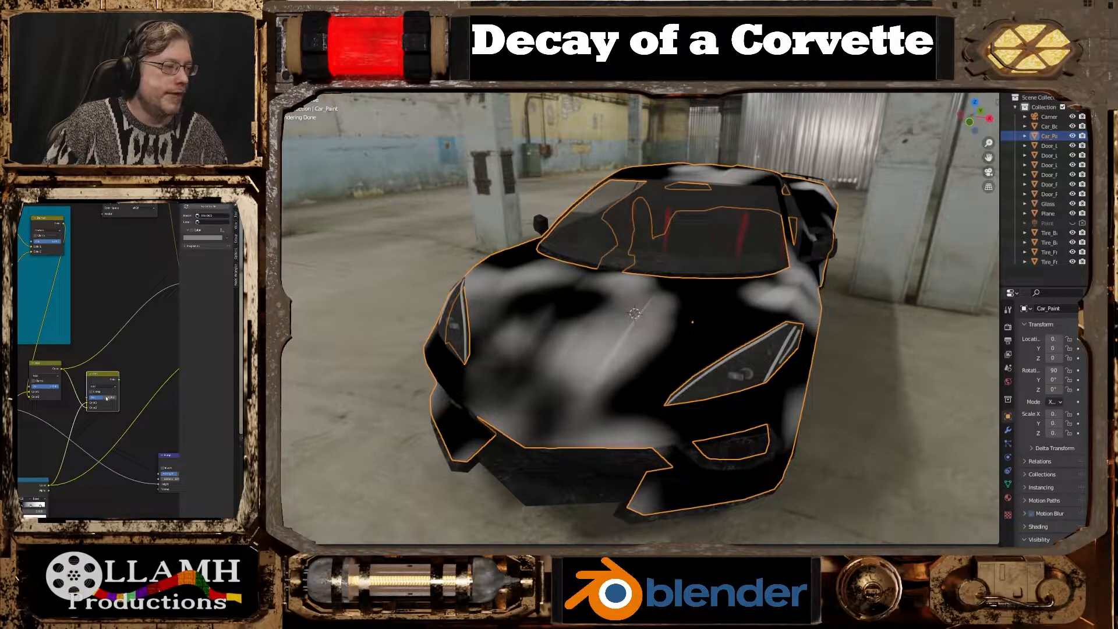
- Connect the new Mix node's output to the shader's Base Color to preview the combined mask on the hood
{"action": "middle_click_drag", "start_coordinate": [132, 392], "coordinate": [86, 413]}
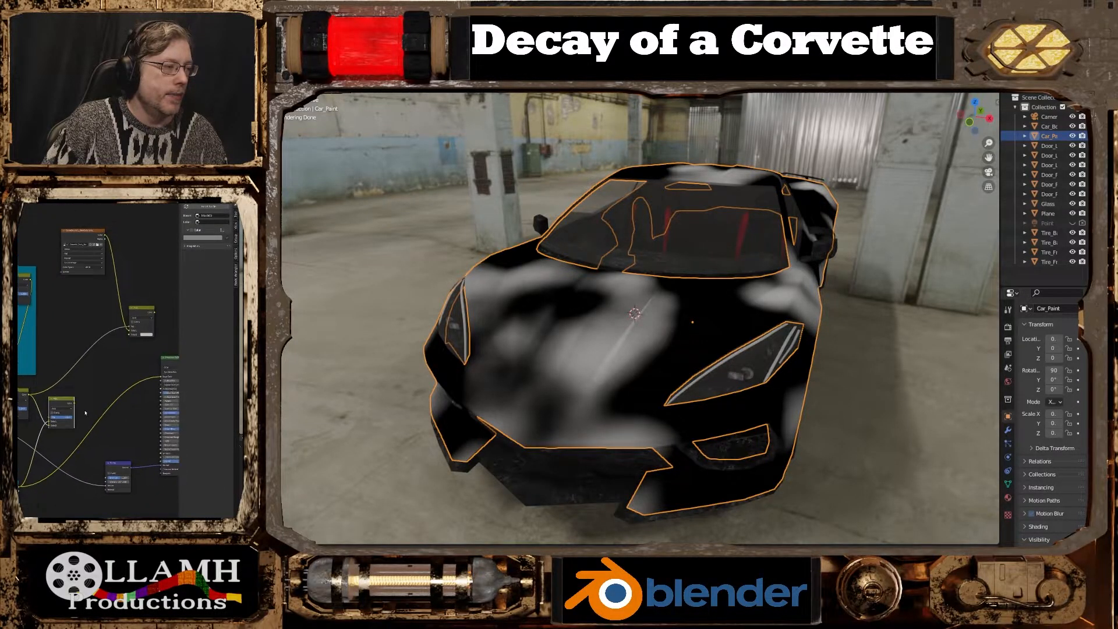
{"action": "left_click_drag", "start_coordinate": [74, 404], "coordinate": [161, 379]}
{"action": "scroll", "coordinate": [676, 420], "scroll_direction": "up", "scroll_amount": 5}
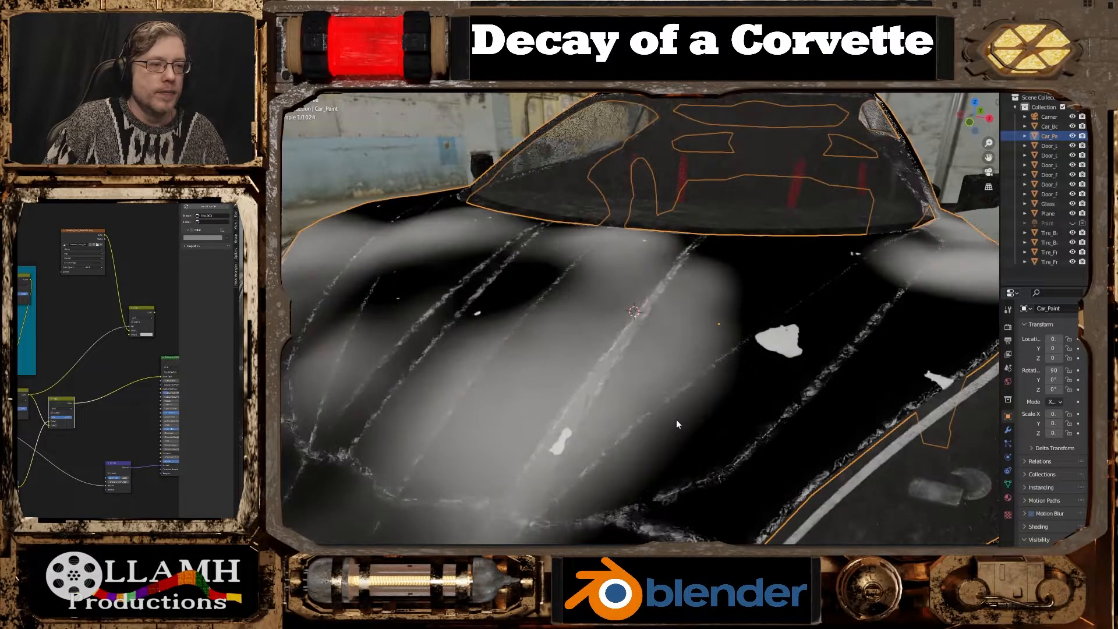
{"action": "scroll", "coordinate": [675, 419], "scroll_direction": "down", "scroll_amount": 3}
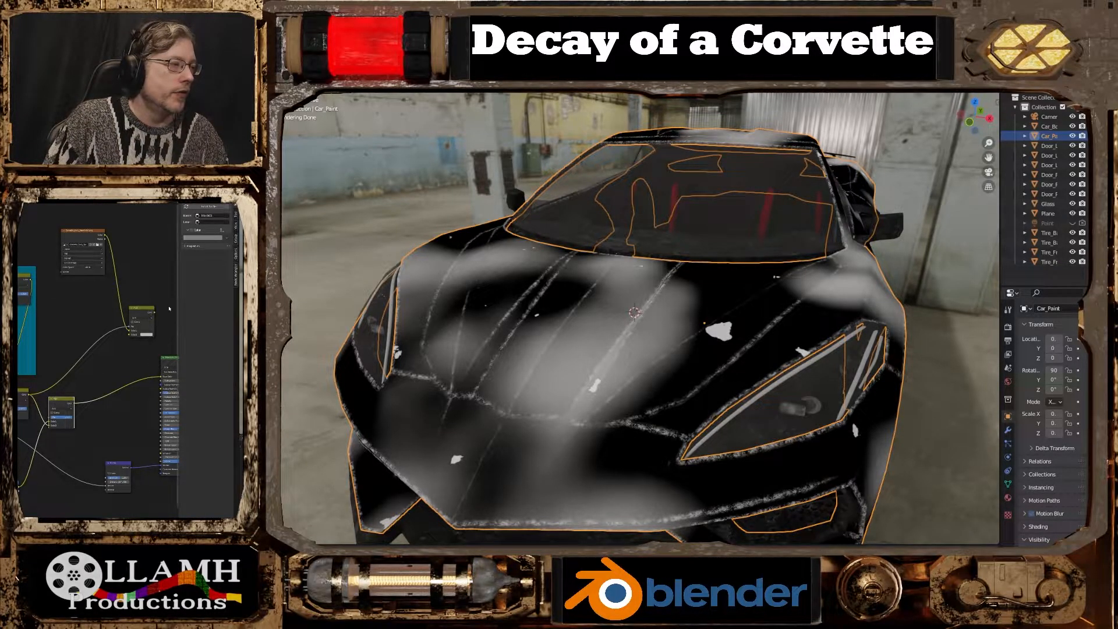
- Reconnect the red paint Mix to the shader's Base Color and drive its factor with the new combined mask
{"action": "left_click_drag", "start_coordinate": [160, 377], "coordinate": [157, 379]}
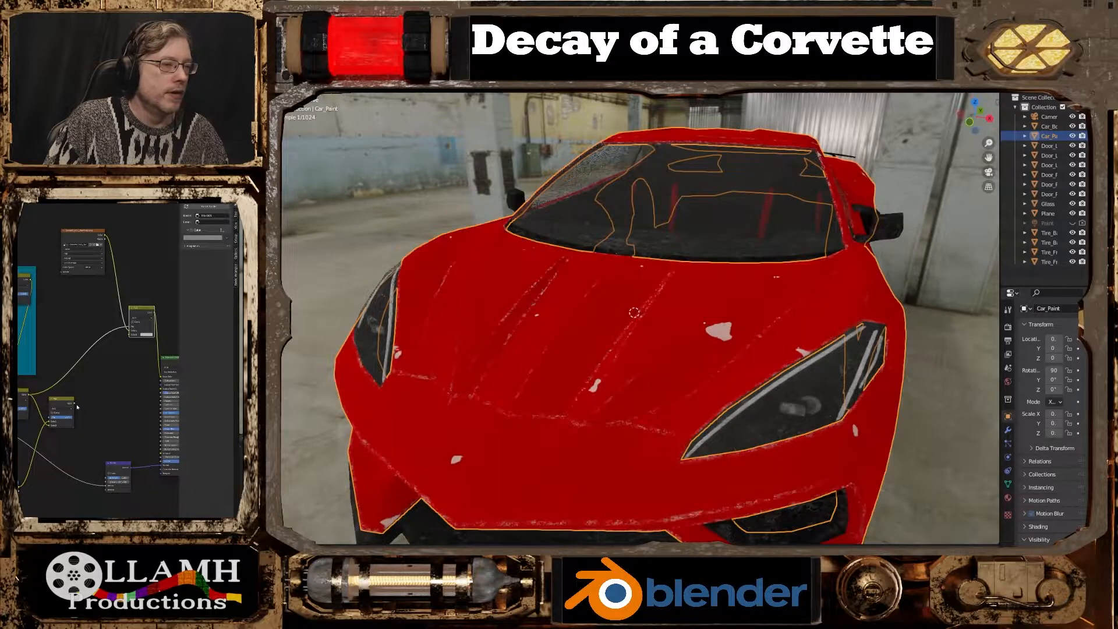
{"action": "left_click_drag", "start_coordinate": [74, 404], "coordinate": [127, 331]}
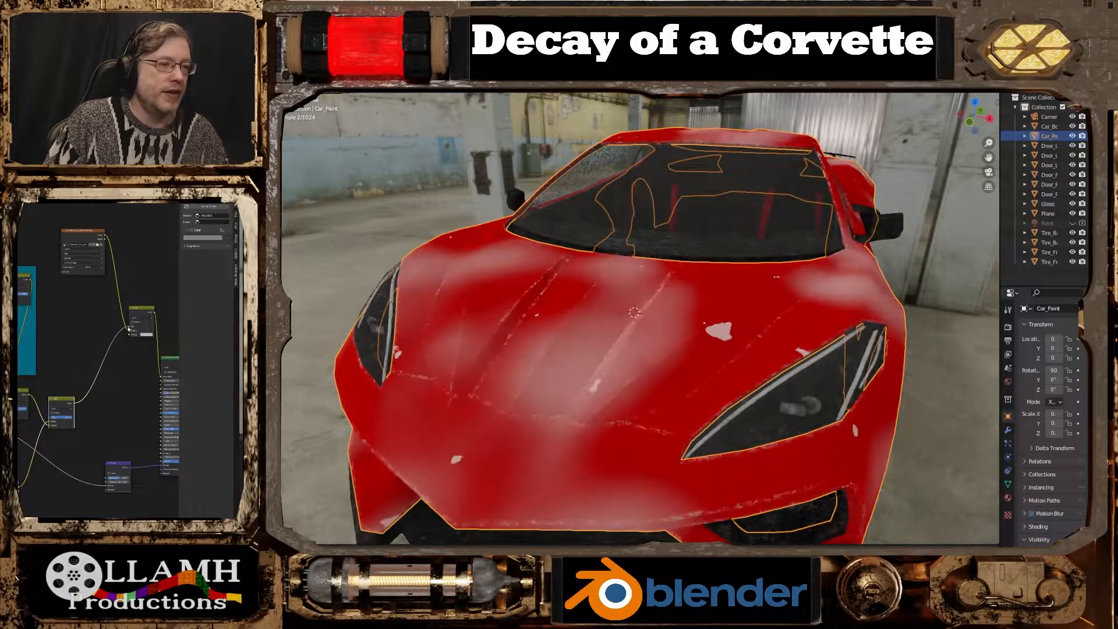
{"action": "mouse_move", "coordinate": [718, 405]}
{"action": "middle_mouse_down"}
{"action": "mouse_move", "coordinate": [692, 414]}
{"action": "mouse_move", "coordinate": [750, 406]}
{"action": "mouse_move", "coordinate": [732, 398]}
{"action": "middle_mouse_up"}
- Examine the faded paint patches, chips and worn edges on the hood up close and across the whole car
{"action": "scroll", "coordinate": [693, 413], "scroll_direction": "up", "scroll_amount": 2}
{"action": "scroll", "coordinate": [735, 399], "scroll_direction": "down", "scroll_amount": 3}
{"action": "scroll", "coordinate": [732, 399], "scroll_direction": "up", "scroll_amount": 3}
{"action": "scroll", "coordinate": [731, 398], "scroll_direction": "up", "scroll_amount": 3}
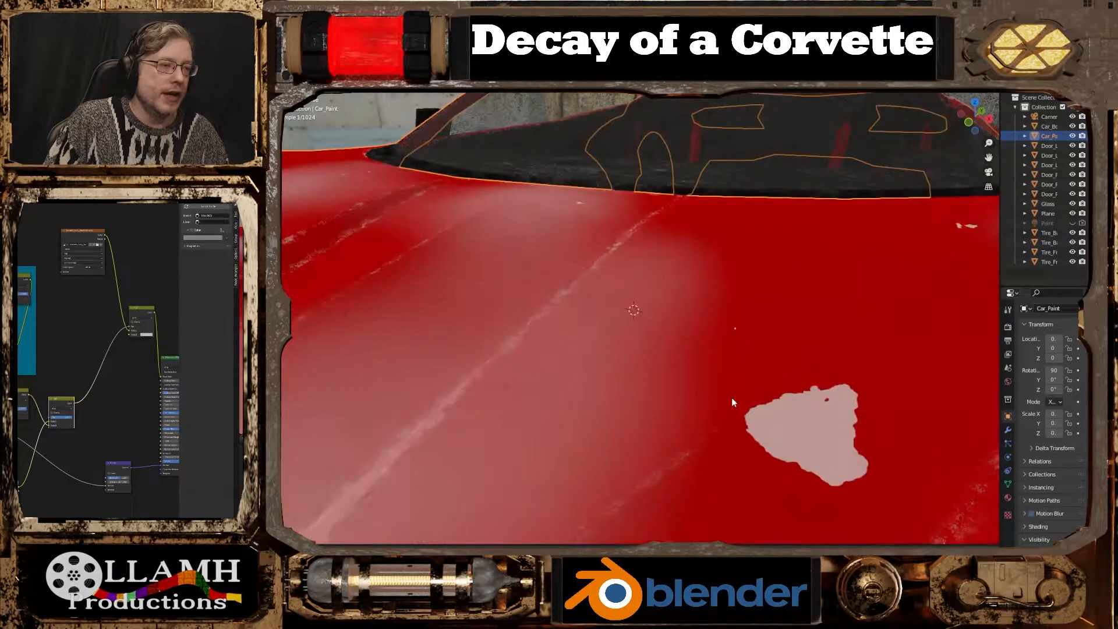
{"action": "scroll", "coordinate": [726, 403], "scroll_direction": "down", "scroll_amount": 5}
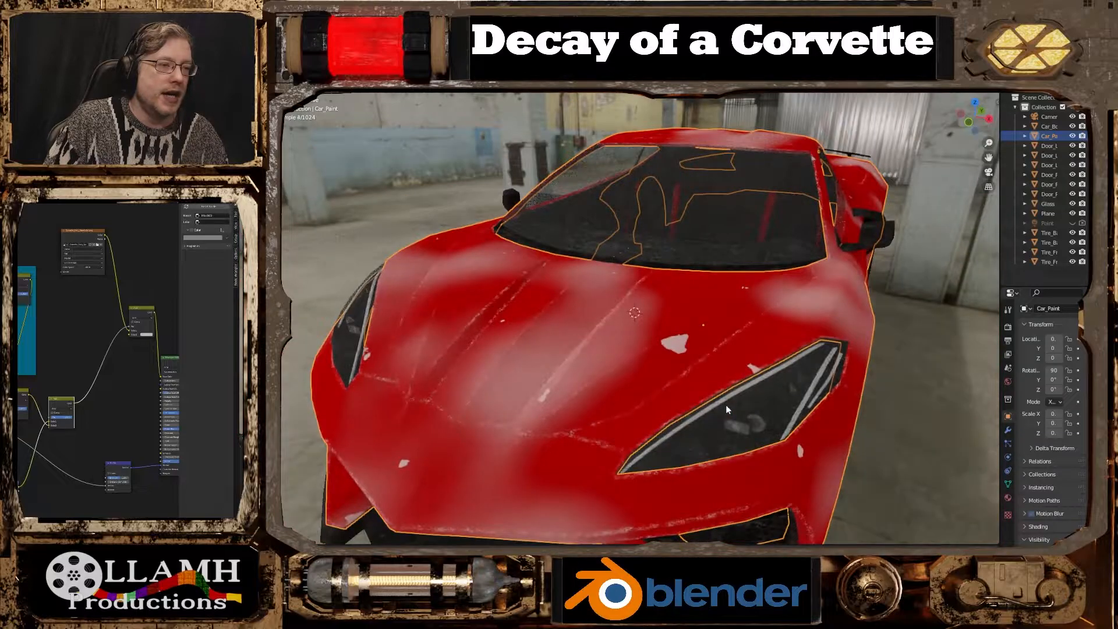
{"action": "mouse_move", "coordinate": [718, 420]}
{"action": "middle_mouse_down"}
{"action": "mouse_move", "coordinate": [687, 436]}
{"action": "mouse_move", "coordinate": [680, 455]}
{"action": "mouse_move", "coordinate": [715, 438]}
{"action": "mouse_move", "coordinate": [712, 429]}
{"action": "middle_mouse_up"}
{"action": "scroll", "coordinate": [713, 428], "scroll_direction": "up", "scroll_amount": 4}
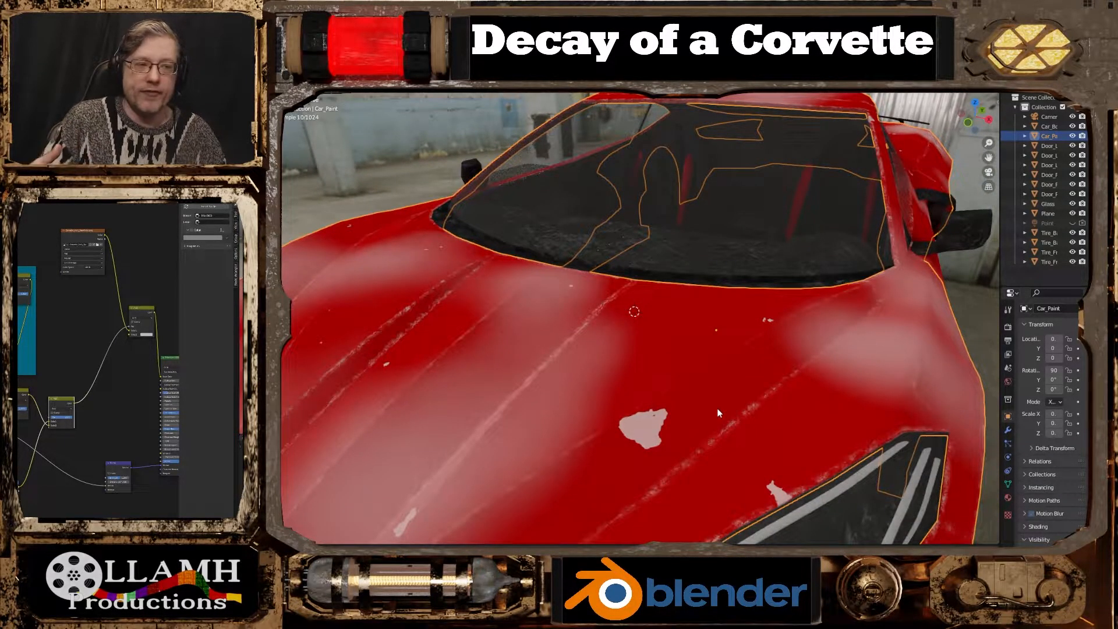
{"action": "scroll", "coordinate": [718, 413], "scroll_direction": "down", "scroll_amount": 4}
{"action": "mouse_move", "coordinate": [495, 449]}
{"action": "middle_mouse_down"}
{"action": "mouse_move", "coordinate": [389, 475]}
{"action": "mouse_move", "coordinate": [475, 451]}
{"action": "middle_mouse_up"}
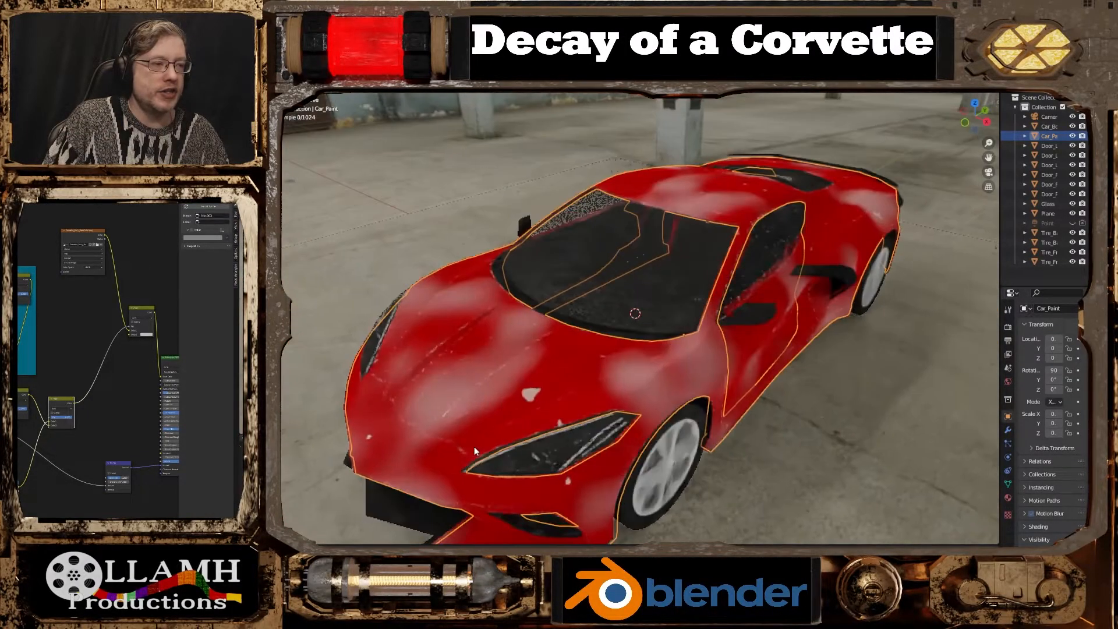
- Set the second color of the Mix node feeding the shader's Base Color to hex #8a9597
{"action": "scroll", "coordinate": [142, 370], "scroll_direction": "up", "scroll_amount": 1}
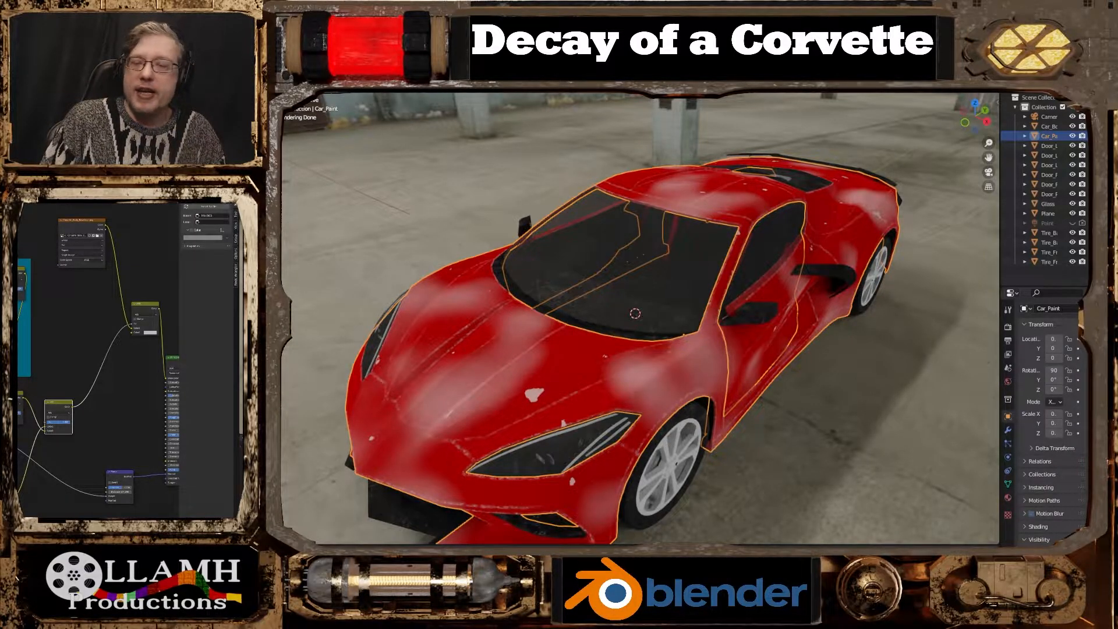
{"action": "middle_click_drag", "start_coordinate": [151, 423], "coordinate": [146, 398]}
{"action": "middle_click_drag", "start_coordinate": [133, 341], "coordinate": [126, 378]}
{"action": "scroll", "coordinate": [126, 378], "scroll_direction": "up", "scroll_amount": 4}
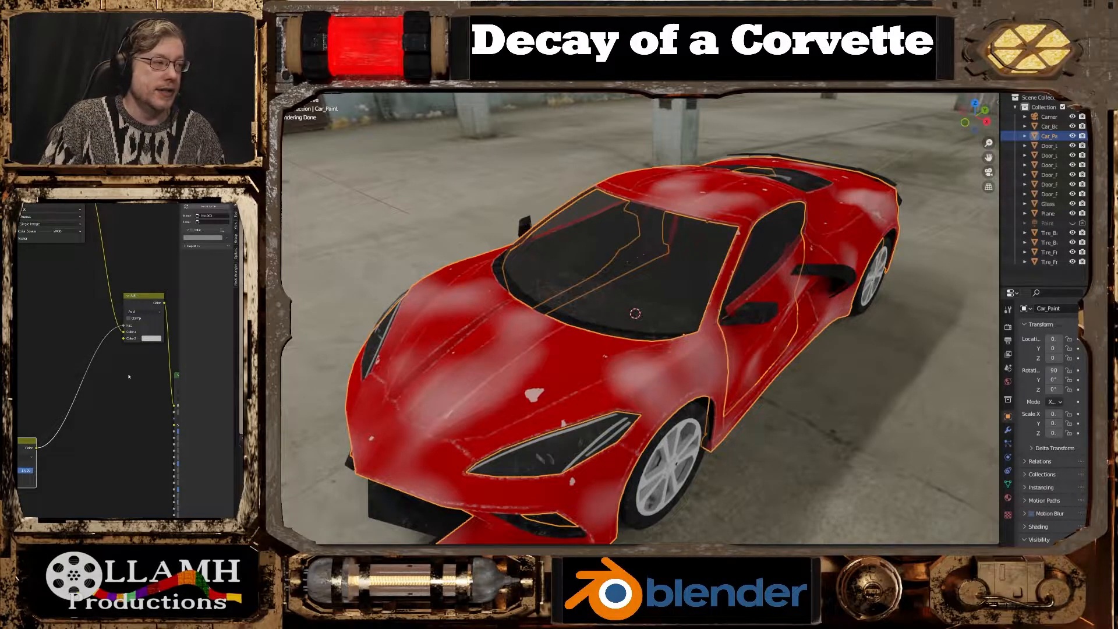
{"action": "scroll", "coordinate": [128, 377], "scroll_direction": "up", "scroll_amount": 3}
{"action": "scroll", "coordinate": [103, 392], "scroll_direction": "up", "scroll_amount": 2}
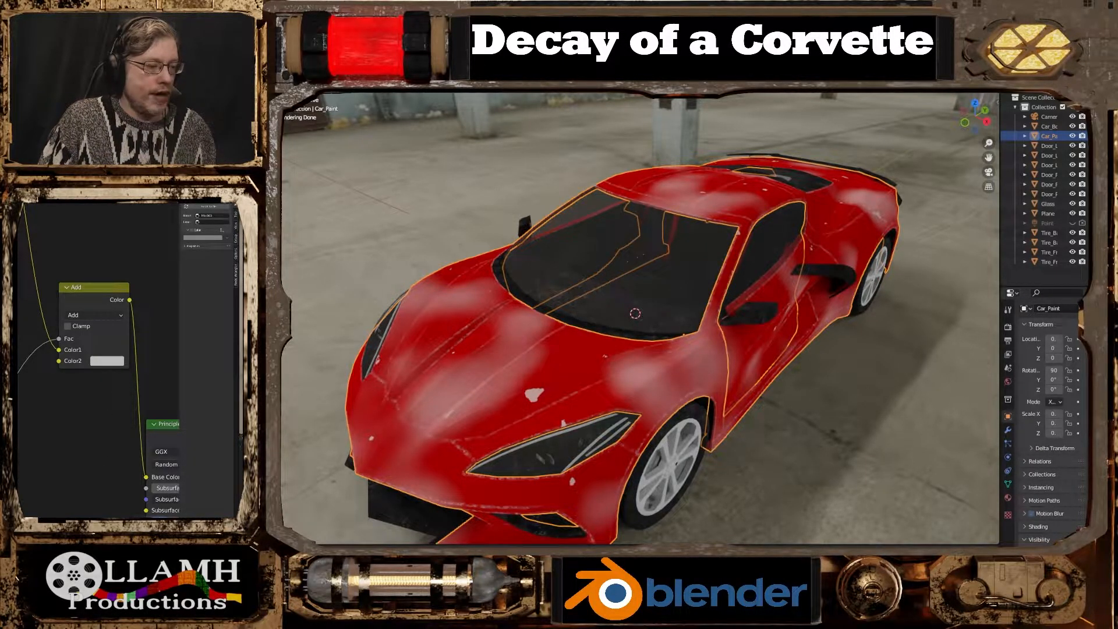
{"action": "left_click", "coordinate": [107, 361]}
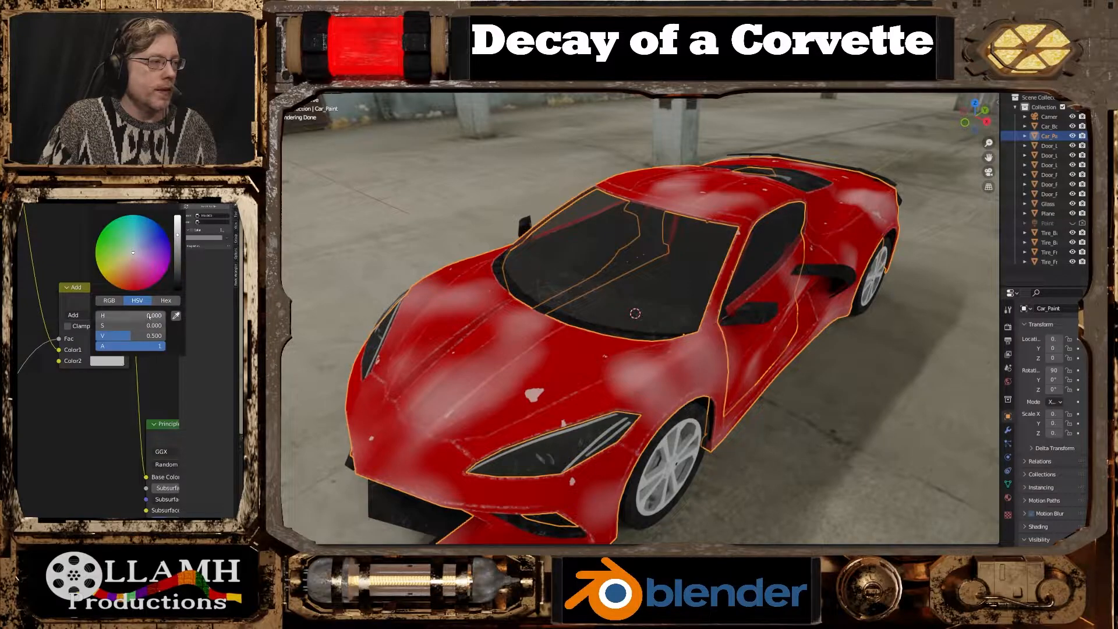
{"action": "left_click", "coordinate": [166, 300]}
{"action": "left_click", "coordinate": [145, 315]}
{"action": "type", "text": "#8a9597"}
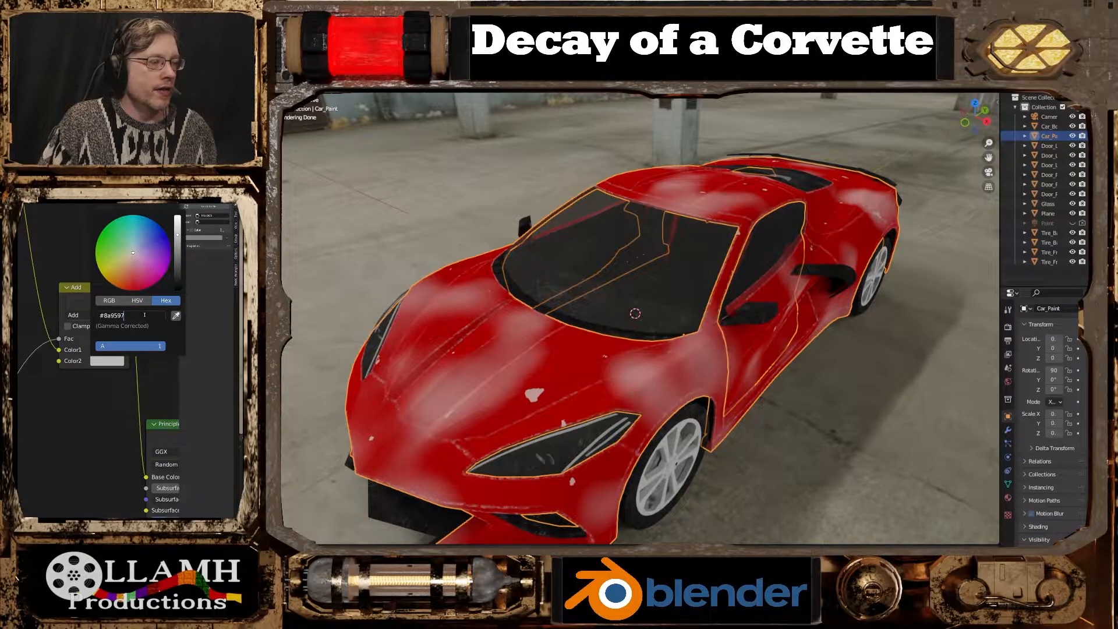
{"action": "key", "text": "Return"}
- Inspect the gray wear on the hood and front fender, and set the paint color node's blend mode to Mix
{"action": "scroll", "coordinate": [508, 331], "scroll_direction": "up", "scroll_amount": 2}
{"action": "middle_click_drag", "start_coordinate": [508, 330], "coordinate": [524, 311]}
{"action": "scroll", "coordinate": [532, 318], "scroll_direction": "up", "scroll_amount": 3}
{"action": "scroll", "coordinate": [520, 327], "scroll_direction": "up", "scroll_amount": 3}
{"action": "scroll", "coordinate": [478, 359], "scroll_direction": "down", "scroll_amount": 5}
{"action": "scroll", "coordinate": [545, 311], "scroll_direction": "up", "scroll_amount": 3}
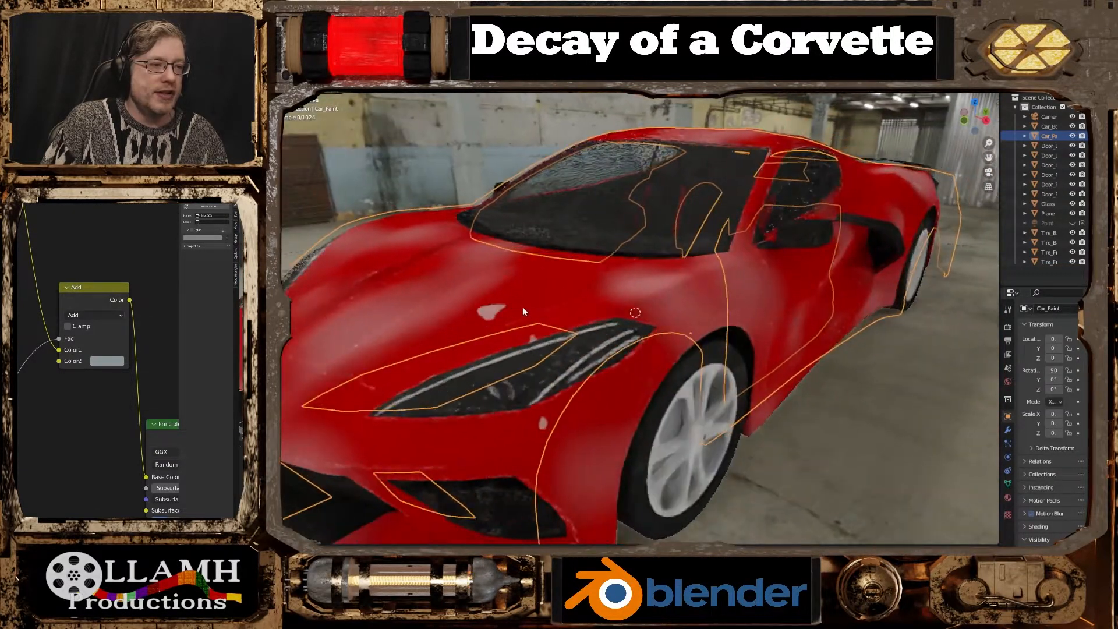
{"action": "scroll", "coordinate": [524, 312], "scroll_direction": "up", "scroll_amount": 6}
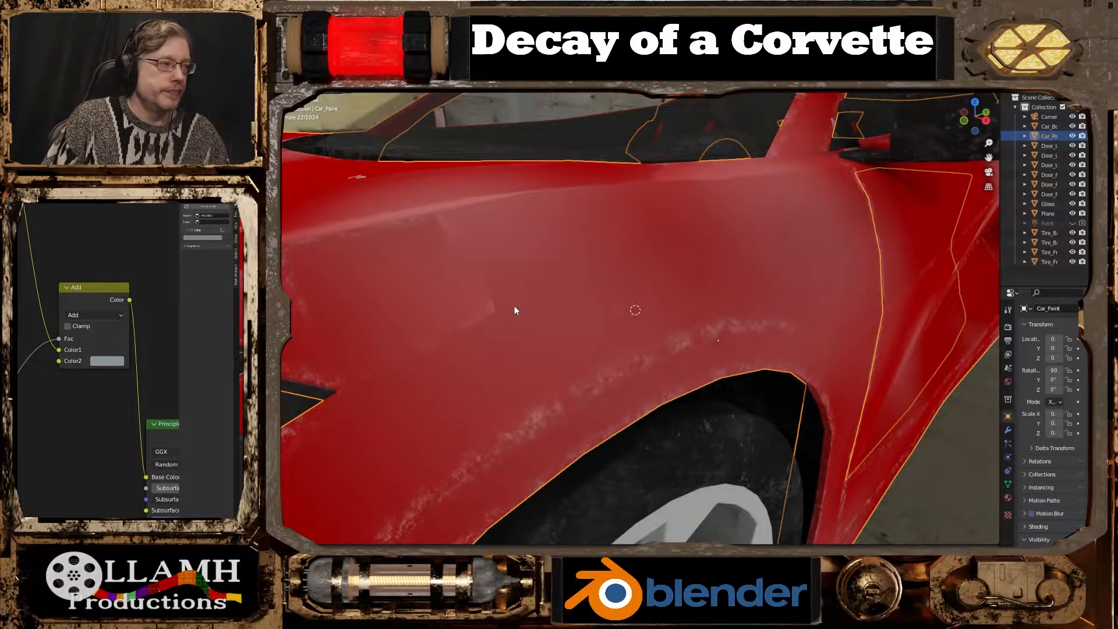
{"action": "scroll", "coordinate": [98, 358], "scroll_direction": "down", "scroll_amount": 1}
{"action": "left_click", "coordinate": [107, 321]}
{"action": "left_click", "coordinate": [112, 332]}
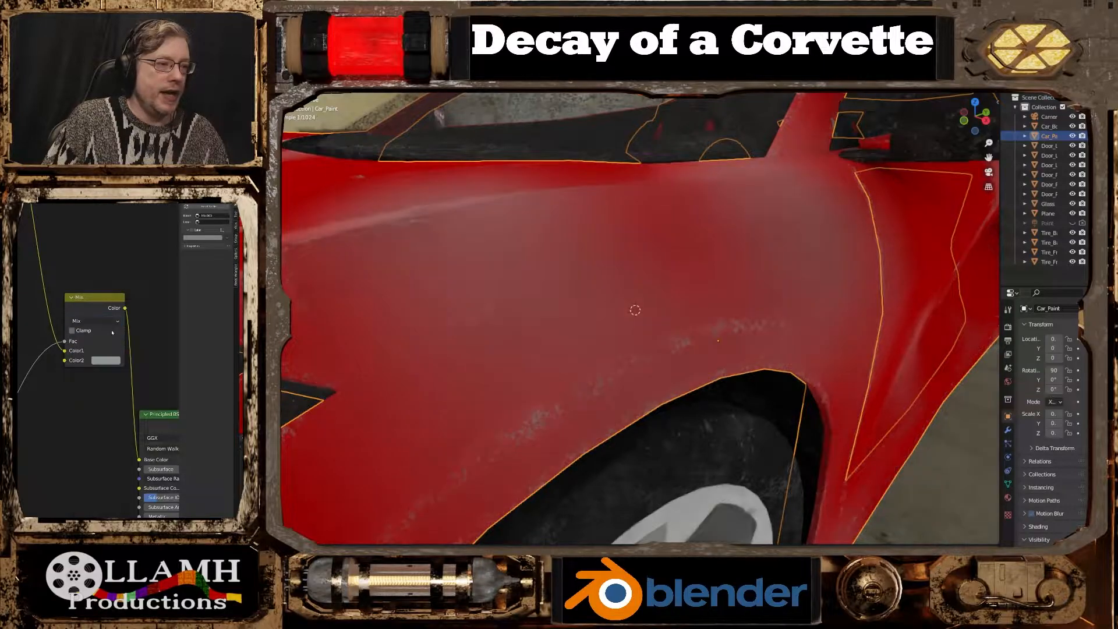
- Reconnect the Bump node so it takes the combined chips and worn edges mask, leaving out the fade noise
{"action": "mouse_move", "coordinate": [595, 381]}
{"action": "middle_mouse_down"}
{"action": "mouse_move", "coordinate": [604, 393]}
{"action": "mouse_move", "coordinate": [631, 380]}
{"action": "mouse_move", "coordinate": [610, 383]}
{"action": "middle_mouse_up"}
{"action": "scroll", "coordinate": [610, 383], "scroll_direction": "down", "scroll_amount": 4}
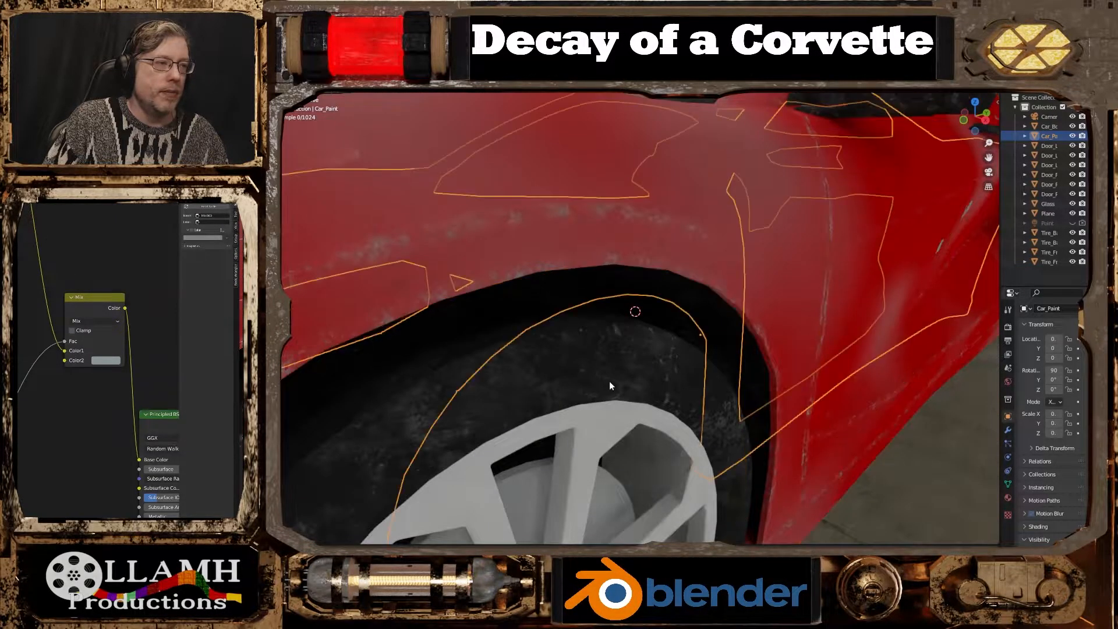
{"action": "scroll", "coordinate": [542, 415], "scroll_direction": "up", "scroll_amount": 4}
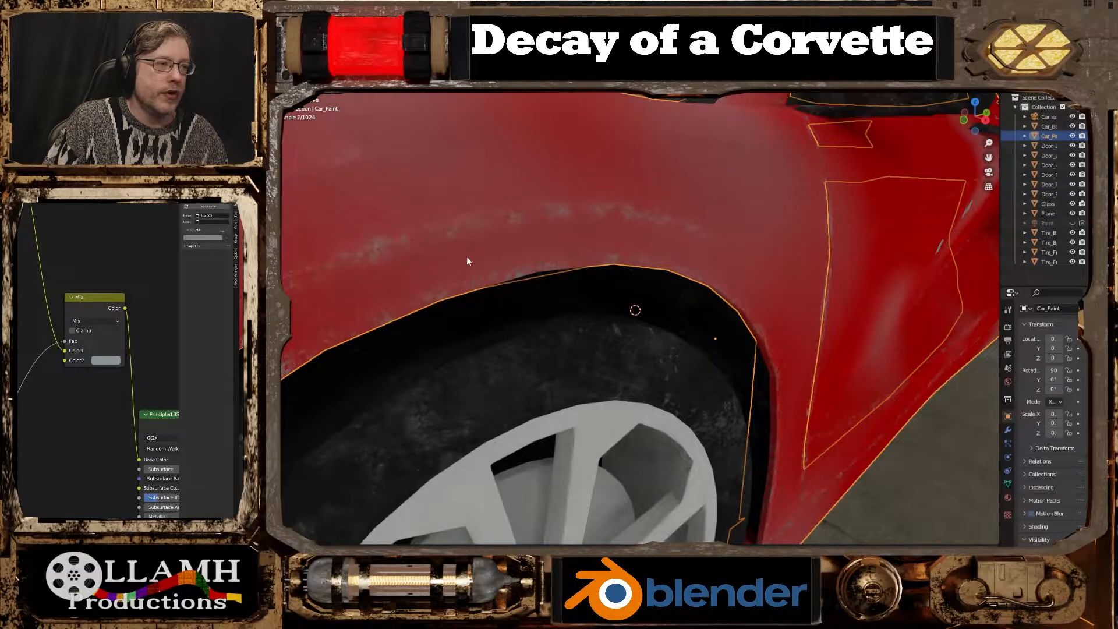
{"action": "scroll", "coordinate": [467, 280], "scroll_direction": "down", "scroll_amount": 5}
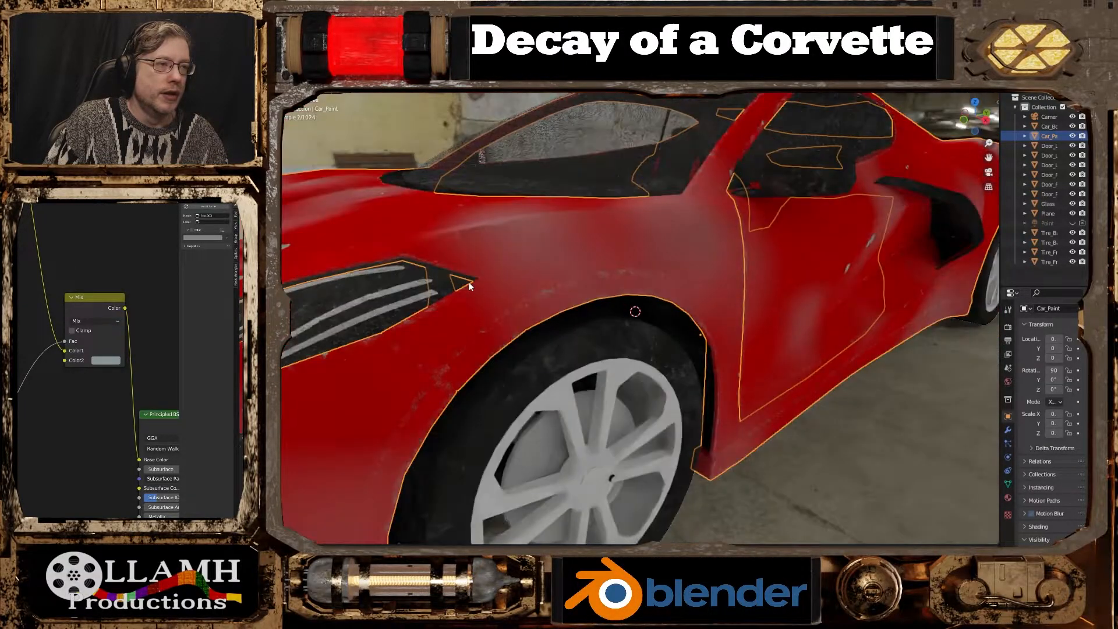
{"action": "scroll", "coordinate": [156, 391], "scroll_direction": "down", "scroll_amount": 4}
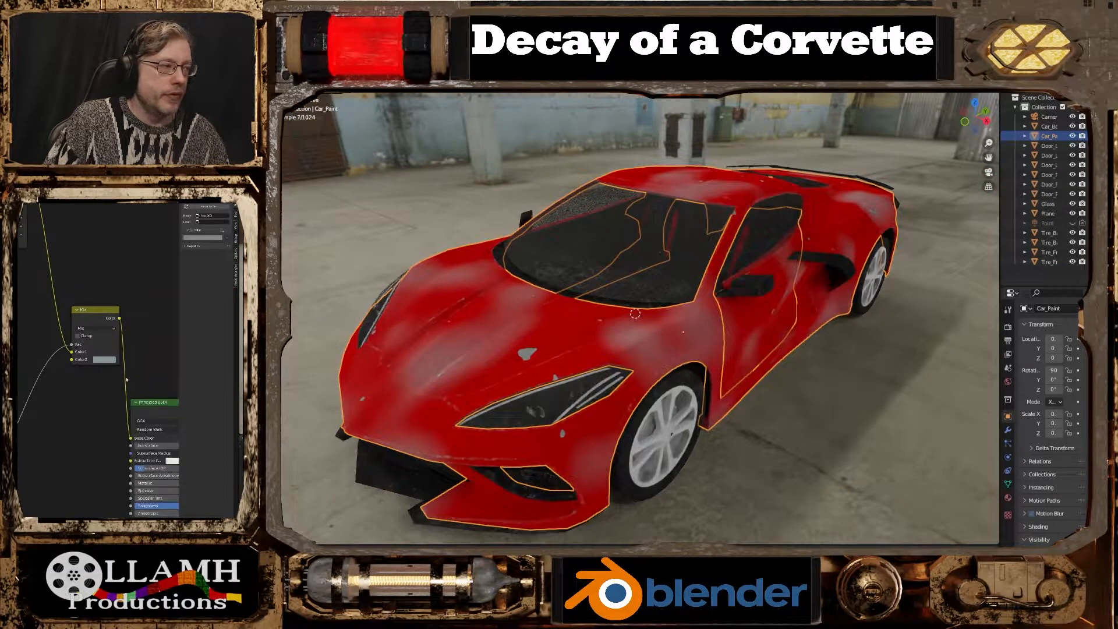
{"action": "scroll", "coordinate": [156, 390], "scroll_direction": "down", "scroll_amount": 2}
{"action": "middle_click_drag", "start_coordinate": [115, 406], "coordinate": [153, 354]}
{"action": "left_click_drag", "start_coordinate": [64, 353], "coordinate": [135, 436]}
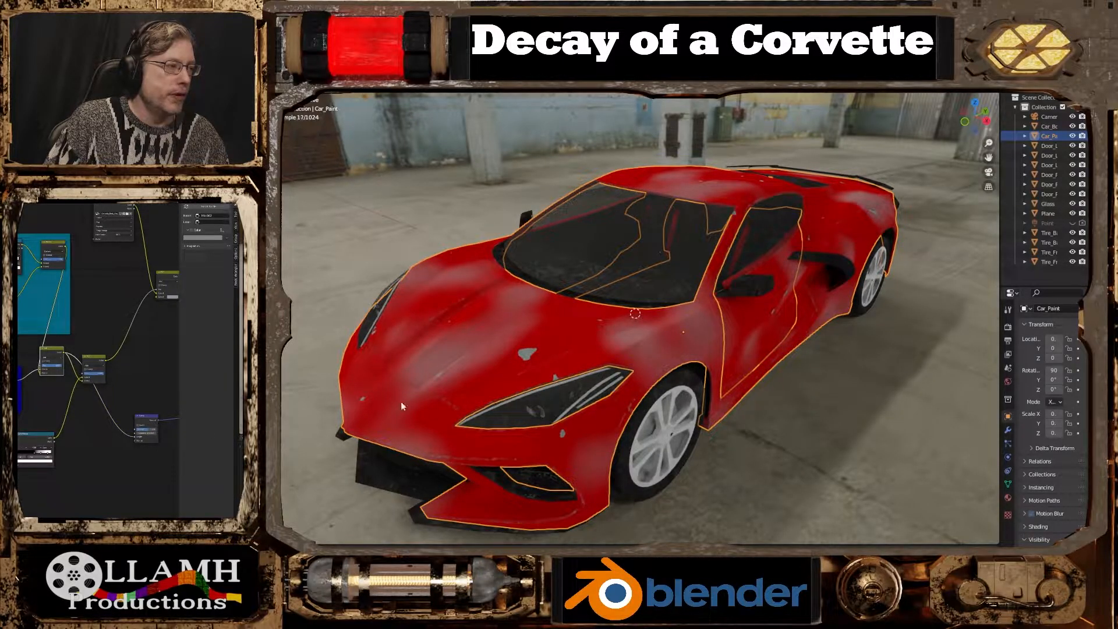
- Examine the chips, edge wear and fading up close on the hood, wheel arch and door, and across the car's front
{"action": "mouse_move", "coordinate": [114, 367]}
{"action": "middle_mouse_down"}
{"action": "mouse_move", "coordinate": [150, 369]}
{"action": "mouse_move", "coordinate": [27, 370]}
{"action": "mouse_move", "coordinate": [148, 362]}
{"action": "mouse_move", "coordinate": [134, 382]}
{"action": "mouse_move", "coordinate": [88, 383]}
{"action": "middle_mouse_up"}
{"action": "scroll", "coordinate": [680, 375], "scroll_direction": "up", "scroll_amount": 8}
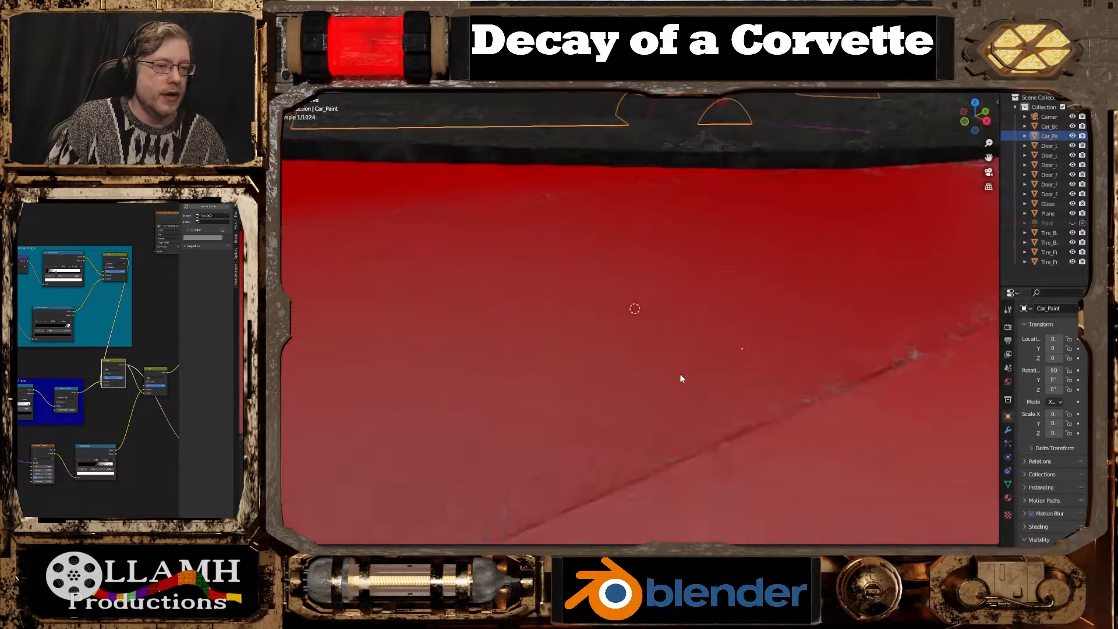
{"action": "scroll", "coordinate": [679, 375], "scroll_direction": "down", "scroll_amount": 5}
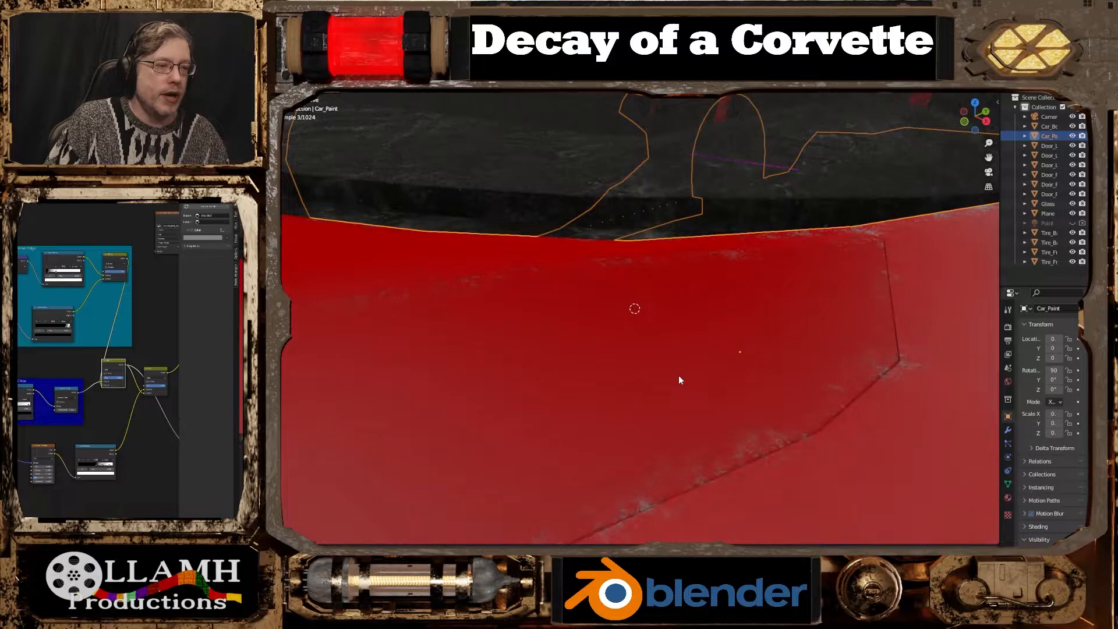
{"action": "scroll", "coordinate": [672, 370], "scroll_direction": "down", "scroll_amount": 2}
{"action": "scroll", "coordinate": [673, 368], "scroll_direction": "down", "scroll_amount": 3}
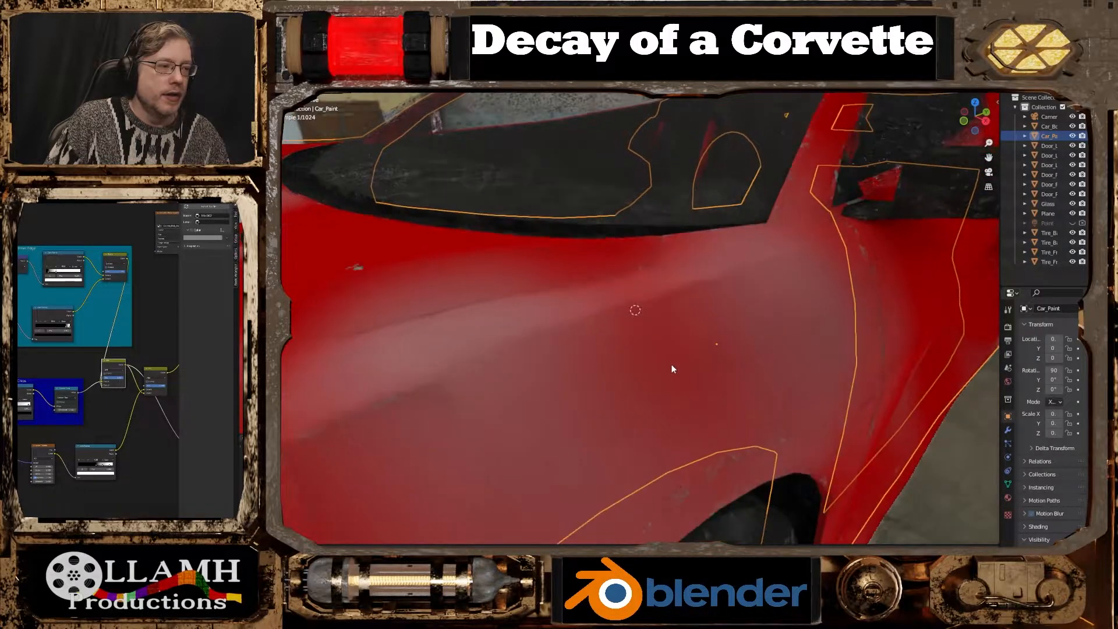
{"action": "middle_click_drag", "start_coordinate": [673, 365], "coordinate": [678, 364]}
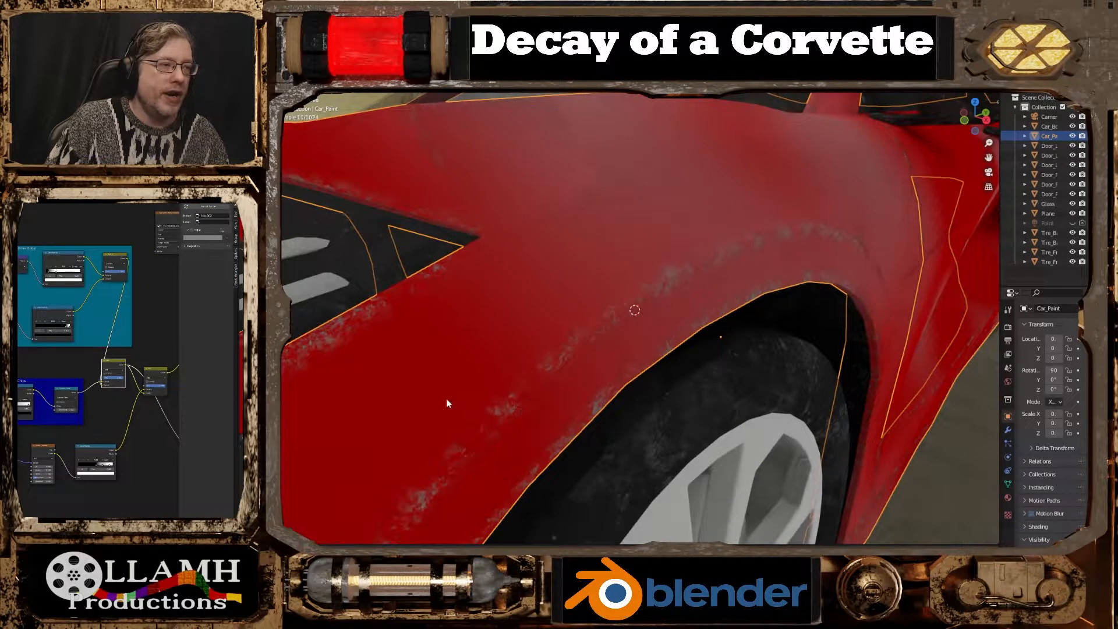
{"action": "middle_click_drag", "start_coordinate": [653, 343], "coordinate": [630, 350]}
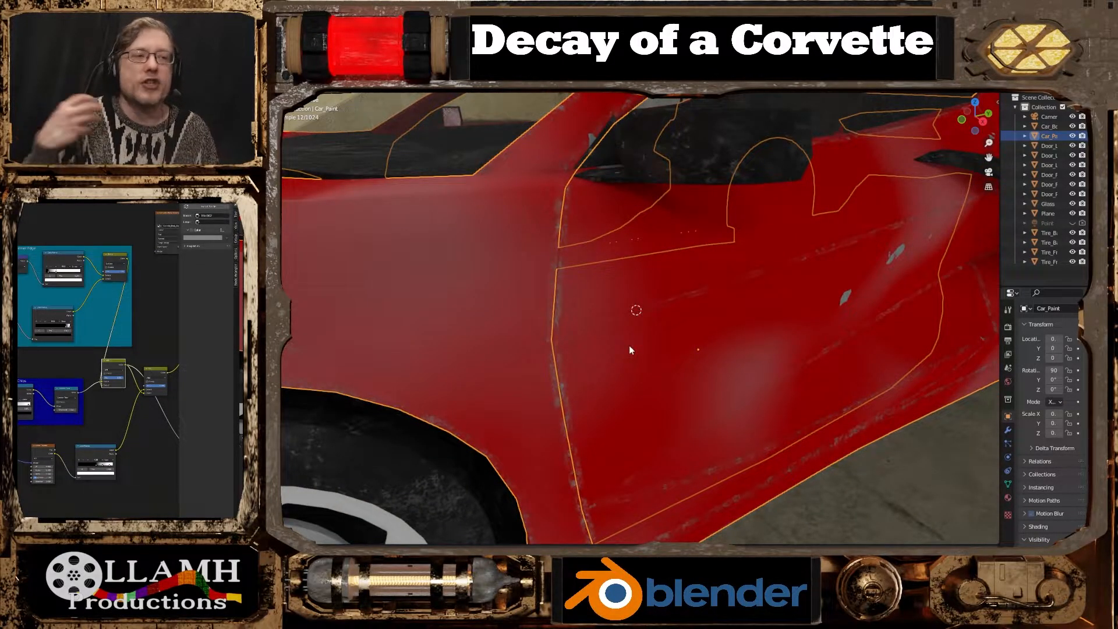
{"action": "left_click", "coordinate": [876, 471]}
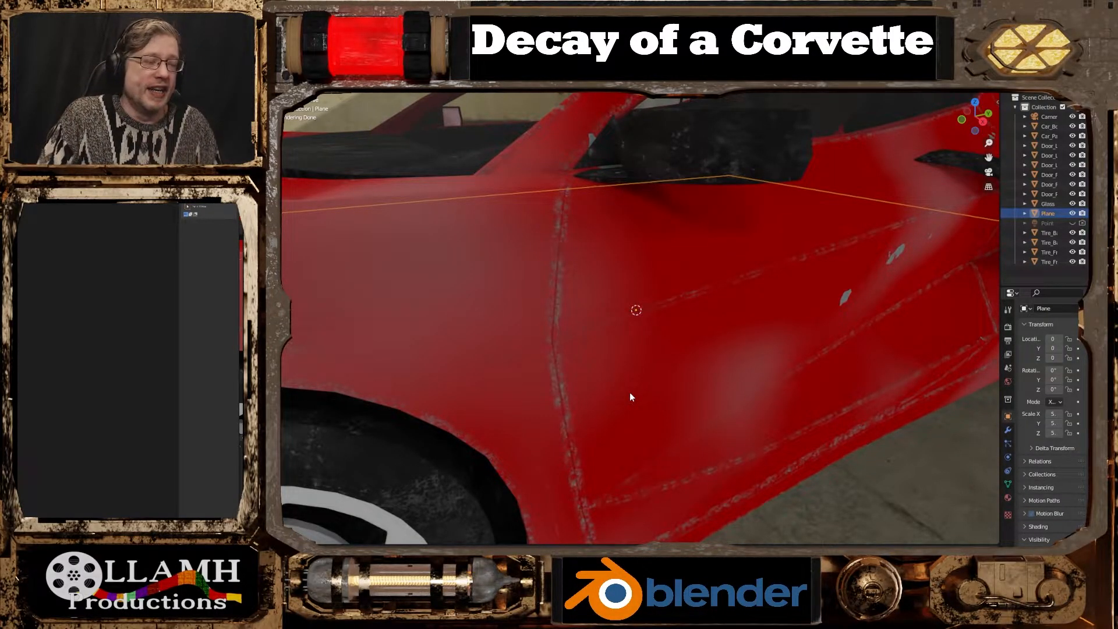
{"action": "scroll", "coordinate": [596, 379], "scroll_direction": "down", "scroll_amount": 8}
{"action": "middle_click_drag", "start_coordinate": [573, 384], "coordinate": [618, 384]}
{"action": "scroll", "coordinate": [618, 384], "scroll_direction": "up", "scroll_amount": 2}
{"action": "scroll", "coordinate": [618, 384], "scroll_direction": "up", "scroll_amount": 2}
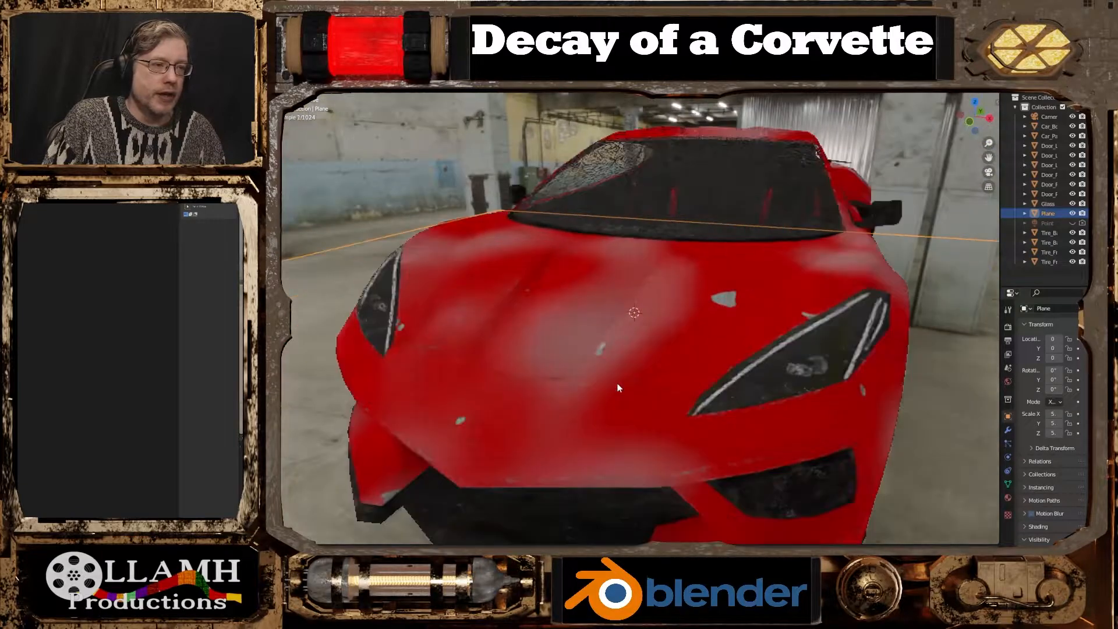
{"action": "scroll", "coordinate": [614, 384], "scroll_direction": "up", "scroll_amount": 3}
{"action": "scroll", "coordinate": [614, 384], "scroll_direction": "down", "scroll_amount": 2}
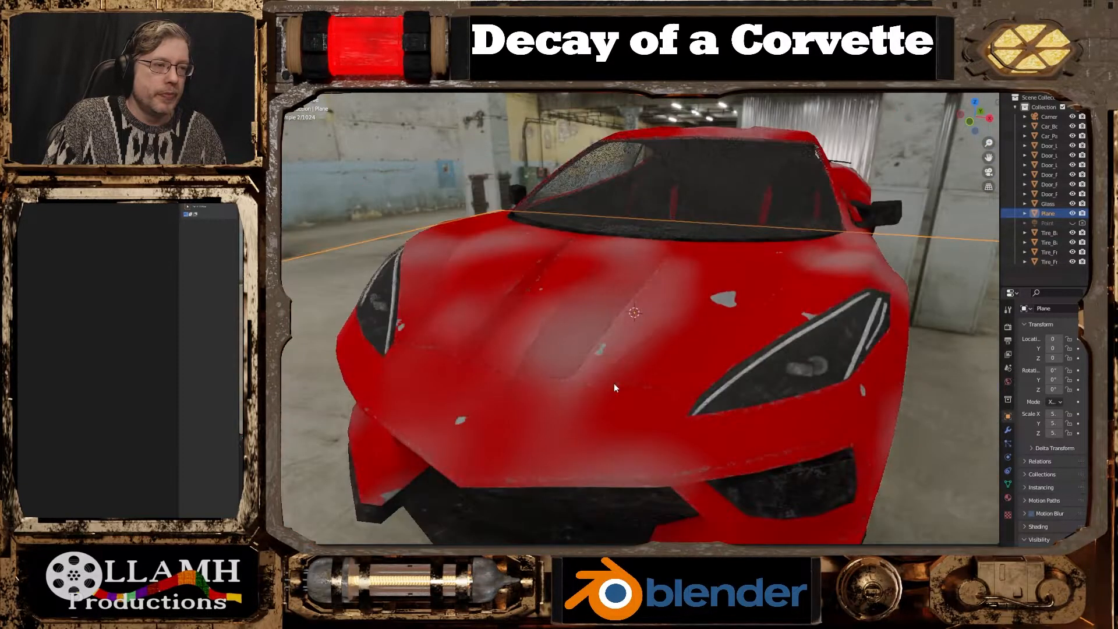
- Reselect the car paint and group the fade noise and its color ramp in a purple frame labelled Paint Fade
{"action": "left_click", "coordinate": [614, 383]}
{"action": "middle_click_drag", "start_coordinate": [158, 367], "coordinate": [158, 360]}
{"action": "left_click_drag", "start_coordinate": [155, 379], "coordinate": [46, 427]}
{"action": "key", "text": "ctrl+j"}
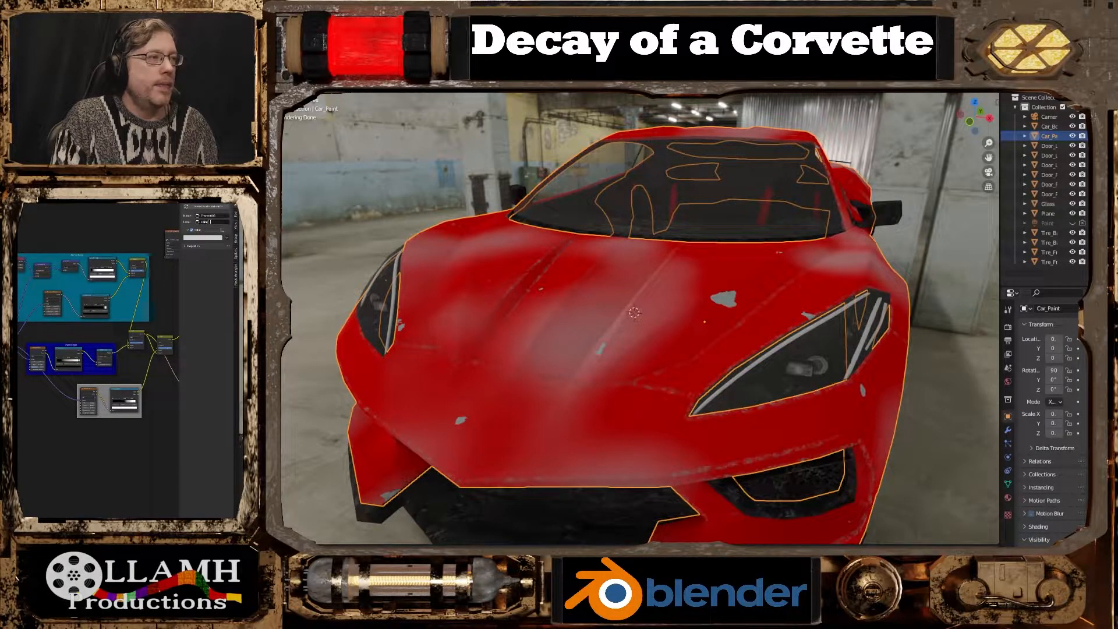
{"action": "type", "text": "Fade"}
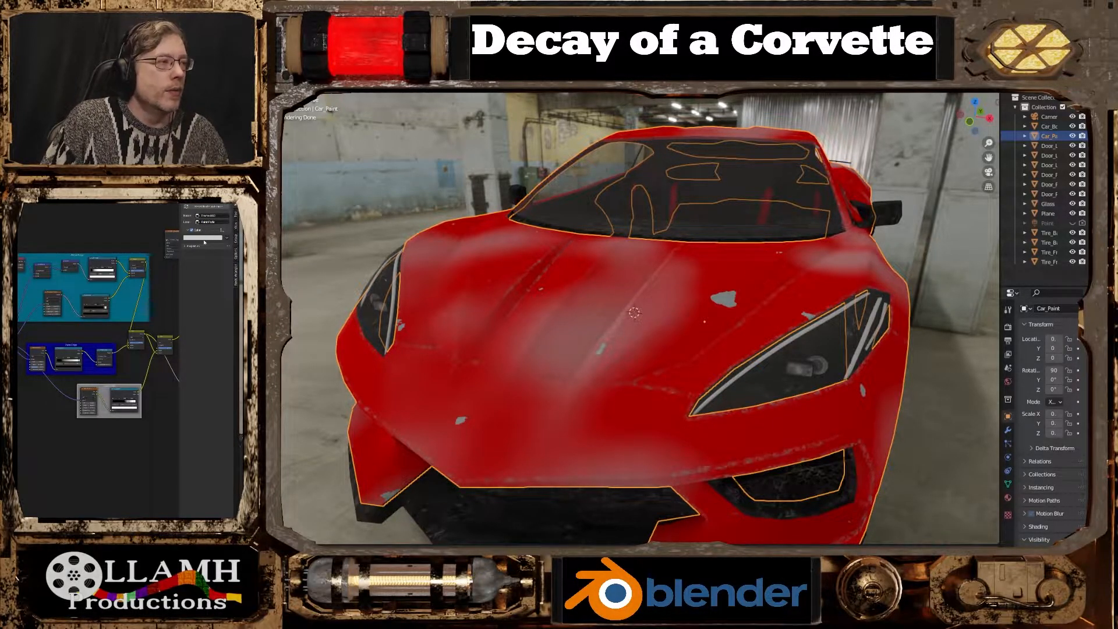
{"action": "left_click", "coordinate": [205, 240]}
{"action": "left_click", "coordinate": [223, 266]}
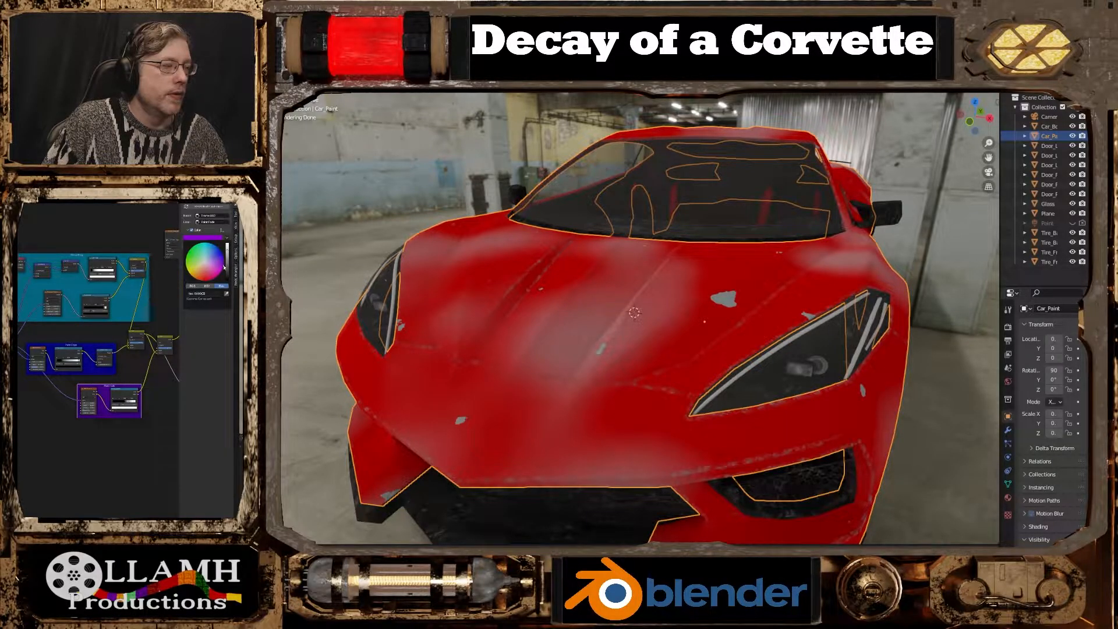
{"action": "left_click", "coordinate": [102, 461]}
- Add a new Noise Texture node below the Paint Fade frame and feed it from the Texture Coordinate node
{"action": "mouse_move", "coordinate": [104, 459]}
{"action": "middle_mouse_down"}
{"action": "mouse_move", "coordinate": [170, 422]}
{"action": "mouse_move", "coordinate": [145, 410]}
{"action": "middle_mouse_up"}
{"action": "key", "text": "n"}
{"action": "scroll", "coordinate": [137, 461], "scroll_direction": "up", "scroll_amount": 4}
{"action": "scroll", "coordinate": [119, 411], "scroll_direction": "up", "scroll_amount": 2}
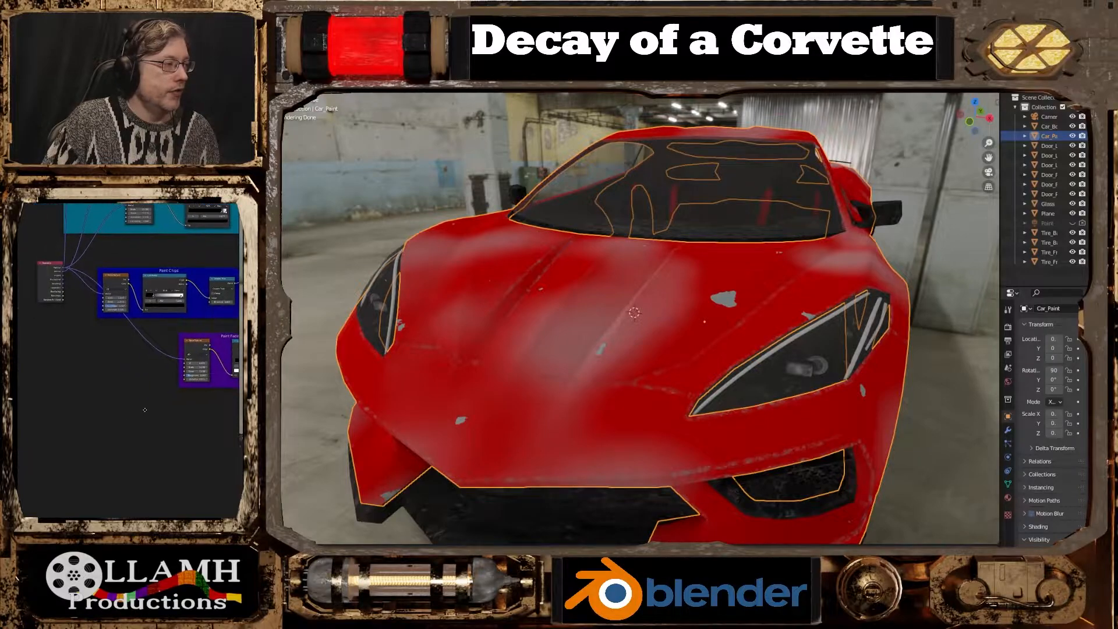
{"action": "key", "text": "shift+a"}
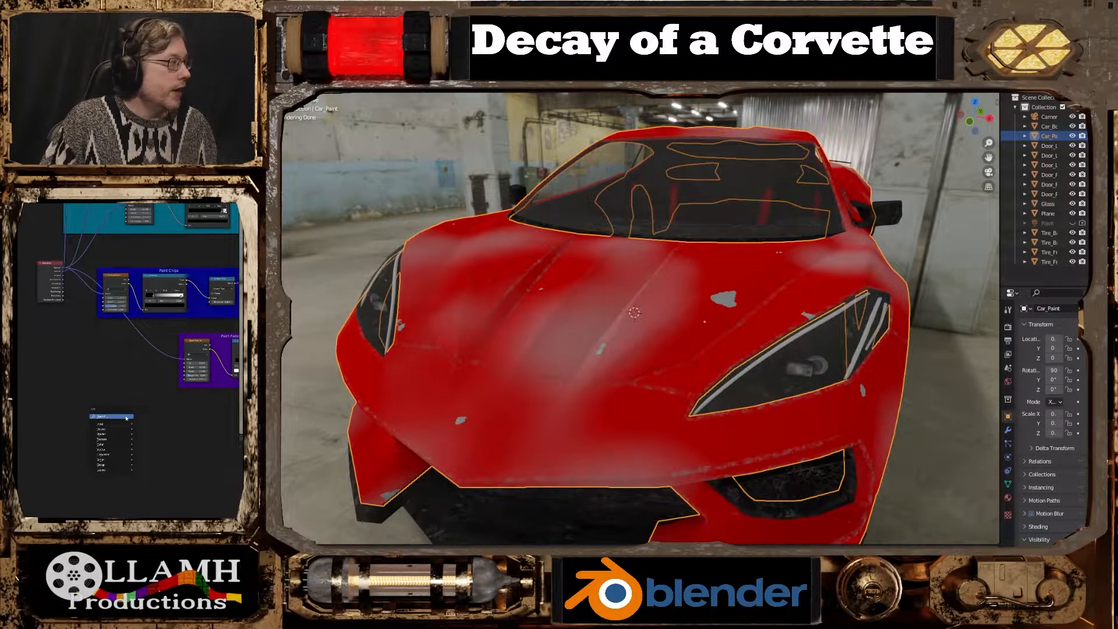
{"action": "left_click", "coordinate": [126, 418]}
{"action": "type", "text": "ca"}
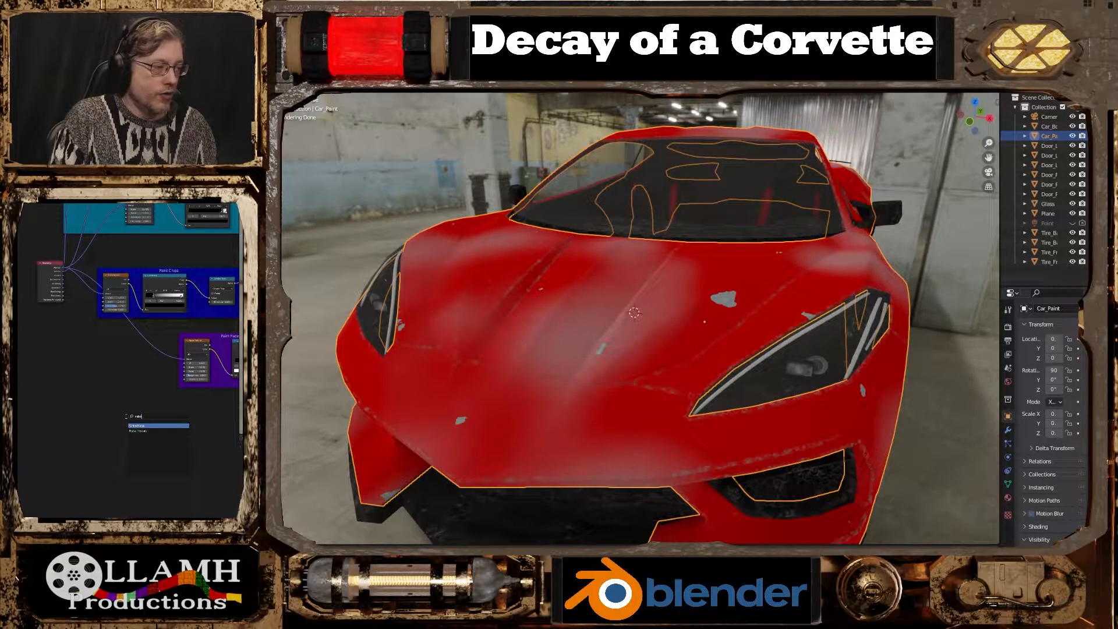
{"action": "key", "text": "Return"}
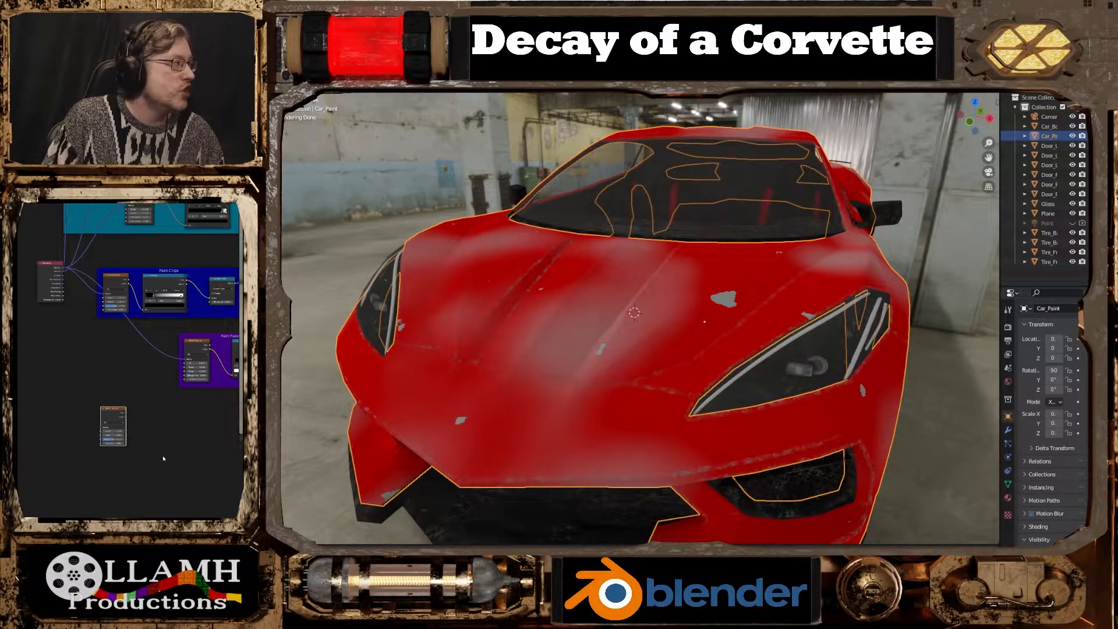
{"action": "scroll", "coordinate": [158, 452], "scroll_direction": "up", "scroll_amount": 3}
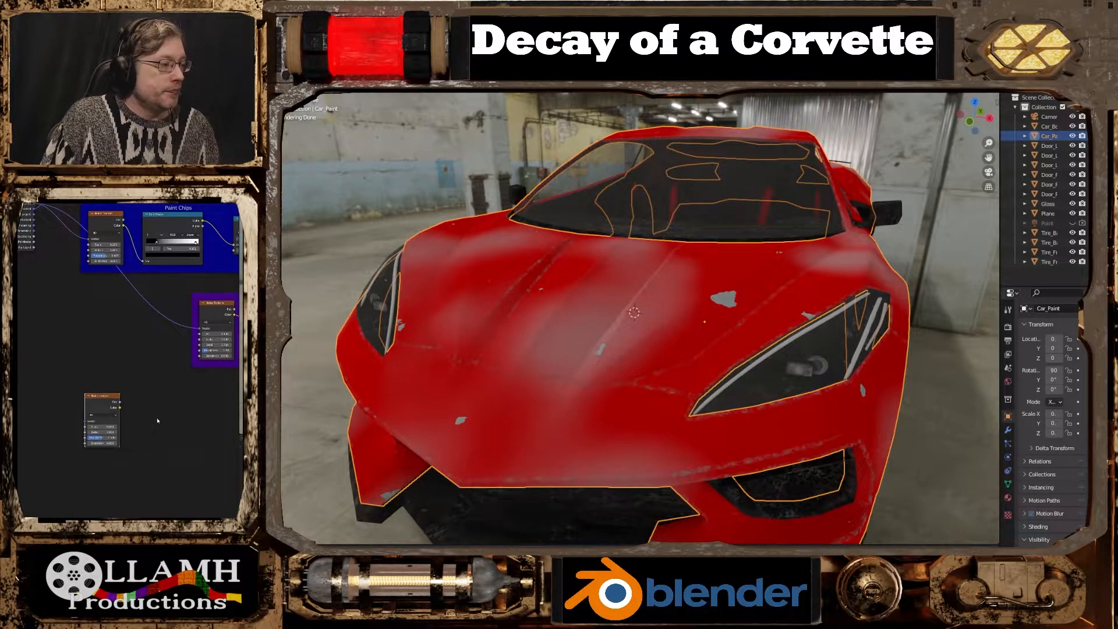
{"action": "middle_click_drag", "start_coordinate": [157, 420], "coordinate": [168, 427]}
{"action": "left_click_drag", "start_coordinate": [43, 208], "coordinate": [96, 429]}
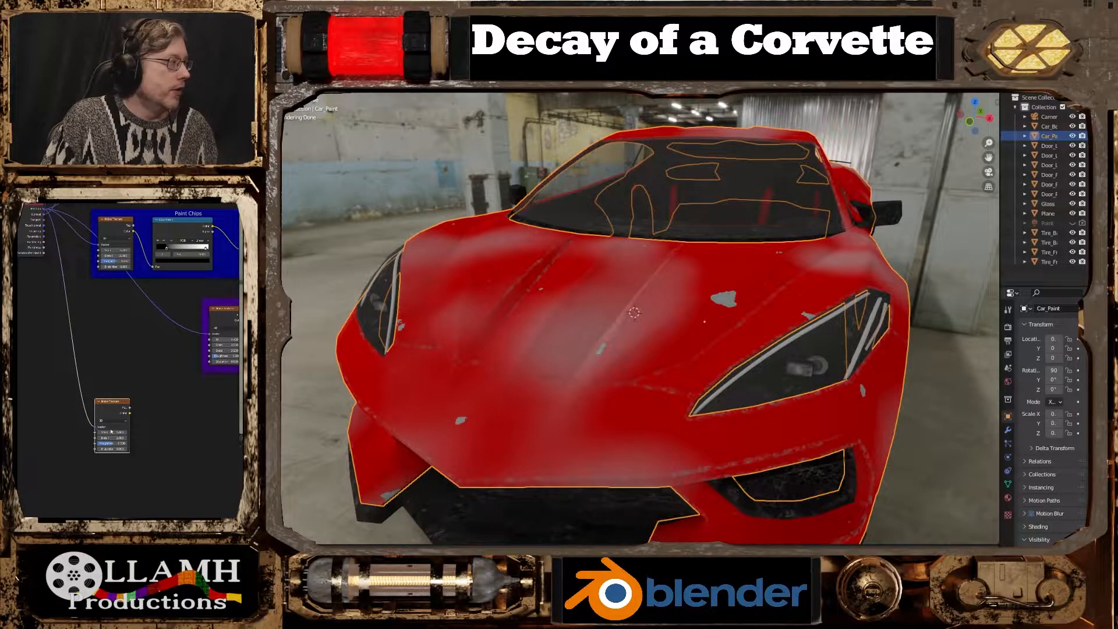
- Connect the new Noise Texture's Color output through to the shader to preview it on the car body
{"action": "middle_click_drag", "start_coordinate": [166, 438], "coordinate": [129, 429]}
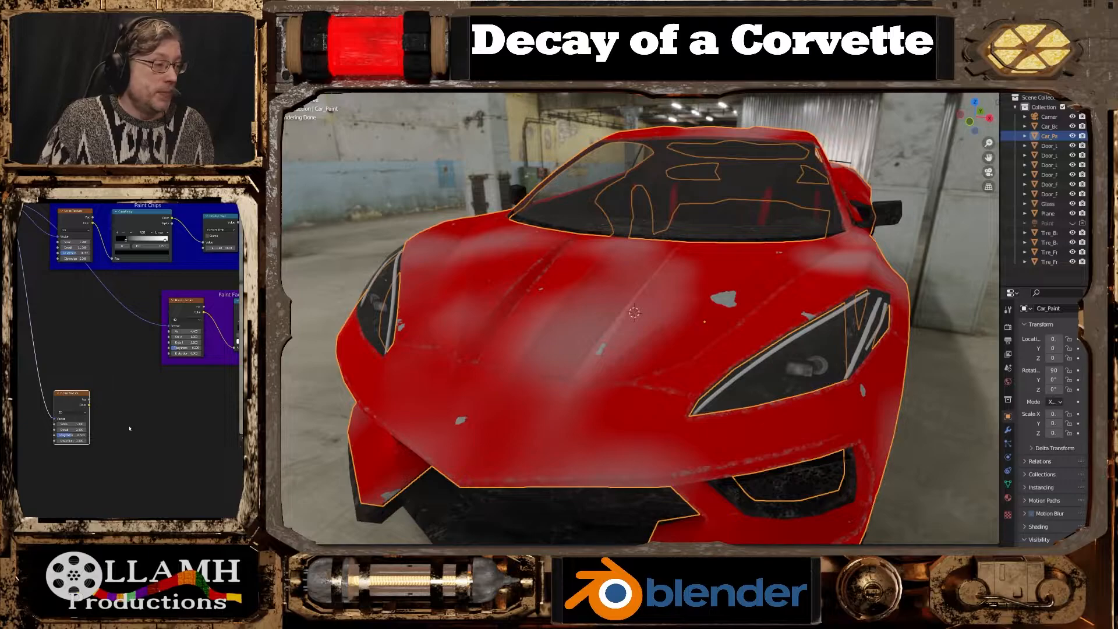
{"action": "scroll", "coordinate": [129, 429], "scroll_direction": "down", "scroll_amount": 2}
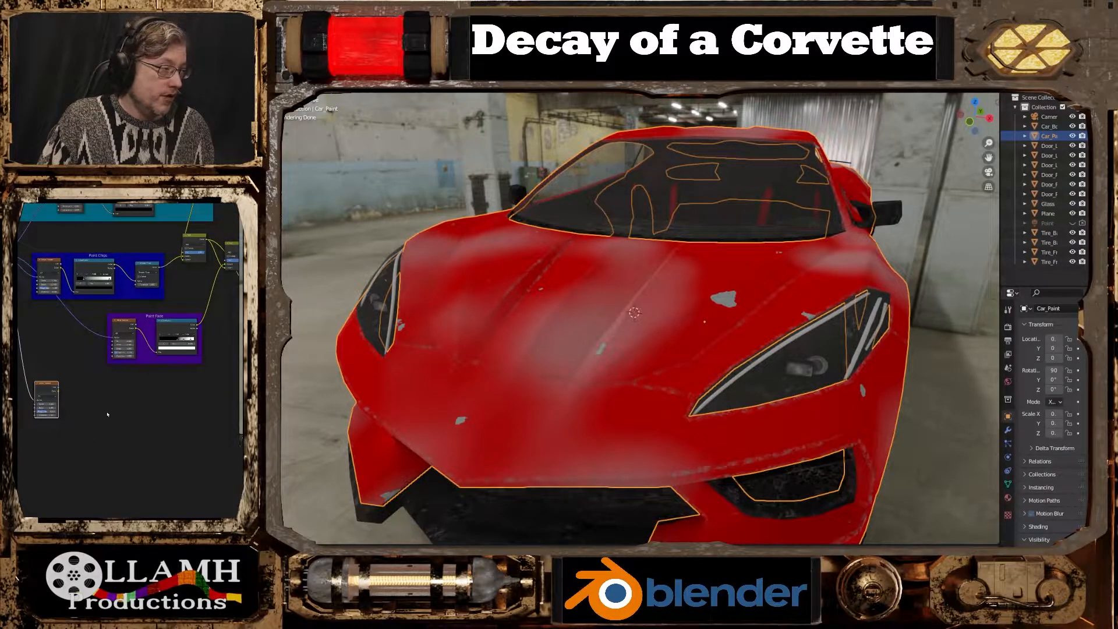
{"action": "left_click_drag", "start_coordinate": [58, 392], "coordinate": [179, 223]}
{"action": "middle_click_drag", "start_coordinate": [106, 429], "coordinate": [250, 409]}
{"action": "scroll", "coordinate": [109, 412], "scroll_direction": "up", "scroll_amount": 1}
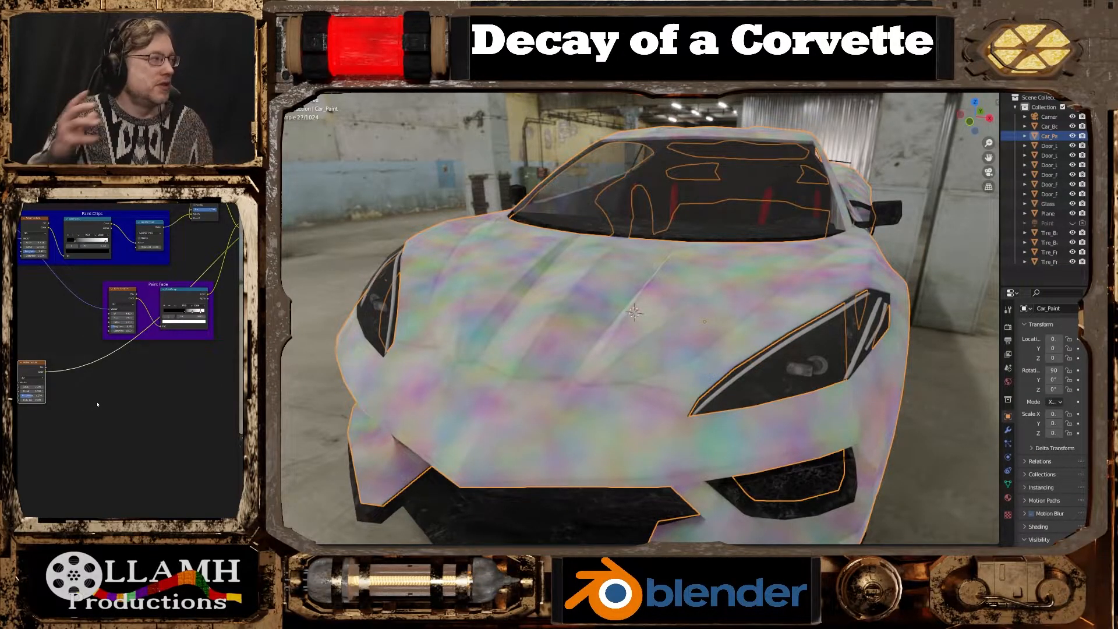
- Add a color Separate node and insert it on the link after the new Noise Texture's Color output
{"action": "key", "text": "shift+a"}
{"action": "left_click", "coordinate": [97, 404]}
{"action": "type", "text": "sep"}
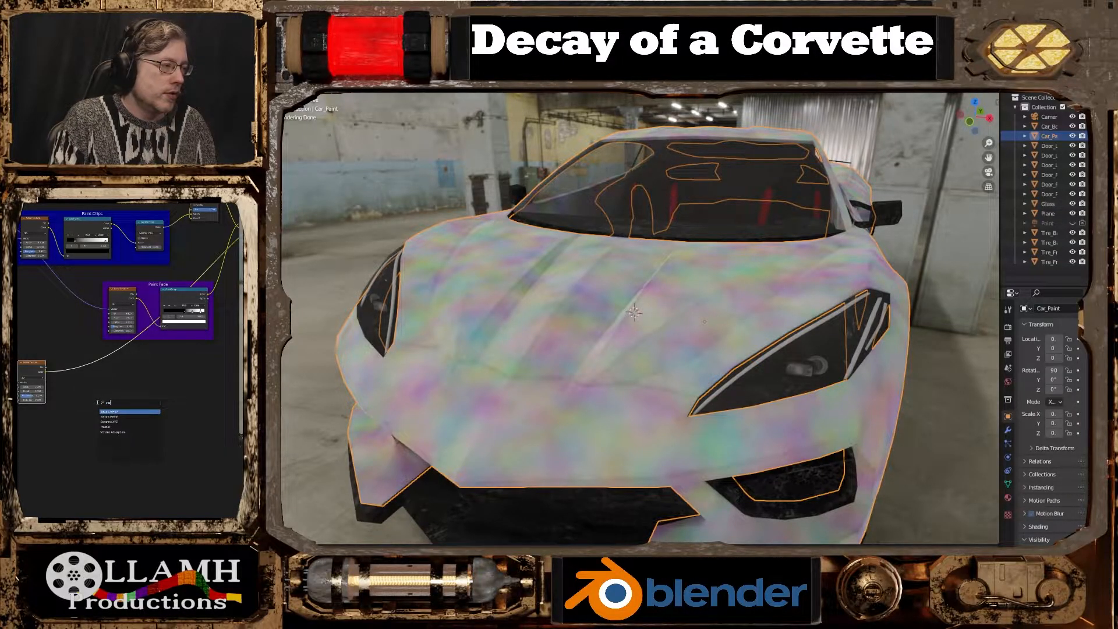
{"action": "key", "text": "Return"}
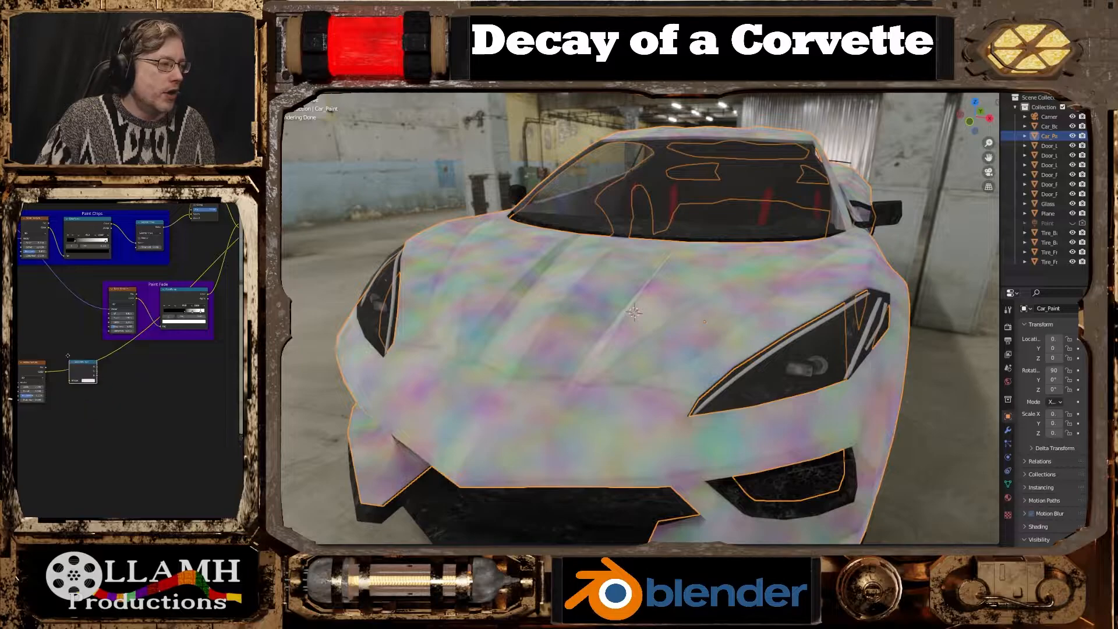
- Add a Math node set to Logarithm after the Separate RGB node and feed its second input from the green channel
{"action": "left_click", "coordinate": [60, 364]}
{"action": "scroll", "coordinate": [91, 350], "scroll_direction": "up", "scroll_amount": 3}
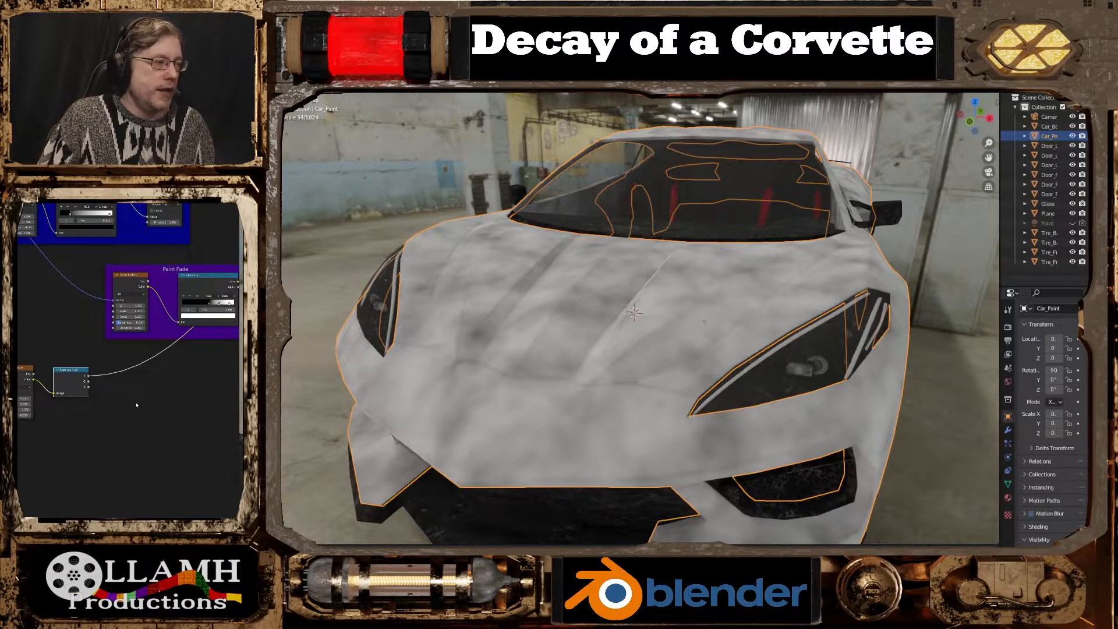
{"action": "key", "text": "shift+a"}
{"action": "left_click", "coordinate": [131, 401]}
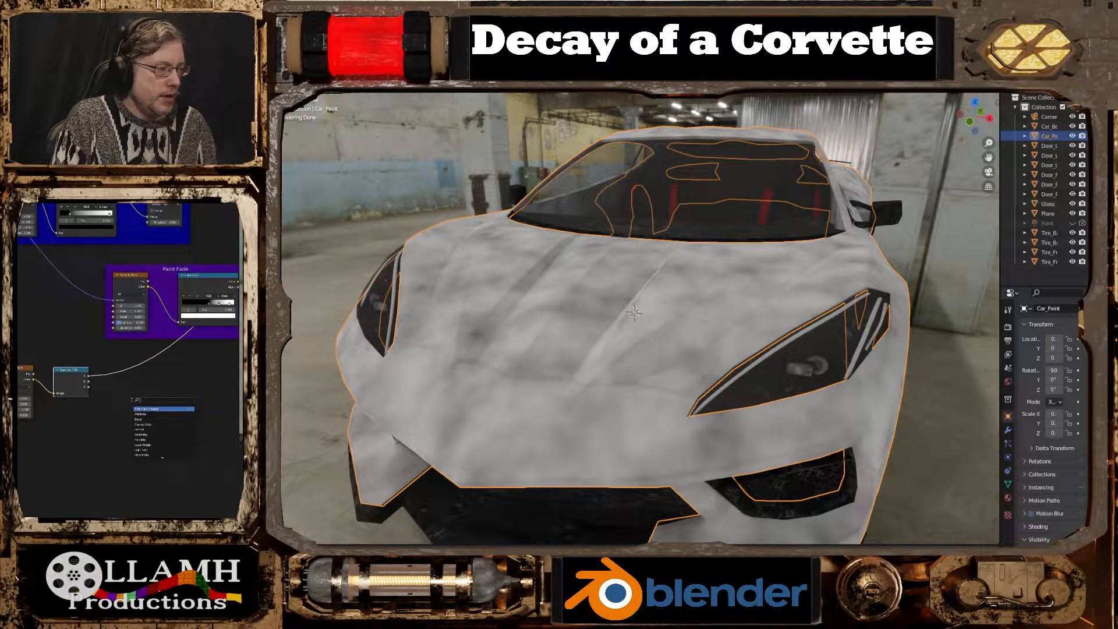
{"action": "type", "text": "math"}
{"action": "key", "text": "Return"}
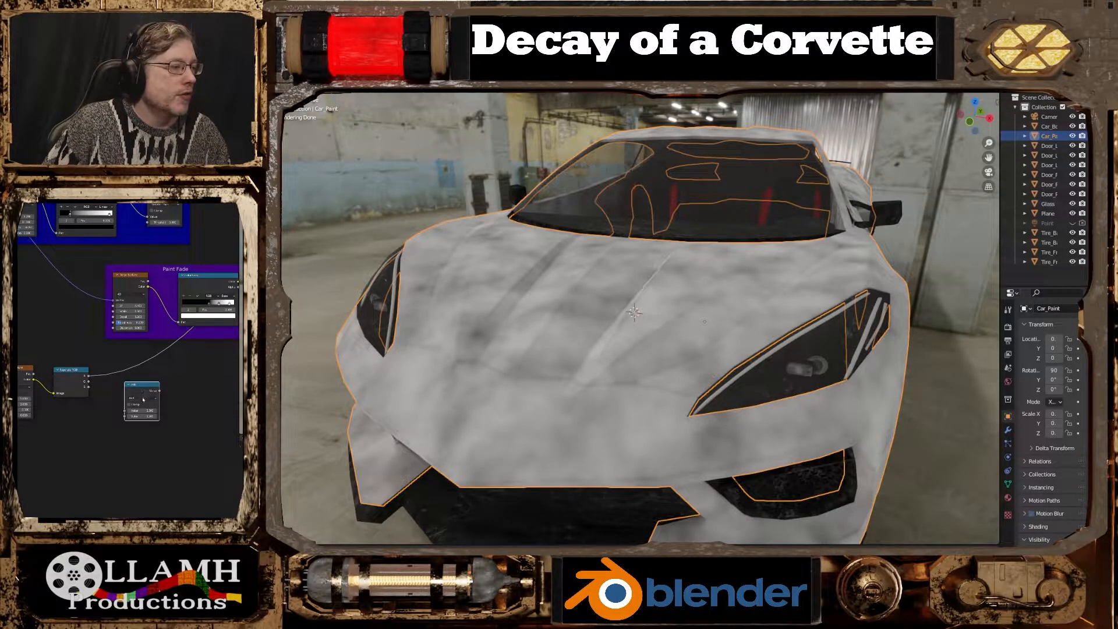
{"action": "left_click", "coordinate": [142, 399]}
{"action": "left_click", "coordinate": [147, 448]}
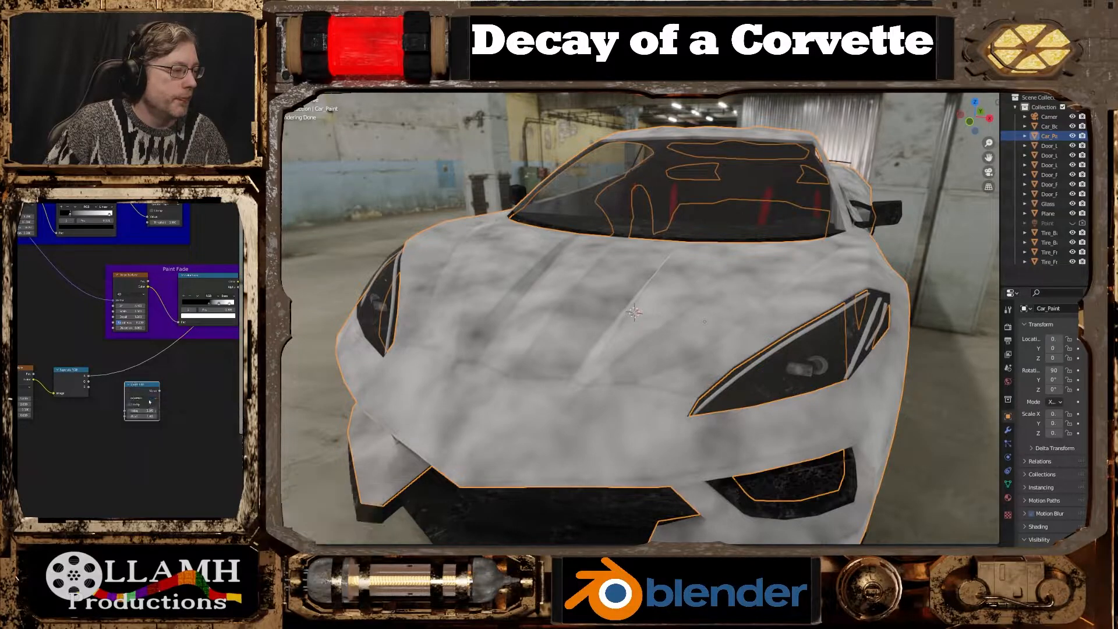
{"action": "left_click_drag", "start_coordinate": [145, 389], "coordinate": [140, 368]}
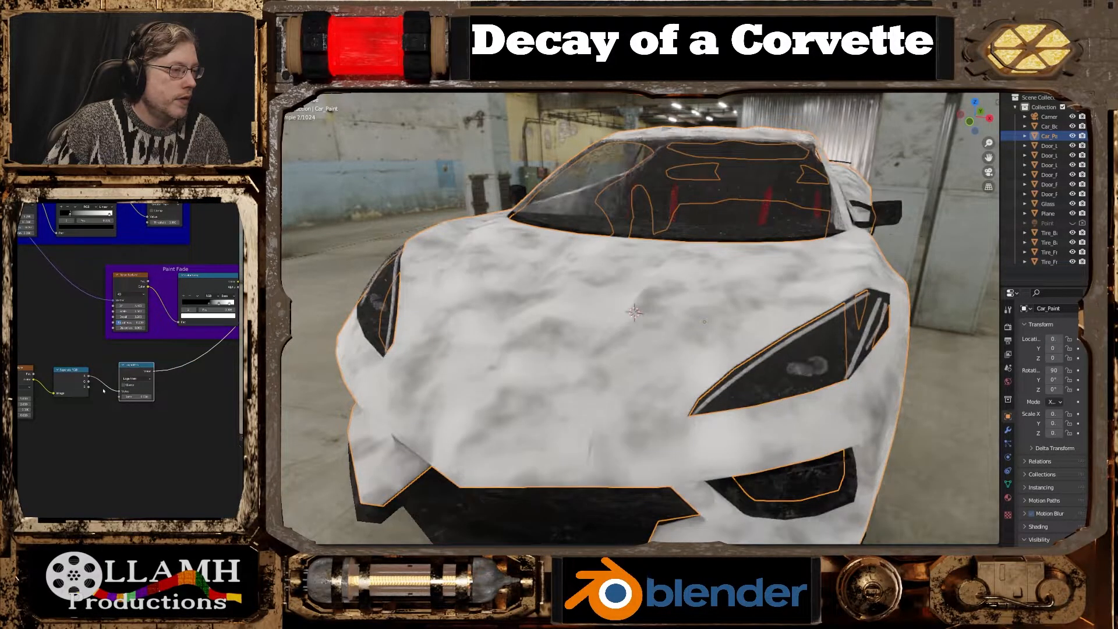
{"action": "left_click_drag", "start_coordinate": [89, 383], "coordinate": [120, 397]}
{"action": "middle_click_drag", "start_coordinate": [589, 413], "coordinate": [613, 391]}
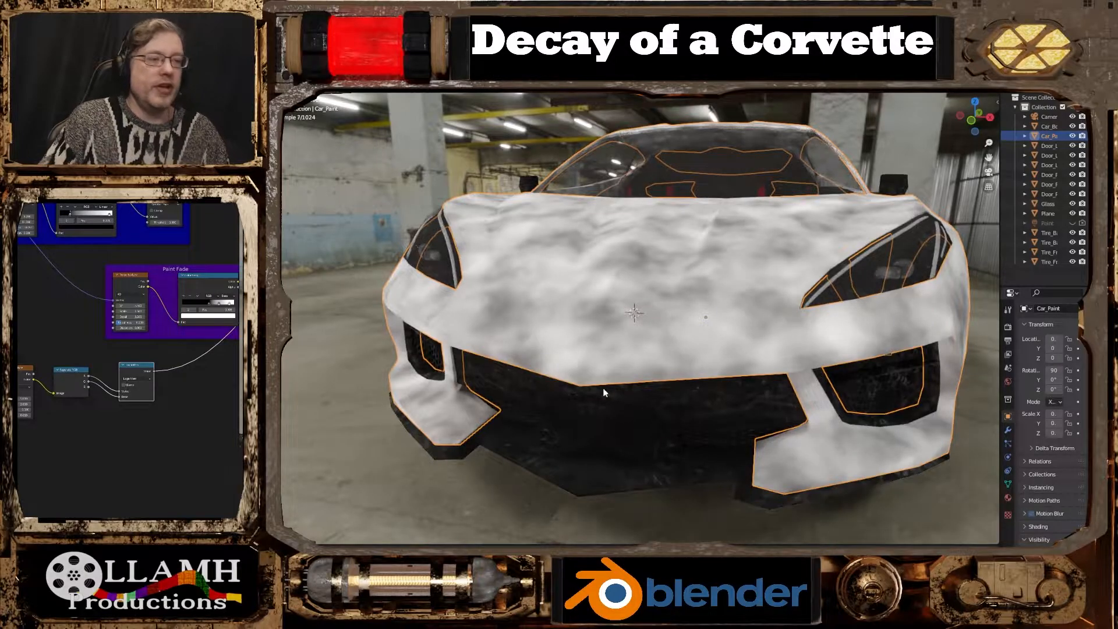
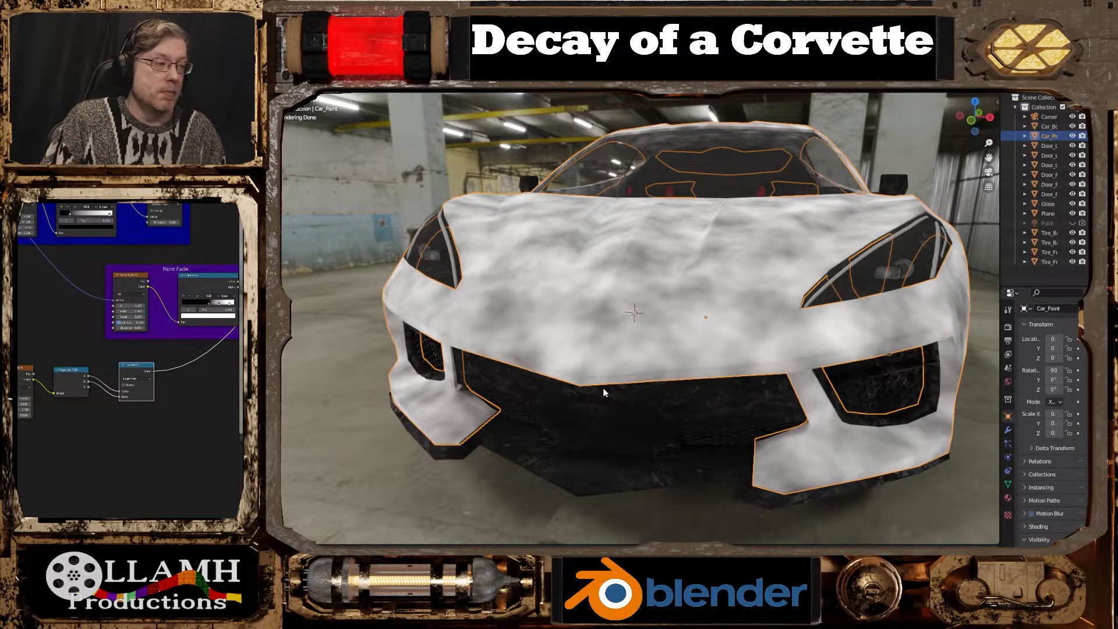
- Set the new Noise Texture's Scale to 3.4 and its Detail to 15
{"action": "middle_click_drag", "start_coordinate": [63, 457], "coordinate": [142, 437]}
{"action": "scroll", "coordinate": [138, 437], "scroll_direction": "up", "scroll_amount": 5}
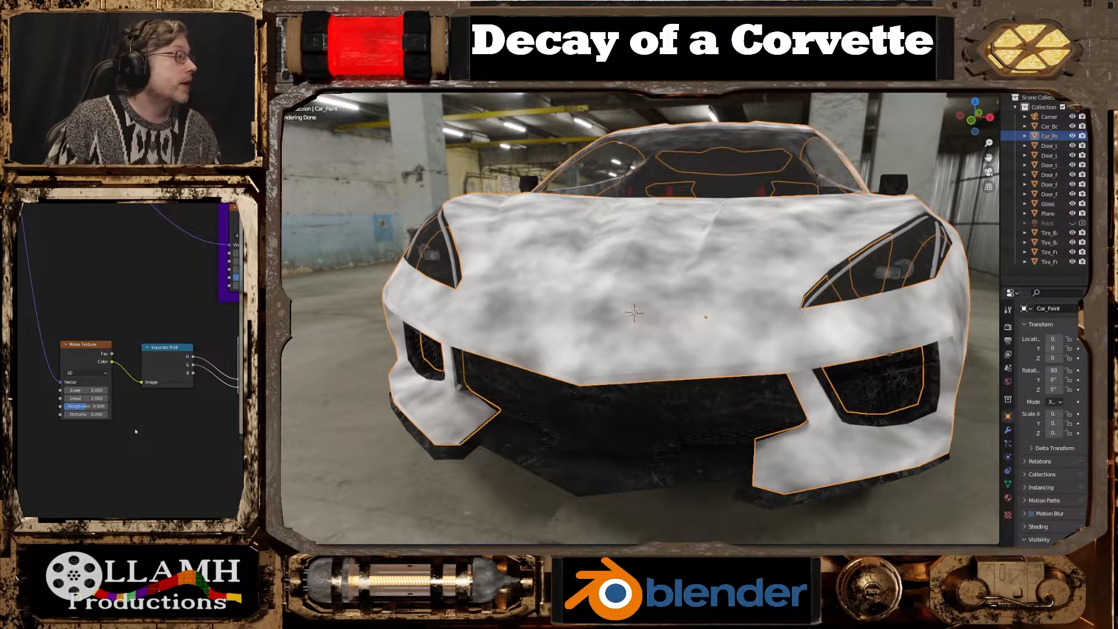
{"action": "left_click", "coordinate": [95, 392]}
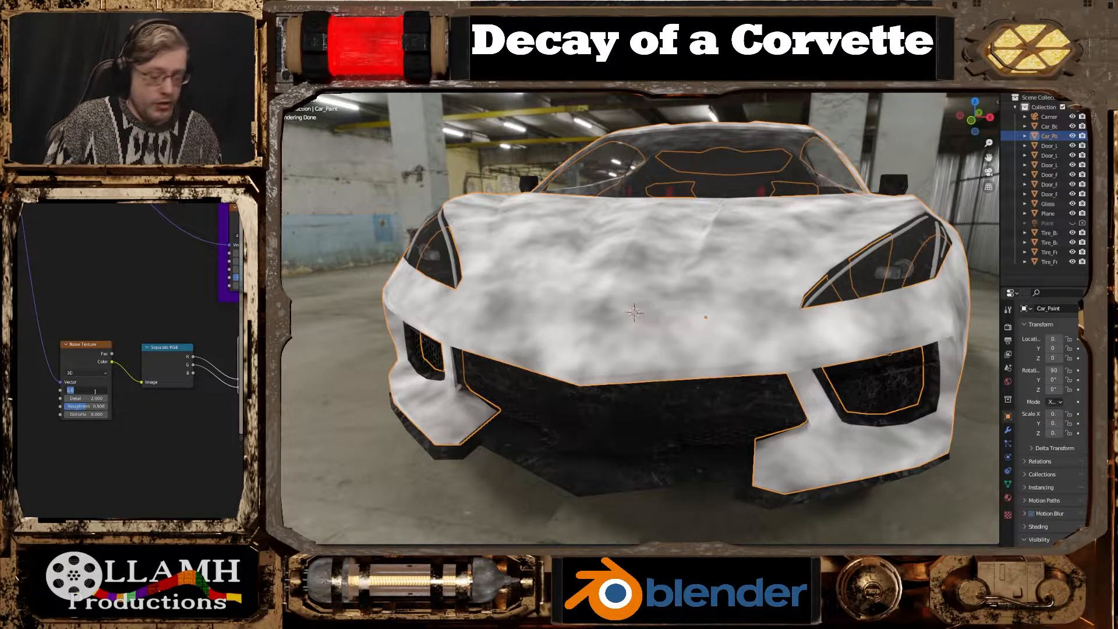
{"action": "type", "text": "3.4"}
{"action": "key", "text": "Return"}
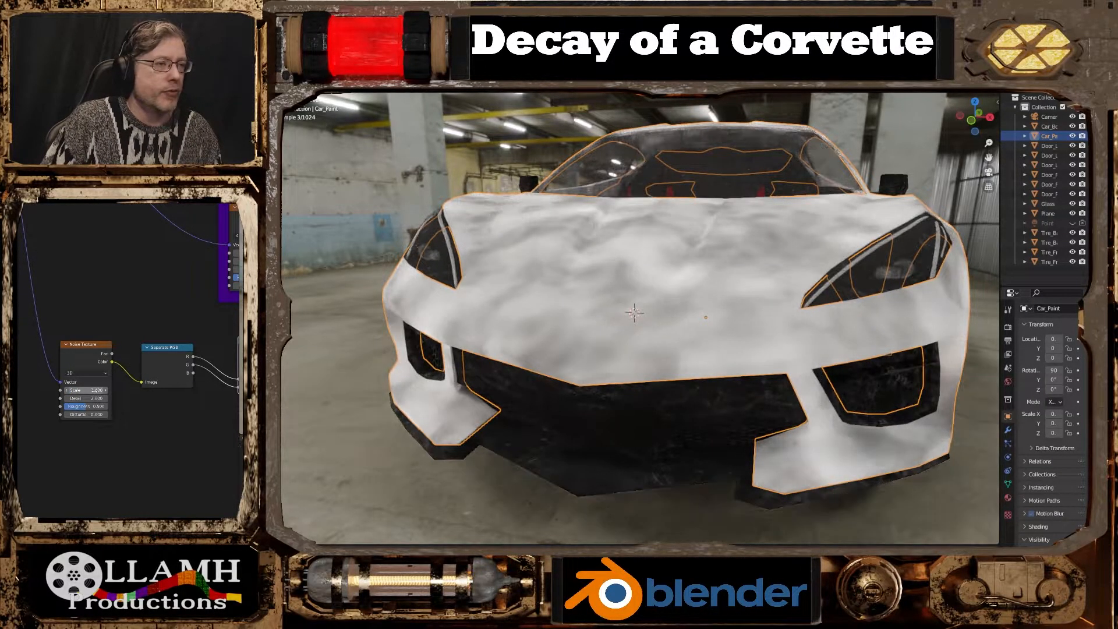
{"action": "left_click", "coordinate": [87, 399]}
{"action": "type", "text": "15"}
{"action": "key", "text": "Return"}
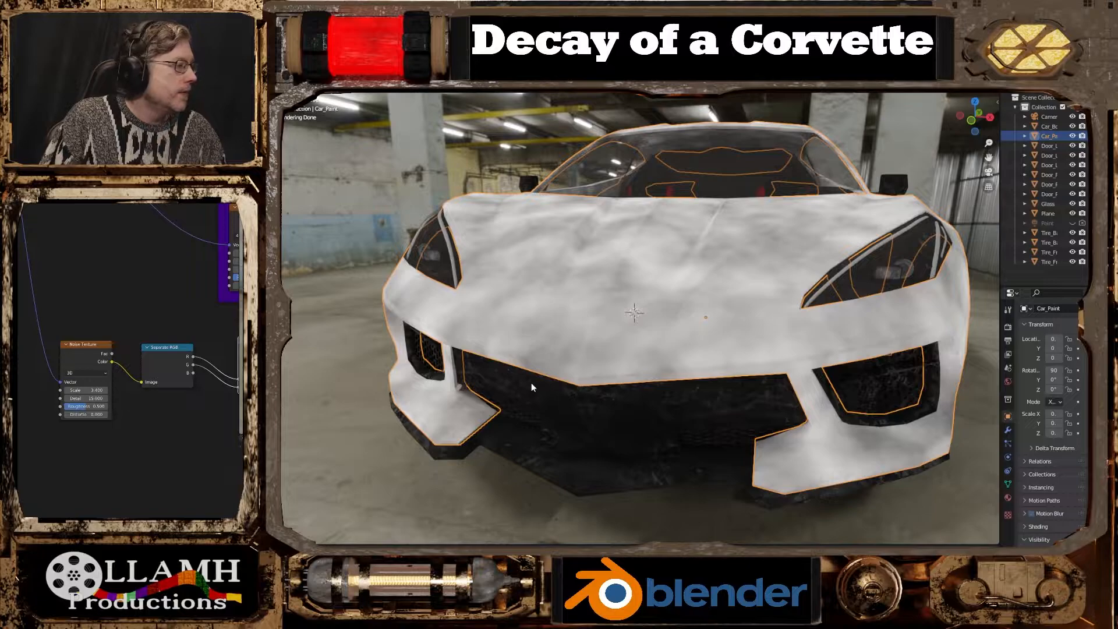
- Set the new Noise Texture's Roughness to 0.85
{"action": "left_click_drag", "start_coordinate": [87, 406], "coordinate": [105, 407]}
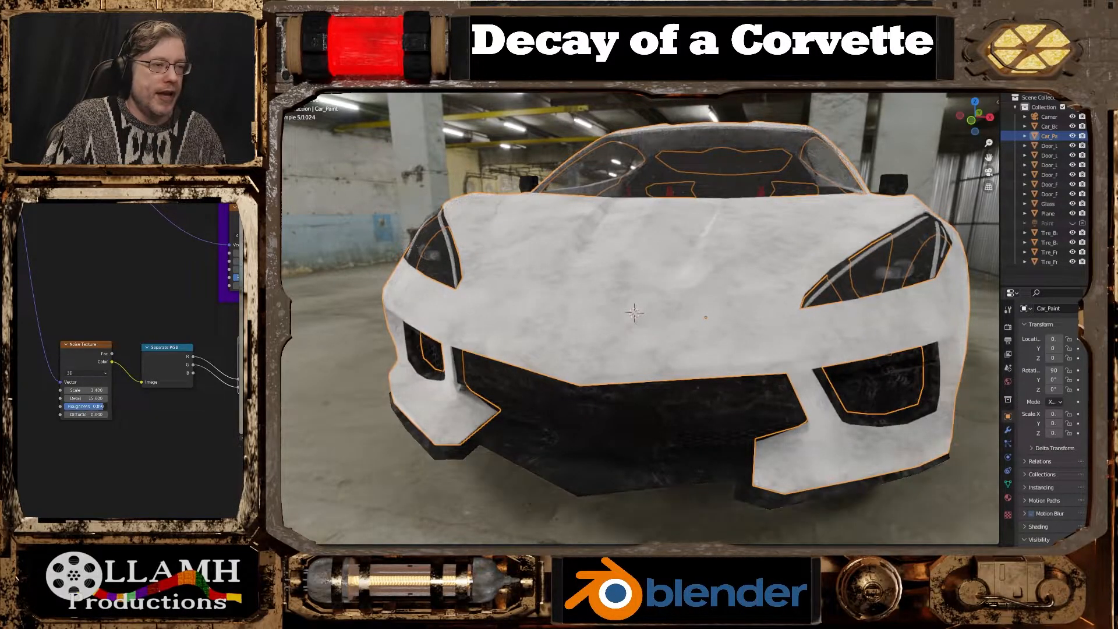
{"action": "scroll", "coordinate": [545, 417], "scroll_direction": "up", "scroll_amount": 5}
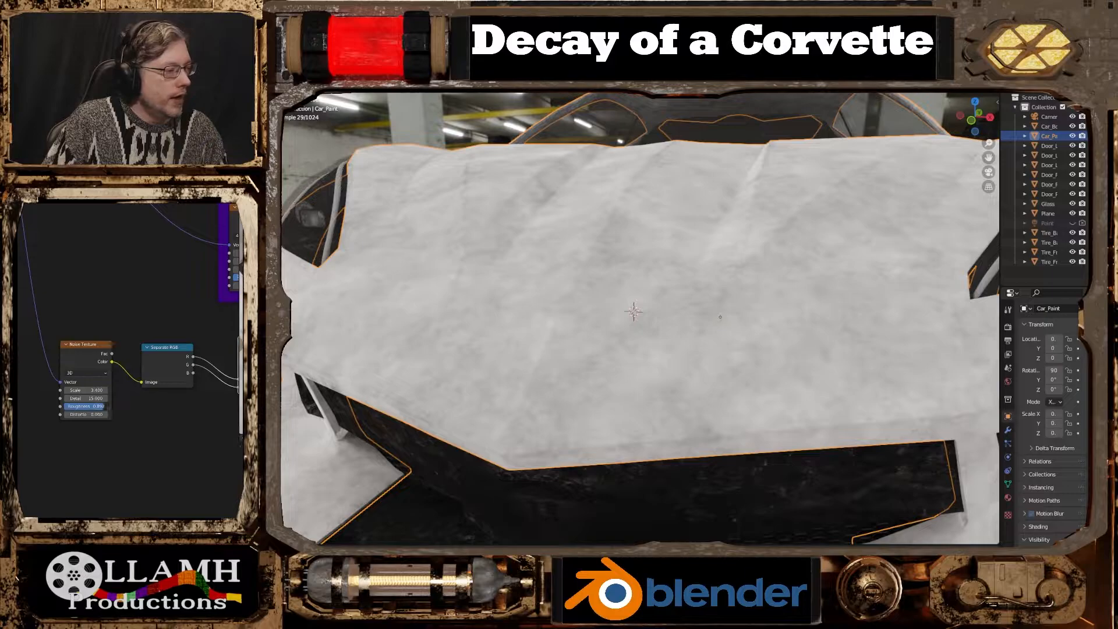
{"action": "left_click", "coordinate": [100, 407]}
{"action": "type", "text": ".85"}
{"action": "key", "text": "Return"}
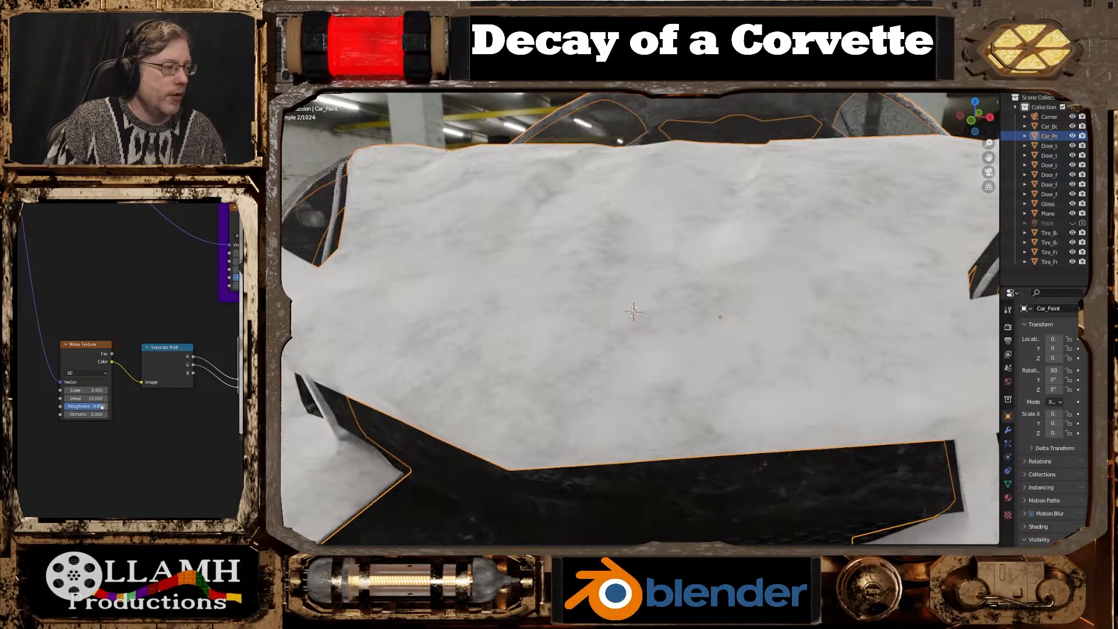
- Add a second Math node set to Divide and insert it on the link after the Logarithm node
{"action": "scroll", "coordinate": [212, 417], "scroll_direction": "down", "scroll_amount": 2}
{"action": "middle_click_drag", "start_coordinate": [199, 412], "coordinate": [43, 424]}
{"action": "scroll", "coordinate": [148, 396], "scroll_direction": "down", "scroll_amount": 2}
{"action": "mouse_move", "coordinate": [148, 395]}
{"action": "middle_mouse_down"}
{"action": "mouse_move", "coordinate": [109, 407]}
{"action": "mouse_move", "coordinate": [130, 420]}
{"action": "middle_mouse_up"}
{"action": "scroll", "coordinate": [124, 406], "scroll_direction": "down", "scroll_amount": 1}
{"action": "key", "text": "shift+a"}
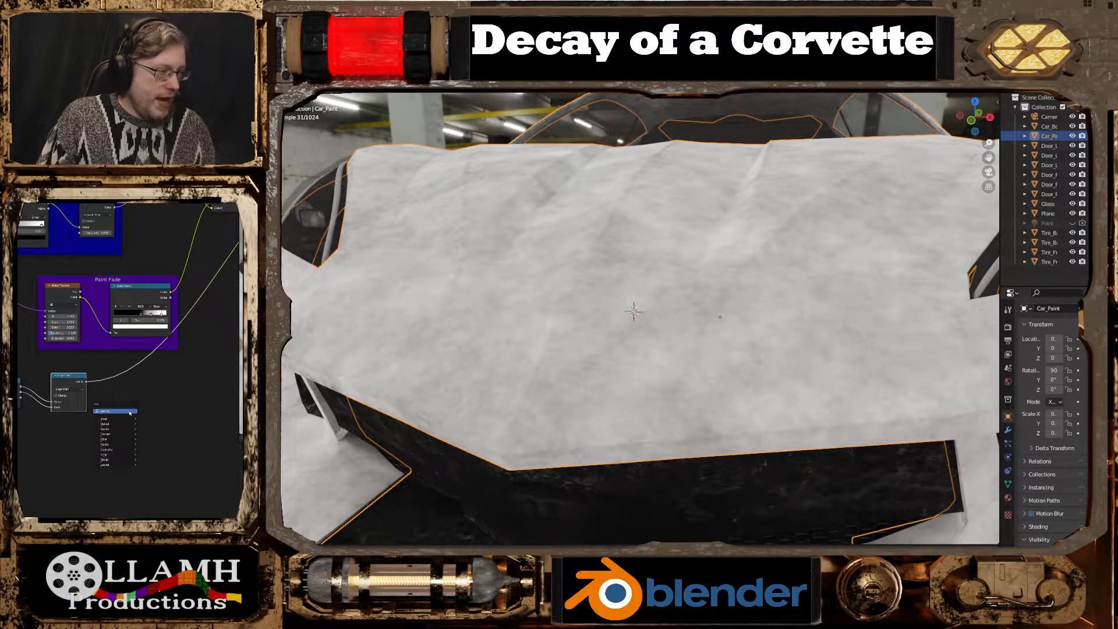
{"action": "type", "text": "math"}
{"action": "key", "text": "Return"}
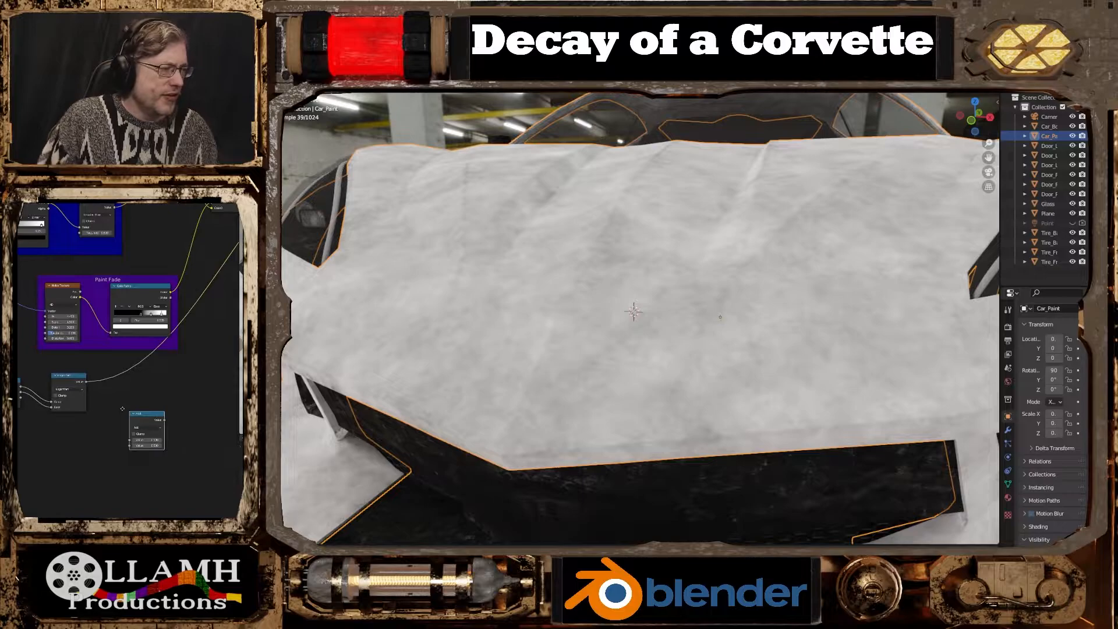
{"action": "left_click", "coordinate": [109, 372]}
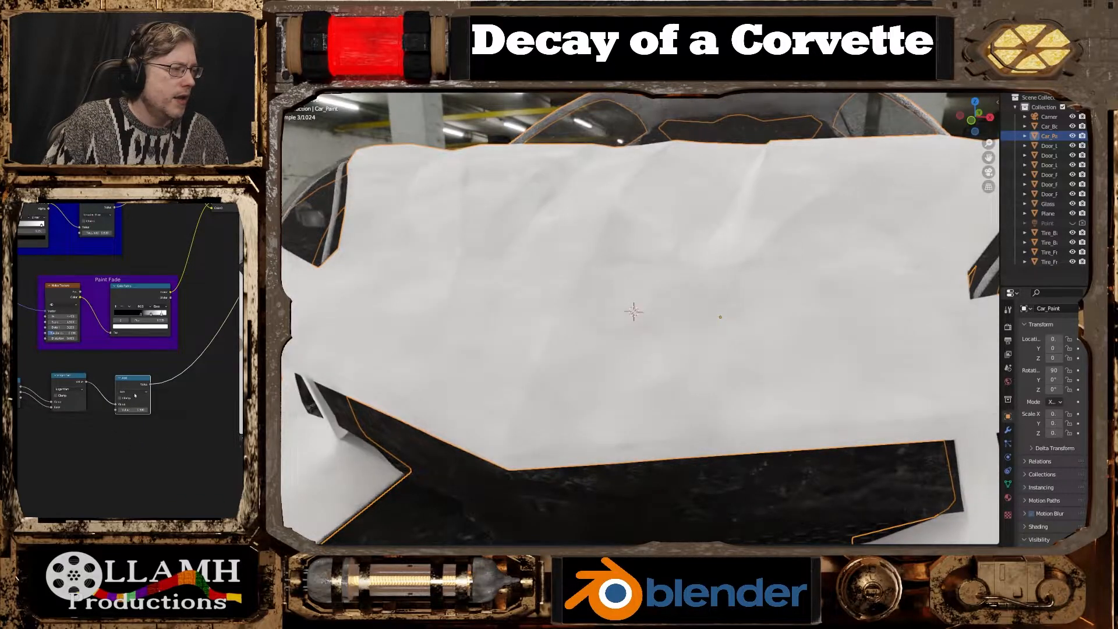
{"action": "left_click", "coordinate": [133, 391]}
{"action": "left_click", "coordinate": [154, 426]}
{"action": "scroll", "coordinate": [129, 347], "scroll_direction": "down", "scroll_amount": 1}
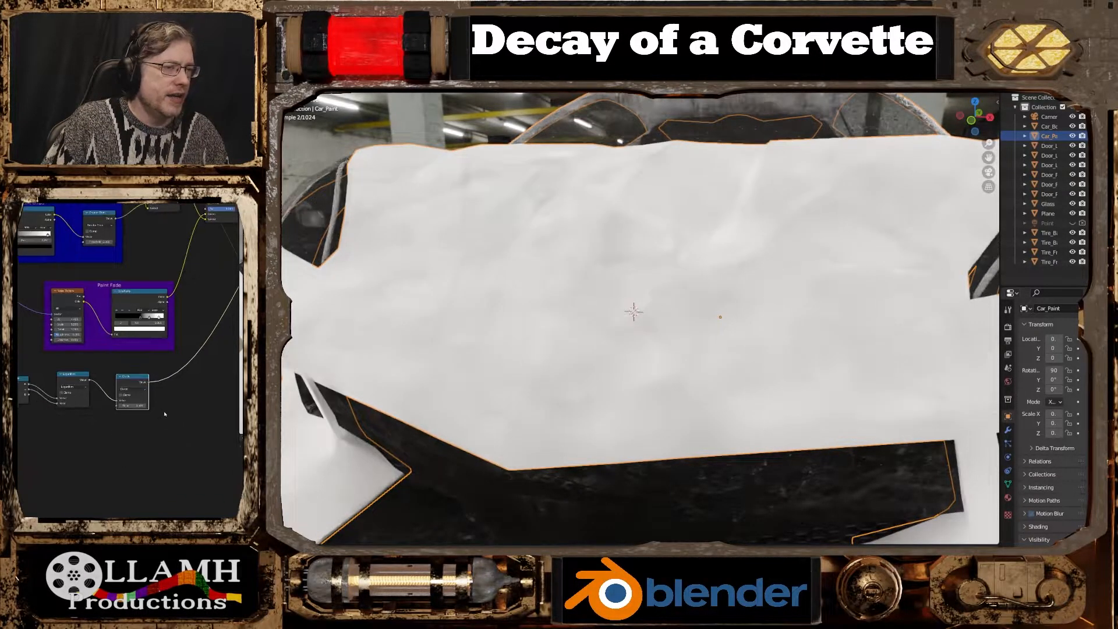
- Set the Divide node's divisor to 1.4
{"action": "scroll", "coordinate": [459, 424], "scroll_direction": "down", "scroll_amount": 8}
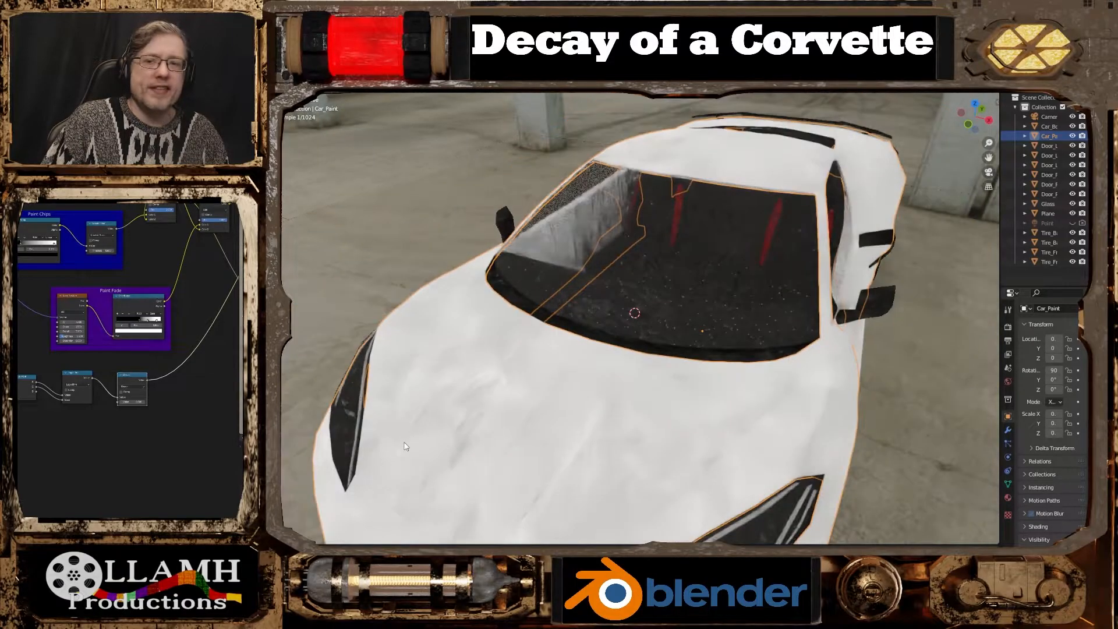
{"action": "scroll", "coordinate": [175, 398], "scroll_direction": "up", "scroll_amount": 1}
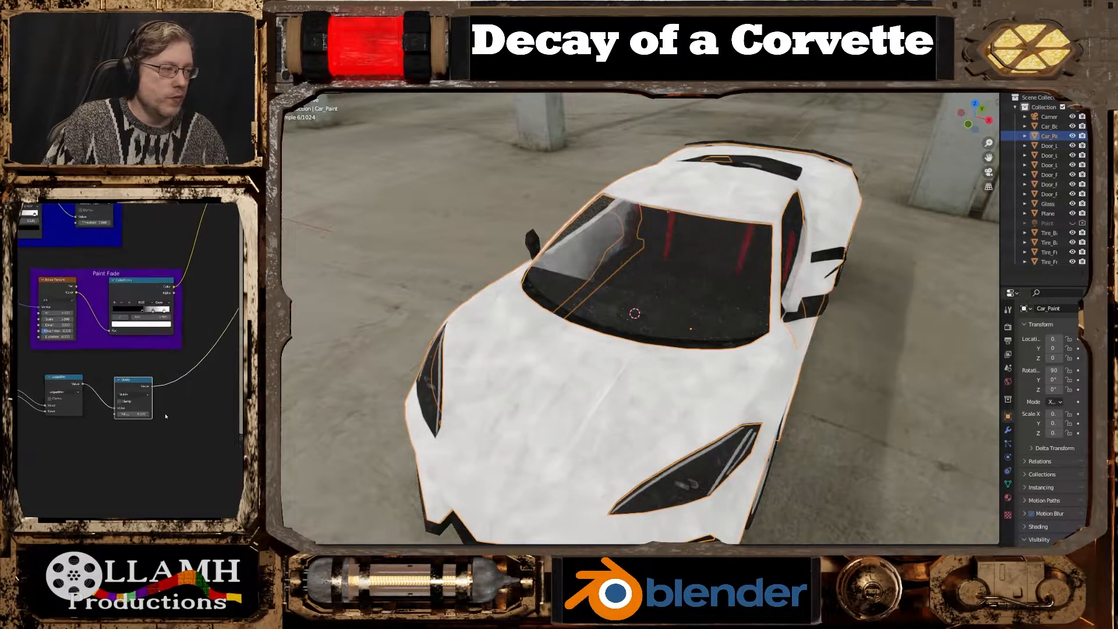
{"action": "mouse_move", "coordinate": [133, 414]}
{"action": "left_mouse_down"}
{"action": "mouse_move", "coordinate": [181, 414]}
{"action": "mouse_move", "coordinate": [134, 415]}
{"action": "mouse_move", "coordinate": [153, 414]}
{"action": "left_mouse_up"}
{"action": "left_click", "coordinate": [136, 414]}
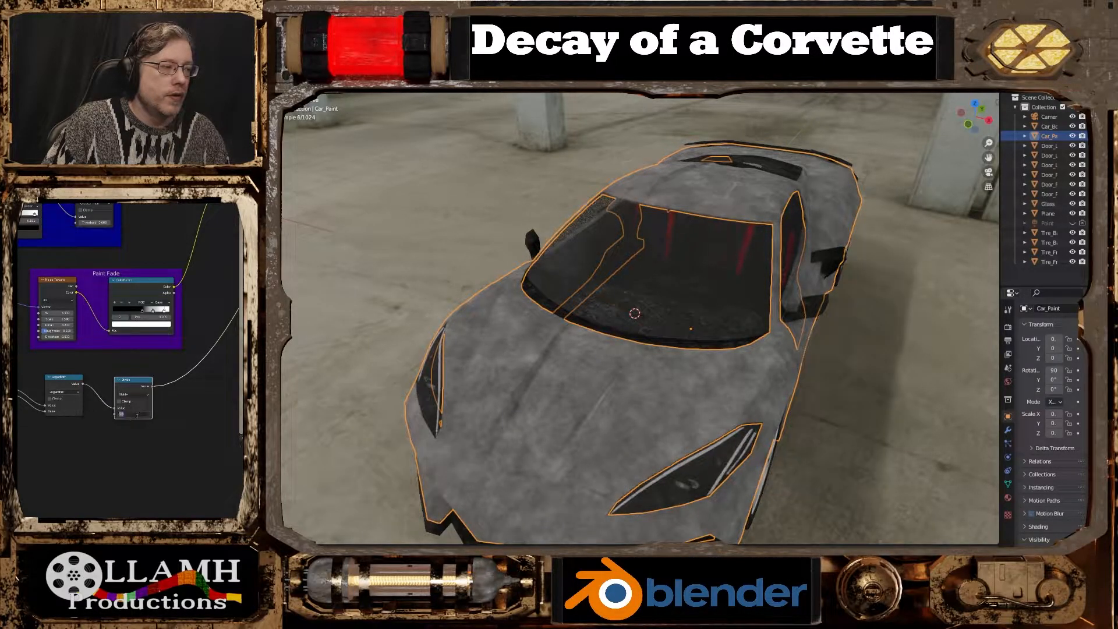
{"action": "type", "text": "1.4"}
{"action": "key", "text": "Return"}
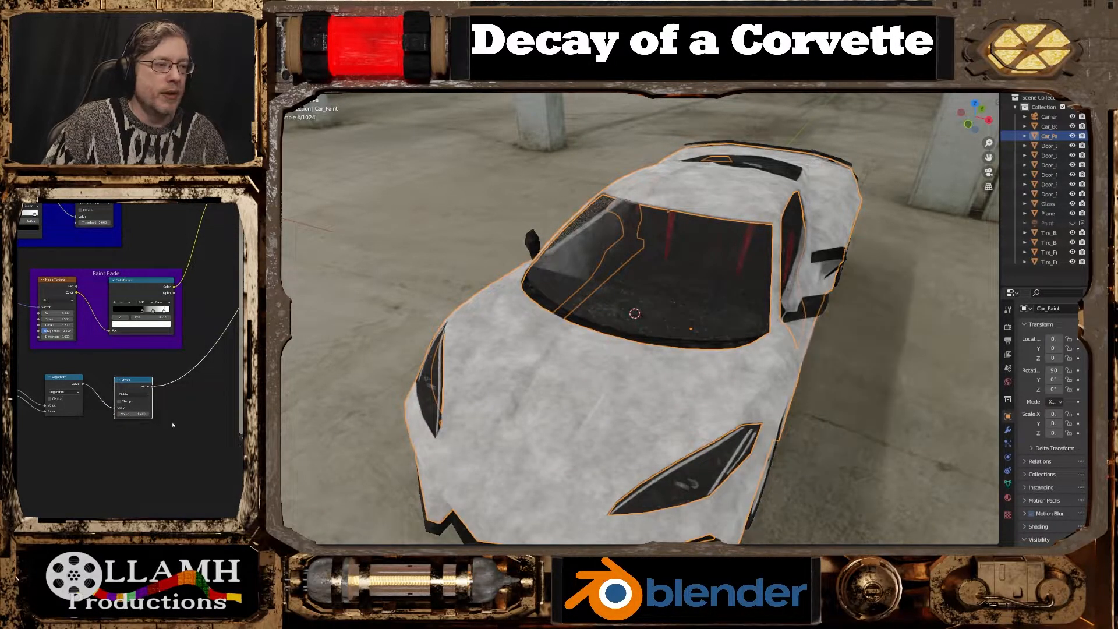
- Insert a ColorRamp after the Divide node and move its black stop to position 0.200
{"action": "middle_click_drag", "start_coordinate": [202, 406], "coordinate": [114, 406]}
{"action": "key", "text": "shift+a"}
{"action": "type", "text": "ramp"}
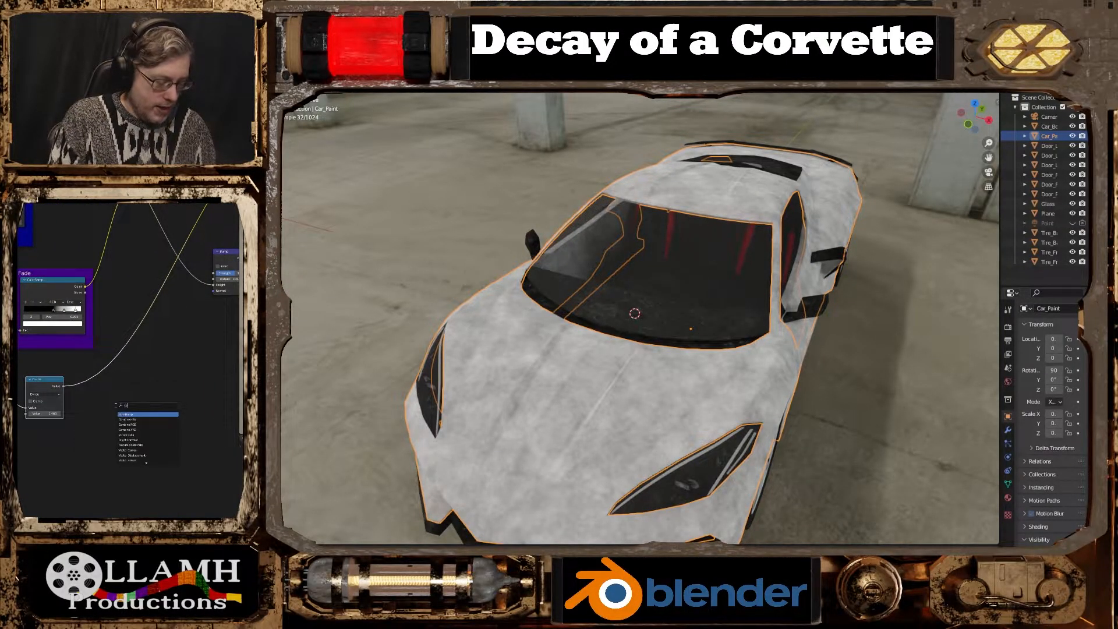
{"action": "key", "text": "Return"}
{"action": "left_click", "coordinate": [86, 367]}
{"action": "scroll", "coordinate": [187, 434], "scroll_direction": "up", "scroll_amount": 2}
{"action": "middle_click_drag", "start_coordinate": [187, 433], "coordinate": [206, 409]}
{"action": "scroll", "coordinate": [205, 408], "scroll_direction": "up", "scroll_amount": 2}
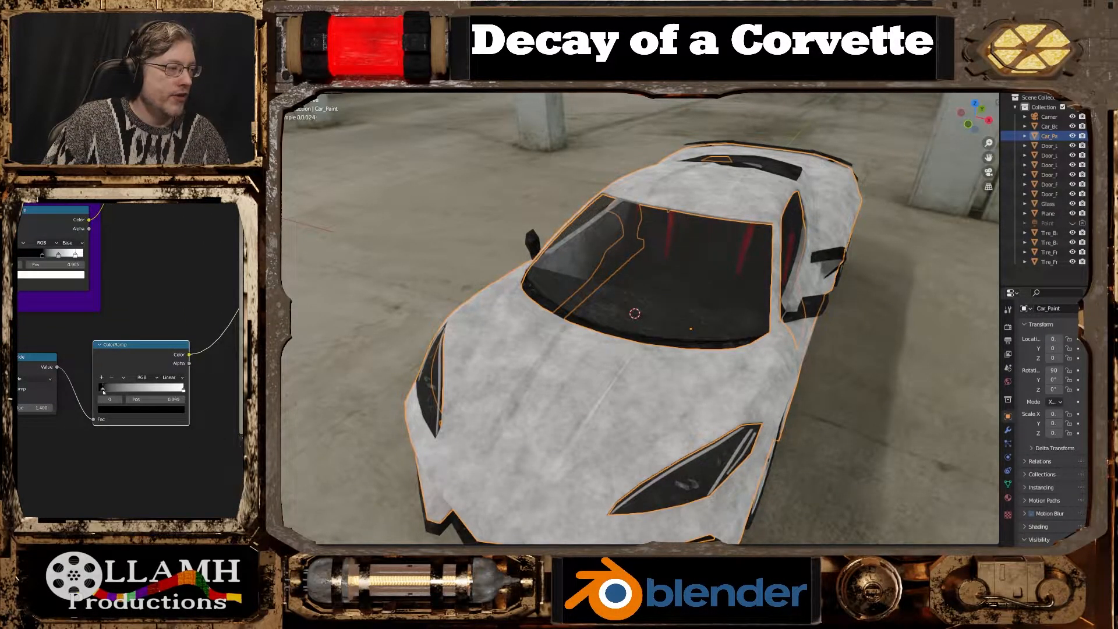
{"action": "left_click_drag", "start_coordinate": [102, 392], "coordinate": [115, 392]}
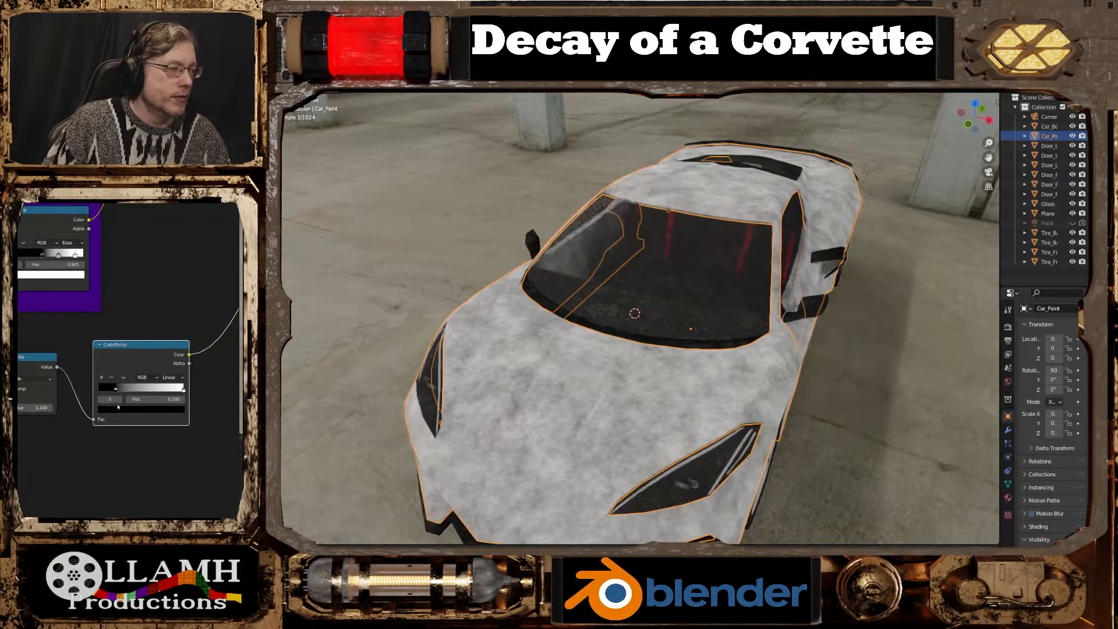
- Recolor the ColorRamp's black stop to a very dark brown with hue 0.05 and saturation 0.7
{"action": "left_click", "coordinate": [120, 410]}
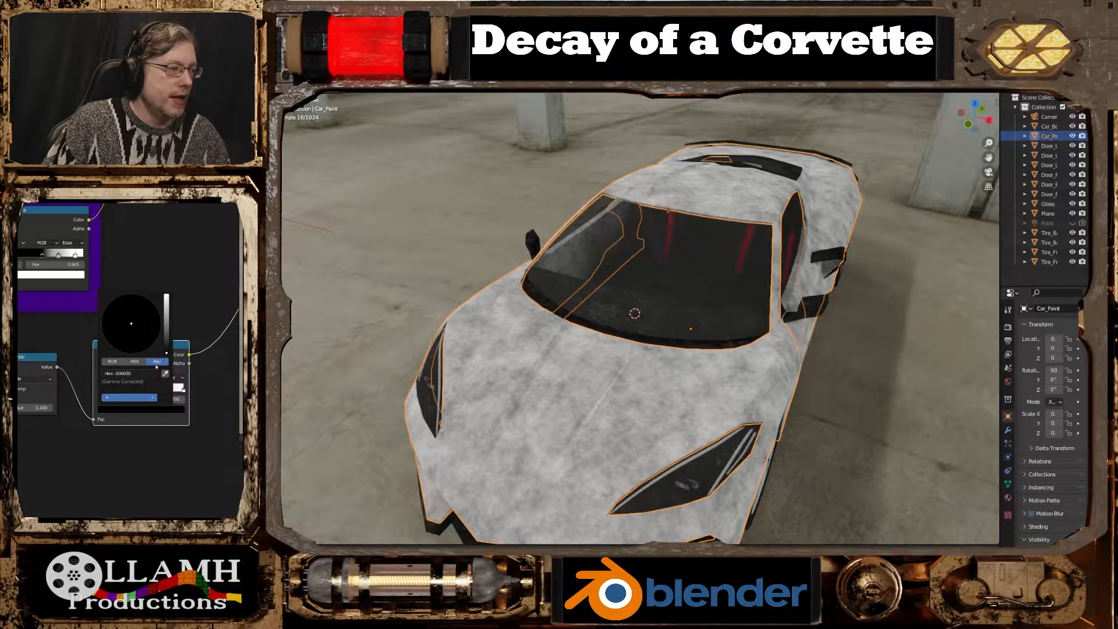
{"action": "left_click", "coordinate": [134, 362]}
{"action": "left_click", "coordinate": [134, 373]}
{"action": "type", "text": "0.05"}
{"action": "key", "text": "Tab"}
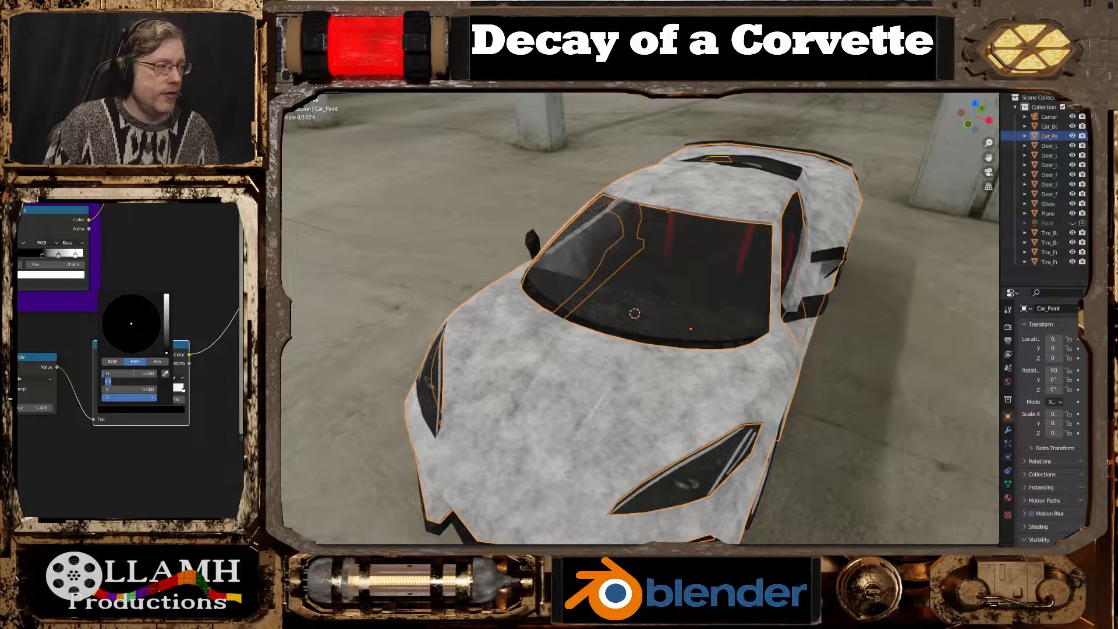
{"action": "type", "text": "0.7"}
{"action": "key", "text": "Tab"}
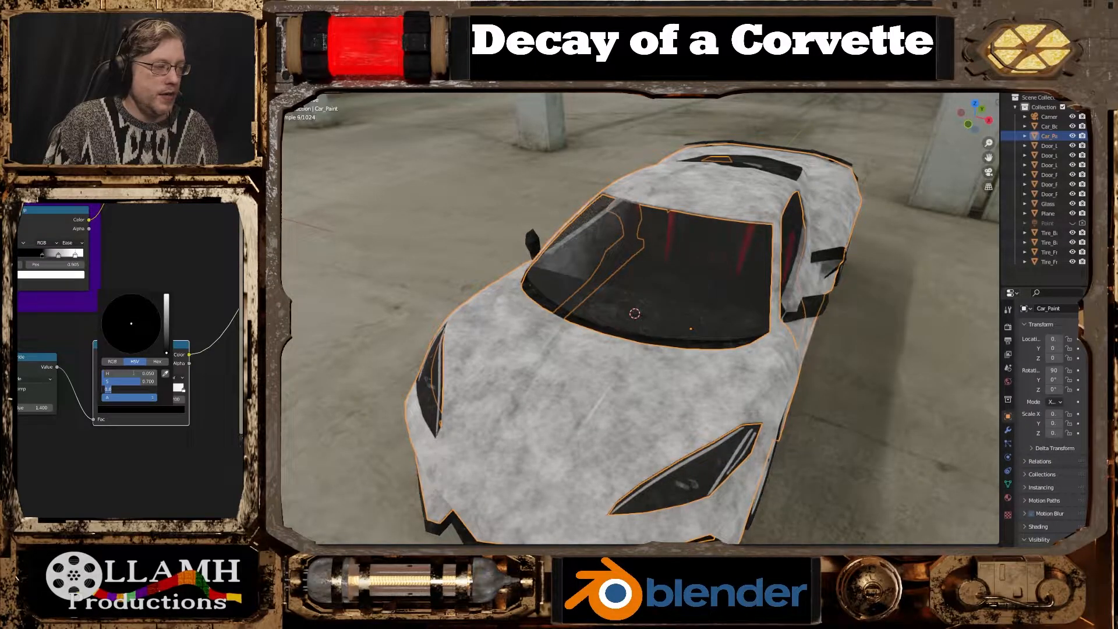
{"action": "key", "text": "Return"}
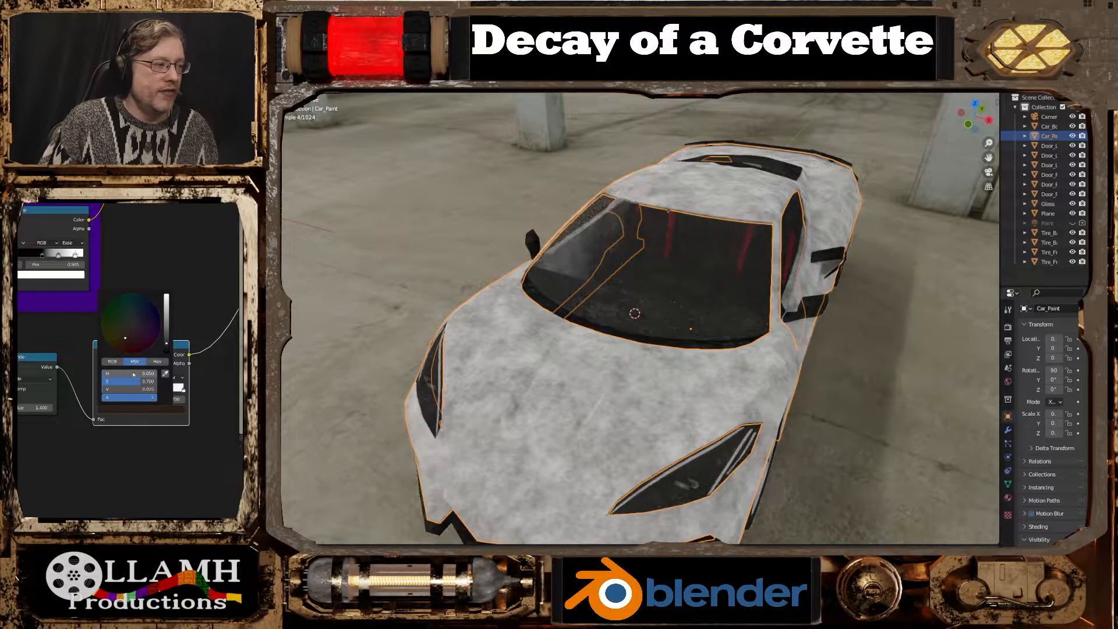
- Move the ColorRamp's dark brown stop to about position 0.34
{"action": "scroll", "coordinate": [587, 429], "scroll_direction": "up", "scroll_amount": 2}
{"action": "middle_click_drag", "start_coordinate": [587, 428], "coordinate": [578, 428]}
{"action": "scroll", "coordinate": [579, 429], "scroll_direction": "up", "scroll_amount": 2}
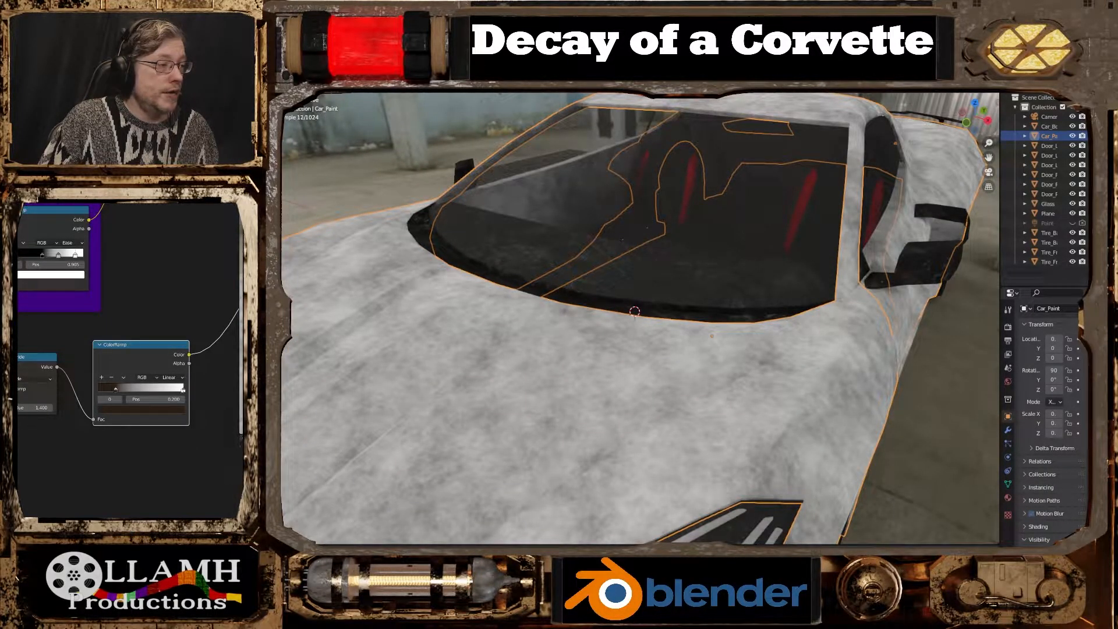
{"action": "mouse_move", "coordinate": [116, 391]}
{"action": "left_mouse_down"}
{"action": "mouse_move", "coordinate": [152, 388]}
{"action": "mouse_move", "coordinate": [127, 388]}
{"action": "left_mouse_up"}
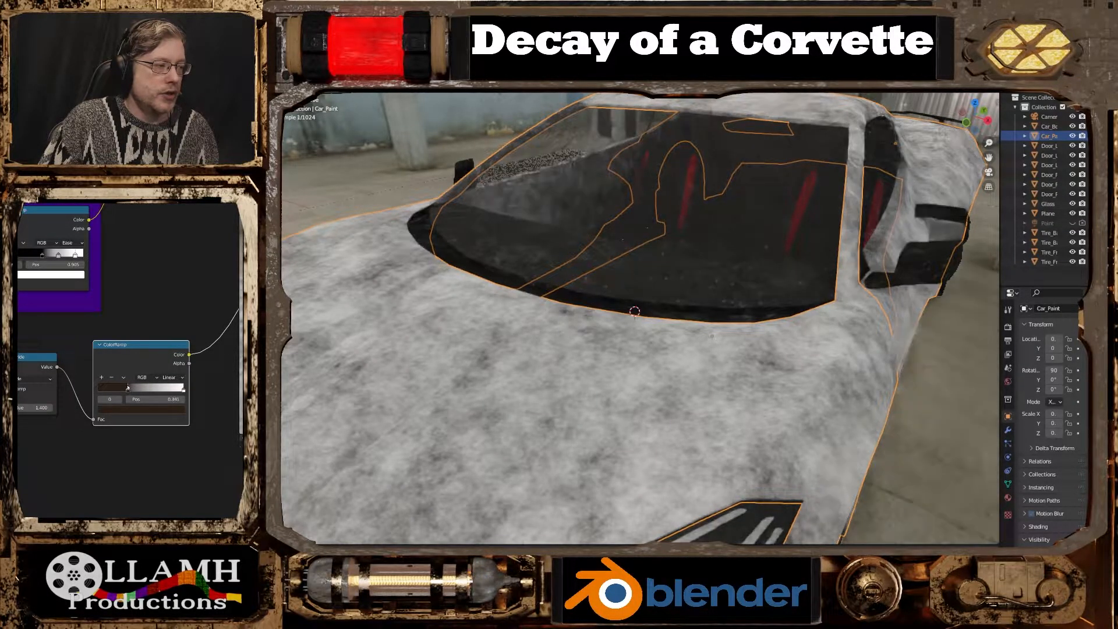
- Add a dark brown stop with saturation 0.7 and value 0.05 to the rust ColorRamp and place it at about 0.52
{"action": "left_click", "coordinate": [102, 377]}
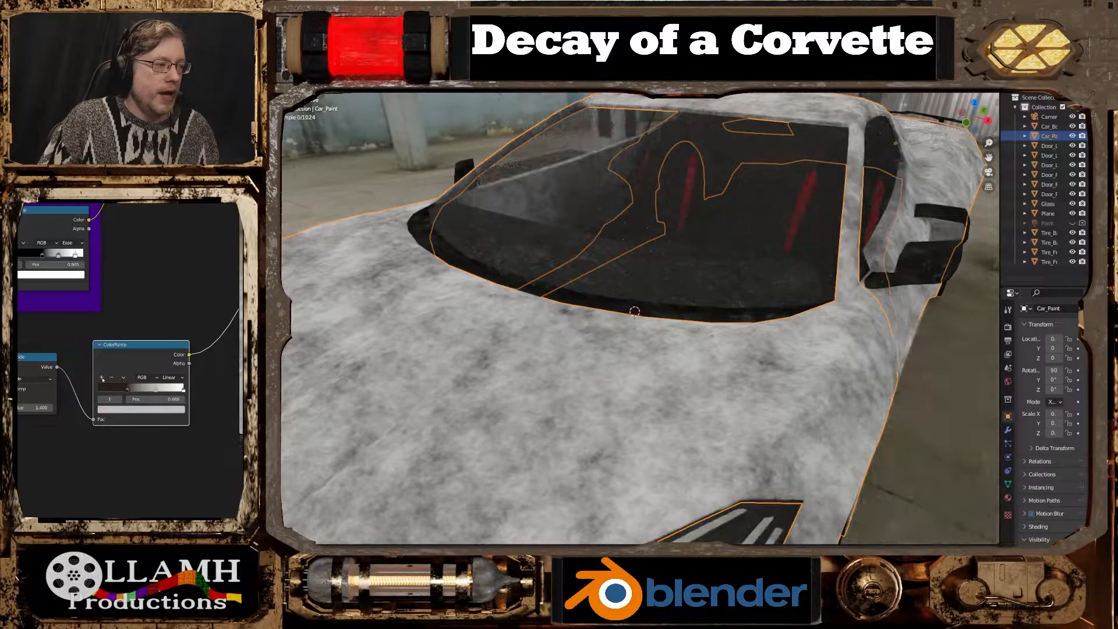
{"action": "left_click", "coordinate": [154, 410]}
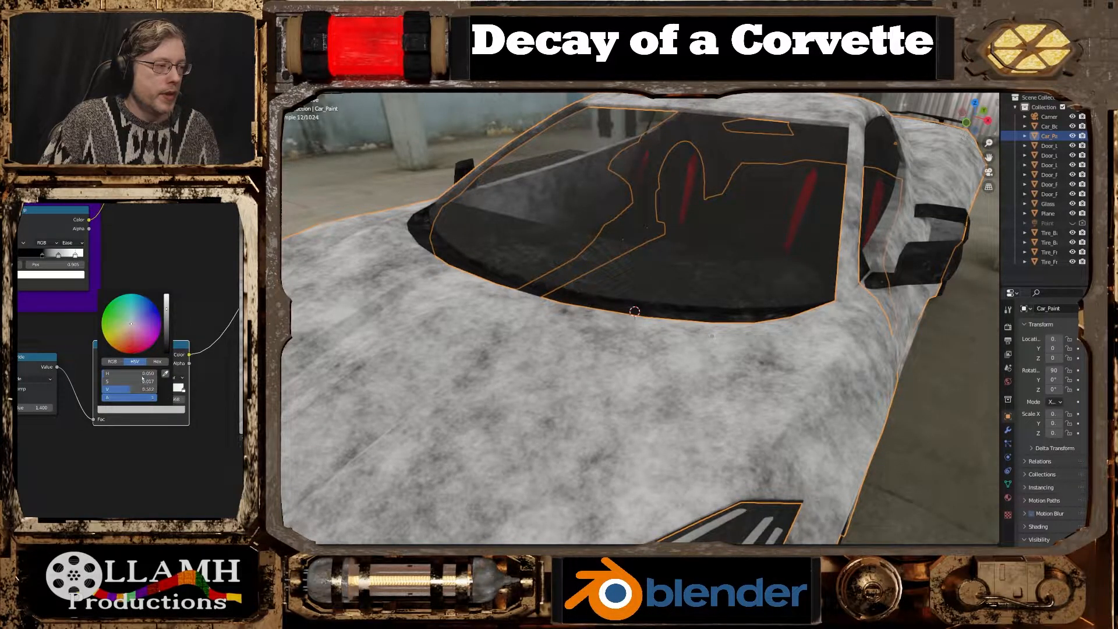
{"action": "left_click", "coordinate": [144, 382]}
{"action": "key", "text": "BackSpace"}
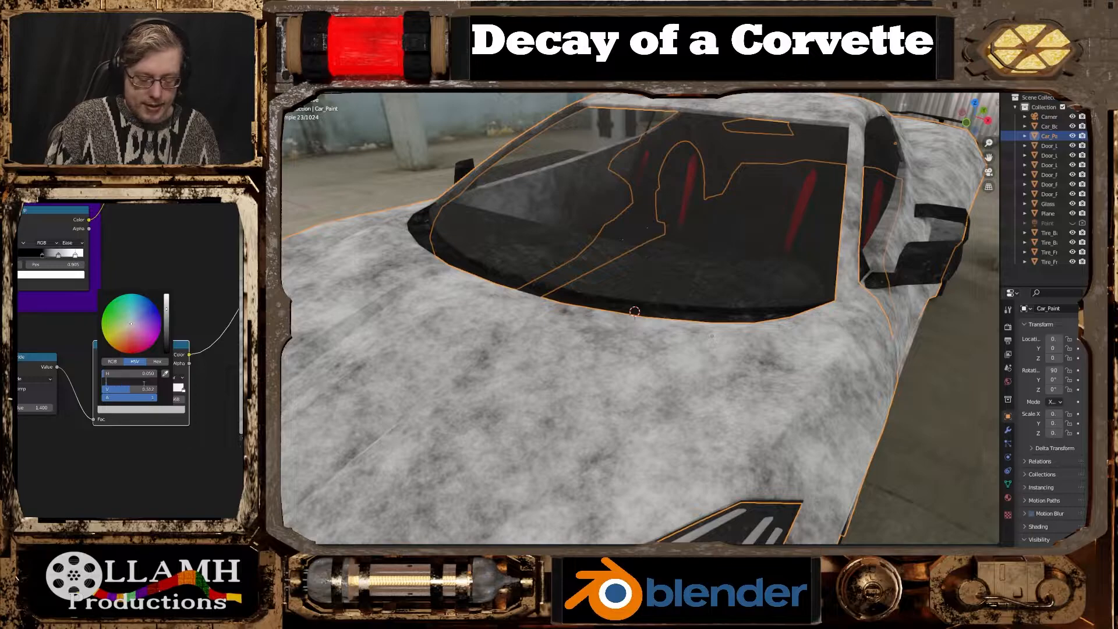
{"action": "type", "text": ".7"}
{"action": "key", "text": "Tab"}
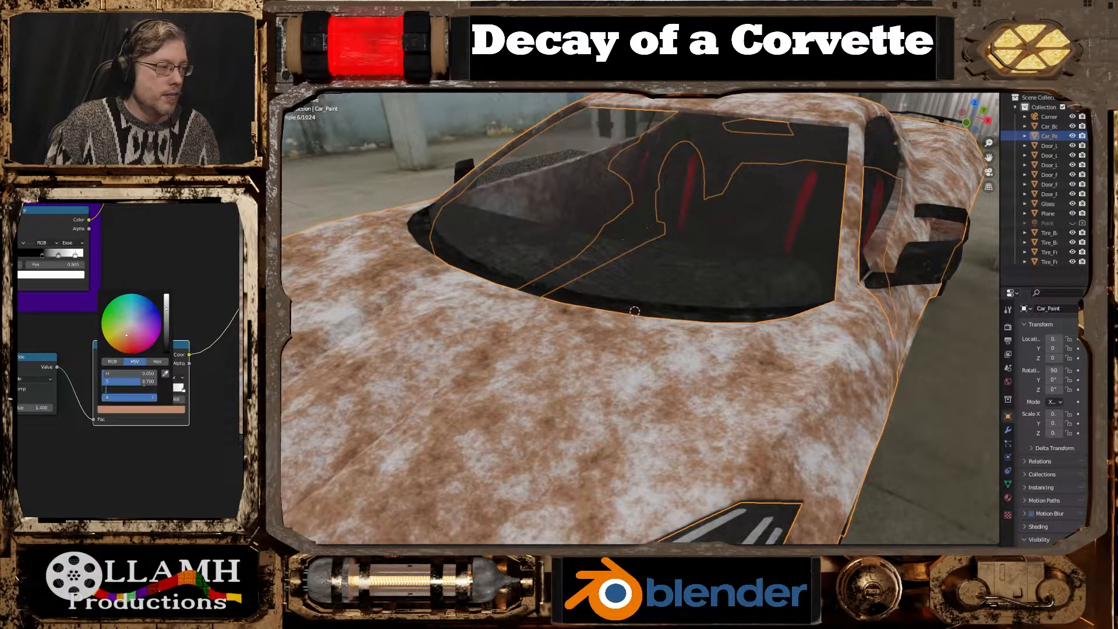
{"action": "type", "text": ".05"}
{"action": "key", "text": "Return"}
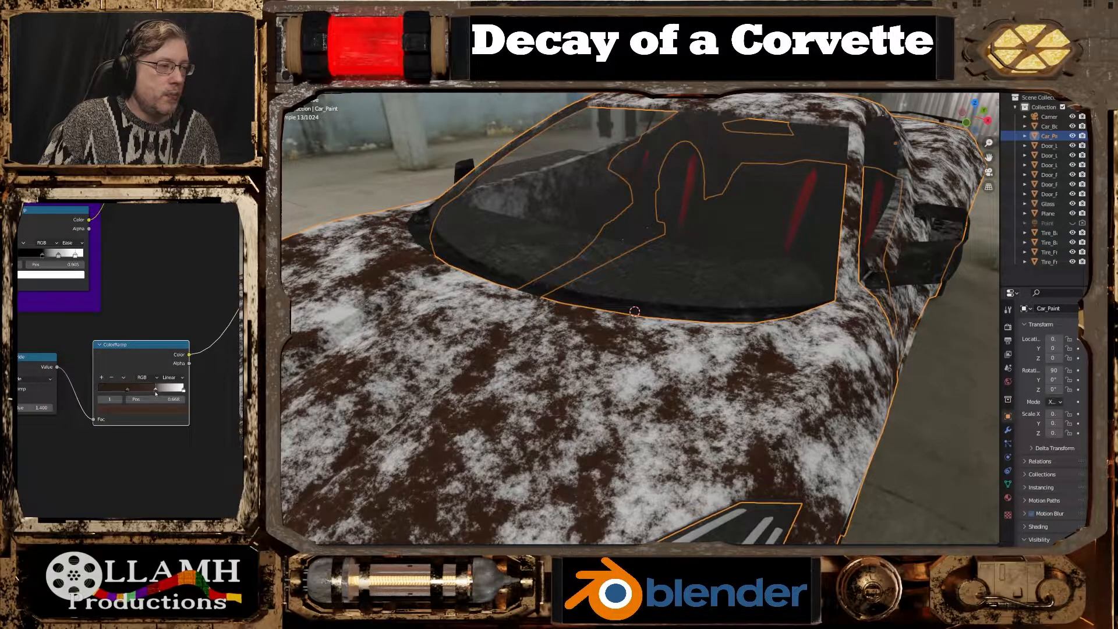
{"action": "left_click_drag", "start_coordinate": [156, 391], "coordinate": [144, 389]}
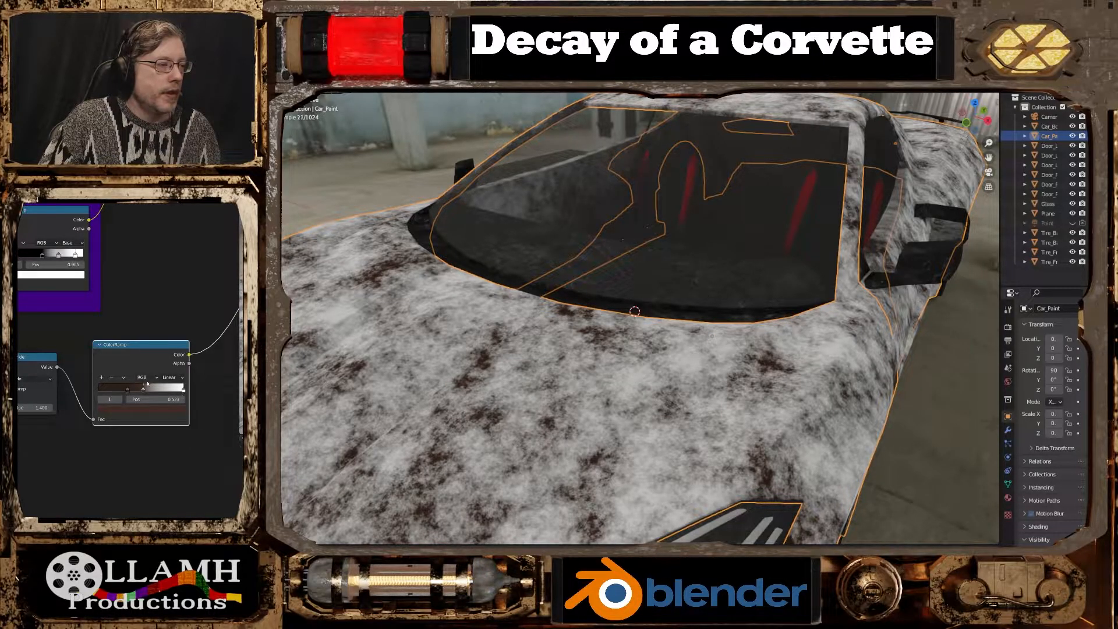
- Add another brown stop with saturation 0.7 and value 0.075 to the rust ColorRamp and move it to about 0.834
{"action": "left_click", "coordinate": [101, 377]}
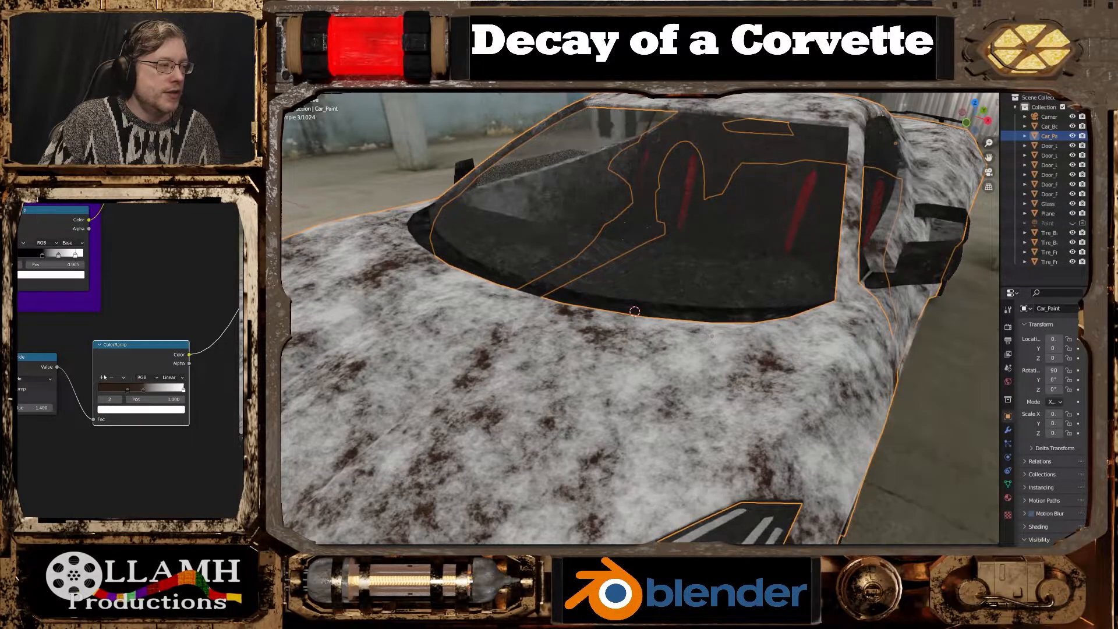
{"action": "left_click", "coordinate": [141, 410]}
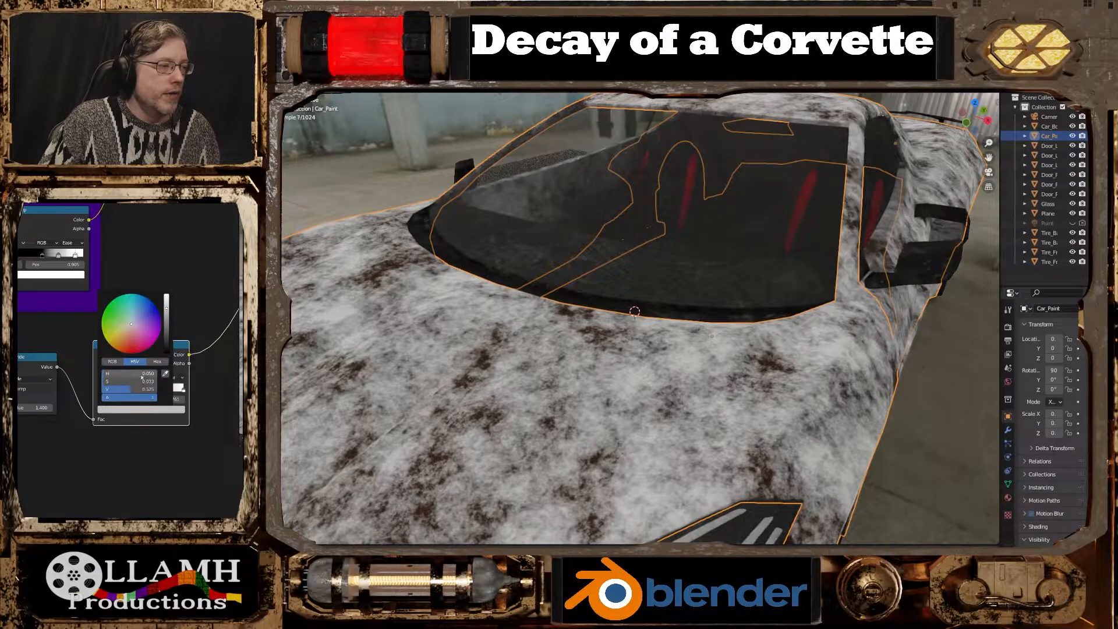
{"action": "left_click", "coordinate": [141, 382]}
{"action": "type", "text": ".7"}
{"action": "key", "text": "Tab"}
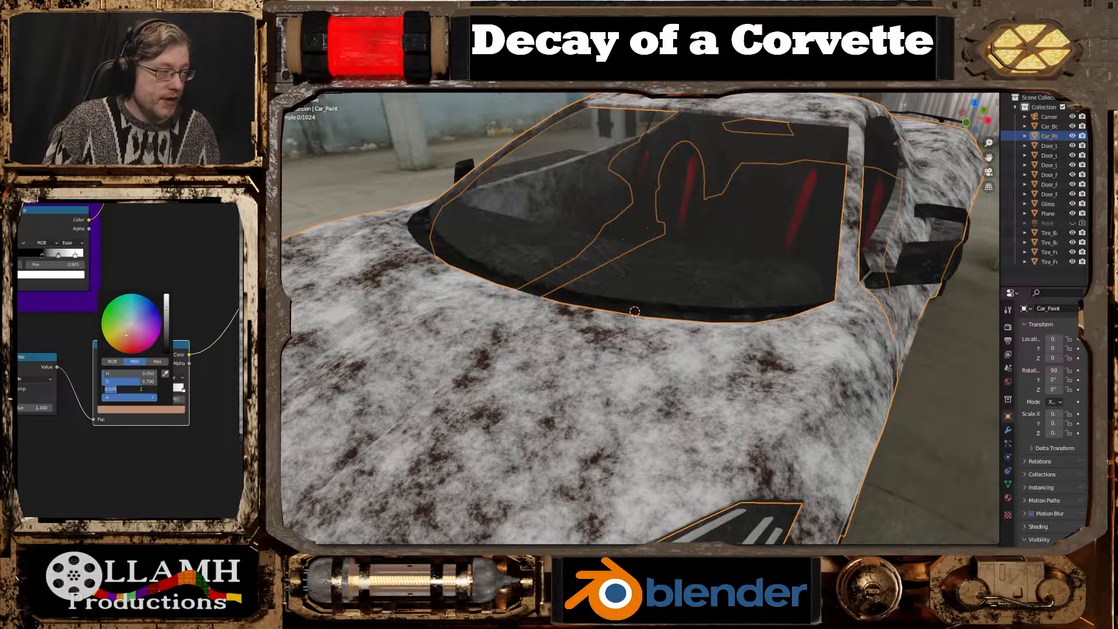
{"action": "key", "text": "BackSpace"}
{"action": "type", "text": ".07"}
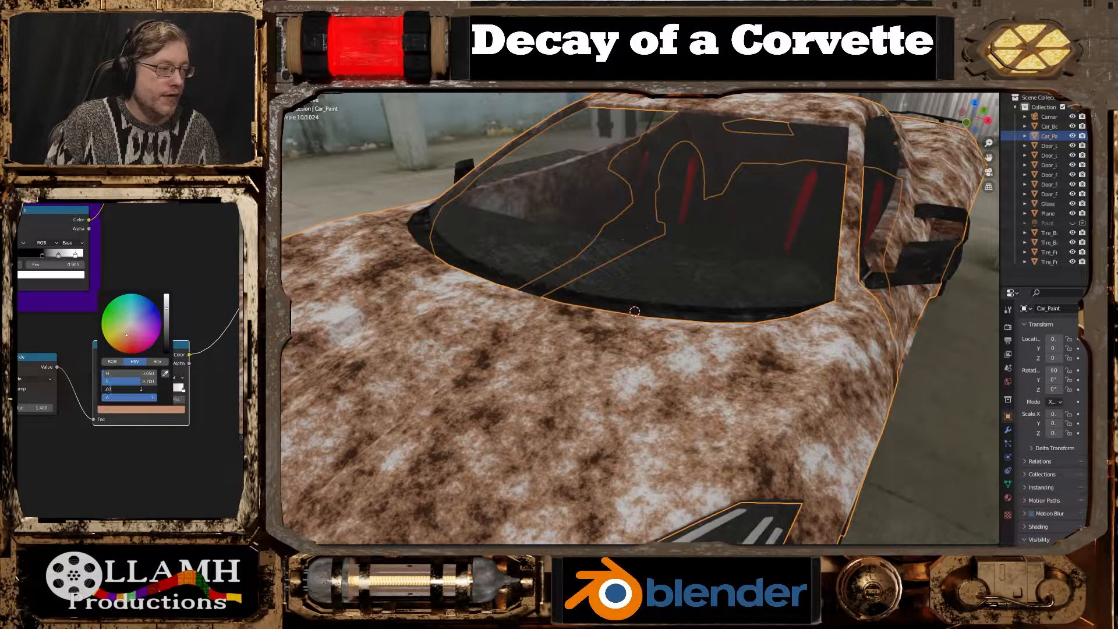
{"action": "type", "text": "5"}
{"action": "key", "text": "Return"}
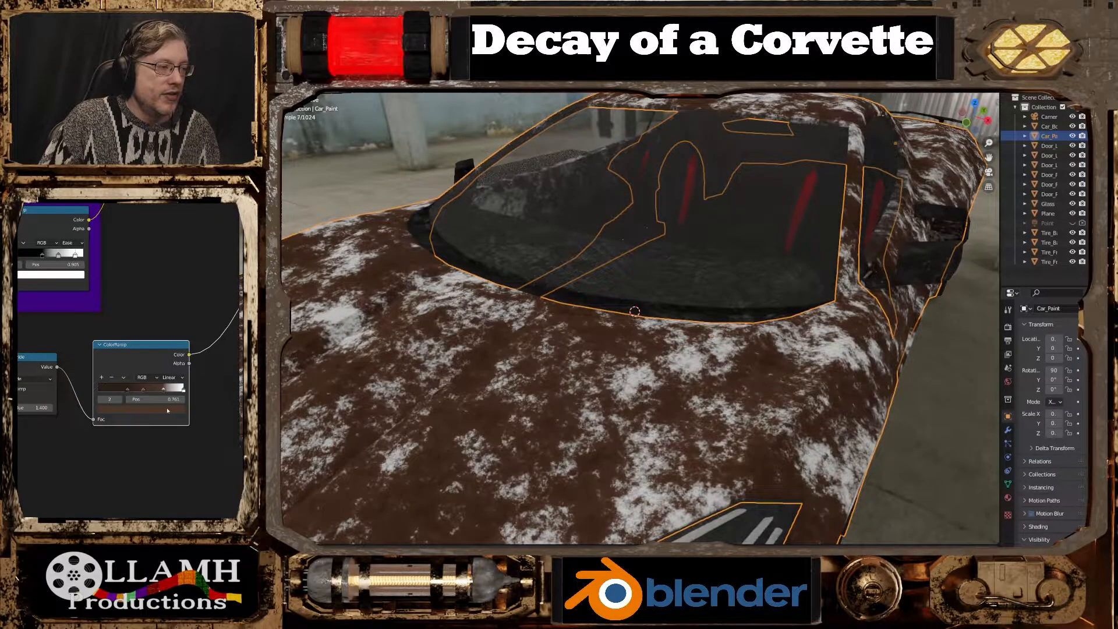
{"action": "left_click_drag", "start_coordinate": [164, 391], "coordinate": [170, 391]}
{"action": "middle_click_drag", "start_coordinate": [419, 474], "coordinate": [435, 462]}
{"action": "scroll", "coordinate": [435, 464], "scroll_direction": "up", "scroll_amount": 5}
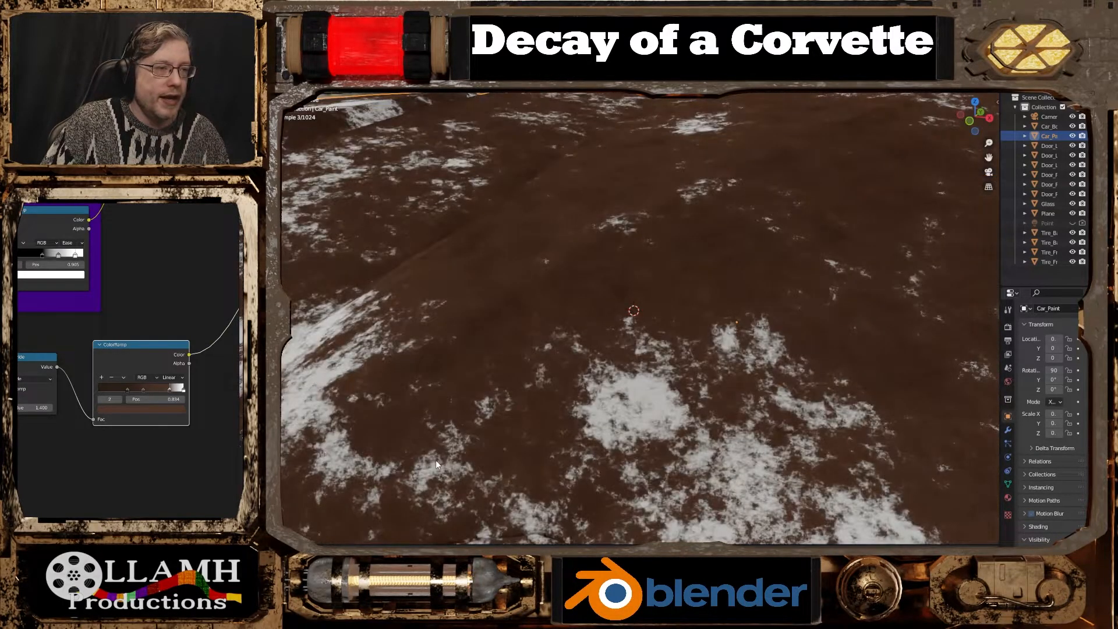
{"action": "scroll", "coordinate": [432, 462], "scroll_direction": "down", "scroll_amount": 5}
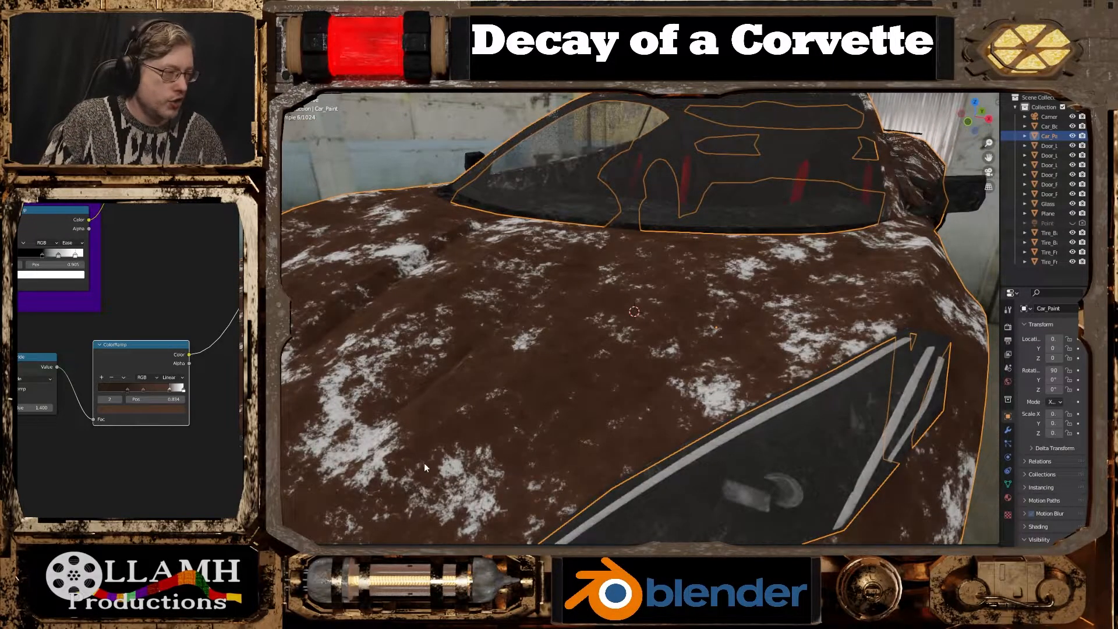
{"action": "middle_click_drag", "start_coordinate": [111, 453], "coordinate": [152, 446]}
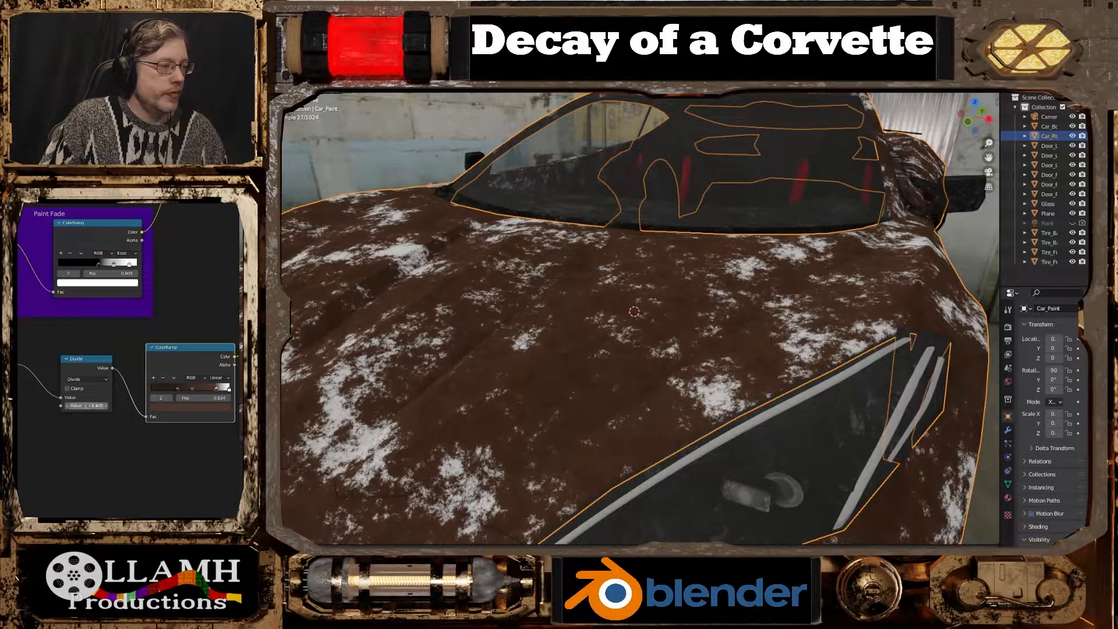
- Set the Divide node's divisor to 1.150 to reduce the rust coverage
{"action": "left_click_drag", "start_coordinate": [87, 406], "coordinate": [85, 406]}
{"action": "left_click", "coordinate": [86, 406]}
{"action": "key", "text": "Return"}
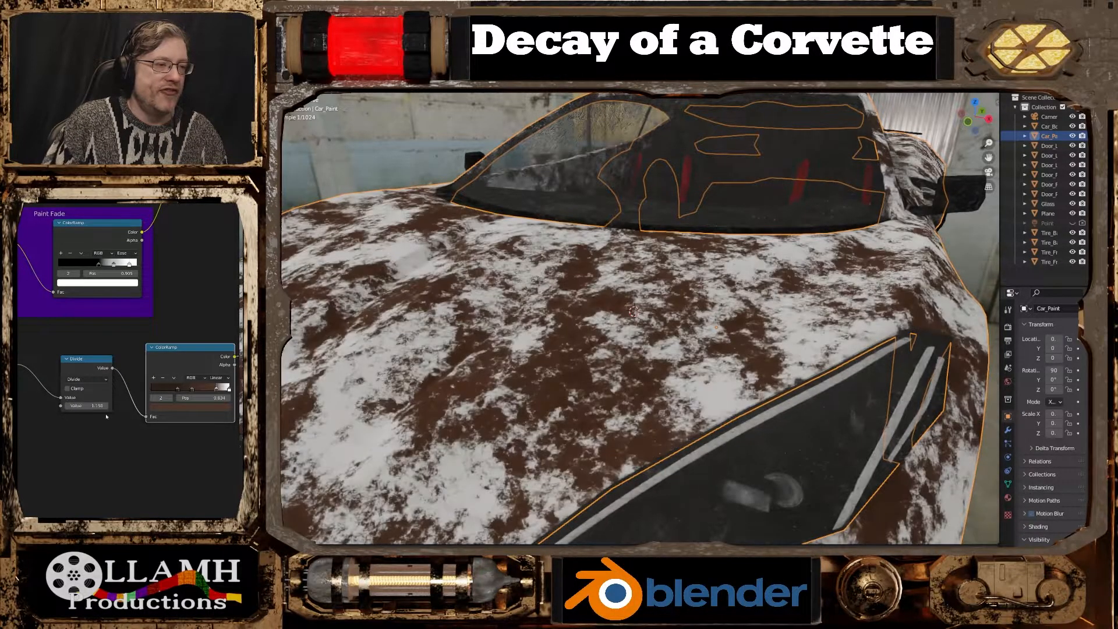
{"action": "scroll", "coordinate": [713, 380], "scroll_direction": "down", "scroll_amount": 4}
{"action": "middle_click_drag", "start_coordinate": [713, 380], "coordinate": [665, 384]}
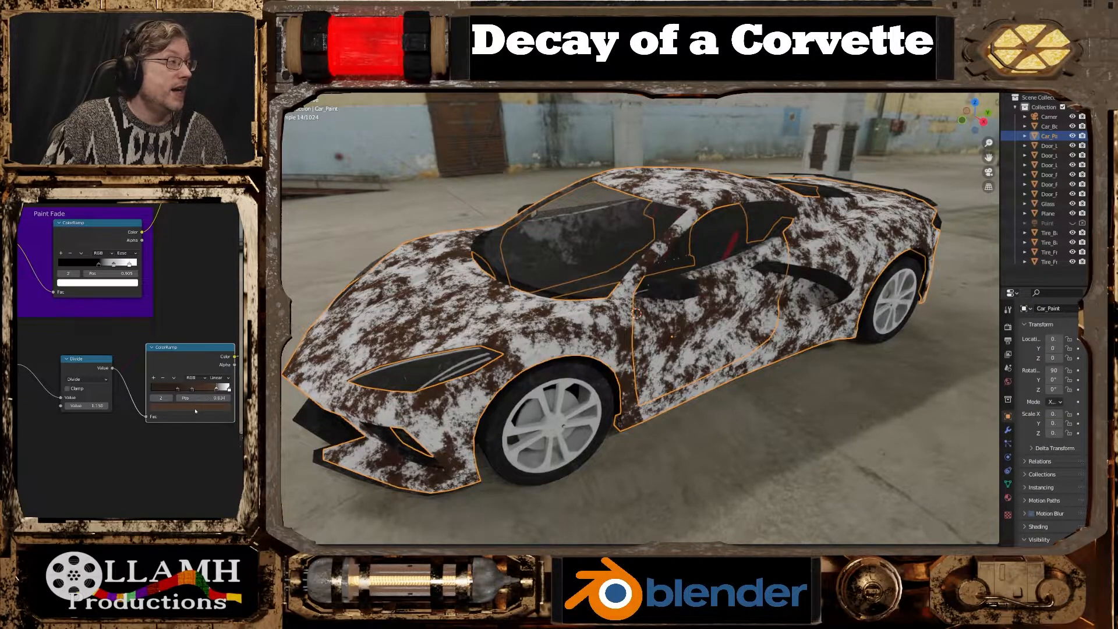
- Move the rust ColorRamp's white stop to about position 0.877 and check the rust pattern over the car body
{"action": "left_click_drag", "start_coordinate": [229, 391], "coordinate": [220, 390]}
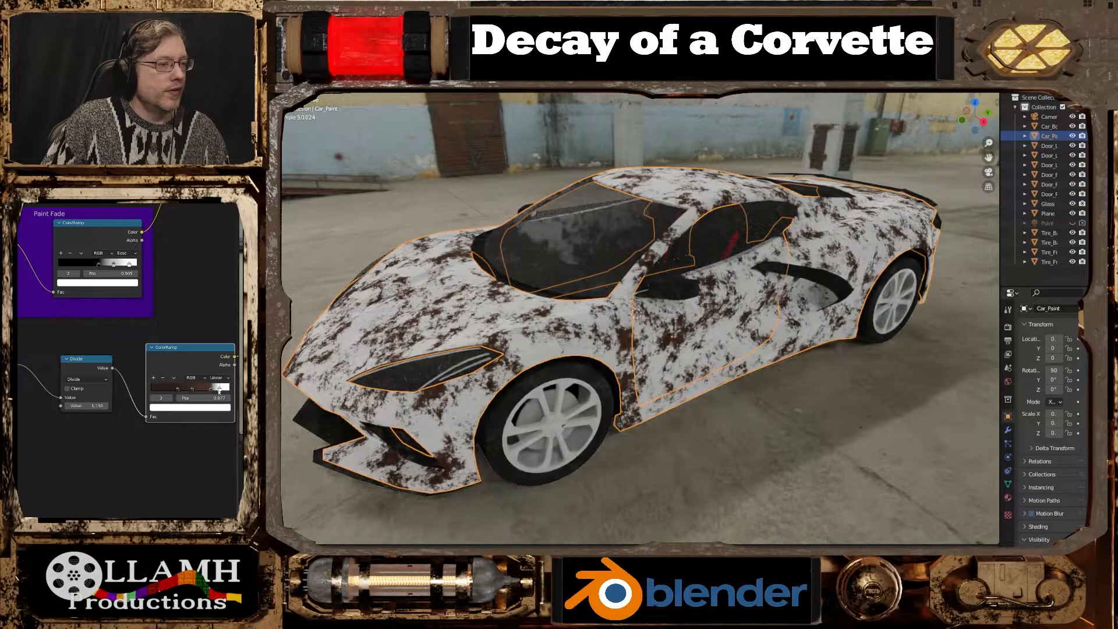
{"action": "middle_click_drag", "start_coordinate": [481, 432], "coordinate": [509, 425]}
{"action": "scroll", "coordinate": [512, 425], "scroll_direction": "up", "scroll_amount": 6}
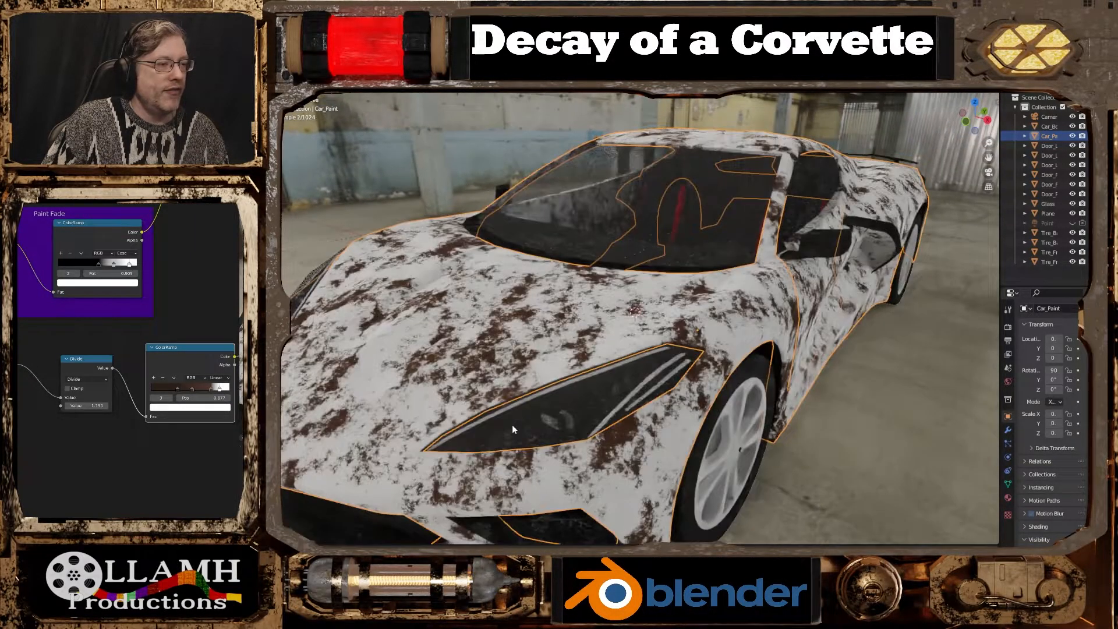
{"action": "scroll", "coordinate": [527, 428], "scroll_direction": "up", "scroll_amount": 3}
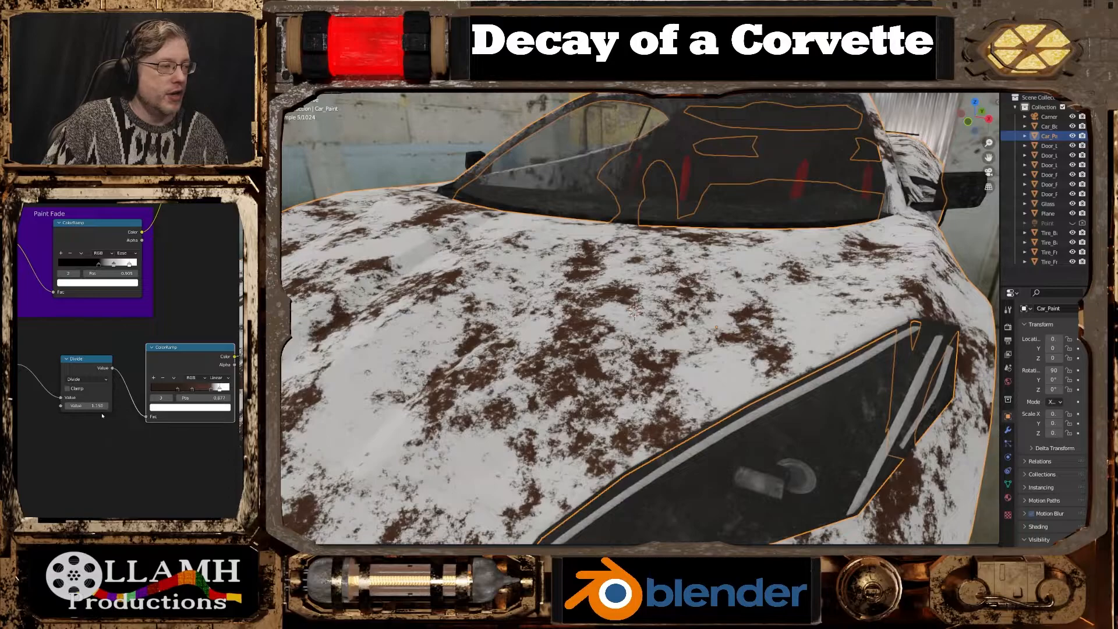
{"action": "scroll", "coordinate": [98, 417], "scroll_direction": "up", "scroll_amount": 1}
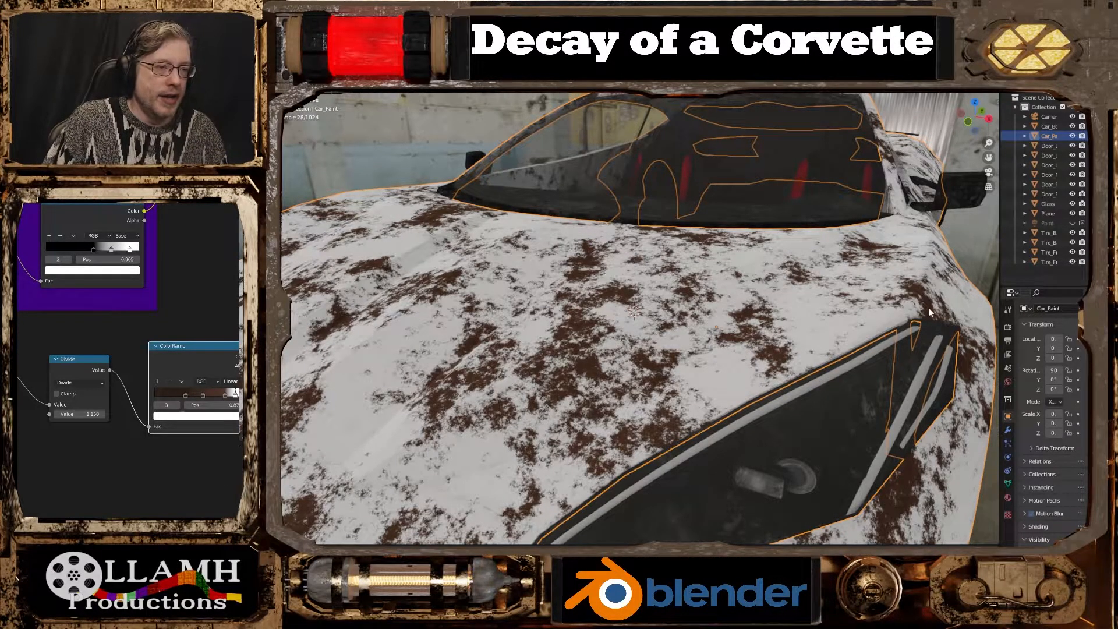
{"action": "scroll", "coordinate": [897, 325], "scroll_direction": "down", "scroll_amount": 8}
{"action": "middle_click_drag", "start_coordinate": [865, 337], "coordinate": [842, 351]}
{"action": "scroll", "coordinate": [174, 448], "scroll_direction": "down", "scroll_amount": 2}
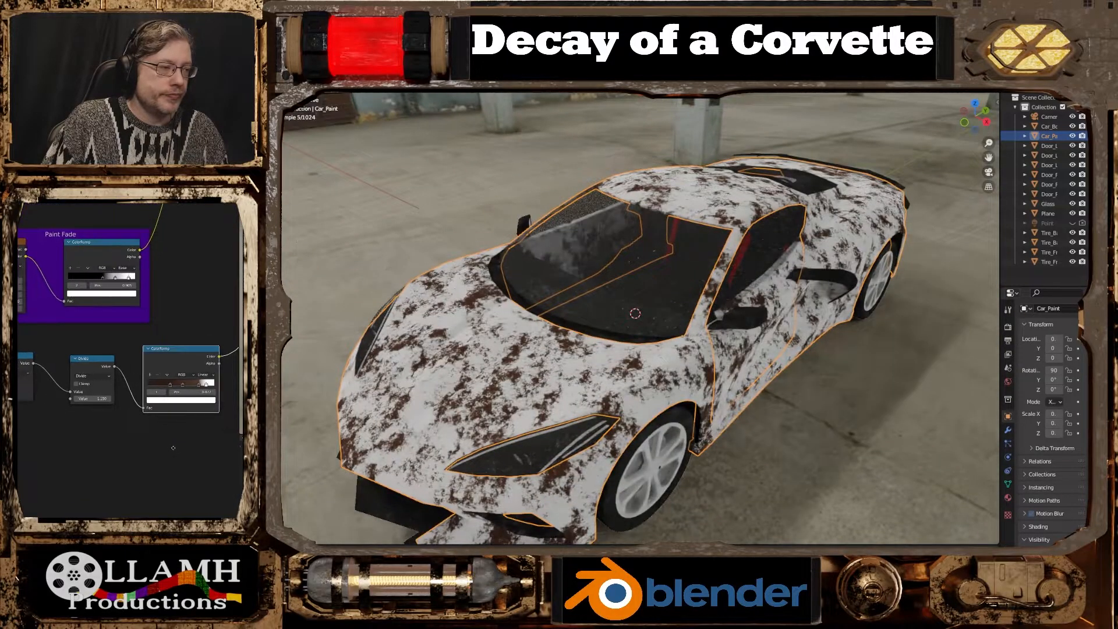
- Add a second ColorRamp node beside the rust ColorRamp and feed it from the rust ColorRamp's Color output
{"action": "middle_click_drag", "start_coordinate": [173, 448], "coordinate": [48, 456]}
{"action": "scroll", "coordinate": [124, 407], "scroll_direction": "down", "scroll_amount": 1}
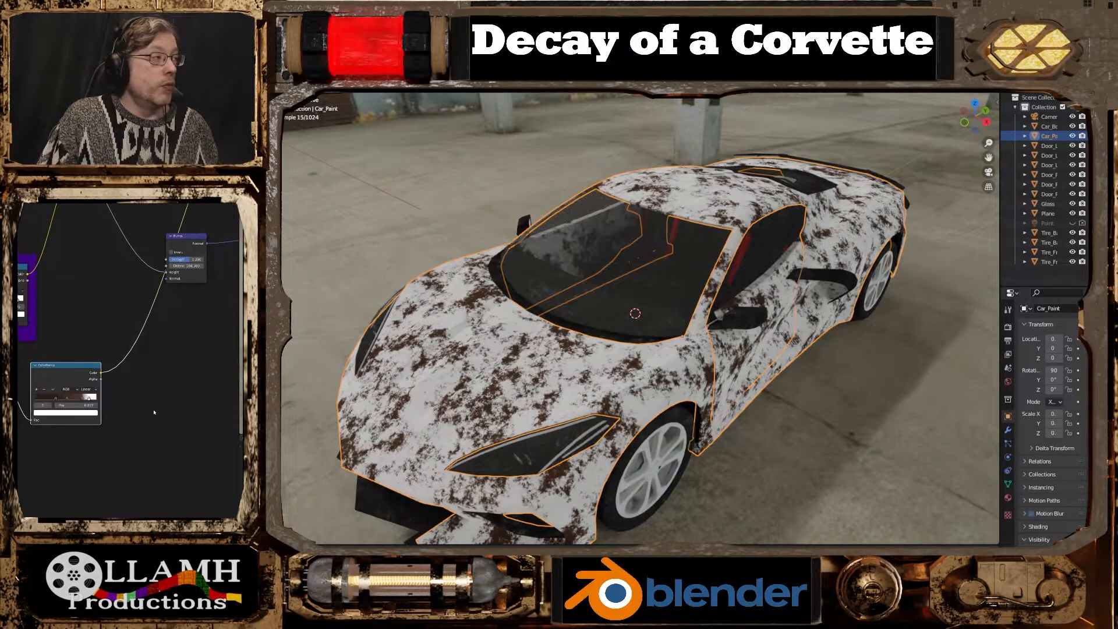
{"action": "scroll", "coordinate": [158, 412], "scroll_direction": "down", "scroll_amount": 2}
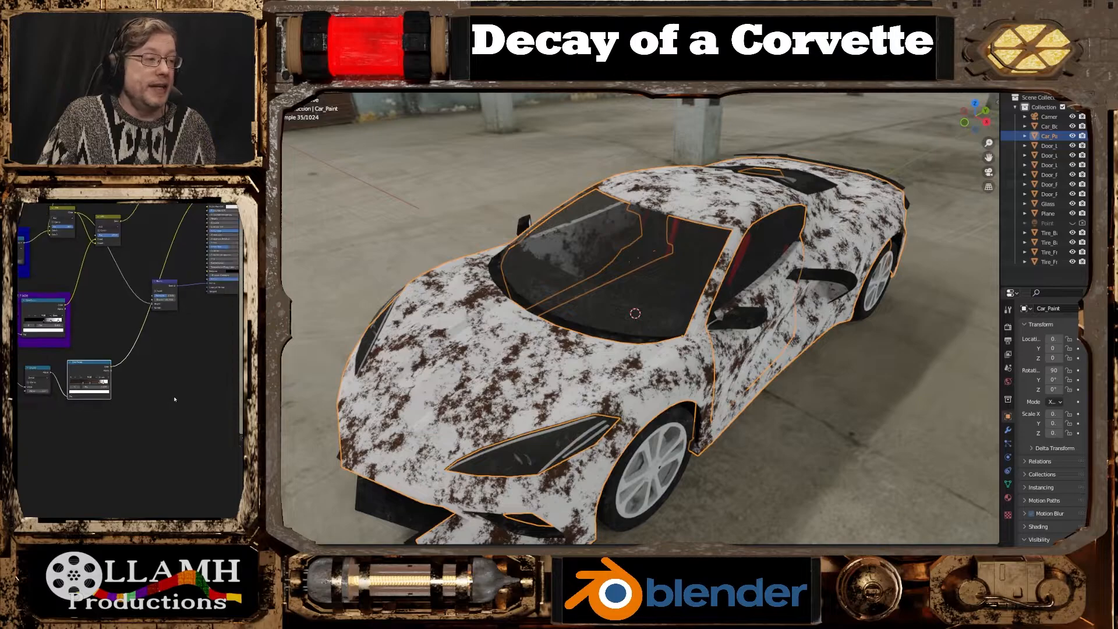
{"action": "key", "text": "shift+a"}
{"action": "type", "text": "col"}
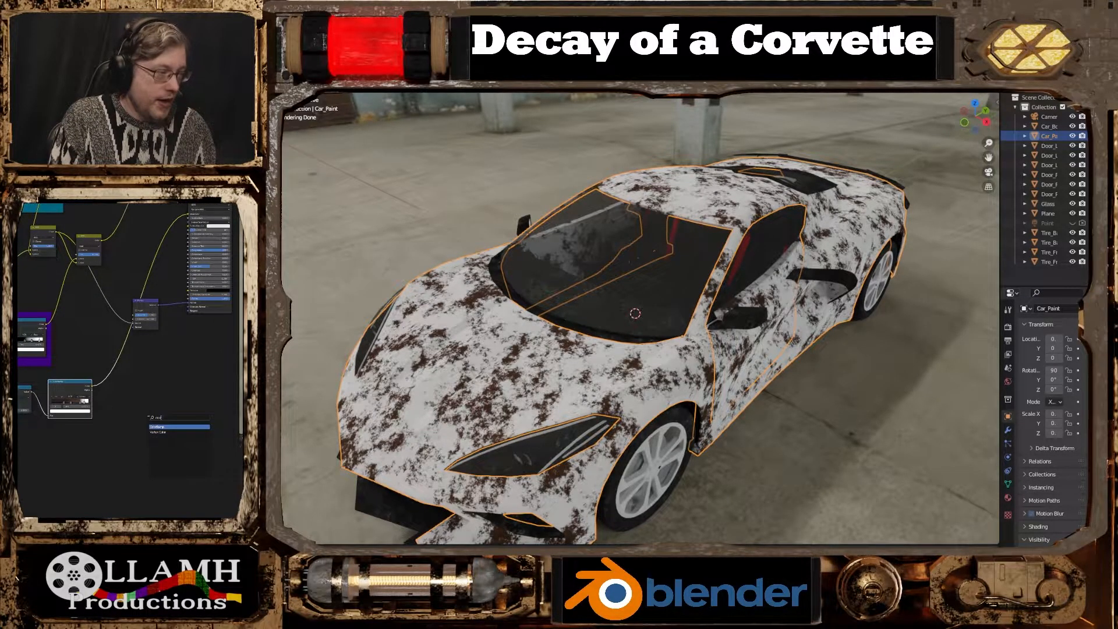
{"action": "key", "text": "Return"}
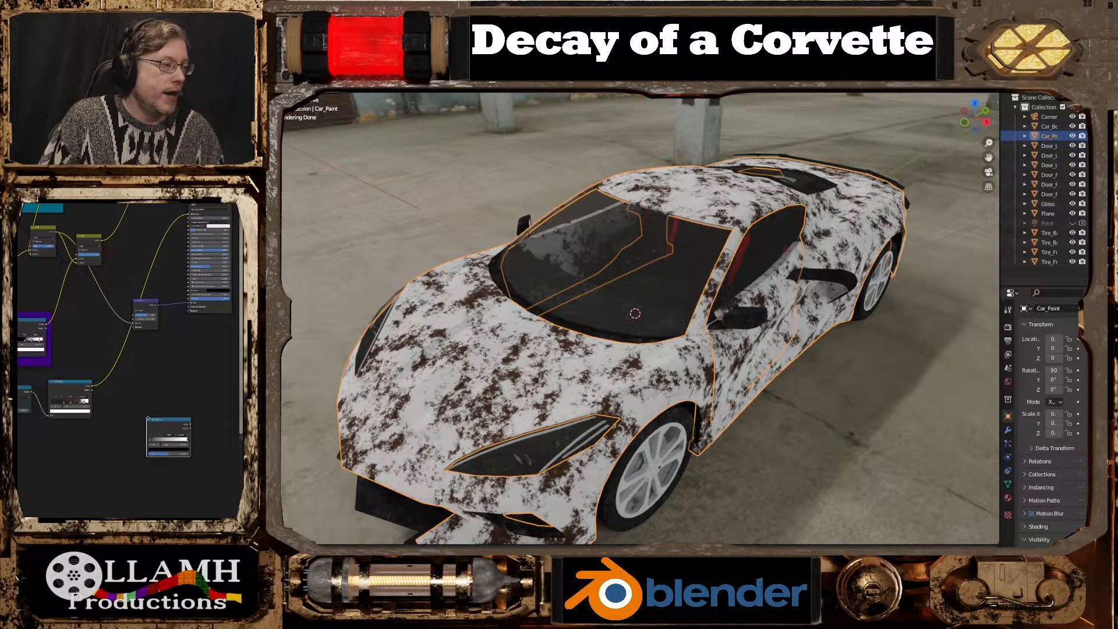
{"action": "left_click", "coordinate": [118, 385]}
{"action": "scroll", "coordinate": [117, 385], "scroll_direction": "up", "scroll_amount": 1}
{"action": "left_click_drag", "start_coordinate": [88, 391], "coordinate": [120, 425]}
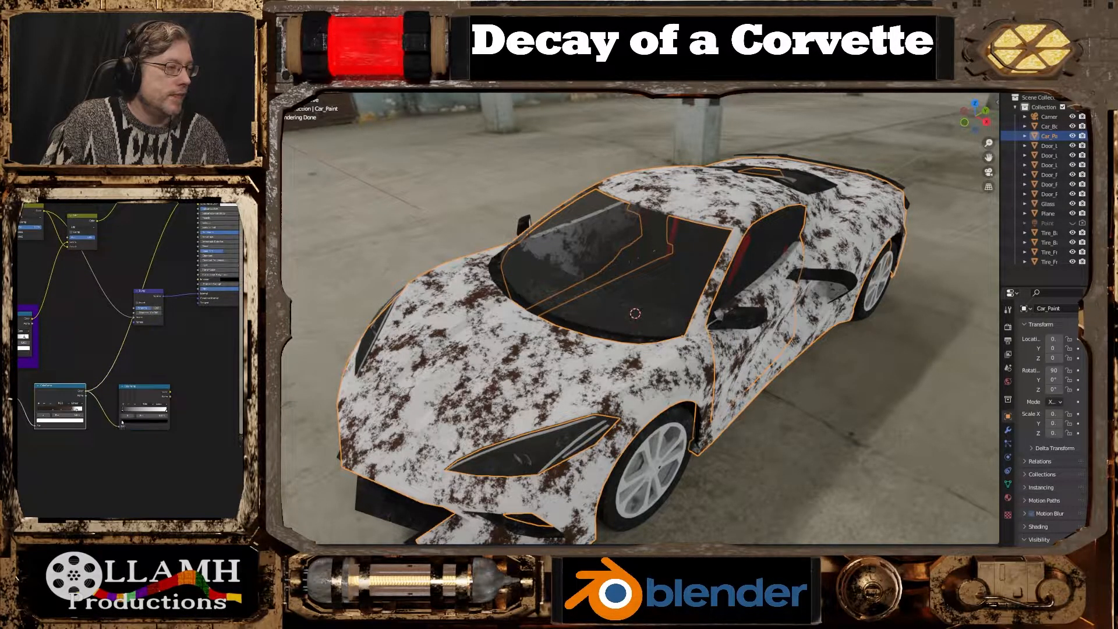
- Insert a second Bump node between the existing Bump and the shader, and connect the new ColorRamp's Color to its Height
{"action": "left_click_drag", "start_coordinate": [154, 293], "coordinate": [115, 290]}
{"action": "key", "text": "shift+a"}
{"action": "type", "text": "bump"}
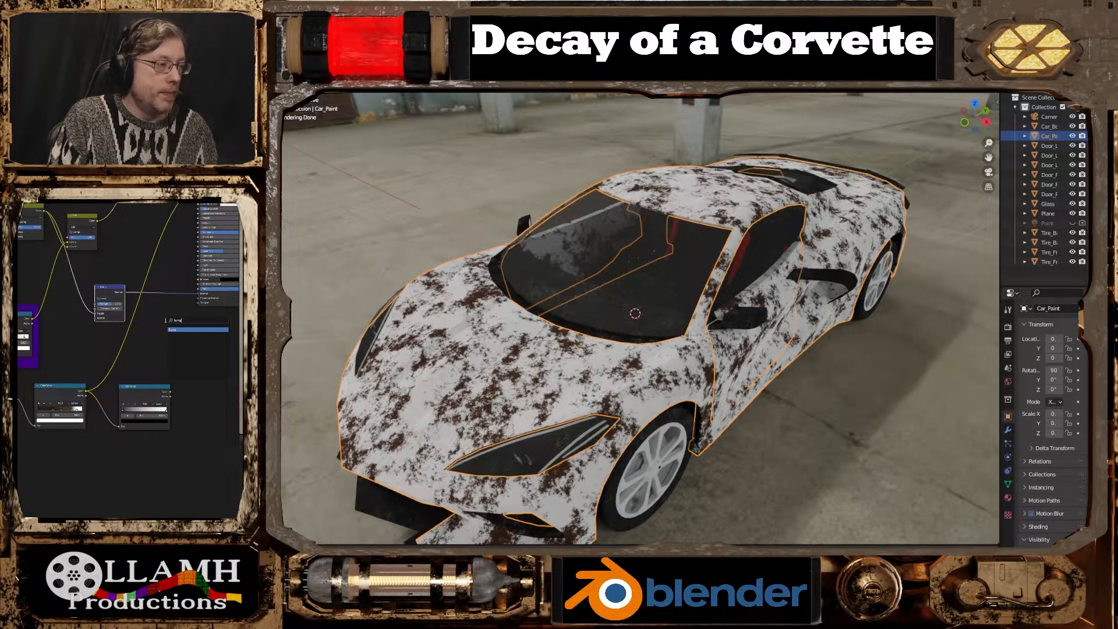
{"action": "key", "text": "Return"}
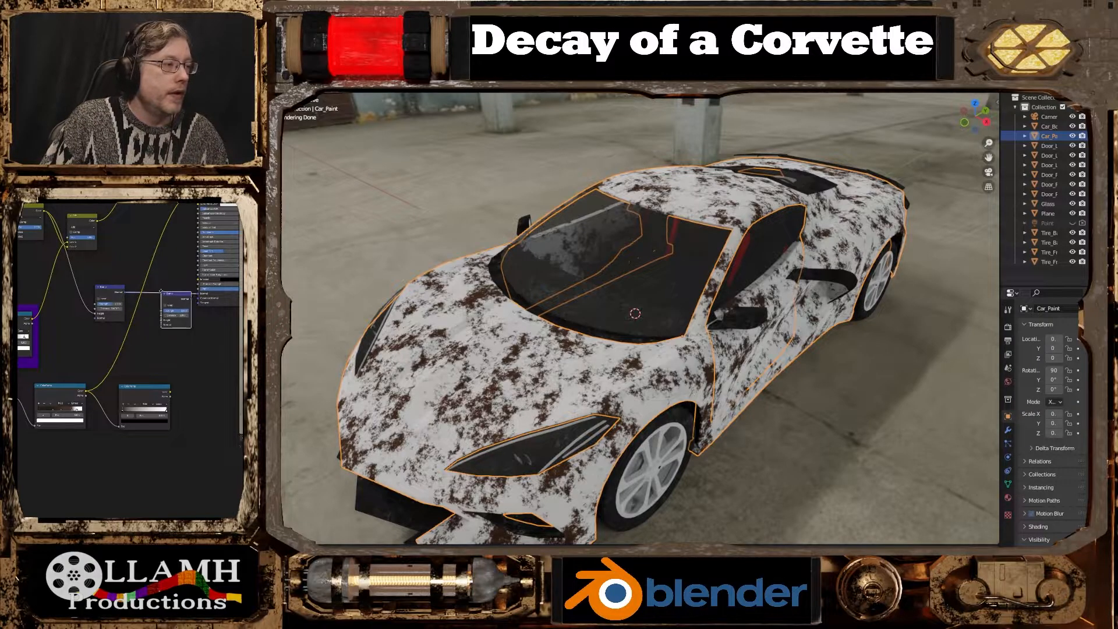
{"action": "left_click", "coordinate": [151, 287]}
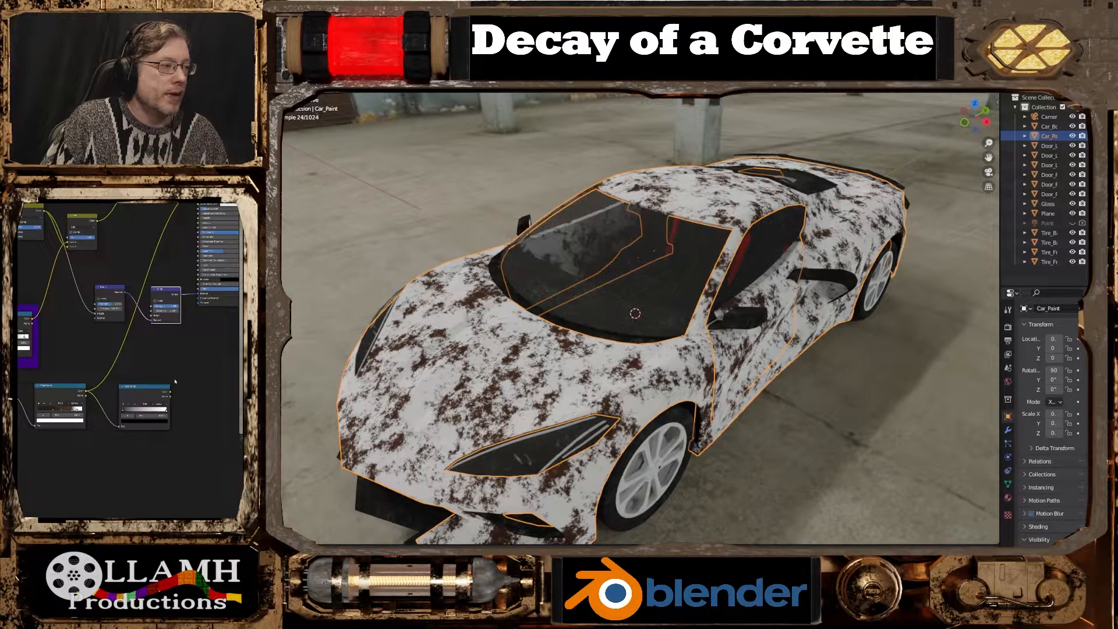
{"action": "left_click_drag", "start_coordinate": [169, 392], "coordinate": [151, 317]}
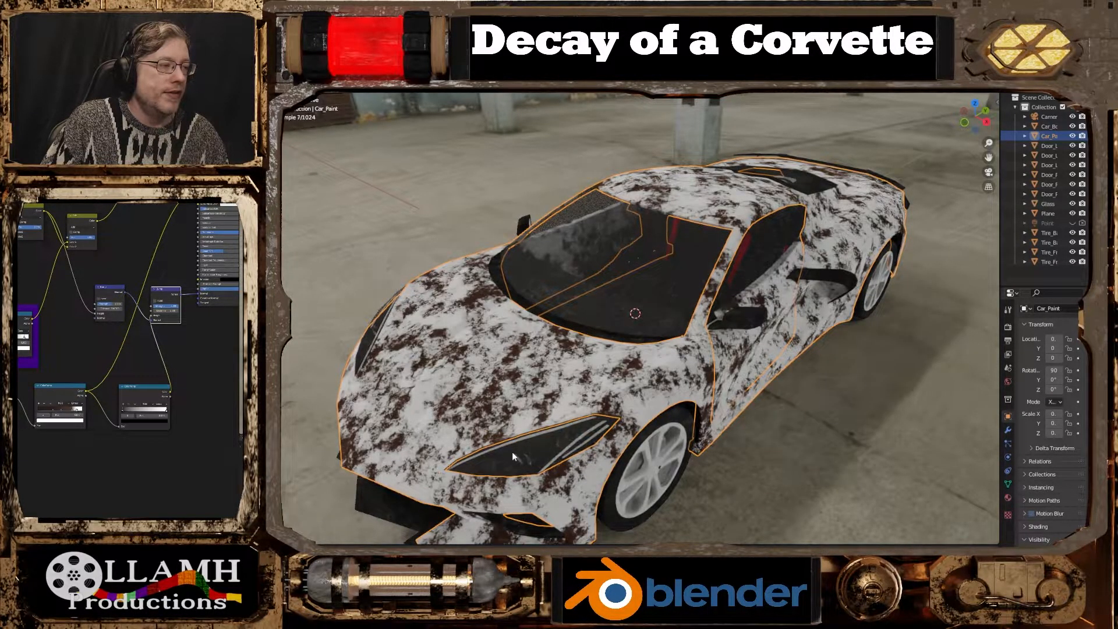
- Move the new ColorRamp's white stop close to its black stop and adjust the ramp's interpolation
{"action": "scroll", "coordinate": [512, 453], "scroll_direction": "up", "scroll_amount": 8}
{"action": "middle_click_drag", "start_coordinate": [535, 448], "coordinate": [543, 443]}
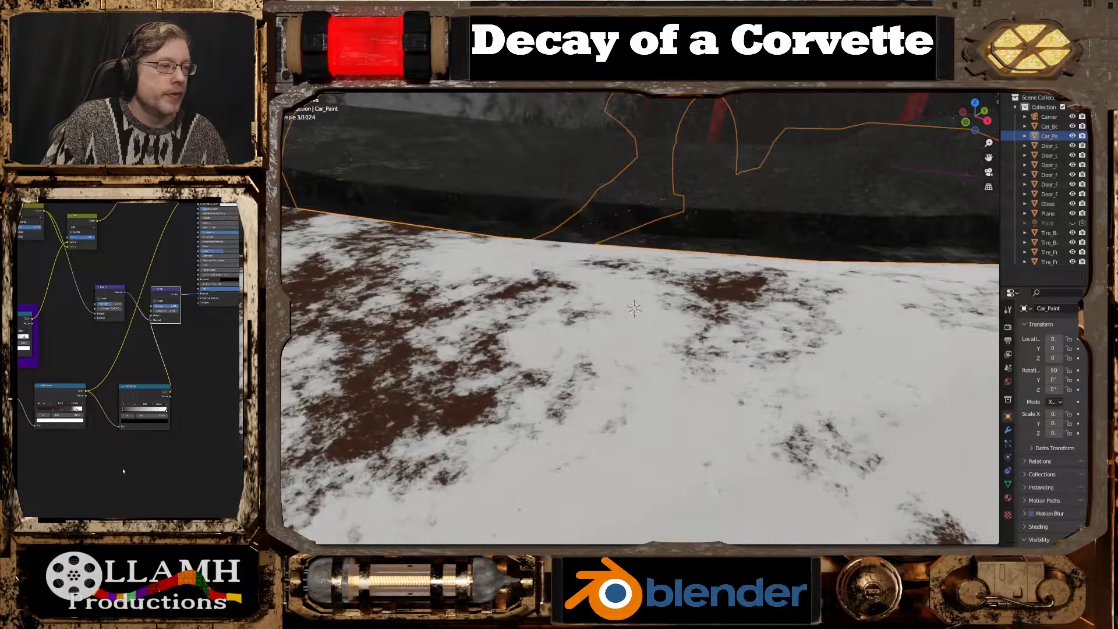
{"action": "scroll", "coordinate": [129, 469], "scroll_direction": "up", "scroll_amount": 1}
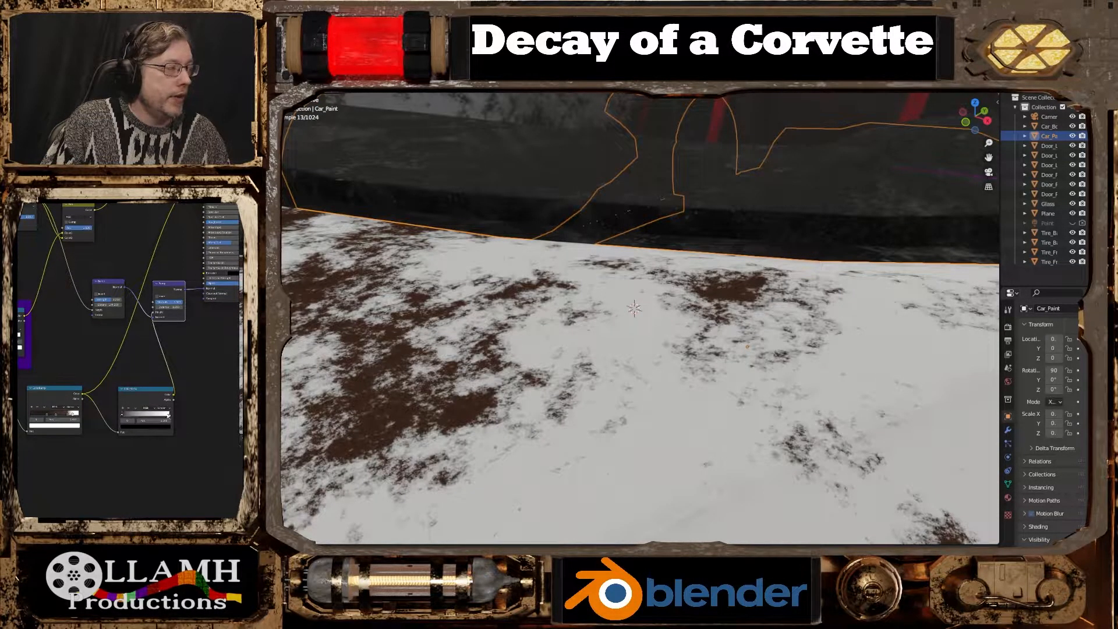
{"action": "left_click_drag", "start_coordinate": [170, 417], "coordinate": [136, 416]}
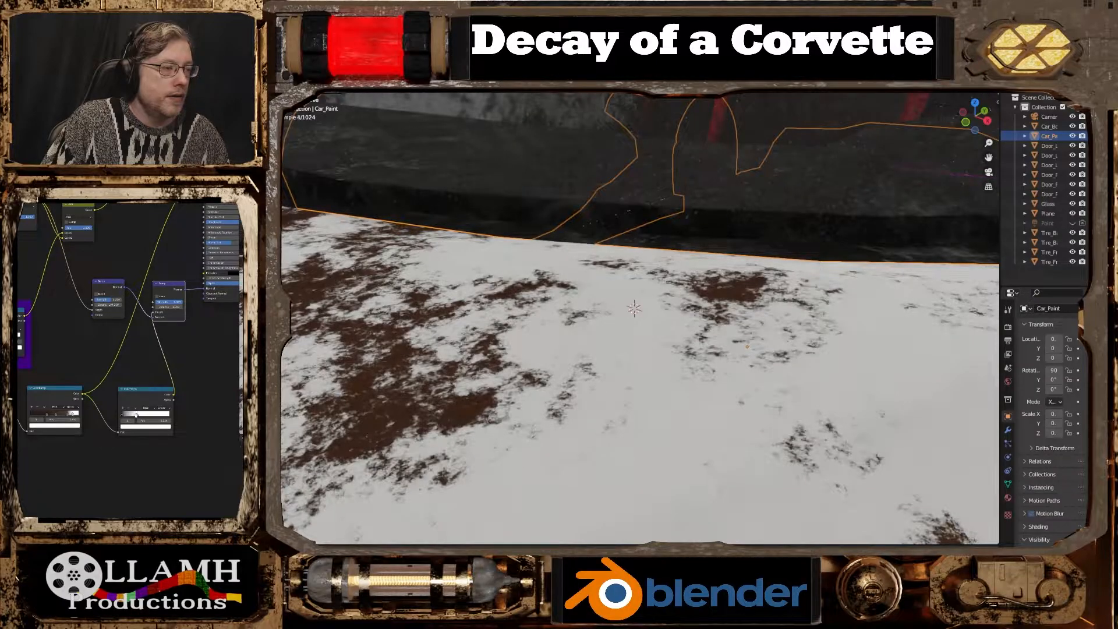
{"action": "left_click", "coordinate": [161, 408]}
{"action": "left_click", "coordinate": [164, 416]}
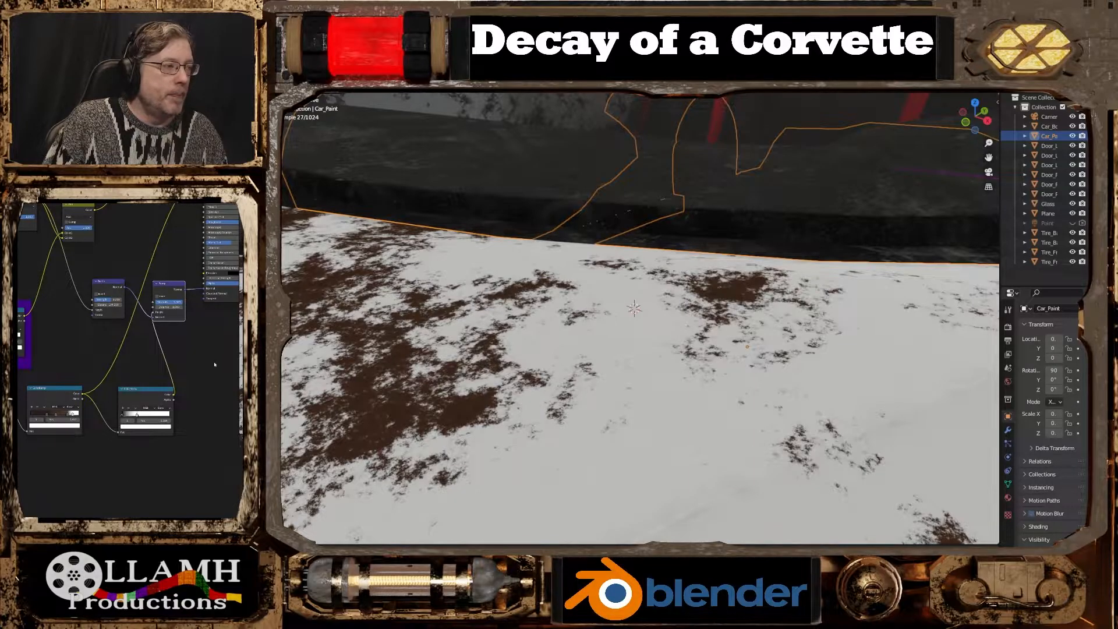
- Disconnect the rust ColorRamp from the shader's Base Color and inspect the bump on the red hood
{"action": "scroll", "coordinate": [213, 342], "scroll_direction": "down", "scroll_amount": 2}
{"action": "middle_click_drag", "start_coordinate": [213, 342], "coordinate": [203, 359]}
{"action": "left_click_drag", "start_coordinate": [174, 243], "coordinate": [164, 257]}
{"action": "middle_click_drag", "start_coordinate": [417, 396], "coordinate": [432, 394]}
{"action": "mouse_move", "coordinate": [504, 383]}
{"action": "middle_mouse_down"}
{"action": "mouse_move", "coordinate": [492, 384]}
{"action": "mouse_move", "coordinate": [511, 381]}
{"action": "mouse_move", "coordinate": [500, 378]}
{"action": "middle_mouse_up"}
{"action": "scroll", "coordinate": [505, 380], "scroll_direction": "down", "scroll_amount": 1}
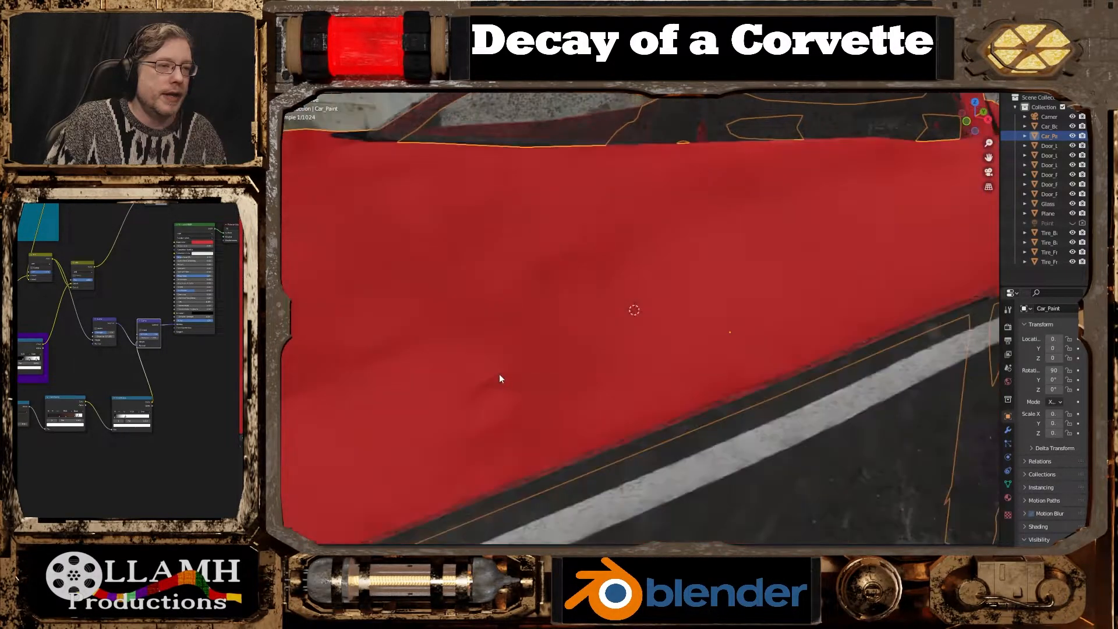
- Adjust the second Bump node's Distance and check the surface relief on the hood
{"action": "scroll", "coordinate": [187, 420], "scroll_direction": "up", "scroll_amount": 2}
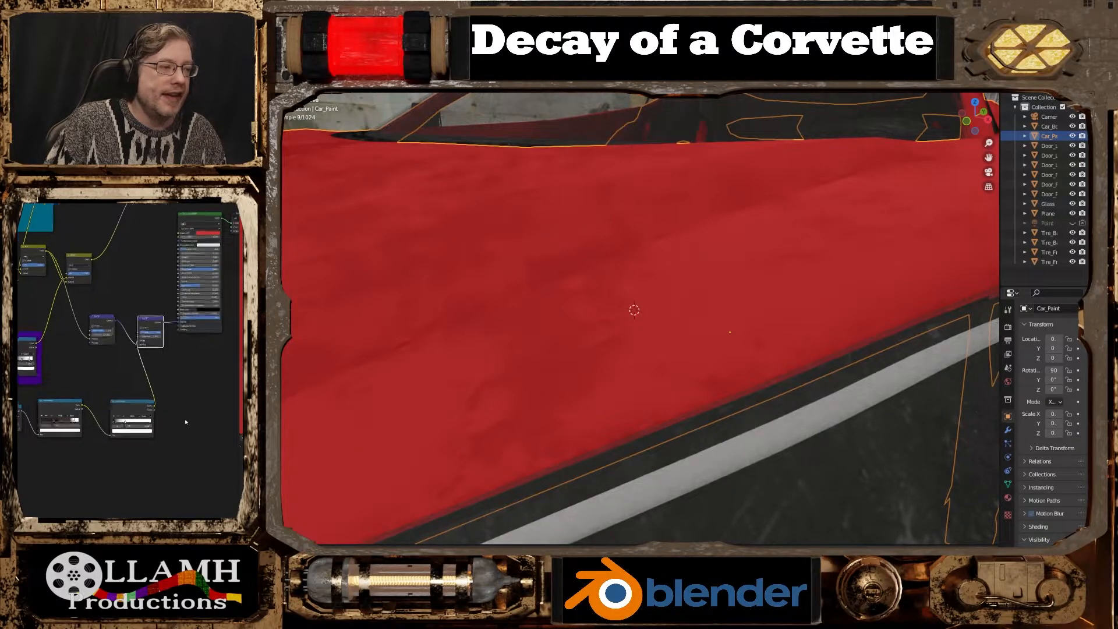
{"action": "left_click", "coordinate": [146, 318]}
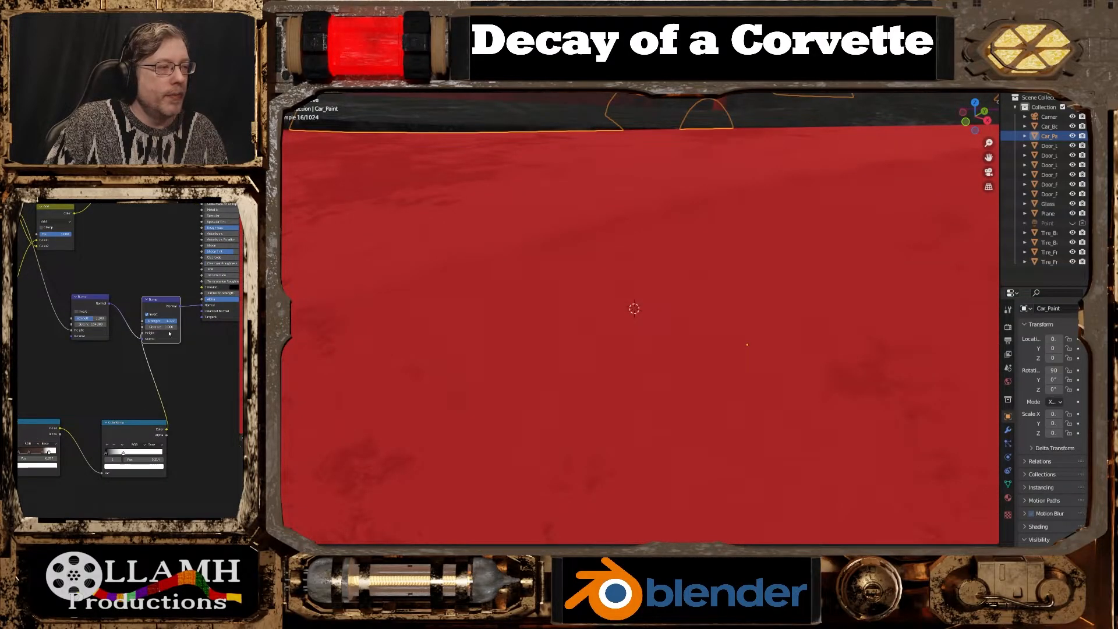
{"action": "left_click_drag", "start_coordinate": [169, 328], "coordinate": [184, 327]}
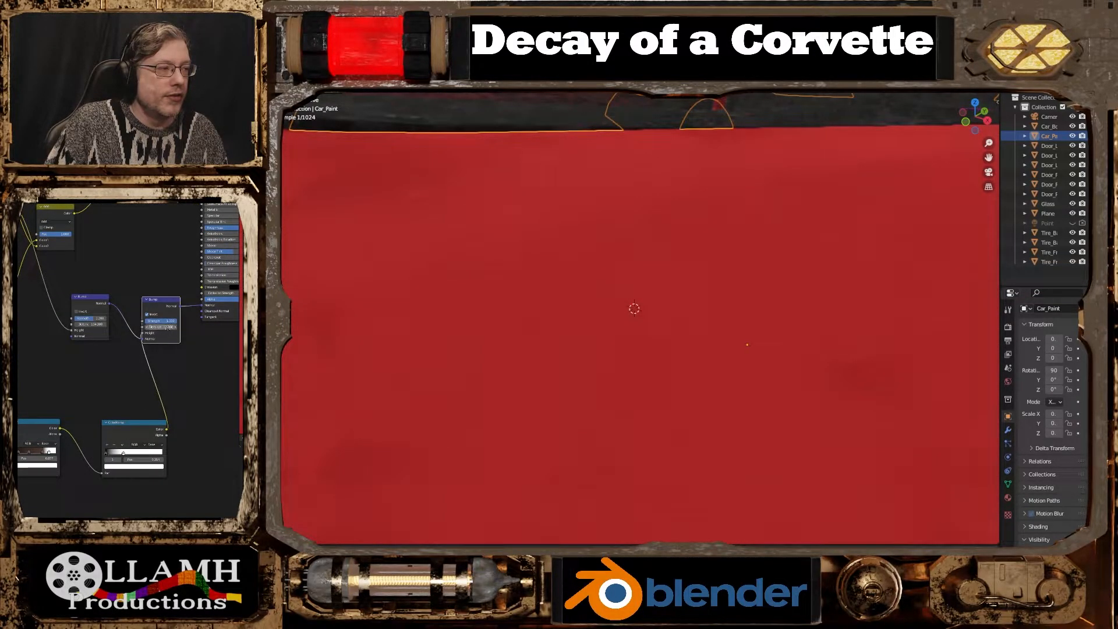
{"action": "scroll", "coordinate": [620, 388], "scroll_direction": "down", "scroll_amount": 3}
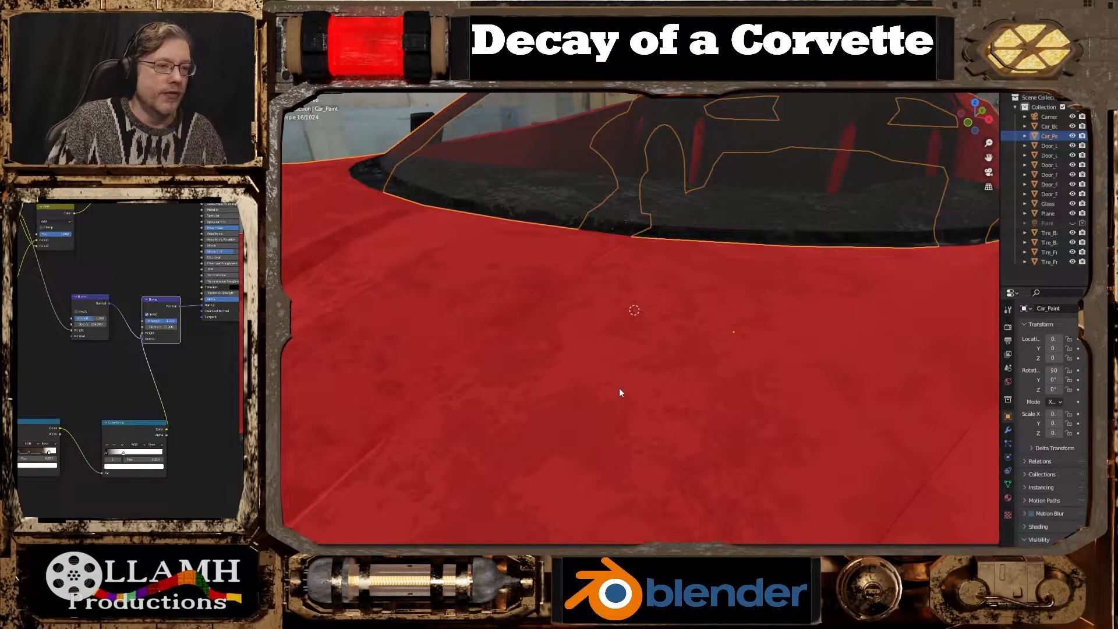
{"action": "mouse_move", "coordinate": [553, 408]}
{"action": "middle_mouse_down"}
{"action": "mouse_move", "coordinate": [574, 401]}
{"action": "mouse_move", "coordinate": [555, 399]}
{"action": "middle_mouse_up"}
{"action": "scroll", "coordinate": [555, 400], "scroll_direction": "up", "scroll_amount": 1}
- Reconnect the paint mix node's Color output to the shader's Base Color and check the hood
{"action": "left_click_drag", "start_coordinate": [178, 255], "coordinate": [185, 312]}
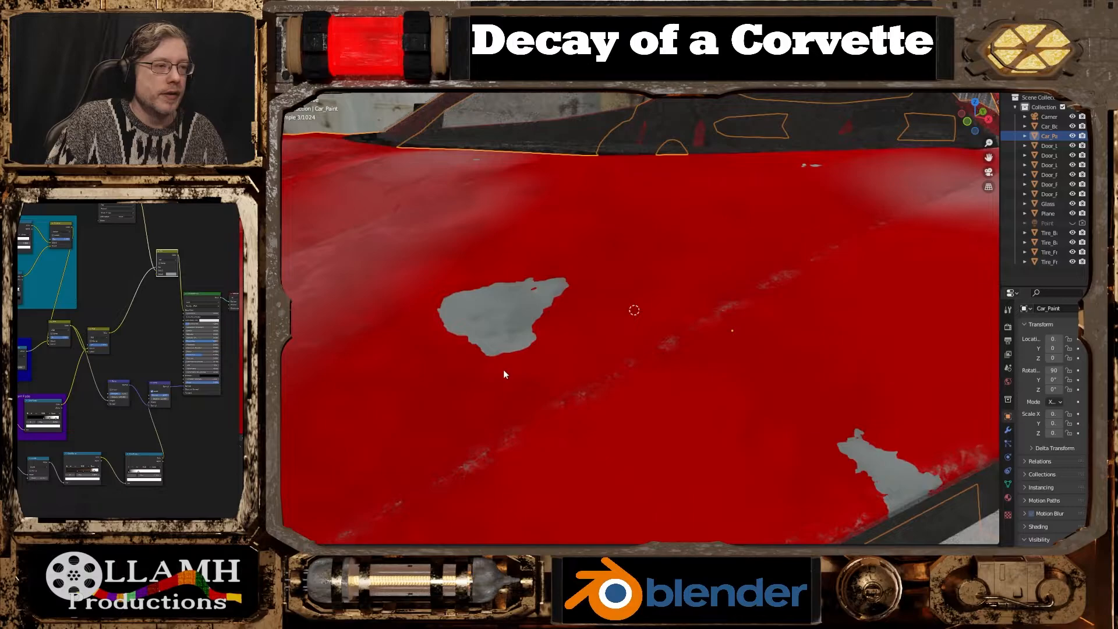
{"action": "middle_click_drag", "start_coordinate": [508, 371], "coordinate": [499, 368]}
{"action": "scroll", "coordinate": [508, 371], "scroll_direction": "up", "scroll_amount": 1}
{"action": "scroll", "coordinate": [505, 370], "scroll_direction": "down", "scroll_amount": 1}
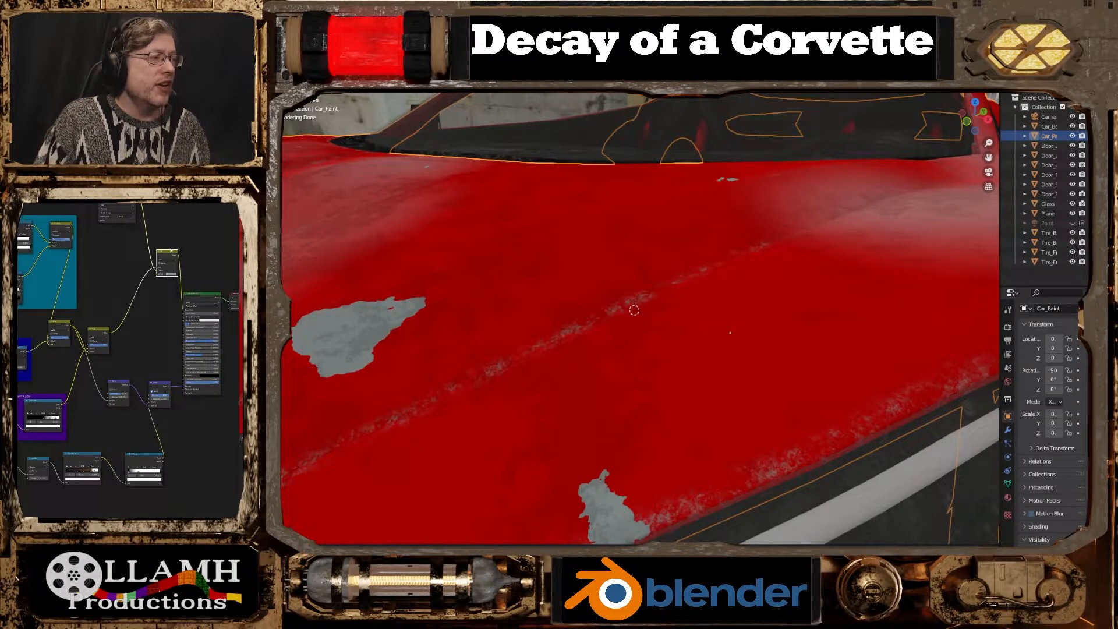
- Make room after the paint mix node and insert another color Mix node before the shader's Base Color
{"action": "left_click_drag", "start_coordinate": [168, 254], "coordinate": [138, 279]}
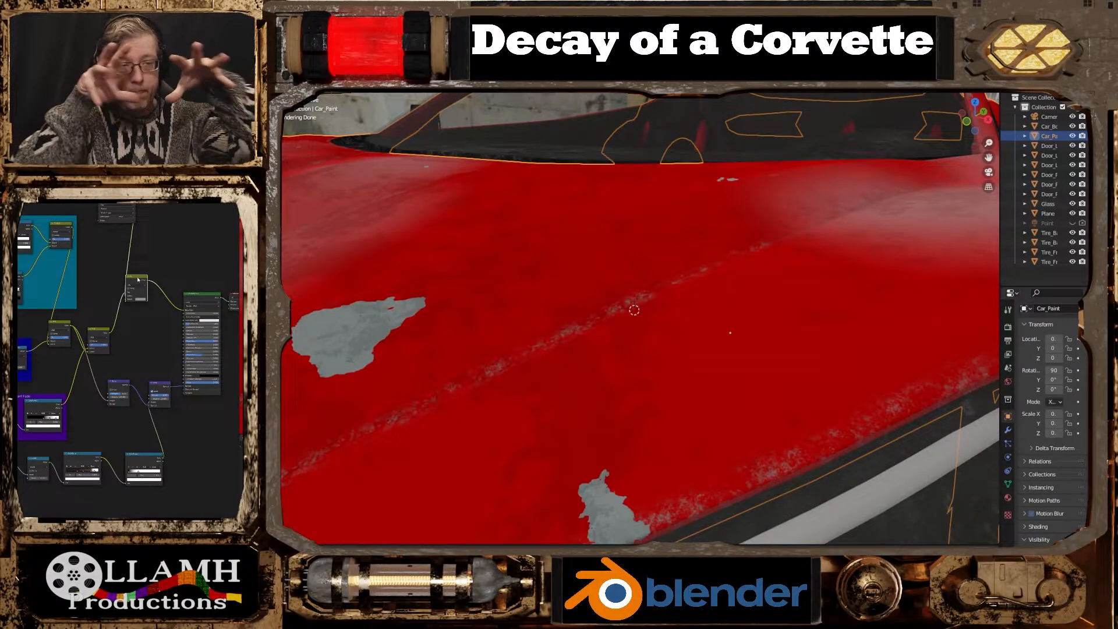
{"action": "scroll", "coordinate": [163, 278], "scroll_direction": "down", "scroll_amount": 1}
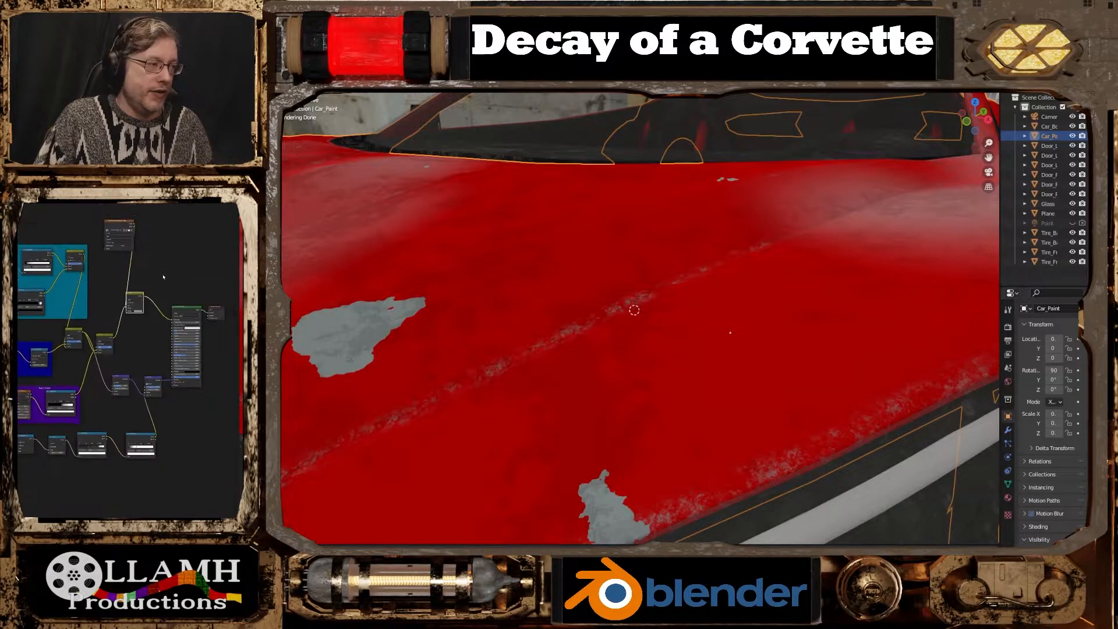
{"action": "key", "text": "shift+a"}
{"action": "type", "text": "mi"}
{"action": "key", "text": "Return"}
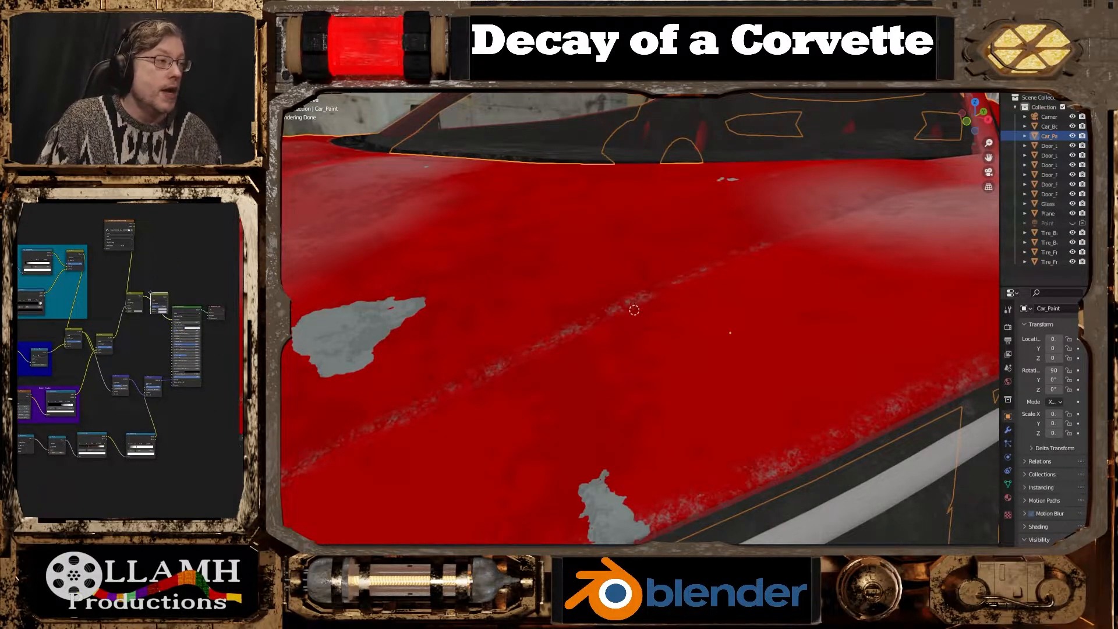
{"action": "left_click", "coordinate": [153, 297]}
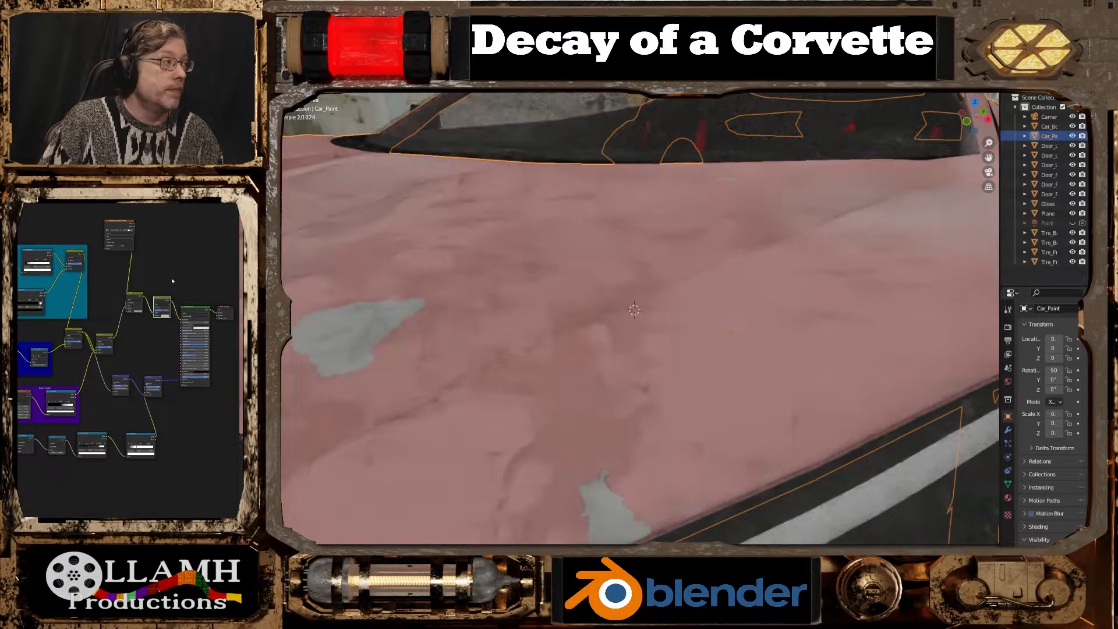
- Feed the rust ColorRamp into the new Mix node's second color and the second ColorRamp into its factor
{"action": "scroll", "coordinate": [173, 281], "scroll_direction": "up", "scroll_amount": 3}
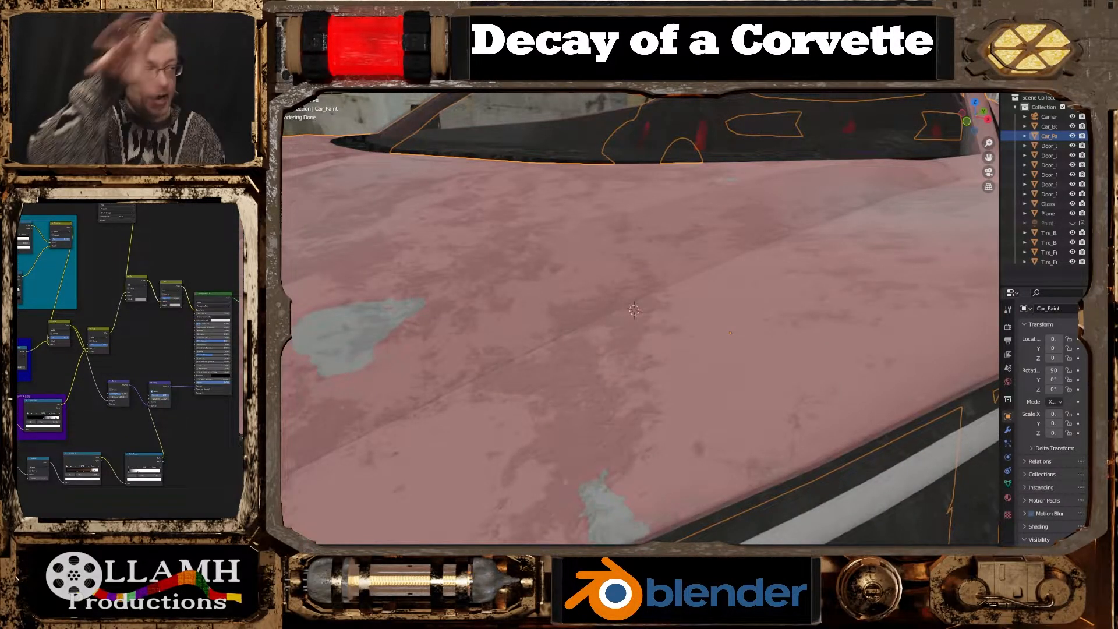
{"action": "scroll", "coordinate": [140, 279], "scroll_direction": "up", "scroll_amount": 2}
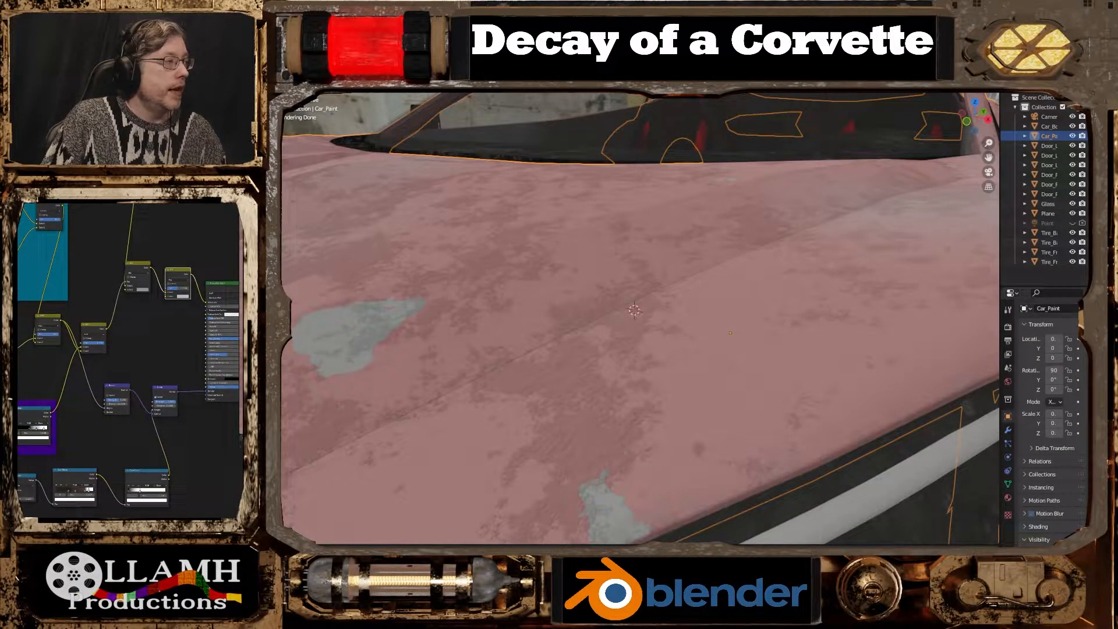
{"action": "scroll", "coordinate": [128, 327], "scroll_direction": "down", "scroll_amount": 2}
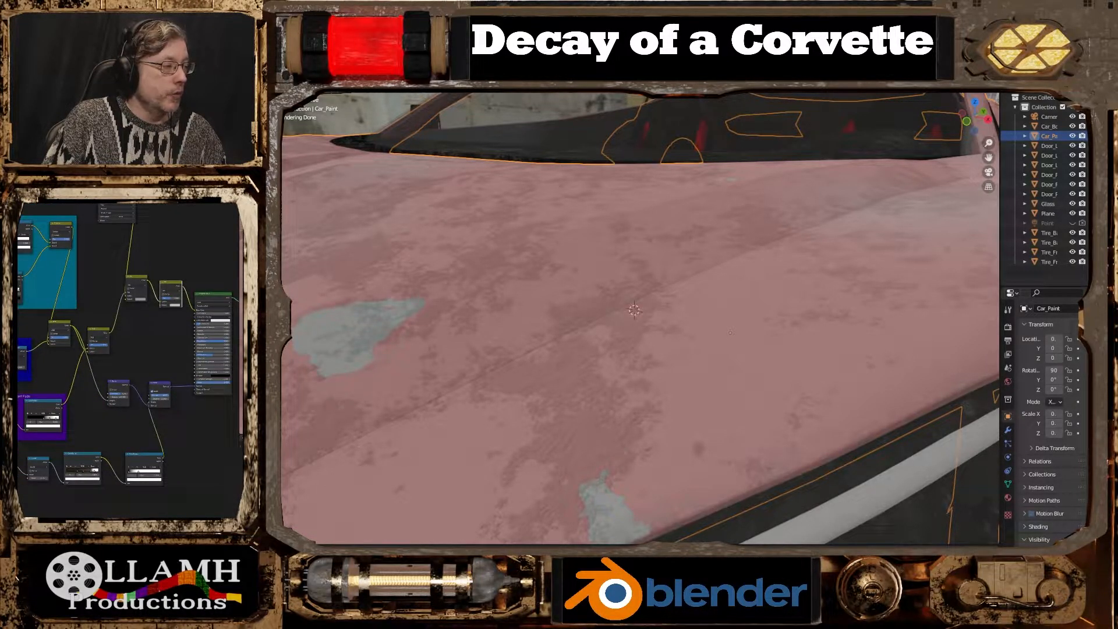
{"action": "left_click_drag", "start_coordinate": [102, 458], "coordinate": [161, 303]}
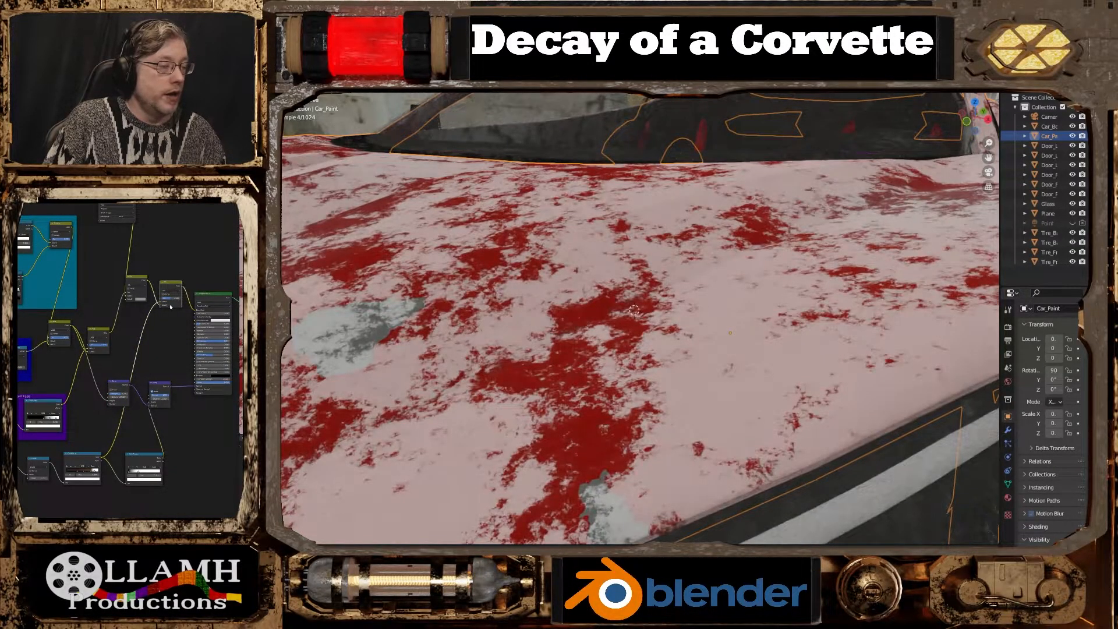
{"action": "left_click_drag", "start_coordinate": [163, 460], "coordinate": [160, 299]}
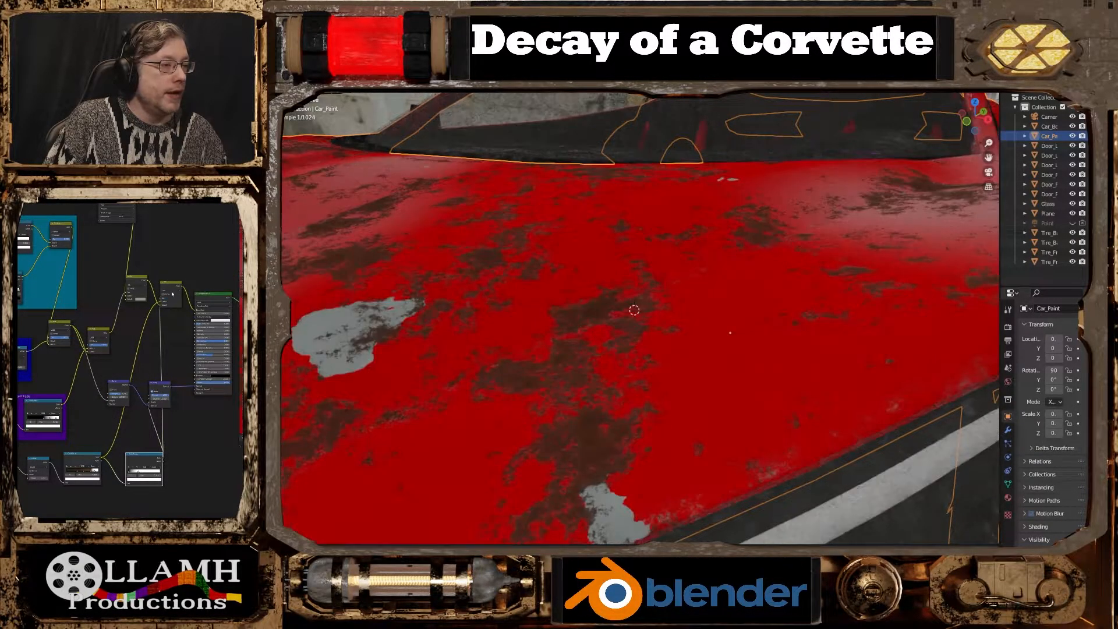
- Inspect the rust patches over the paint on the hood, headlight, front wheel arch and door
{"action": "middle_click_drag", "start_coordinate": [523, 348], "coordinate": [536, 354]}
{"action": "scroll", "coordinate": [519, 351], "scroll_direction": "down", "scroll_amount": 5}
{"action": "scroll", "coordinate": [536, 354], "scroll_direction": "up", "scroll_amount": 7}
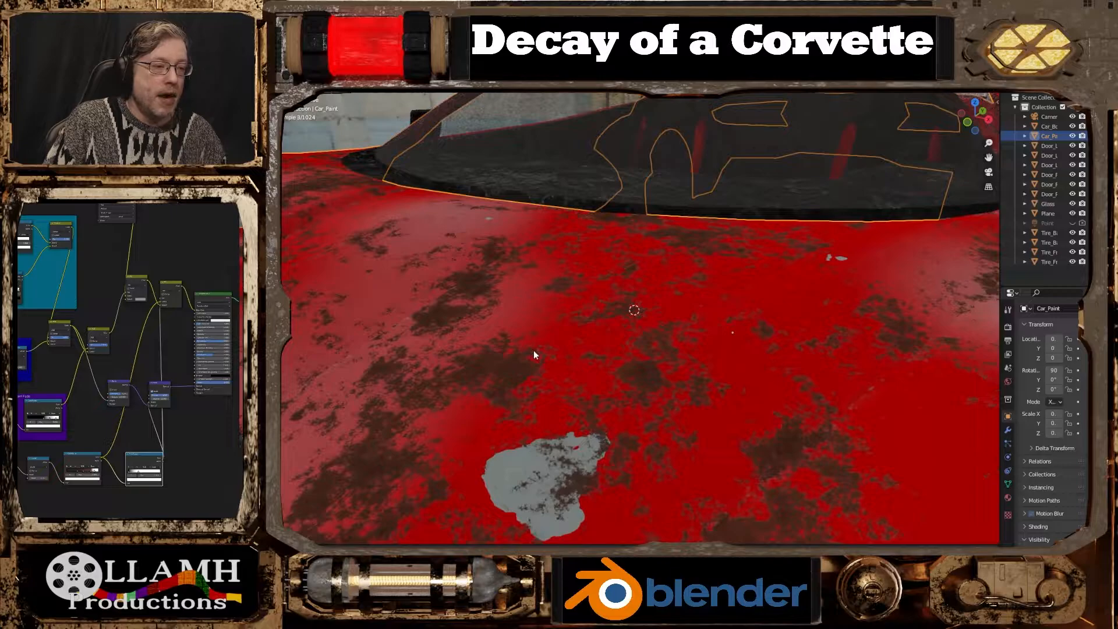
{"action": "scroll", "coordinate": [534, 351], "scroll_direction": "down", "scroll_amount": 3}
{"action": "middle_click_drag", "start_coordinate": [533, 358], "coordinate": [524, 348]}
{"action": "scroll", "coordinate": [524, 347], "scroll_direction": "down", "scroll_amount": 2}
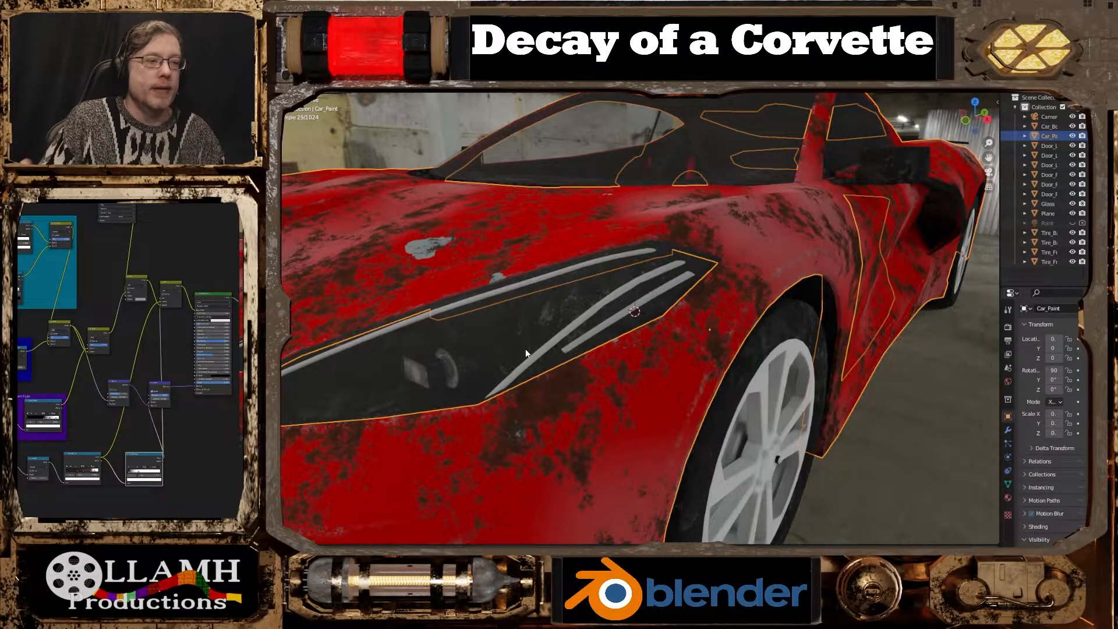
{"action": "middle_click_drag", "start_coordinate": [708, 271], "coordinate": [668, 288]}
{"action": "scroll", "coordinate": [667, 288], "scroll_direction": "up", "scroll_amount": 2}
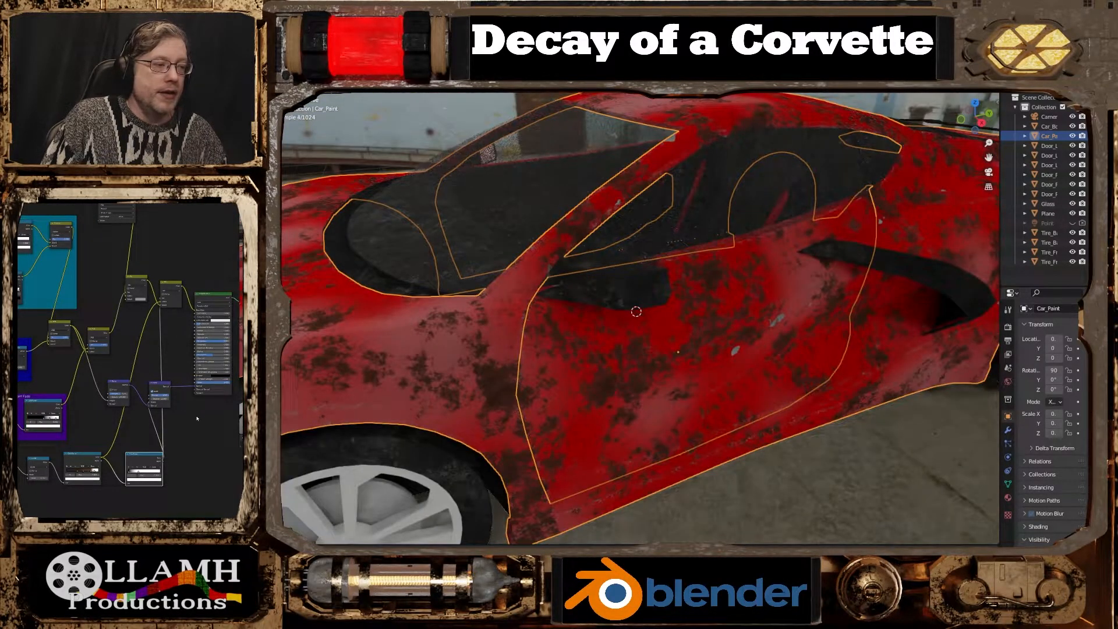
- Move the Texture Coordinate node aside, and unplug and reconnect its link to the rust Noise Texture to compare the patterns
{"action": "middle_click_drag", "start_coordinate": [174, 350], "coordinate": [188, 347]}
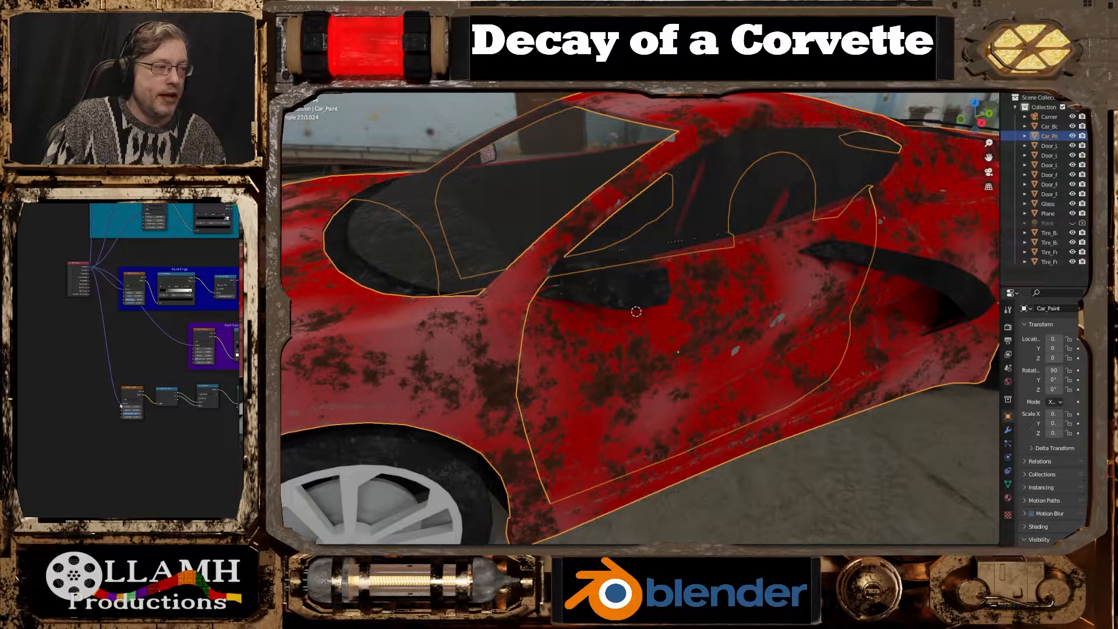
{"action": "left_click_drag", "start_coordinate": [80, 265], "coordinate": [47, 322]}
{"action": "left_click", "coordinate": [102, 418]}
{"action": "left_click_drag", "start_coordinate": [121, 403], "coordinate": [101, 404]}
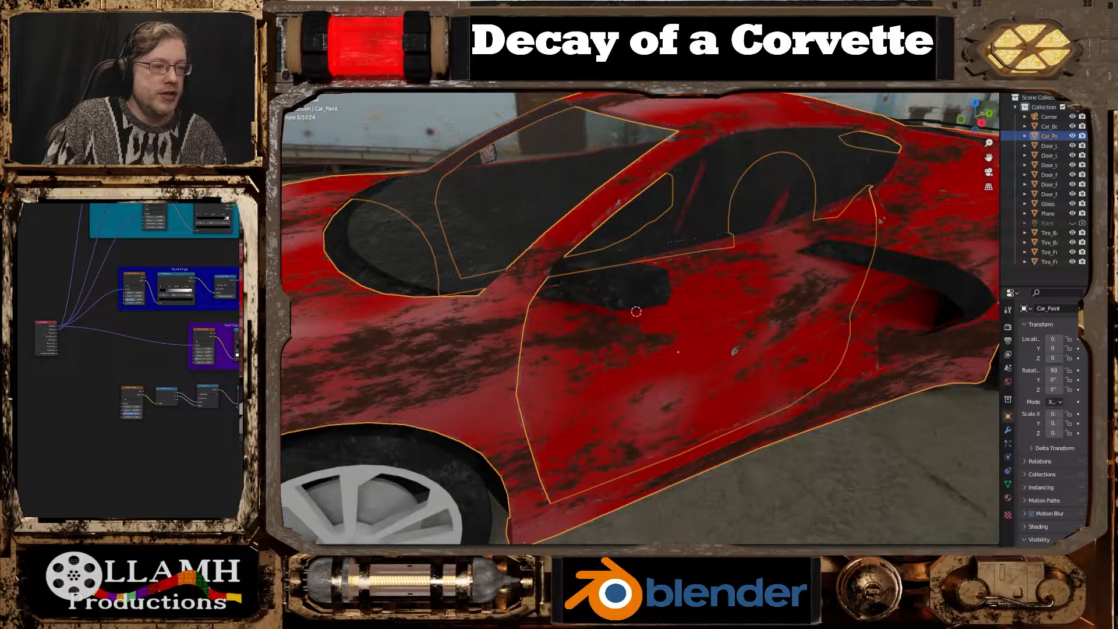
{"action": "left_click", "coordinate": [736, 529]}
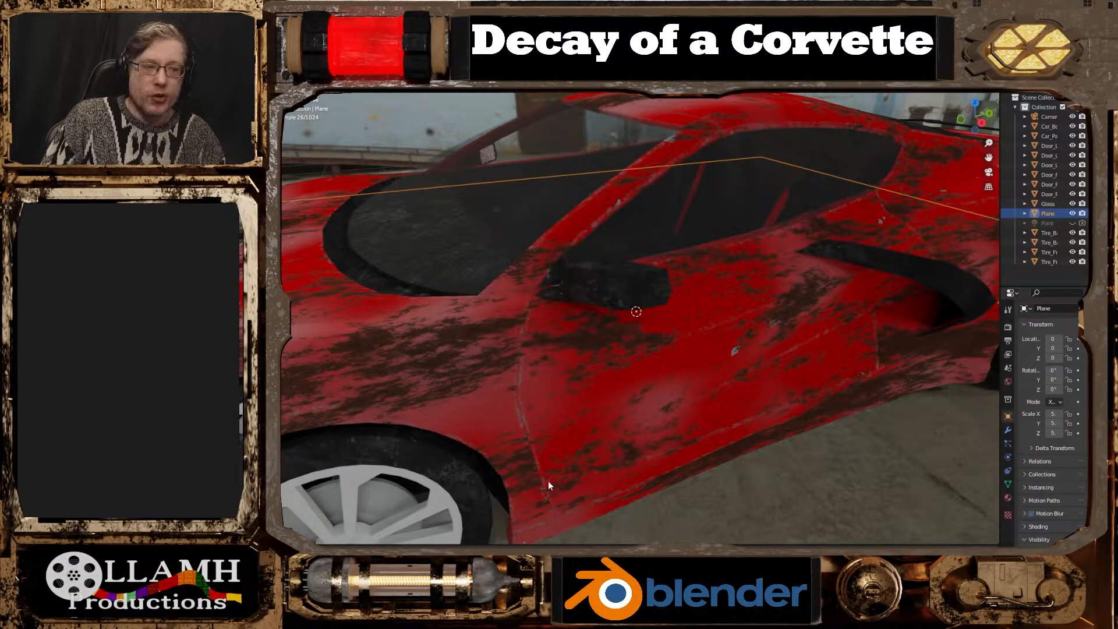
{"action": "left_click", "coordinate": [619, 447]}
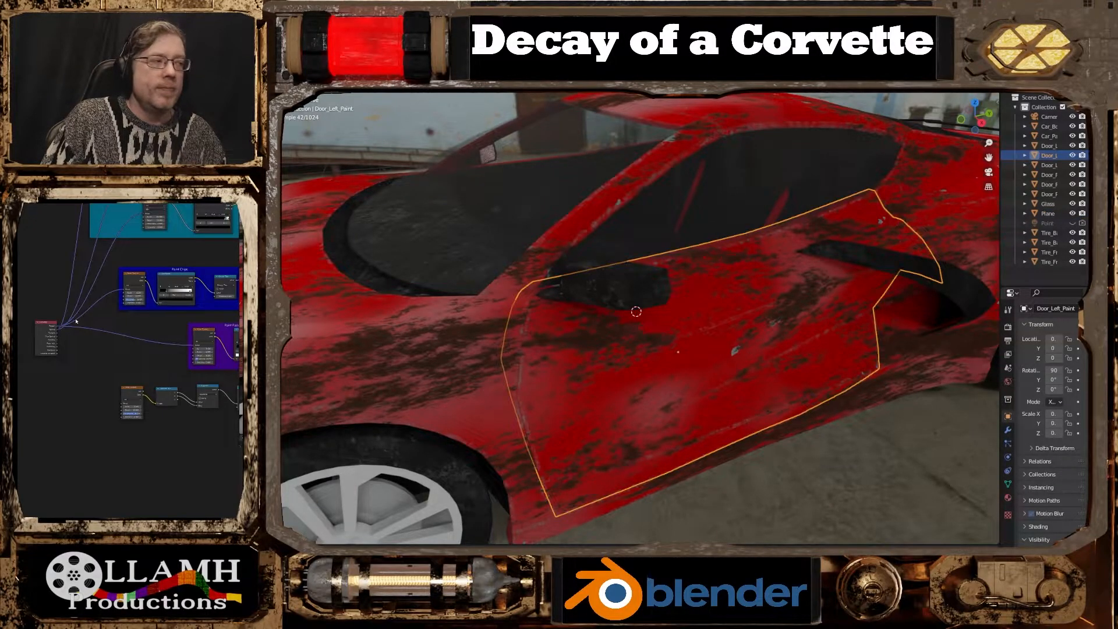
{"action": "left_click_drag", "start_coordinate": [59, 329], "coordinate": [123, 405]}
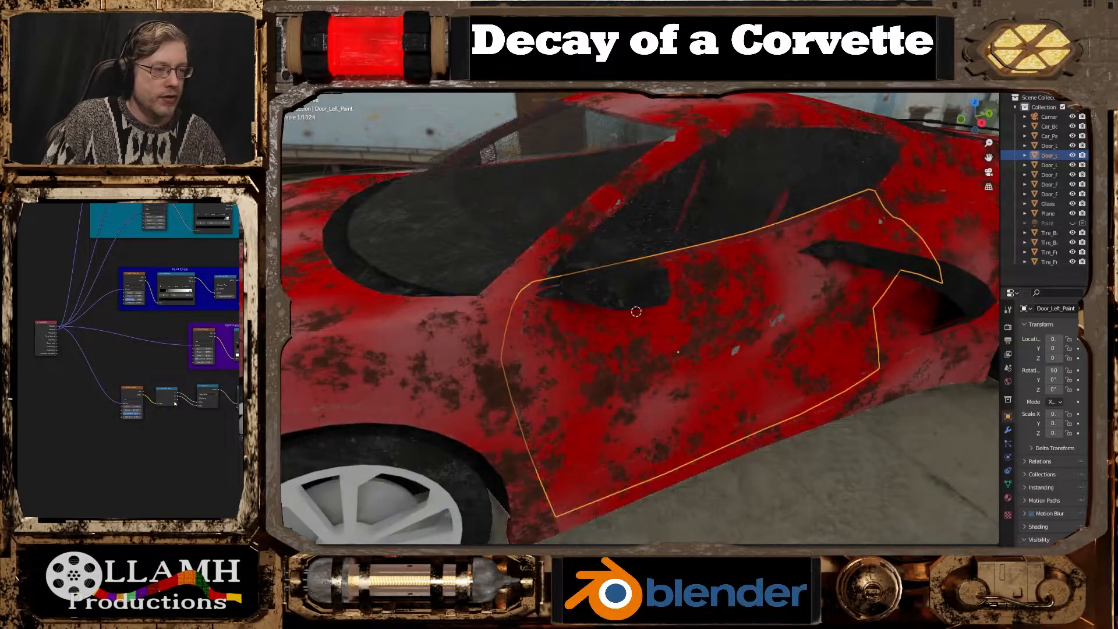
- Move the shader and Material Output nodes away from the Mix and Bump nodes to free up space
{"action": "middle_click_drag", "start_coordinate": [488, 415], "coordinate": [541, 415]}
{"action": "middle_click_drag", "start_coordinate": [190, 419], "coordinate": [25, 476]}
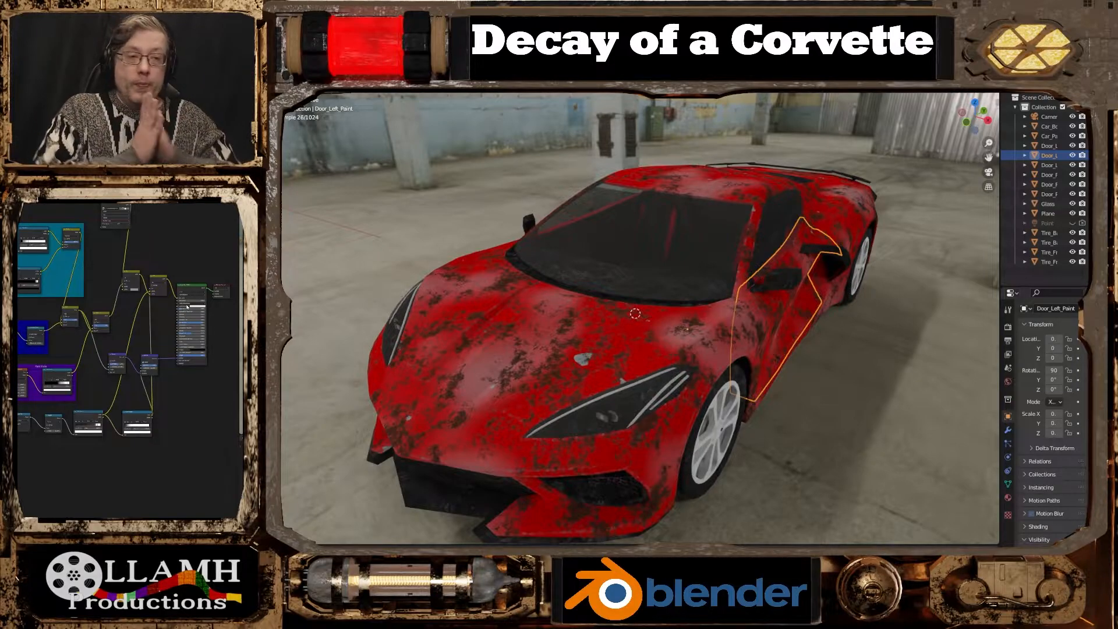
{"action": "mouse_move", "coordinate": [218, 285]}
{"action": "left_mouse_down"}
{"action": "mouse_move", "coordinate": [241, 298]}
{"action": "mouse_move", "coordinate": [209, 297]}
{"action": "mouse_move", "coordinate": [221, 284]}
{"action": "left_mouse_up"}
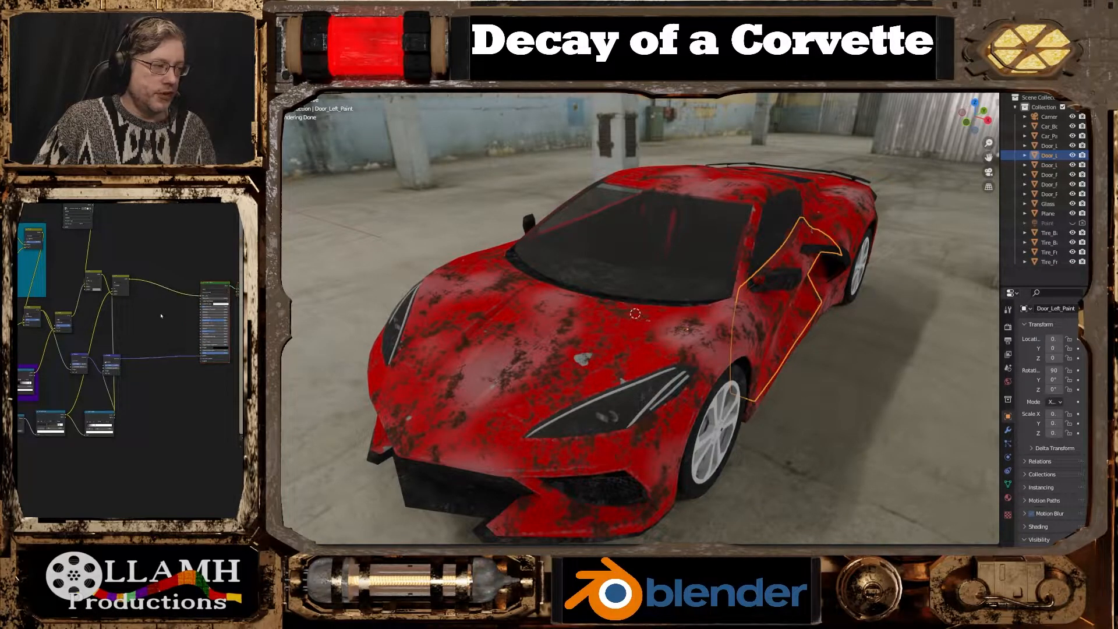
- Add an Image Texture node before the shader and load the Corvette body image into it
{"action": "middle_click_drag", "start_coordinate": [535, 357], "coordinate": [572, 359]}
{"action": "scroll", "coordinate": [568, 363], "scroll_direction": "up", "scroll_amount": 2}
{"action": "scroll", "coordinate": [163, 394], "scroll_direction": "down", "scroll_amount": 1}
{"action": "key", "text": "shift+a"}
{"action": "left_click", "coordinate": [150, 406]}
{"action": "type", "text": "image"}
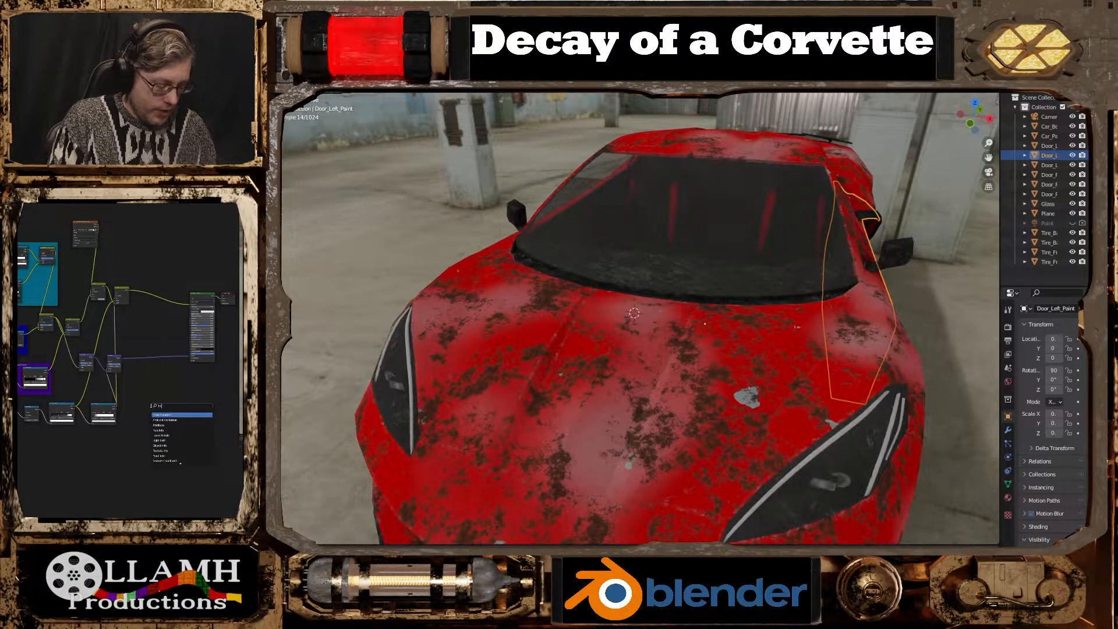
{"action": "key", "text": "Return"}
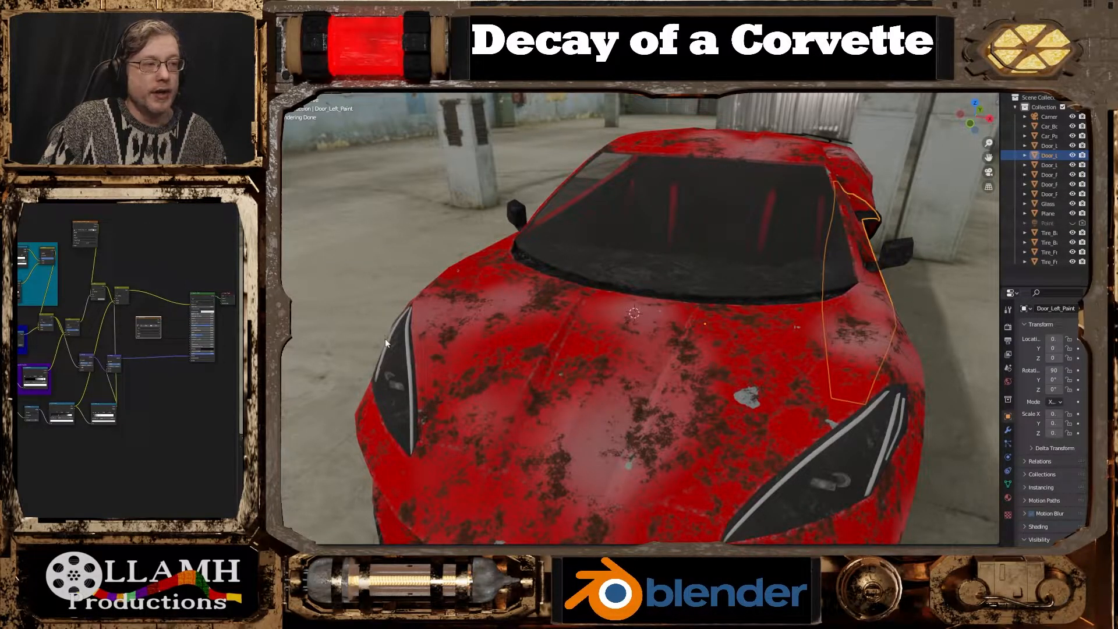
{"action": "double_click", "coordinate": [381, 361]}
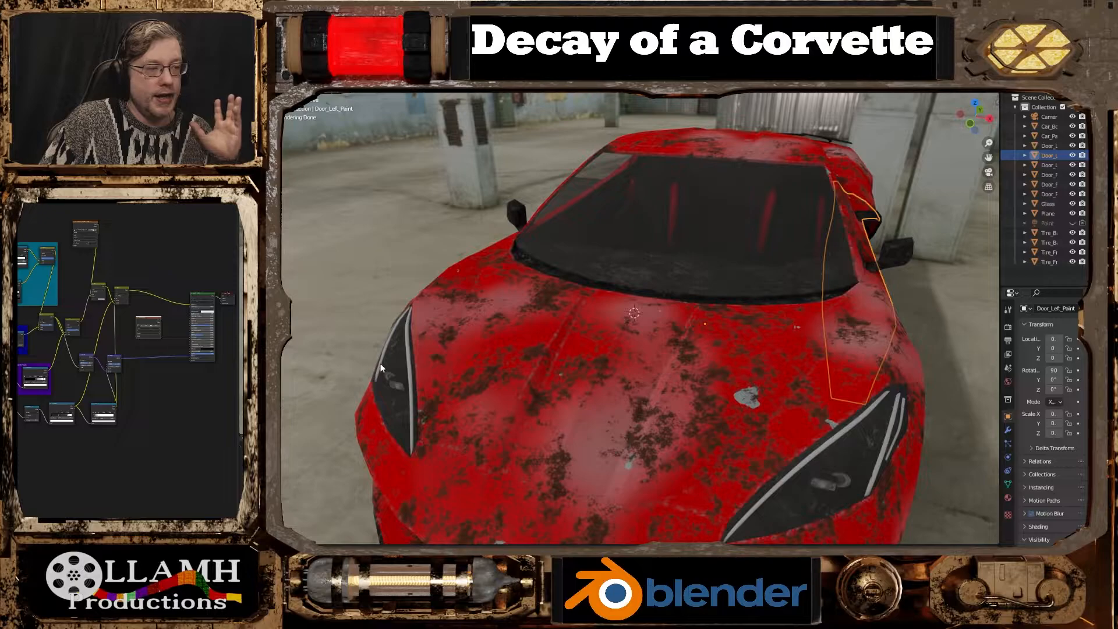
{"action": "scroll", "coordinate": [164, 327], "scroll_direction": "up", "scroll_amount": 5}
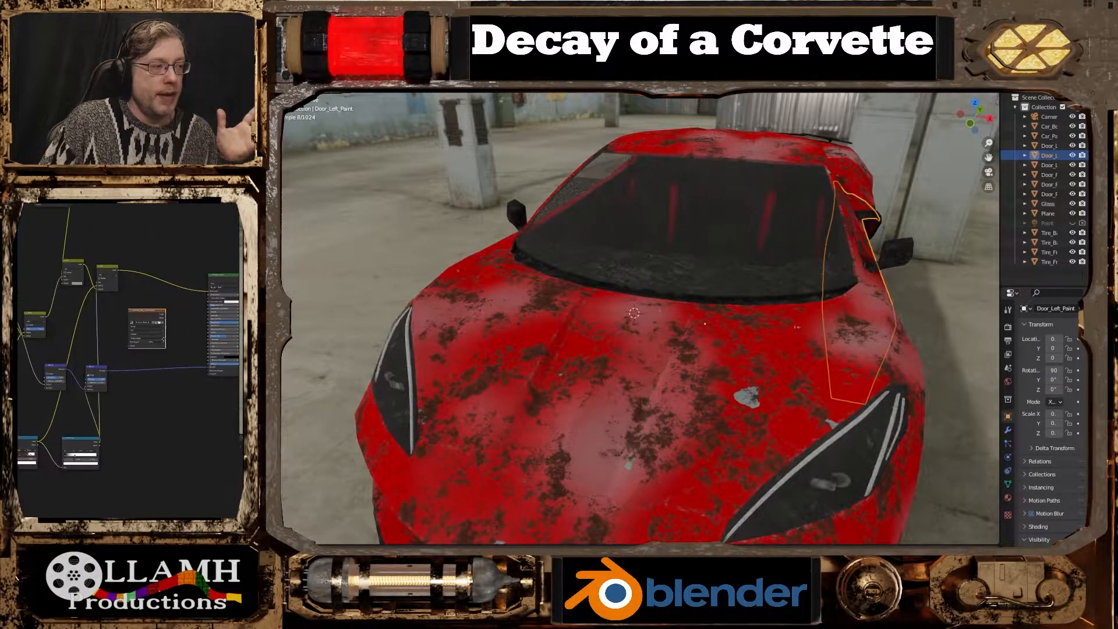
- Connect the Image Texture's Color output to the shader's Specular input and view the hood up close
{"action": "left_click_drag", "start_coordinate": [115, 338], "coordinate": [181, 343]}
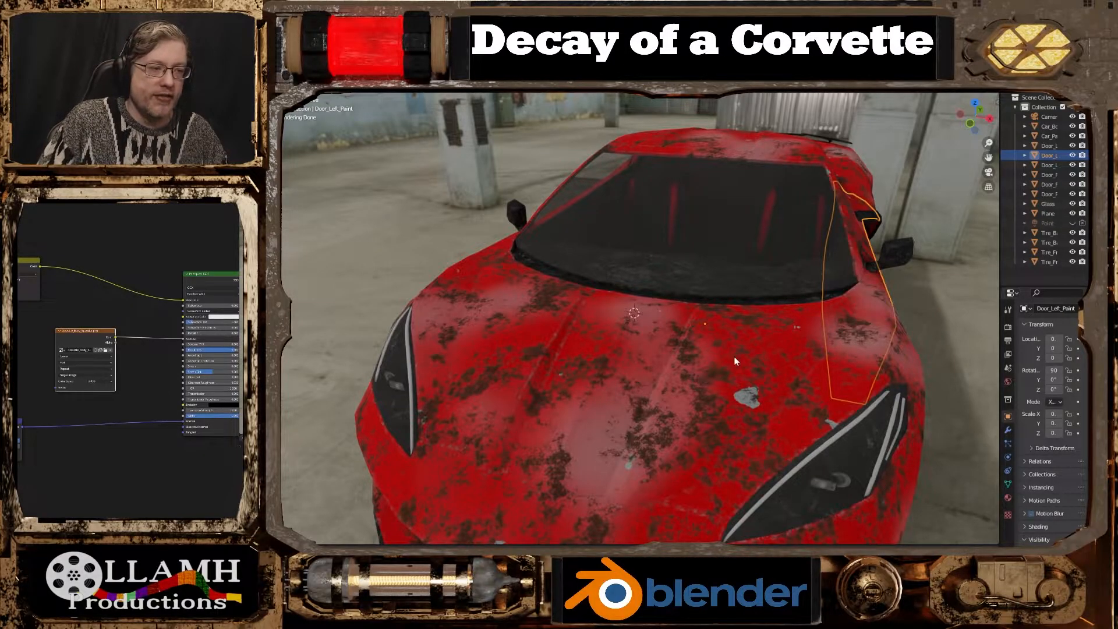
{"action": "scroll", "coordinate": [783, 236], "scroll_direction": "up", "scroll_amount": 2}
{"action": "middle_click_drag", "start_coordinate": [779, 236], "coordinate": [753, 256]}
{"action": "middle_click_drag", "start_coordinate": [222, 373], "coordinate": [170, 392]}
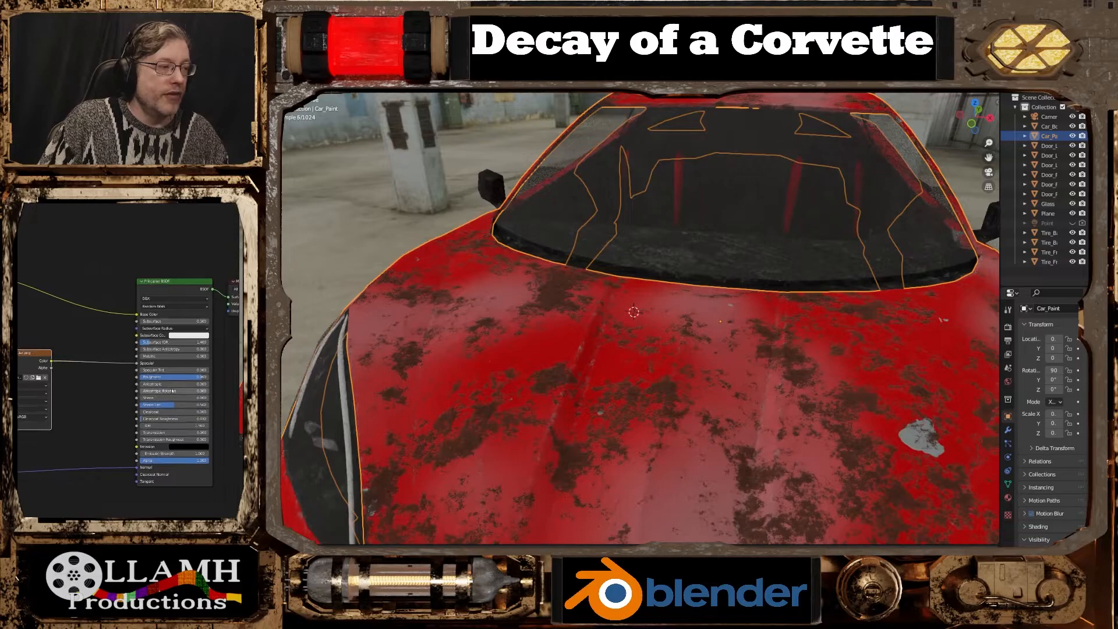
- Lower the shader's Roughness to 0 and check the reflections across the car
{"action": "left_click_drag", "start_coordinate": [179, 378], "coordinate": [117, 378]}
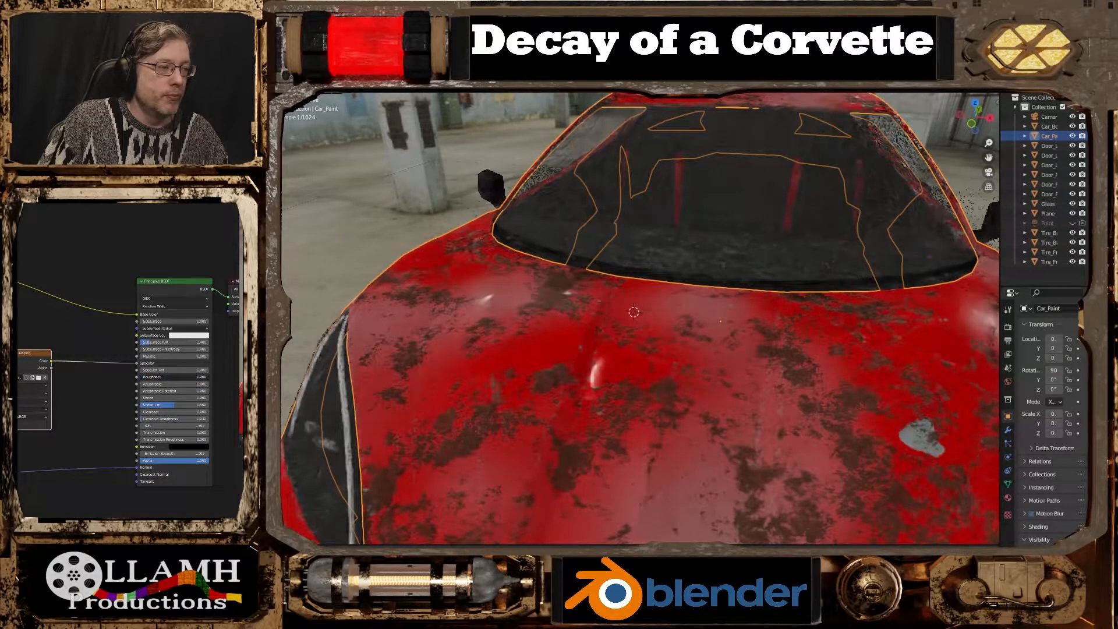
{"action": "mouse_move", "coordinate": [538, 435]}
{"action": "middle_mouse_down"}
{"action": "mouse_move", "coordinate": [527, 434]}
{"action": "mouse_move", "coordinate": [581, 448]}
{"action": "mouse_move", "coordinate": [513, 424]}
{"action": "mouse_move", "coordinate": [513, 469]}
{"action": "middle_mouse_up"}
{"action": "scroll", "coordinate": [514, 464], "scroll_direction": "down", "scroll_amount": 6}
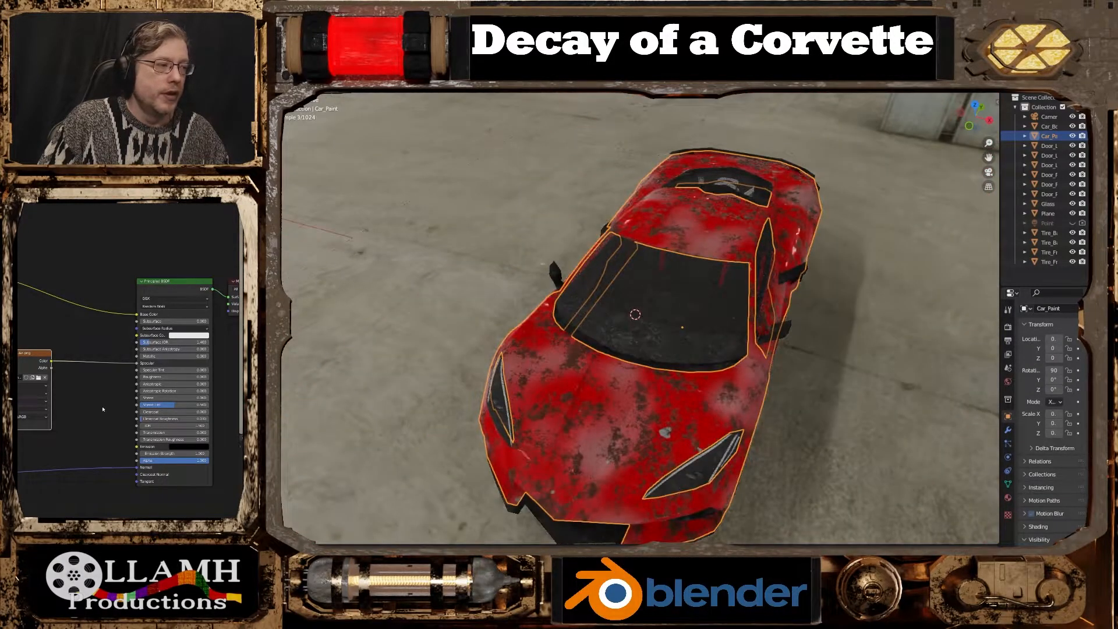
- Move the Image Texture node up to free space between it and the normal link
{"action": "scroll", "coordinate": [149, 370], "scroll_direction": "down", "scroll_amount": 4}
{"action": "middle_click_drag", "start_coordinate": [150, 370], "coordinate": [160, 359]}
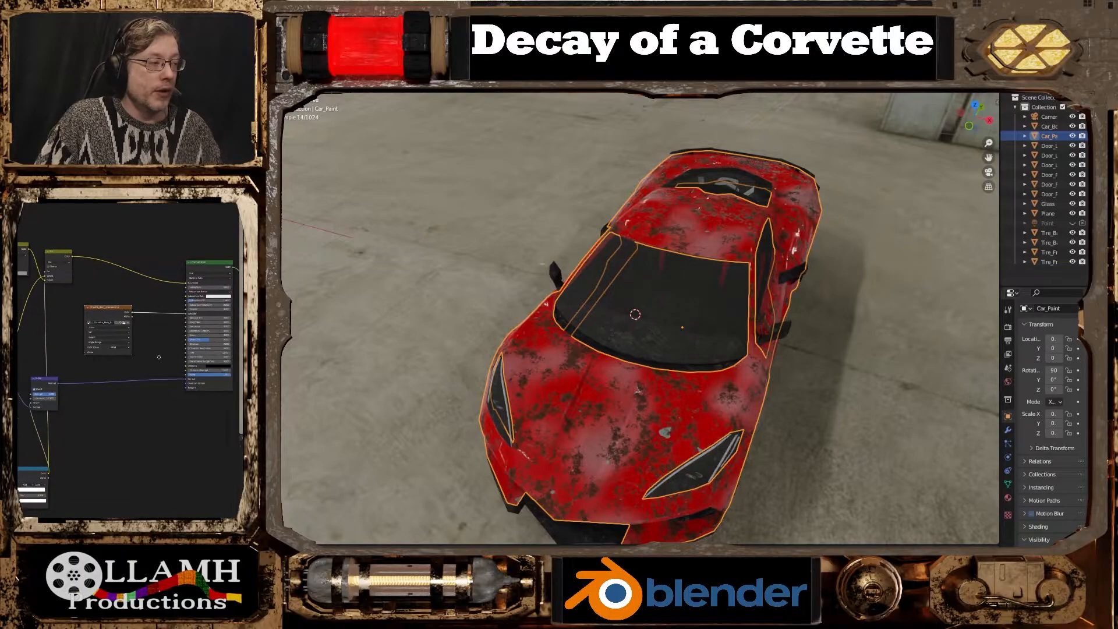
{"action": "left_click_drag", "start_coordinate": [123, 310], "coordinate": [124, 292]}
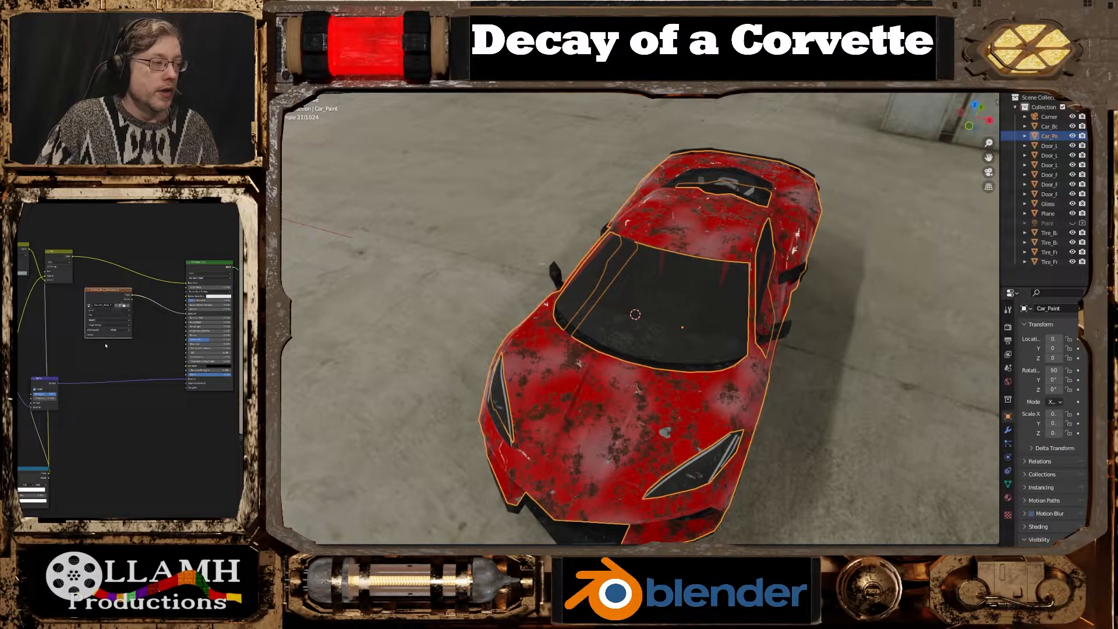
- Move the upper Image Texture node aside and add a MixRGB node fed by the paint mask mix and the last ColorRamp
{"action": "scroll", "coordinate": [107, 345], "scroll_direction": "down", "scroll_amount": 2}
{"action": "middle_click_drag", "start_coordinate": [106, 345], "coordinate": [140, 352]}
{"action": "scroll", "coordinate": [175, 369], "scroll_direction": "down", "scroll_amount": 2}
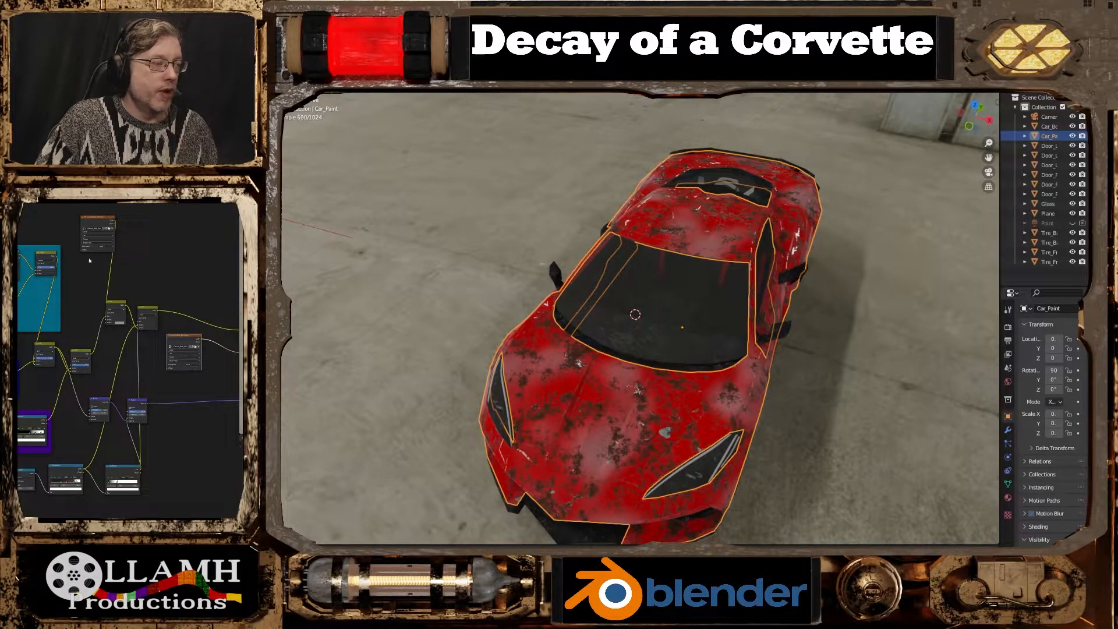
{"action": "left_click_drag", "start_coordinate": [99, 219], "coordinate": [87, 214]}
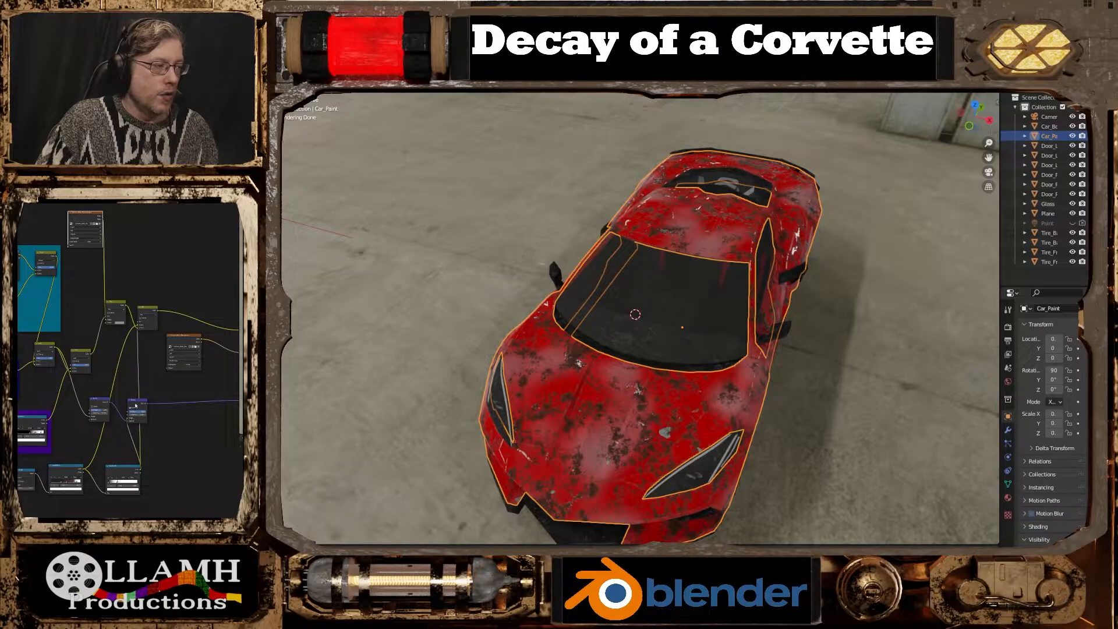
{"action": "left_click", "coordinate": [172, 437]}
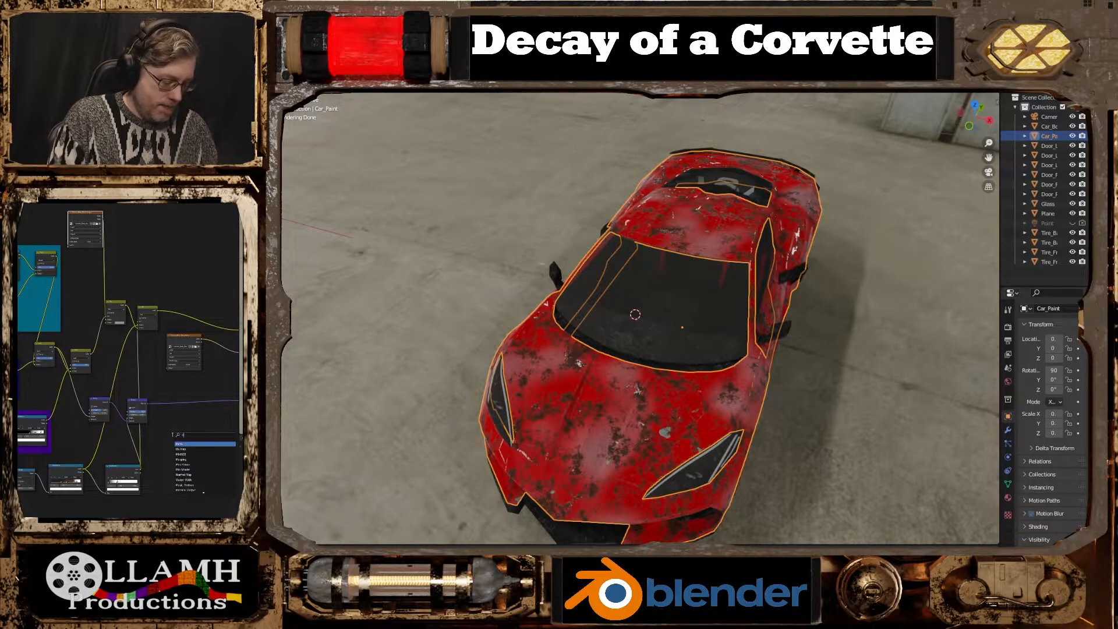
{"action": "type", "text": "mi"}
{"action": "key", "text": "Return"}
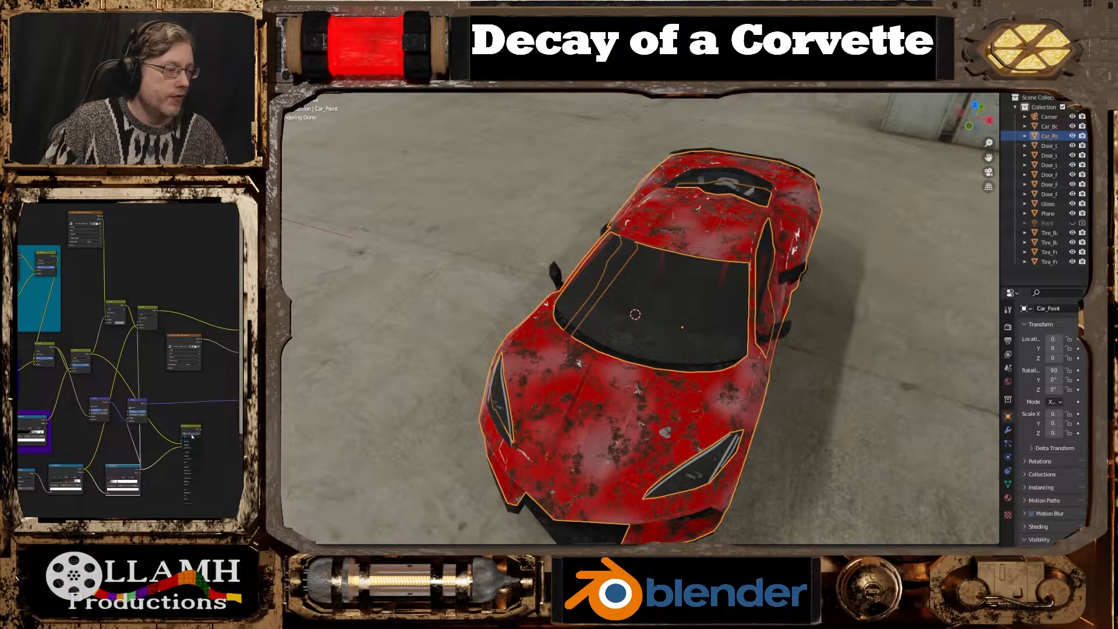
- Set the new MixRGB node's blend mode to Add with a Fac of 1.000
{"action": "scroll", "coordinate": [174, 468], "scroll_direction": "up", "scroll_amount": 4}
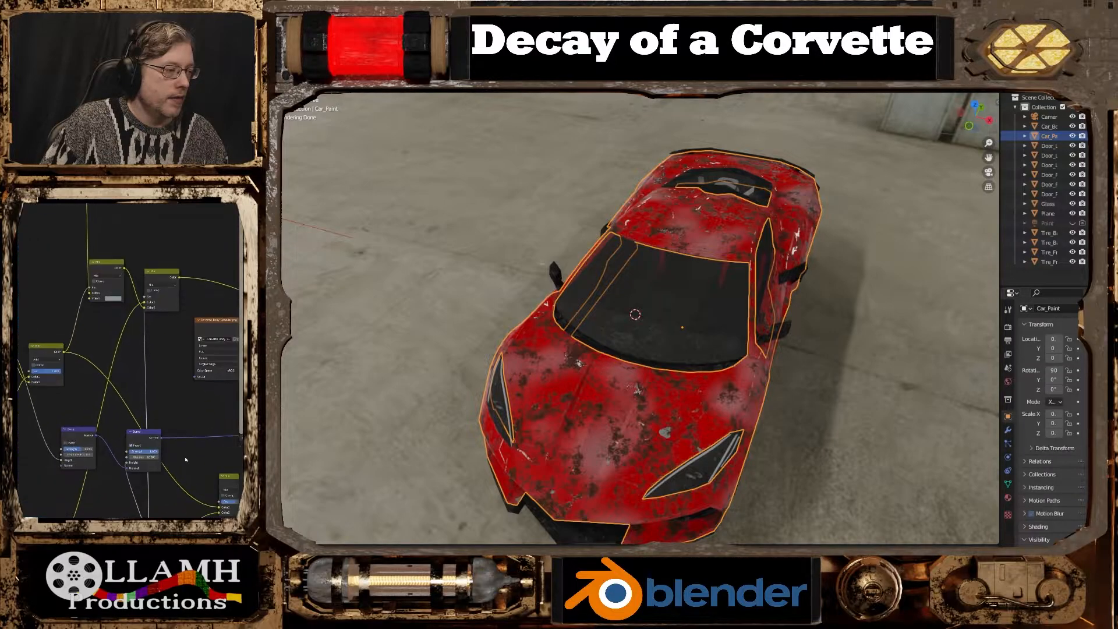
{"action": "scroll", "coordinate": [119, 356], "scroll_direction": "up", "scroll_amount": 2}
{"action": "left_click", "coordinate": [178, 392]}
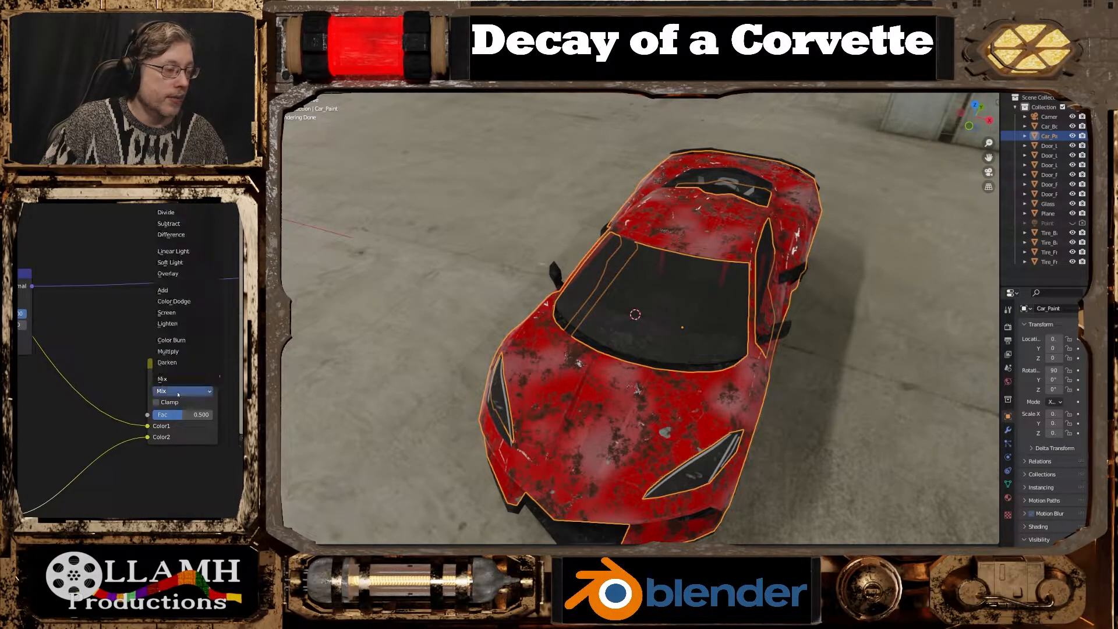
{"action": "left_click", "coordinate": [174, 290]}
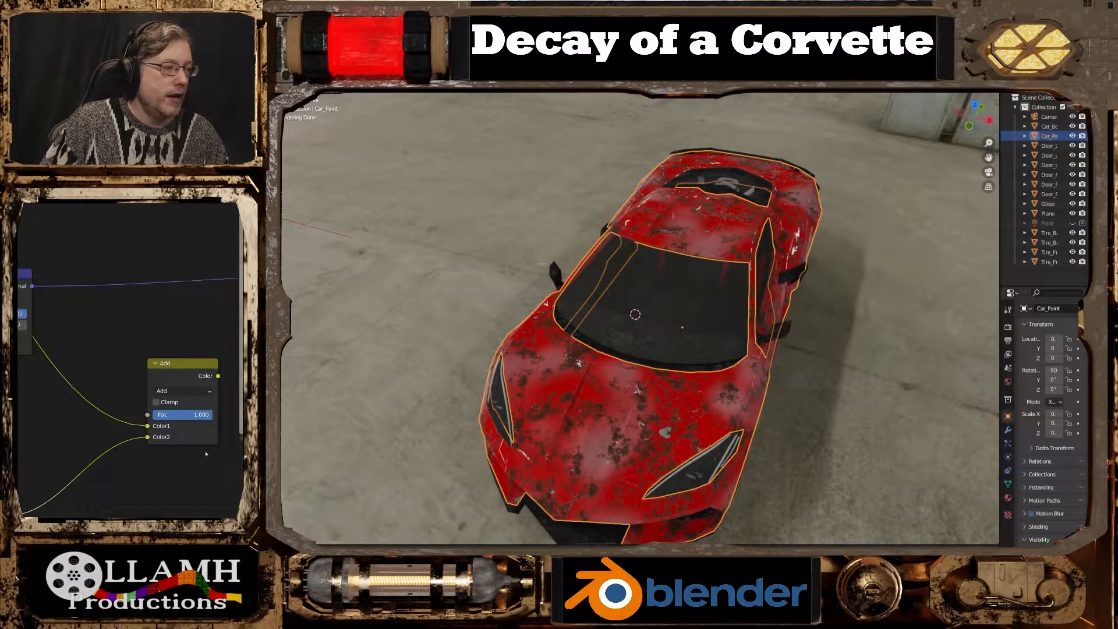
- Preview the Add node's output on the car through the shader's Base Color and examine the mask on the hood
{"action": "scroll", "coordinate": [206, 453], "scroll_direction": "down", "scroll_amount": 4}
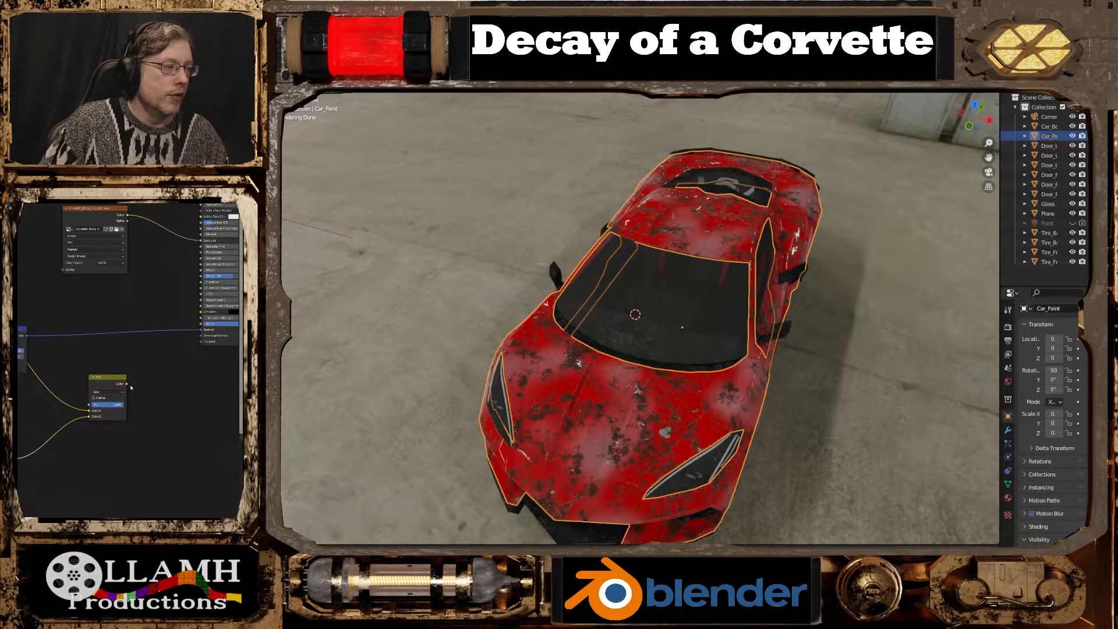
{"action": "left_click_drag", "start_coordinate": [179, 217], "coordinate": [198, 229]}
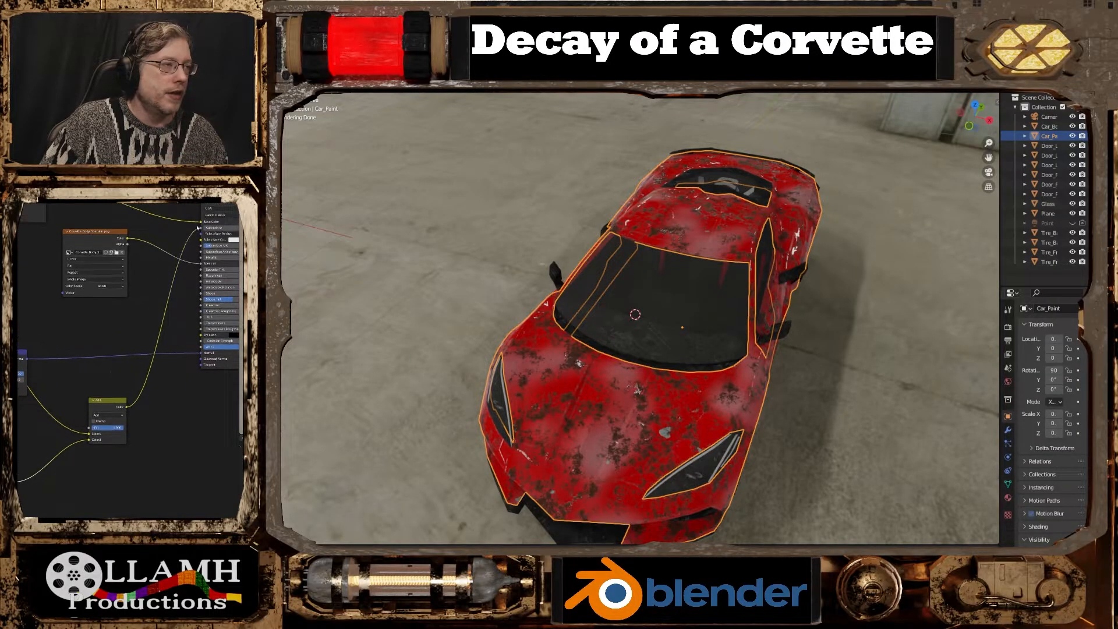
{"action": "middle_click_drag", "start_coordinate": [575, 361], "coordinate": [573, 309]}
{"action": "scroll", "coordinate": [573, 308], "scroll_direction": "up", "scroll_amount": 8}
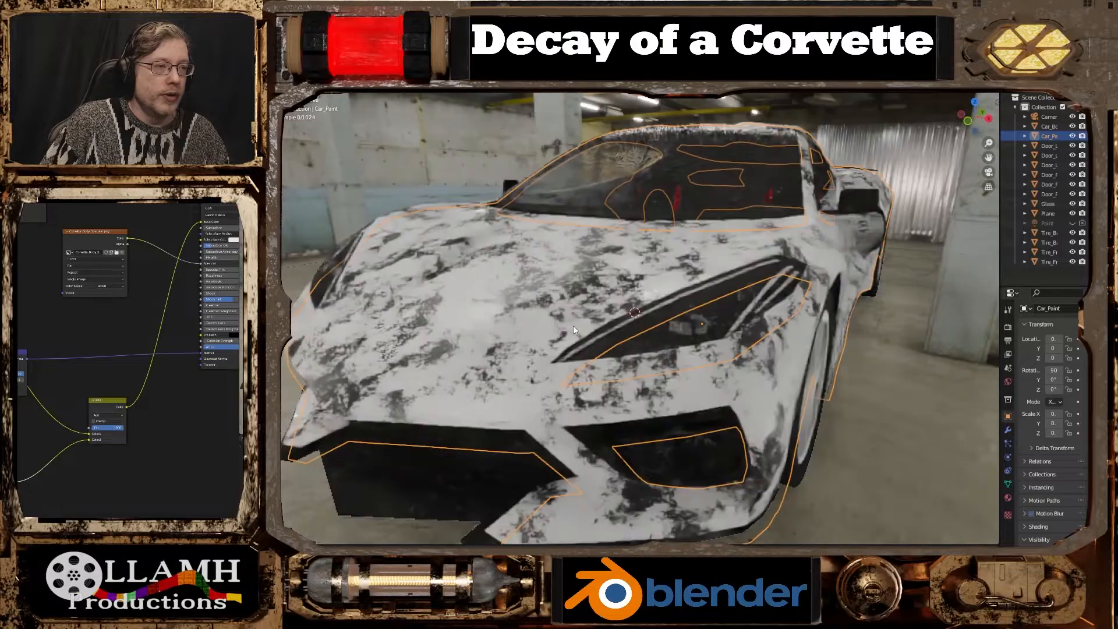
{"action": "scroll", "coordinate": [573, 329], "scroll_direction": "up", "scroll_amount": 6}
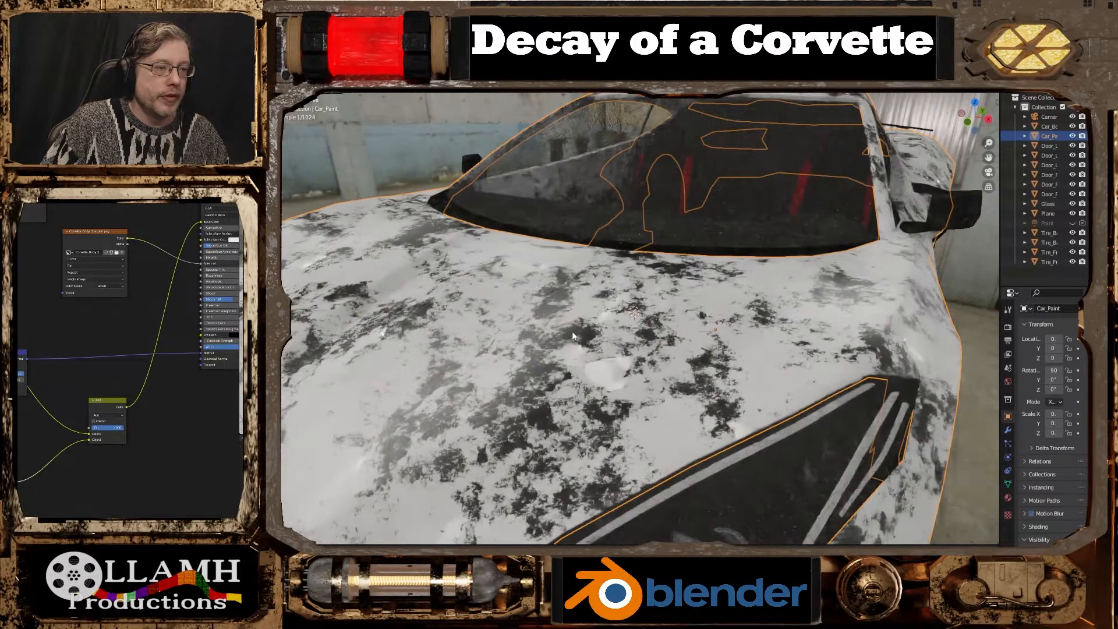
{"action": "scroll", "coordinate": [573, 336], "scroll_direction": "down", "scroll_amount": 5}
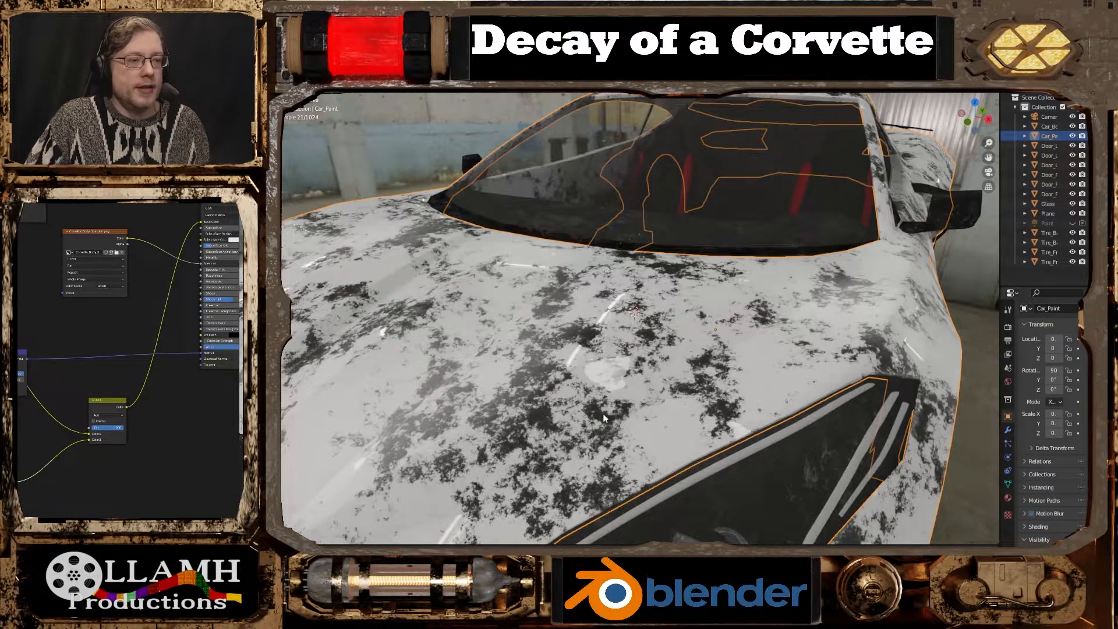
{"action": "scroll", "coordinate": [607, 411], "scroll_direction": "down", "scroll_amount": 4}
{"action": "middle_click_drag", "start_coordinate": [567, 408], "coordinate": [511, 411]}
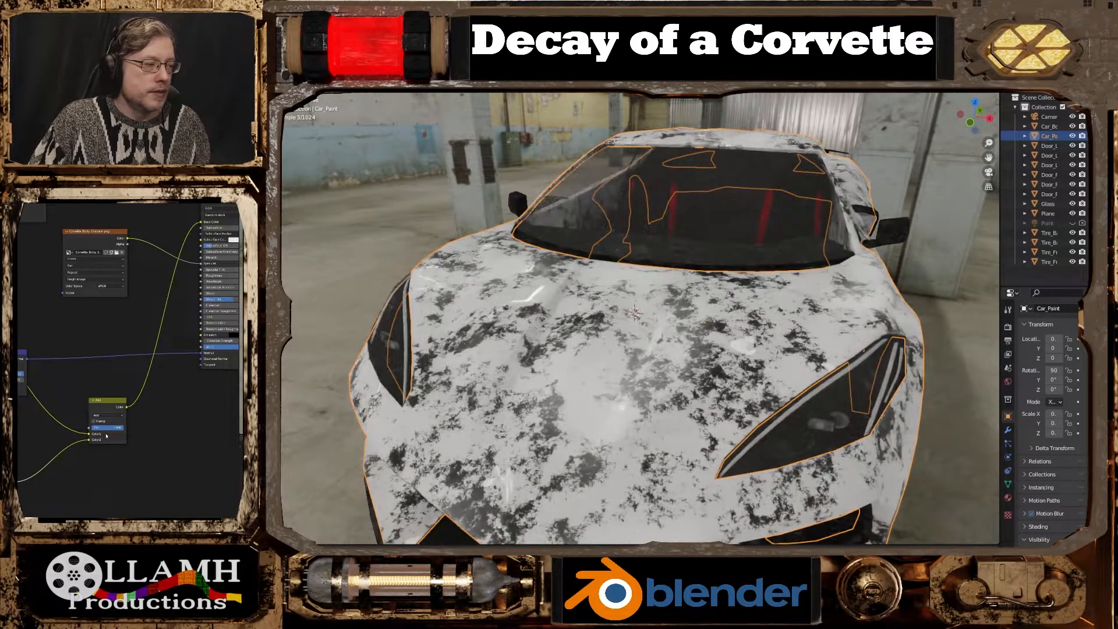
- Insert an Invert node between the ColorRamp and the Add node's Color2 input and check the combined mask on the hood
{"action": "mouse_move", "coordinate": [119, 428]}
{"action": "left_mouse_down"}
{"action": "mouse_move", "coordinate": [88, 428]}
{"action": "mouse_move", "coordinate": [130, 428]}
{"action": "left_mouse_up"}
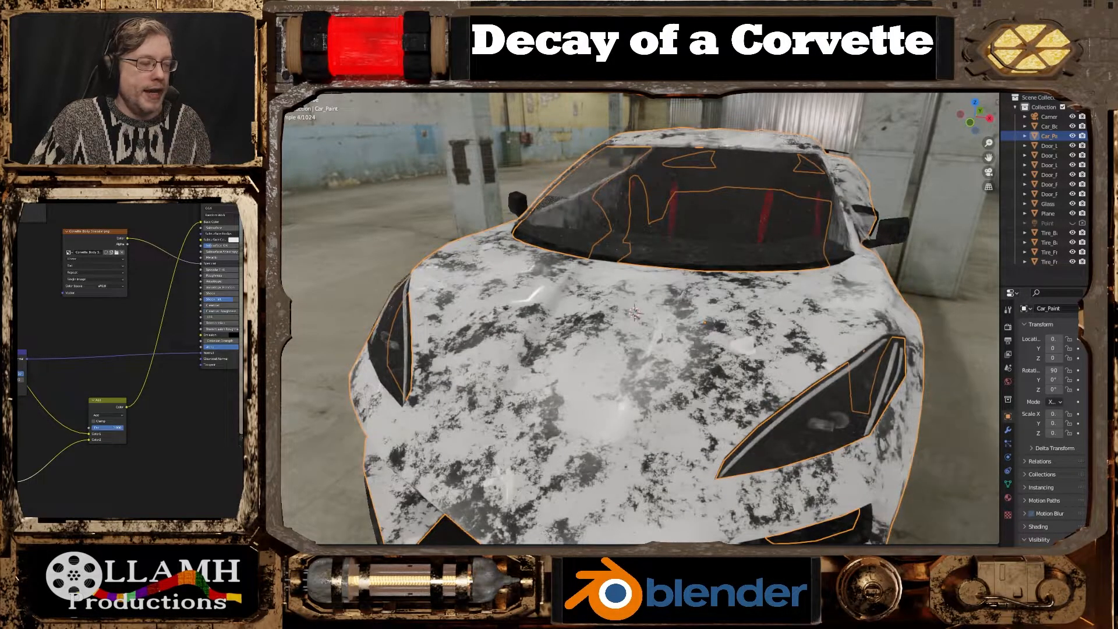
{"action": "scroll", "coordinate": [145, 496], "scroll_direction": "down", "scroll_amount": 2}
{"action": "middle_click_drag", "start_coordinate": [150, 475], "coordinate": [182, 457]}
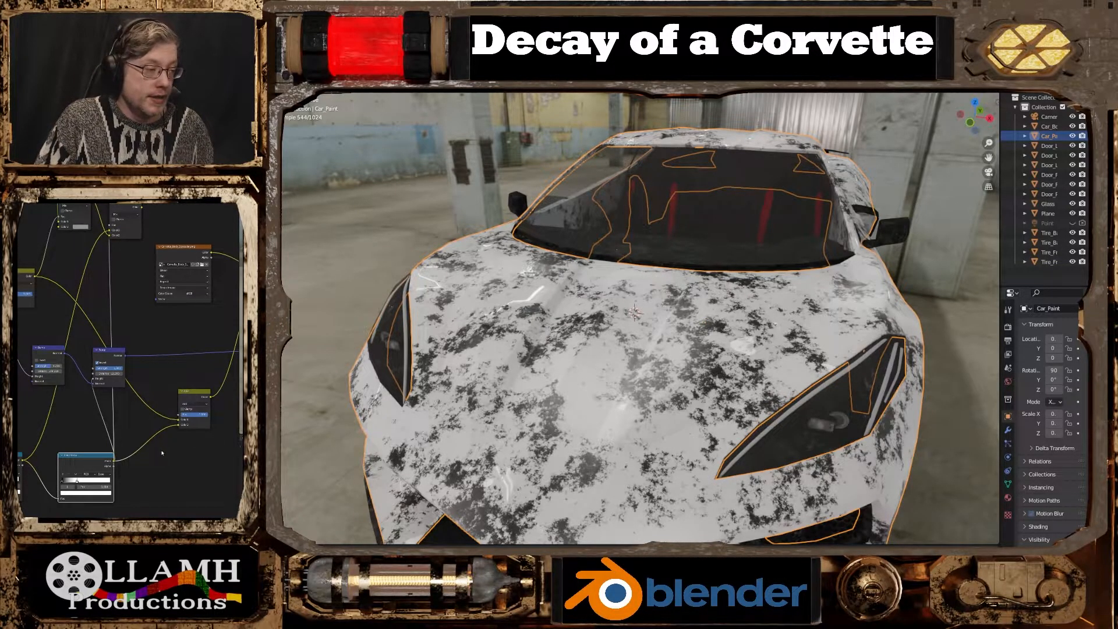
{"action": "left_click", "coordinate": [163, 451]}
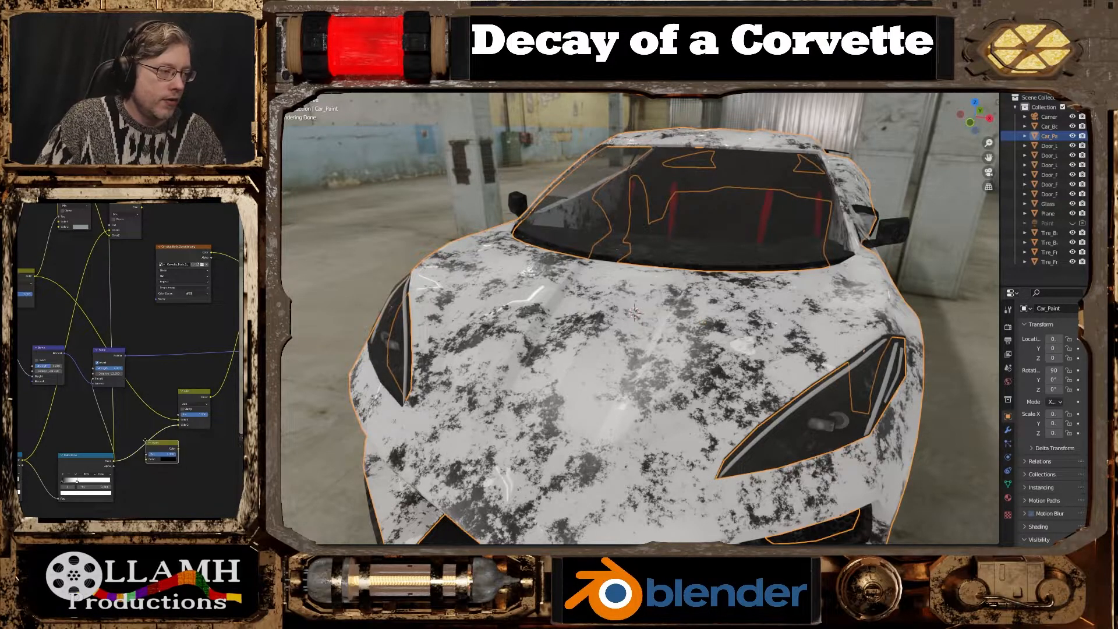
{"action": "left_click", "coordinate": [143, 440]}
{"action": "scroll", "coordinate": [660, 429], "scroll_direction": "up", "scroll_amount": 3}
{"action": "scroll", "coordinate": [660, 428], "scroll_direction": "down", "scroll_amount": 3}
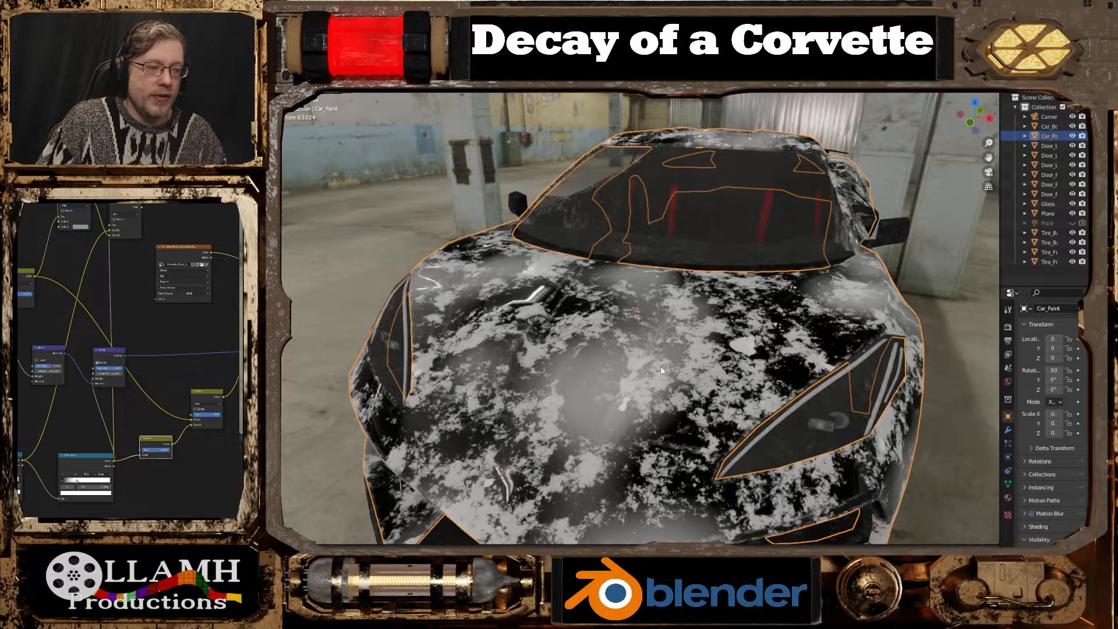
{"action": "scroll", "coordinate": [656, 366], "scroll_direction": "up", "scroll_amount": 4}
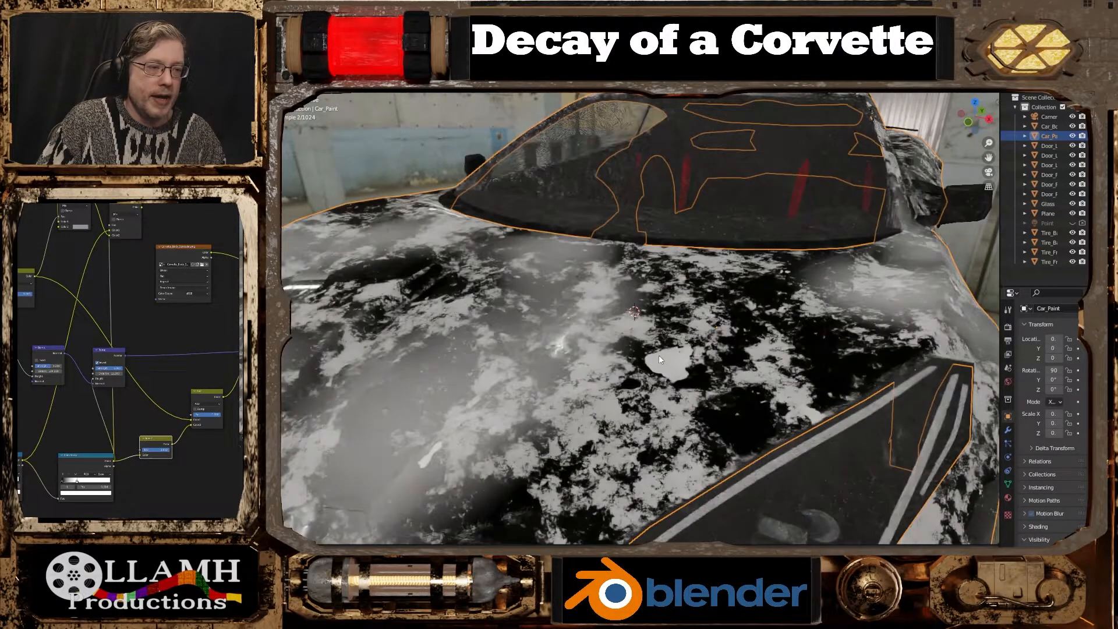
{"action": "mouse_move", "coordinate": [662, 355]}
{"action": "middle_mouse_down"}
{"action": "mouse_move", "coordinate": [620, 359]}
{"action": "mouse_move", "coordinate": [642, 363]}
{"action": "middle_mouse_up"}
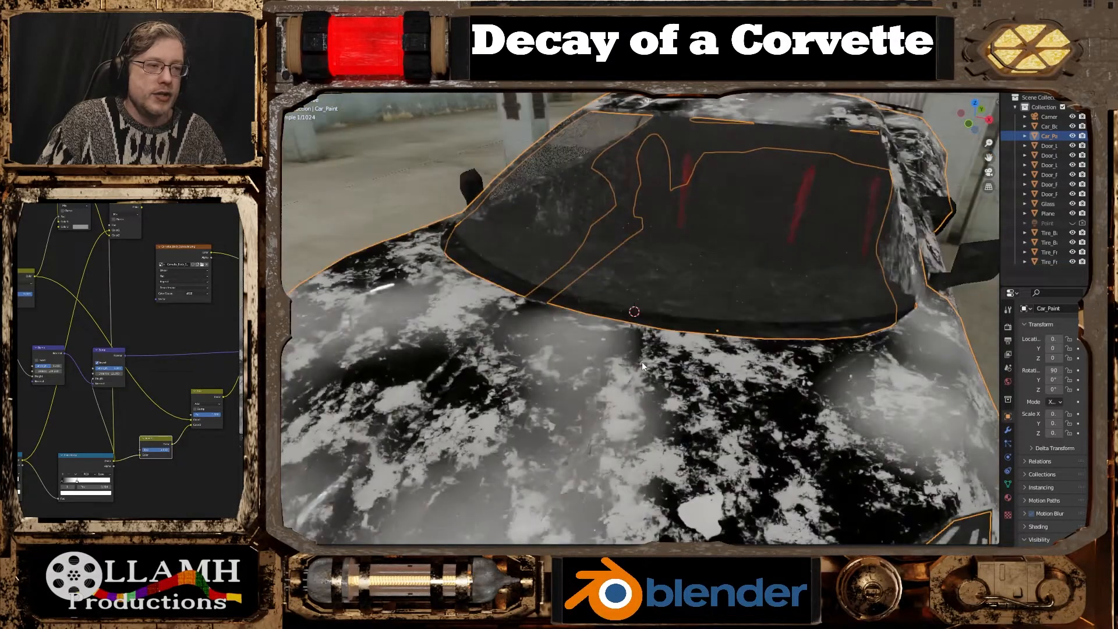
- Reconnect the paint colour mix to the shader's Base Color and connect the Add node's output to Roughness
{"action": "scroll", "coordinate": [642, 361], "scroll_direction": "down", "scroll_amount": 4}
{"action": "middle_click_drag", "start_coordinate": [185, 382], "coordinate": [113, 379]}
{"action": "middle_click_drag", "start_coordinate": [183, 249], "coordinate": [180, 318]}
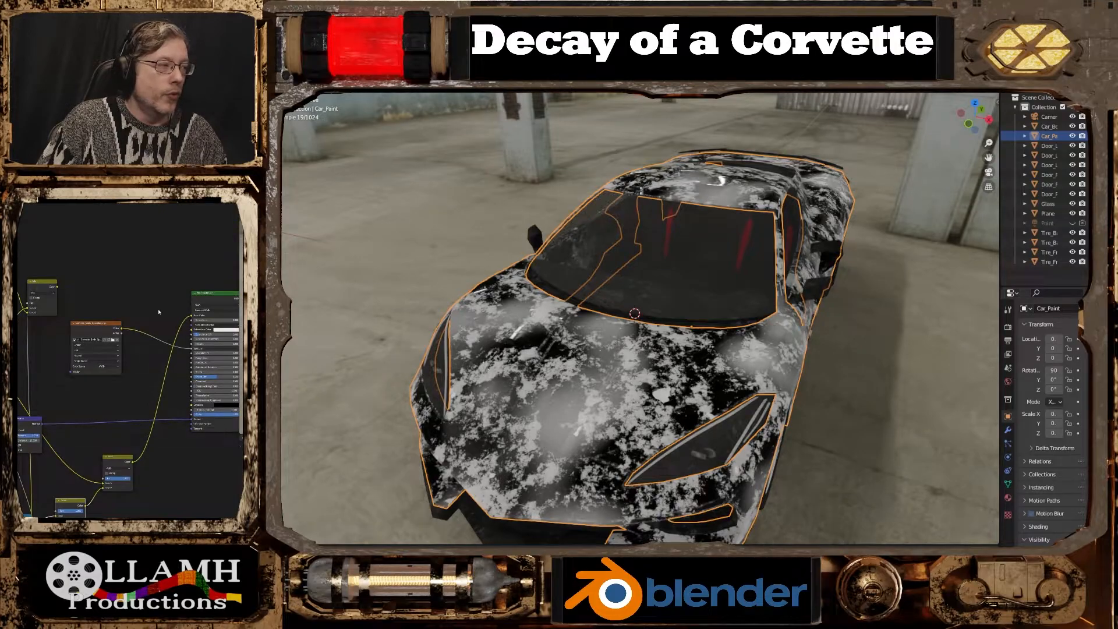
{"action": "left_click_drag", "start_coordinate": [171, 373], "coordinate": [169, 371]}
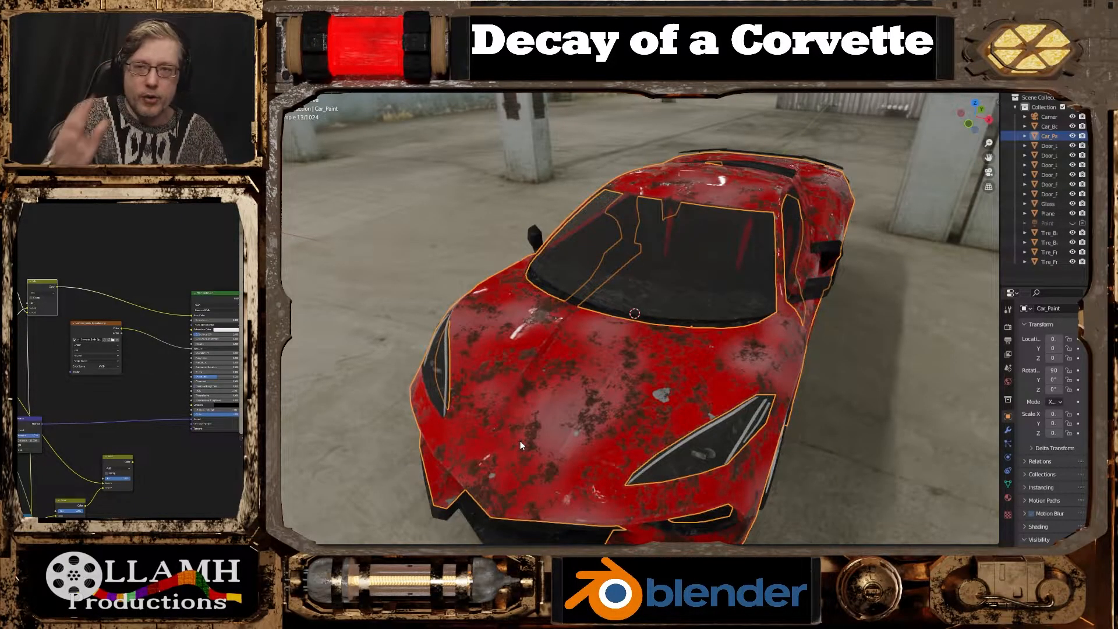
{"action": "scroll", "coordinate": [637, 444], "scroll_direction": "up", "scroll_amount": 2}
{"action": "middle_click_drag", "start_coordinate": [629, 428], "coordinate": [622, 420]}
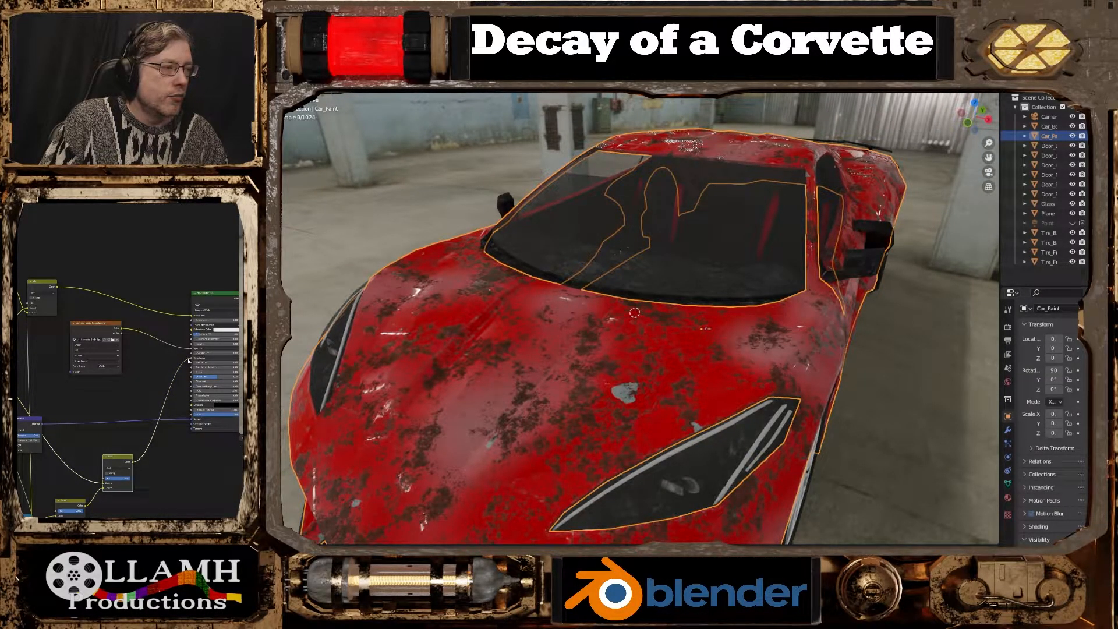
- Examine the reflections on the hood and windshield edge from several angles to compare glossy paint with rust
{"action": "middle_click_drag", "start_coordinate": [466, 442], "coordinate": [461, 458]}
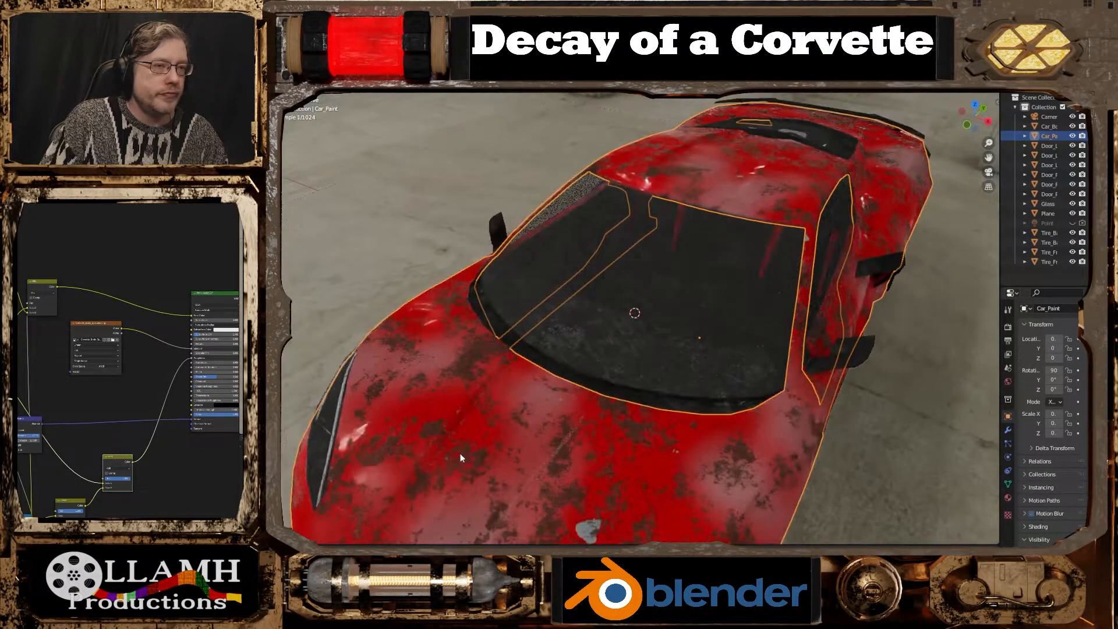
{"action": "scroll", "coordinate": [695, 338], "scroll_direction": "up", "scroll_amount": 4}
{"action": "middle_click_drag", "start_coordinate": [693, 341], "coordinate": [704, 330]}
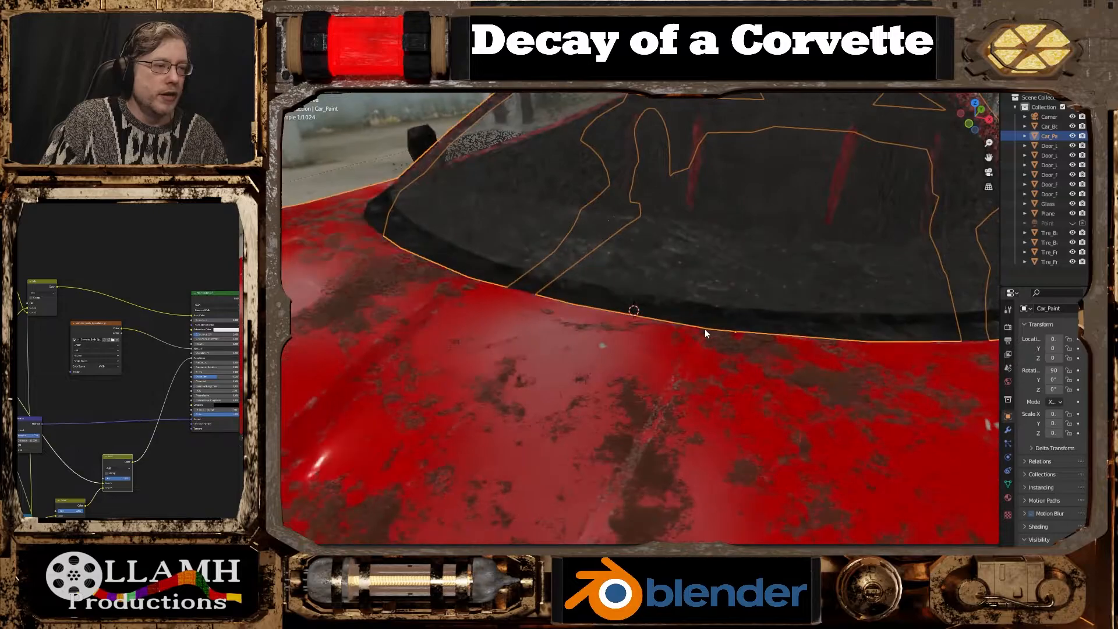
{"action": "scroll", "coordinate": [704, 330], "scroll_direction": "down", "scroll_amount": 6}
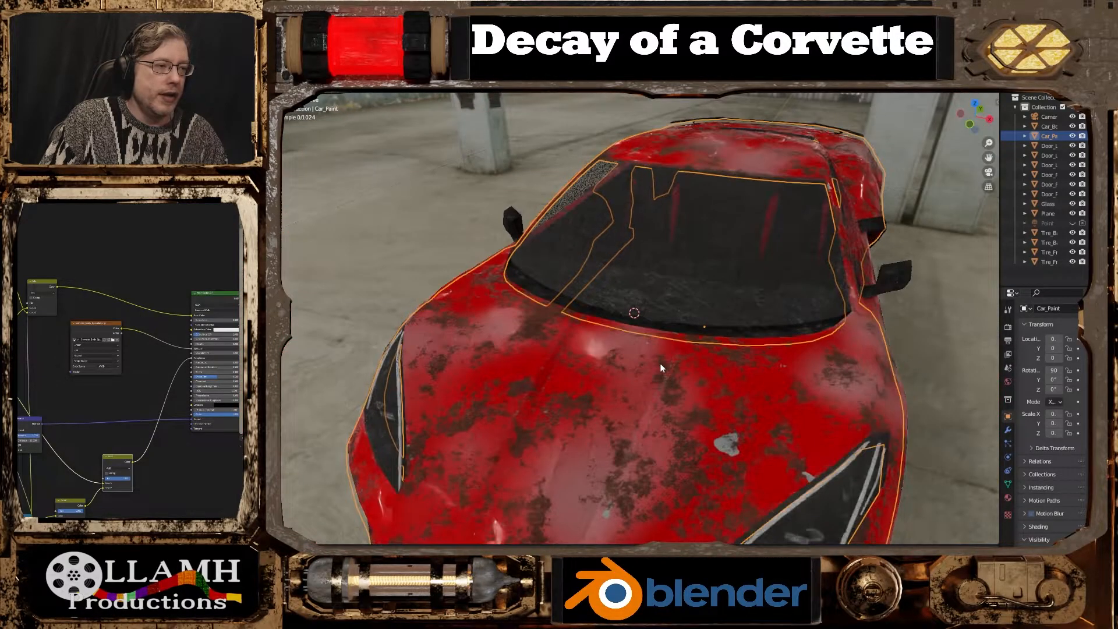
{"action": "middle_click_drag", "start_coordinate": [661, 366], "coordinate": [575, 417]}
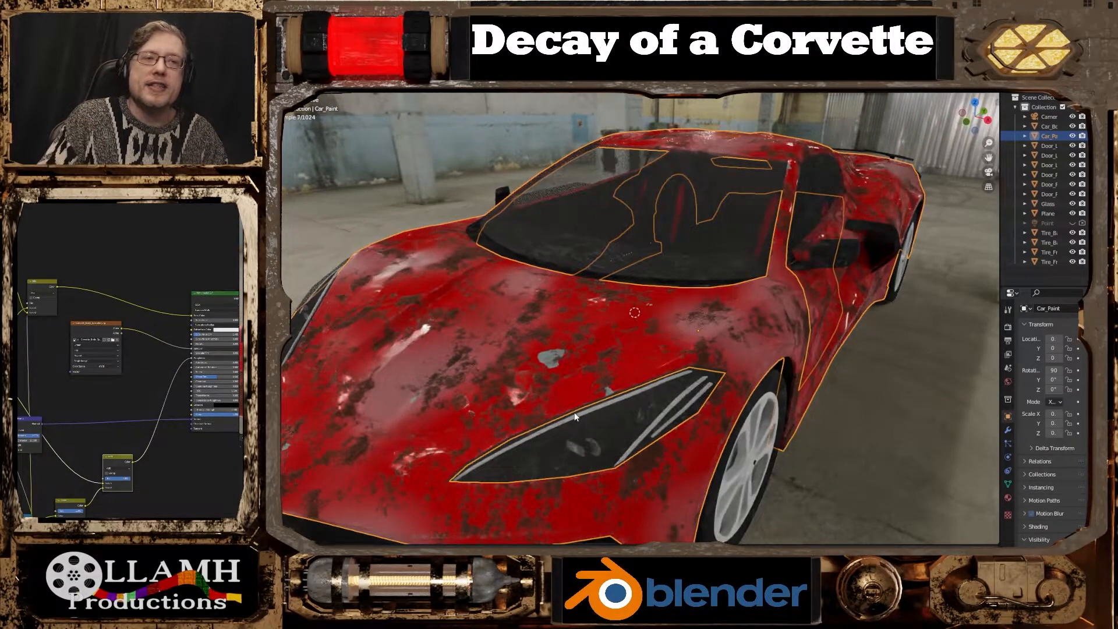
{"action": "middle_click_drag", "start_coordinate": [496, 389], "coordinate": [583, 394]}
{"action": "scroll", "coordinate": [582, 389], "scroll_direction": "up", "scroll_amount": 3}
{"action": "middle_click_drag", "start_coordinate": [642, 376], "coordinate": [736, 348]}
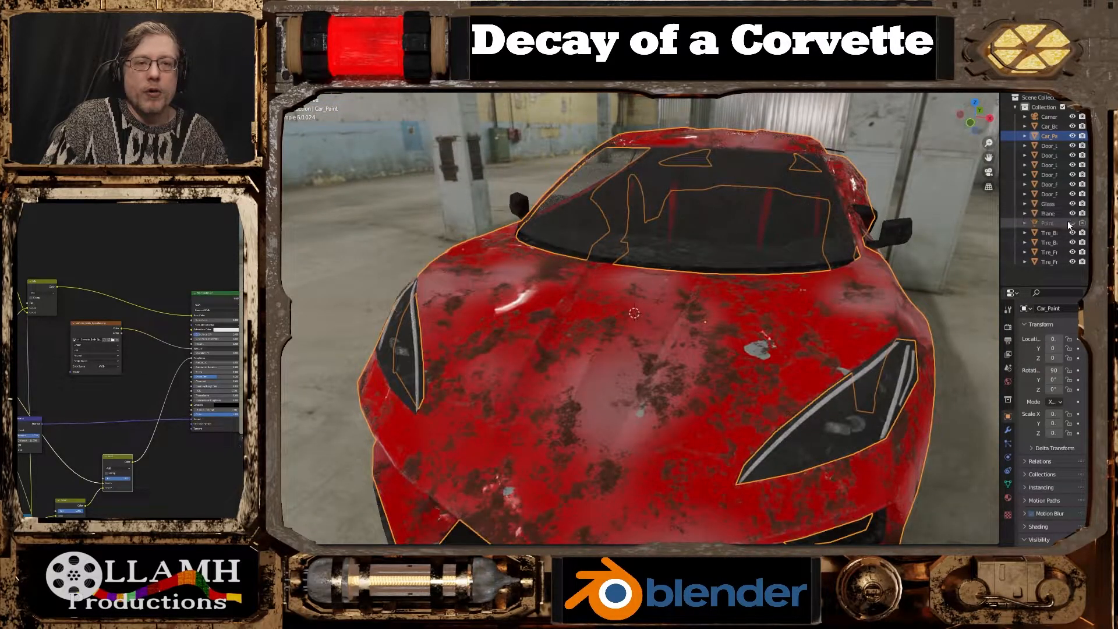
- Unhide the point light, move it along X to the far side of the hood, and set its power to 100 W
{"action": "left_click", "coordinate": [1071, 223]}
{"action": "middle_click_drag", "start_coordinate": [774, 331], "coordinate": [606, 384]}
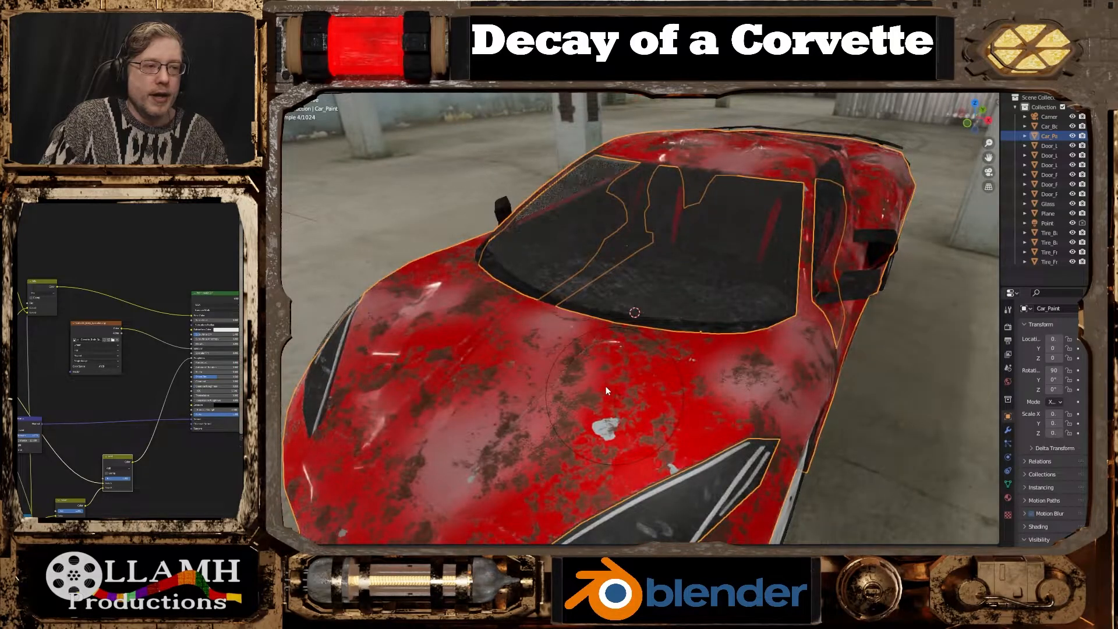
{"action": "left_click", "coordinate": [614, 396]}
{"action": "key", "text": "g"}
{"action": "key", "text": "z"}
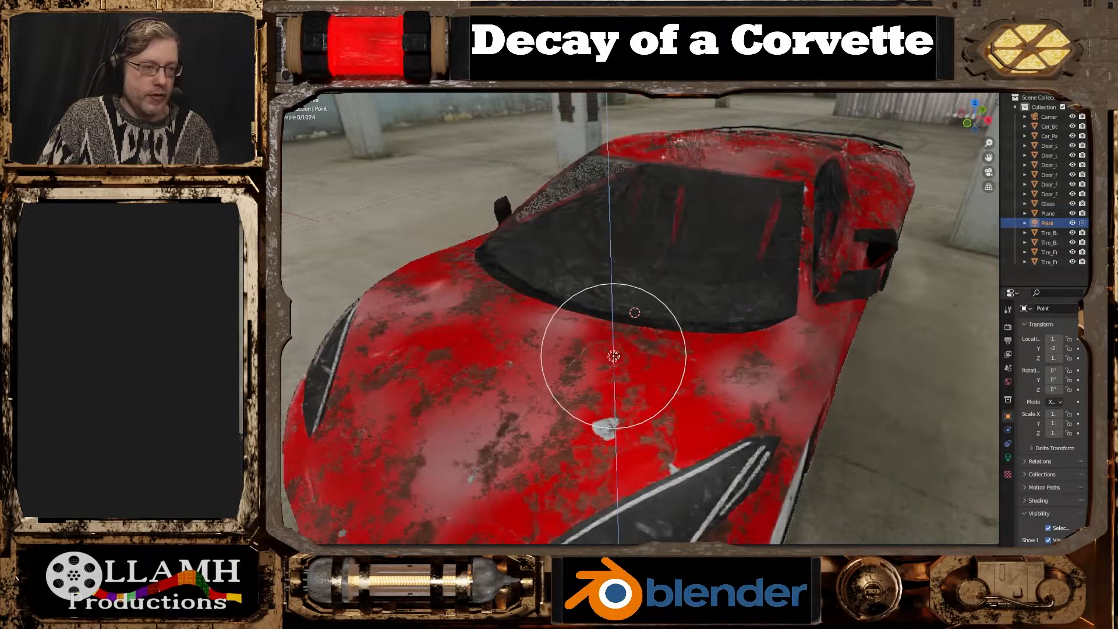
{"action": "key", "text": "x"}
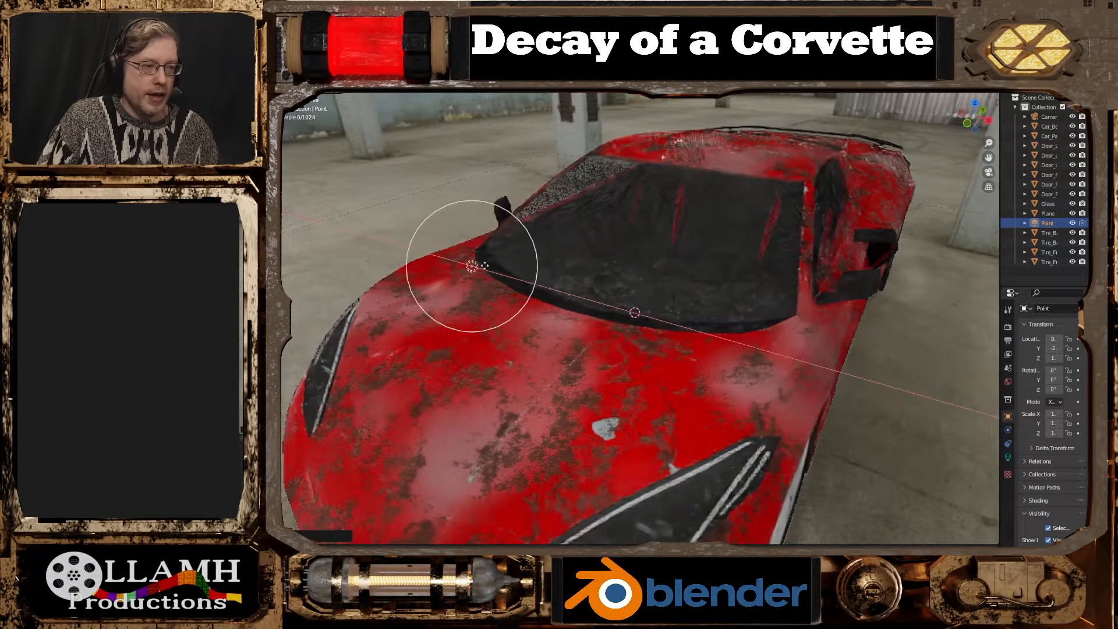
{"action": "left_click", "coordinate": [1008, 459]}
{"action": "mouse_move", "coordinate": [829, 386]}
{"action": "middle_mouse_down"}
{"action": "mouse_move", "coordinate": [869, 394]}
{"action": "mouse_move", "coordinate": [790, 383]}
{"action": "mouse_move", "coordinate": [817, 376]}
{"action": "mouse_move", "coordinate": [810, 391]}
{"action": "middle_mouse_up"}
{"action": "left_click", "coordinate": [809, 395]}
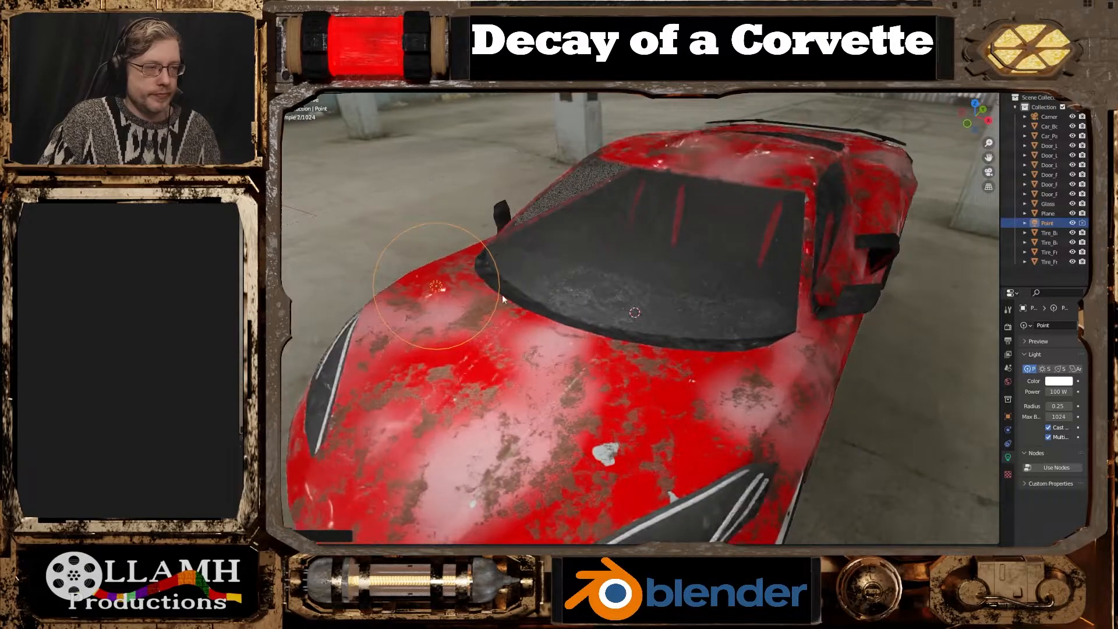
- Try sliding the point light along X past the hood's edge to check how its highlight reacts to the roughness
{"action": "key", "text": "g"}
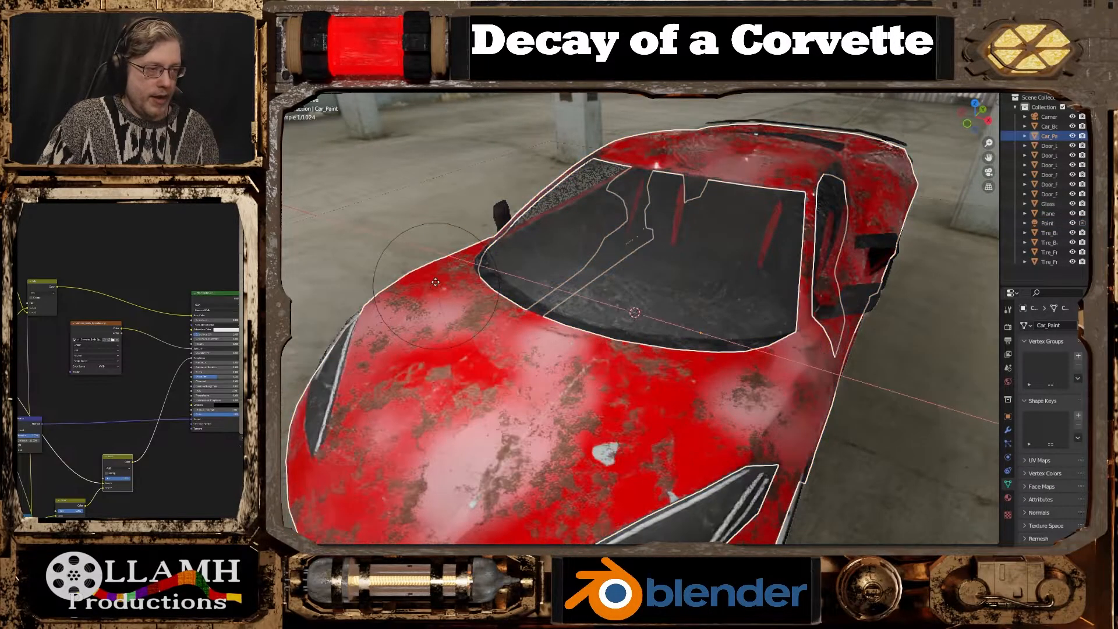
{"action": "right_click", "coordinate": [441, 282]}
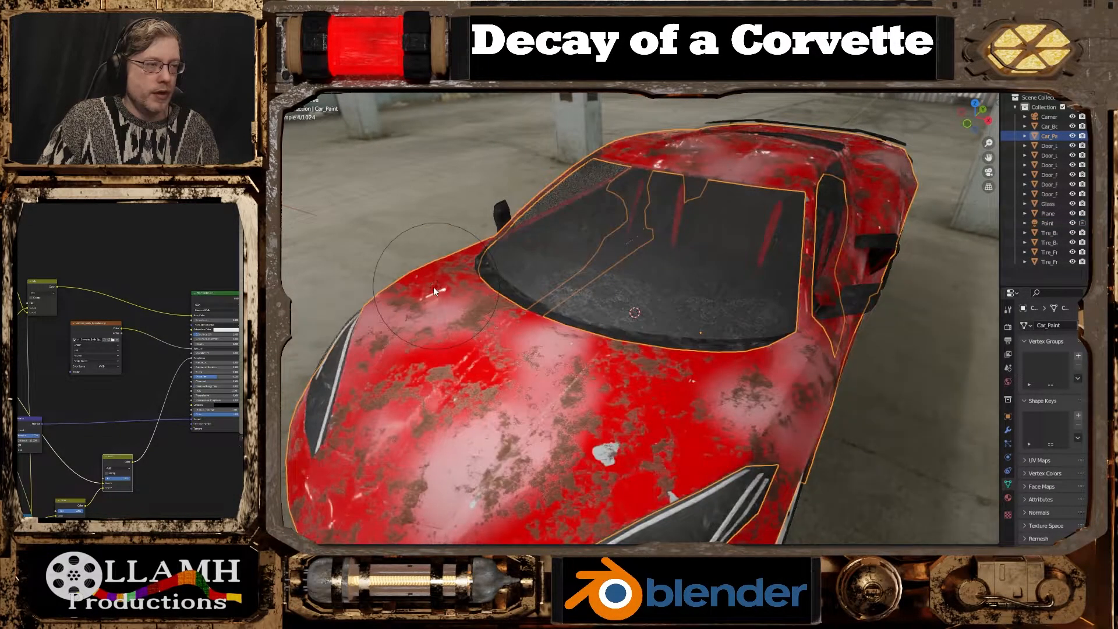
{"action": "left_click", "coordinate": [434, 287]}
{"action": "key", "text": "g"}
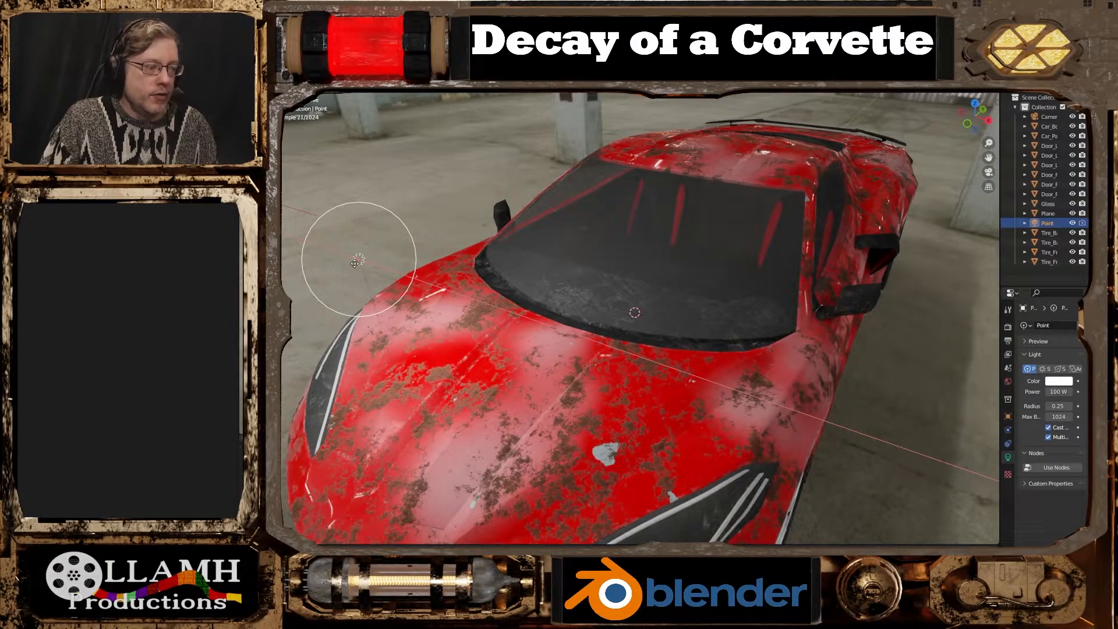
{"action": "left_click", "coordinate": [432, 291]}
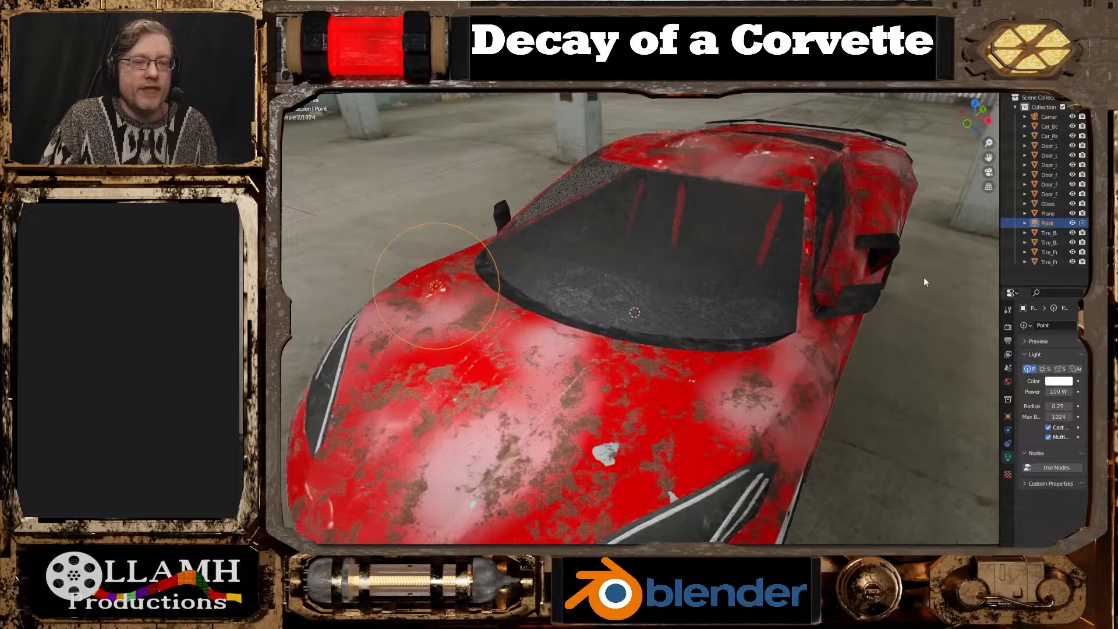
- Hide the point light, select the car paint object, and check the hood's reflections without that light
{"action": "left_click", "coordinate": [1072, 223]}
{"action": "left_click", "coordinate": [1049, 136]}
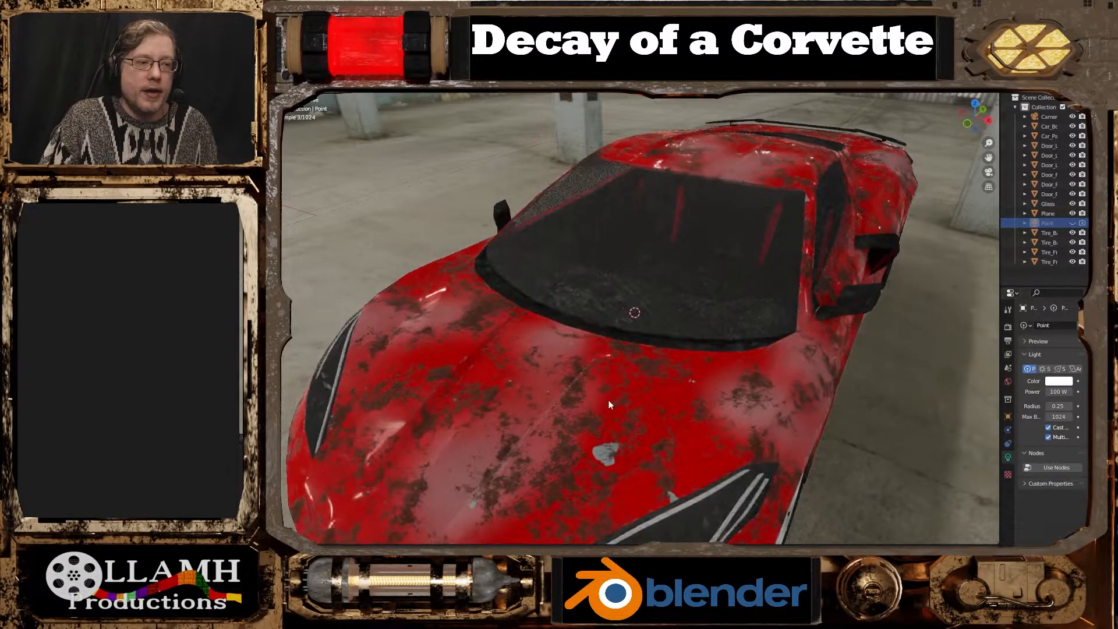
{"action": "middle_click_drag", "start_coordinate": [75, 412], "coordinate": [138, 388]}
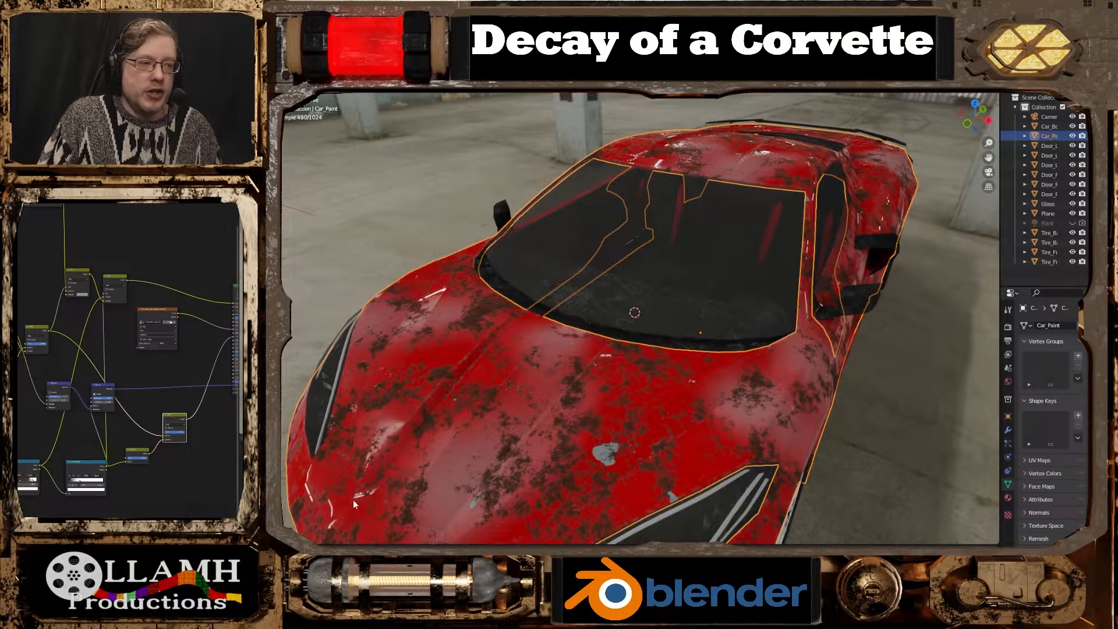
{"action": "mouse_move", "coordinate": [436, 456]}
{"action": "middle_mouse_down"}
{"action": "mouse_move", "coordinate": [455, 446]}
{"action": "mouse_move", "coordinate": [438, 452]}
{"action": "middle_mouse_up"}
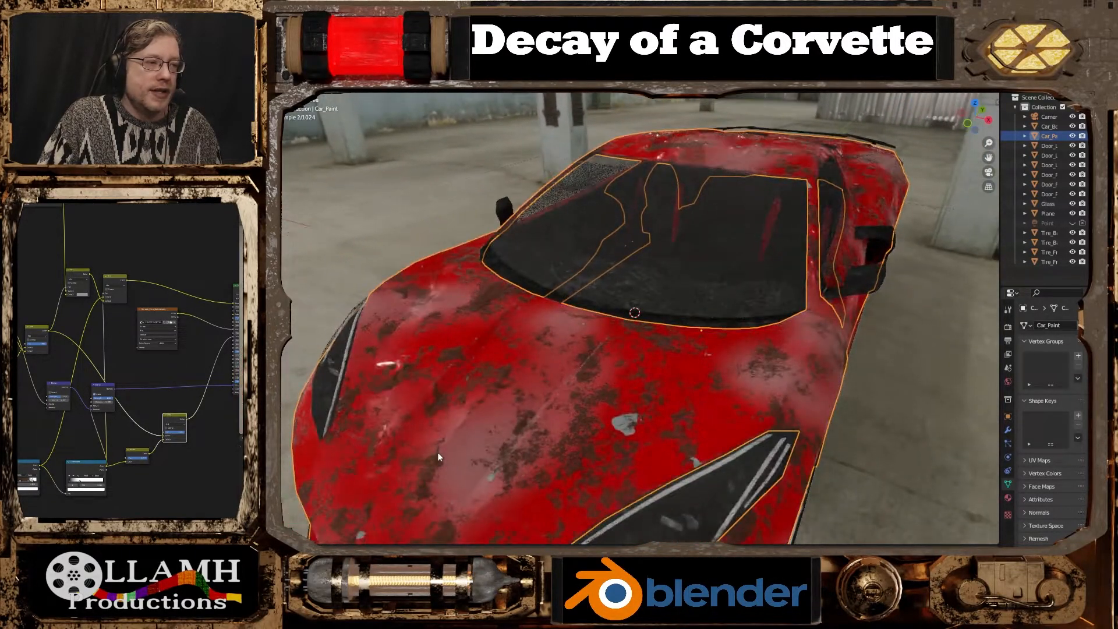
- Add a Mix colour node and insert it between the Add node's output and the shader's Roughness input
{"action": "scroll", "coordinate": [64, 342], "scroll_direction": "up", "scroll_amount": 5}
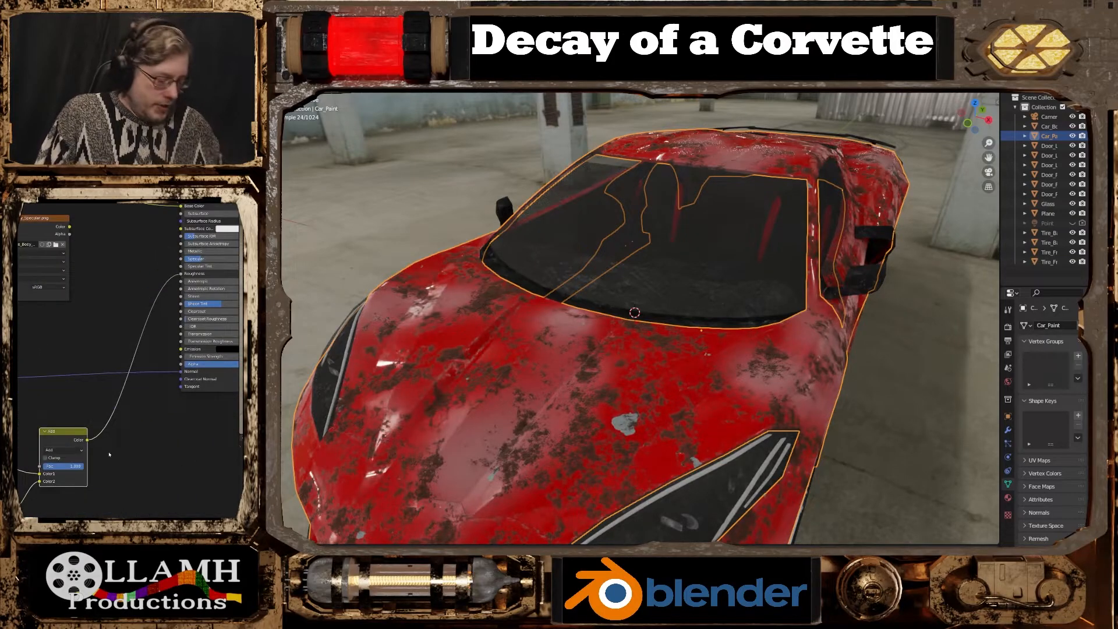
{"action": "key", "text": "shift+a"}
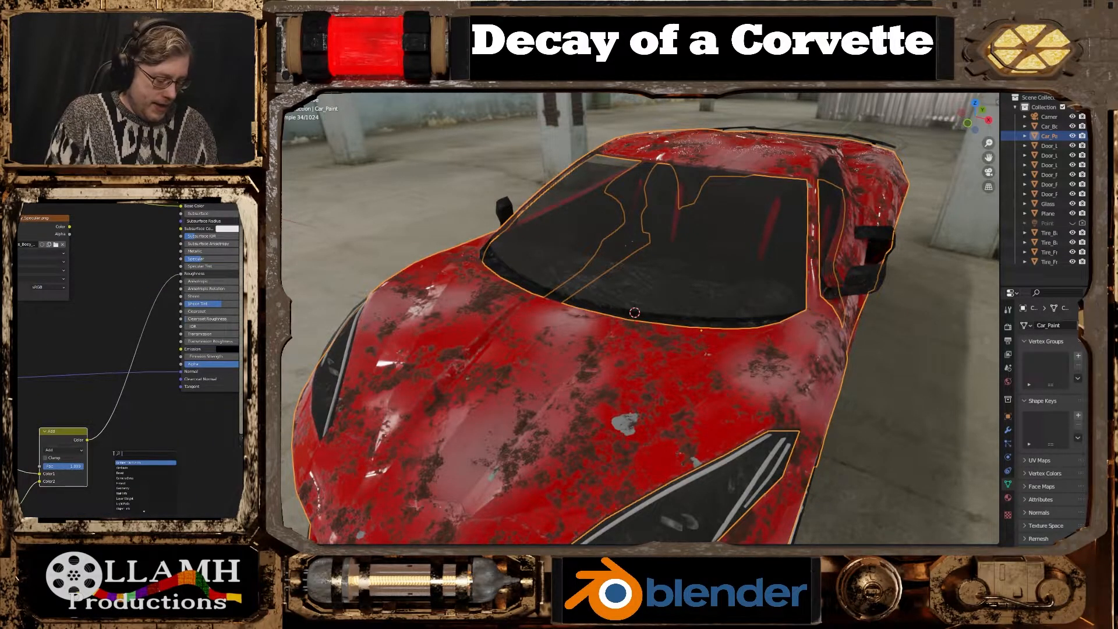
{"action": "type", "text": "mix"}
{"action": "key", "text": "Return"}
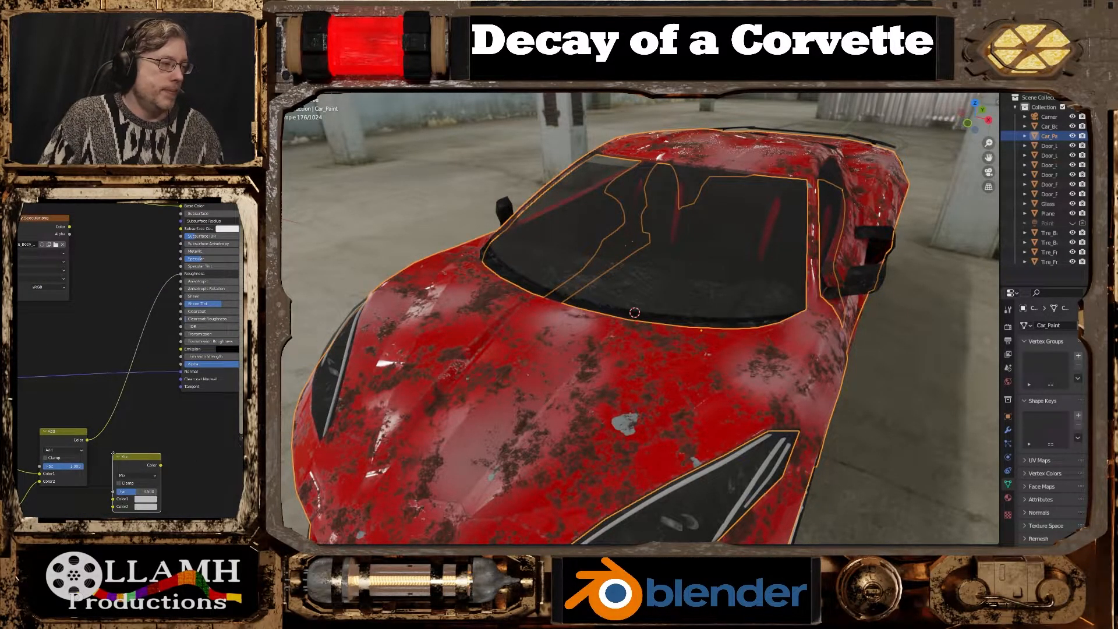
{"action": "left_click", "coordinate": [97, 397]}
{"action": "scroll", "coordinate": [179, 407], "scroll_direction": "up", "scroll_amount": 4}
- Try black and a near-black grey of value 0.048 as the Mix node's Color2, checking the hood's gloss
{"action": "left_click", "coordinate": [144, 466]}
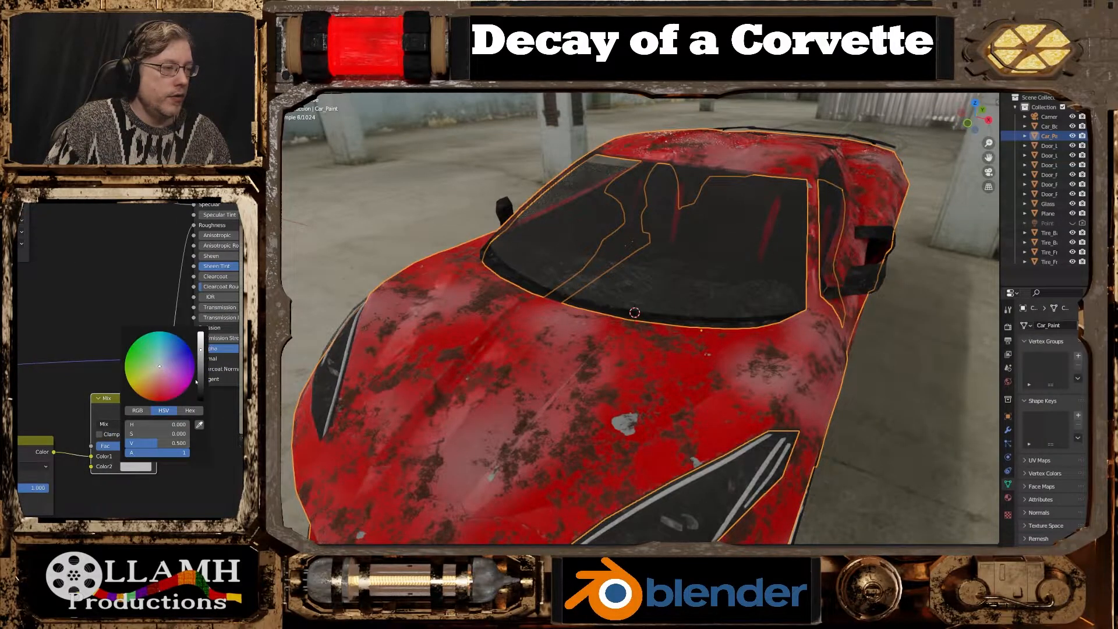
{"action": "left_click_drag", "start_coordinate": [198, 381], "coordinate": [200, 402]}
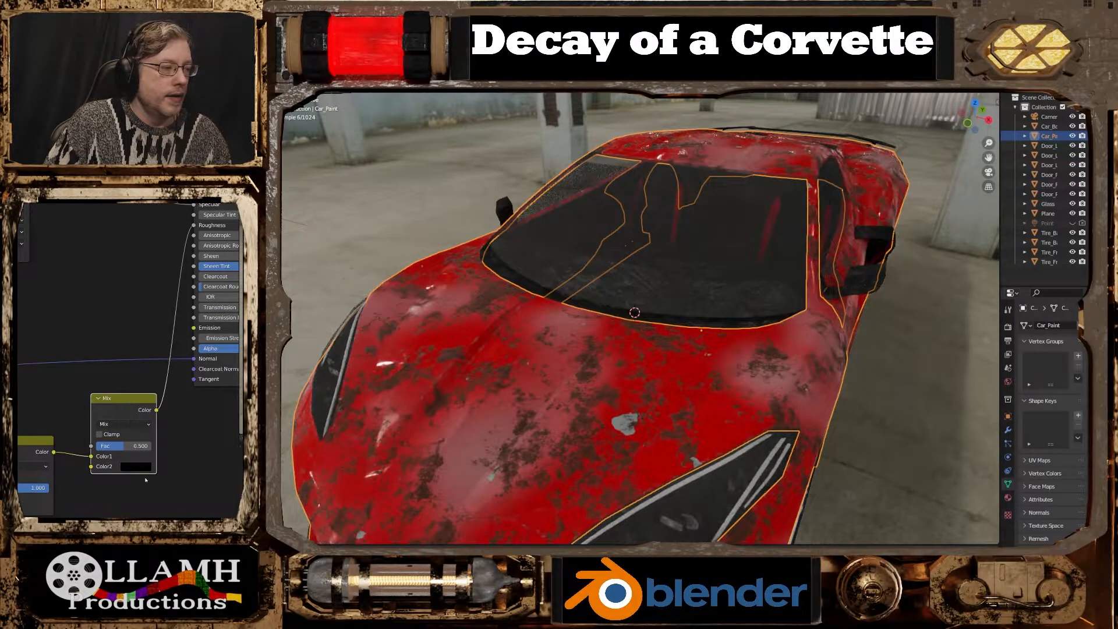
{"action": "middle_click_drag", "start_coordinate": [473, 428], "coordinate": [477, 431]}
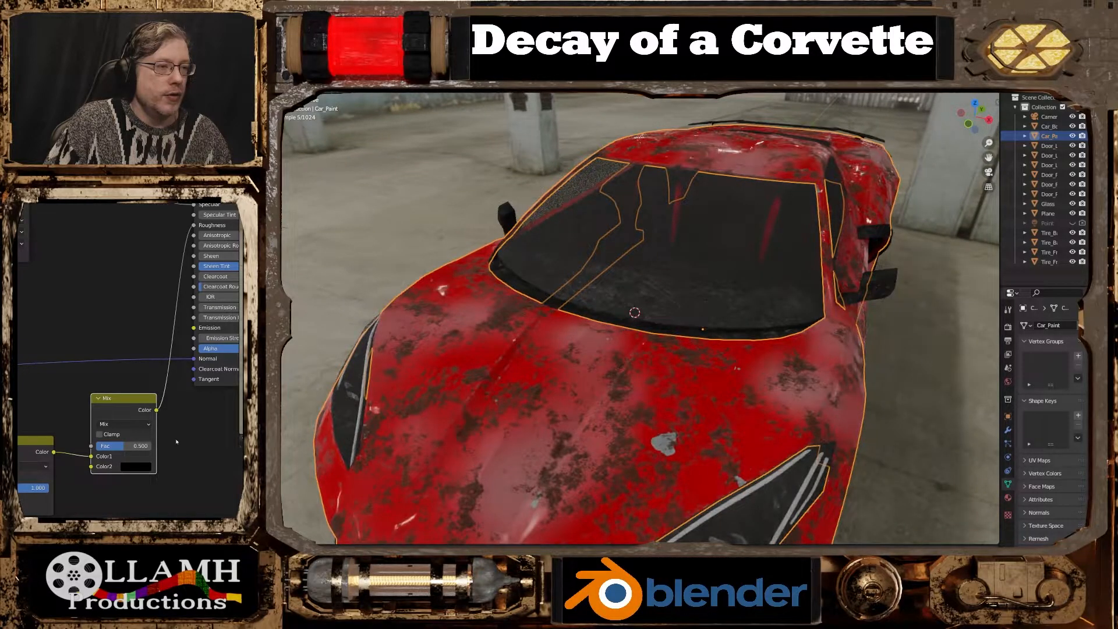
{"action": "key", "text": "g"}
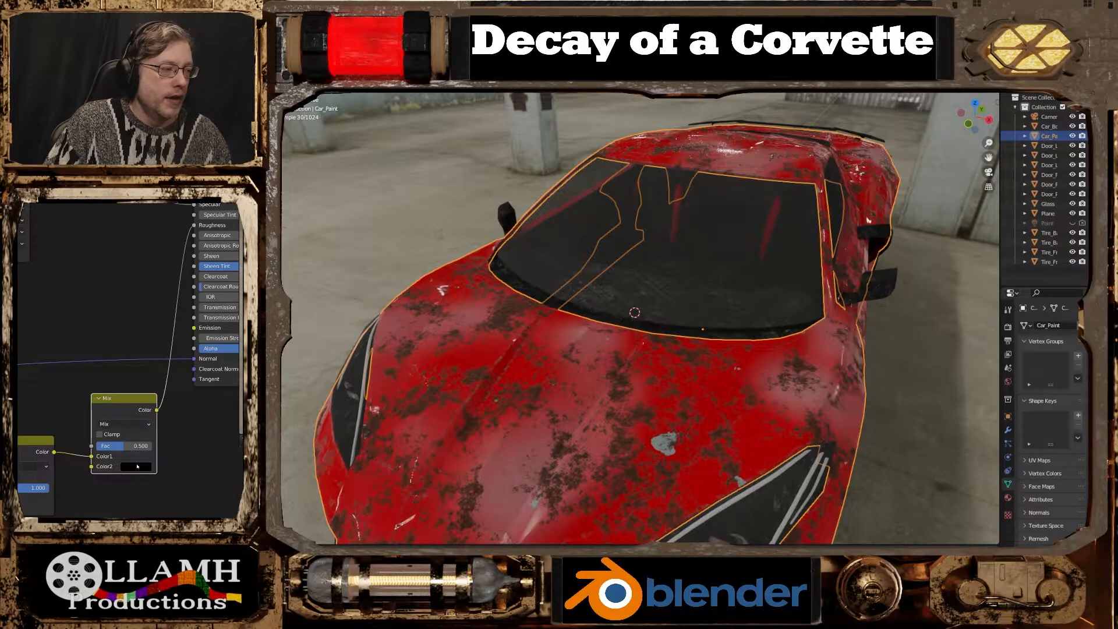
{"action": "left_click", "coordinate": [138, 466]}
{"action": "left_click", "coordinate": [200, 392]}
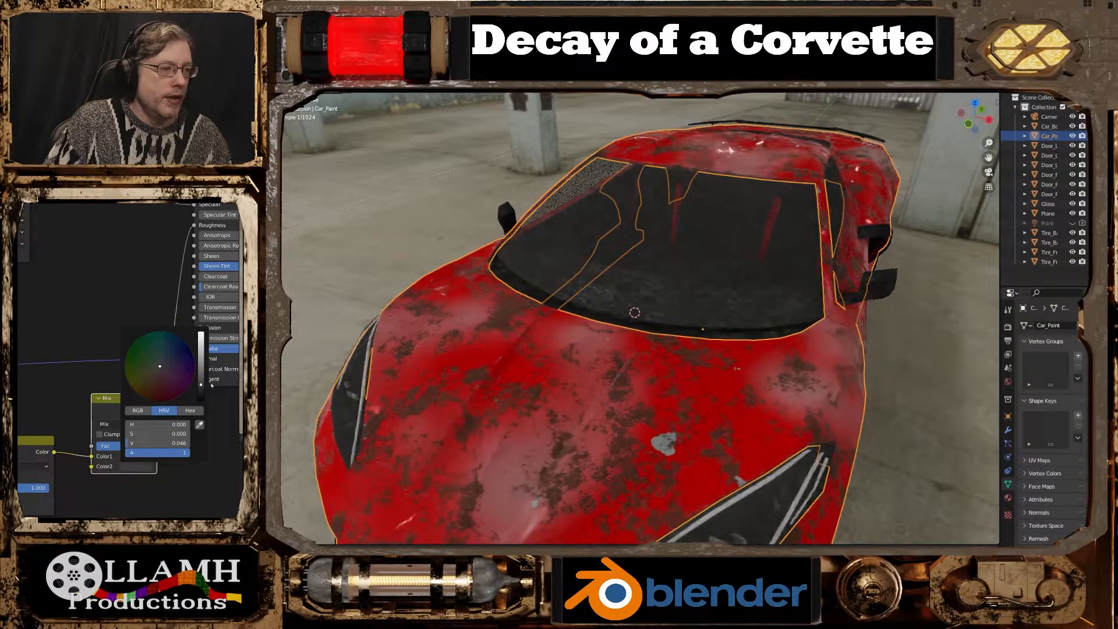
{"action": "middle_click_drag", "start_coordinate": [469, 434], "coordinate": [474, 431]}
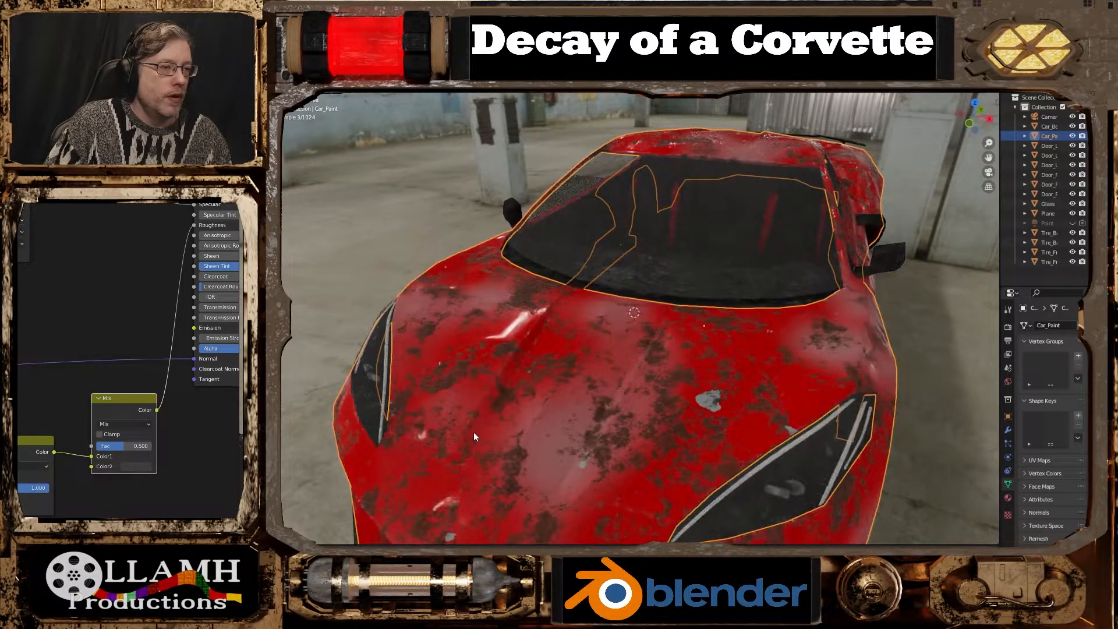
- Set the Mix node's Color2 to a dark grey with a value of about 0.2
{"action": "left_click", "coordinate": [135, 466]}
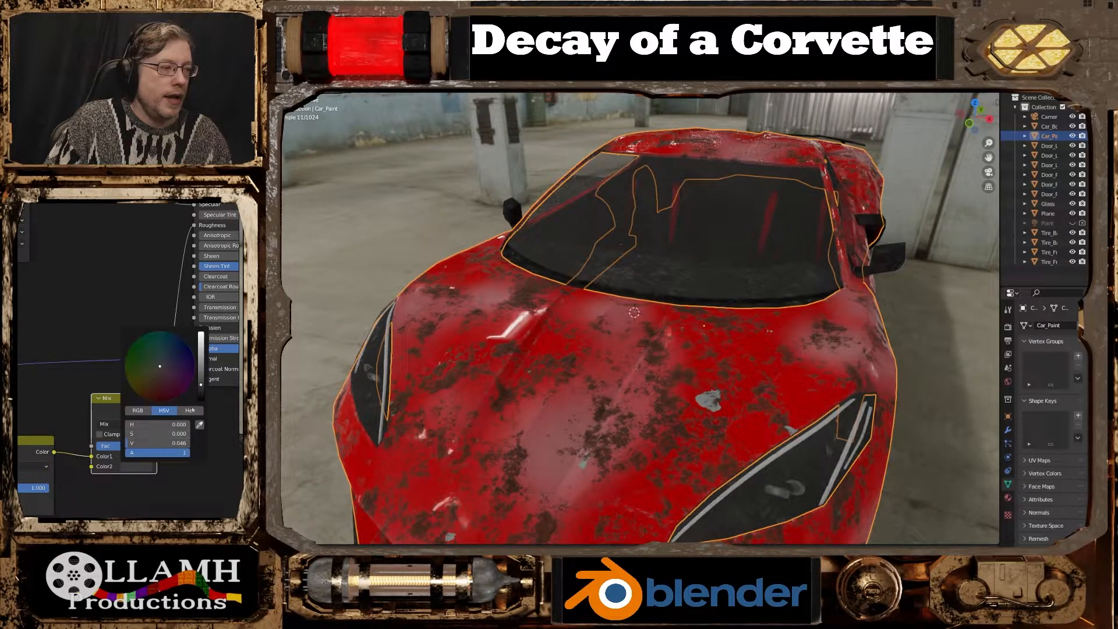
{"action": "left_click", "coordinate": [204, 373]}
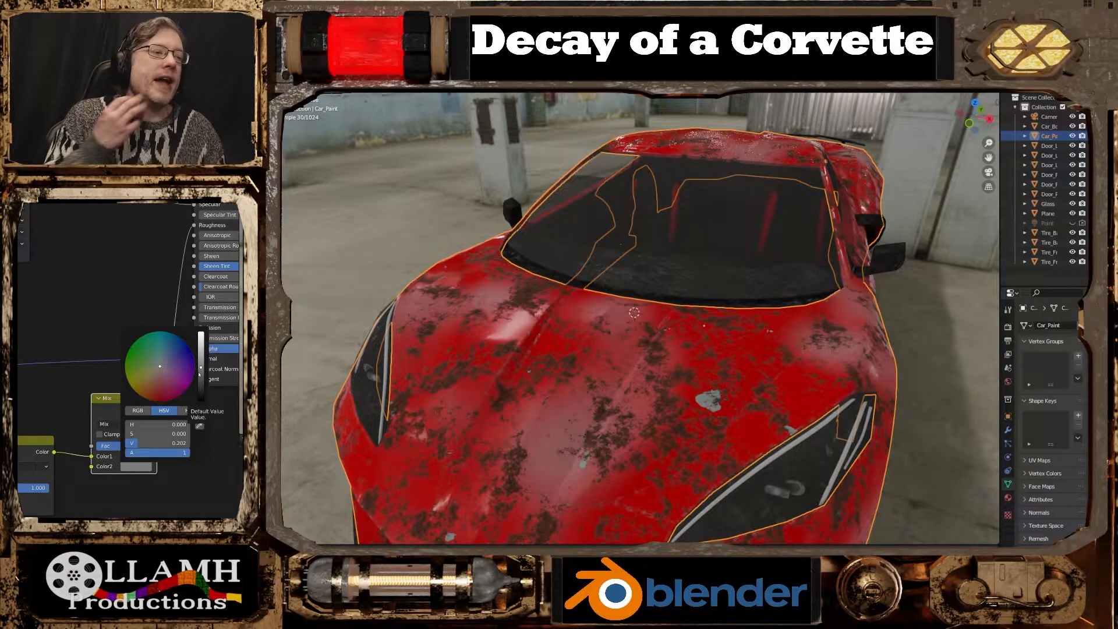
{"action": "left_click", "coordinate": [202, 375]}
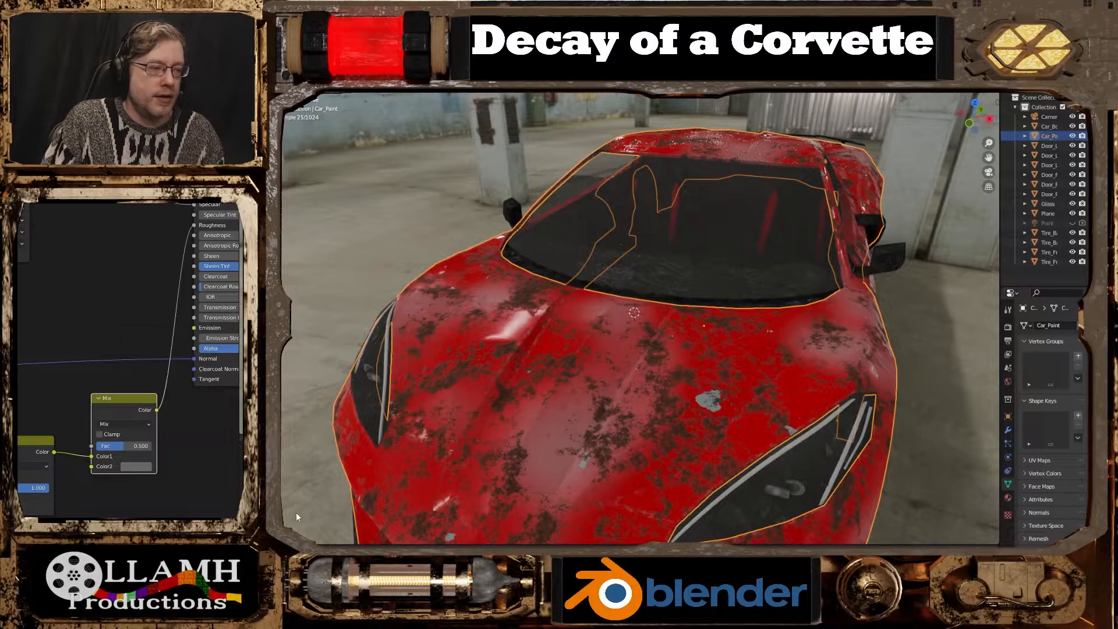
- Examine the whole car's paint reflections through the camera and close up, with and without its selection outline
{"action": "middle_click_drag", "start_coordinate": [606, 382], "coordinate": [584, 399]}
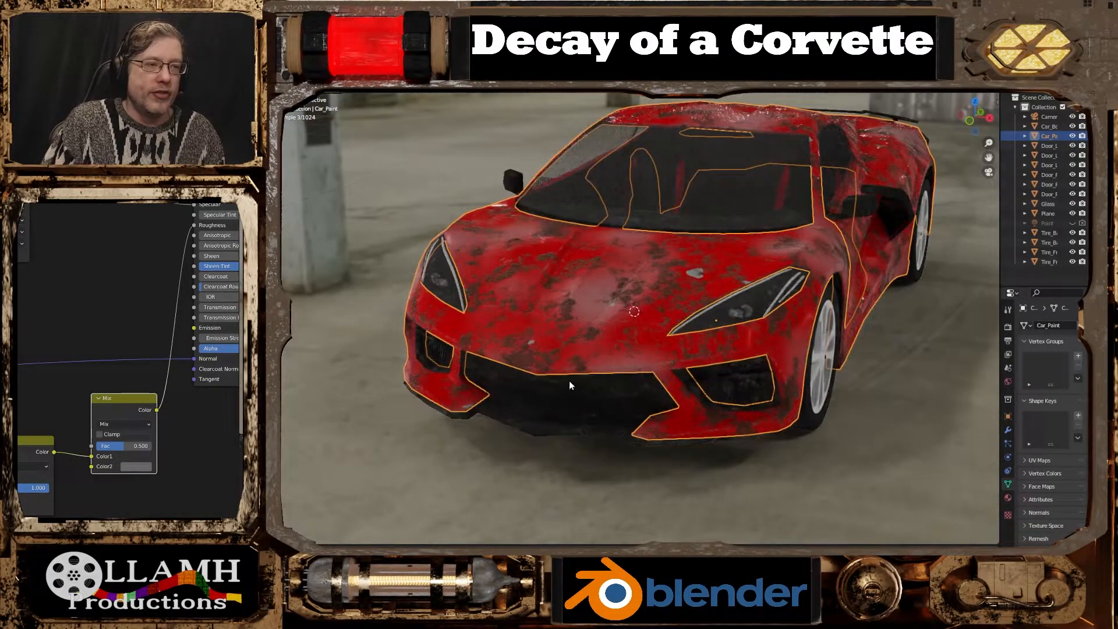
{"action": "key", "text": "KP_0"}
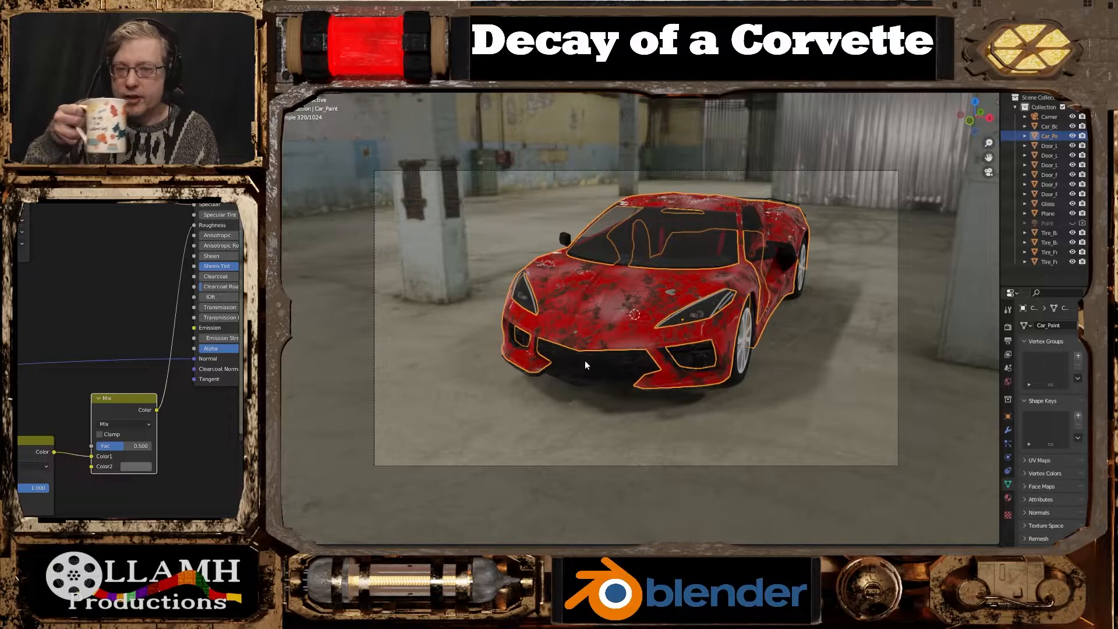
{"action": "left_click", "coordinate": [849, 372]}
{"action": "left_click", "coordinate": [652, 137]}
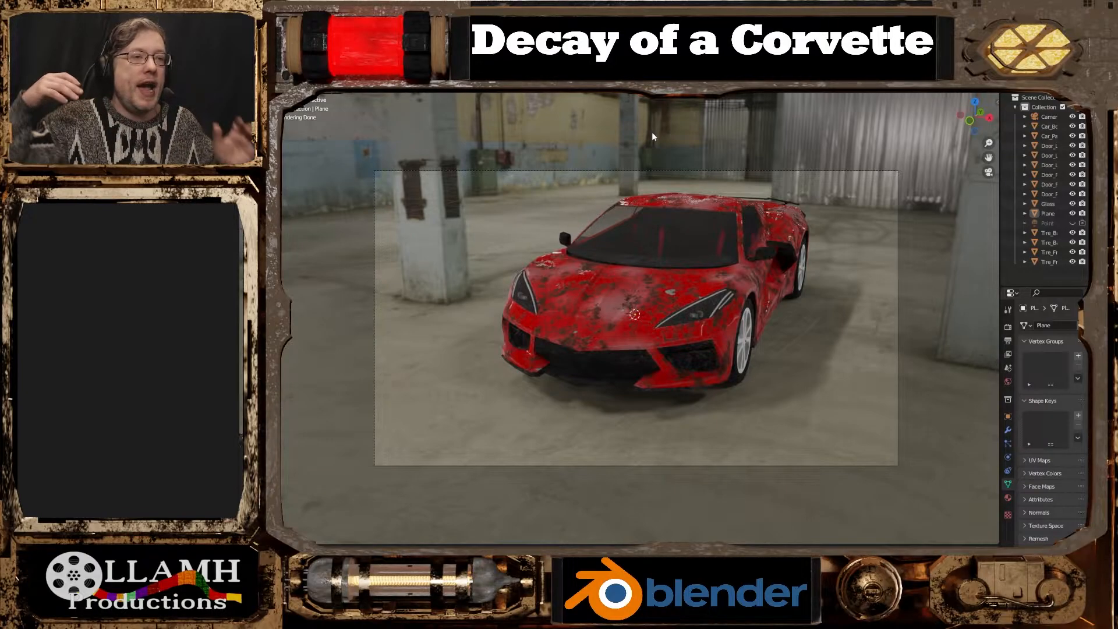
{"action": "scroll", "coordinate": [681, 221], "scroll_direction": "up", "scroll_amount": 3}
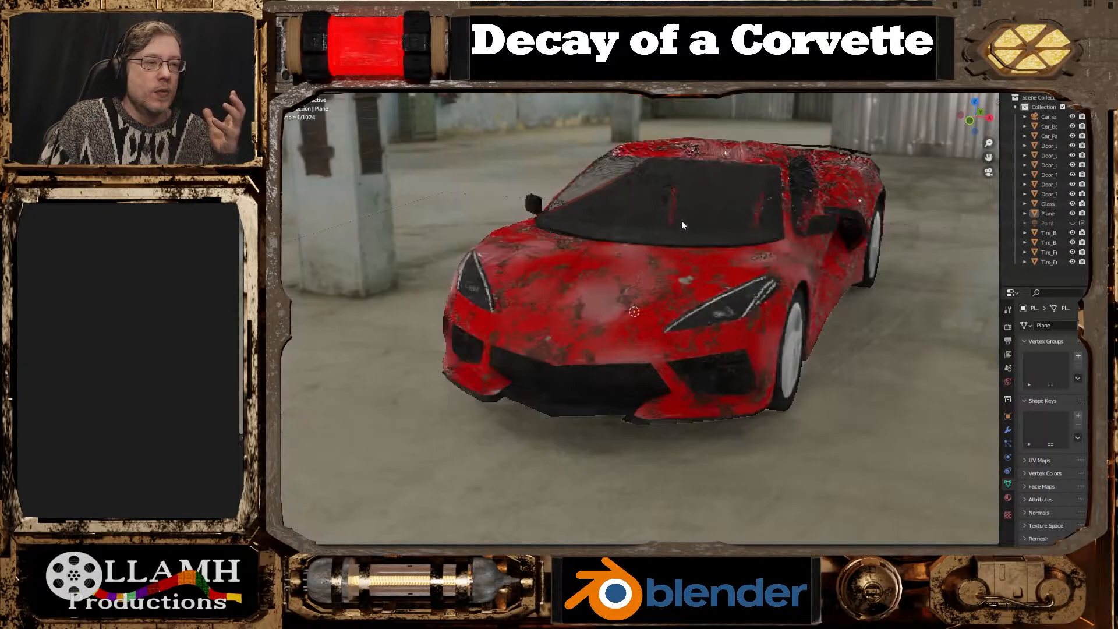
{"action": "left_click", "coordinate": [640, 268]}
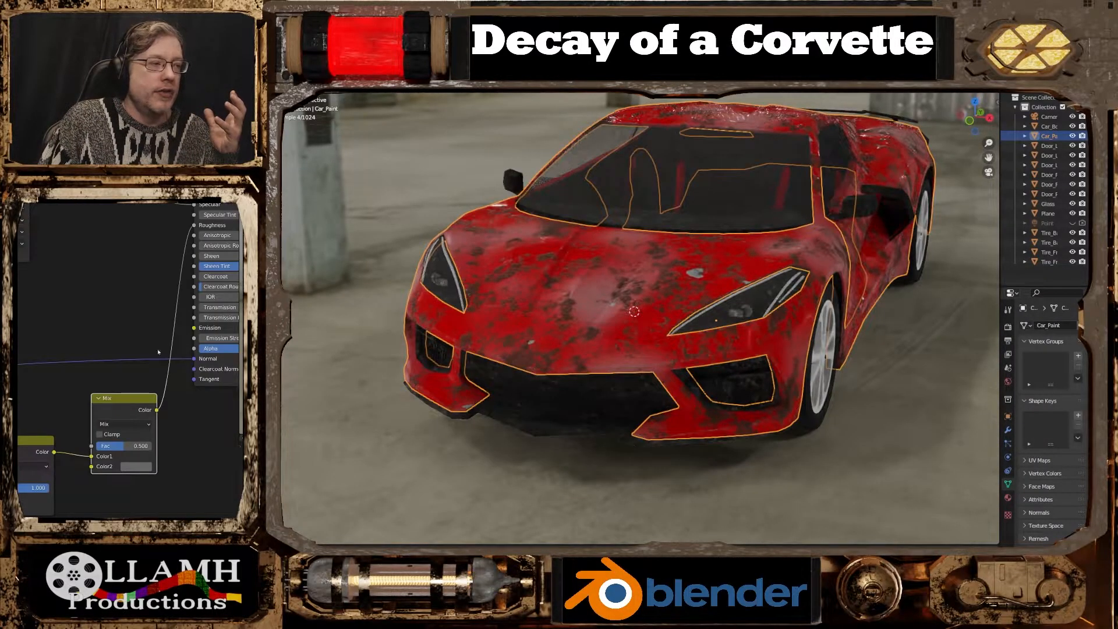
- Select the lowest row of mask nodes in the paint's node tree and group them in a frame
{"action": "scroll", "coordinate": [117, 358], "scroll_direction": "down", "scroll_amount": 4}
{"action": "middle_click_drag", "start_coordinate": [99, 359], "coordinate": [233, 347]}
{"action": "middle_click_drag", "start_coordinate": [35, 373], "coordinate": [115, 231]}
{"action": "middle_click_drag", "start_coordinate": [87, 326], "coordinate": [220, 388]}
{"action": "middle_click_drag", "start_coordinate": [202, 230], "coordinate": [152, 356]}
{"action": "scroll", "coordinate": [155, 357], "scroll_direction": "down", "scroll_amount": 3}
{"action": "scroll", "coordinate": [154, 357], "scroll_direction": "down", "scroll_amount": 5}
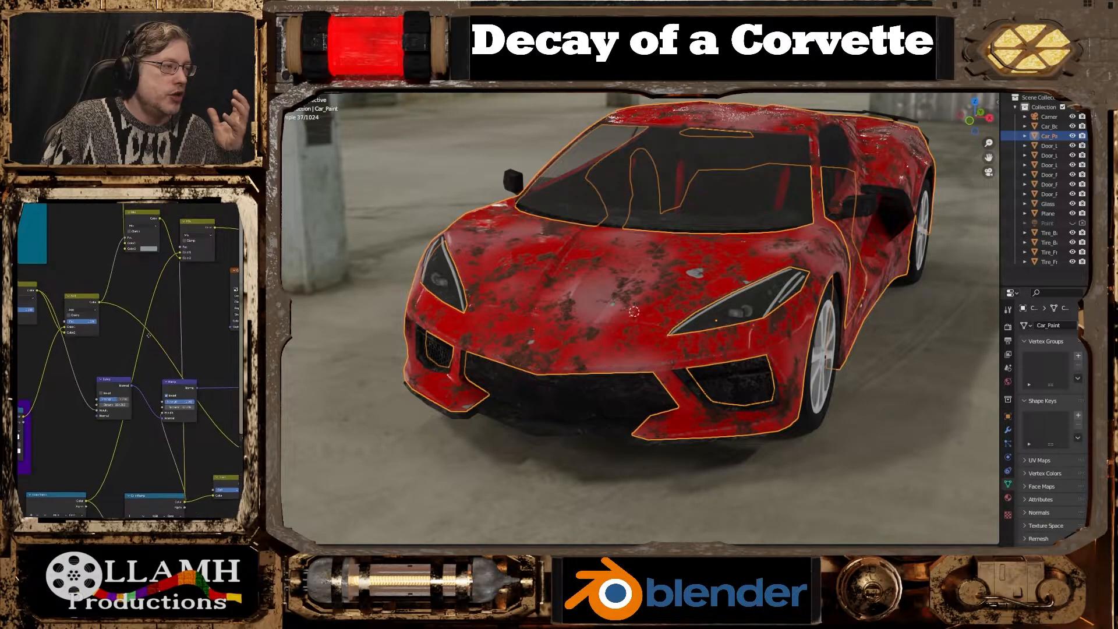
{"action": "scroll", "coordinate": [177, 423], "scroll_direction": "down", "scroll_amount": 4}
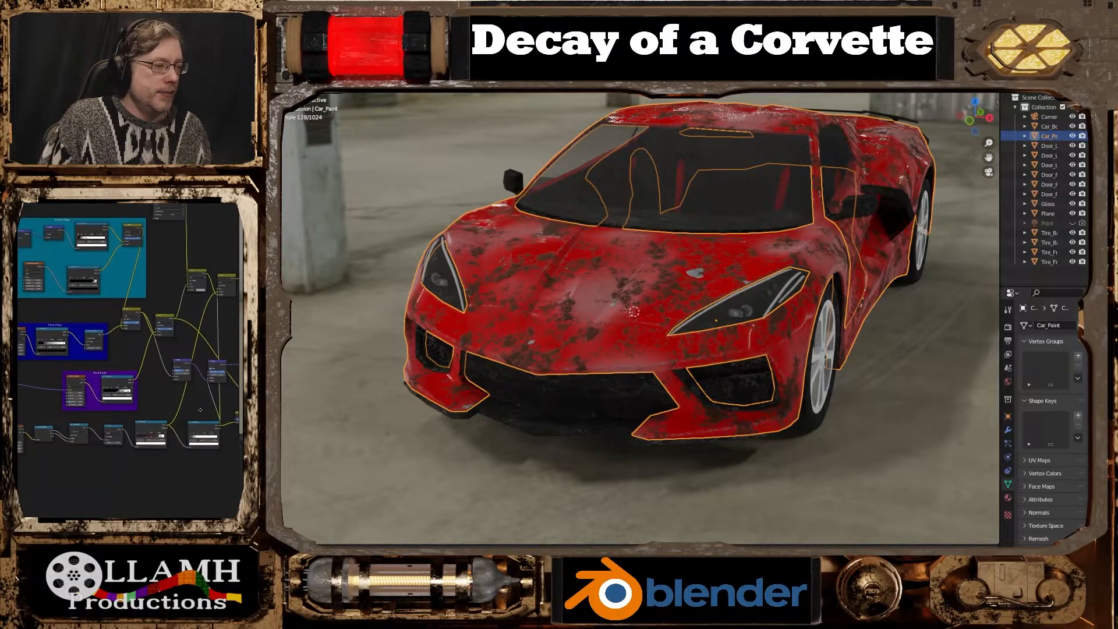
{"action": "middle_click_drag", "start_coordinate": [194, 451], "coordinate": [211, 456]}
{"action": "left_click_drag", "start_coordinate": [217, 454], "coordinate": [46, 412]}
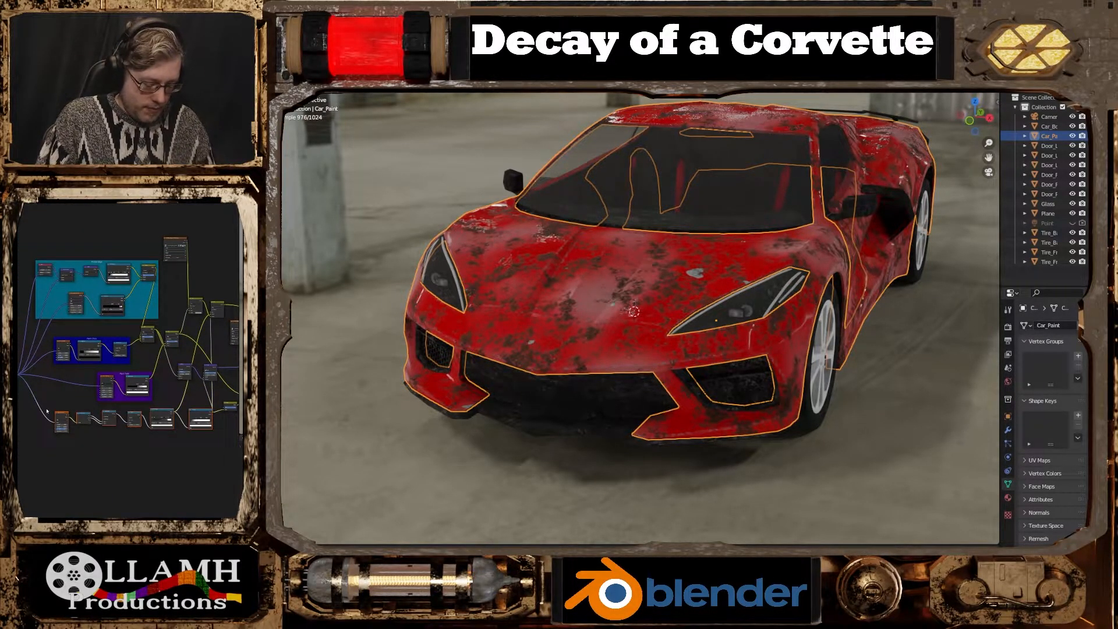
{"action": "key", "text": "ctrl+j"}
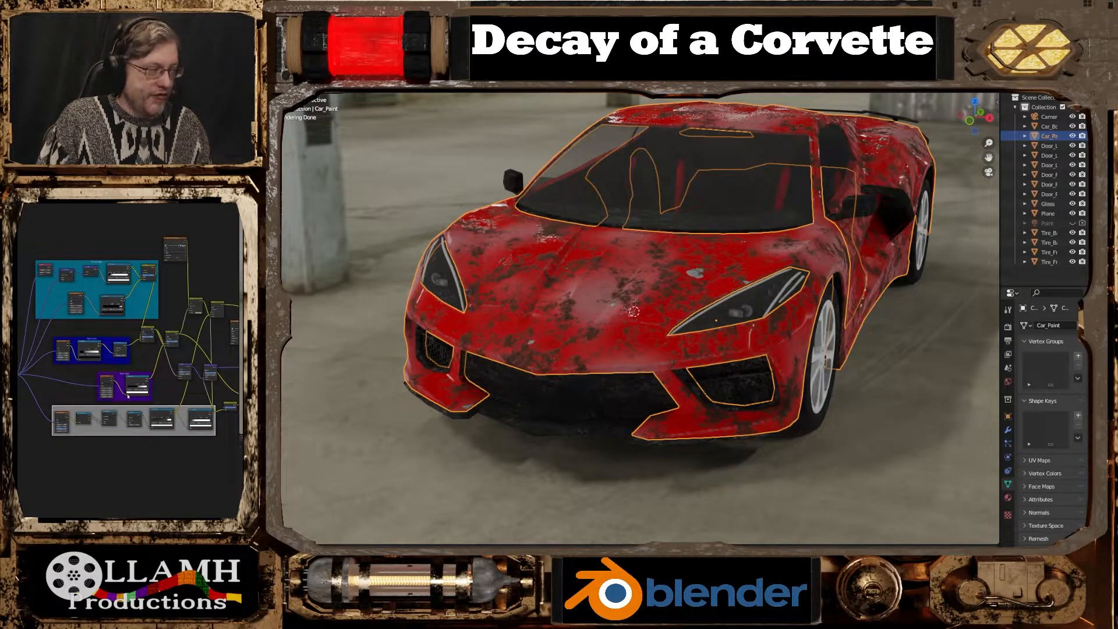
- Label the new frame Mud and give it a custom magenta colour
{"action": "key", "text": "n"}
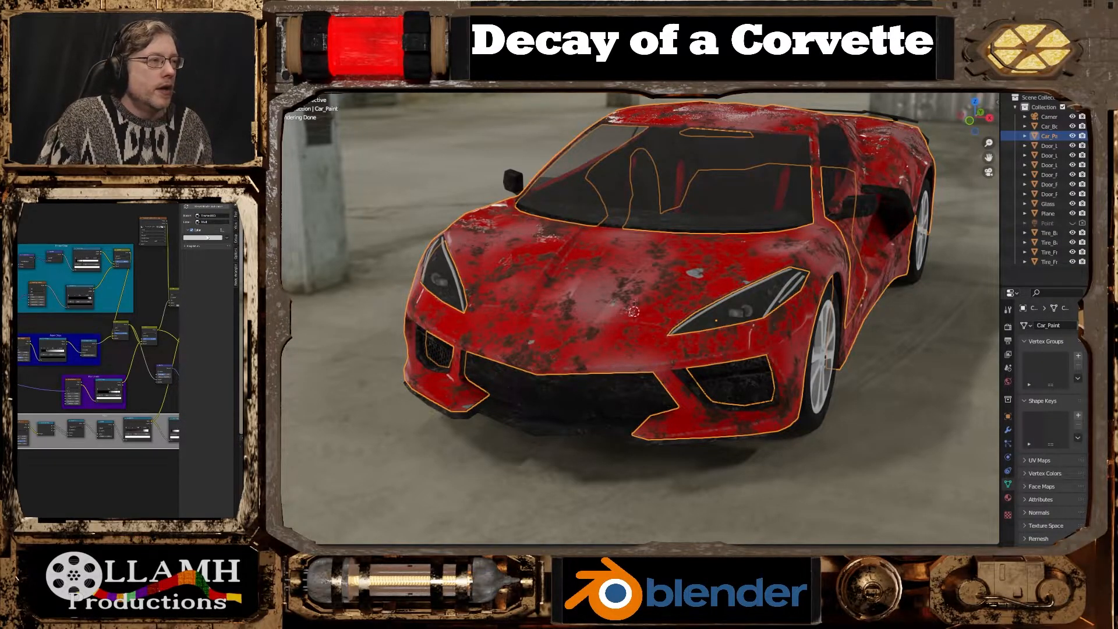
{"action": "left_click", "coordinate": [207, 237]}
{"action": "left_click_drag", "start_coordinate": [212, 265], "coordinate": [217, 276]}
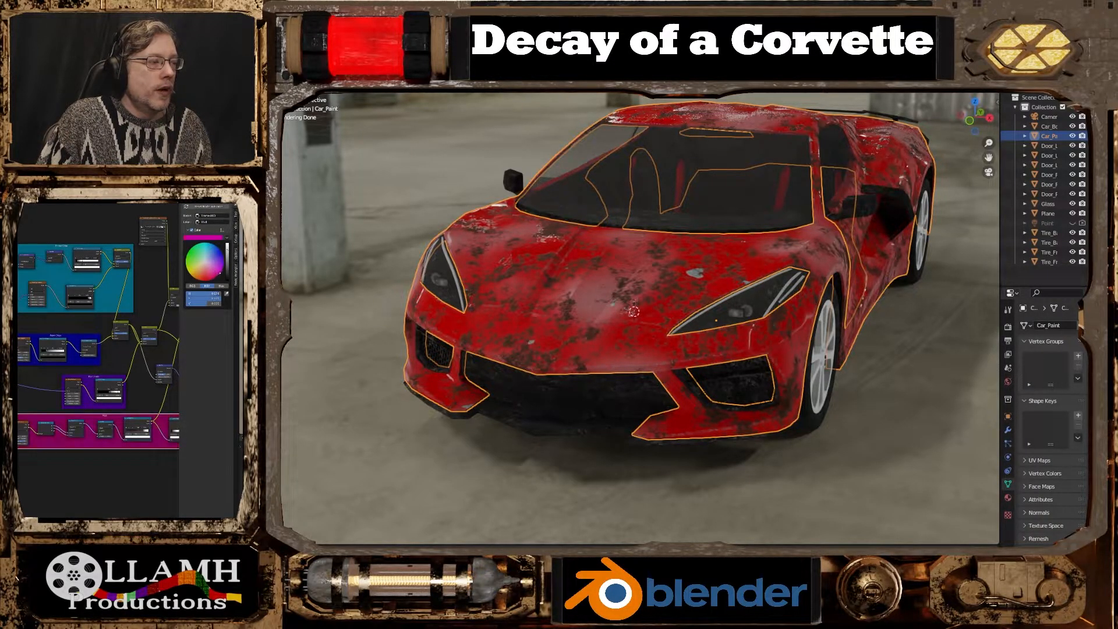
{"action": "left_click", "coordinate": [110, 478]}
- Try lowering the divisor of the Divide node in the Mud frame down to 0, watching the rust coverage
{"action": "scroll", "coordinate": [120, 464], "scroll_direction": "down", "scroll_amount": 2}
{"action": "middle_click_drag", "start_coordinate": [120, 464], "coordinate": [151, 452]}
{"action": "scroll", "coordinate": [122, 447], "scroll_direction": "up", "scroll_amount": 3}
{"action": "scroll", "coordinate": [129, 448], "scroll_direction": "up", "scroll_amount": 5}
{"action": "scroll", "coordinate": [606, 420], "scroll_direction": "down", "scroll_amount": 1}
{"action": "scroll", "coordinate": [606, 418], "scroll_direction": "down", "scroll_amount": 4}
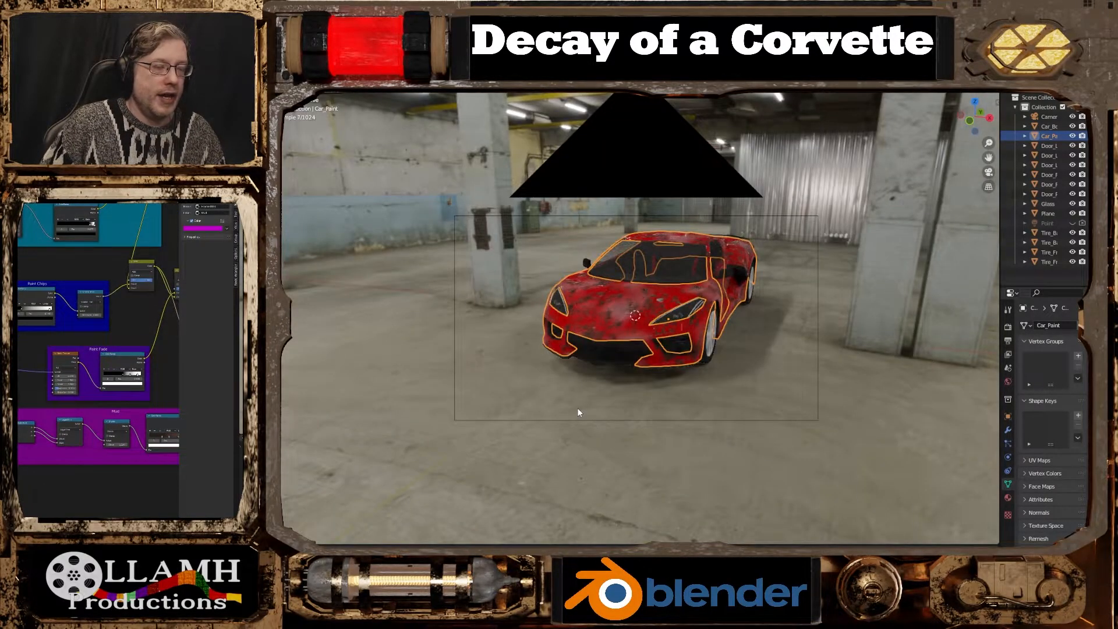
{"action": "scroll", "coordinate": [578, 408], "scroll_direction": "up", "scroll_amount": 4}
{"action": "scroll", "coordinate": [141, 502], "scroll_direction": "up", "scroll_amount": 6}
{"action": "middle_click_drag", "start_coordinate": [133, 488], "coordinate": [141, 426]}
{"action": "scroll", "coordinate": [128, 445], "scroll_direction": "up", "scroll_amount": 3}
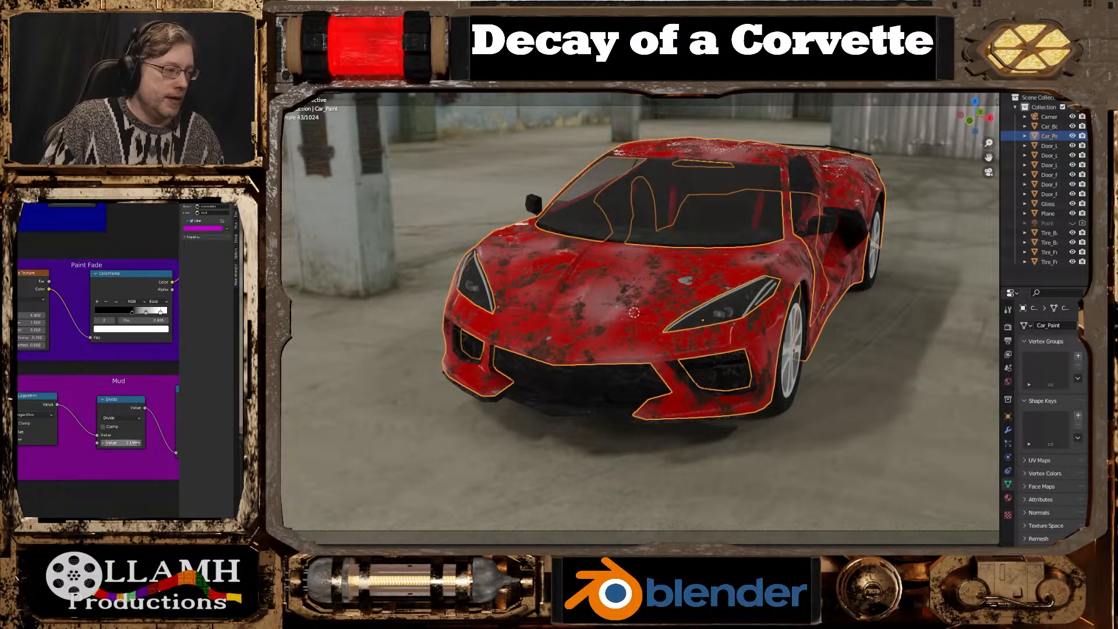
{"action": "left_click_drag", "start_coordinate": [121, 443], "coordinate": [115, 442]}
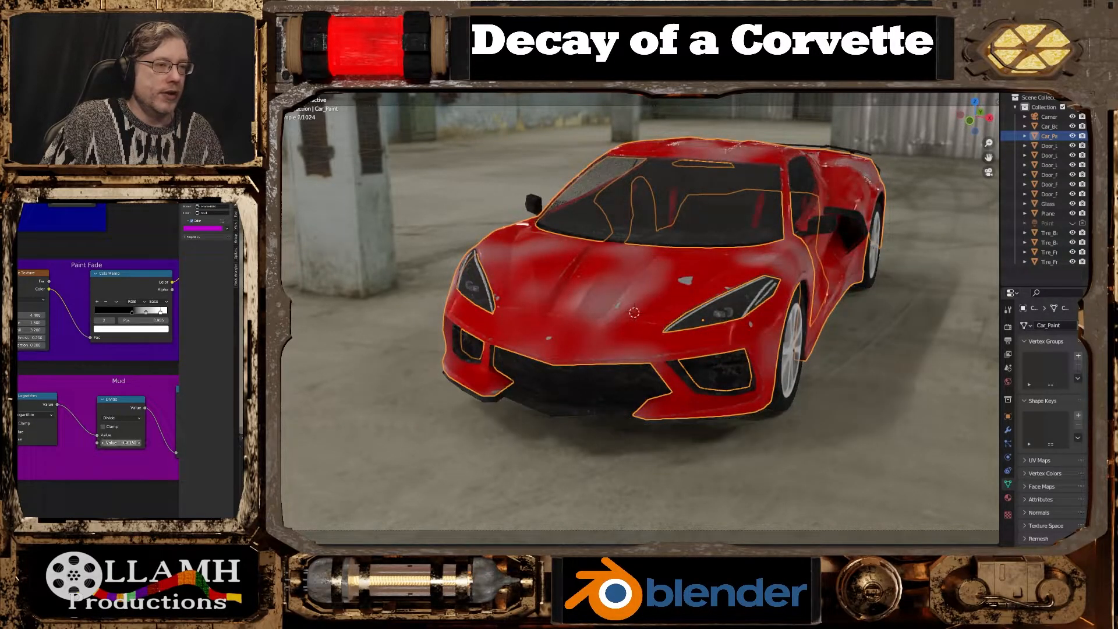
{"action": "left_click", "coordinate": [120, 443]}
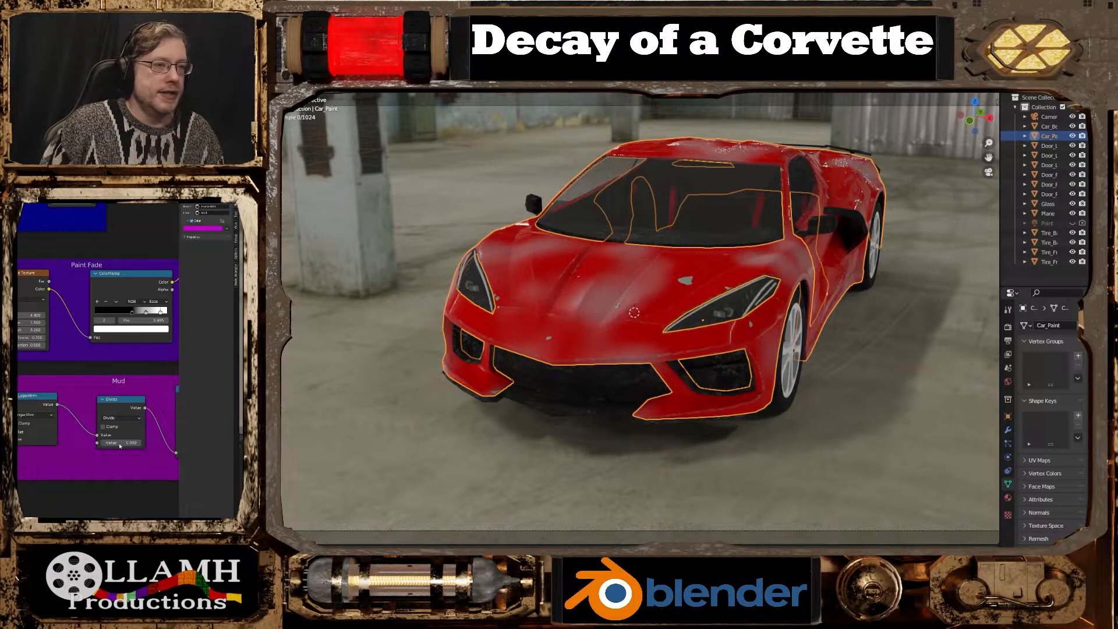
{"action": "type", "text": "0"}
{"action": "key", "text": "Return"}
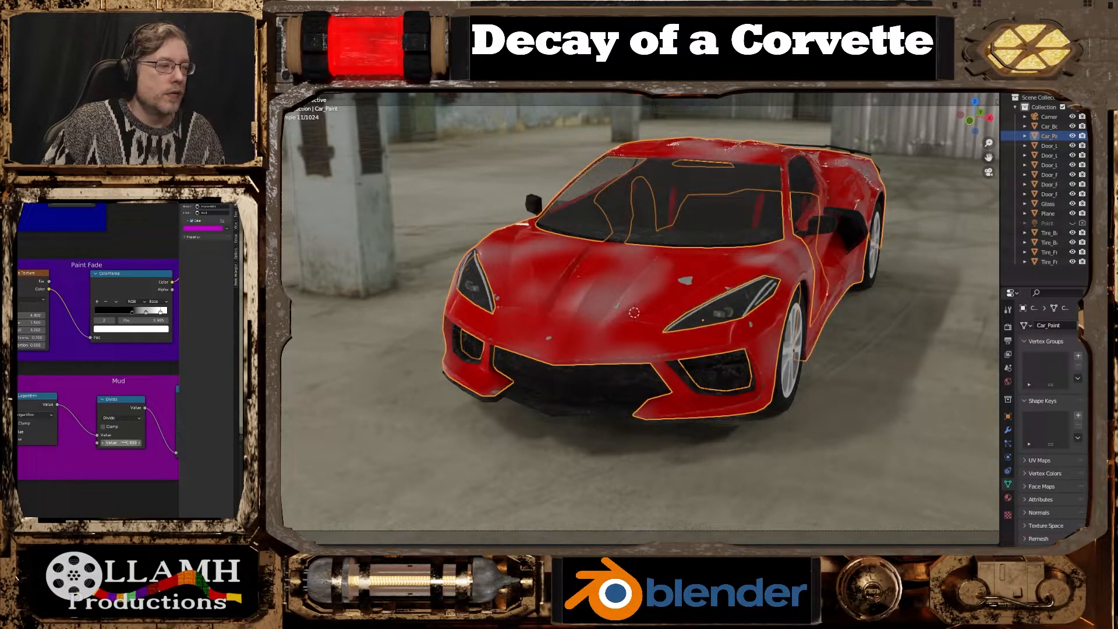
- Set the Mud frame's Divide value to 0.5 and insert a keyframe on it
{"action": "left_click", "coordinate": [124, 442]}
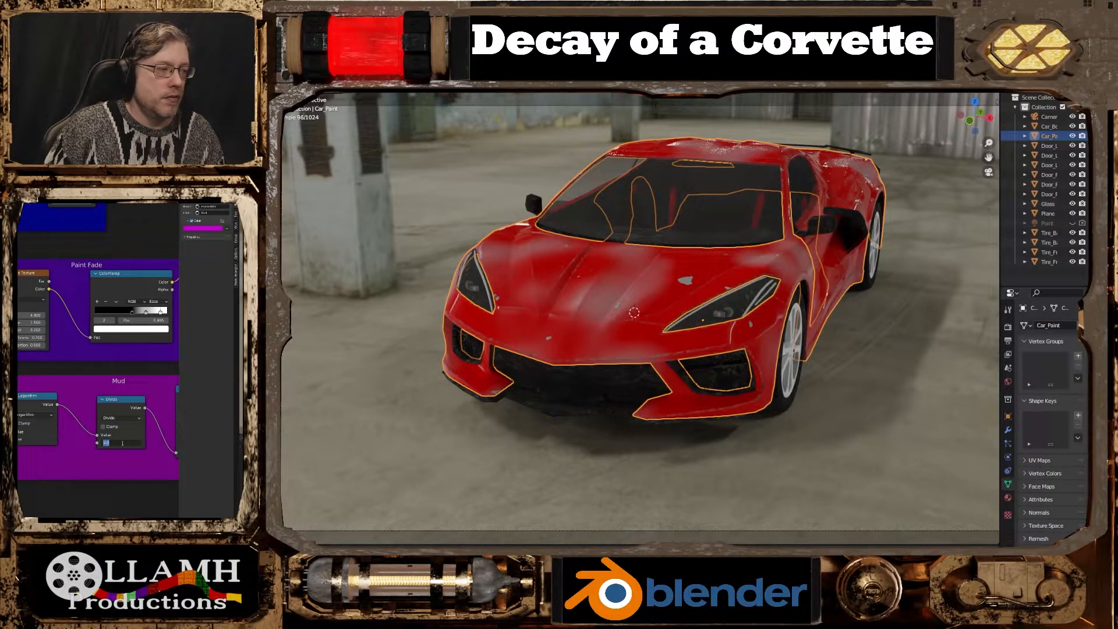
{"action": "type", "text": ".5"}
{"action": "key", "text": "Return"}
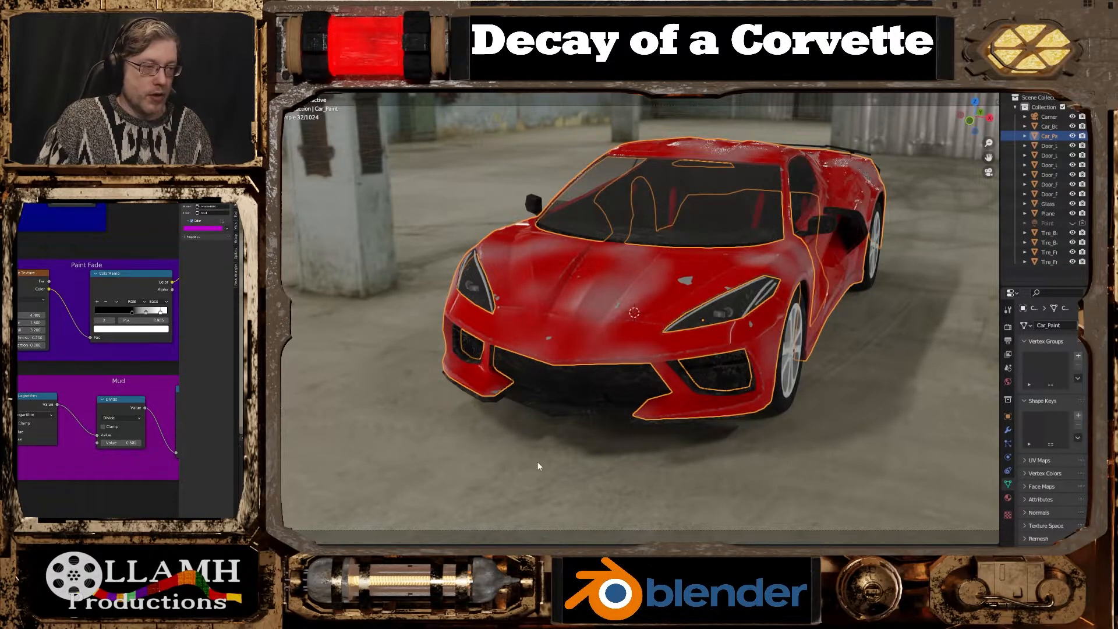
{"action": "key", "text": "i"}
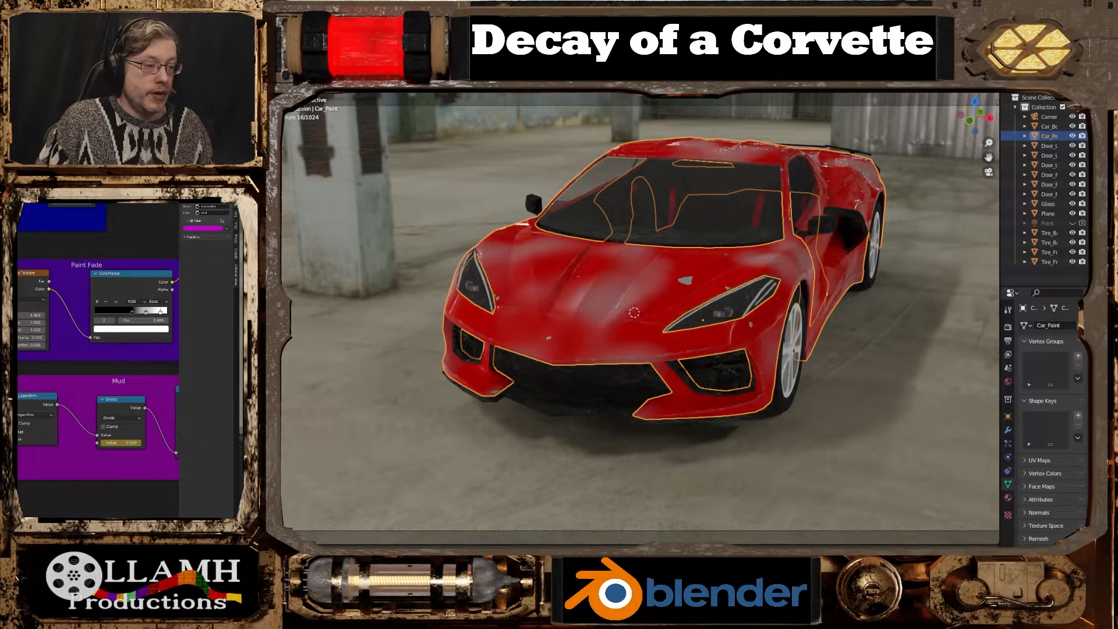
- Change the divisor of the Mud frame's Divide node and insert a keyframe on it
{"action": "double_click", "coordinate": [126, 442]}
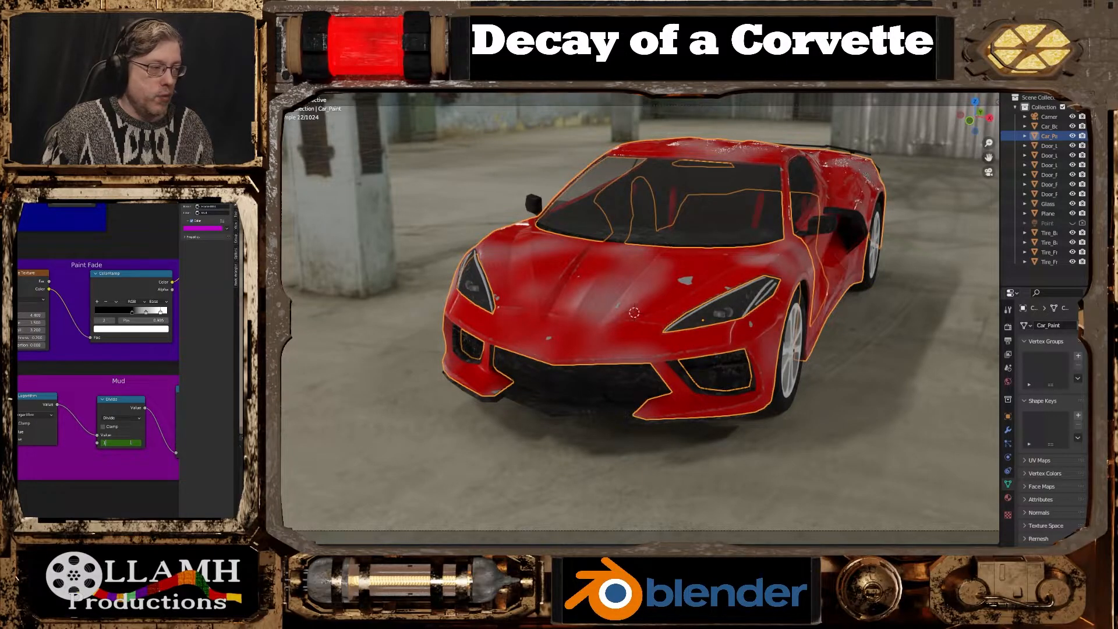
{"action": "key", "text": "Return"}
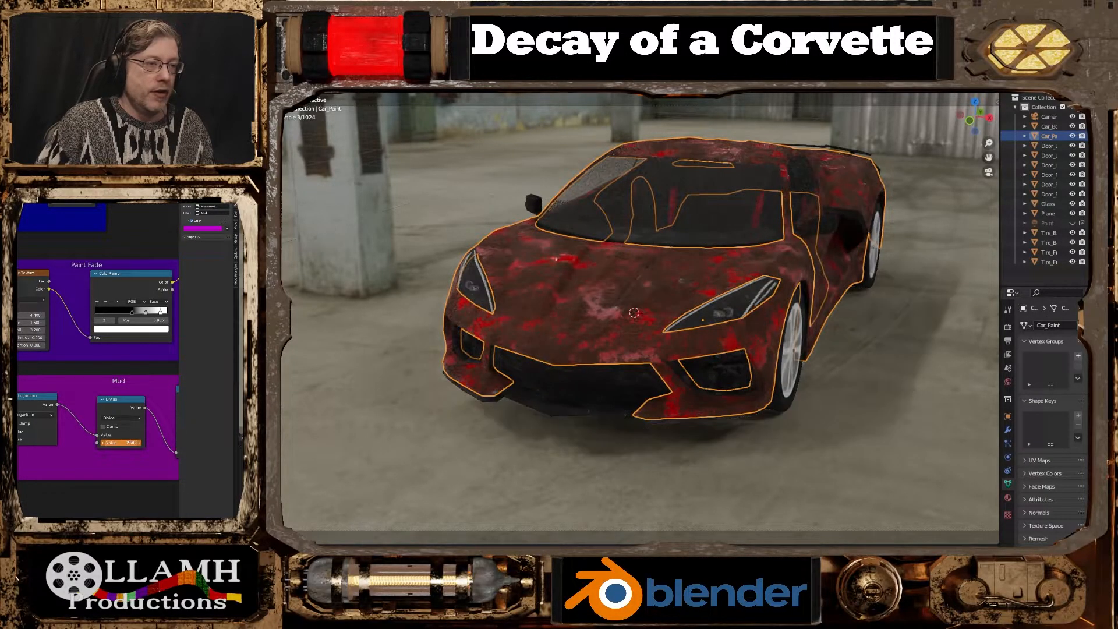
{"action": "key", "text": "i"}
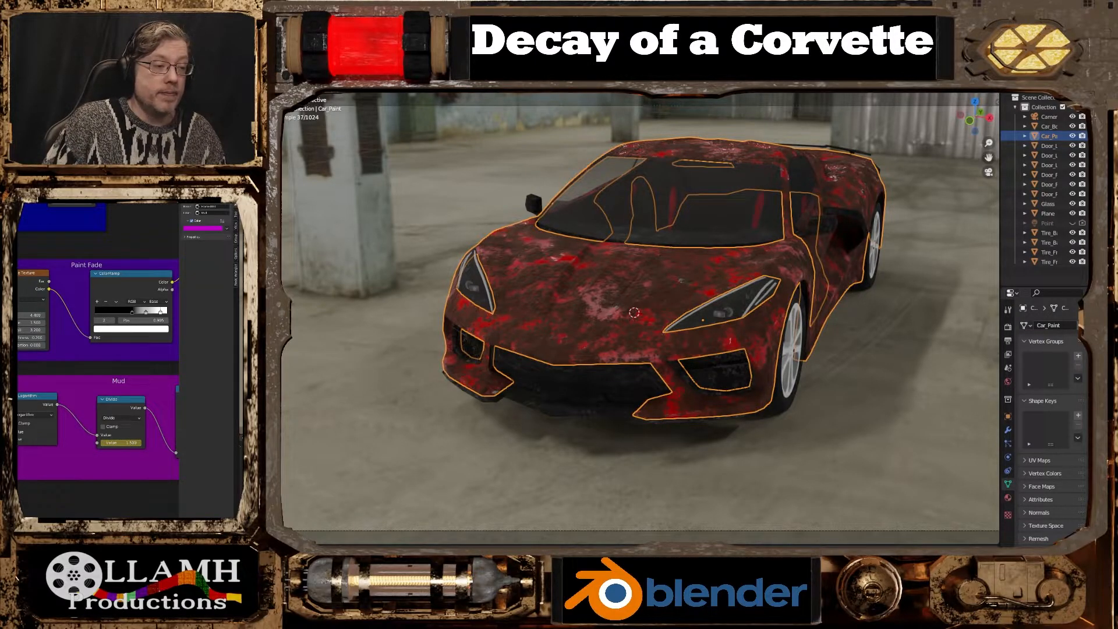
- Step the timeline back eleven frames and set the Mud frame's Divide value to 1.15
{"action": "key", "text": "Left"}
{"action": "key", "text": "Left"}
{"action": "key", "text": "Left"}
{"action": "key", "text": "Left"}
{"action": "key", "text": "Left"}
{"action": "key", "text": "Left"}
{"action": "key", "text": "Left"}
{"action": "key", "text": "Left"}
{"action": "key", "text": "Left"}
{"action": "key", "text": "Left"}
{"action": "key", "text": "Left"}
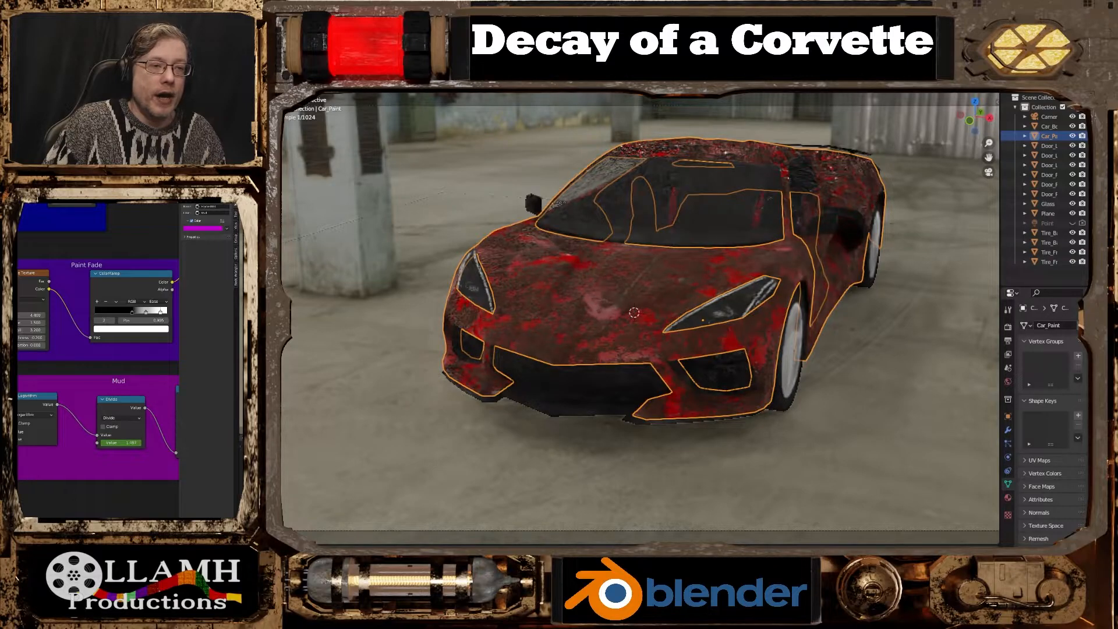
{"action": "left_click", "coordinate": [129, 443]}
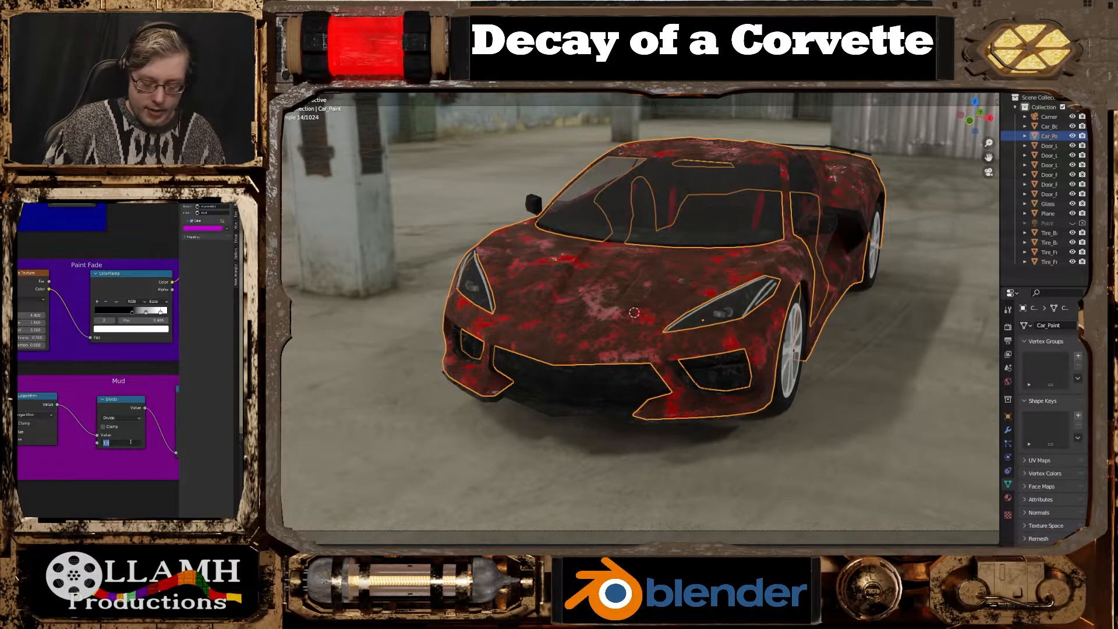
{"action": "type", "text": "1.15"}
{"action": "key", "text": "Return"}
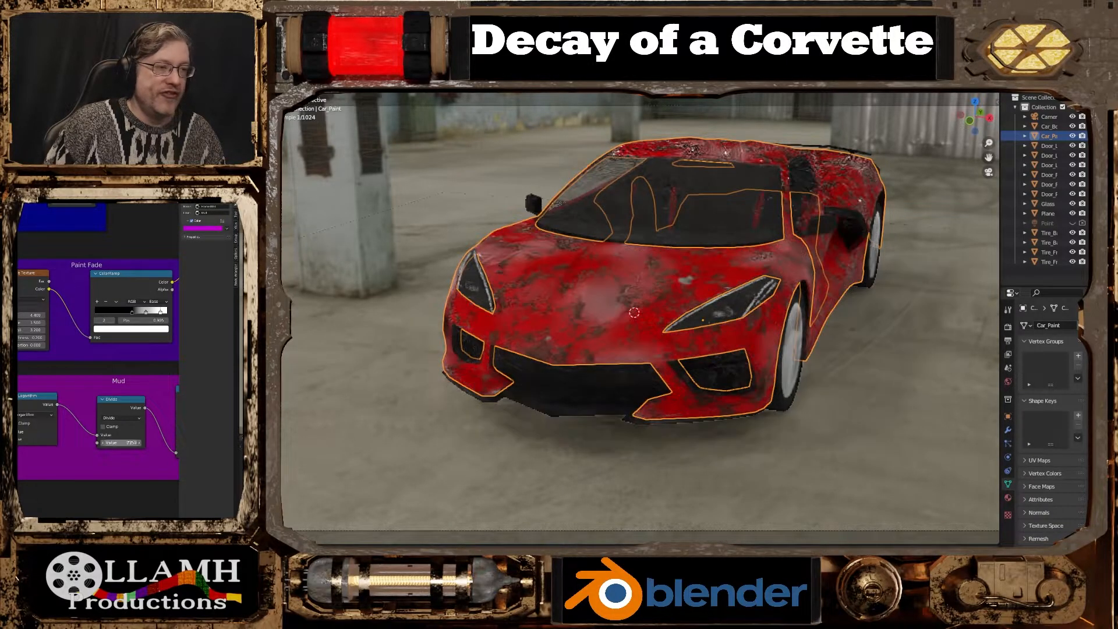
- Try moving the Paint Chips ColorRamp's white stop to 1.000 and its black stop toward the middle
{"action": "scroll", "coordinate": [108, 356], "scroll_direction": "down", "scroll_amount": 1}
{"action": "middle_click_drag", "start_coordinate": [108, 356], "coordinate": [128, 416]}
{"action": "scroll", "coordinate": [120, 385], "scroll_direction": "down", "scroll_amount": 1}
{"action": "middle_click_drag", "start_coordinate": [110, 372], "coordinate": [87, 381]}
{"action": "mouse_move", "coordinate": [149, 353]}
{"action": "middle_mouse_down"}
{"action": "mouse_move", "coordinate": [116, 376]}
{"action": "mouse_move", "coordinate": [131, 374]}
{"action": "middle_mouse_up"}
{"action": "scroll", "coordinate": [120, 371], "scroll_direction": "down", "scroll_amount": 2}
{"action": "middle_click_drag", "start_coordinate": [75, 347], "coordinate": [150, 406]}
{"action": "scroll", "coordinate": [121, 387], "scroll_direction": "up", "scroll_amount": 5}
{"action": "scroll", "coordinate": [121, 387], "scroll_direction": "up", "scroll_amount": 3}
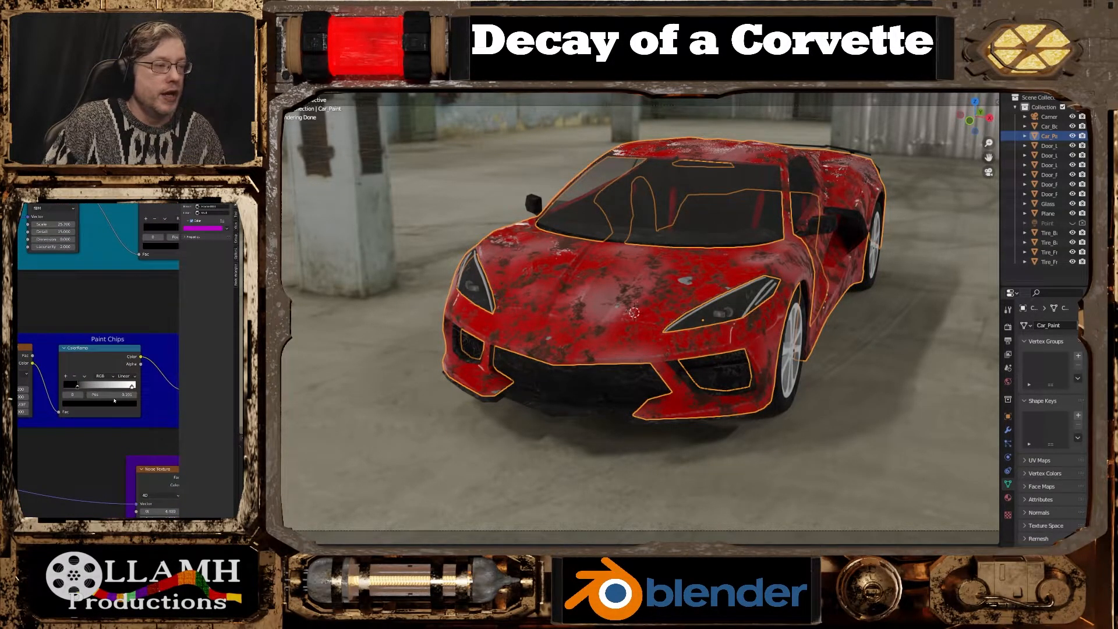
{"action": "left_click_drag", "start_coordinate": [131, 388], "coordinate": [146, 388]}
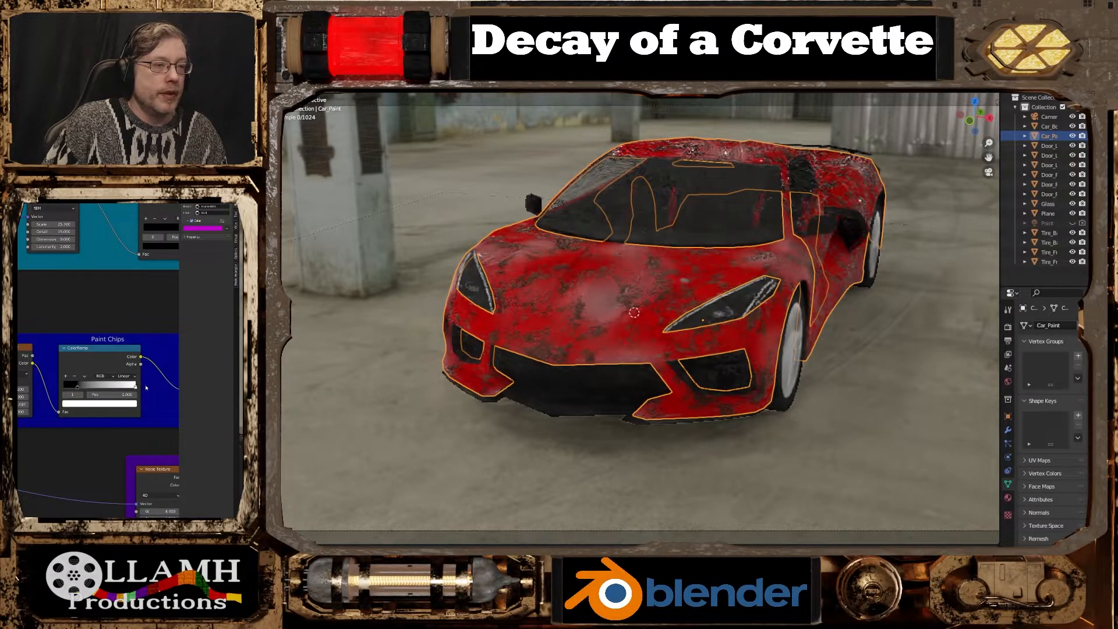
{"action": "mouse_move", "coordinate": [76, 386]}
{"action": "left_mouse_down"}
{"action": "mouse_move", "coordinate": [65, 387]}
{"action": "mouse_move", "coordinate": [88, 387]}
{"action": "left_mouse_up"}
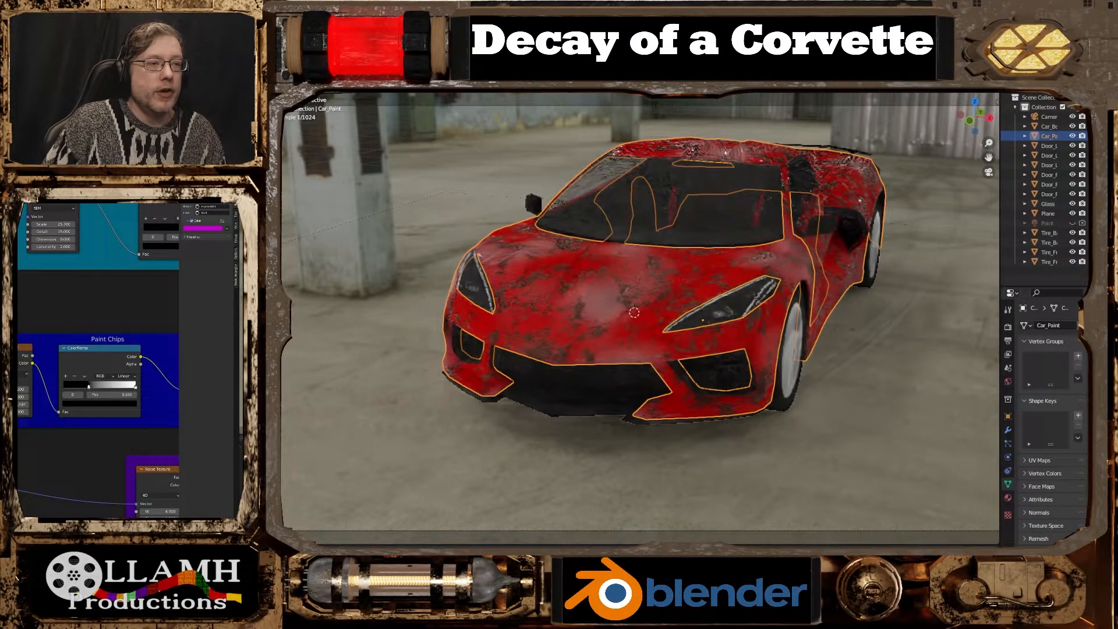
- Try moving the Paint Chips ColorRamp's black stop back toward the start and its white stop slightly inward
{"action": "scroll", "coordinate": [140, 350], "scroll_direction": "down", "scroll_amount": 1}
{"action": "middle_click_drag", "start_coordinate": [140, 355], "coordinate": [85, 364]}
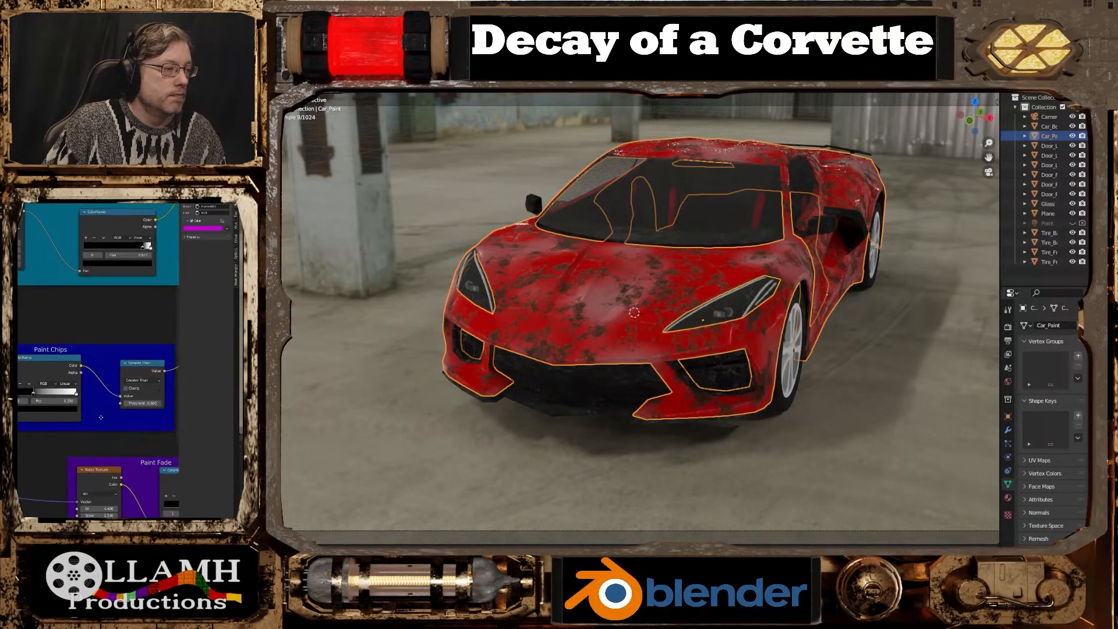
{"action": "middle_click_drag", "start_coordinate": [105, 417], "coordinate": [138, 410]}
{"action": "scroll", "coordinate": [113, 403], "scroll_direction": "up", "scroll_amount": 3}
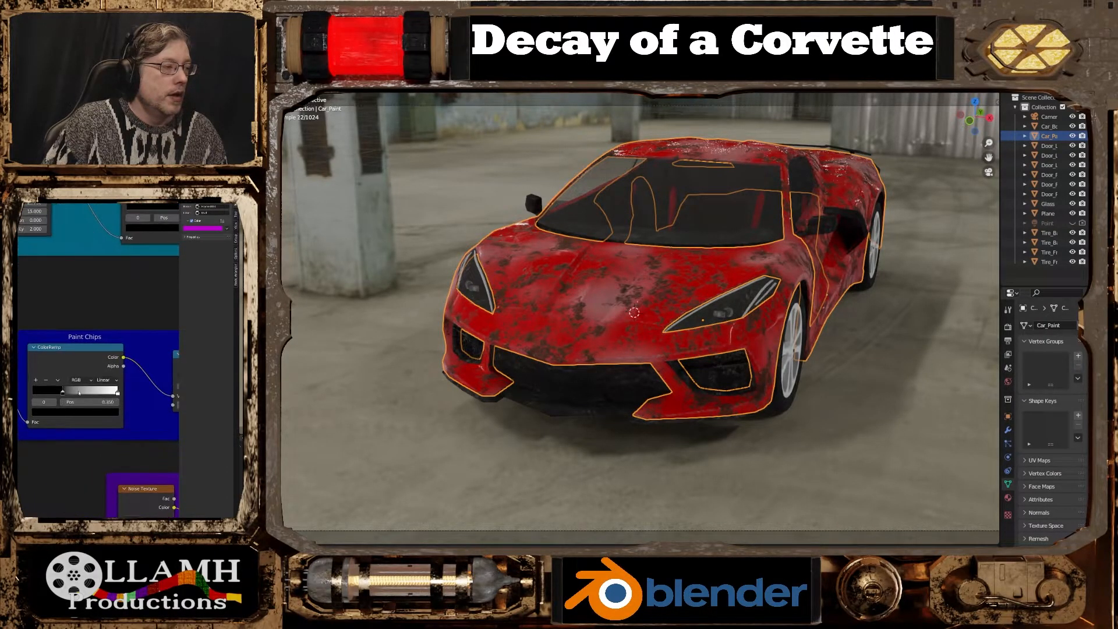
{"action": "left_click_drag", "start_coordinate": [63, 393], "coordinate": [41, 392]}
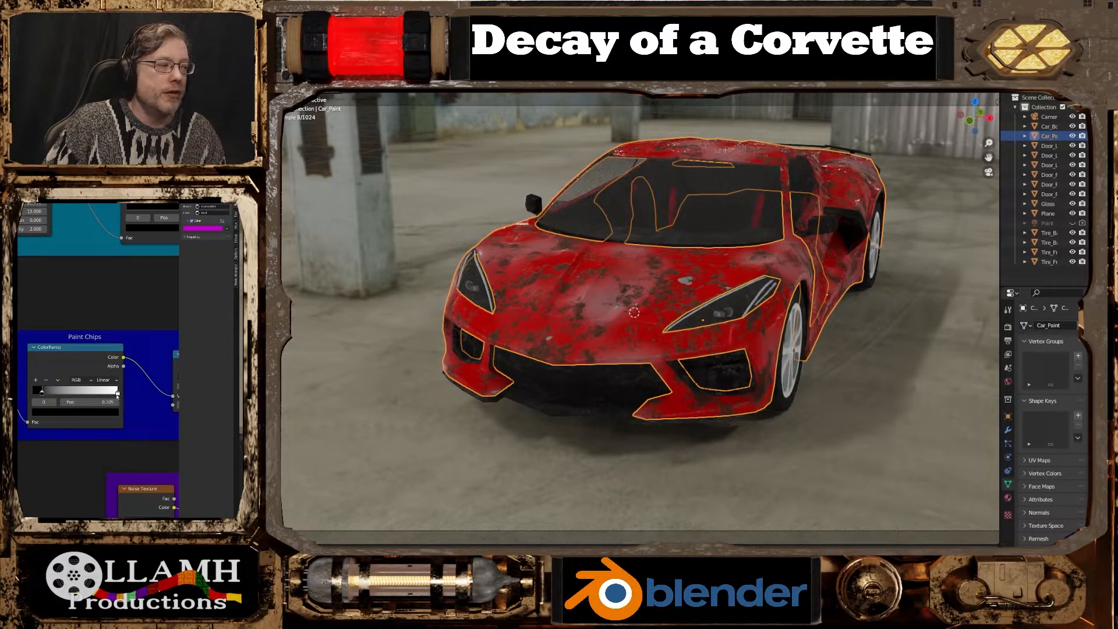
{"action": "left_click_drag", "start_coordinate": [117, 394], "coordinate": [104, 391]}
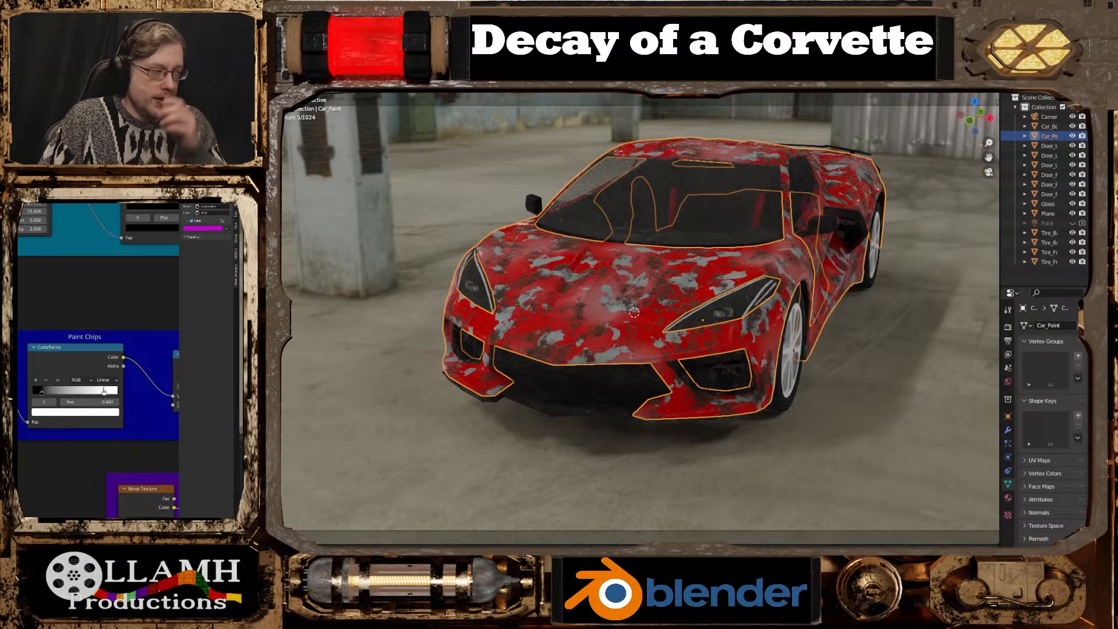
- Examine the Primer Edge frame's nodes and the weathered paint around the car's hood and front corner
{"action": "scroll", "coordinate": [113, 343], "scroll_direction": "down", "scroll_amount": 2}
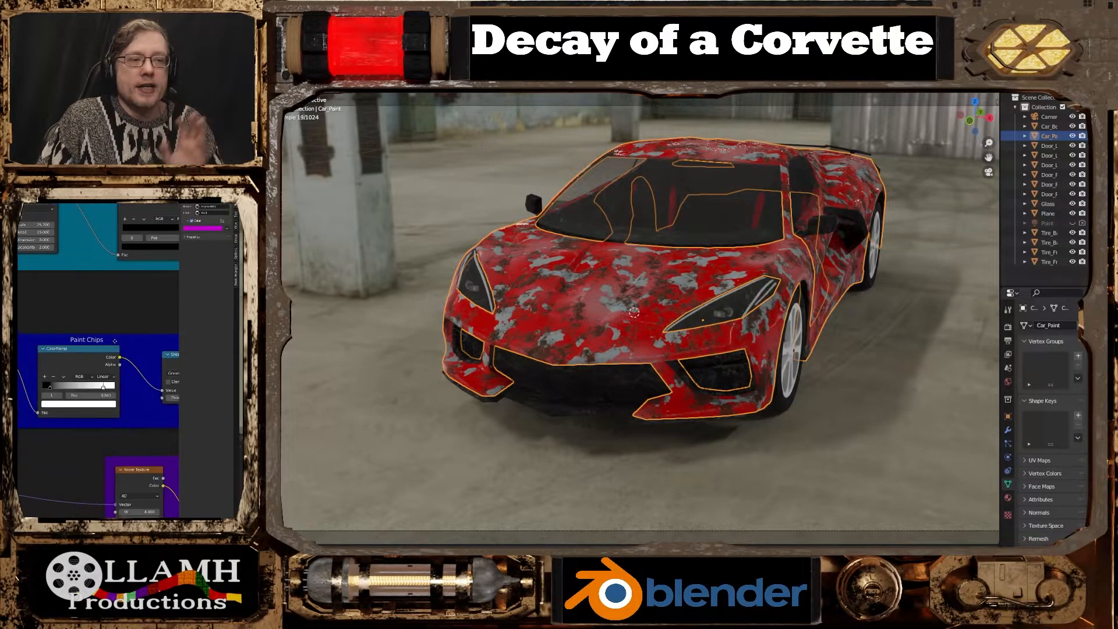
{"action": "middle_click_drag", "start_coordinate": [107, 311], "coordinate": [123, 403]}
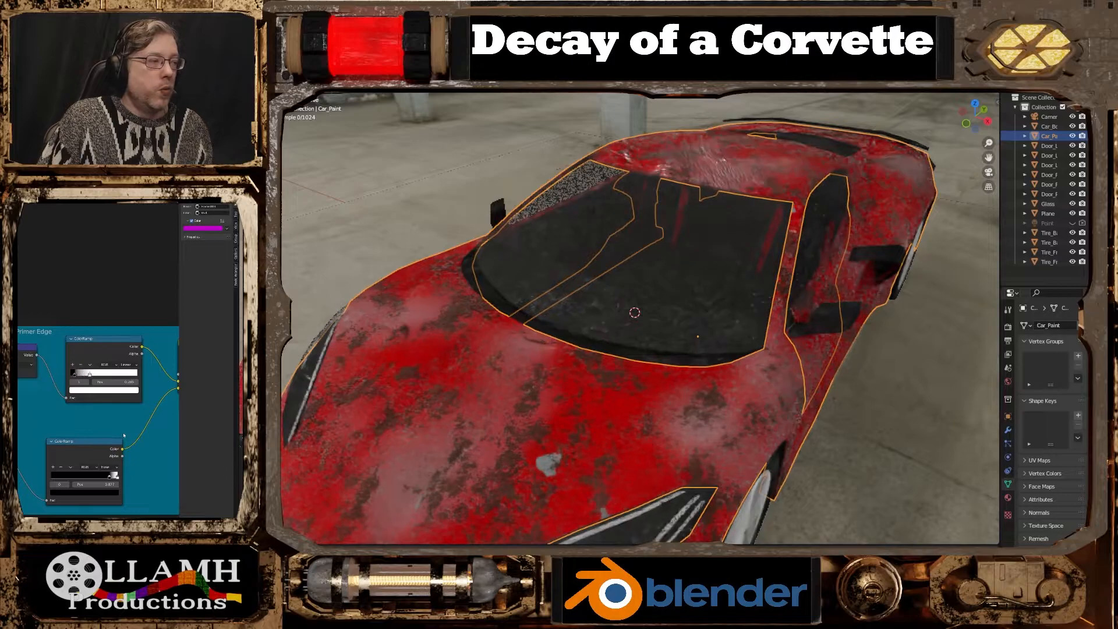
{"action": "scroll", "coordinate": [129, 425], "scroll_direction": "down", "scroll_amount": 2}
{"action": "middle_click_drag", "start_coordinate": [105, 419], "coordinate": [179, 417]}
{"action": "middle_click_drag", "start_coordinate": [55, 416], "coordinate": [157, 420]}
{"action": "scroll", "coordinate": [146, 418], "scroll_direction": "up", "scroll_amount": 1}
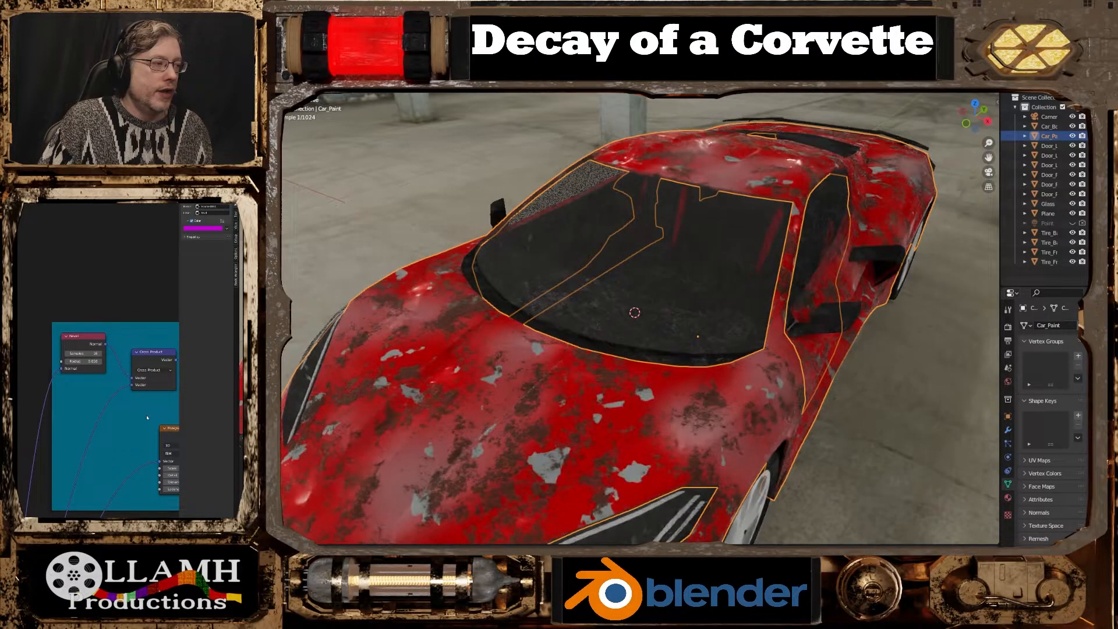
{"action": "middle_click_drag", "start_coordinate": [352, 452], "coordinate": [534, 436]}
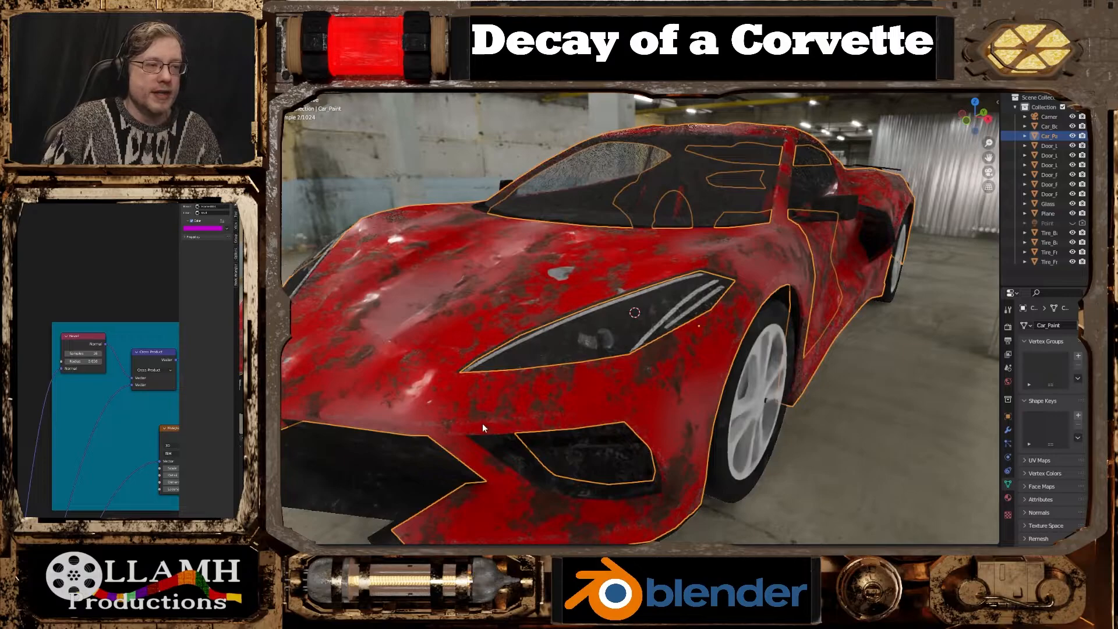
{"action": "scroll", "coordinate": [482, 428], "scroll_direction": "up", "scroll_amount": 1}
- Return to the camera view, render the frame and inspect the rendered paint on the hood and headlights up close
{"action": "key", "text": "KP_0"}
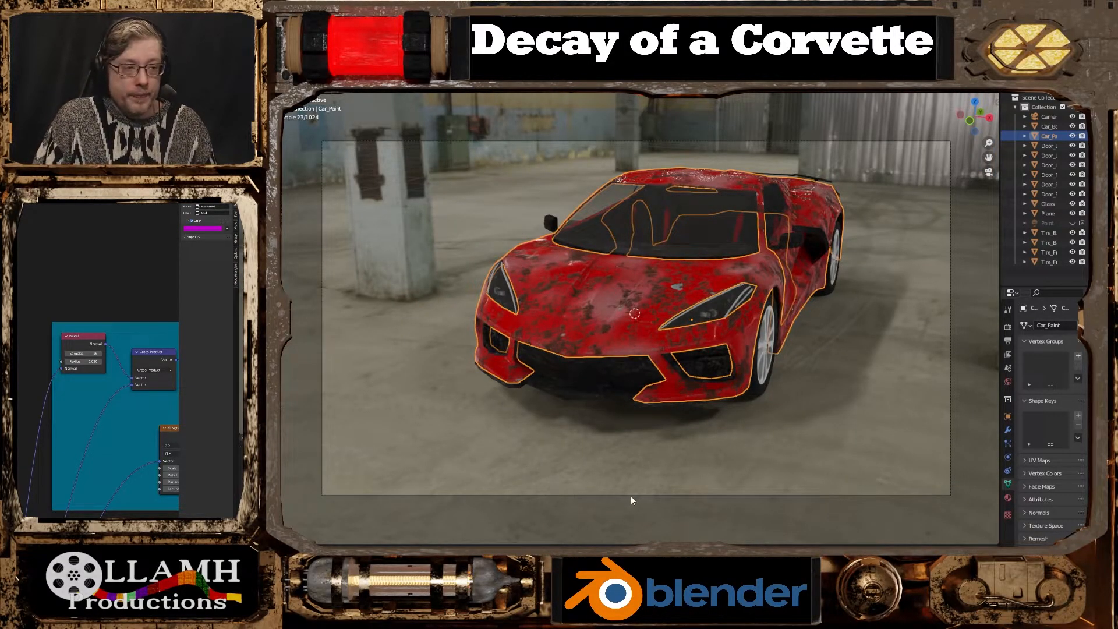
{"action": "left_click", "coordinate": [918, 173]}
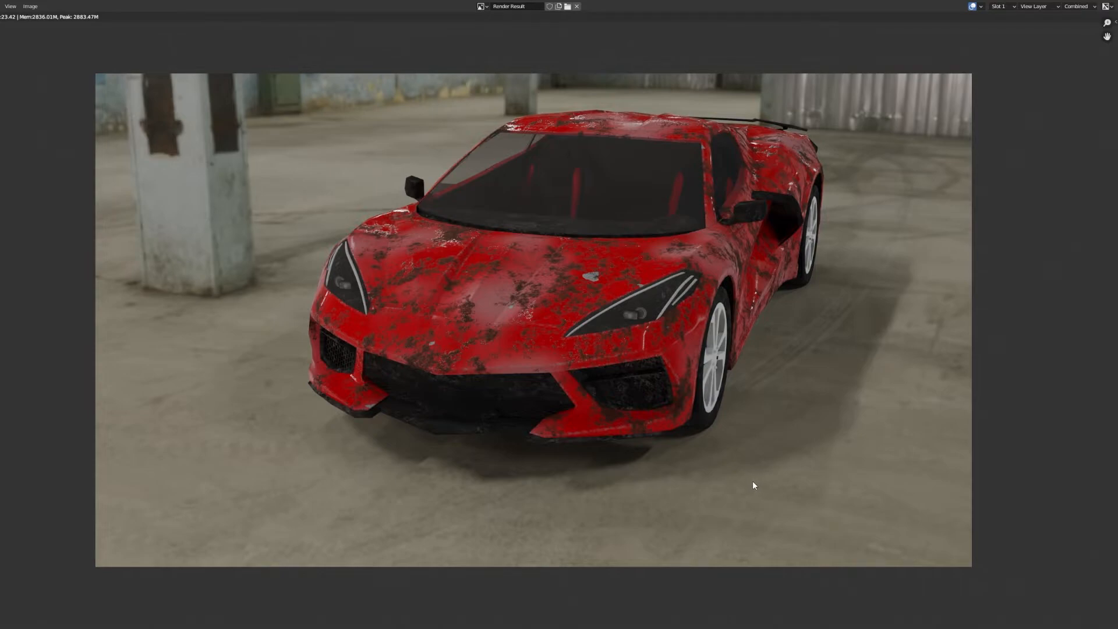
{"action": "scroll", "coordinate": [734, 463], "scroll_direction": "up", "scroll_amount": 5}
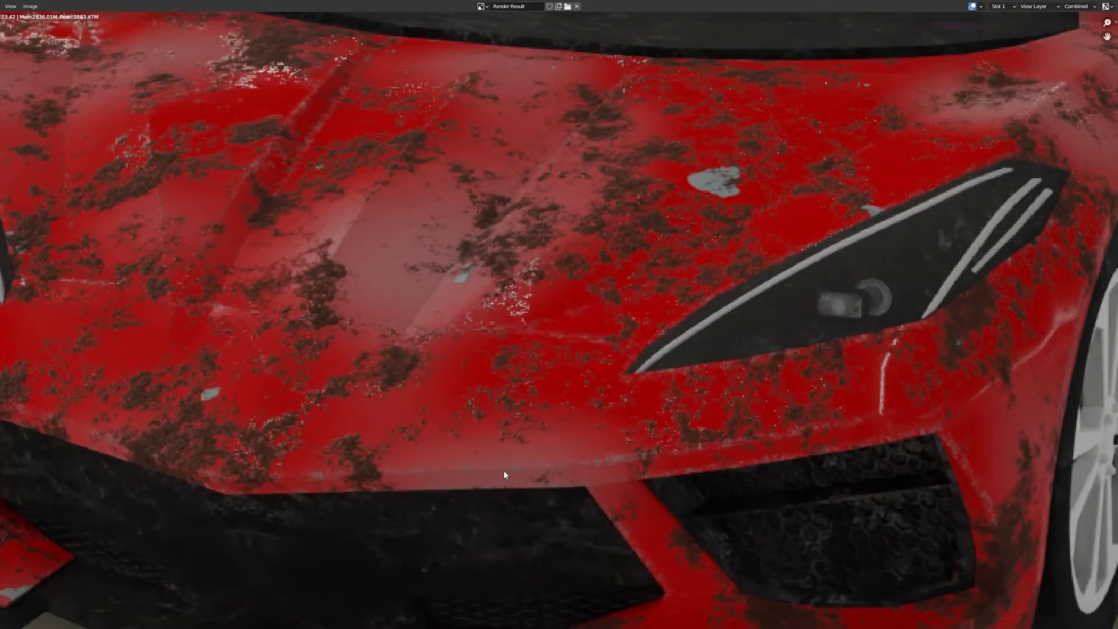
{"action": "scroll", "coordinate": [505, 473], "scroll_direction": "down", "scroll_amount": 1}
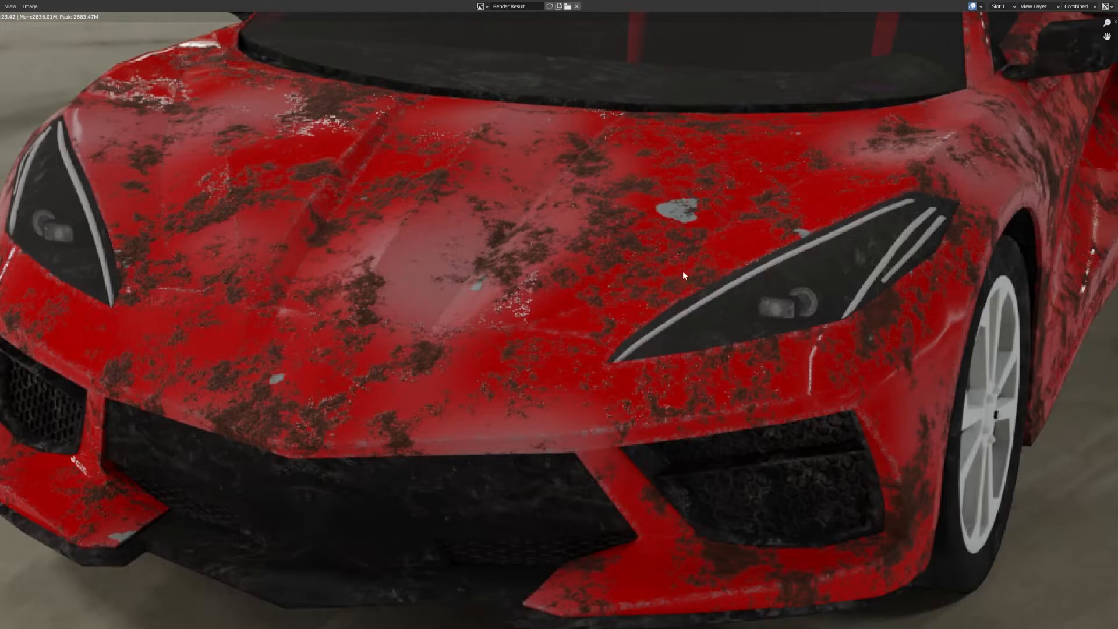
{"action": "scroll", "coordinate": [525, 291], "scroll_direction": "up", "scroll_amount": 5}
{"action": "scroll", "coordinate": [523, 291], "scroll_direction": "down", "scroll_amount": 6}
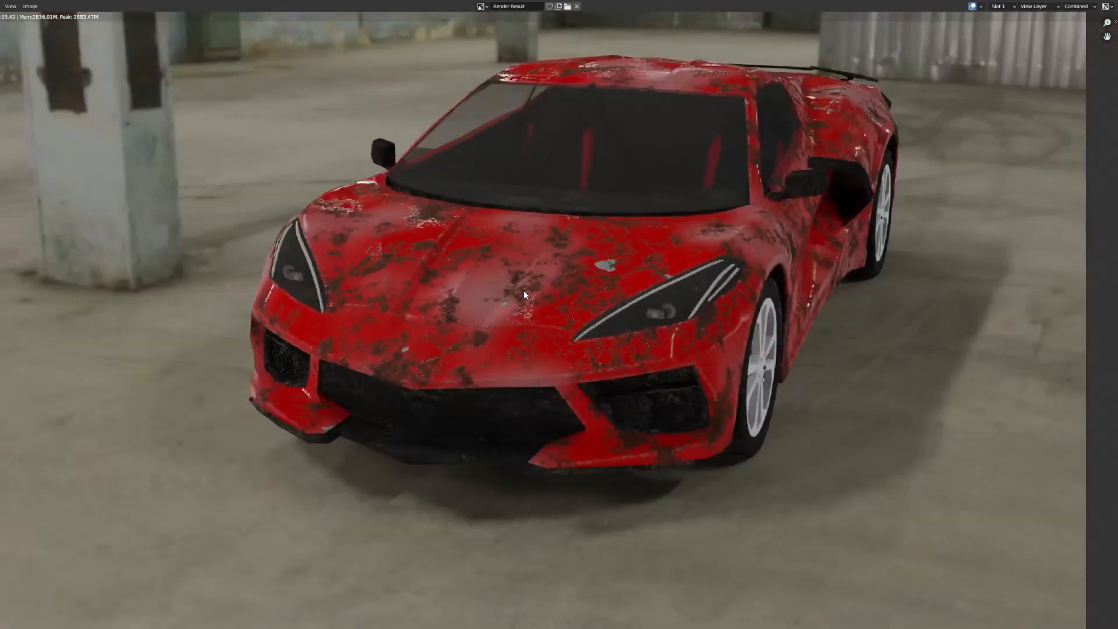
{"action": "scroll", "coordinate": [522, 290], "scroll_direction": "up", "scroll_amount": 1}
{"action": "scroll", "coordinate": [523, 290], "scroll_direction": "up", "scroll_amount": 2}
{"action": "scroll", "coordinate": [523, 290], "scroll_direction": "down", "scroll_amount": 2}
{"action": "scroll", "coordinate": [510, 242], "scroll_direction": "down", "scroll_amount": 2}
{"action": "scroll", "coordinate": [512, 242], "scroll_direction": "up", "scroll_amount": 2}
{"action": "scroll", "coordinate": [512, 244], "scroll_direction": "down", "scroll_amount": 3}
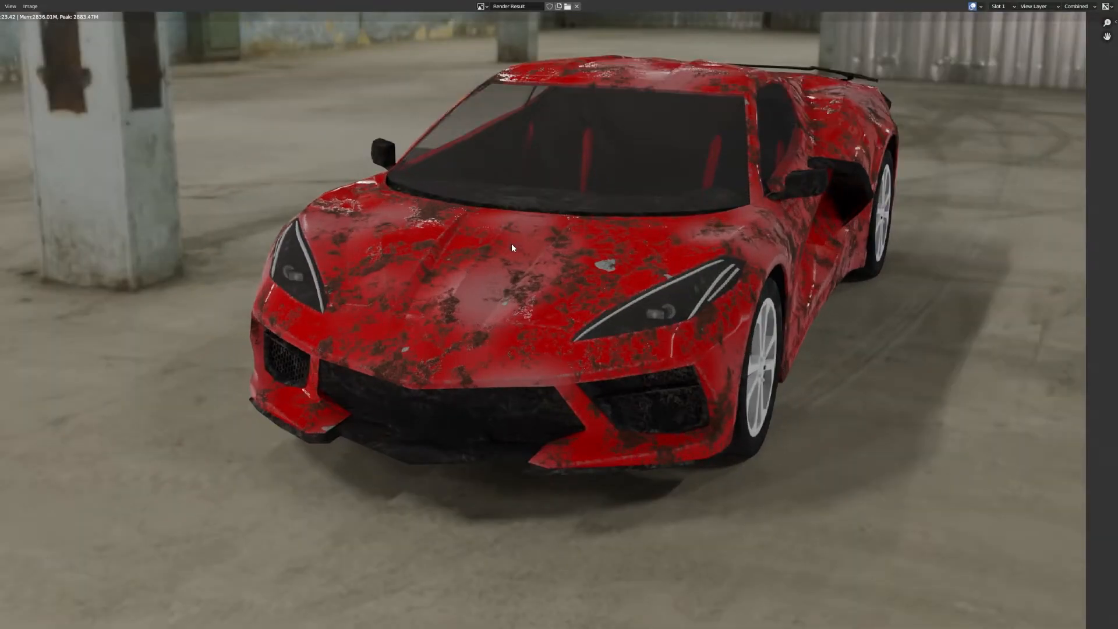